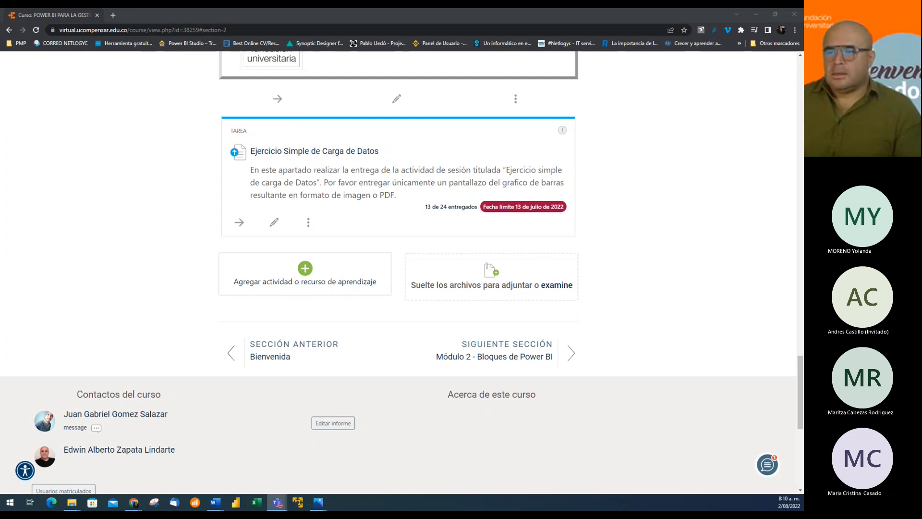
Step: Open the attendance list of the 2.08.22 session through the Asistencia activity in the course's Bienvenida section
{"action": "left_click", "coordinate": [692, 379]}
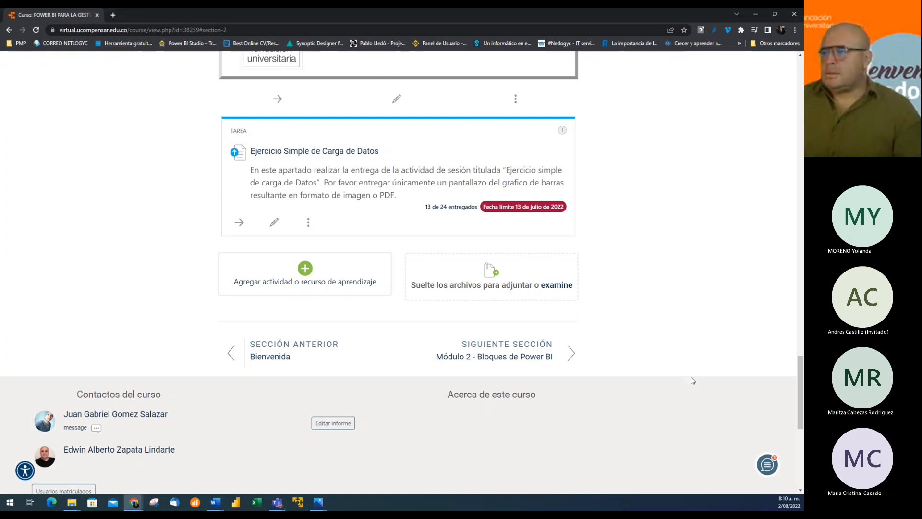
{"action": "left_click", "coordinate": [513, 344]}
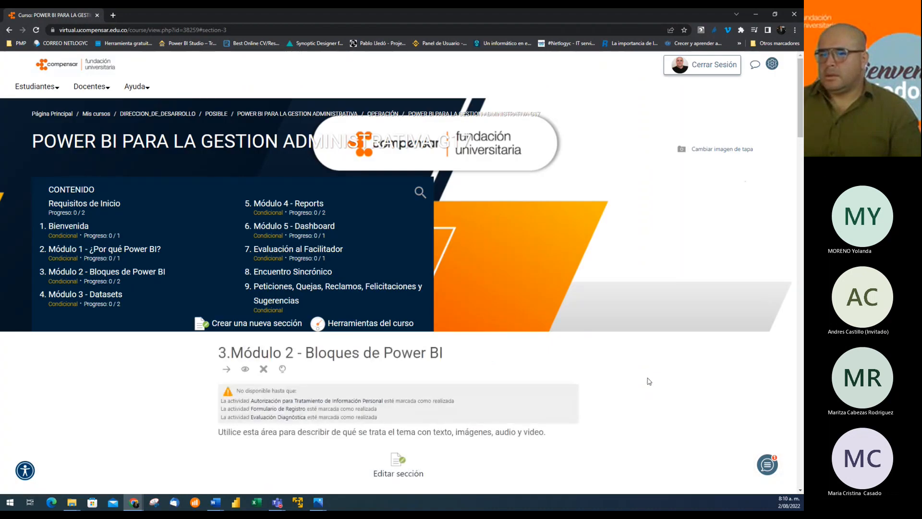
{"action": "left_click", "coordinate": [69, 226]}
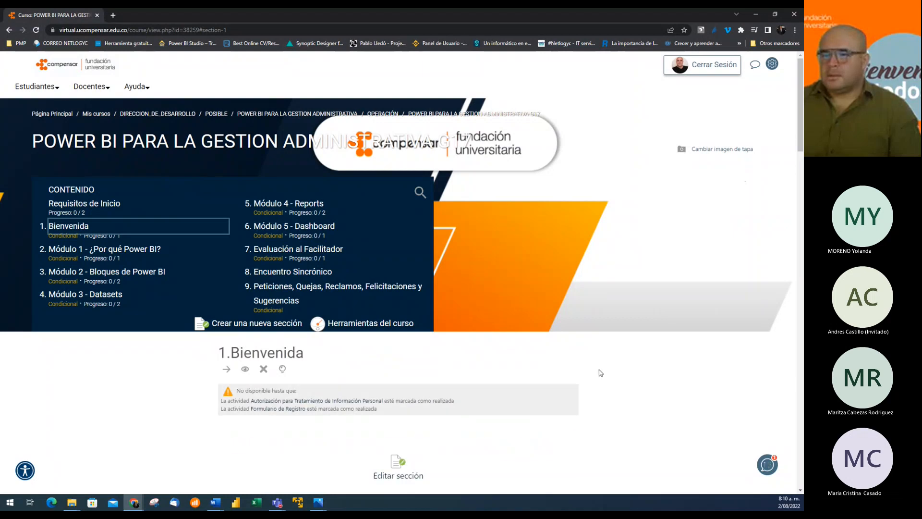
{"action": "scroll", "coordinate": [608, 376], "scroll_direction": "down", "scroll_amount": 5}
{"action": "scroll", "coordinate": [610, 377], "scroll_direction": "down", "scroll_amount": 12}
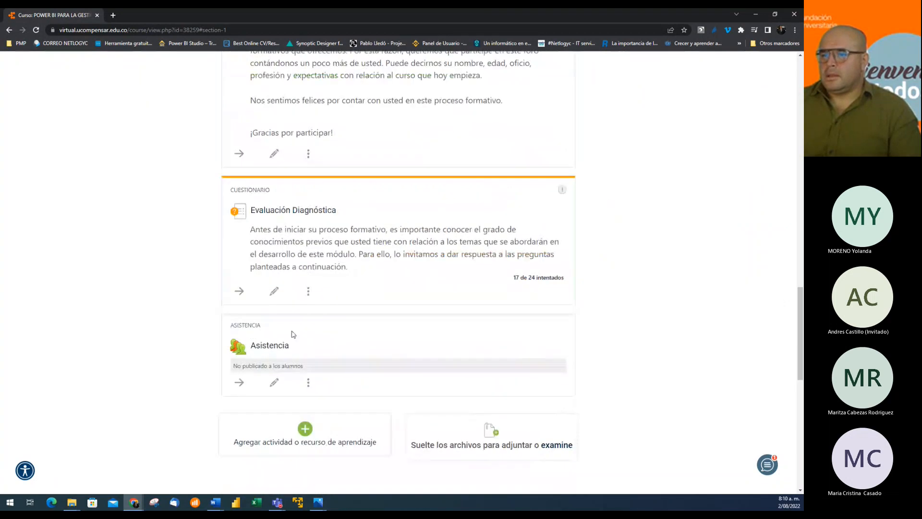
{"action": "left_click", "coordinate": [269, 346]}
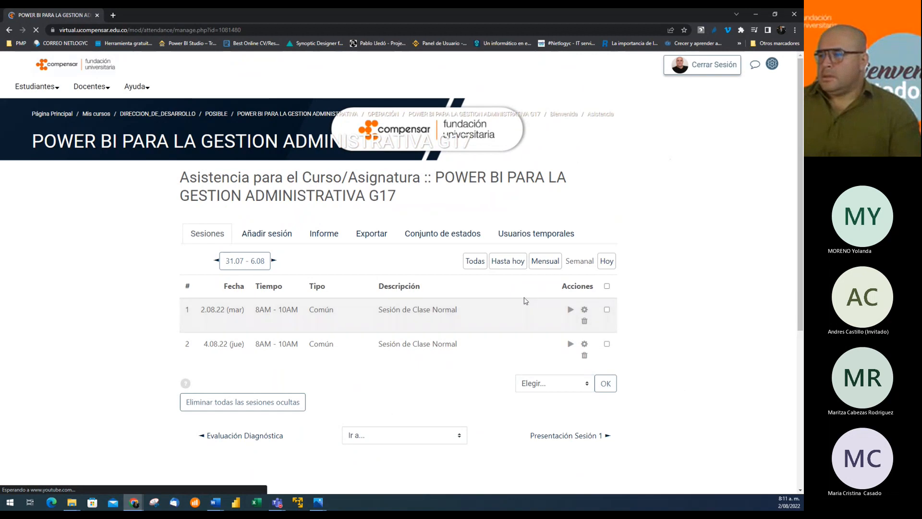
{"action": "left_click", "coordinate": [571, 309]}
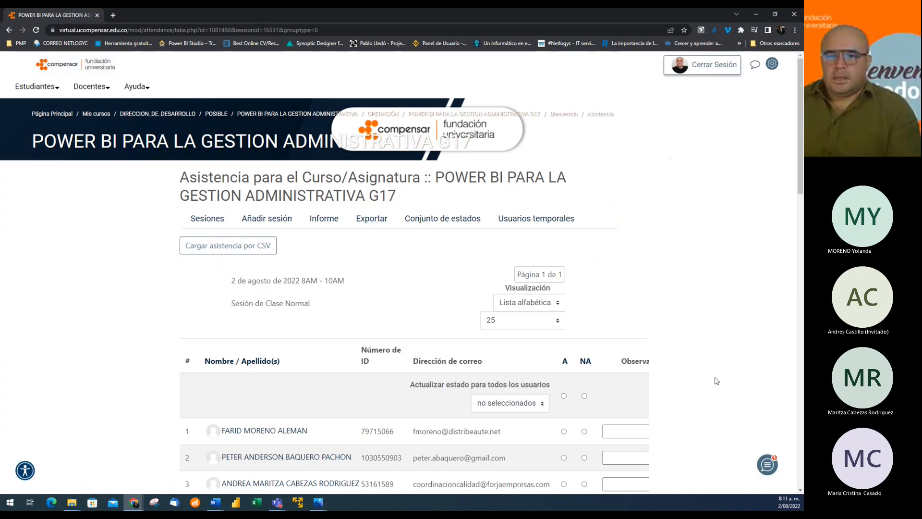
Step: Mark the students in rows 6, 15 and 3 of the attendance list as attended (A)
{"action": "scroll", "coordinate": [717, 379], "scroll_direction": "down", "scroll_amount": 2}
{"action": "scroll", "coordinate": [717, 382], "scroll_direction": "down", "scroll_amount": 2}
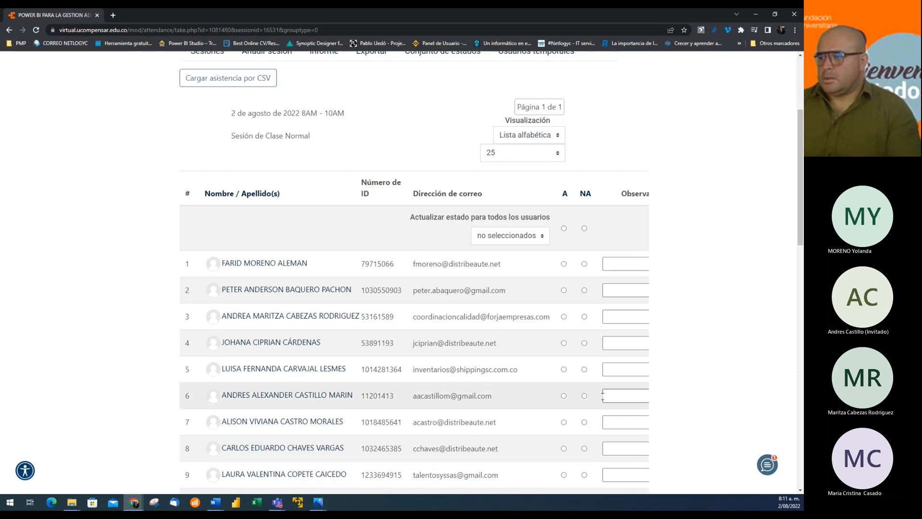
{"action": "left_click", "coordinate": [563, 395]}
{"action": "left_click", "coordinate": [691, 375]}
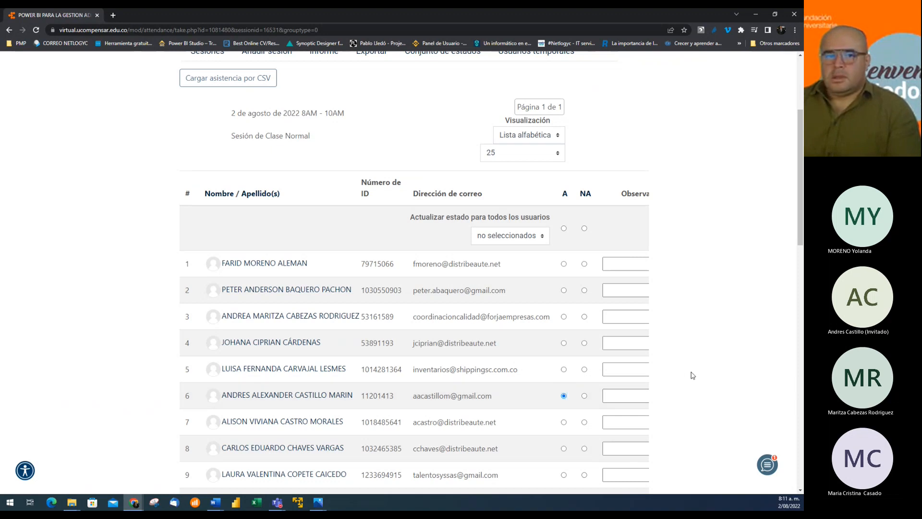
{"action": "scroll", "coordinate": [696, 400], "scroll_direction": "down", "scroll_amount": 3}
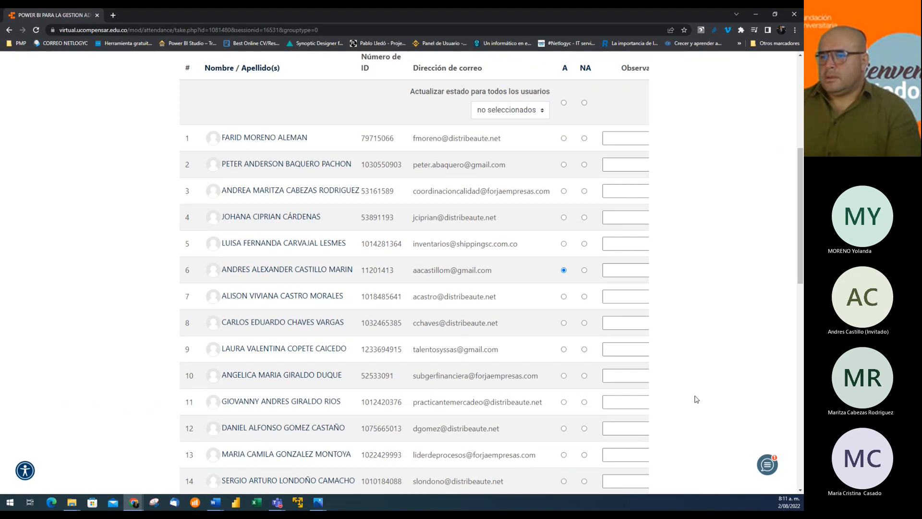
{"action": "scroll", "coordinate": [697, 398], "scroll_direction": "down", "scroll_amount": 2}
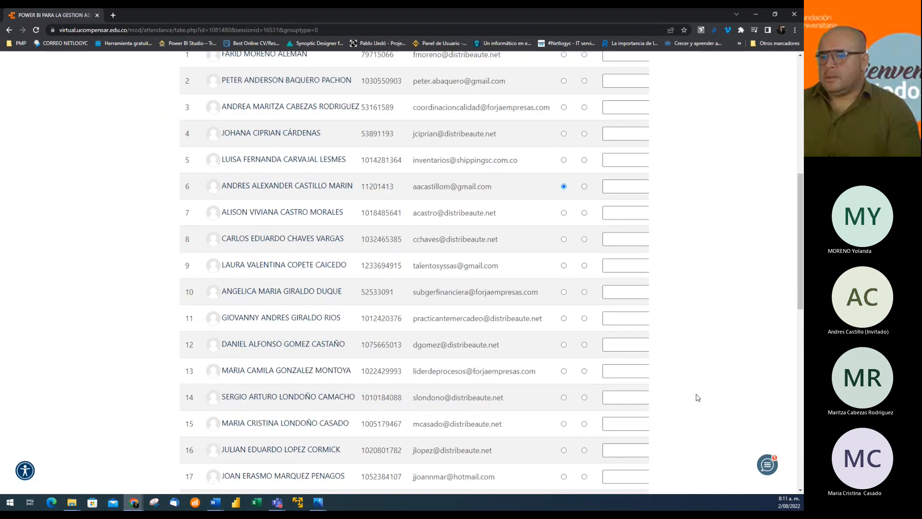
{"action": "left_click", "coordinate": [563, 423]}
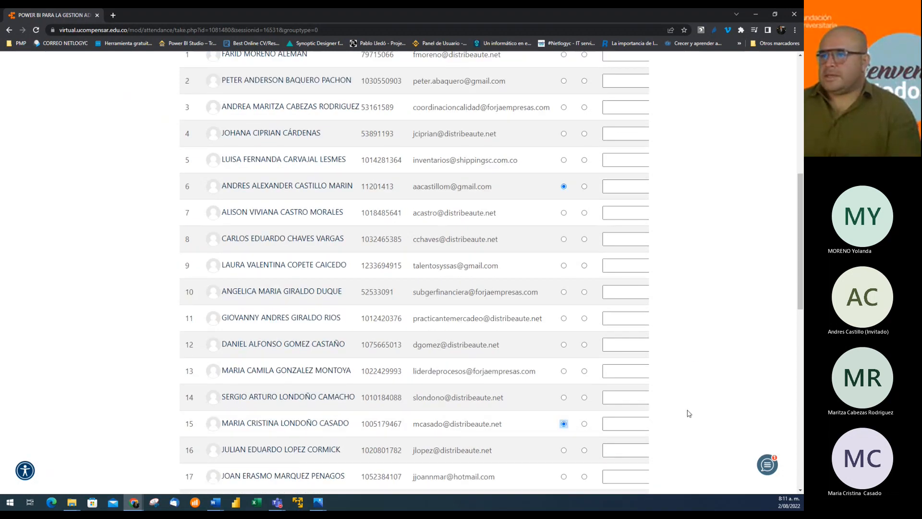
{"action": "left_click", "coordinate": [564, 108]}
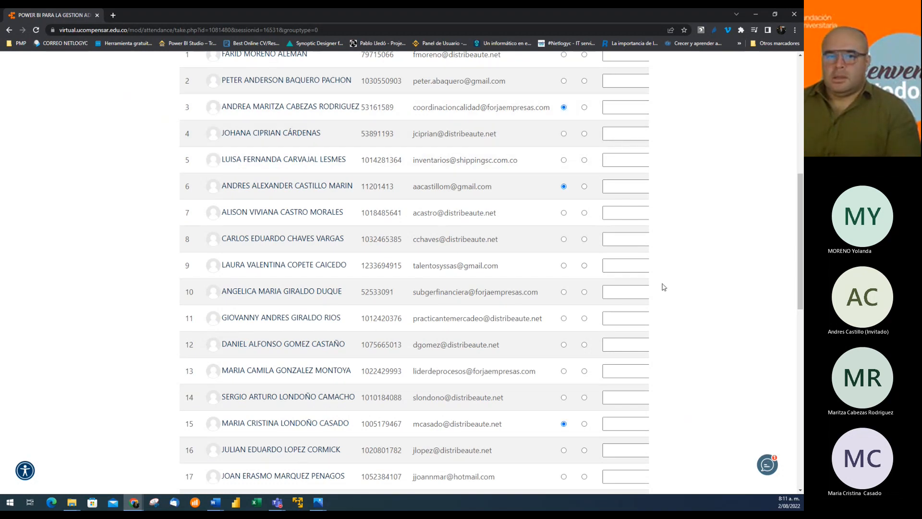
Step: Mark the student in row 18 as attended (A) and save the session's attendance
{"action": "scroll", "coordinate": [671, 309], "scroll_direction": "down", "scroll_amount": 3}
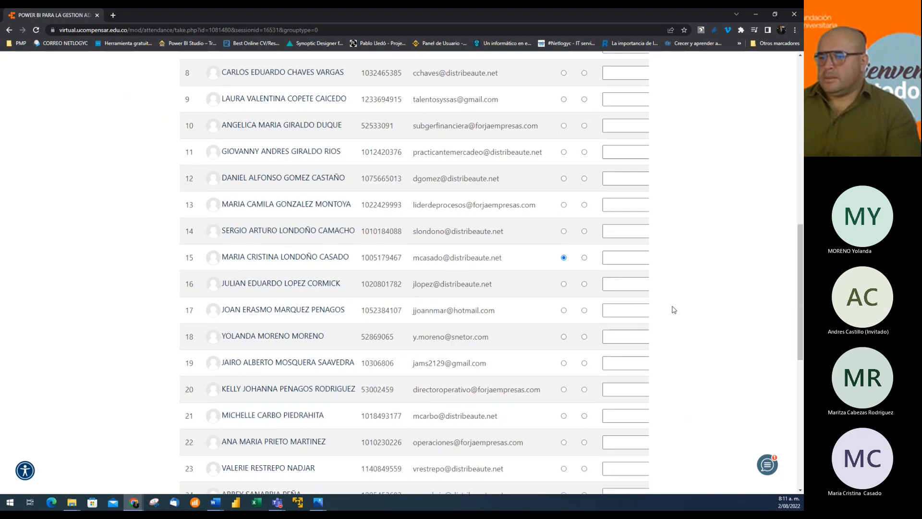
{"action": "scroll", "coordinate": [674, 308], "scroll_direction": "down", "scroll_amount": 3}
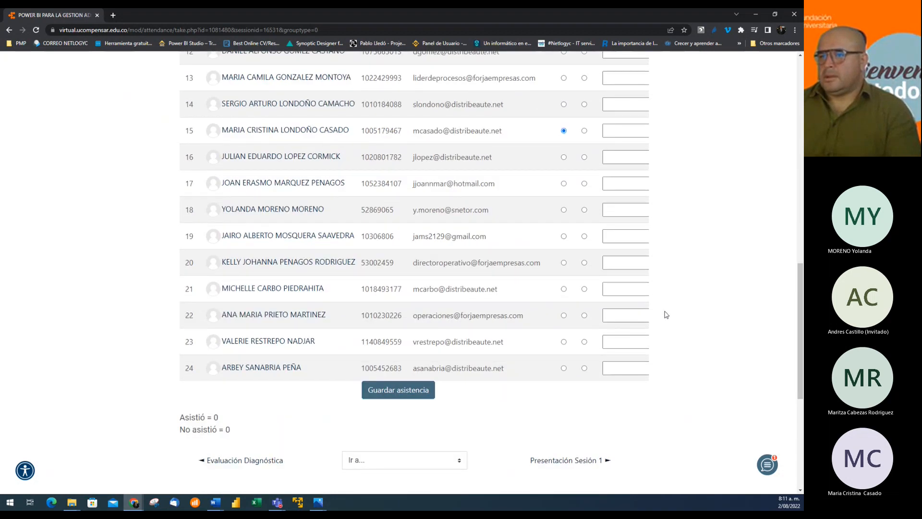
{"action": "scroll", "coordinate": [664, 314], "scroll_direction": "up", "scroll_amount": 2}
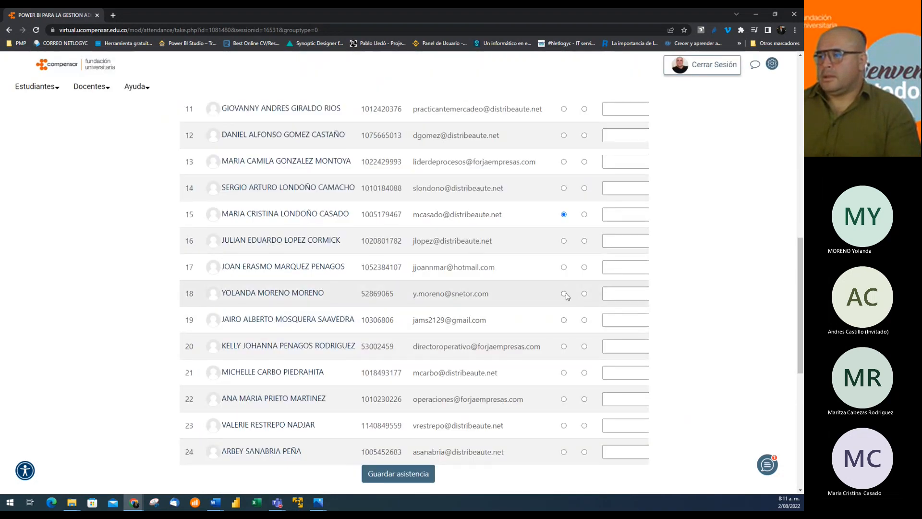
{"action": "left_click_drag", "start_coordinate": [565, 294], "coordinate": [680, 316]}
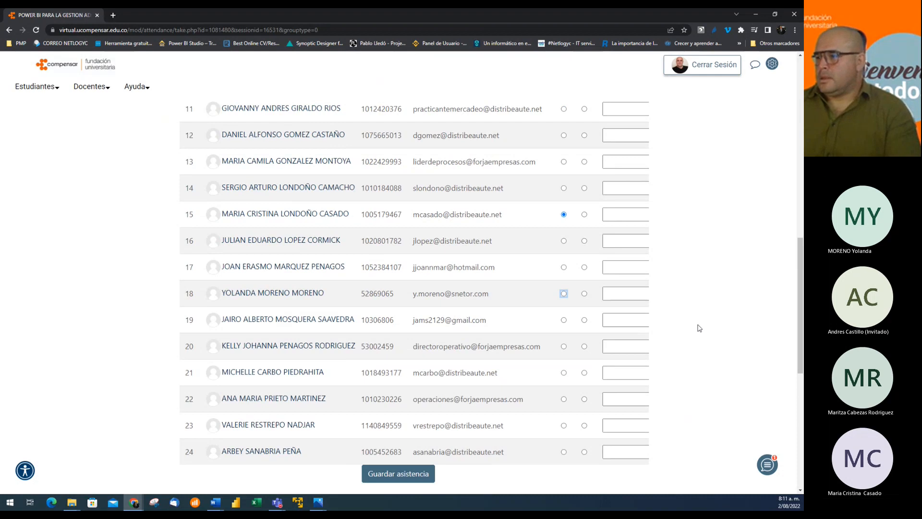
{"action": "left_click", "coordinate": [565, 293]}
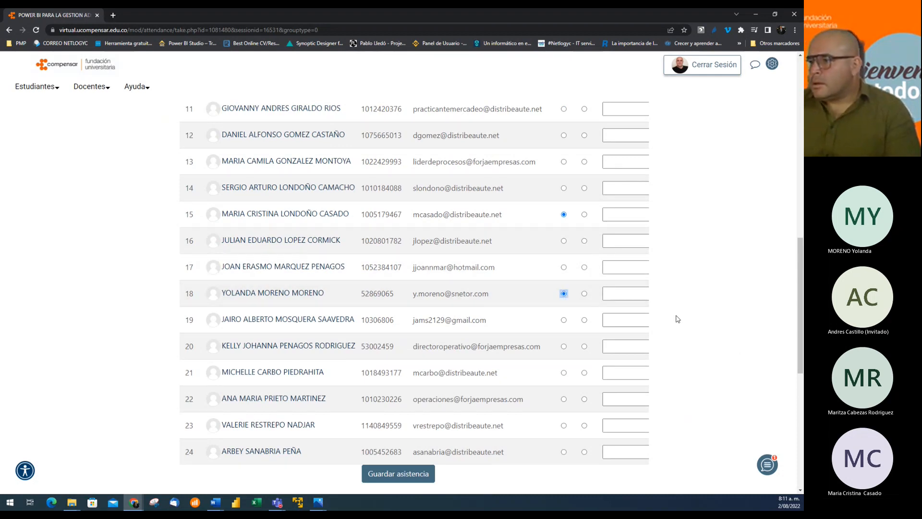
{"action": "left_click", "coordinate": [390, 473]}
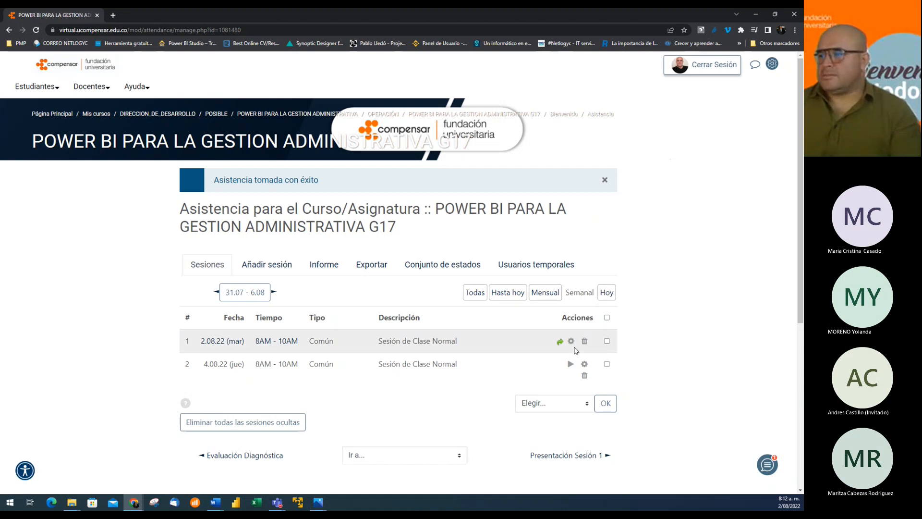
Step: Reopen the saved attendance of the 2.08.22 session and check which students are marked
{"action": "left_click", "coordinate": [560, 342]}
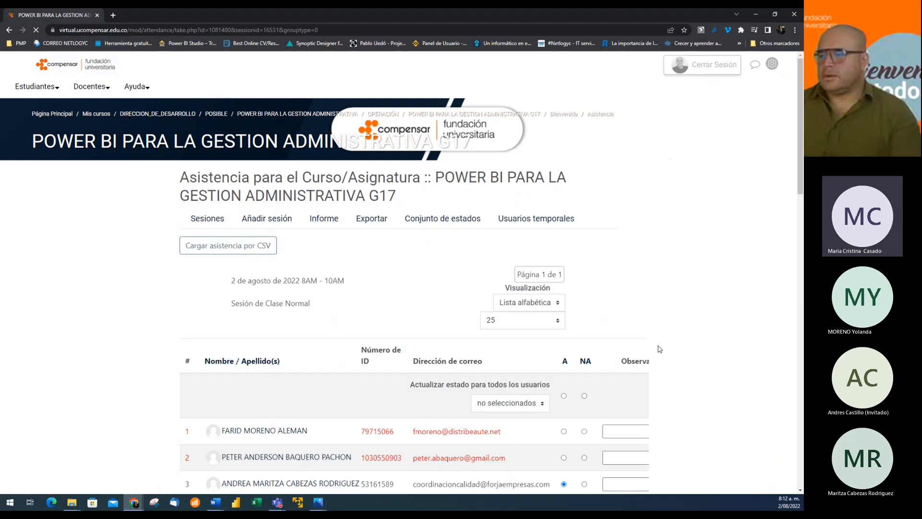
{"action": "scroll", "coordinate": [700, 362], "scroll_direction": "down", "scroll_amount": 7}
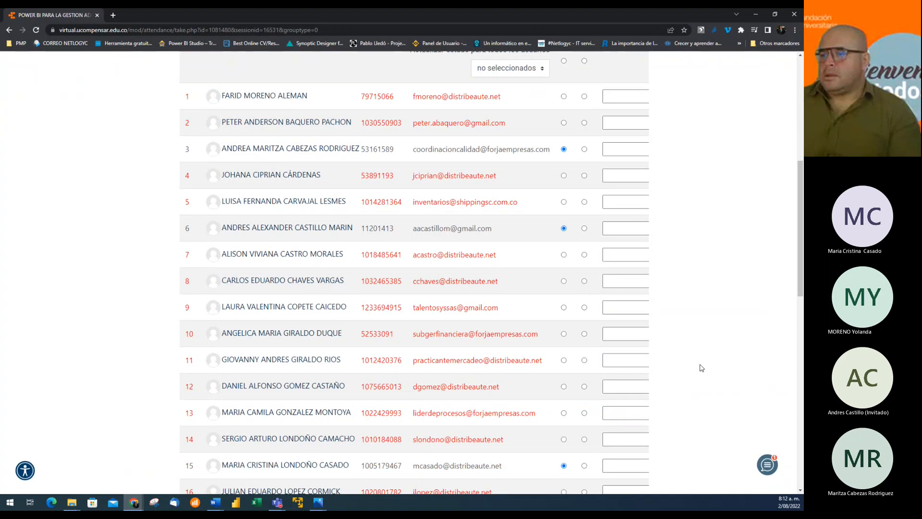
{"action": "scroll", "coordinate": [701, 367], "scroll_direction": "down", "scroll_amount": 2}
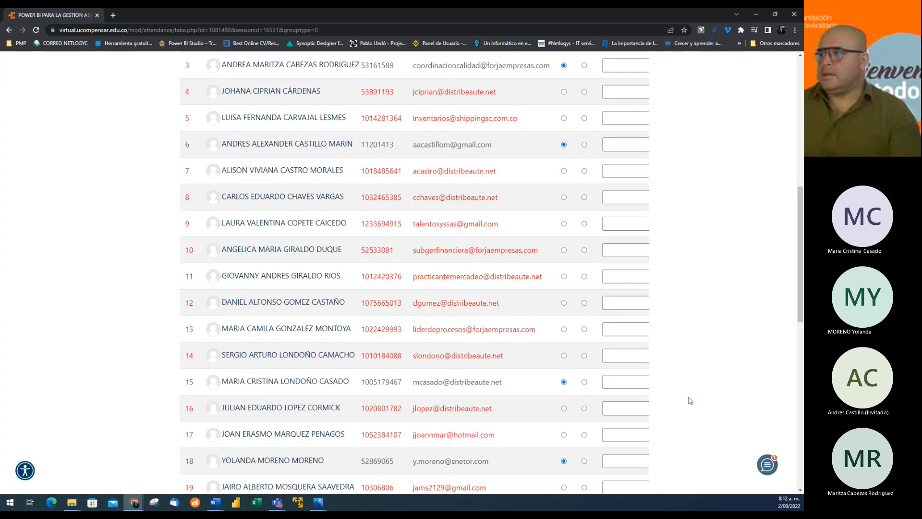
{"action": "scroll", "coordinate": [690, 400], "scroll_direction": "up", "scroll_amount": 4}
{"action": "scroll", "coordinate": [690, 406], "scroll_direction": "up", "scroll_amount": 4}
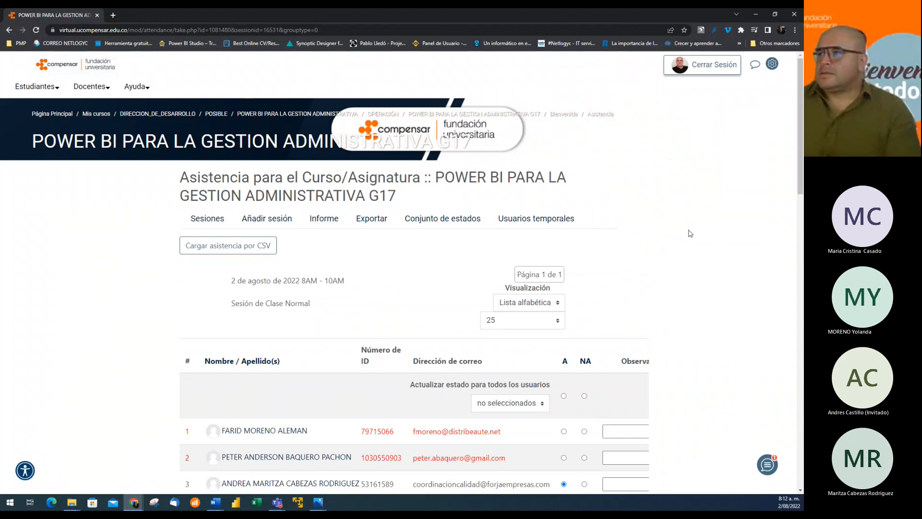
Step: Return to the course's main page and open Módulo 4 - Reports at its Proyecto: PROYECTO RECURSOS HUMANOS assignment
{"action": "left_click", "coordinate": [499, 122]}
{"action": "left_click", "coordinate": [499, 123]}
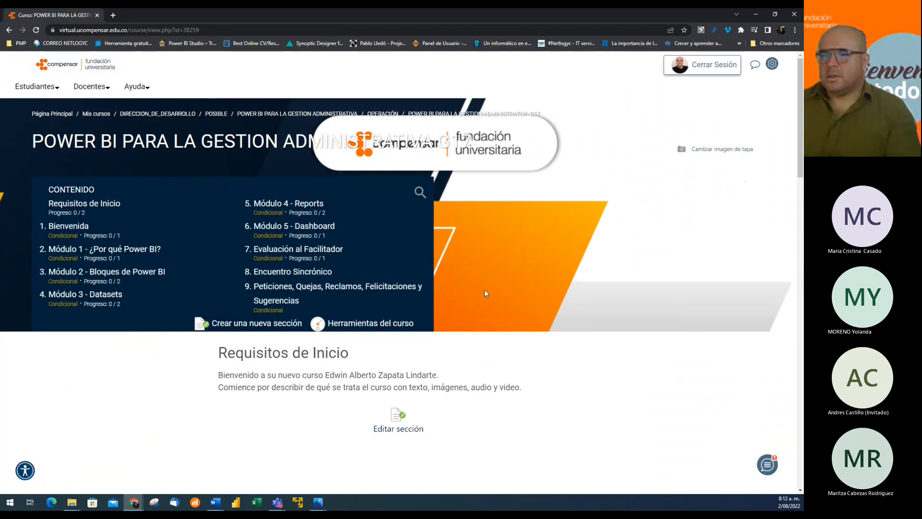
{"action": "left_click", "coordinate": [293, 208]}
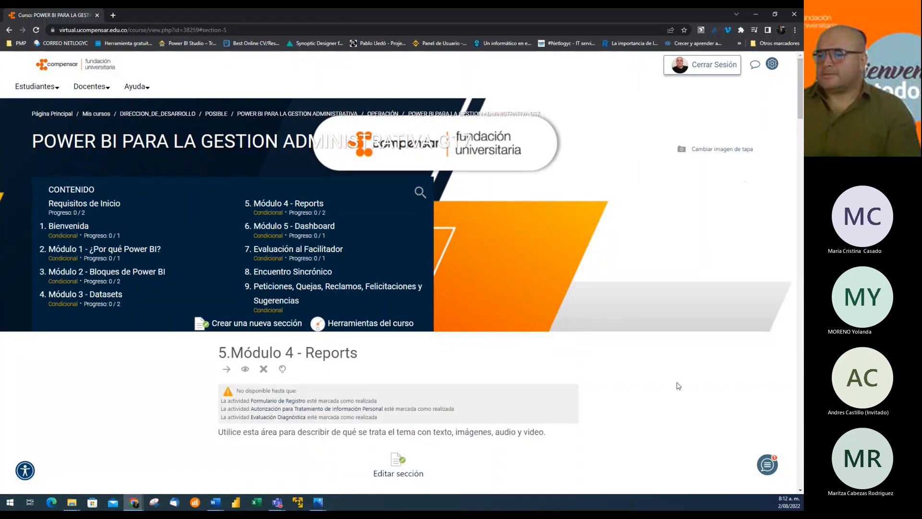
{"action": "scroll", "coordinate": [677, 384], "scroll_direction": "down", "scroll_amount": 10}
{"action": "scroll", "coordinate": [682, 395], "scroll_direction": "down", "scroll_amount": 20}
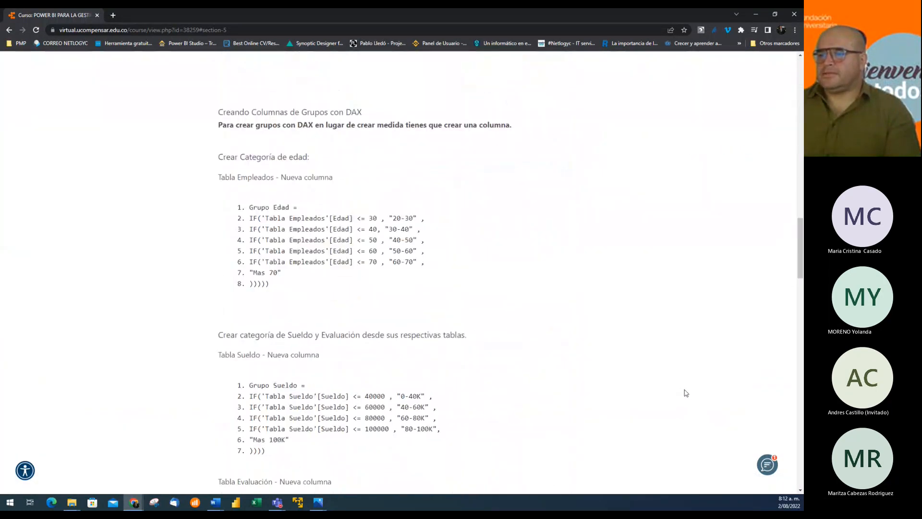
{"action": "scroll", "coordinate": [687, 394], "scroll_direction": "down", "scroll_amount": 11}
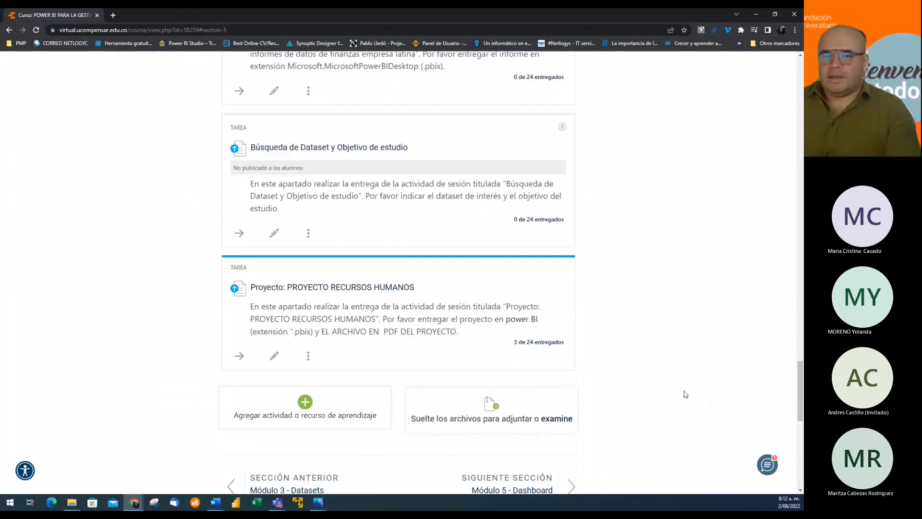
{"action": "scroll", "coordinate": [684, 391], "scroll_direction": "down", "scroll_amount": 2}
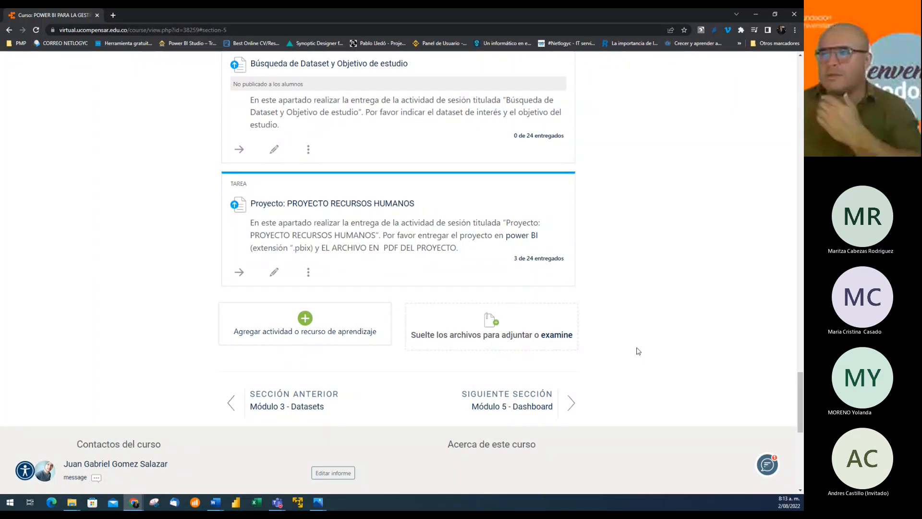
Step: Review the session 9 and 10 recording links and the assignments in Módulo 4 - Reports
{"action": "scroll", "coordinate": [641, 355], "scroll_direction": "up", "scroll_amount": 5}
{"action": "scroll", "coordinate": [641, 363], "scroll_direction": "up", "scroll_amount": 10}
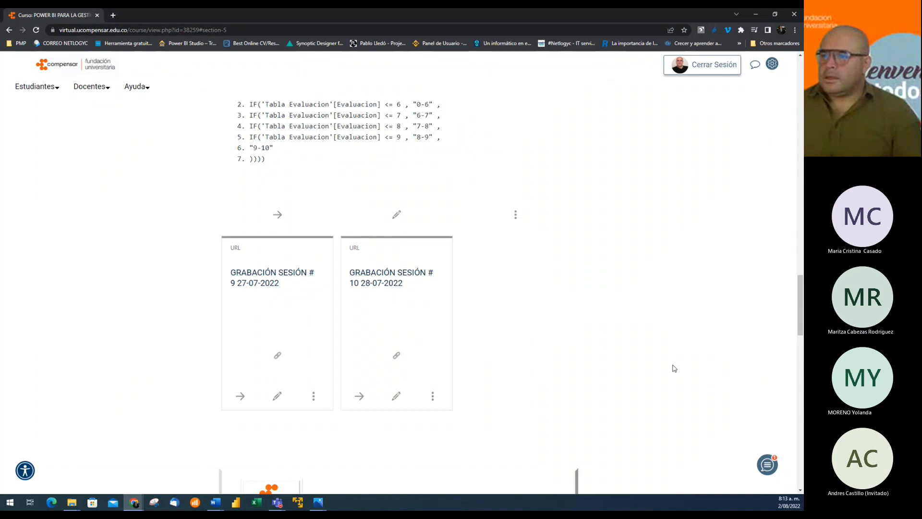
{"action": "scroll", "coordinate": [674, 368], "scroll_direction": "down", "scroll_amount": 10}
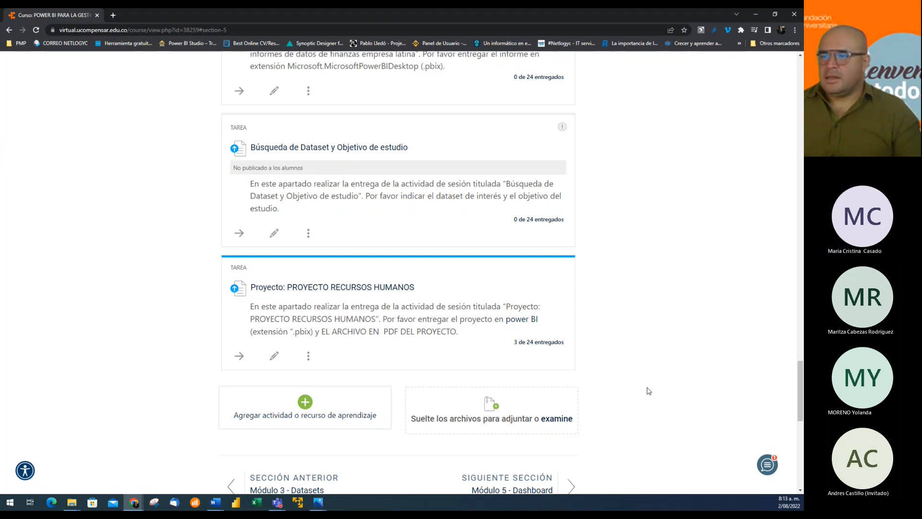
{"action": "scroll", "coordinate": [649, 387], "scroll_direction": "down", "scroll_amount": 2}
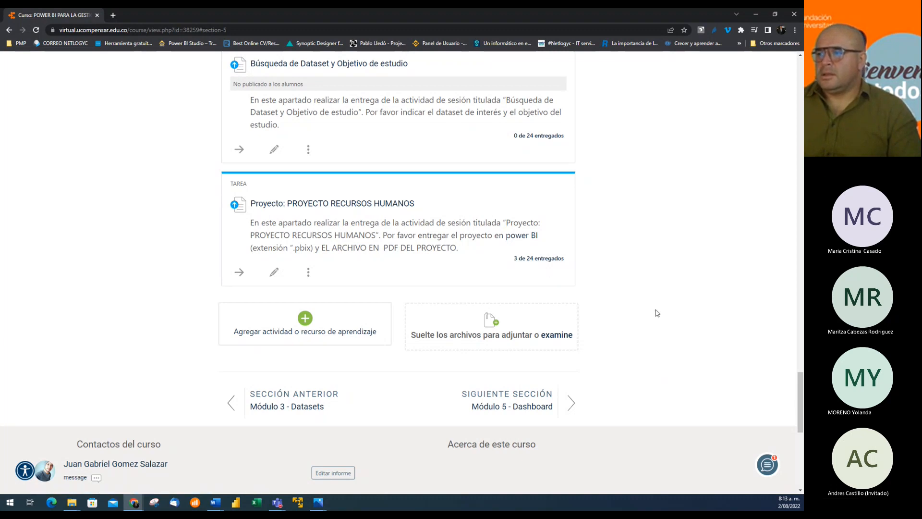
Step: Open Módulo 5 - Dashboard and examine its support material, including the PROYECTO # 4 FINANZAS folder
{"action": "left_click", "coordinate": [525, 399]}
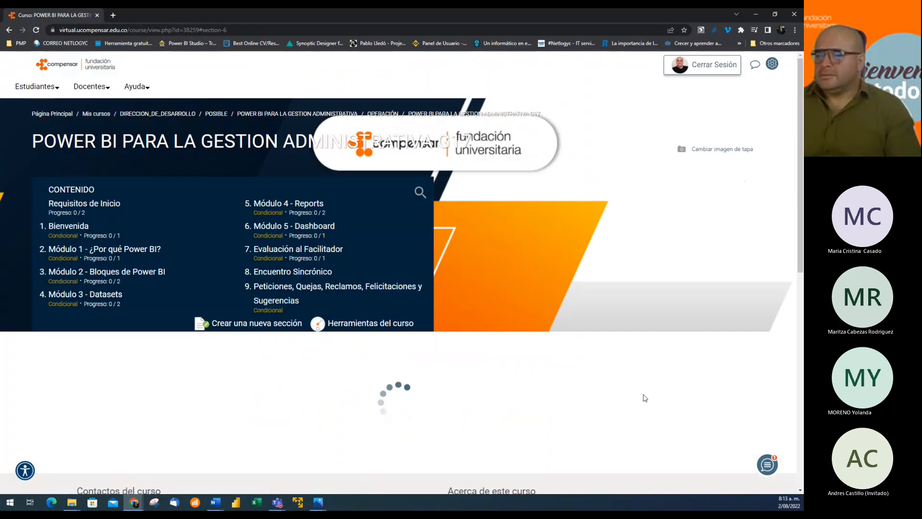
{"action": "scroll", "coordinate": [643, 398], "scroll_direction": "down", "scroll_amount": 15}
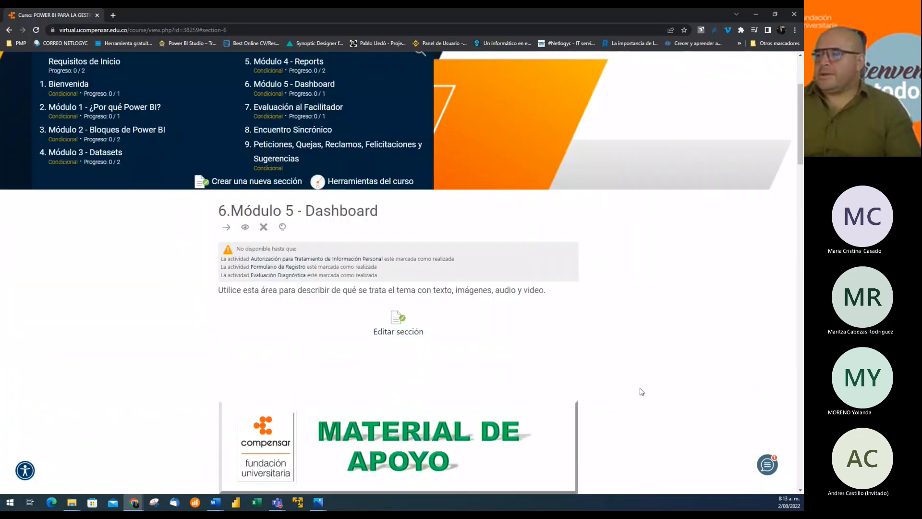
{"action": "scroll", "coordinate": [643, 398], "scroll_direction": "down", "scroll_amount": 4}
{"action": "scroll", "coordinate": [642, 397], "scroll_direction": "up", "scroll_amount": 6}
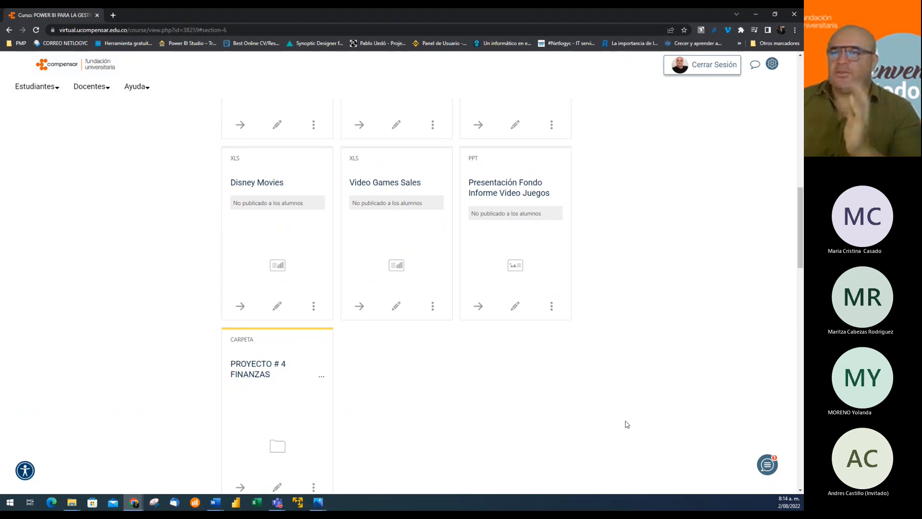
Step: Sign in to Power BI from powerbi.microsoft.com in a new browser tab and open the Proyecto 4_4-6 report
{"action": "left_click", "coordinate": [114, 14]}
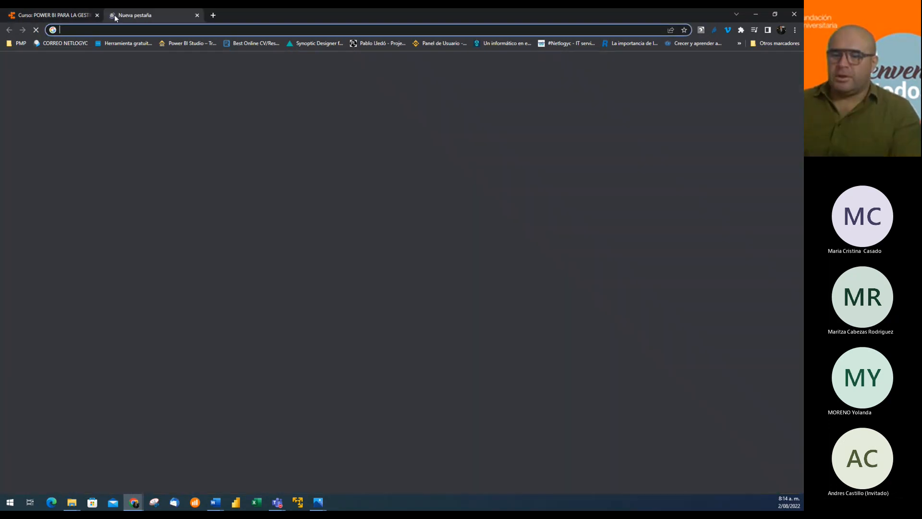
{"action": "type", "text": "werbi.microsoft.com"}
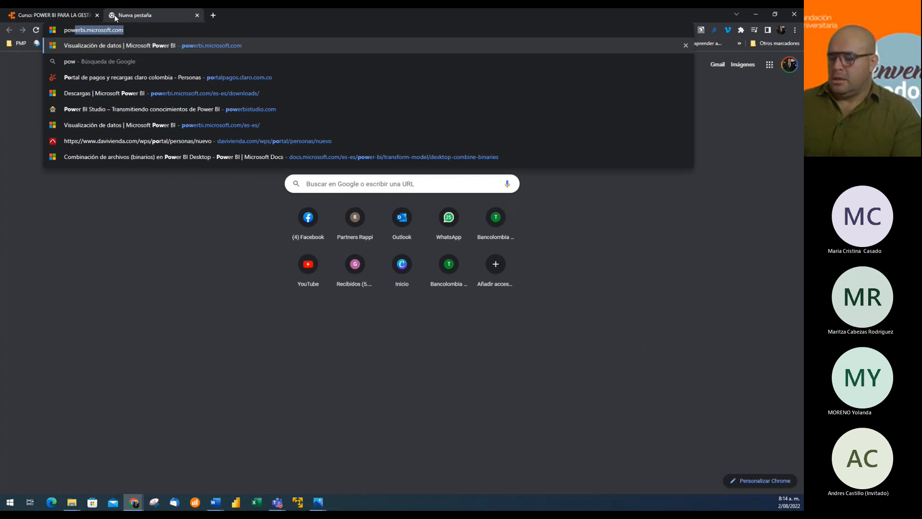
{"action": "key", "text": "Return"}
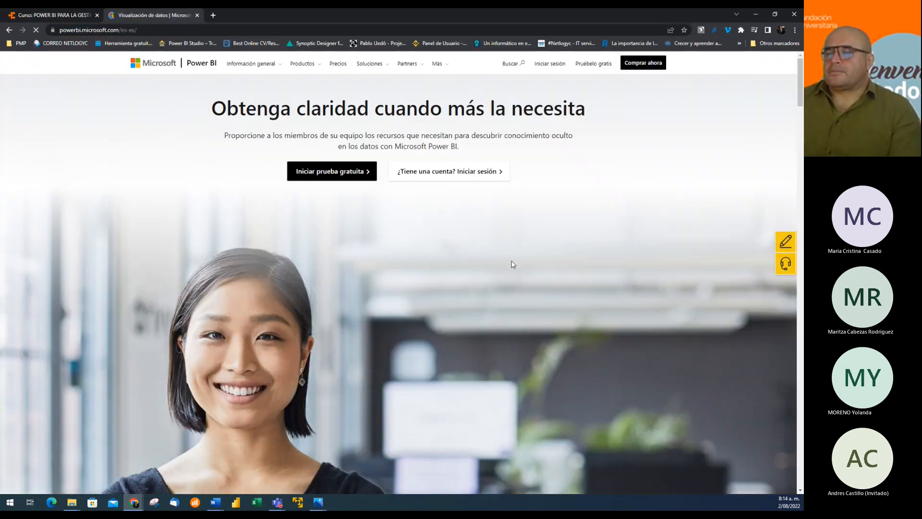
{"action": "left_click", "coordinate": [550, 64]}
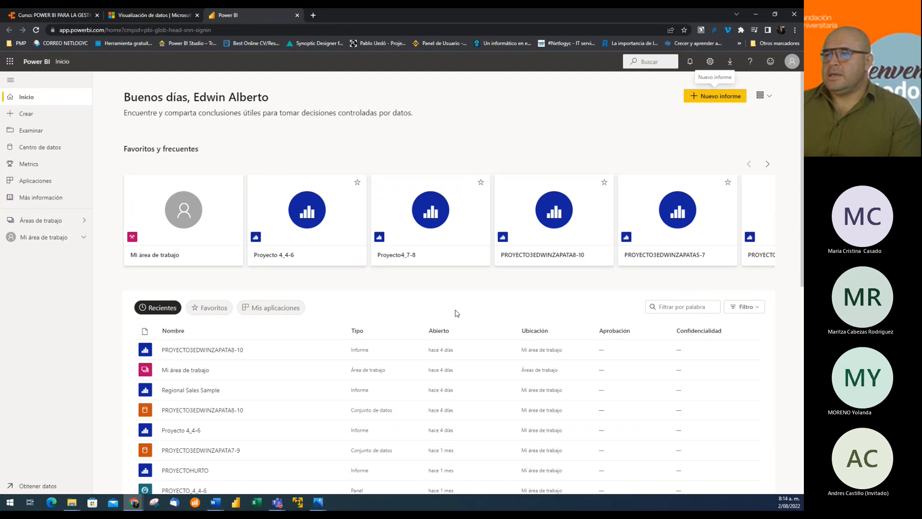
{"action": "left_click", "coordinate": [299, 234]}
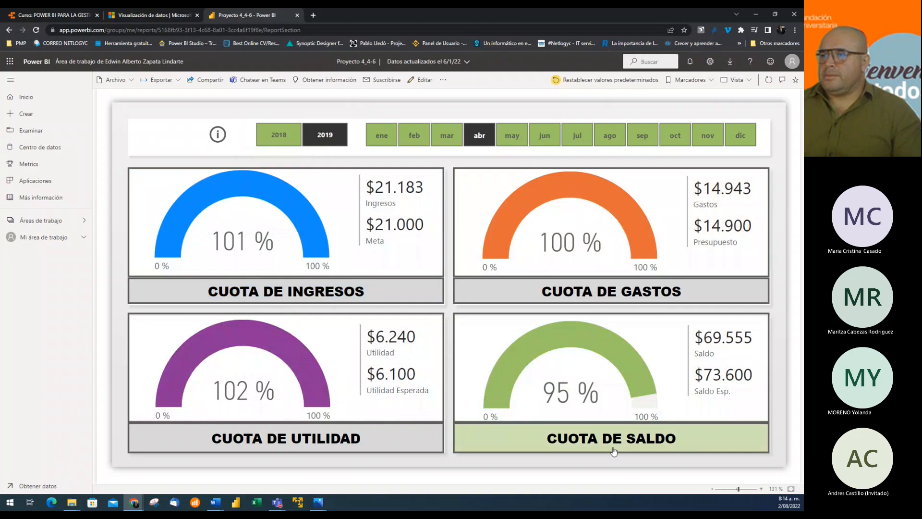
Step: Filter the report to 2018 and examine the Cuota de Ingresos detail and missed-goal breakdown by Online category, returning to the overview
{"action": "left_click", "coordinate": [284, 139]}
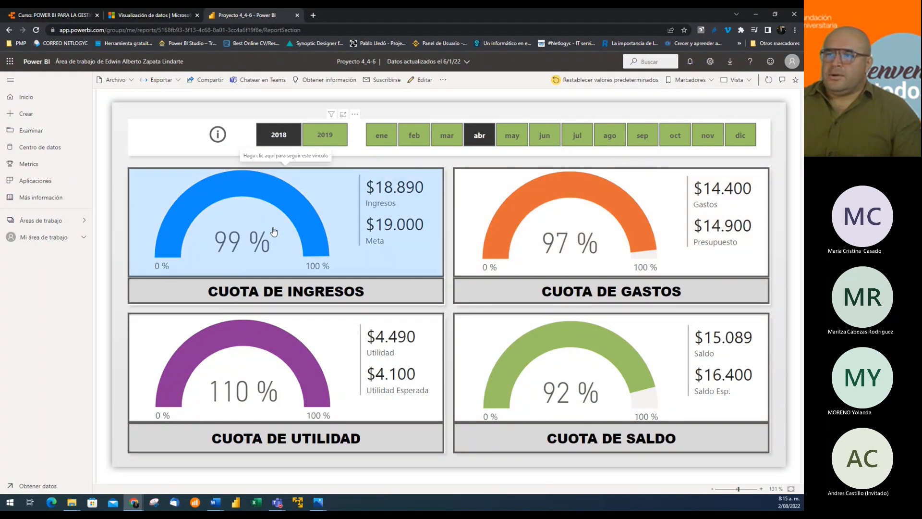
{"action": "left_click", "coordinate": [274, 231]}
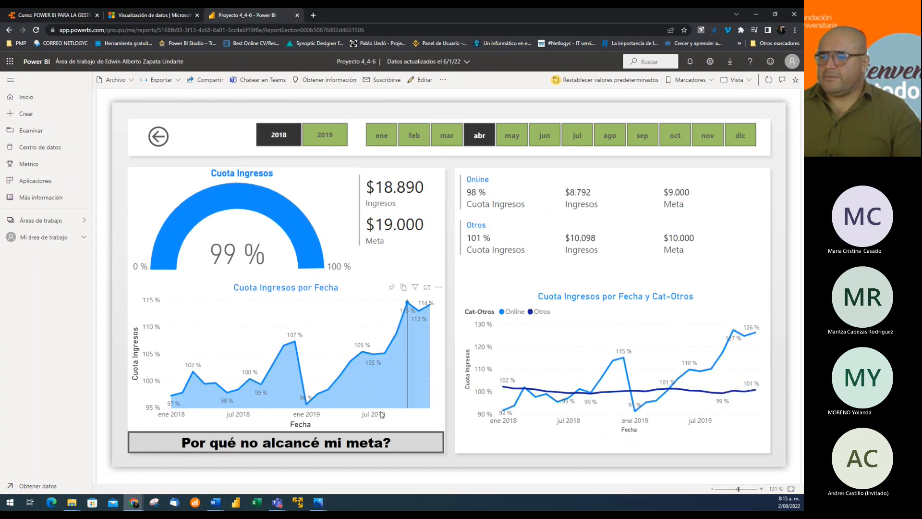
{"action": "left_click", "coordinate": [292, 446]}
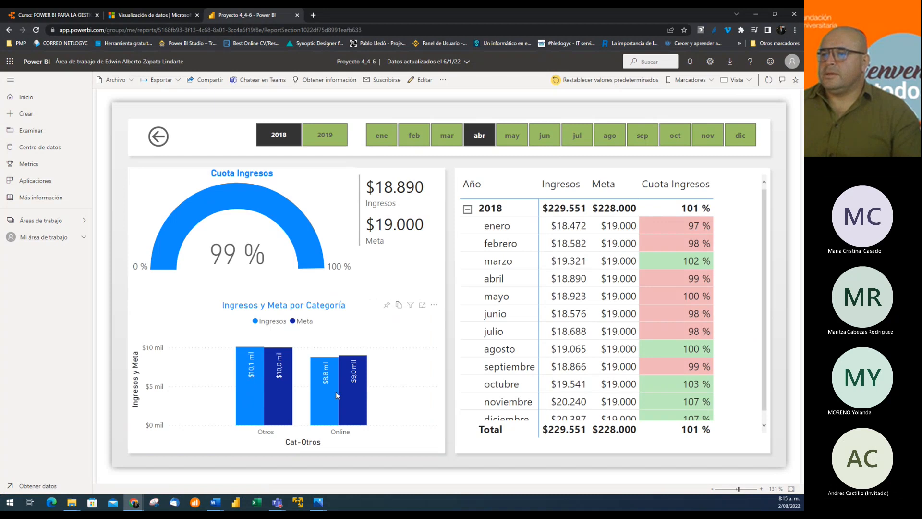
{"action": "left_click", "coordinate": [324, 384]}
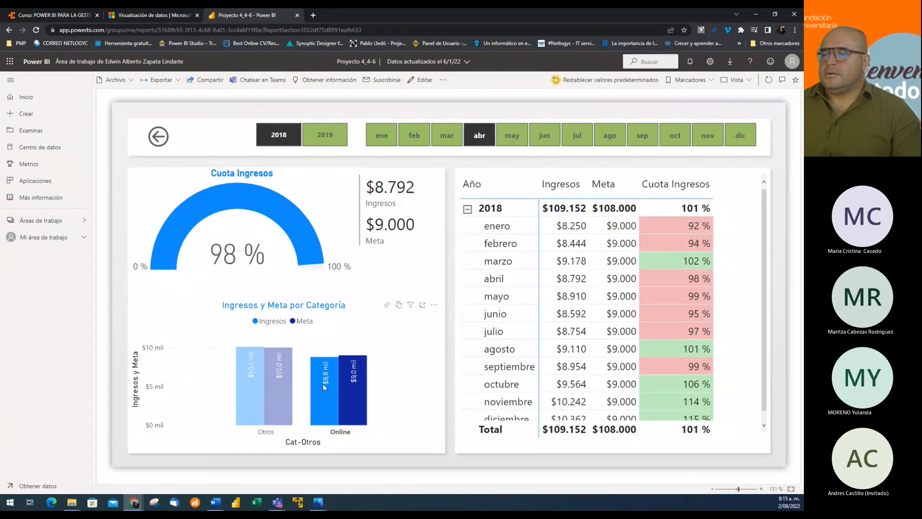
{"action": "left_click", "coordinate": [324, 383]}
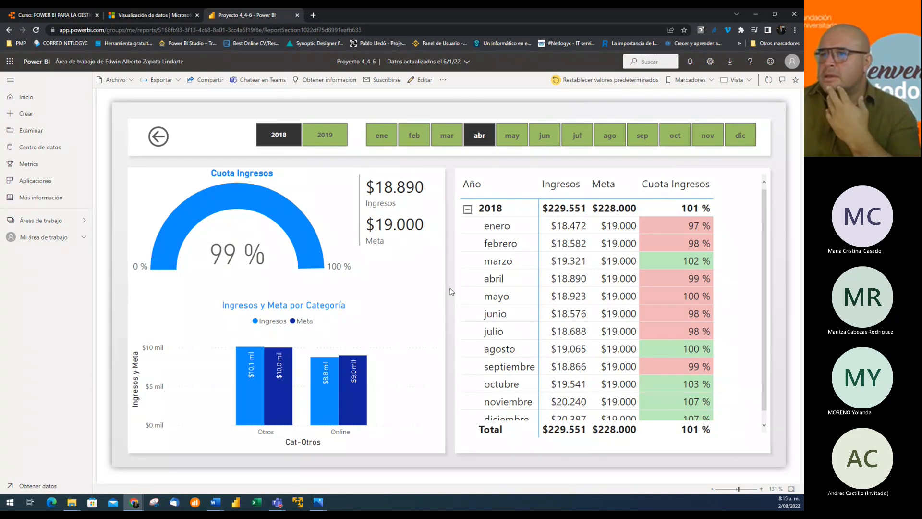
{"action": "left_click", "coordinate": [157, 132]}
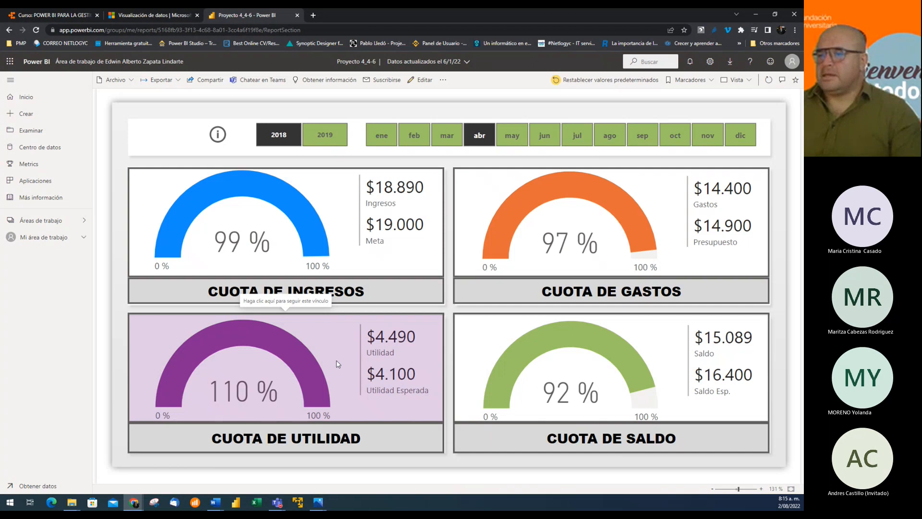
Step: Examine the Cuota de Utilidad page and its Ver detalle de Utilidad breakdown, and return to the report's overview
{"action": "left_click", "coordinate": [338, 364]}
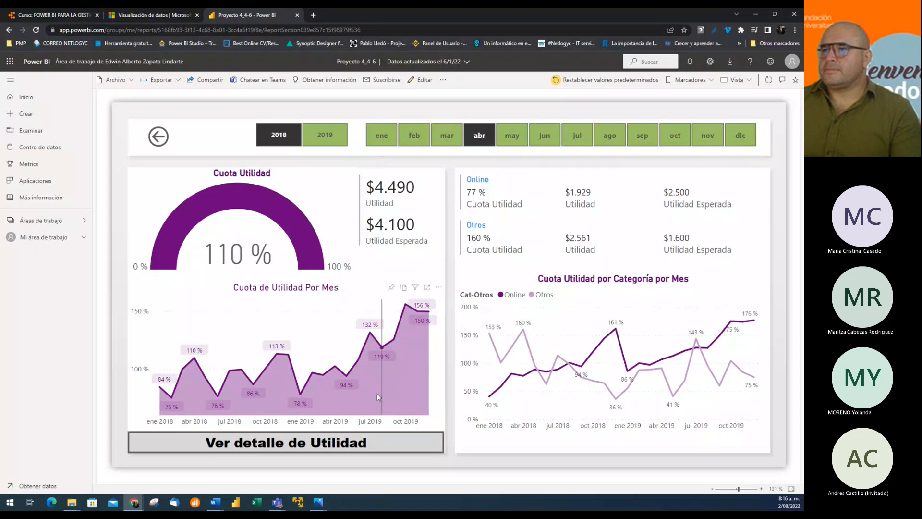
{"action": "left_click", "coordinate": [304, 440]}
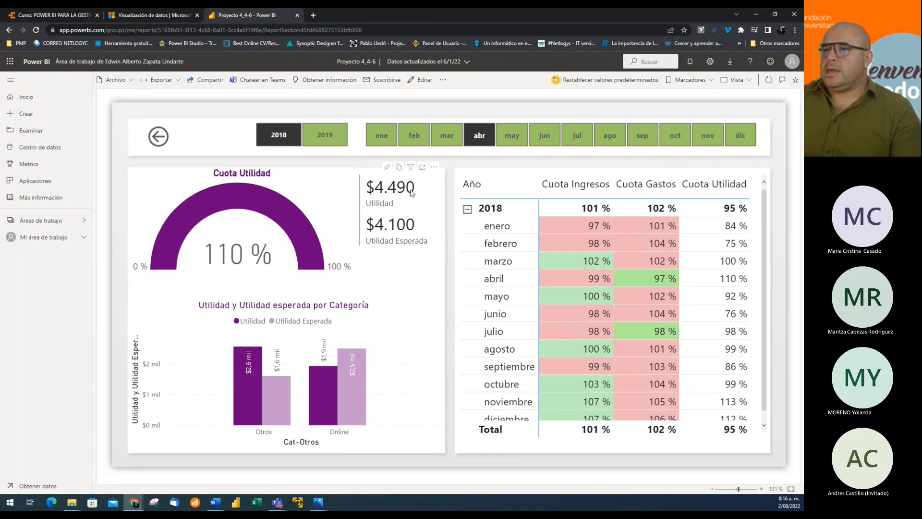
{"action": "left_click", "coordinate": [158, 136]}
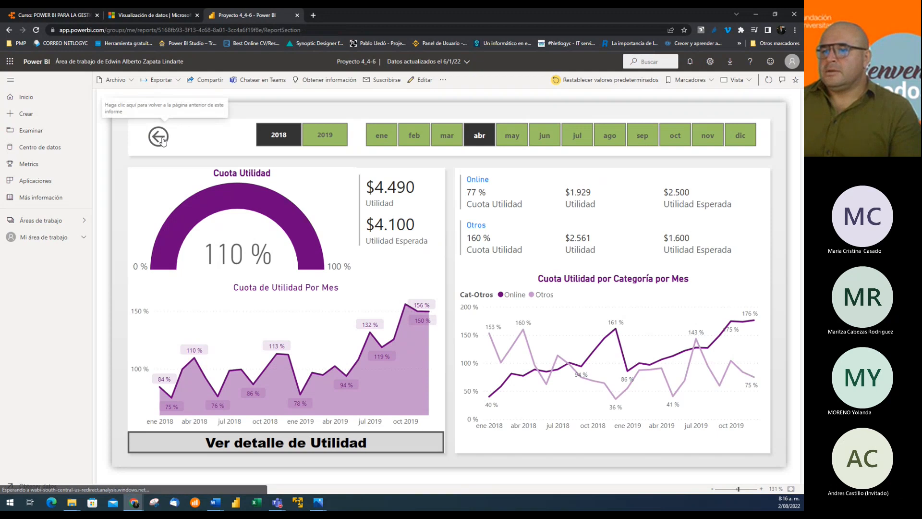
{"action": "left_click", "coordinate": [162, 140]}
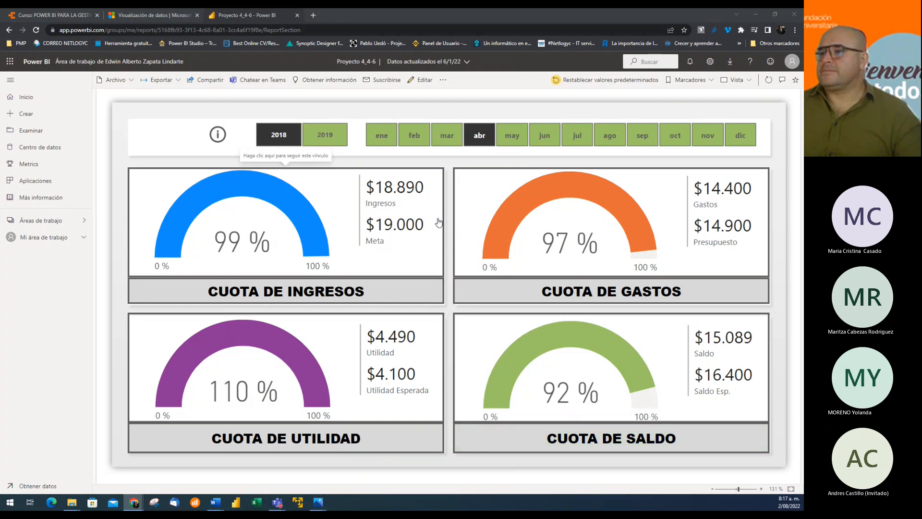
Step: View the Cuota de Ingresos page again, and leave the report for Mi área de trabajo, dismissing the feedback survey
{"action": "left_click", "coordinate": [332, 290]}
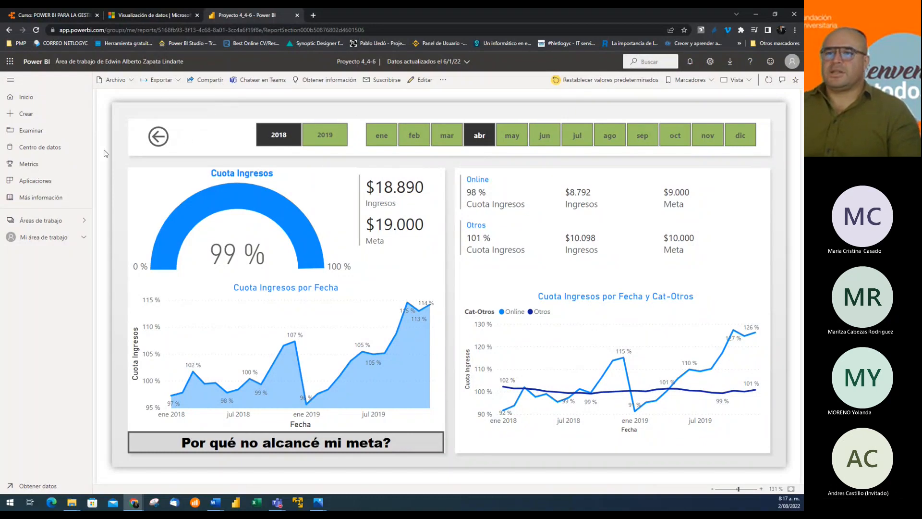
{"action": "left_click", "coordinate": [59, 240]}
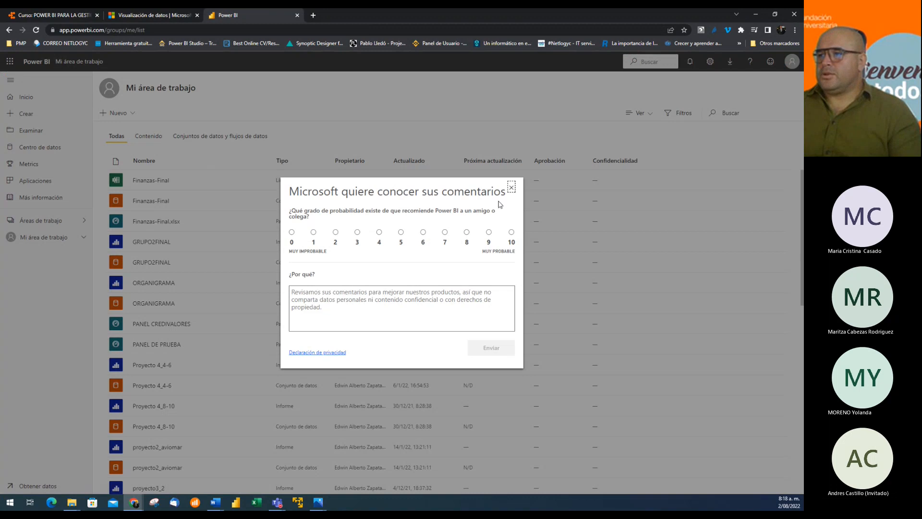
{"action": "left_click", "coordinate": [510, 188]}
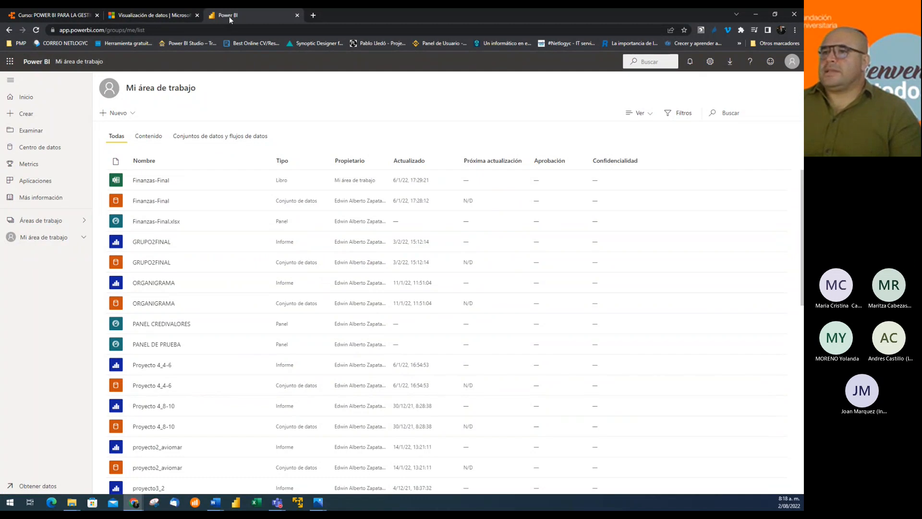
Step: Go back to the course page and open the PROYECTO # 4 FINANZAS folder in Módulo 5 - Dashboard to see its files
{"action": "left_click", "coordinate": [67, 15]}
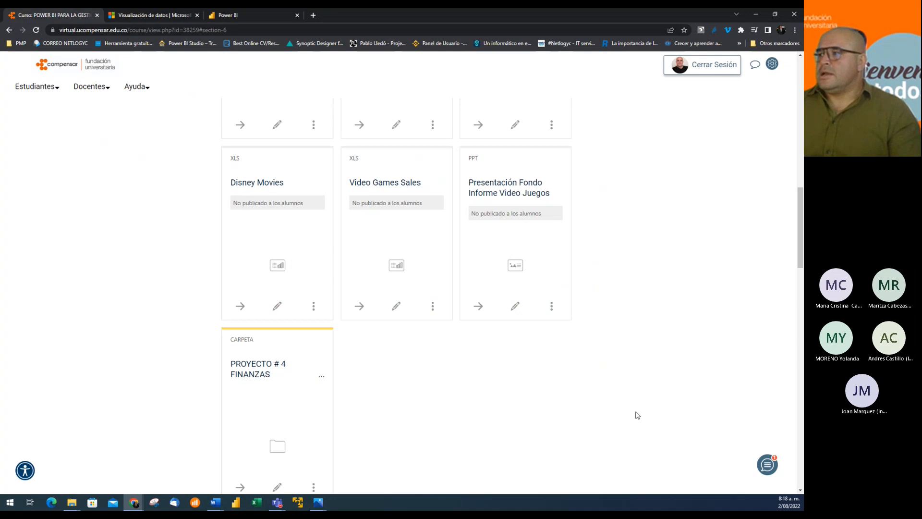
{"action": "scroll", "coordinate": [638, 415], "scroll_direction": "up", "scroll_amount": 15}
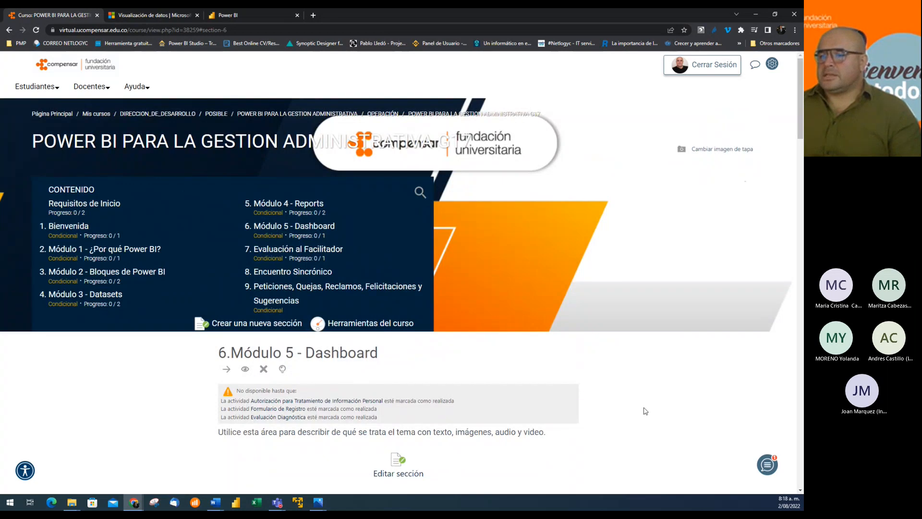
{"action": "scroll", "coordinate": [645, 411], "scroll_direction": "down", "scroll_amount": 15}
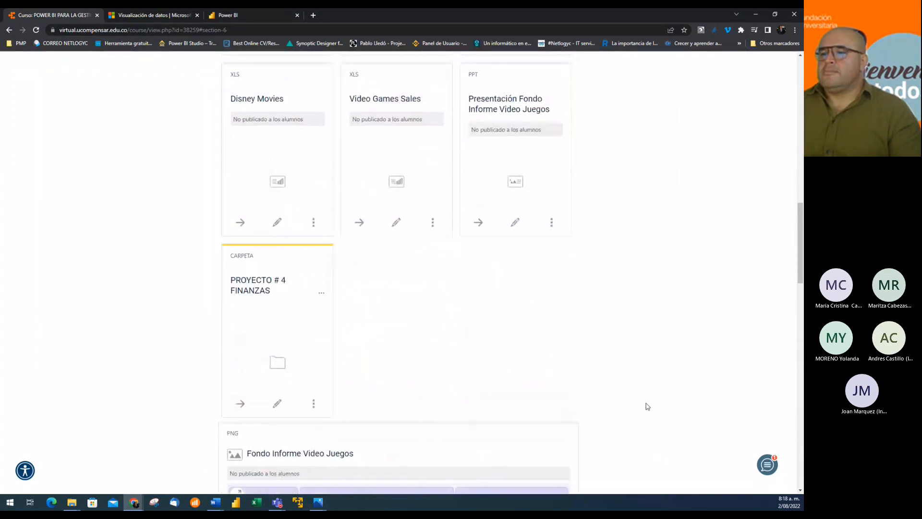
{"action": "scroll", "coordinate": [645, 406], "scroll_direction": "down", "scroll_amount": 1}
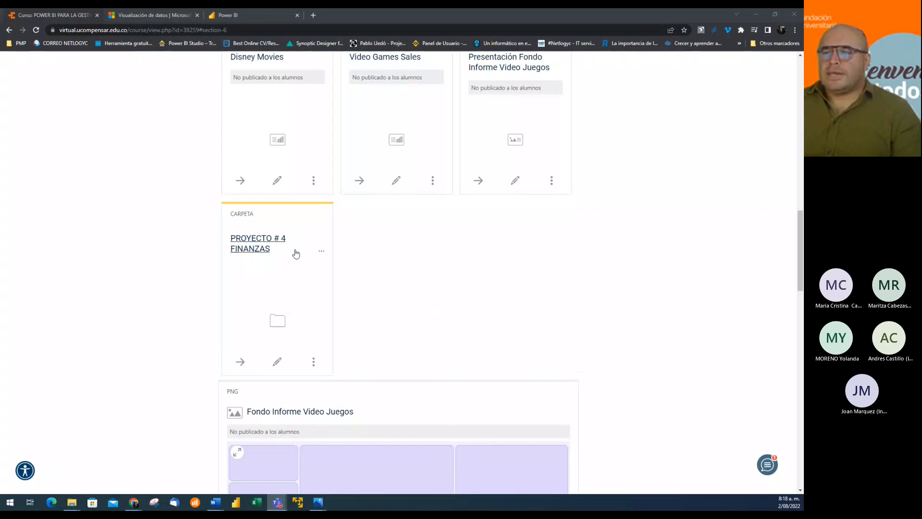
{"action": "left_click", "coordinate": [254, 245]}
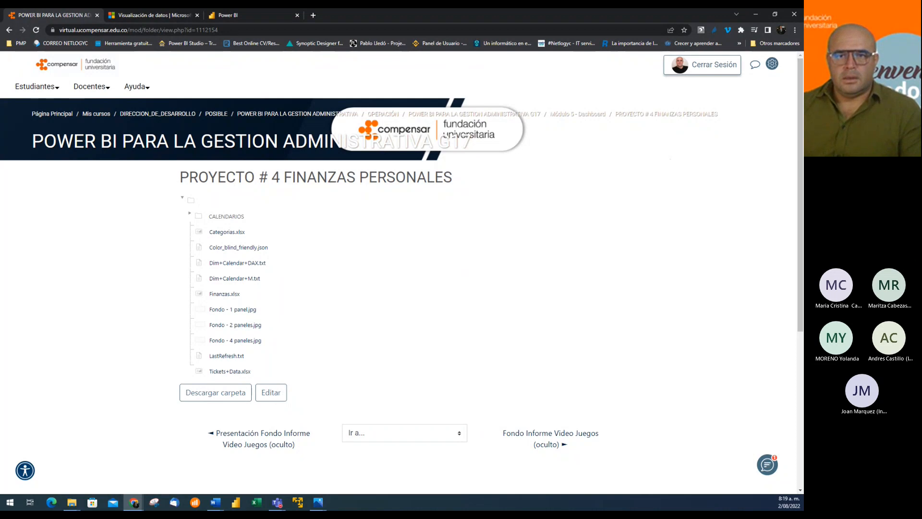
{"action": "key", "text": "alt+Tab"}
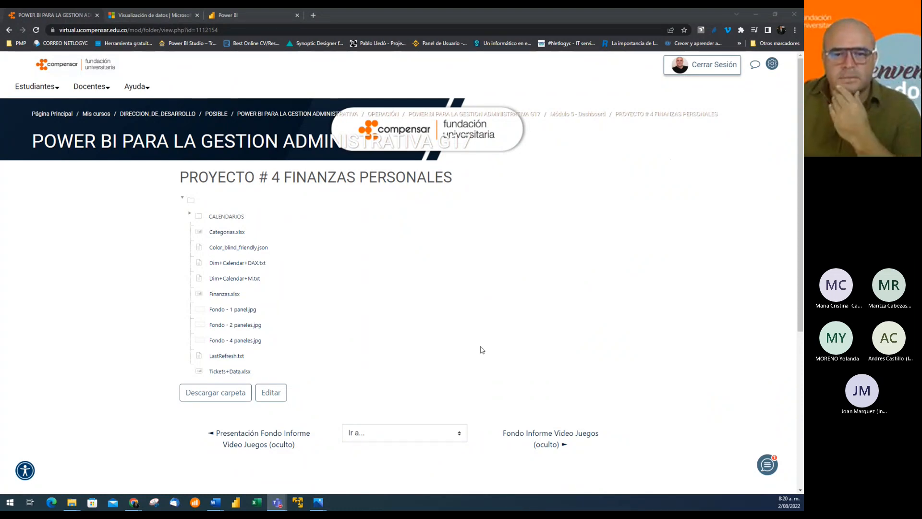
Step: Return to Módulo 5 - Dashboard and reopen the PROYECTO # 4 FINANZAS folder to show where it is located
{"action": "left_click", "coordinate": [578, 115]}
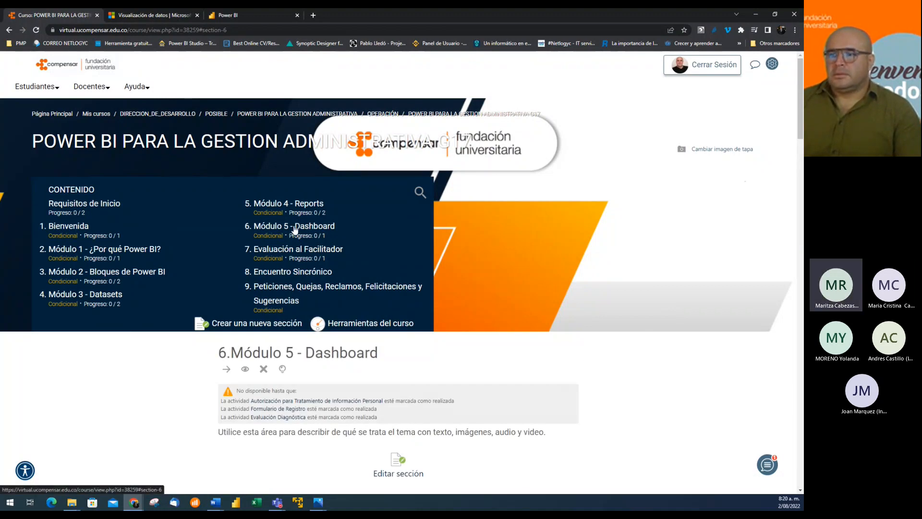
{"action": "scroll", "coordinate": [675, 366], "scroll_direction": "down", "scroll_amount": 15}
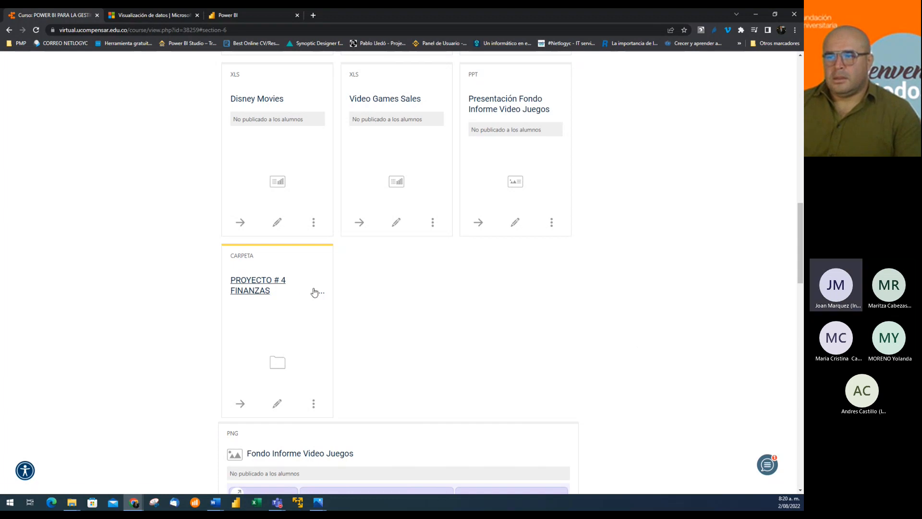
{"action": "left_click", "coordinate": [262, 286]}
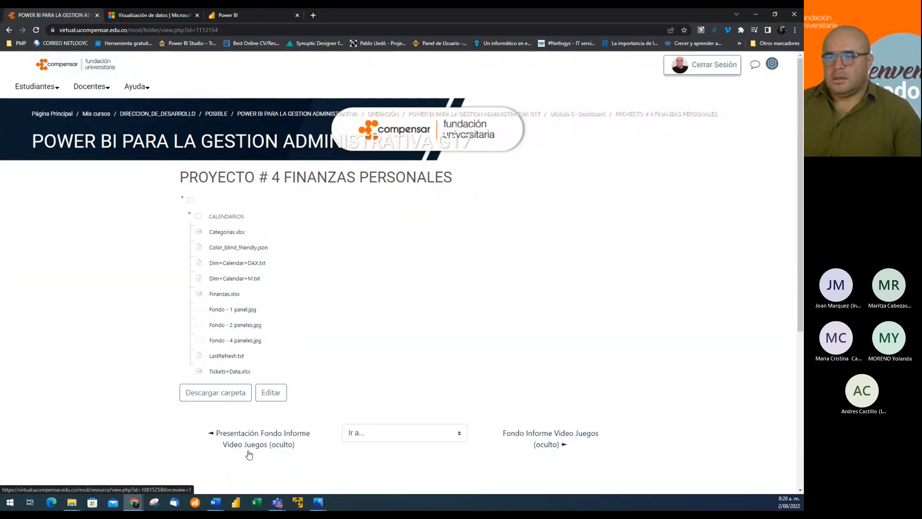
Step: Download the complete PROYECTO # 4 FINANZAS PERSONALES folder as a zip and show the file in the Descargas folder
{"action": "left_click", "coordinate": [223, 394]}
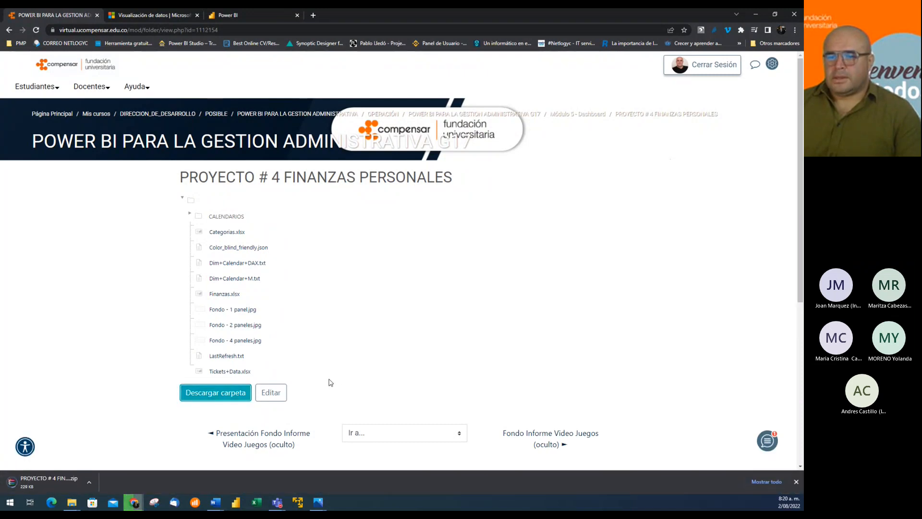
{"action": "left_click", "coordinate": [90, 482]}
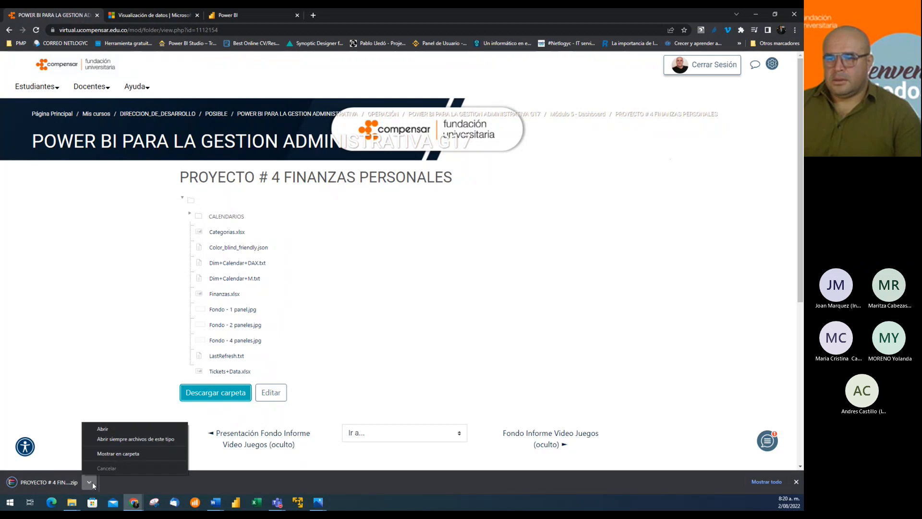
{"action": "left_click", "coordinate": [119, 453]}
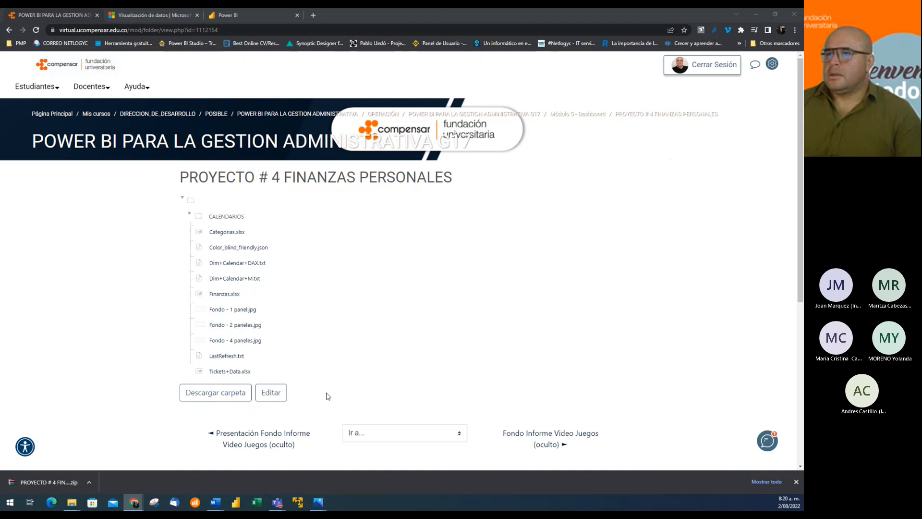
Step: Extract the PROYECTO # 4 FINANZAS PERSONALES-20220802 zip into a folder of the same name and open its CALENDARIOS subfolder
{"action": "right_click", "coordinate": [207, 75]}
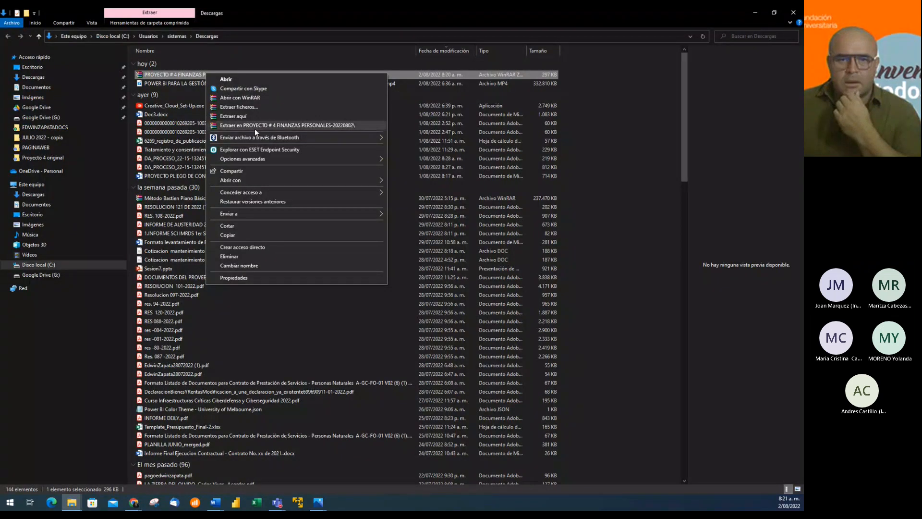
{"action": "left_click", "coordinate": [175, 75]}
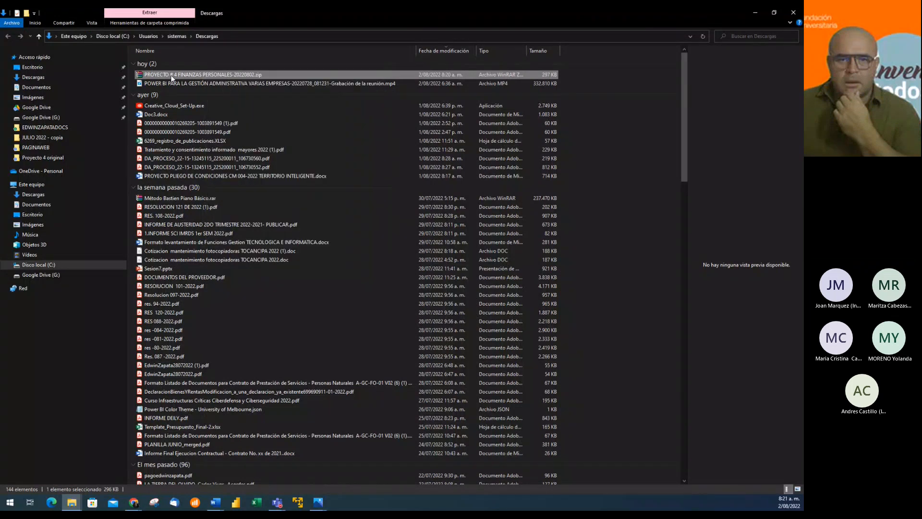
{"action": "left_click", "coordinate": [143, 76]}
{"action": "right_click", "coordinate": [149, 76]}
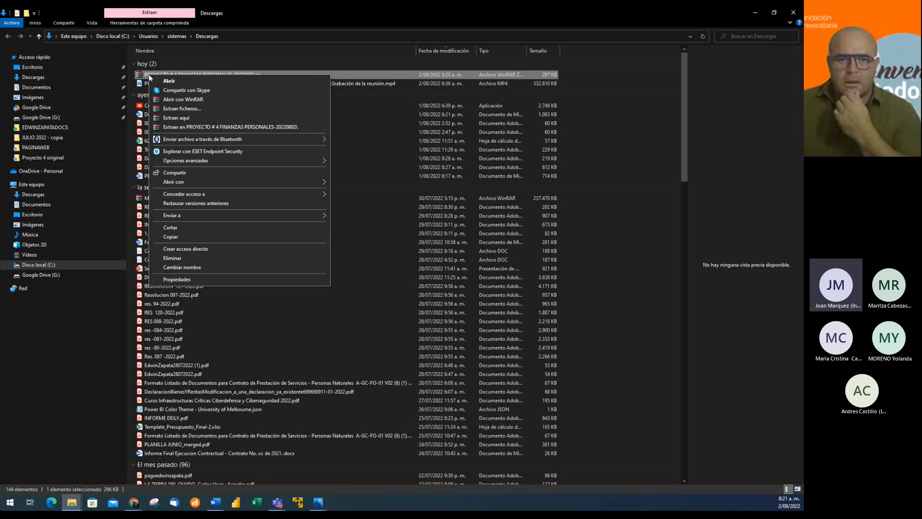
{"action": "left_click", "coordinate": [160, 83]}
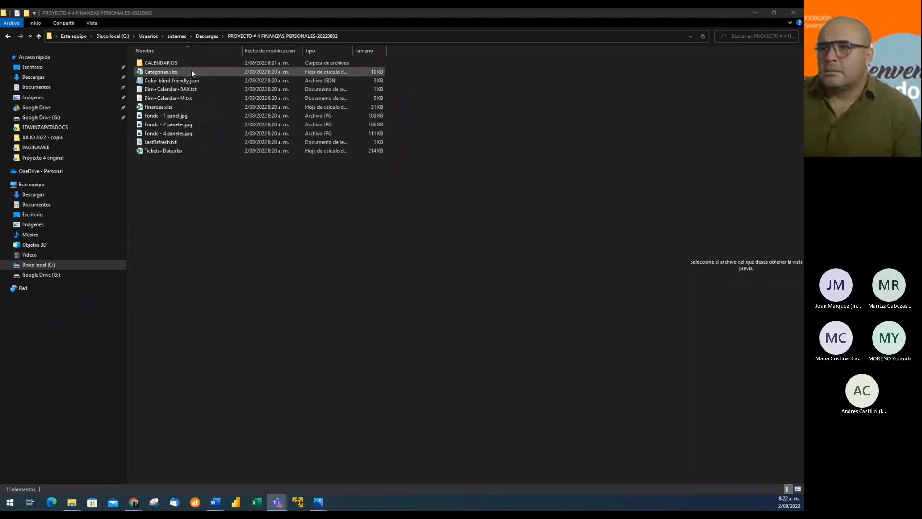
{"action": "double_click", "coordinate": [189, 64]}
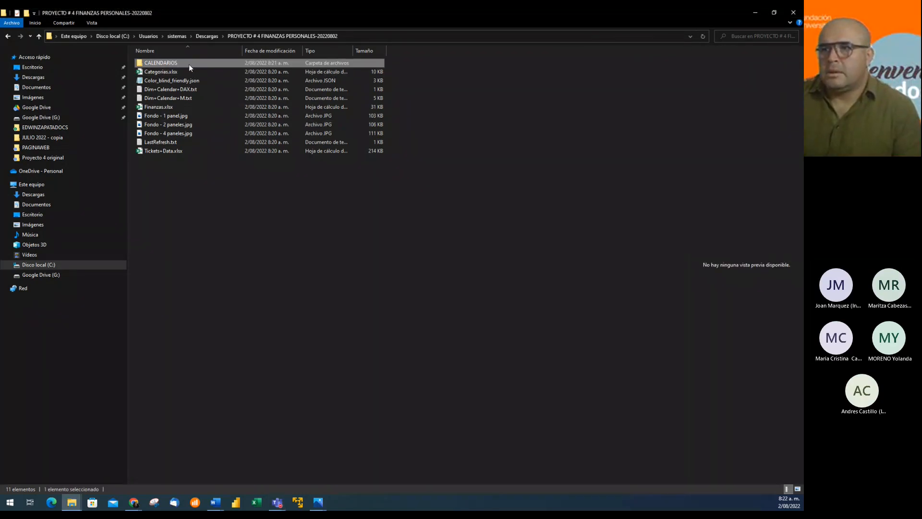
Step: Open Calendario2019.xlsx from the CALENDARIOS folder to examine its Fecha column, and return to the folder
{"action": "left_click", "coordinate": [183, 73]}
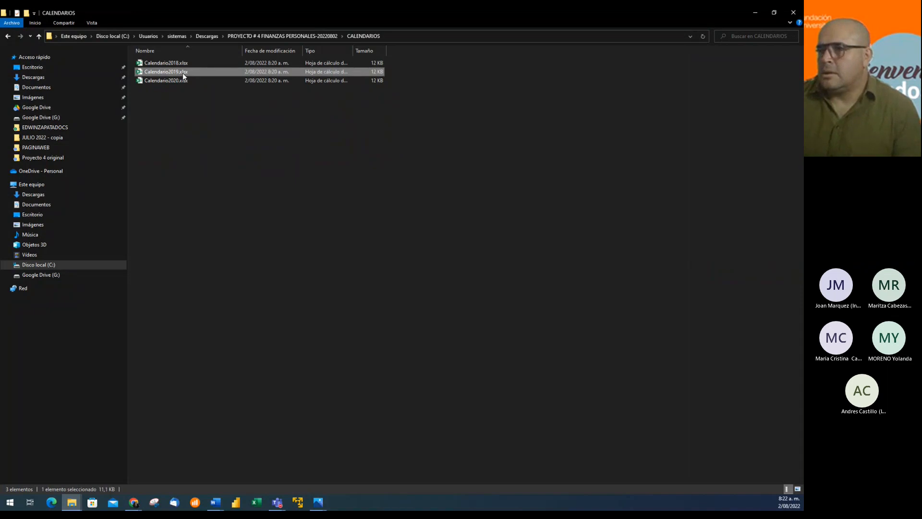
{"action": "left_click", "coordinate": [172, 98]}
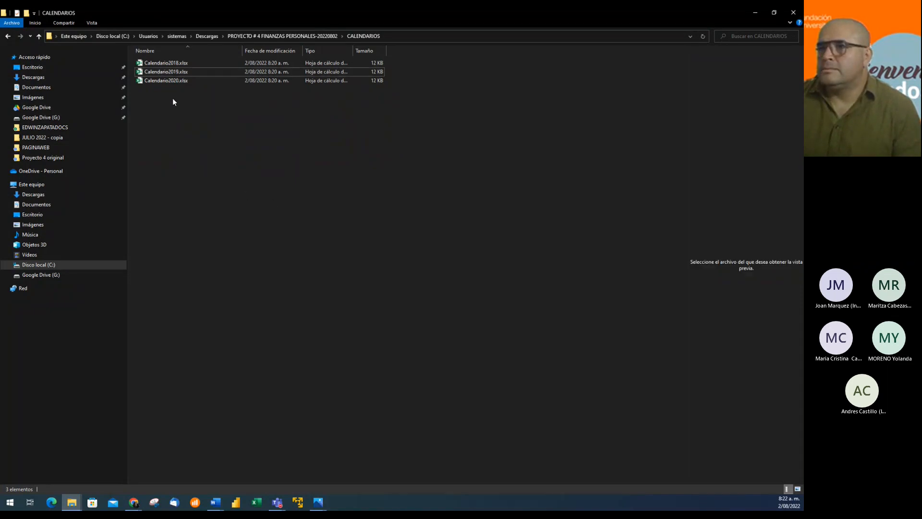
{"action": "left_click", "coordinate": [169, 73]}
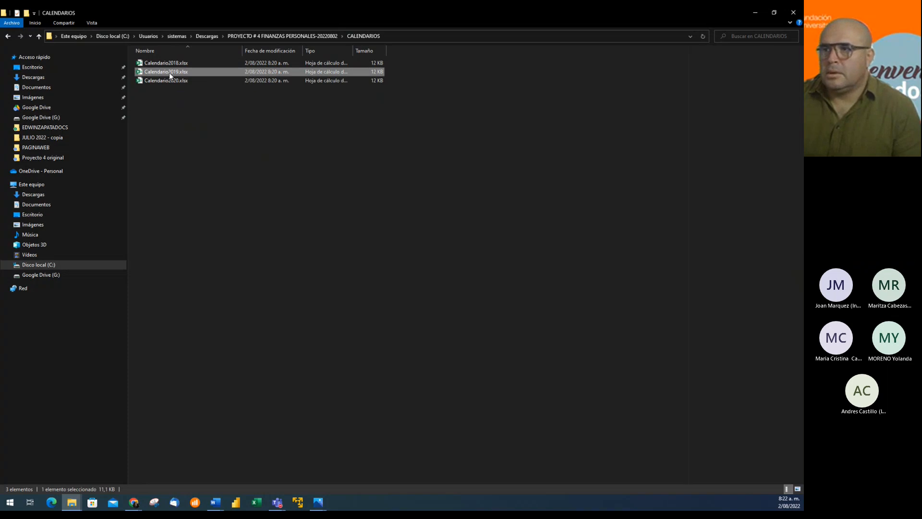
{"action": "double_click", "coordinate": [169, 73]}
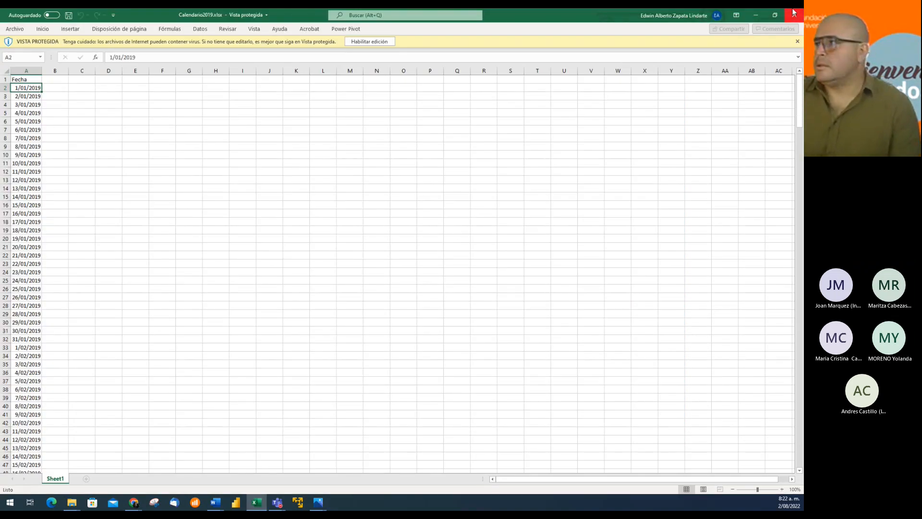
{"action": "left_click", "coordinate": [369, 41]}
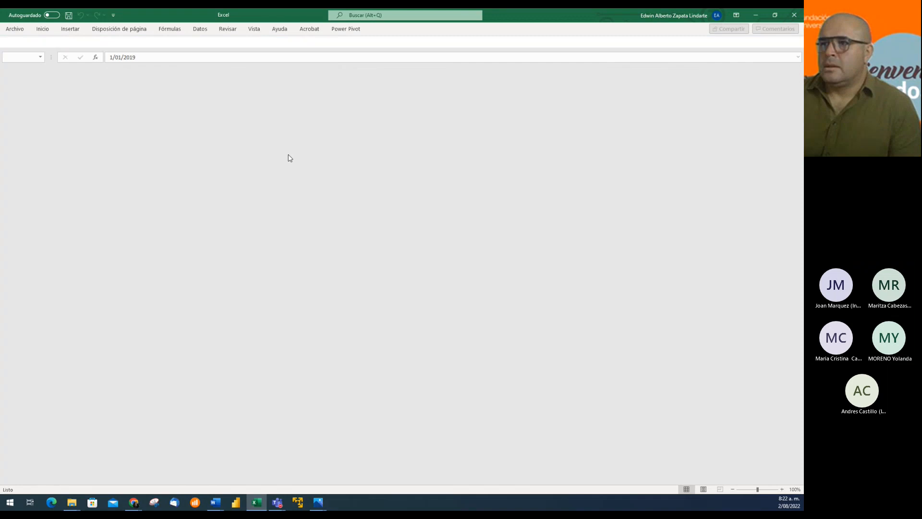
{"action": "key", "text": "alt+Tab"}
Step: Open Calendario2020.xlsx and Calendario2018.xlsx to examine their dates, and return to the CALENDARIOS folder
{"action": "left_click", "coordinate": [171, 80]}
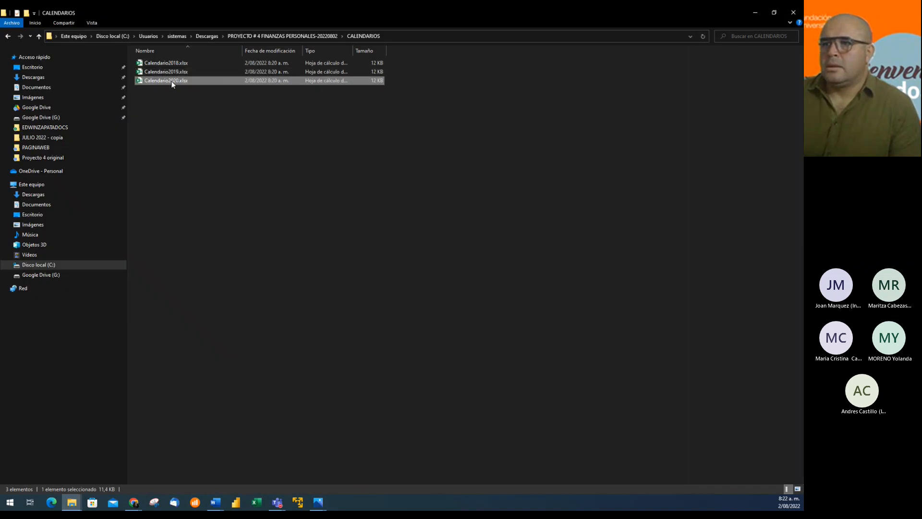
{"action": "key", "text": "F2"}
{"action": "left_click", "coordinate": [209, 83]}
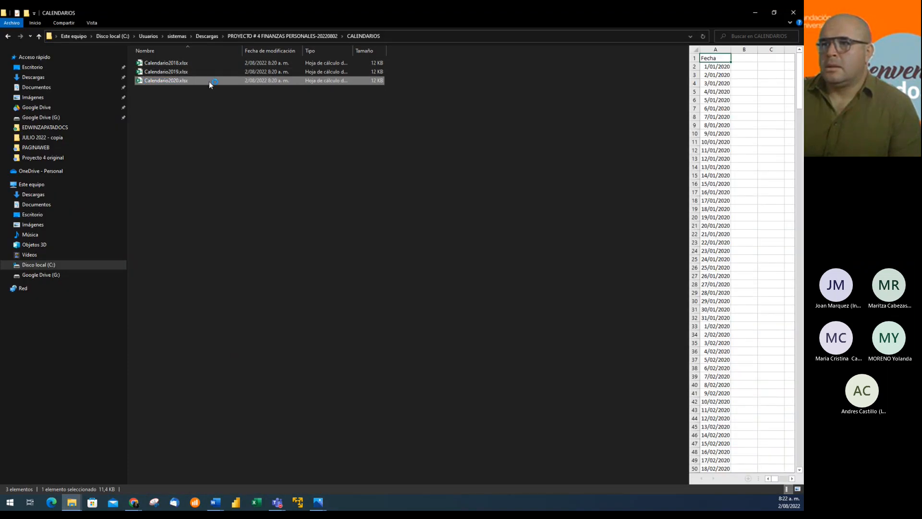
{"action": "double_click", "coordinate": [209, 82]}
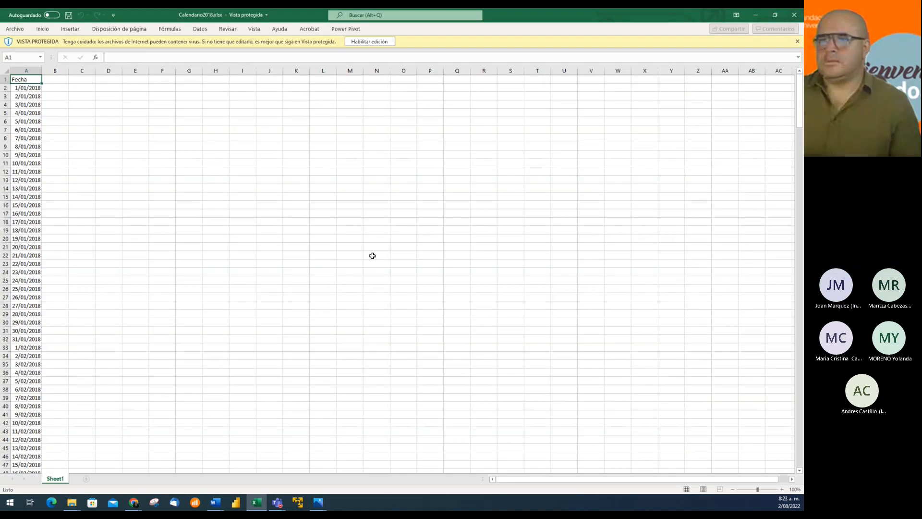
{"action": "left_click", "coordinate": [369, 42]}
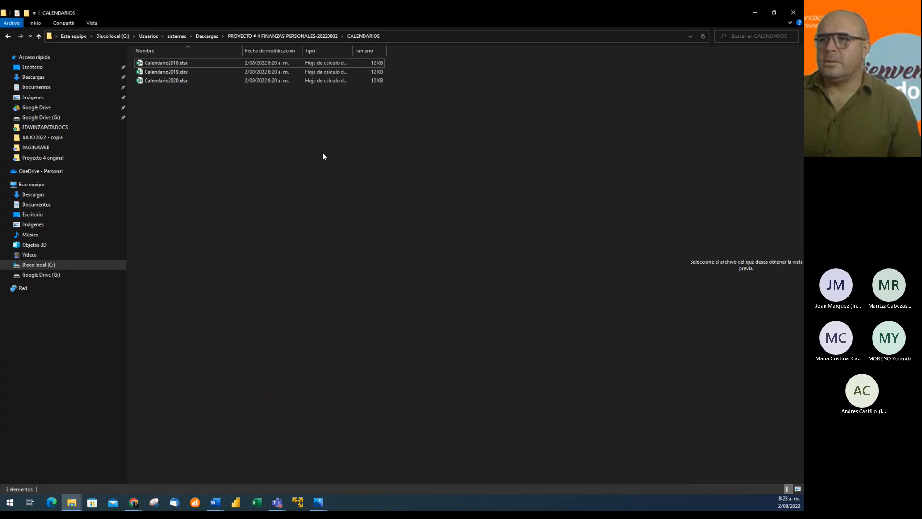
Step: Go back to the PROYECTO # 4 FINANZAS PERSONALES-20220802 folder to show its files, and minimize the window
{"action": "left_click", "coordinate": [286, 36]}
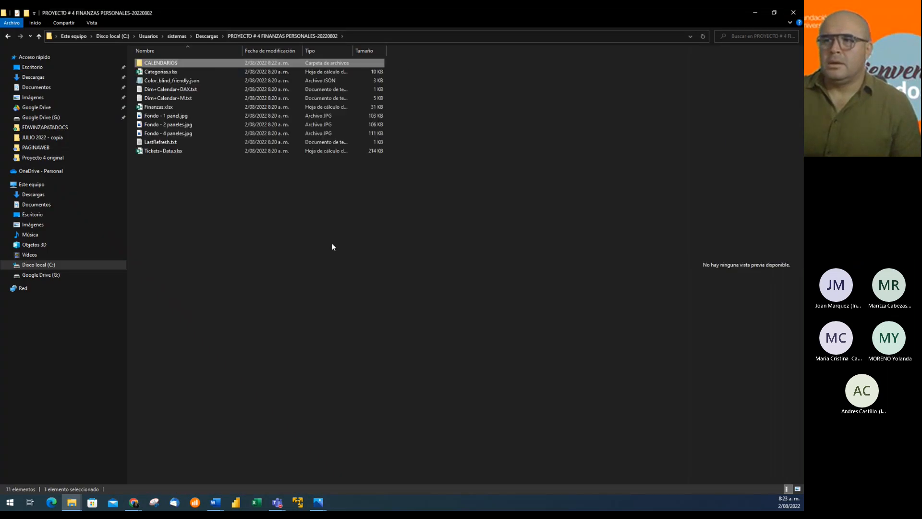
{"action": "left_click", "coordinate": [267, 210]}
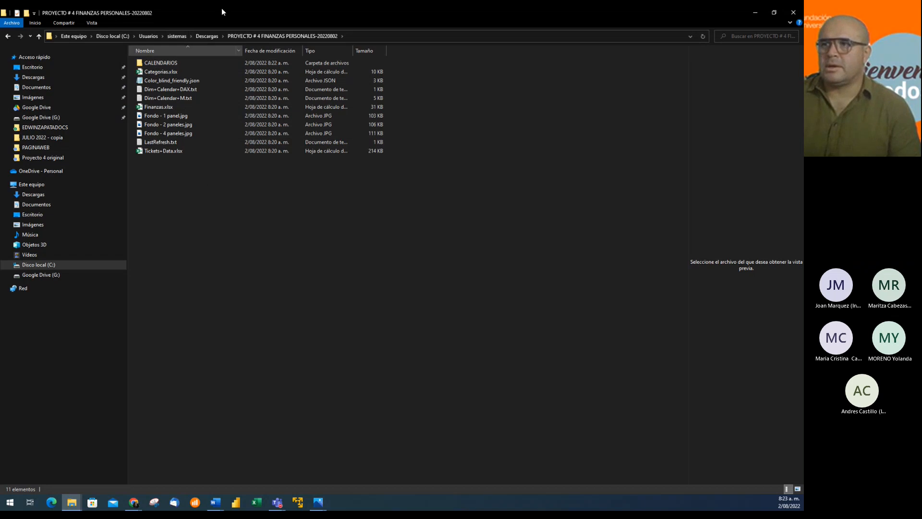
{"action": "left_click", "coordinate": [754, 13]}
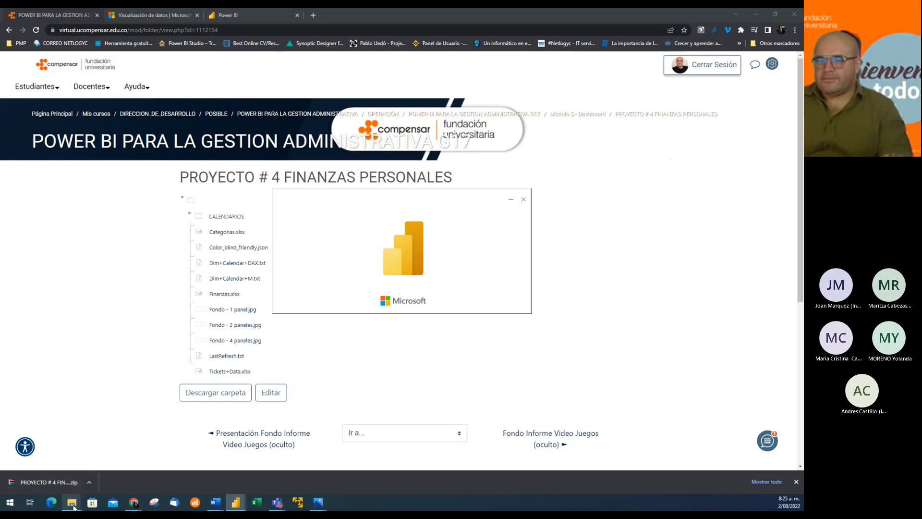
Step: Switch to the Proyecto 4 original folder window in File Explorer and maximize it
{"action": "mouse_move", "coordinate": [74, 507]}
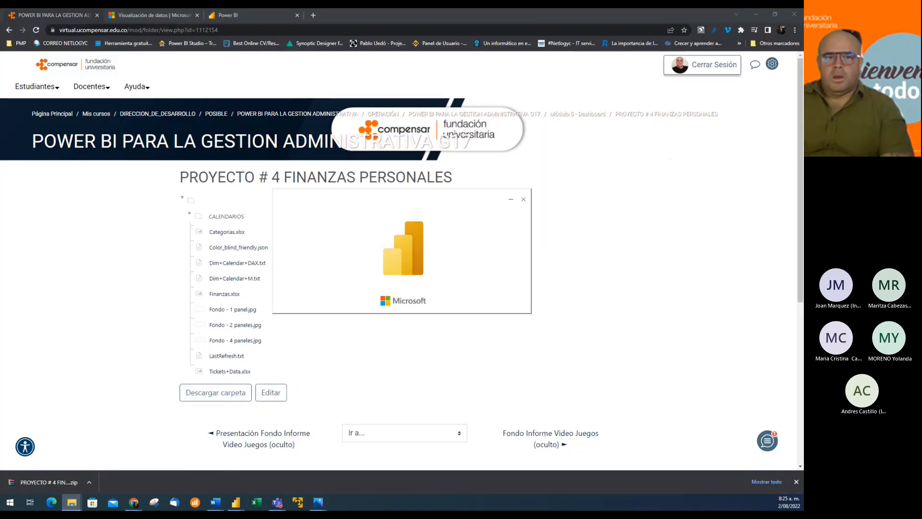
{"action": "key", "text": "alt+Tab"}
{"action": "left_click_drag", "start_coordinate": [392, 128], "coordinate": [367, 81]}
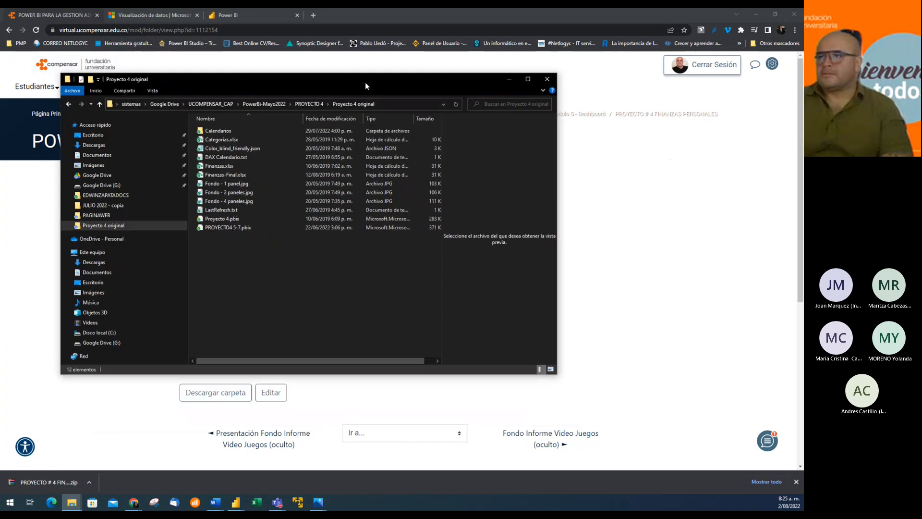
{"action": "left_click", "coordinate": [527, 79]}
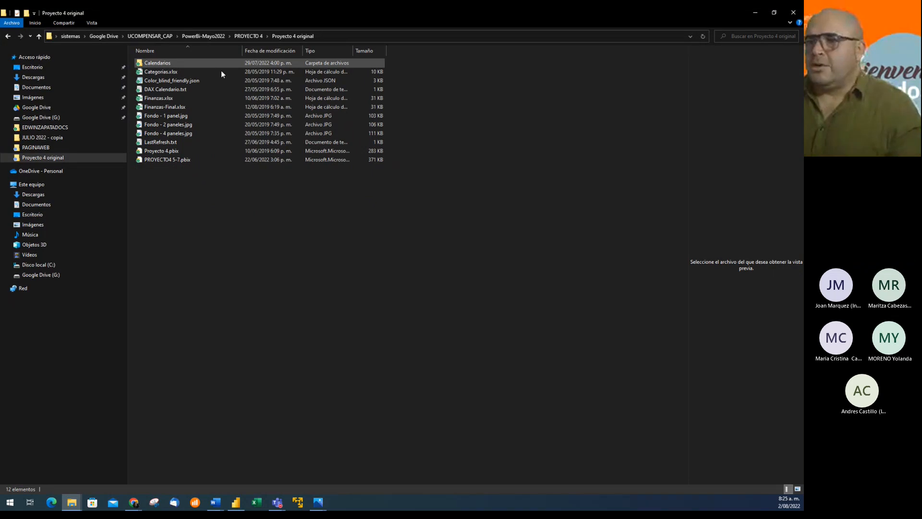
Step: Open the Finanzas.xlsx workbook from the Proyecto 4 original folder in Excel
{"action": "left_click", "coordinate": [166, 98]}
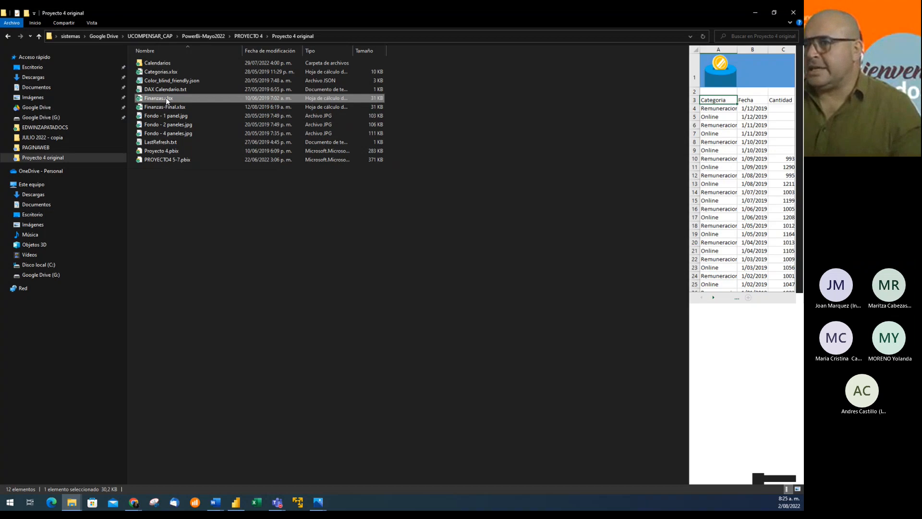
{"action": "left_click", "coordinate": [178, 173]}
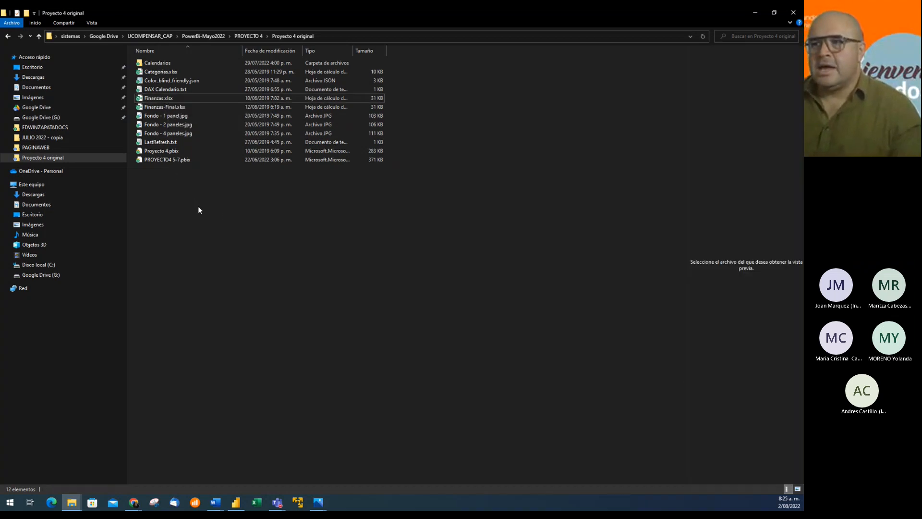
{"action": "left_click", "coordinate": [179, 101]}
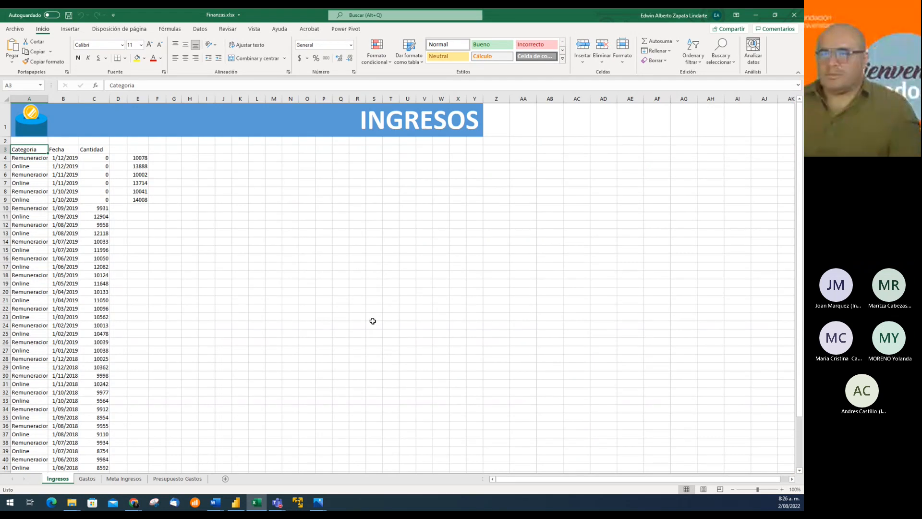
Step: Walk through the Categoria column of the Ingresos sheet down to row 23 and return to its header
{"action": "left_click", "coordinate": [31, 159]}
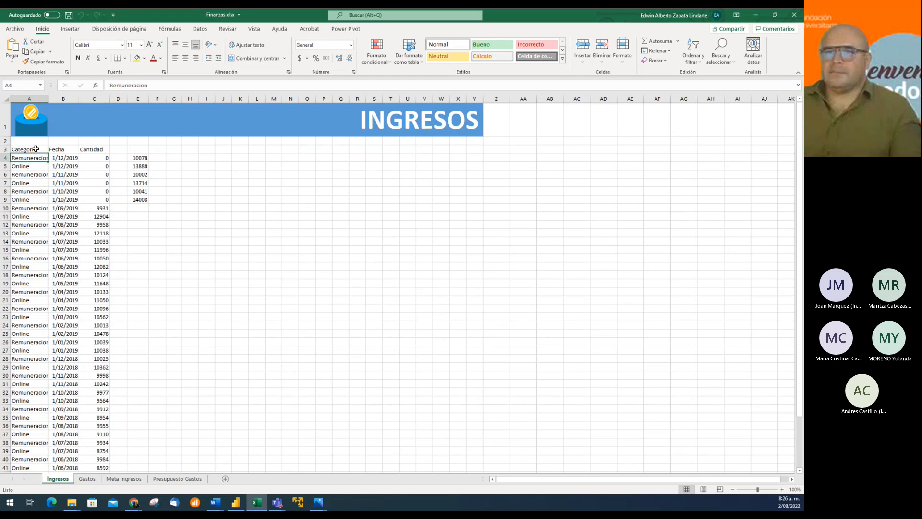
{"action": "left_click", "coordinate": [36, 148]}
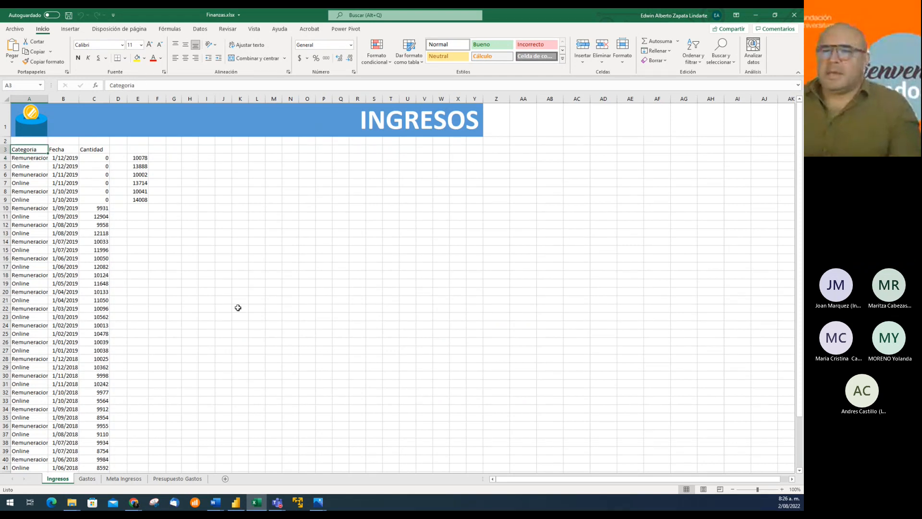
{"action": "key", "text": "Down"}
{"action": "key", "text": "Down"}
{"action": "key", "text": "Down"}
{"action": "key", "text": "Down"}
{"action": "key", "text": "Down"}
{"action": "key", "text": "Down"}
{"action": "key", "text": "Down"}
{"action": "key", "text": "Down"}
{"action": "key", "text": "Down"}
{"action": "key", "text": "Down"}
{"action": "key", "text": "Down"}
{"action": "key", "text": "Down"}
{"action": "key", "text": "Down"}
{"action": "key", "text": "Down"}
{"action": "key", "text": "Down"}
{"action": "key", "text": "Down"}
{"action": "key", "text": "Down"}
{"action": "key", "text": "Down"}
{"action": "key", "text": "Down"}
{"action": "key", "text": "Down"}
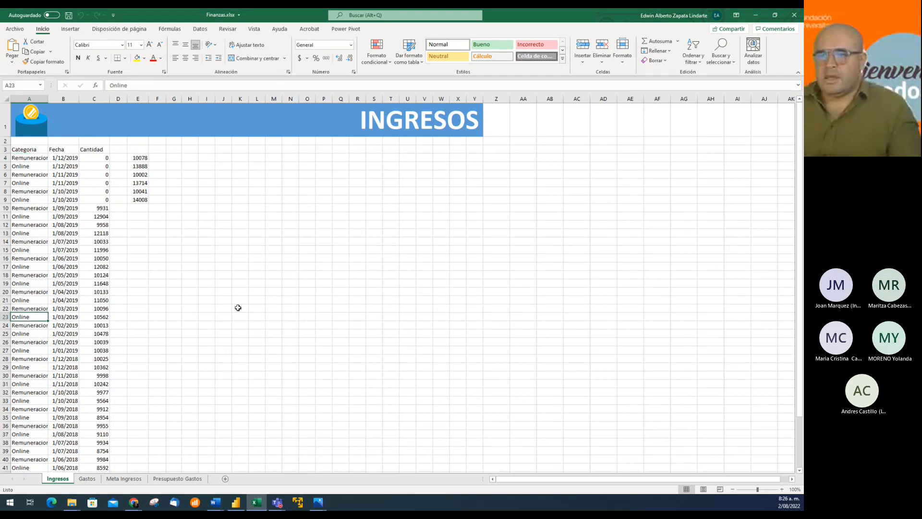
{"action": "key", "text": "Up"}
{"action": "key", "text": "Up"}
{"action": "key", "text": "Up"}
{"action": "key", "text": "Up"}
{"action": "key", "text": "Up"}
{"action": "key", "text": "Up"}
{"action": "key", "text": "Up"}
{"action": "key", "text": "Up"}
{"action": "key", "text": "Up"}
{"action": "key", "text": "Up"}
{"action": "key", "text": "Up"}
{"action": "key", "text": "Up"}
{"action": "key", "text": "Up"}
{"action": "key", "text": "Up"}
{"action": "key", "text": "Up"}
{"action": "key", "text": "Up"}
{"action": "key", "text": "Up"}
{"action": "key", "text": "Up"}
{"action": "key", "text": "Up"}
{"action": "key", "text": "Up"}
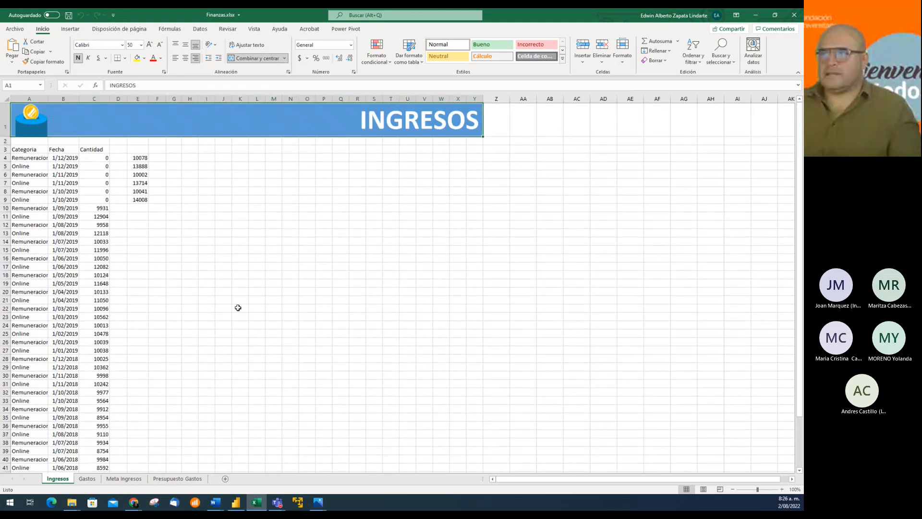
{"action": "key", "text": "Down"}
{"action": "key", "text": "Down"}
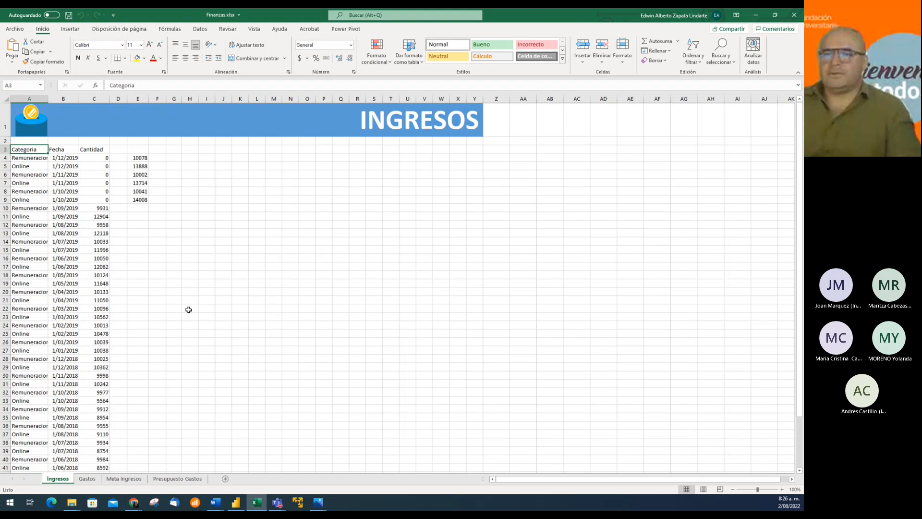
Step: Check the Remuneracion and Online entries on the Ingresos sheet and fit column A's width to its contents
{"action": "left_click", "coordinate": [25, 159]}
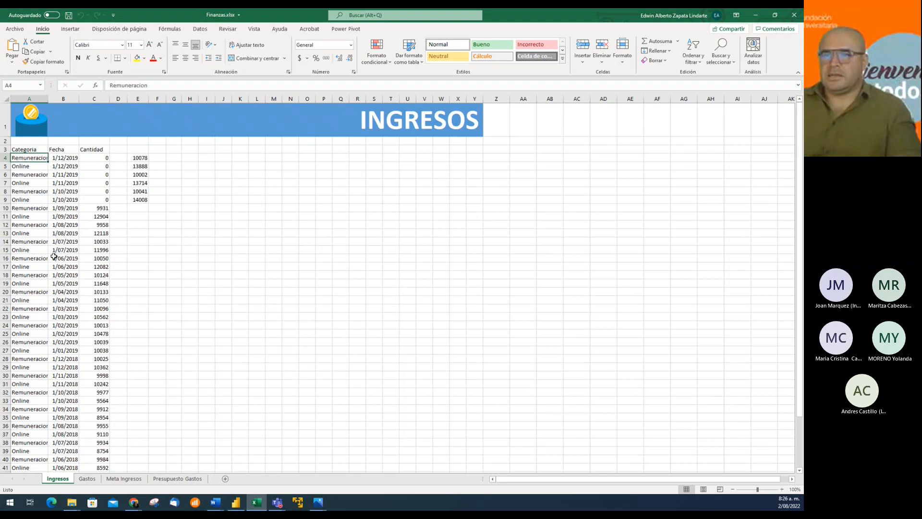
{"action": "left_click", "coordinate": [41, 250]}
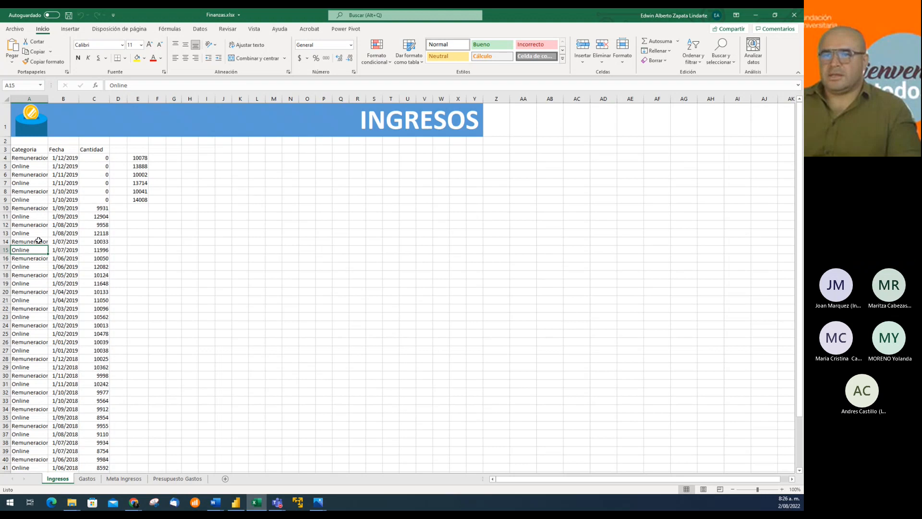
{"action": "left_click", "coordinate": [35, 225]}
{"action": "left_click", "coordinate": [36, 208]}
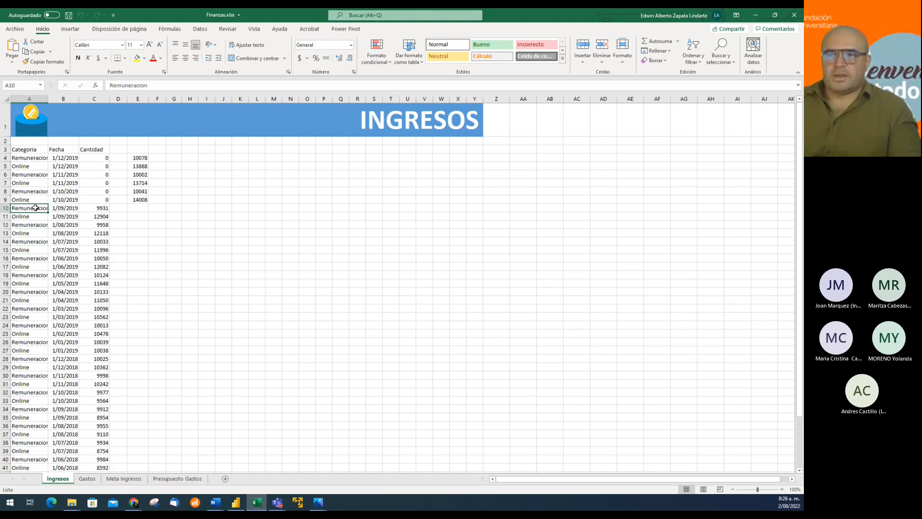
{"action": "double_click", "coordinate": [49, 97]}
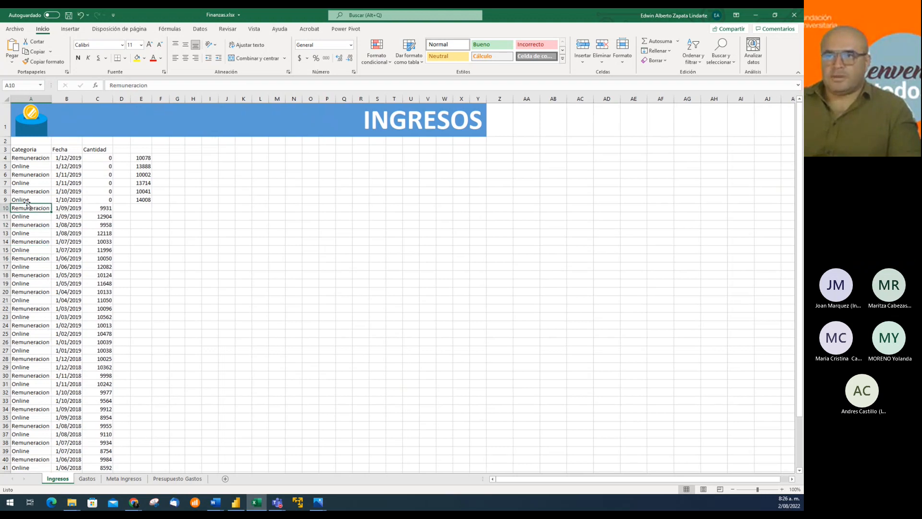
{"action": "left_click", "coordinate": [35, 217]}
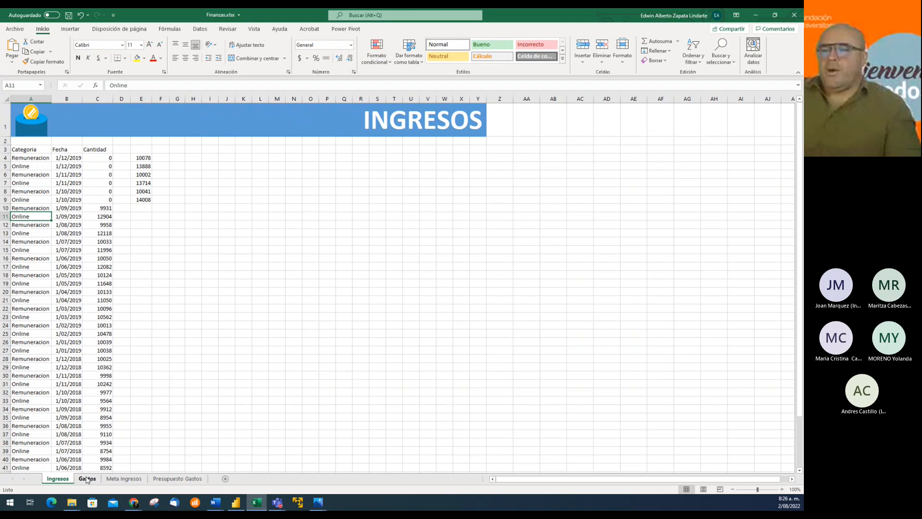
Step: Examine the expense categories in the Gastos sheet from Online down to Otros, and return to the first record
{"action": "left_click", "coordinate": [88, 479]}
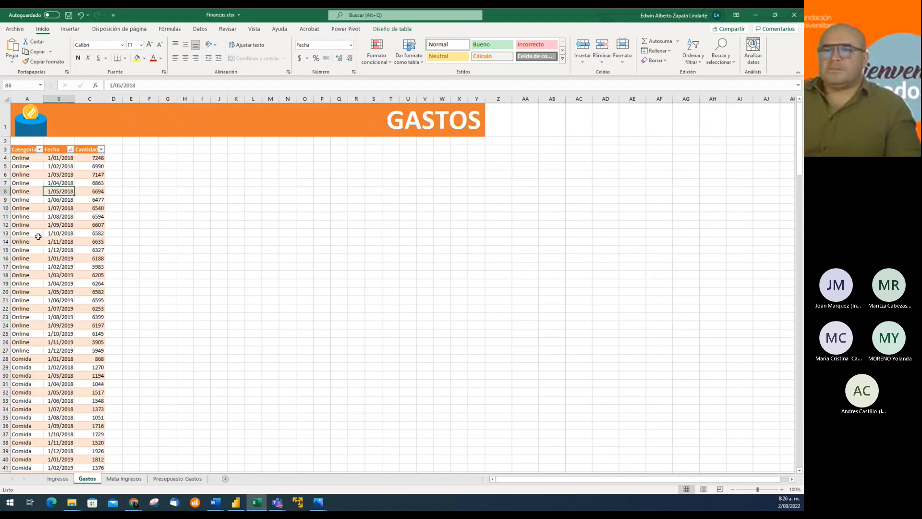
{"action": "left_click", "coordinate": [24, 182]}
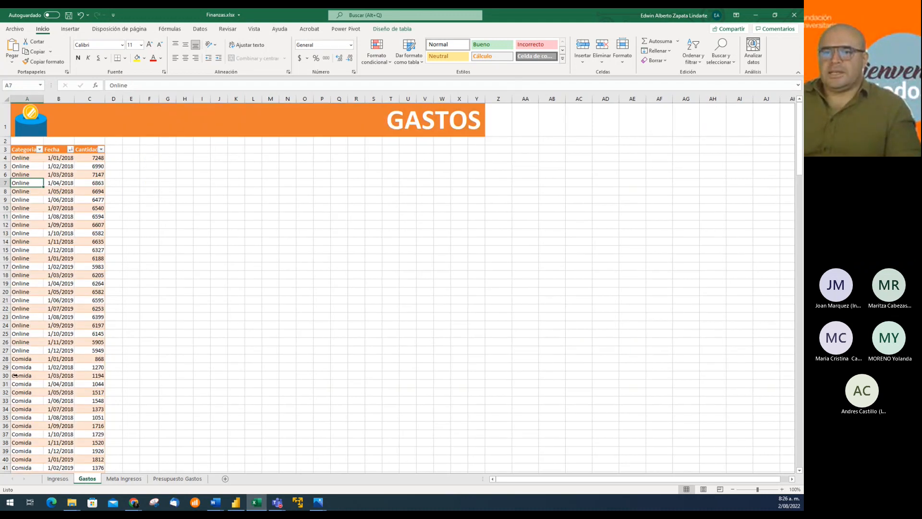
{"action": "left_click", "coordinate": [29, 367]}
{"action": "scroll", "coordinate": [31, 394], "scroll_direction": "down", "scroll_amount": 4}
{"action": "scroll", "coordinate": [31, 394], "scroll_direction": "down", "scroll_amount": 16}
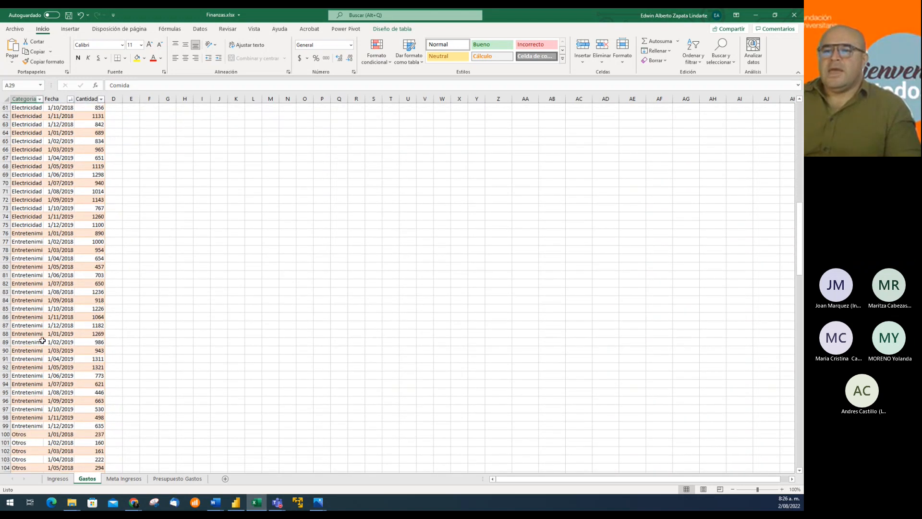
{"action": "scroll", "coordinate": [65, 351], "scroll_direction": "down", "scroll_amount": 5}
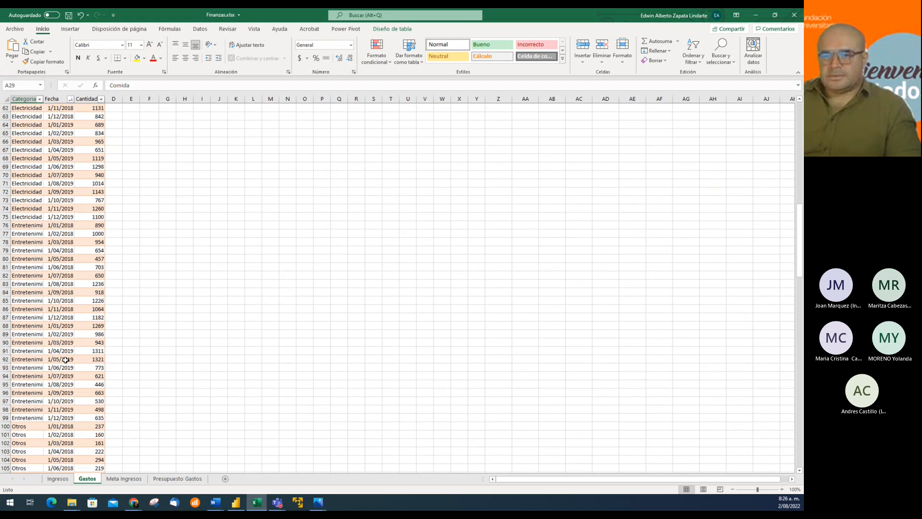
{"action": "left_click", "coordinate": [23, 392]}
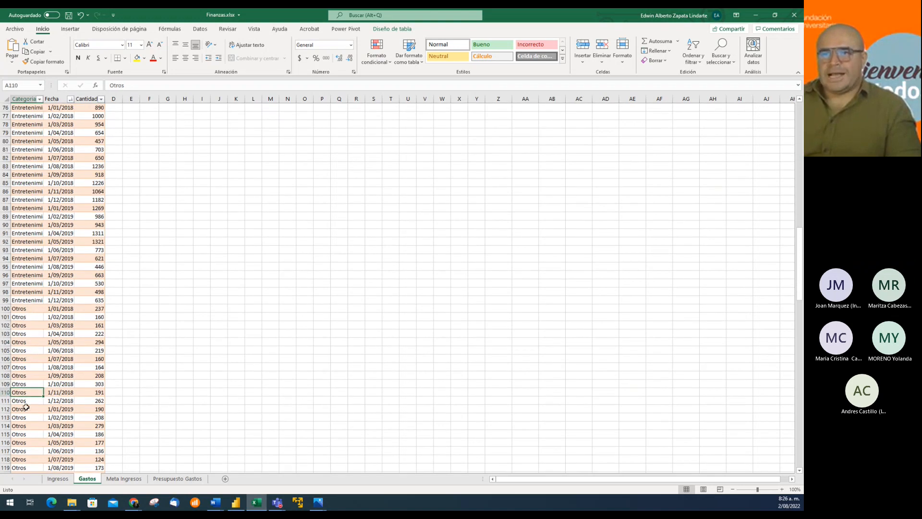
{"action": "scroll", "coordinate": [29, 399], "scroll_direction": "up", "scroll_amount": 20}
{"action": "scroll", "coordinate": [35, 407], "scroll_direction": "up", "scroll_amount": 4}
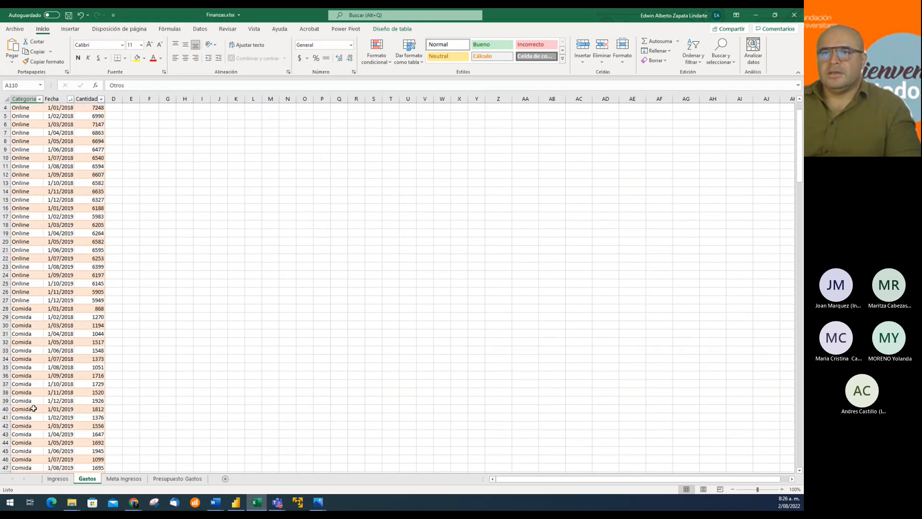
{"action": "left_click", "coordinate": [26, 158]}
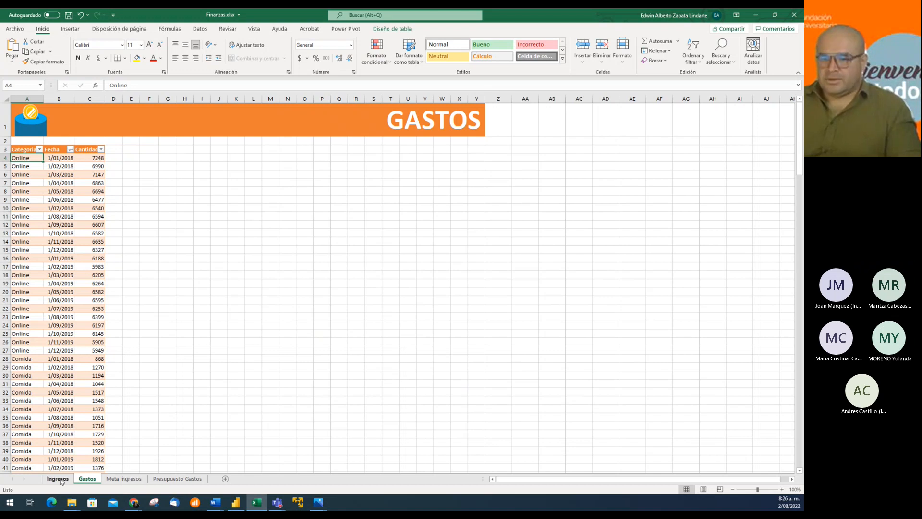
Step: Examine the Remuneracion and Online targets on the Meta Ingresos sheet and the monthly budget per category on the Presupuesto Gastos sheet
{"action": "left_click", "coordinate": [125, 479]}
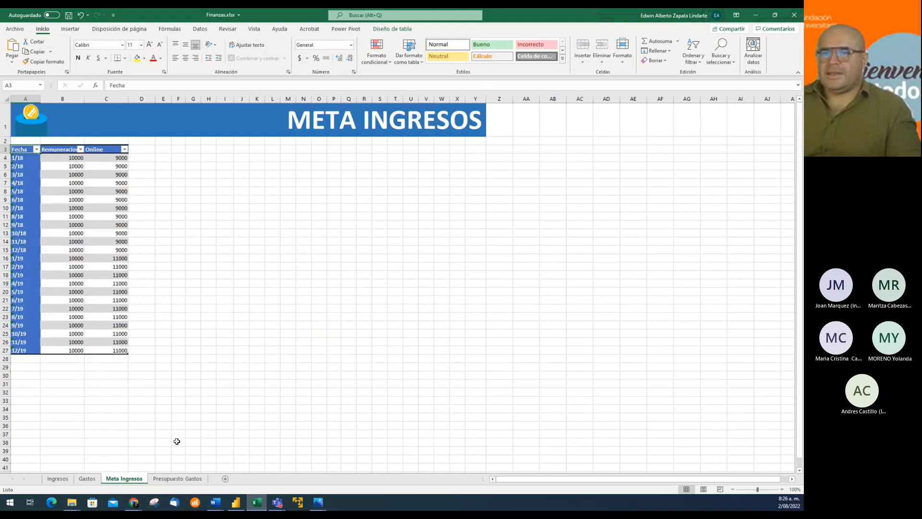
{"action": "left_click", "coordinate": [63, 159]}
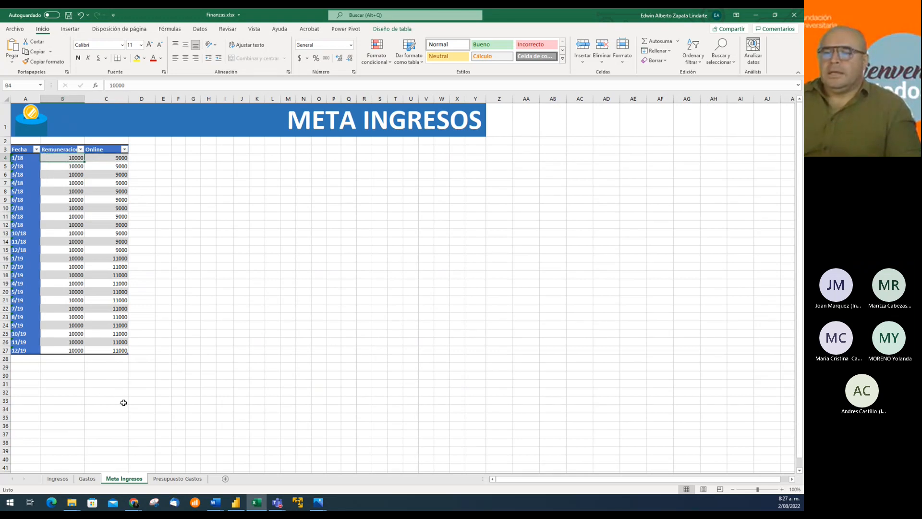
{"action": "left_click", "coordinate": [177, 479]}
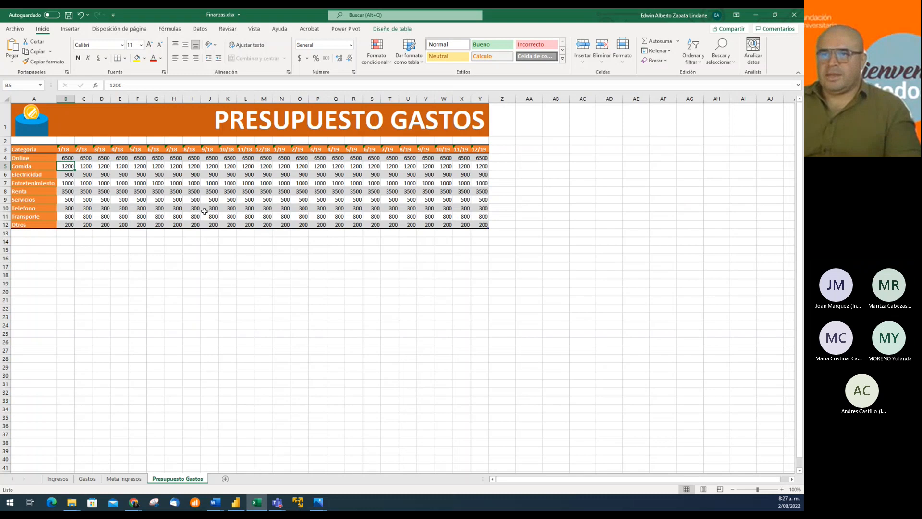
{"action": "left_click_drag", "start_coordinate": [22, 158], "coordinate": [22, 225]}
{"action": "left_click", "coordinate": [67, 157]}
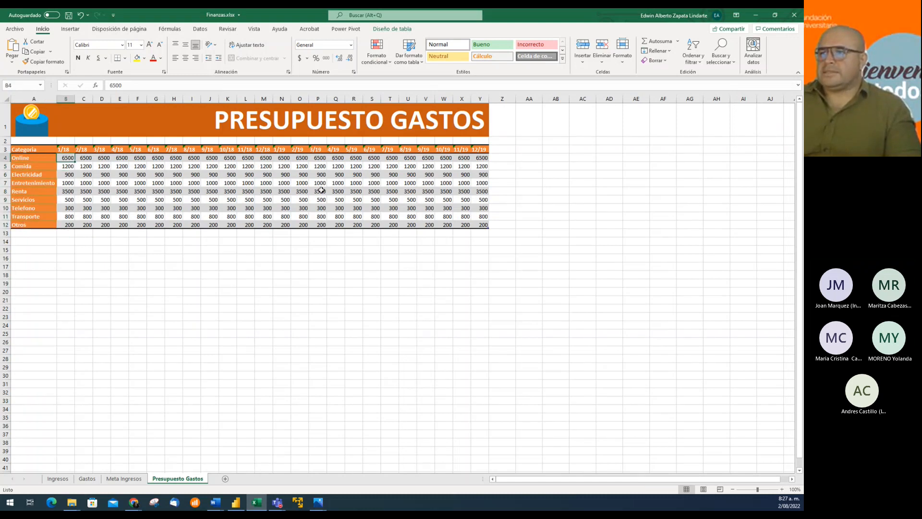
{"action": "left_click_drag", "start_coordinate": [353, 166], "coordinate": [337, 166]}
{"action": "left_click_drag", "start_coordinate": [70, 159], "coordinate": [67, 225]}
{"action": "left_click", "coordinate": [38, 159]}
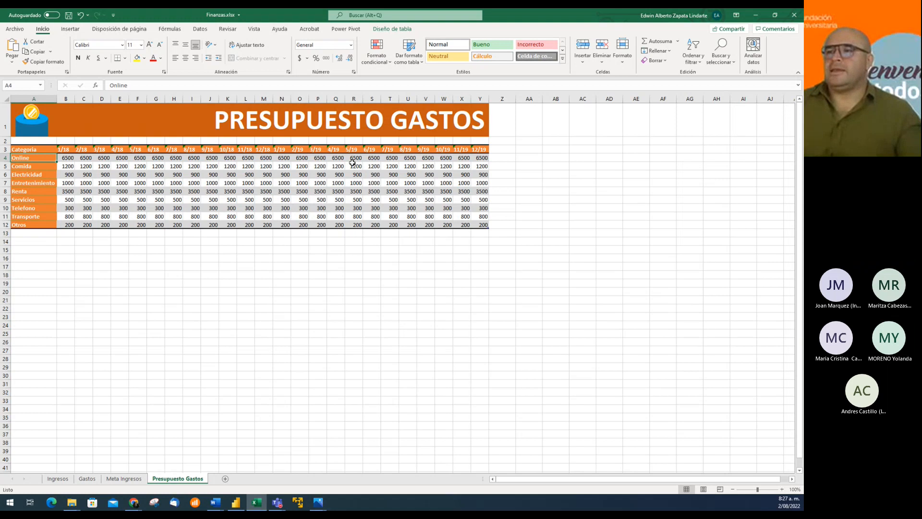
Step: Review the workbook's sheets in order: Ingresos, Gastos, Meta Ingresos and Presupuesto Gastos
{"action": "left_click", "coordinate": [58, 478]}
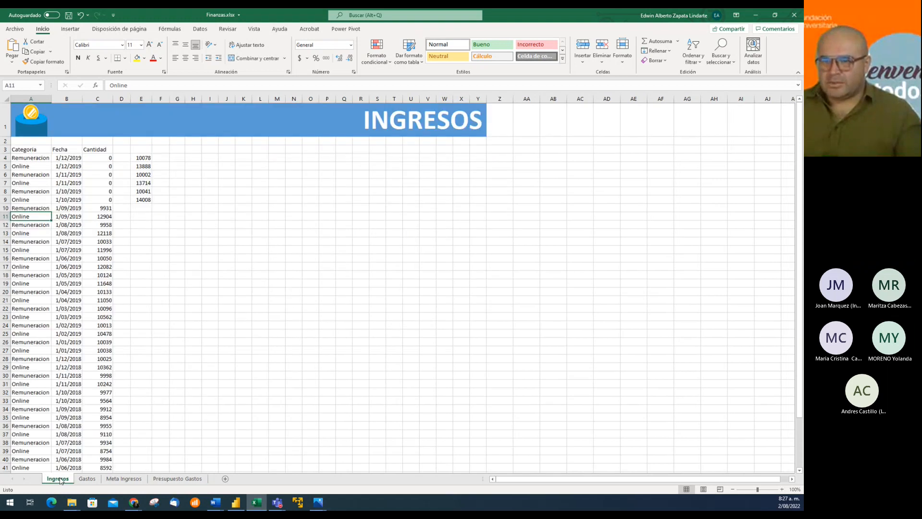
{"action": "left_click", "coordinate": [34, 157]}
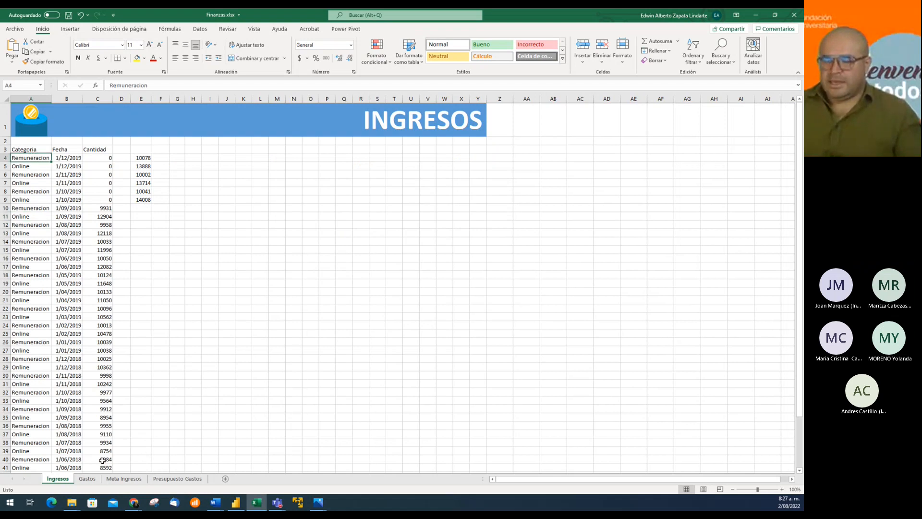
{"action": "left_click", "coordinate": [88, 479]}
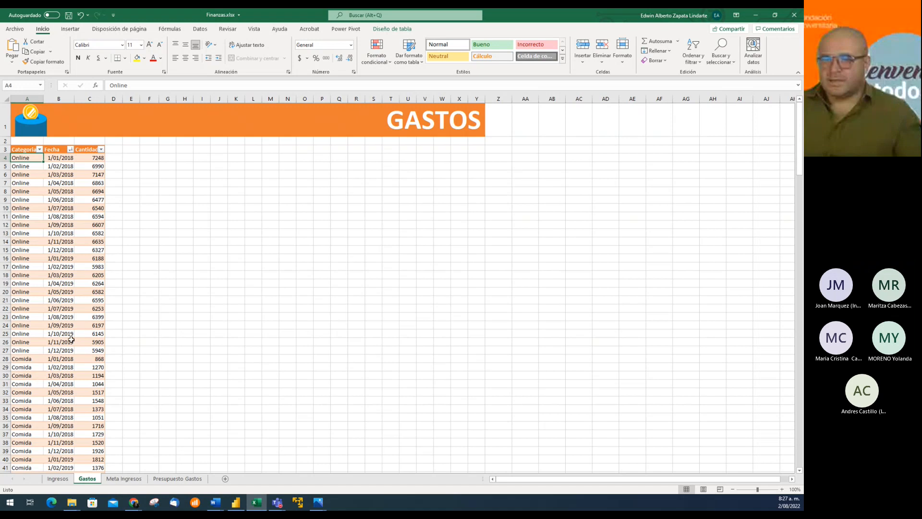
{"action": "left_click", "coordinate": [124, 479]}
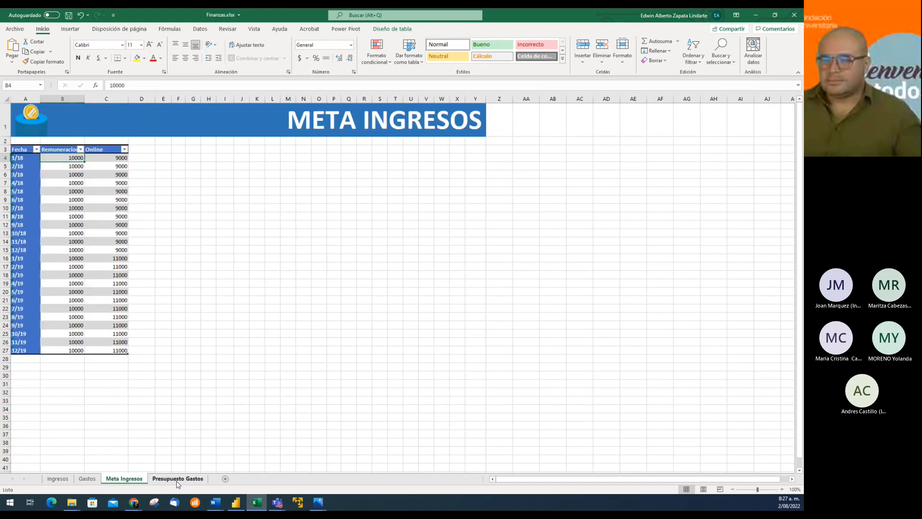
{"action": "left_click", "coordinate": [177, 479]}
Step: Compare the data on the Ingresos sheet with the Gastos table and check the table name assigned to Gastos
{"action": "left_click", "coordinate": [62, 478]}
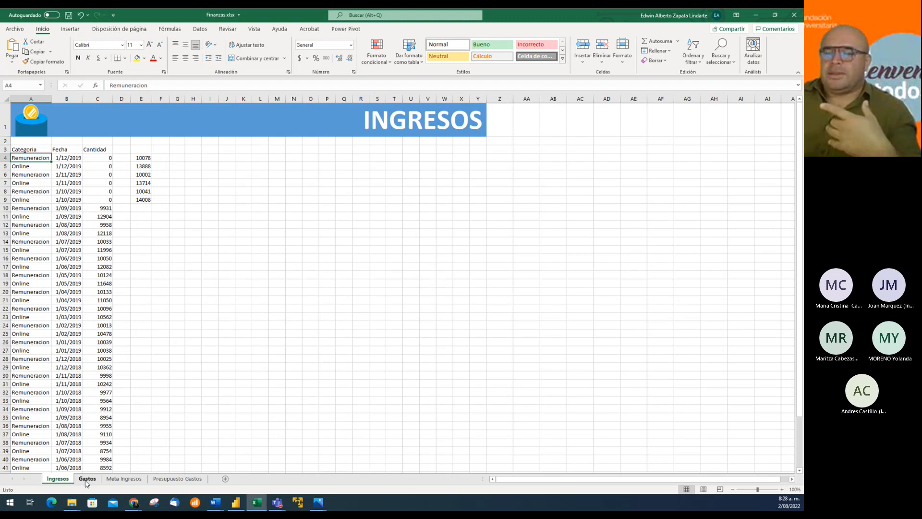
{"action": "left_click", "coordinate": [41, 334]}
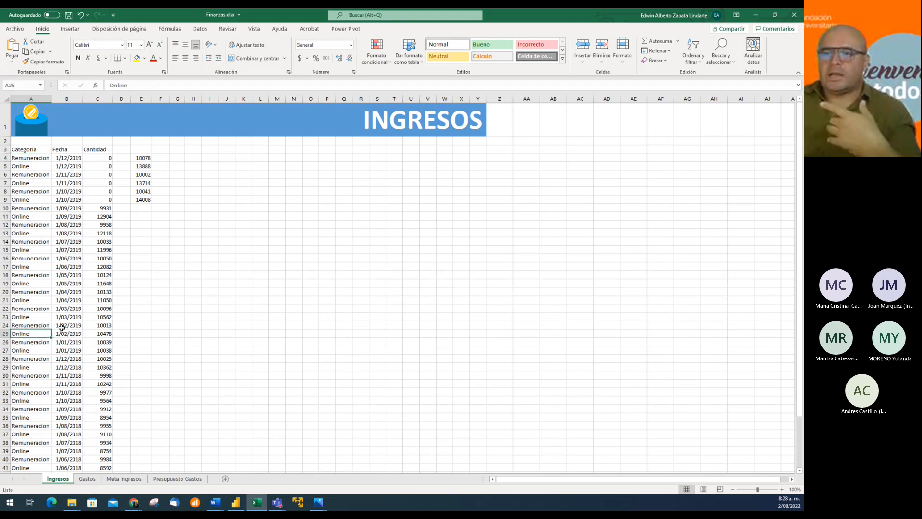
{"action": "left_click", "coordinate": [86, 479]}
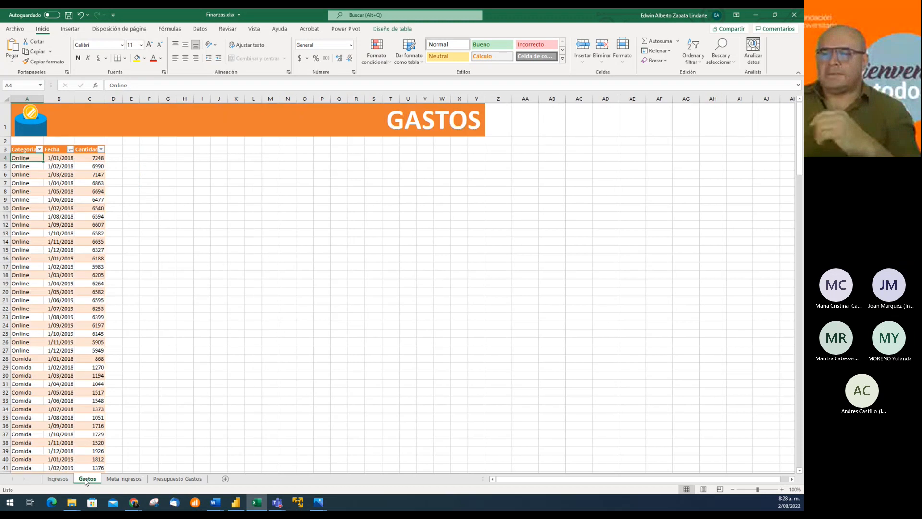
{"action": "left_click", "coordinate": [47, 258]}
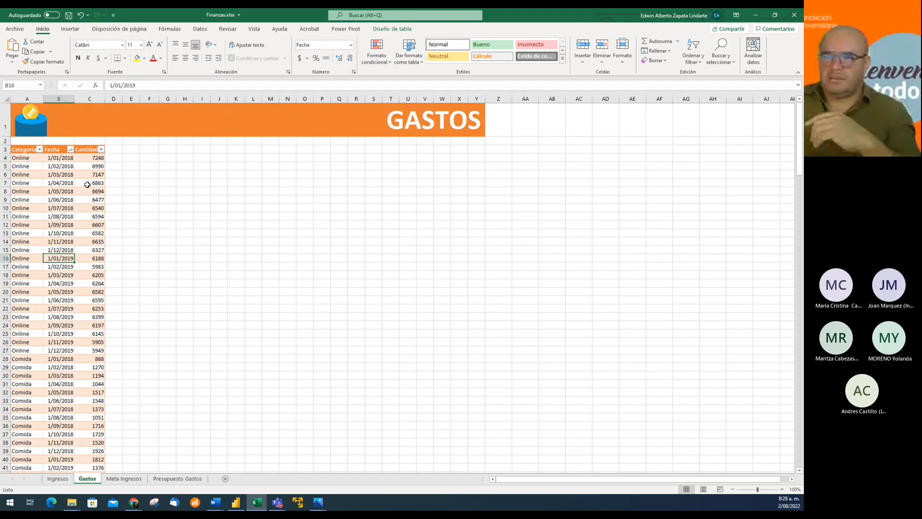
{"action": "left_click", "coordinate": [87, 184]}
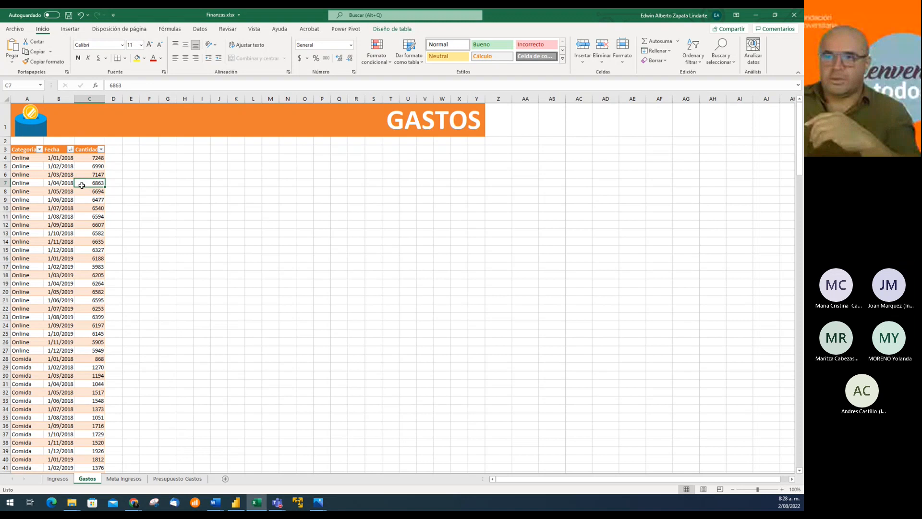
{"action": "left_click", "coordinate": [393, 28]}
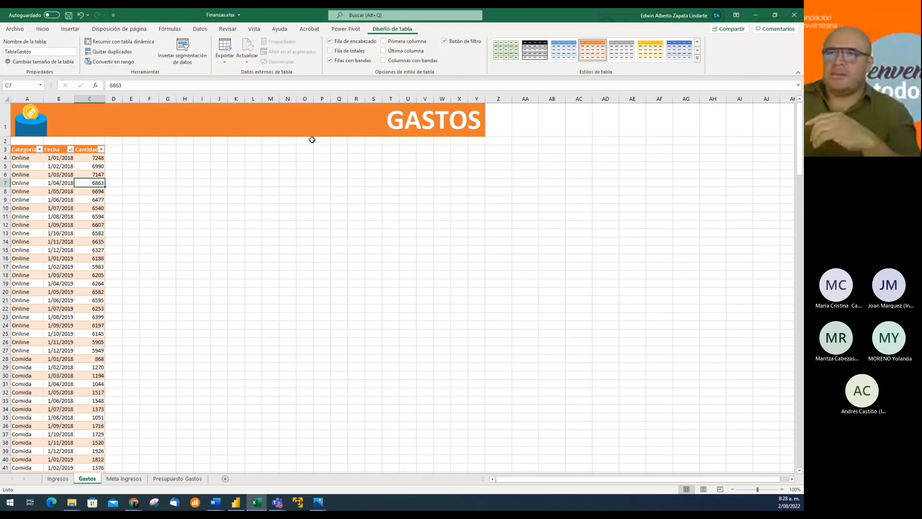
{"action": "left_click", "coordinate": [45, 51]}
{"action": "left_click", "coordinate": [55, 53]}
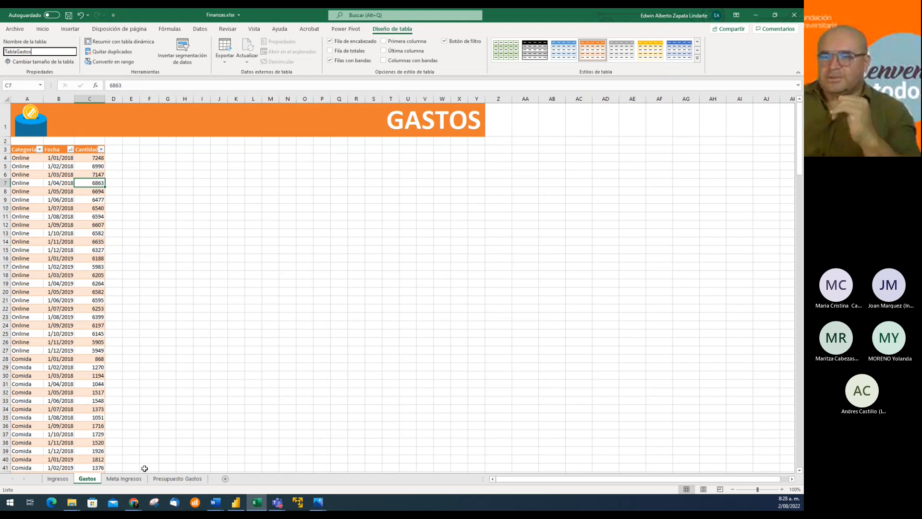
Step: Check the table names assigned on the Meta Ingresos and Presupuesto Gastos sheets, and return to the Ingresos data to compare
{"action": "left_click", "coordinate": [129, 479]}
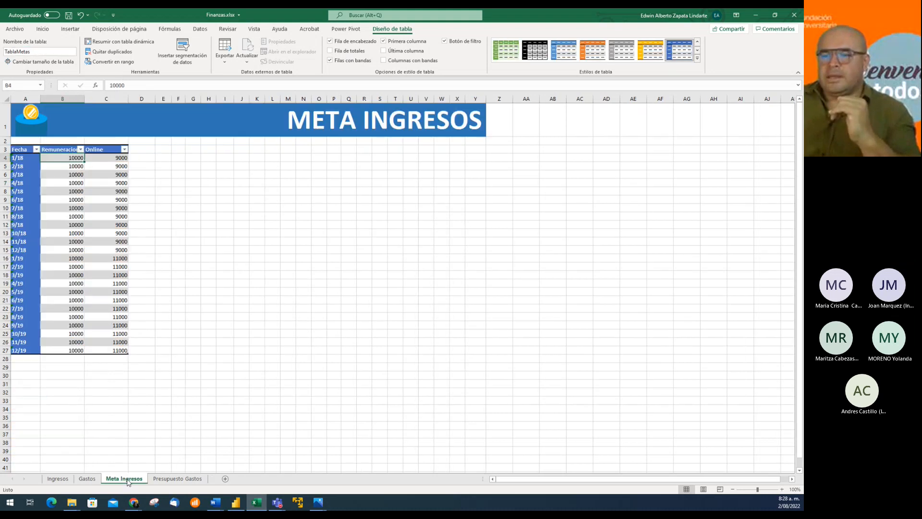
{"action": "left_click", "coordinate": [84, 210]}
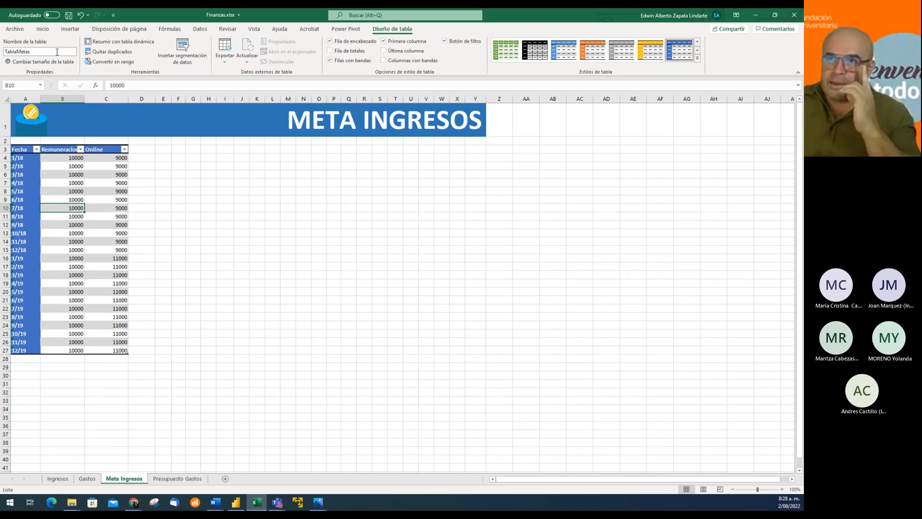
{"action": "left_click", "coordinate": [58, 51]}
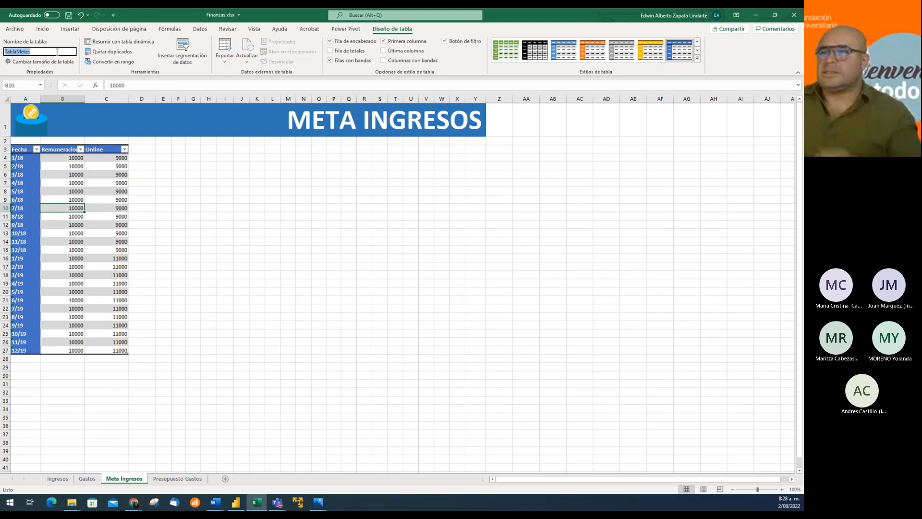
{"action": "left_click", "coordinate": [166, 479]}
{"action": "left_click", "coordinate": [81, 187]}
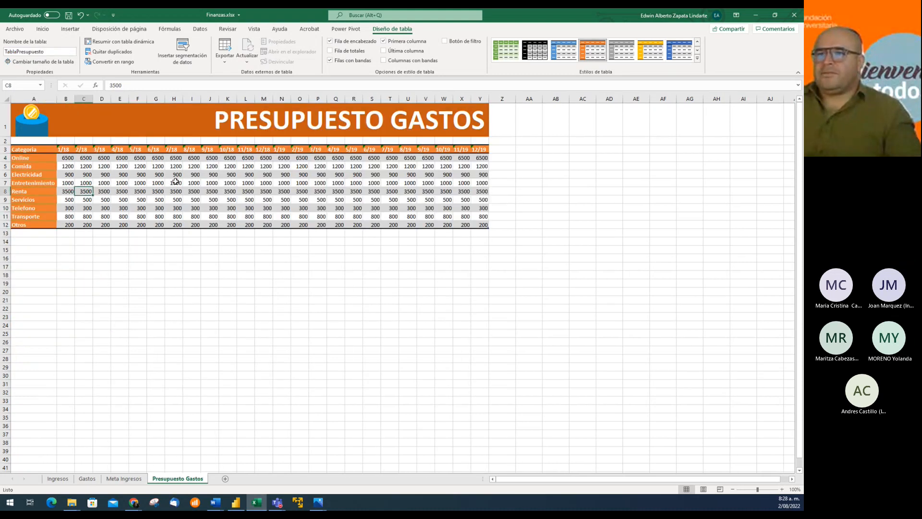
{"action": "left_click", "coordinate": [176, 175]}
{"action": "left_click", "coordinate": [52, 51]}
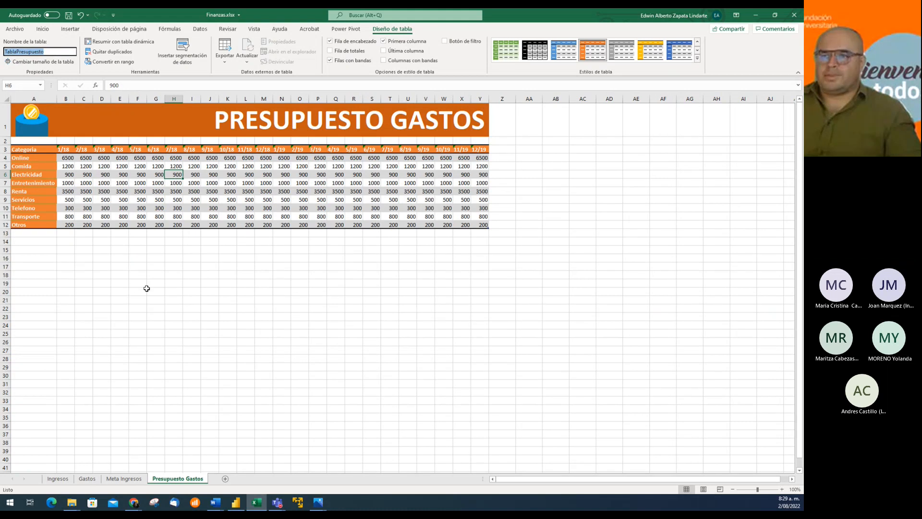
{"action": "left_click", "coordinate": [58, 478]}
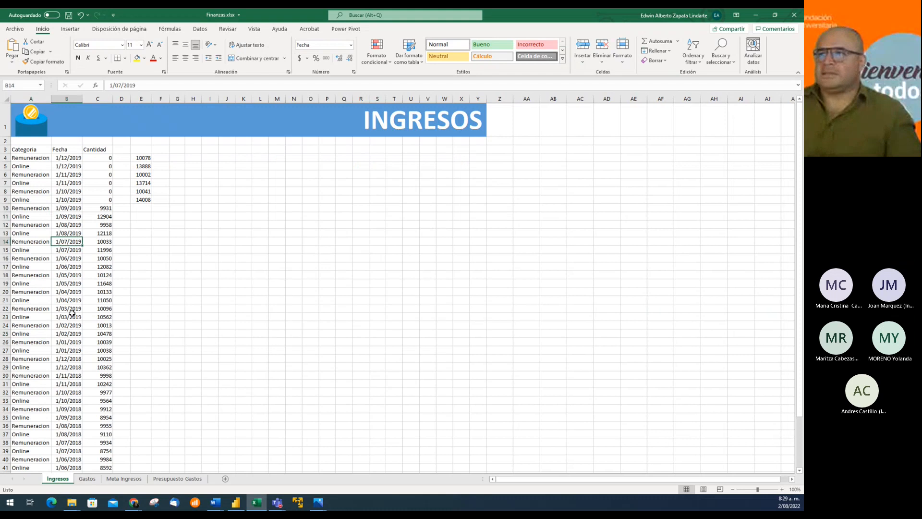
{"action": "left_click", "coordinate": [37, 235]}
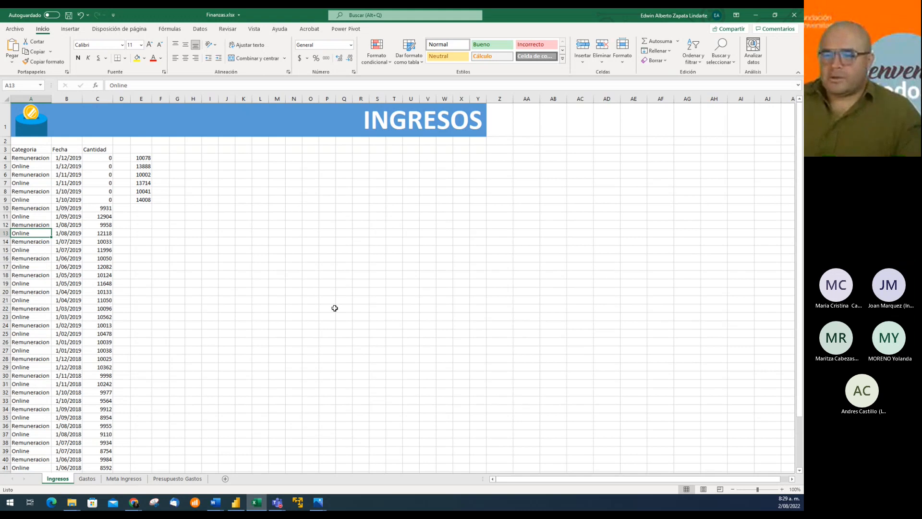
Step: In Power BI Desktop, dismiss the start screen and connect to the Excel workbook Finanzas.xlsx in PROYECTO 4's Proyecto 4 original folder
{"action": "left_click", "coordinate": [236, 506]}
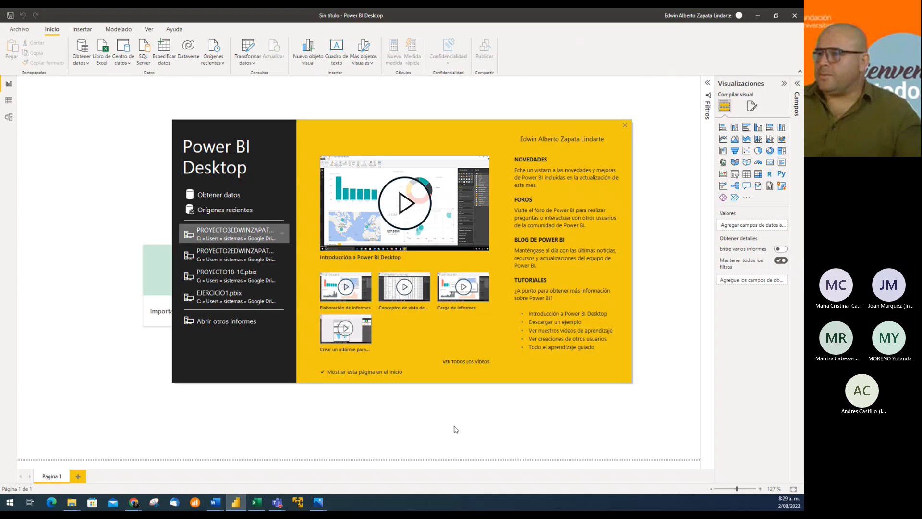
{"action": "left_click", "coordinate": [624, 126]}
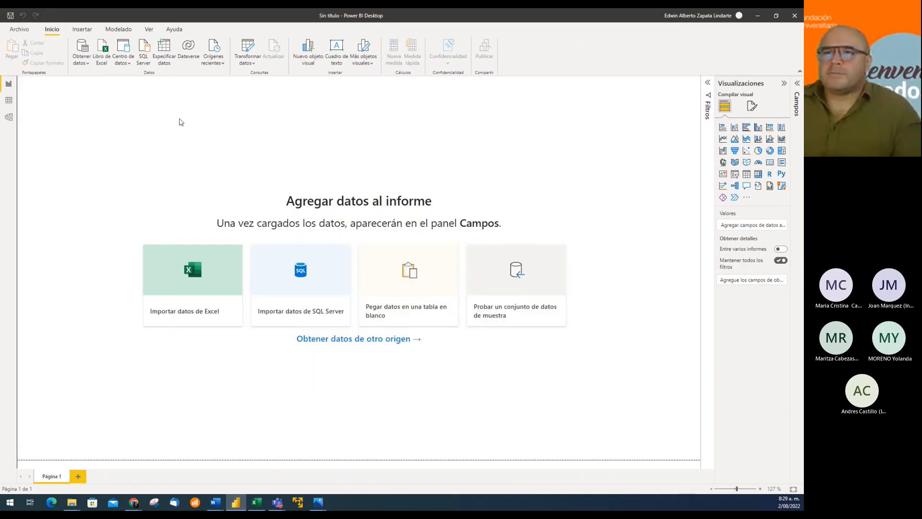
{"action": "left_click", "coordinate": [102, 50]}
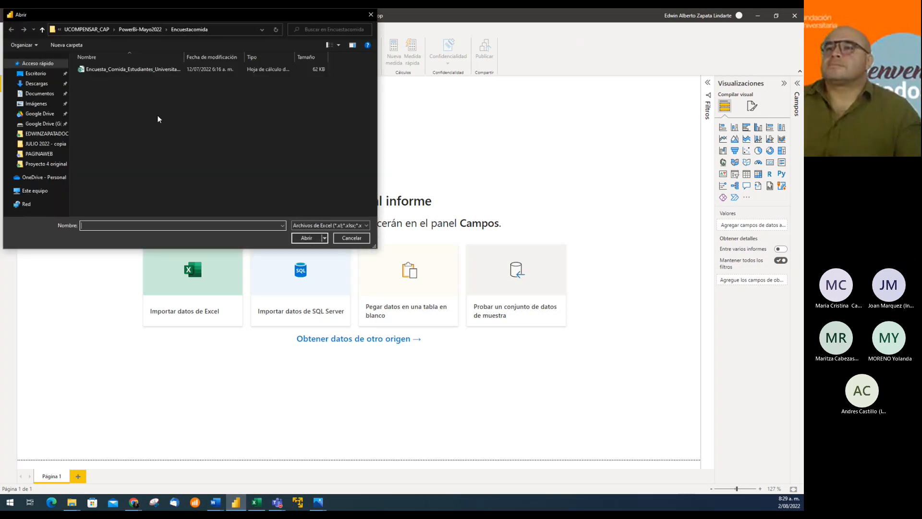
{"action": "left_click", "coordinate": [142, 31]}
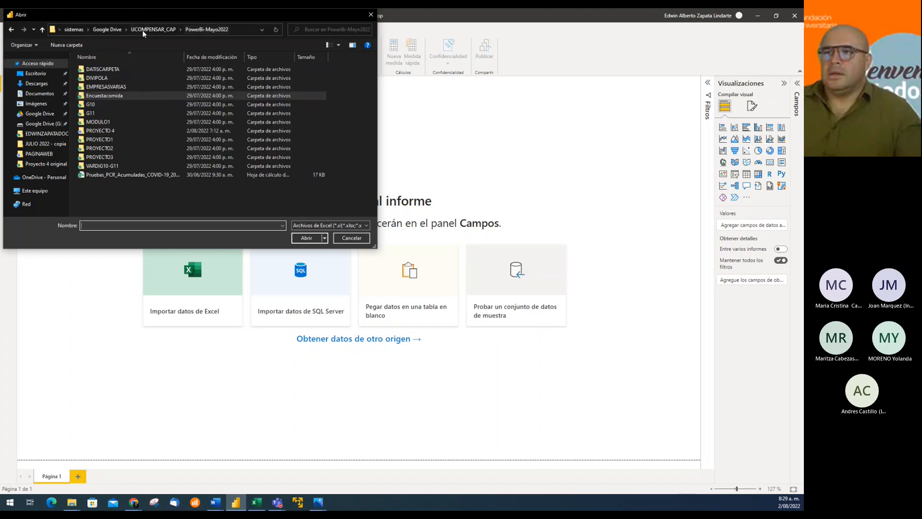
{"action": "double_click", "coordinate": [118, 130]}
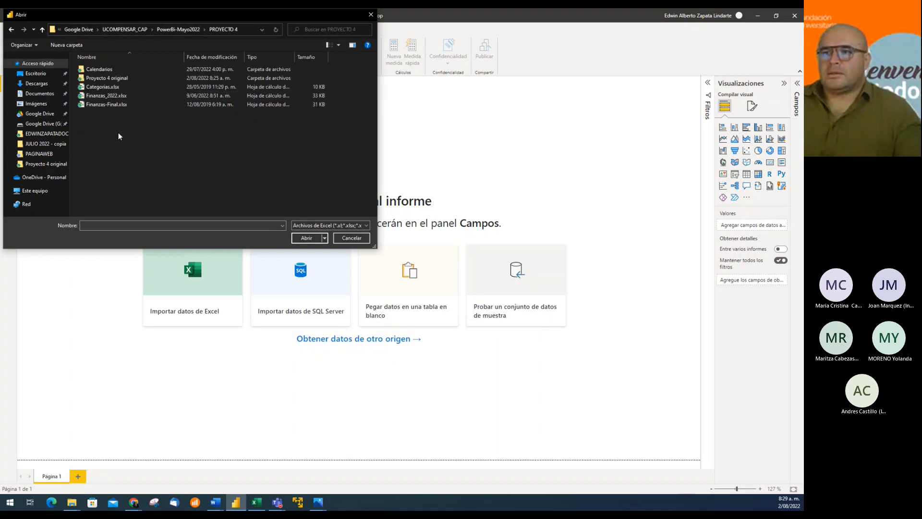
{"action": "double_click", "coordinate": [103, 77]}
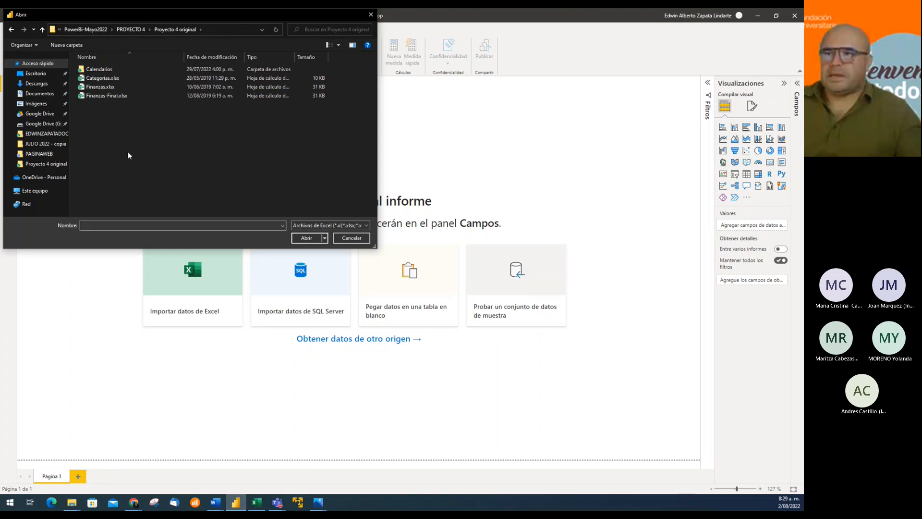
{"action": "left_click", "coordinate": [103, 87]}
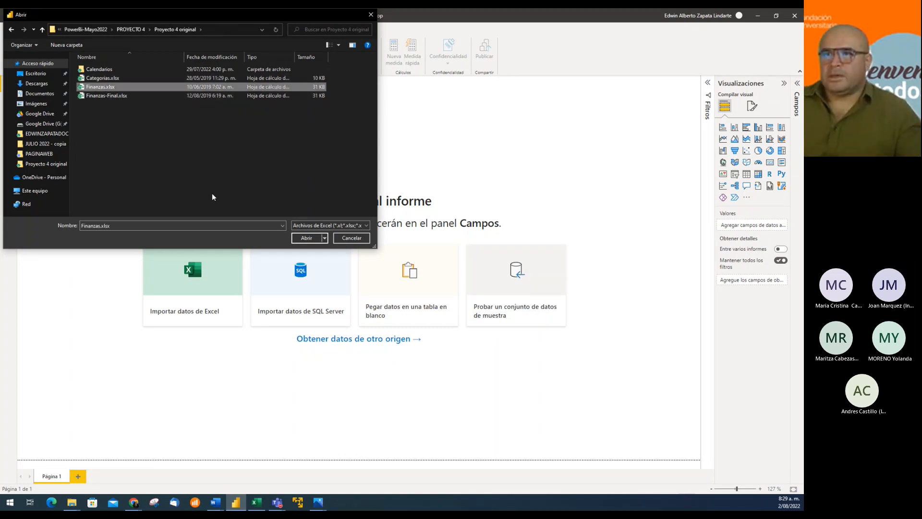
{"action": "left_click", "coordinate": [304, 238]}
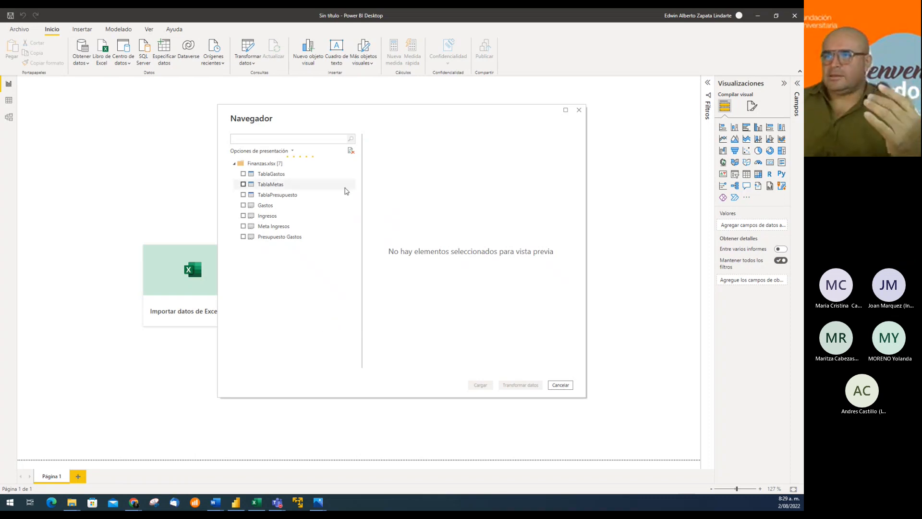
Step: Preview the TablaGastos, TablaMetas and TablaPresupuesto tables and the Ingresos sheet in the Navigator
{"action": "left_click", "coordinate": [294, 177]}
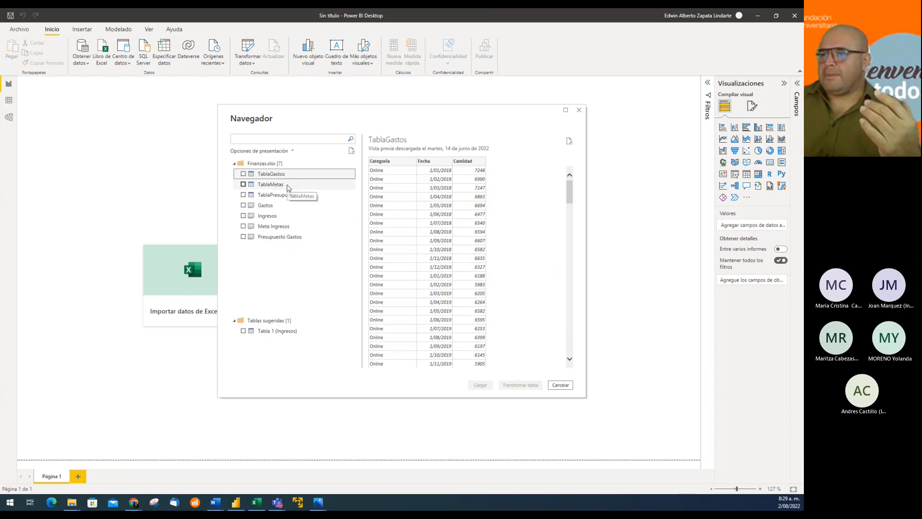
{"action": "left_click", "coordinate": [288, 186]}
{"action": "left_click", "coordinate": [293, 196]}
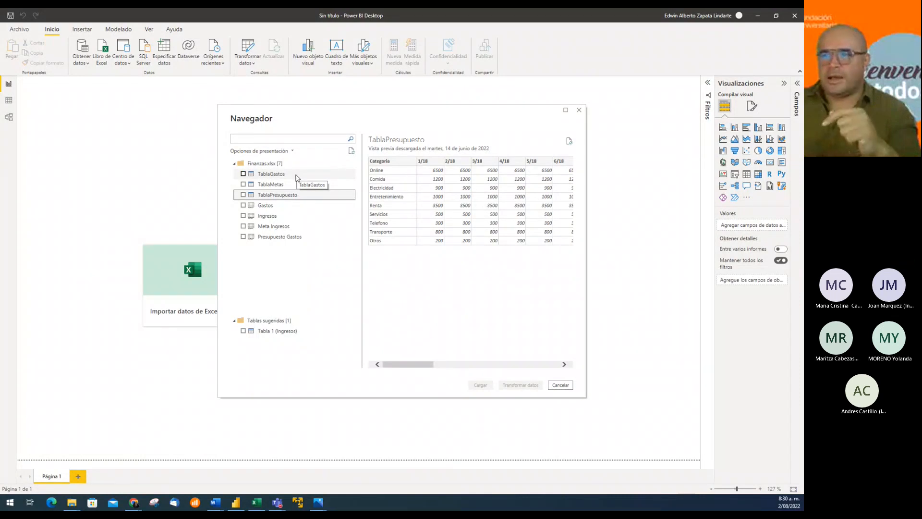
{"action": "left_click", "coordinate": [296, 178]}
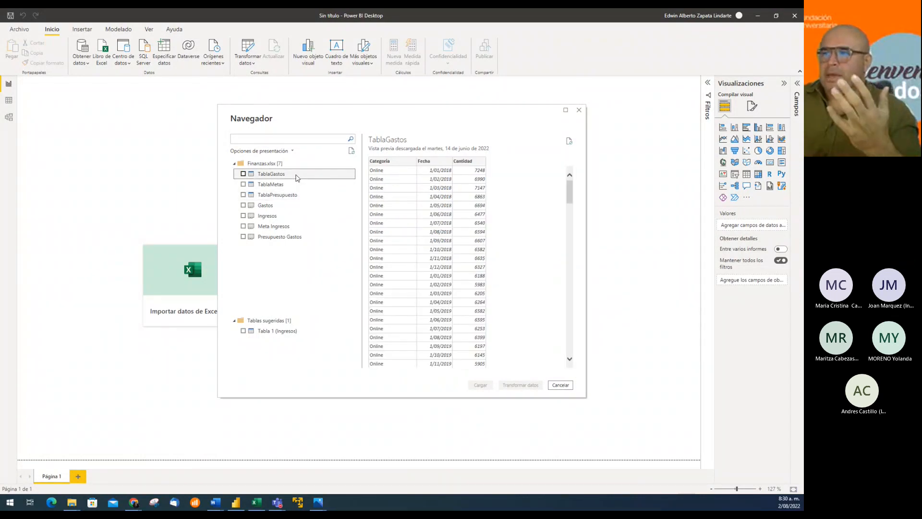
{"action": "left_click", "coordinate": [277, 219]}
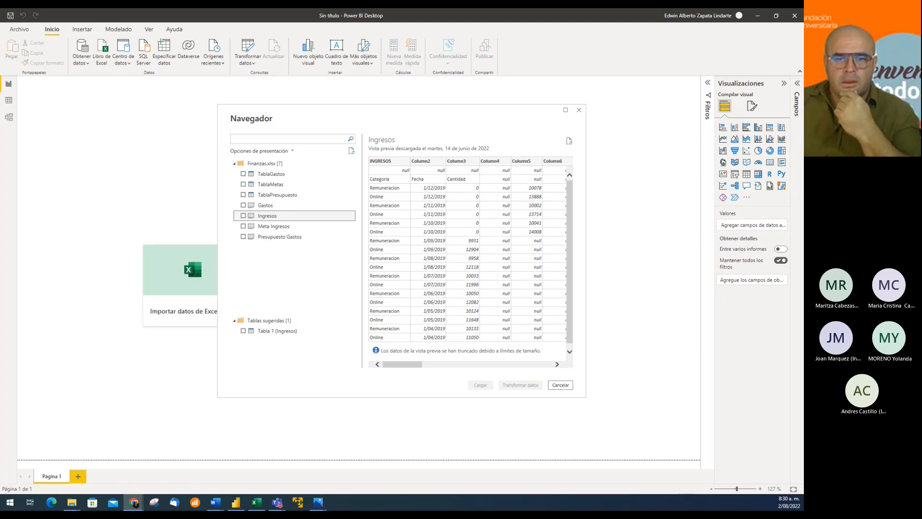
Step: Compare the previews of TablaGastos, the Gastos and Ingresos sheets and the suggested Tabla 1 (Ingresos), and cancel the import
{"action": "key", "text": "ctrl+super+Right"}
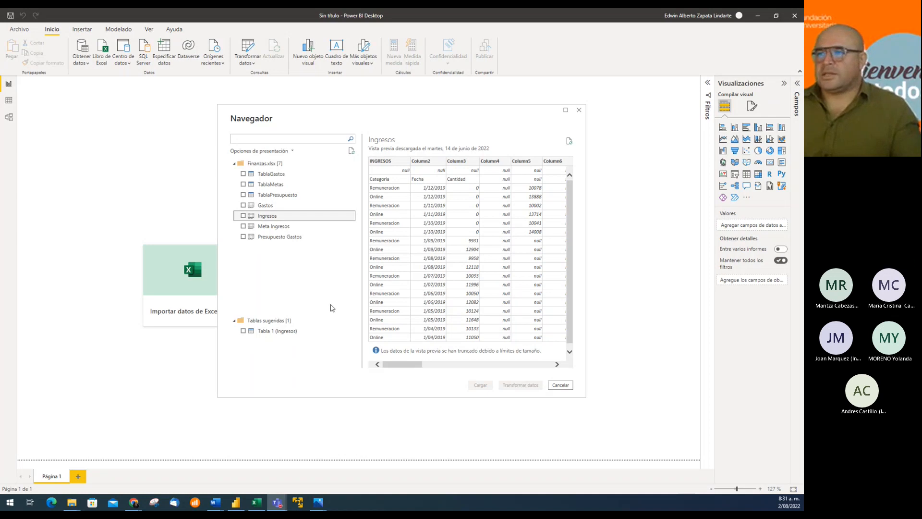
{"action": "left_click", "coordinate": [276, 175]}
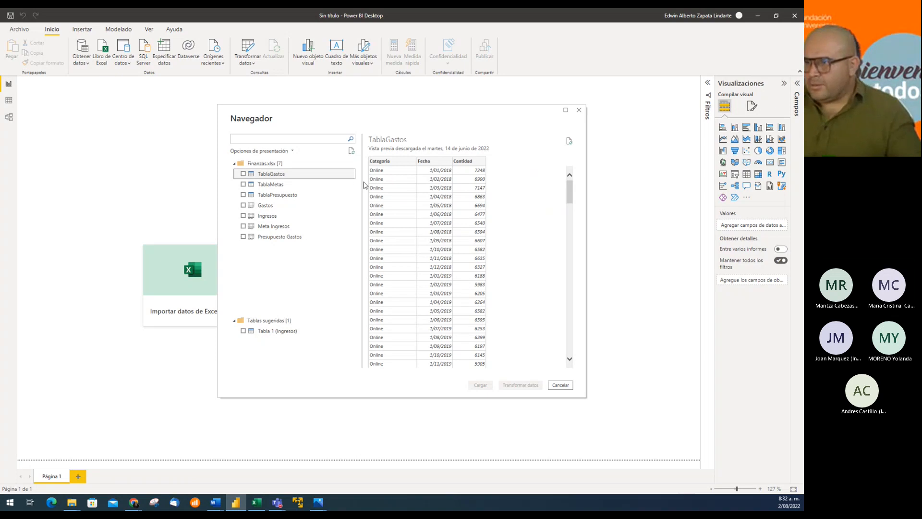
{"action": "left_click", "coordinate": [265, 206]}
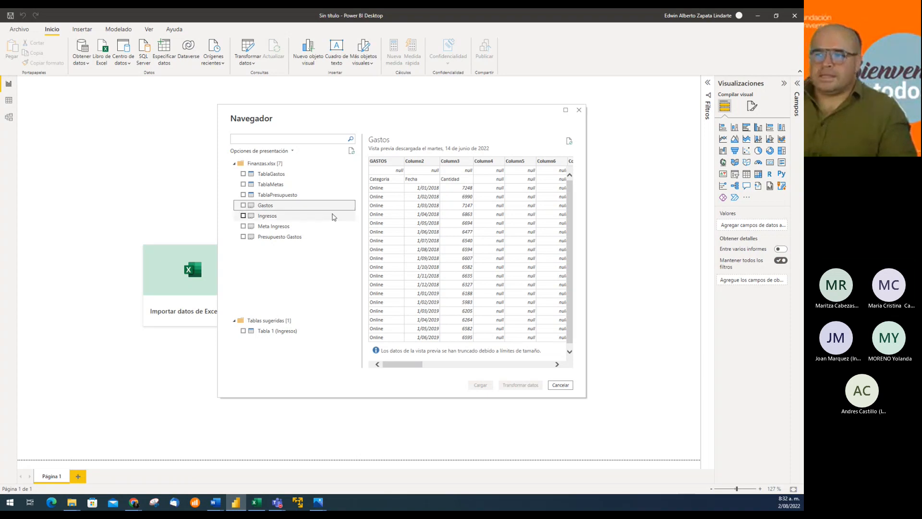
{"action": "left_click", "coordinate": [274, 220]}
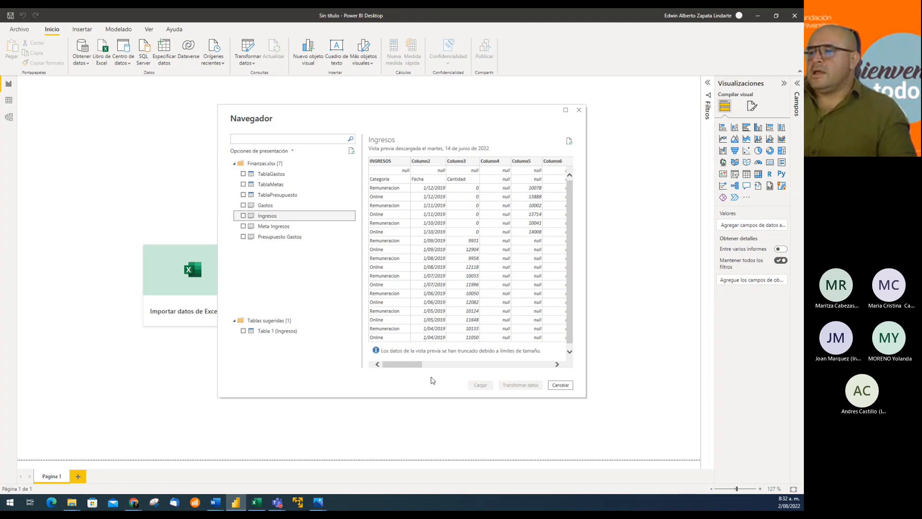
{"action": "mouse_move", "coordinate": [401, 367]}
{"action": "left_mouse_down"}
{"action": "mouse_move", "coordinate": [530, 369]}
{"action": "mouse_move", "coordinate": [403, 372]}
{"action": "left_mouse_up"}
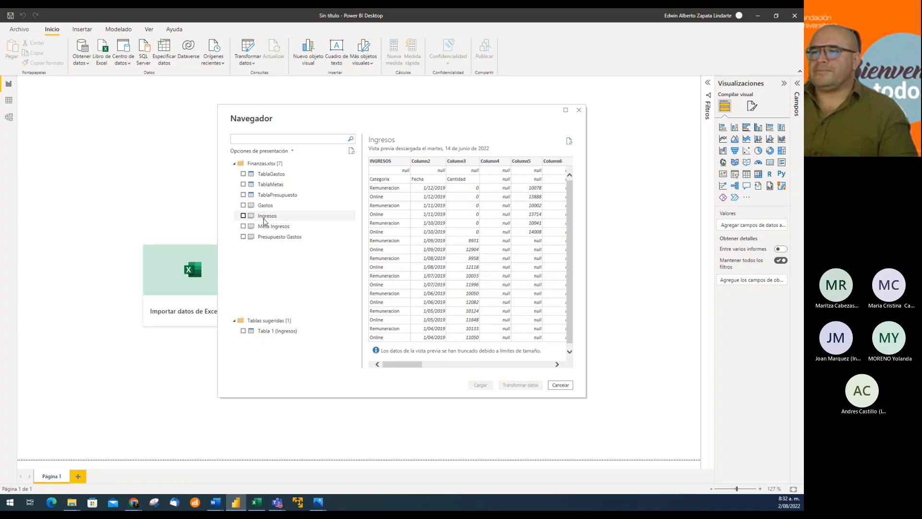
{"action": "left_click", "coordinate": [295, 333]}
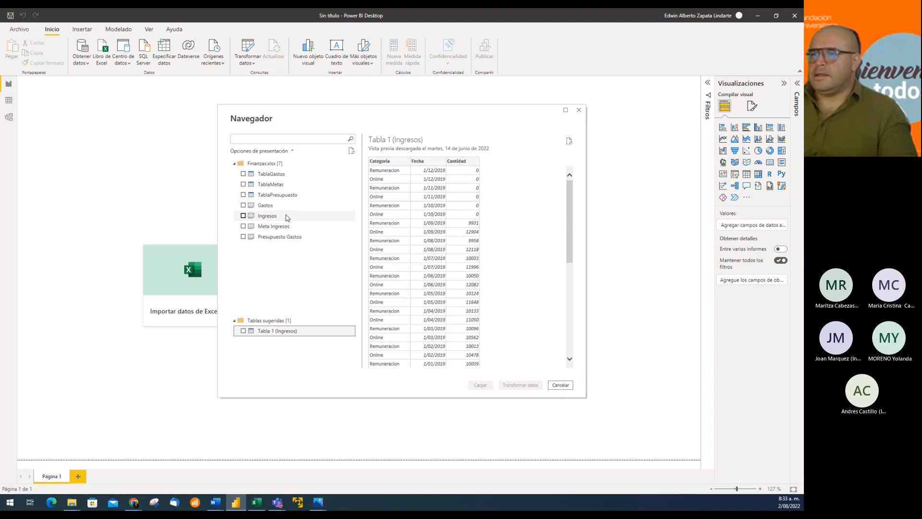
{"action": "left_click", "coordinate": [277, 207]}
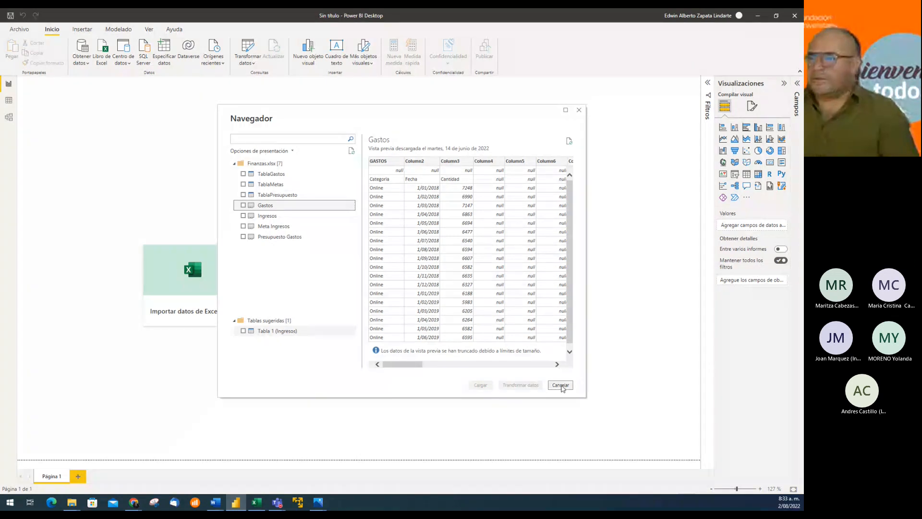
{"action": "left_click", "coordinate": [561, 386]}
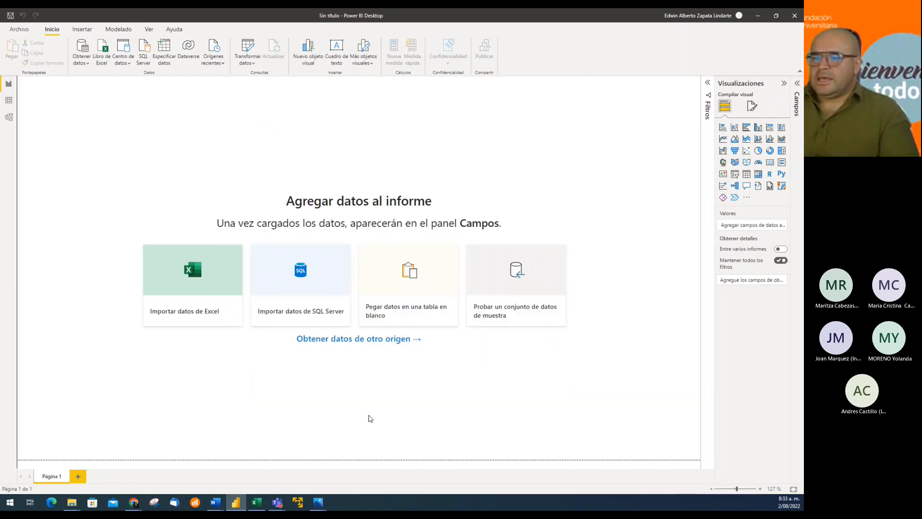
Step: Switch to Excel and convert the Categoria, Fecha and Cantidad data on the Ingresos sheet into a table with headers
{"action": "left_click", "coordinate": [259, 505]}
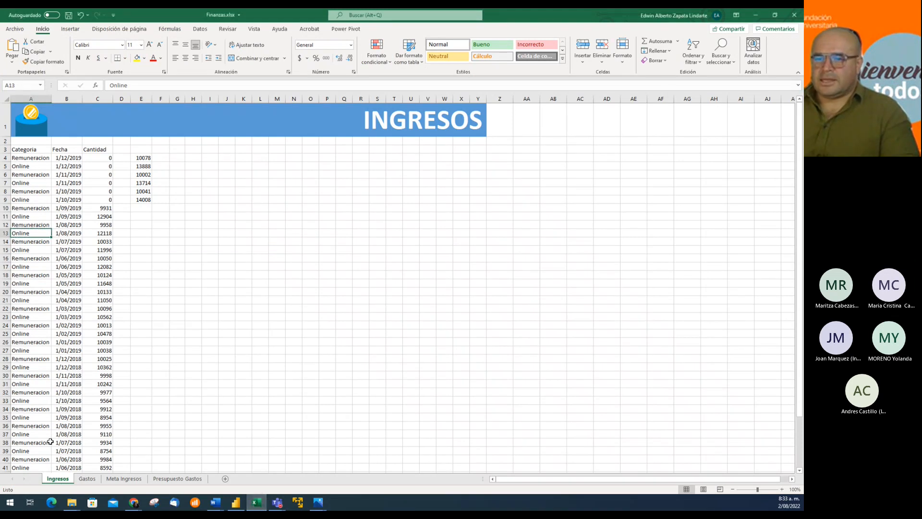
{"action": "left_click", "coordinate": [27, 152]}
{"action": "key", "text": "shift+Right"}
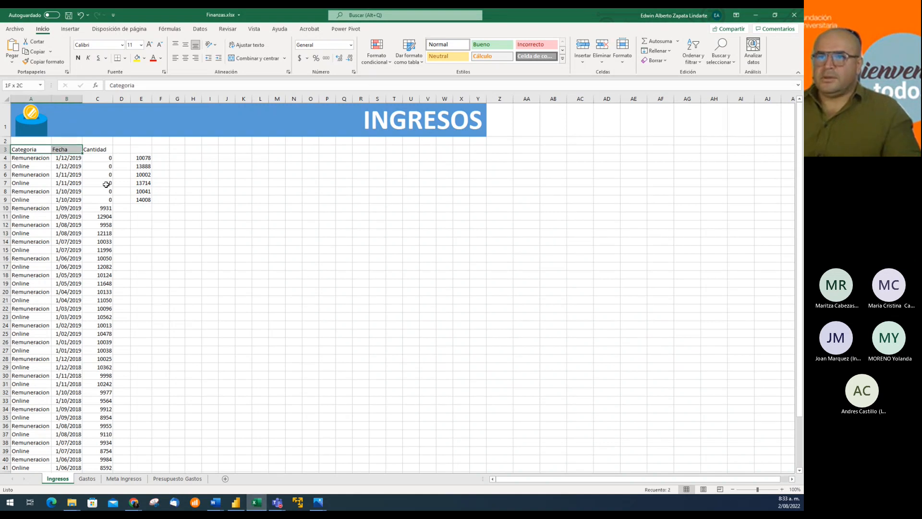
{"action": "key", "text": "shift+Right"}
{"action": "key", "text": "ctrl+shift+Down"}
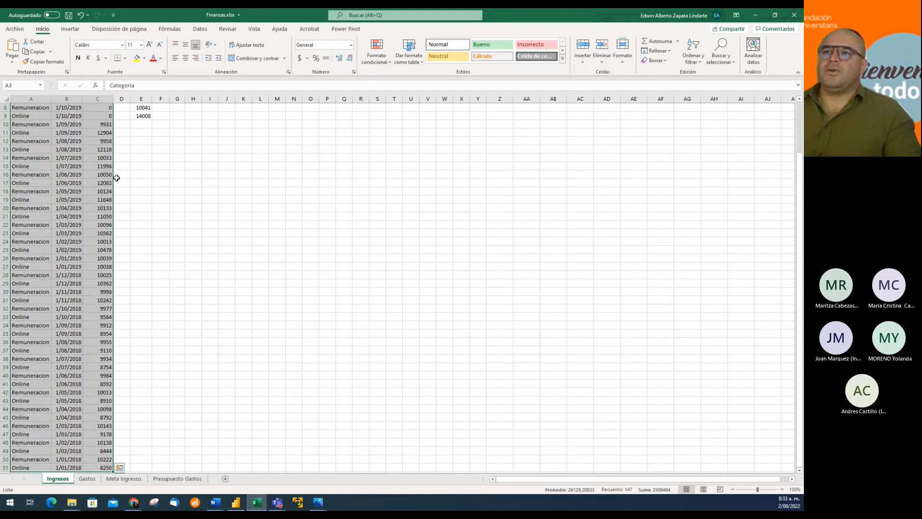
{"action": "left_click", "coordinate": [71, 30]}
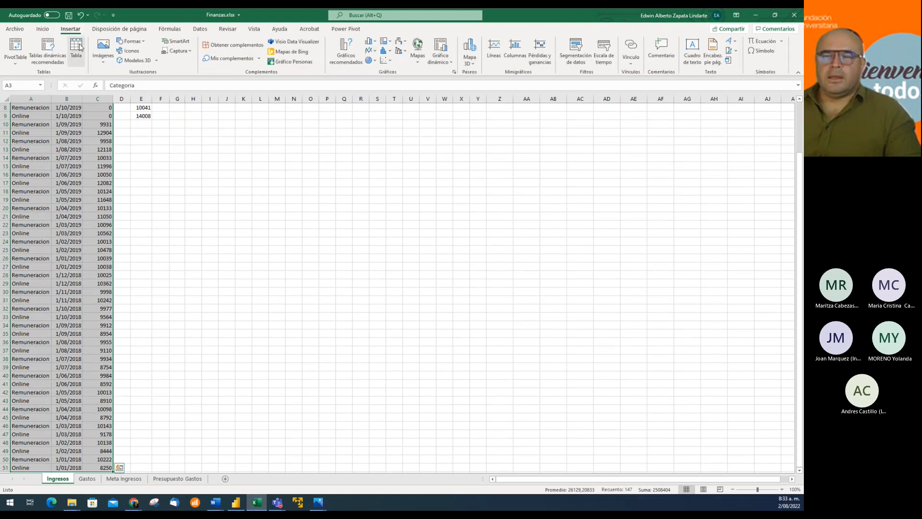
{"action": "left_click", "coordinate": [77, 48]}
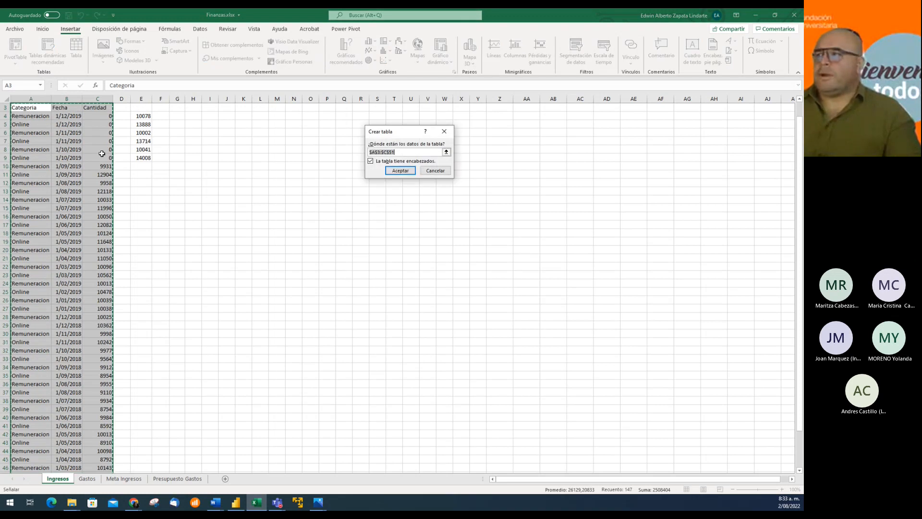
{"action": "left_click", "coordinate": [399, 171]}
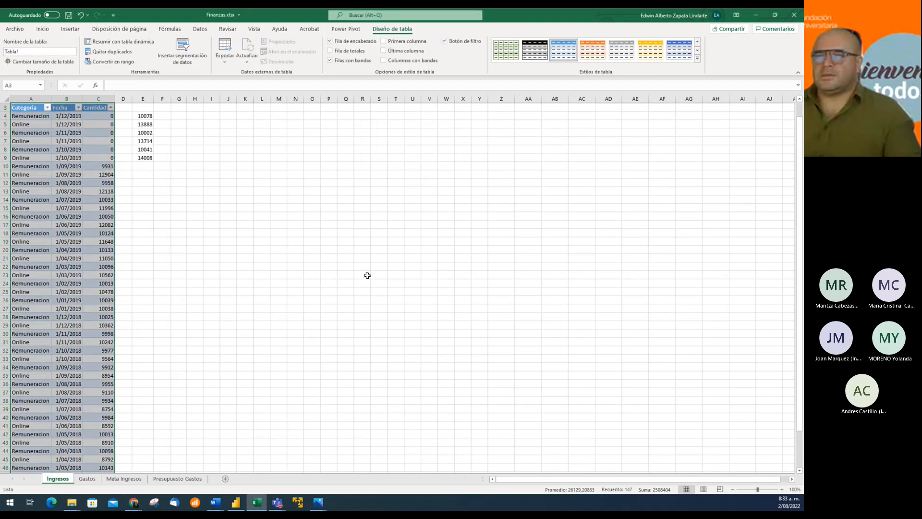
Step: Rename the new table on the Ingresos sheet as Tablaingresos
{"action": "scroll", "coordinate": [350, 331], "scroll_direction": "up", "scroll_amount": 1}
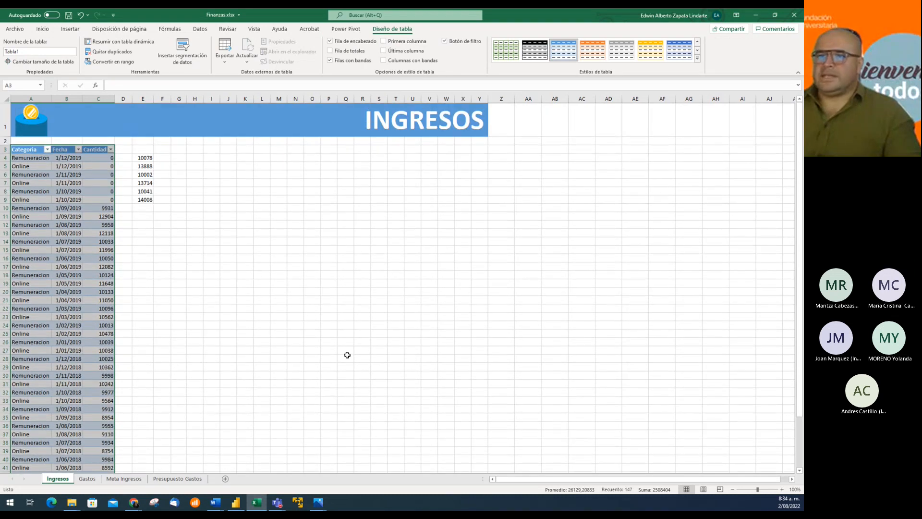
{"action": "left_click", "coordinate": [46, 52]}
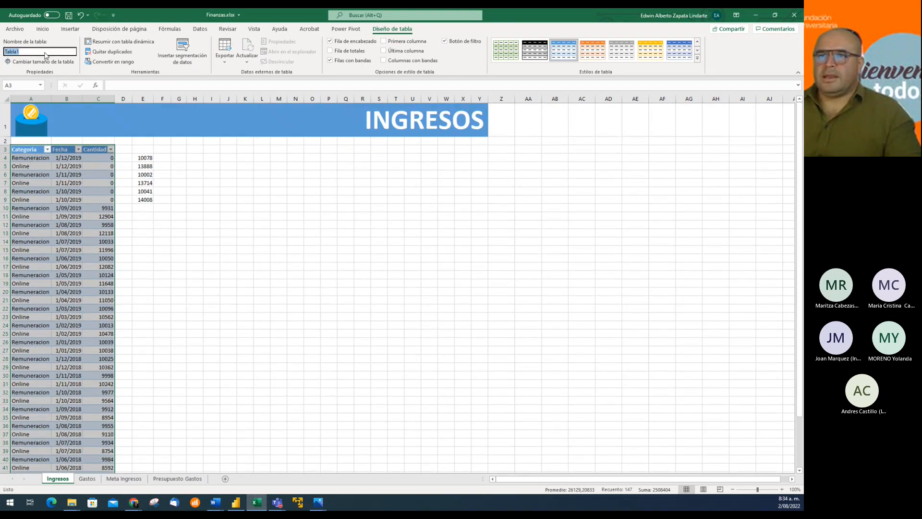
{"action": "type", "text": "Tablain"}
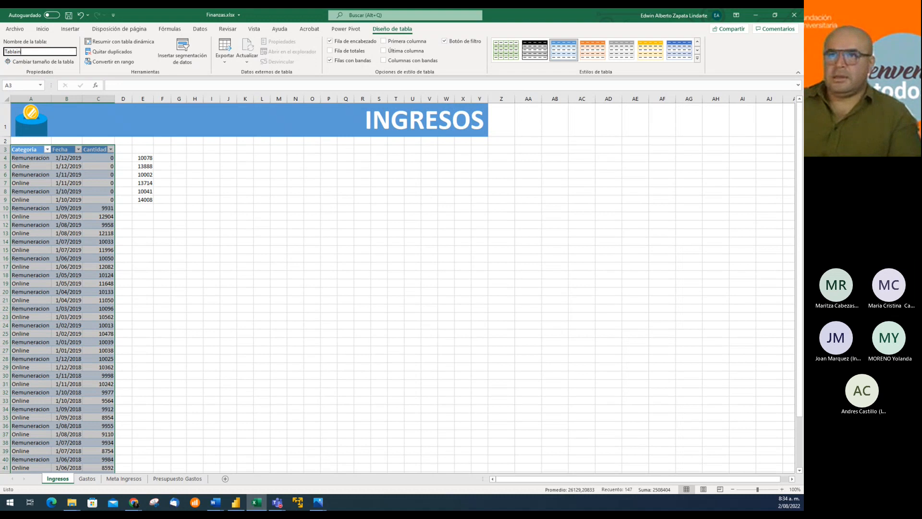
{"action": "type", "text": "gresos"}
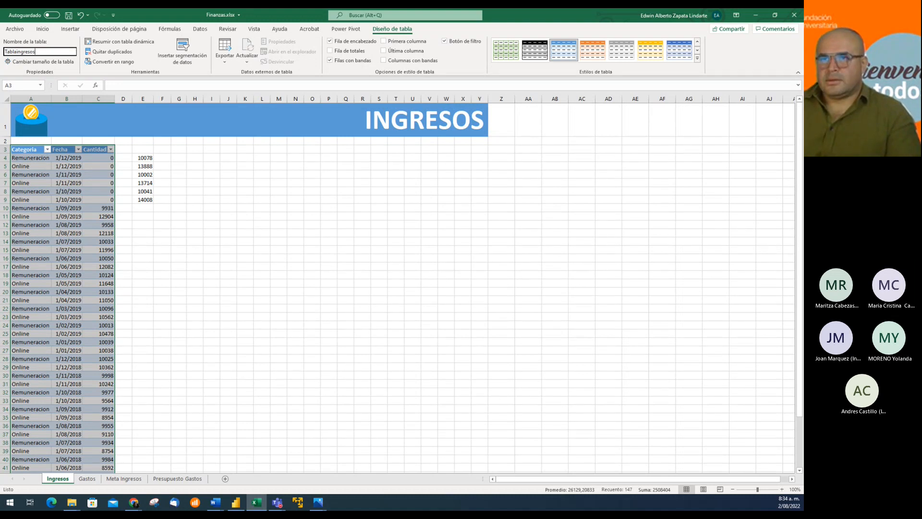
{"action": "key", "text": "Return"}
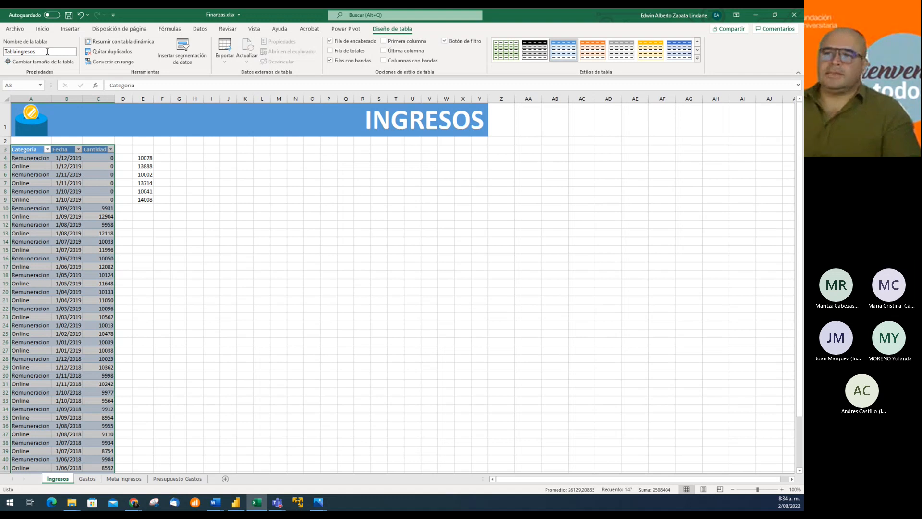
{"action": "left_click", "coordinate": [65, 290]}
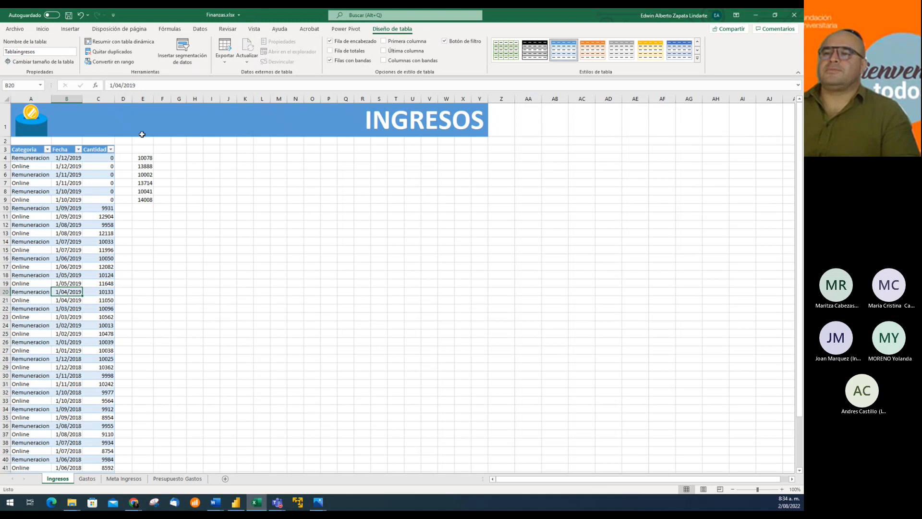
Step: Enter the header precio in cell D3 beside the Ingresos table and undo the table's automatic expansion to that column
{"action": "left_click", "coordinate": [123, 148]}
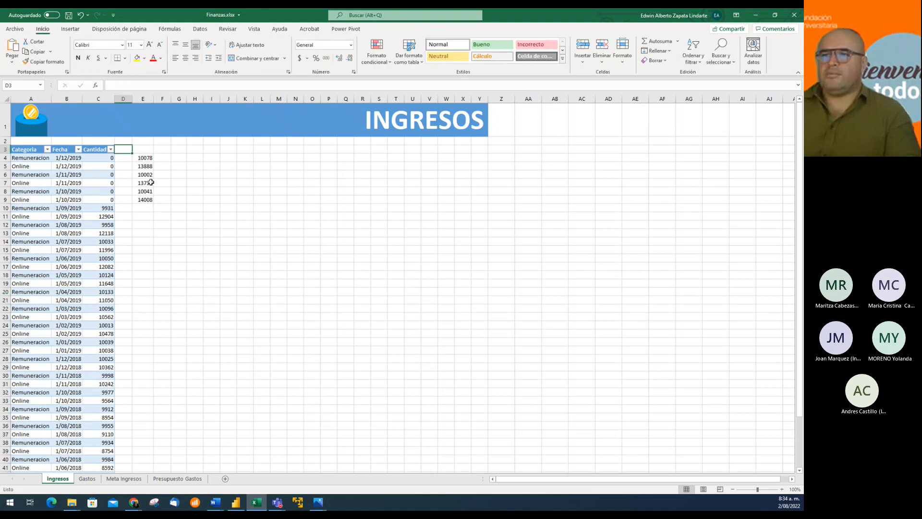
{"action": "type", "text": "precio"}
{"action": "key", "text": "Return"}
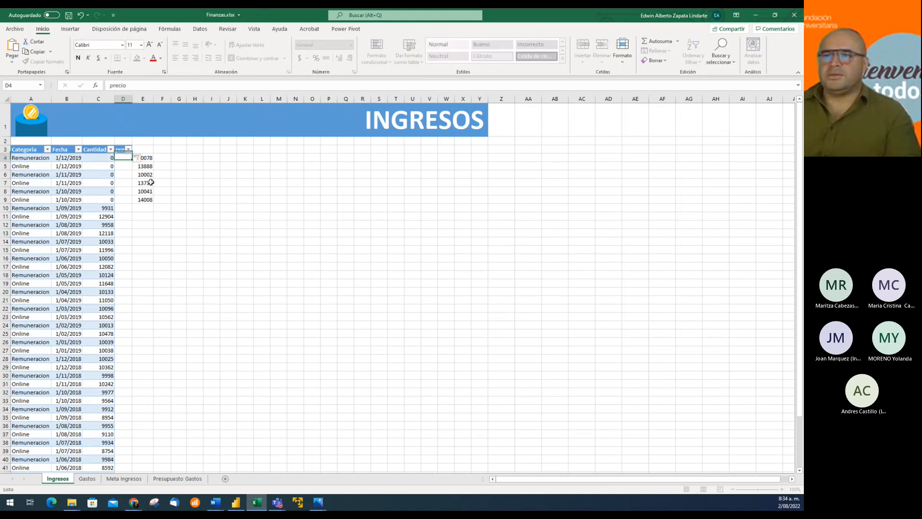
{"action": "key", "text": "Up"}
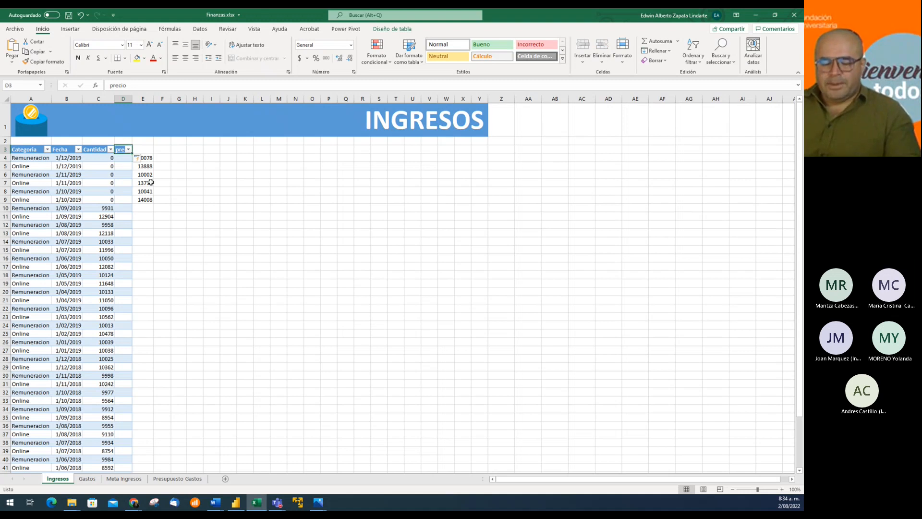
{"action": "key", "text": "ctrl+z"}
Step: Copy the Remuneracion record in row 50 of the Ingresos table into the empty row 52 directly below the table
{"action": "key", "text": "Left"}
{"action": "key", "text": "Left"}
{"action": "key", "text": "Left"}
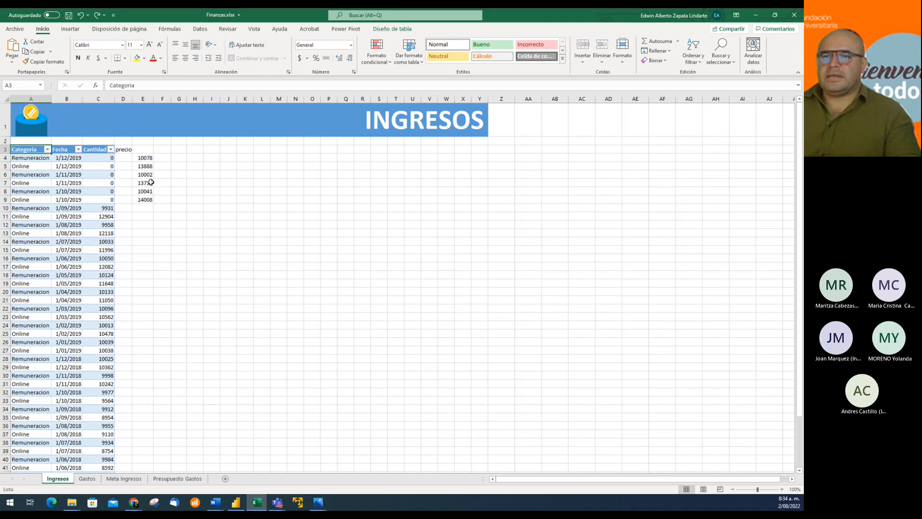
{"action": "key", "text": "ctrl+Down"}
{"action": "key", "text": "Down"}
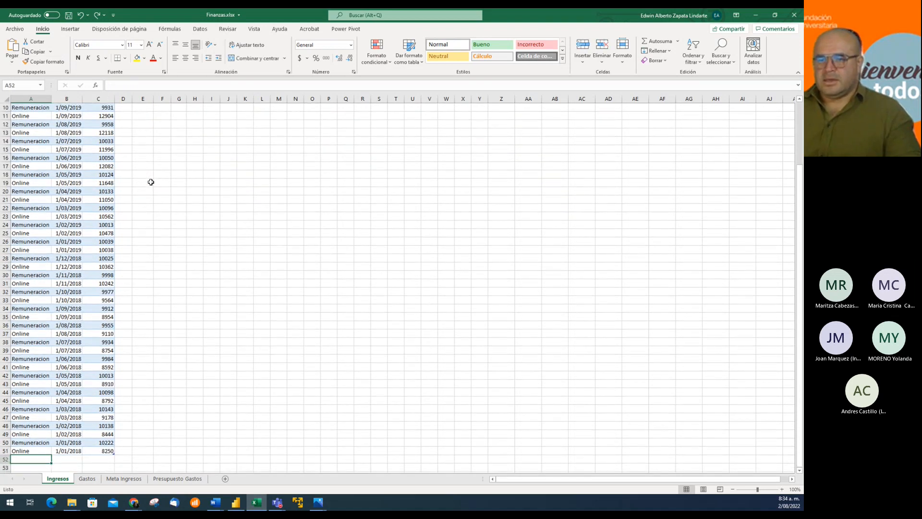
{"action": "key", "text": "Up"}
{"action": "key", "text": "Up"}
{"action": "key", "text": "shift+Right"}
{"action": "key", "text": "shift+Right"}
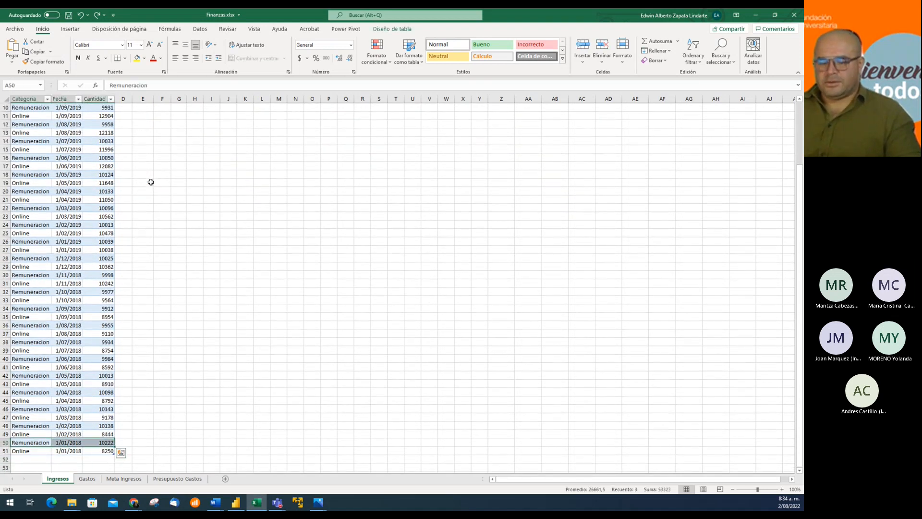
{"action": "key", "text": "ctrl+c"}
{"action": "key", "text": "Down"}
{"action": "key", "text": "Down"}
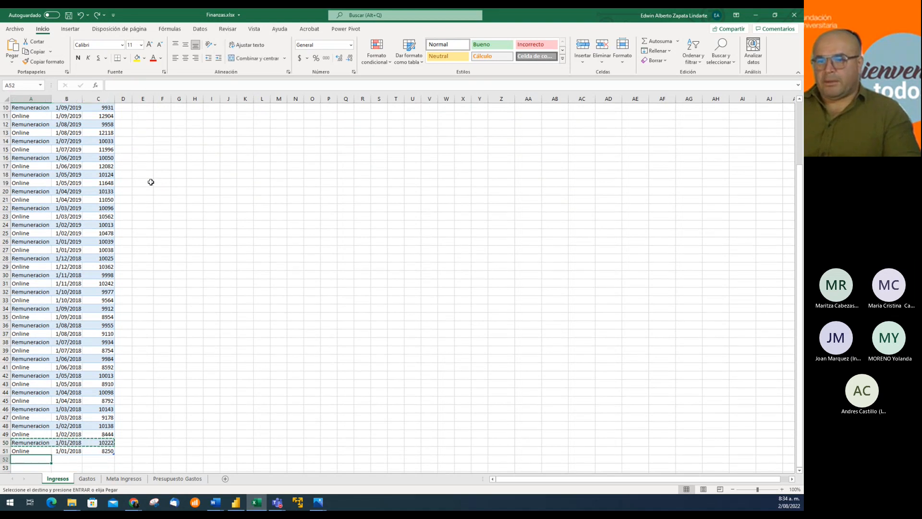
{"action": "key", "text": "ctrl+v"}
{"action": "scroll", "coordinate": [151, 182], "scroll_direction": "down", "scroll_amount": 1}
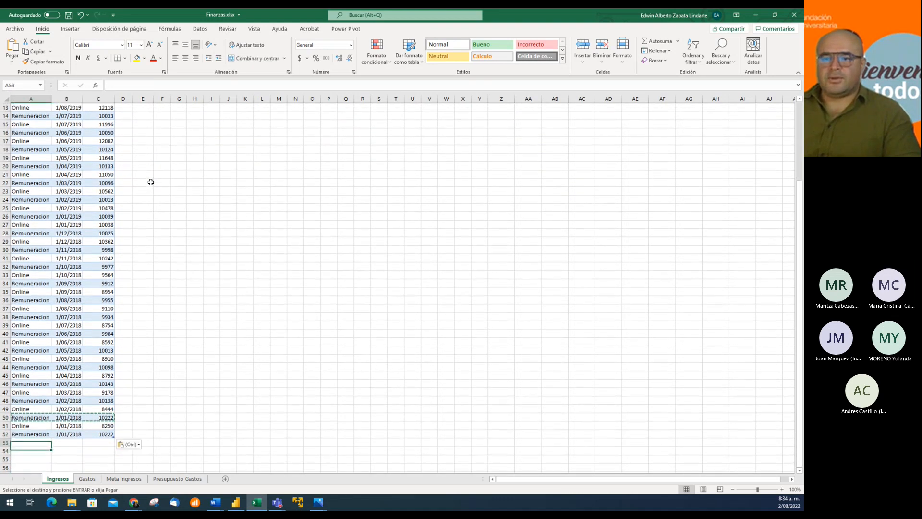
{"action": "key", "text": "Down"}
{"action": "key", "text": "Up"}
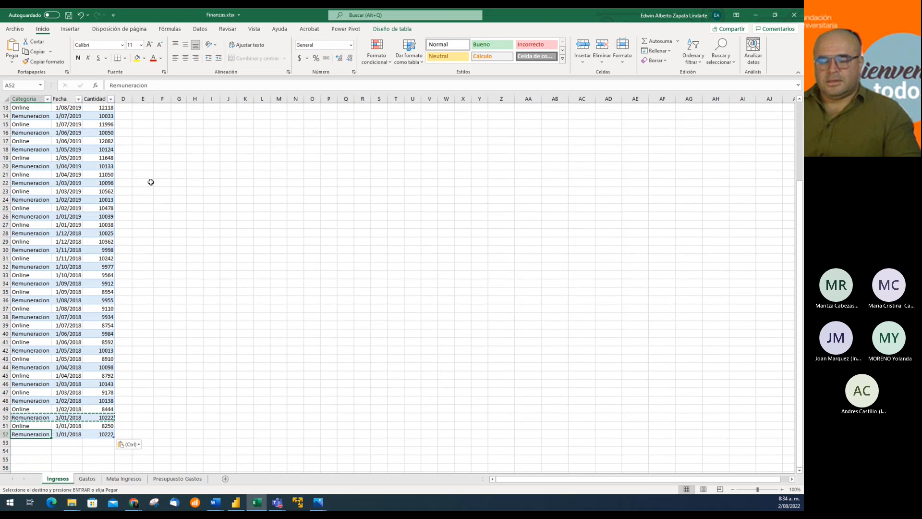
Step: Undo the table's automatic expansion over the pasted row 52 and return to the first Ingresos record
{"action": "key", "text": "Escape"}
{"action": "key", "text": "shift+Right"}
{"action": "key", "text": "shift+Right"}
{"action": "key", "text": "Up"}
{"action": "key", "text": "Up"}
{"action": "key", "text": "Up"}
{"action": "key", "text": "Up"}
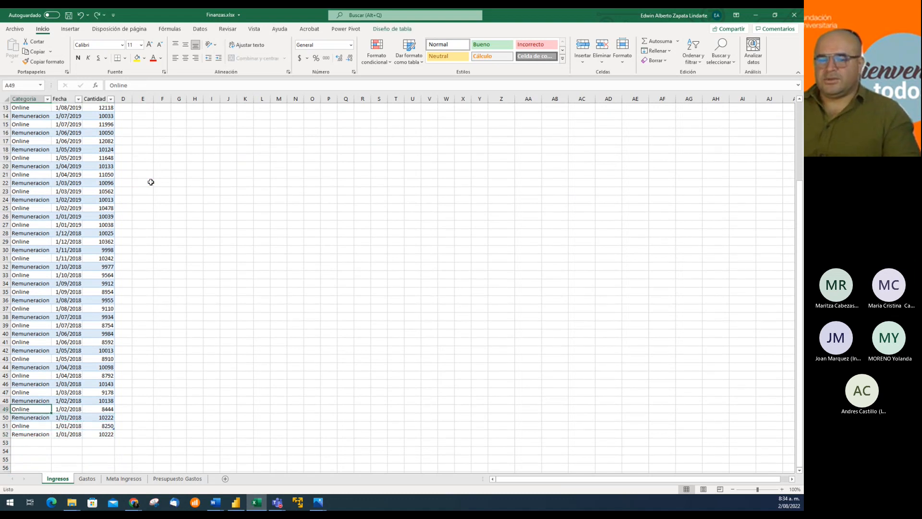
{"action": "key", "text": "ctrl+Up"}
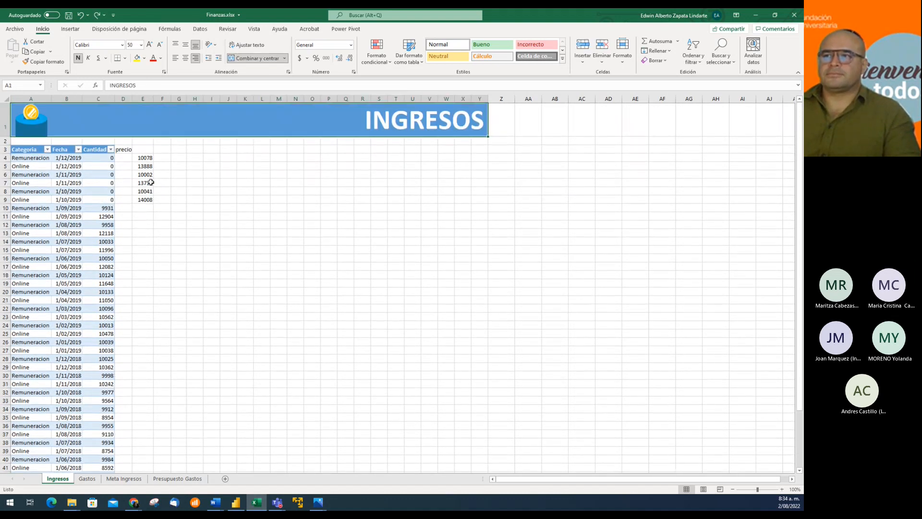
{"action": "key", "text": "Down"}
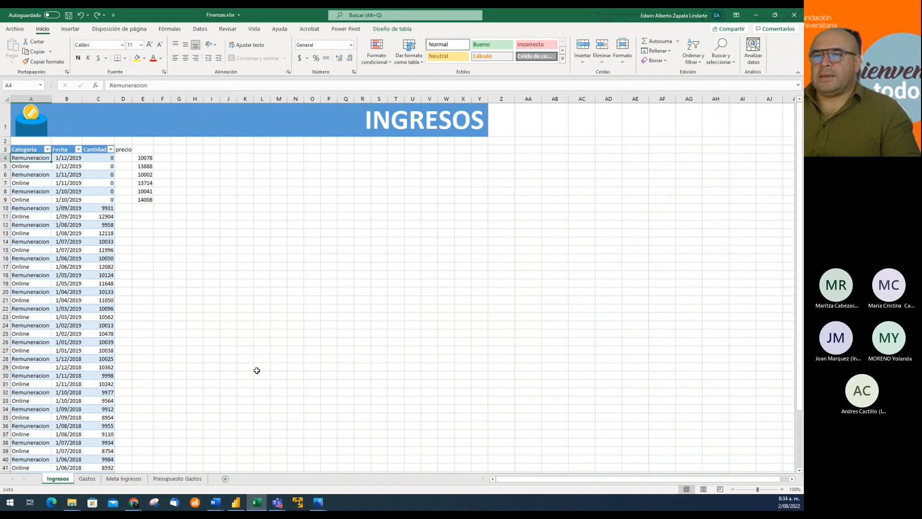
Step: Save the Finanzas.xlsx workbook with the new Ingresos table
{"action": "left_click", "coordinate": [58, 223]}
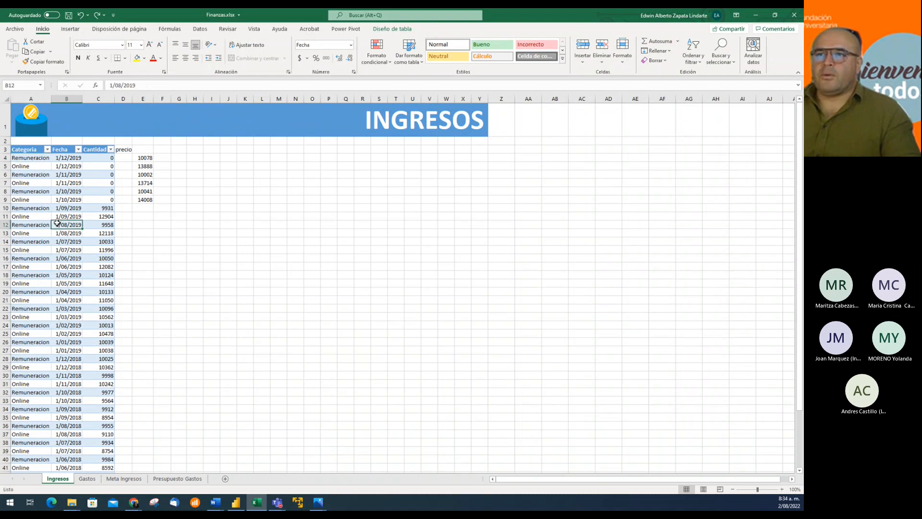
{"action": "left_click", "coordinate": [69, 15]}
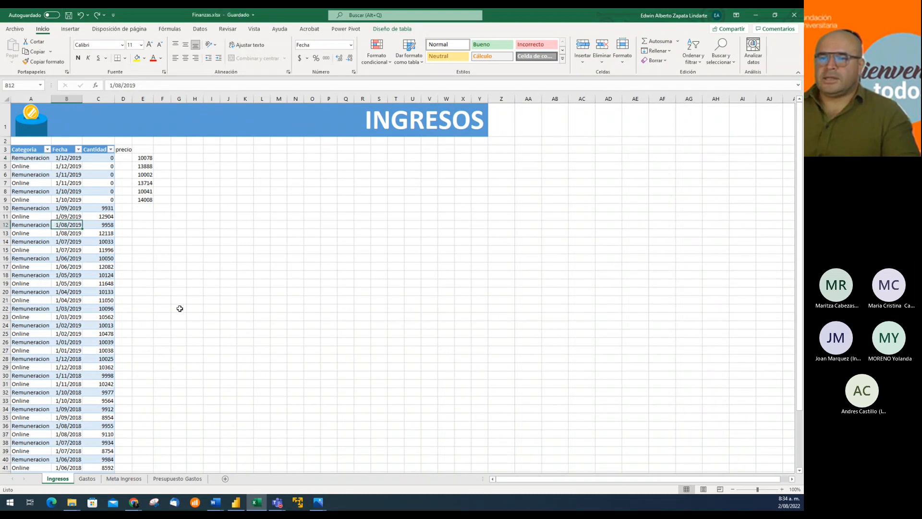
{"action": "left_click", "coordinate": [25, 225]}
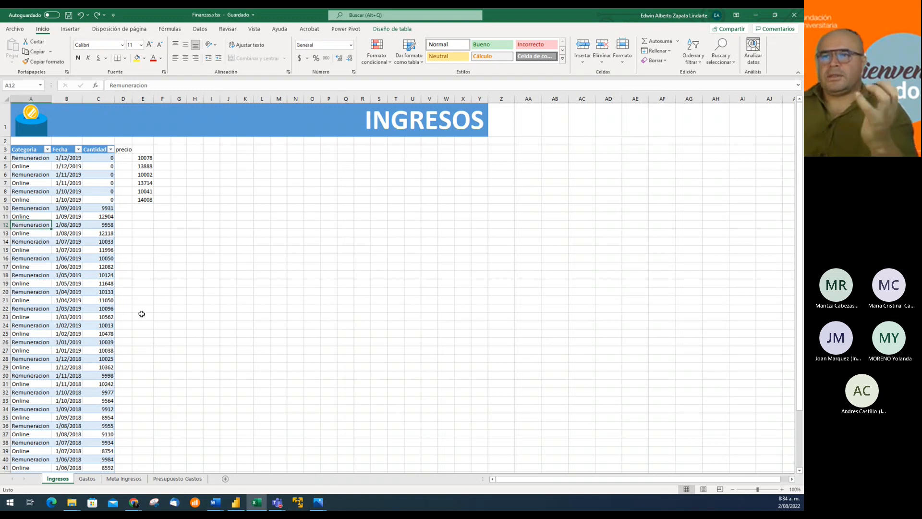
Step: Switch to Power BI Desktop and connect to the Finanzas.xlsx workbook as an Excel data source
{"action": "left_click", "coordinate": [235, 502]}
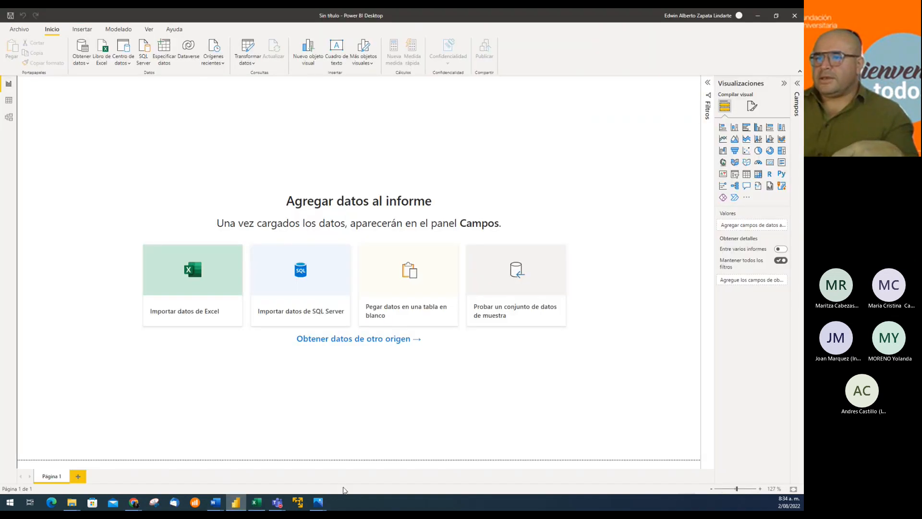
{"action": "left_click", "coordinate": [104, 52]}
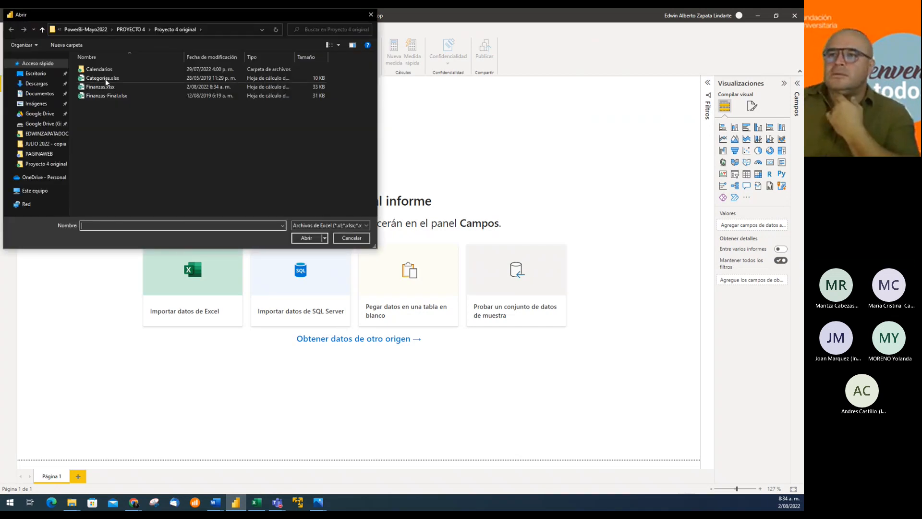
{"action": "left_click", "coordinate": [100, 86]}
{"action": "left_click", "coordinate": [304, 237]}
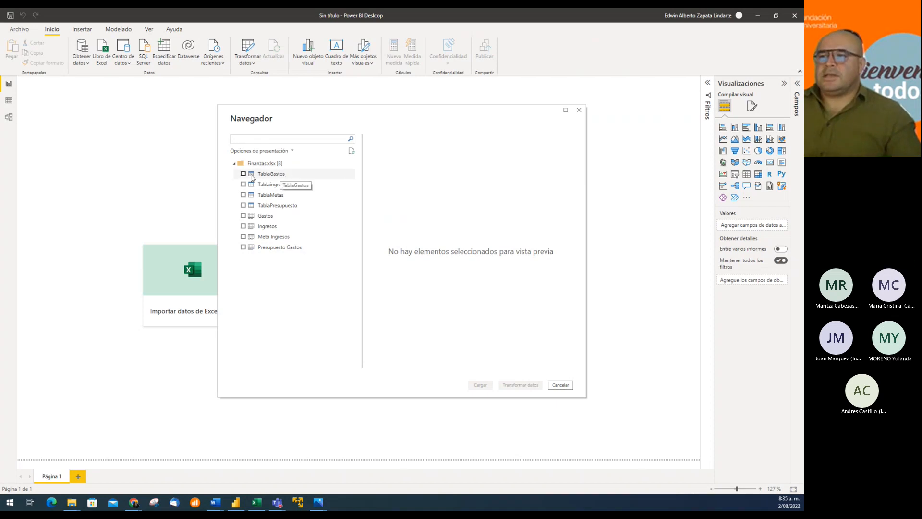
Step: Preview TablaGastos, Tablaingresos, TablaMetas and TablaPresupuesto from the Finanzas.xlsx workbook
{"action": "left_click", "coordinate": [284, 176]}
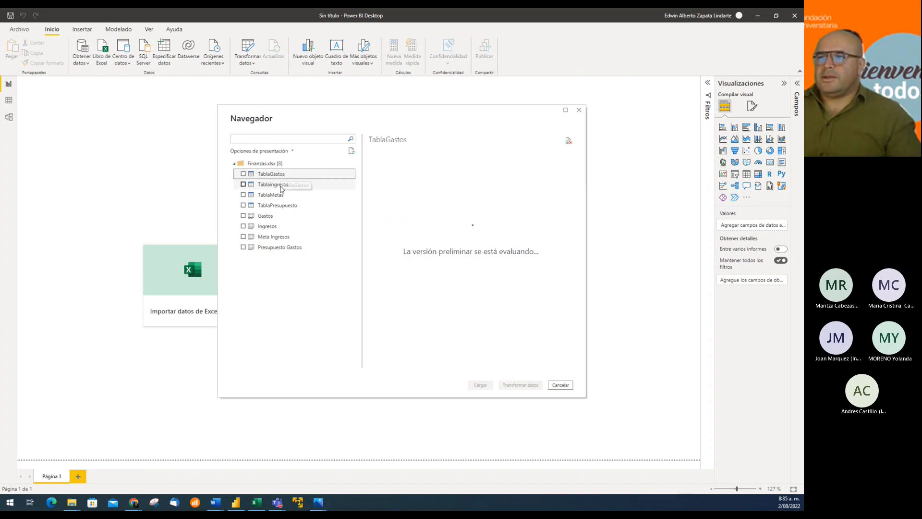
{"action": "left_click", "coordinate": [284, 185]}
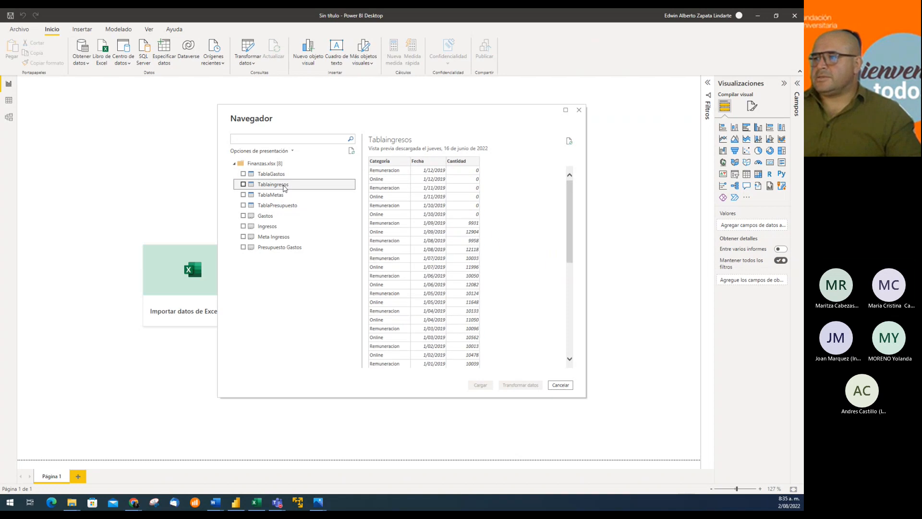
{"action": "left_click", "coordinate": [286, 196]}
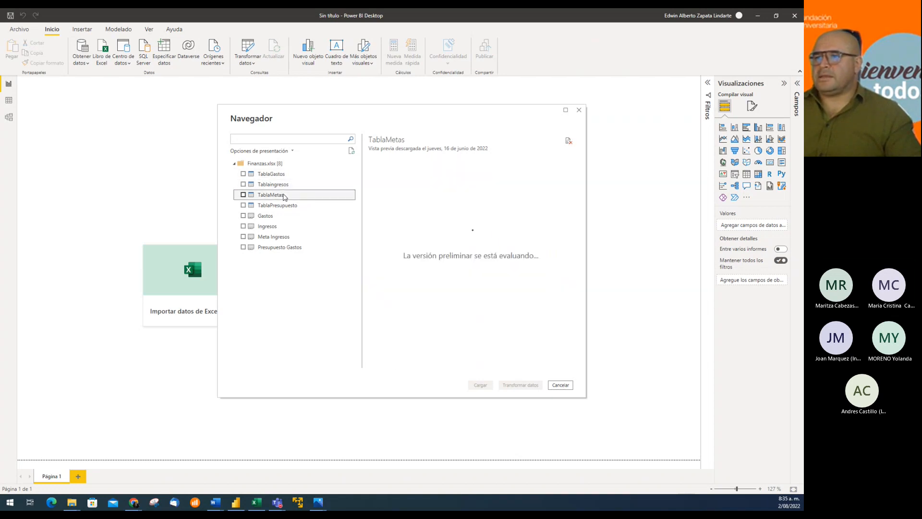
{"action": "left_click", "coordinate": [289, 207]}
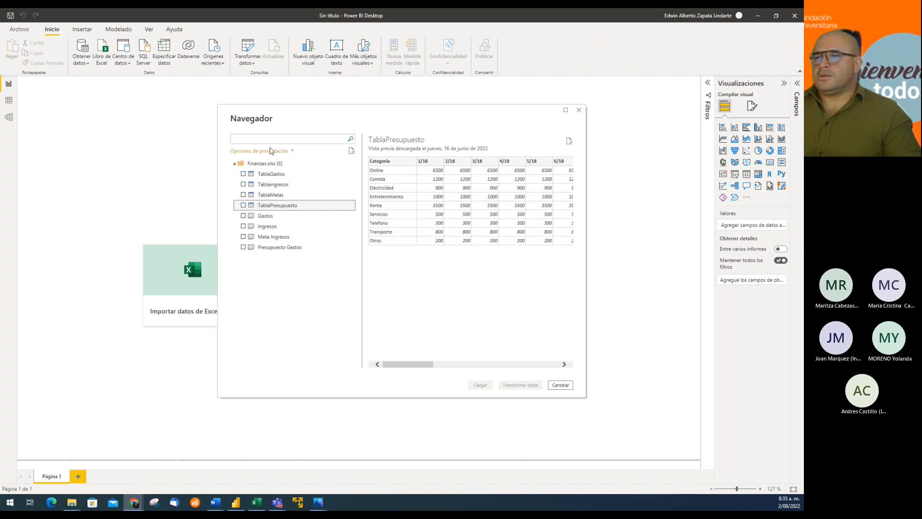
Step: Load TablaGastos, Tablaingresos, TablaMetas and TablaPresupuesto from Finanzas.xlsx into the report
{"action": "left_click", "coordinate": [244, 173]}
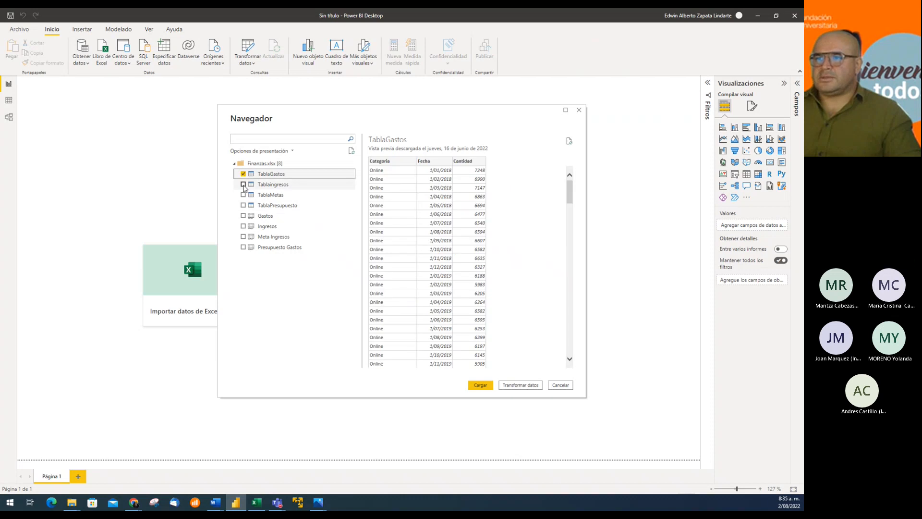
{"action": "left_click", "coordinate": [243, 185]}
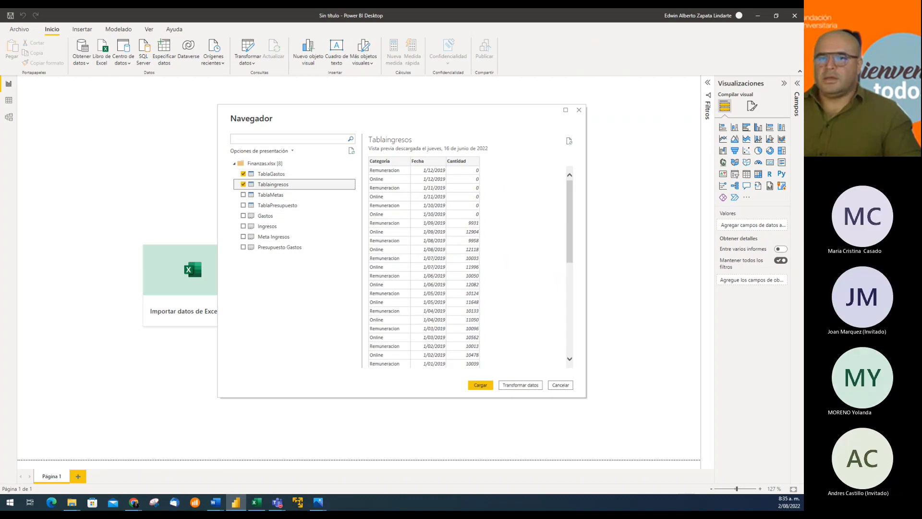
{"action": "left_click", "coordinate": [244, 195]}
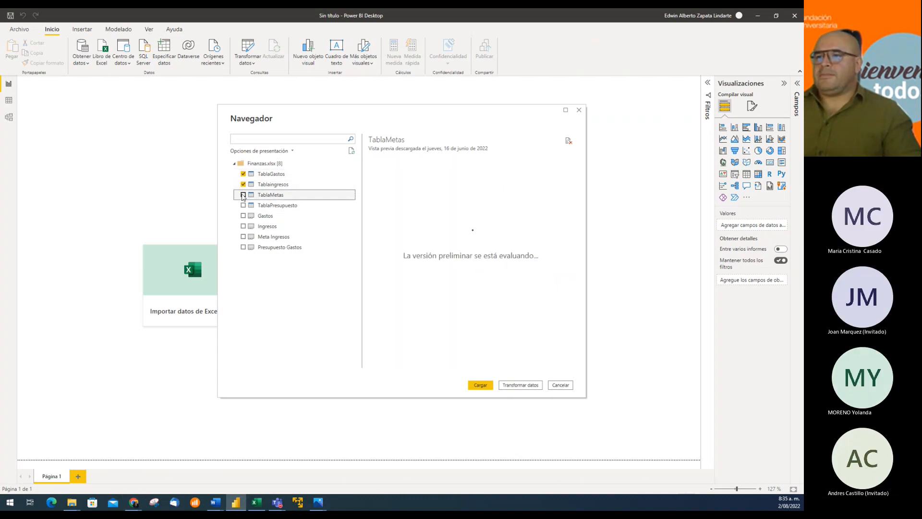
{"action": "left_click", "coordinate": [243, 206]}
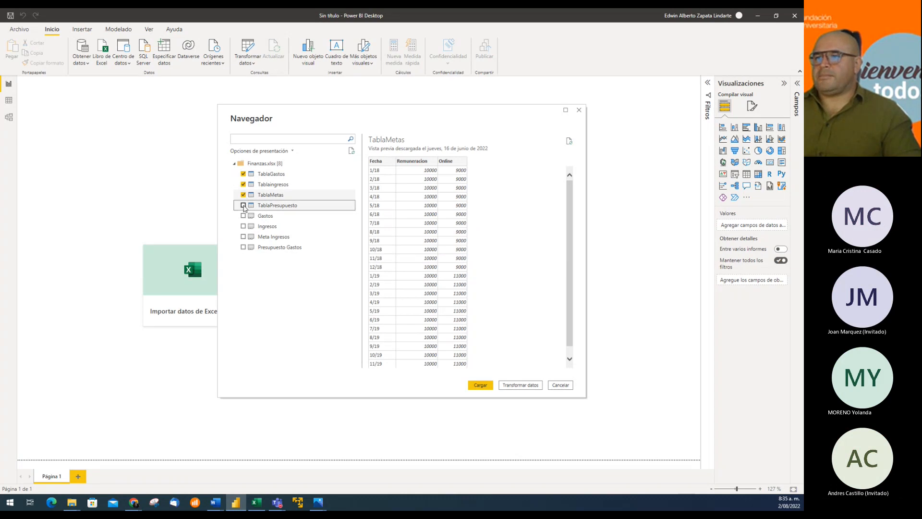
{"action": "left_click", "coordinate": [480, 386]}
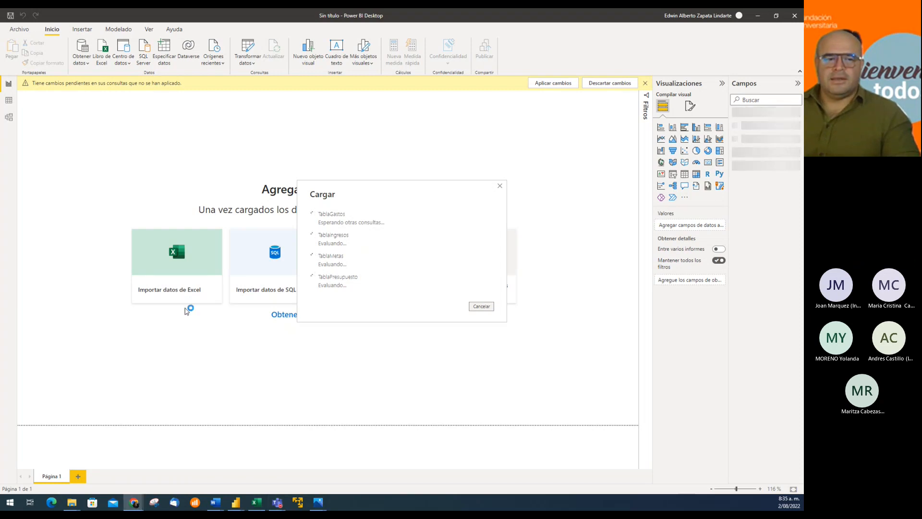
Step: Switch to Excel and examine the extent of the Ingresos table by selecting it from the Categoria header through its last record
{"action": "left_click", "coordinate": [258, 502]}
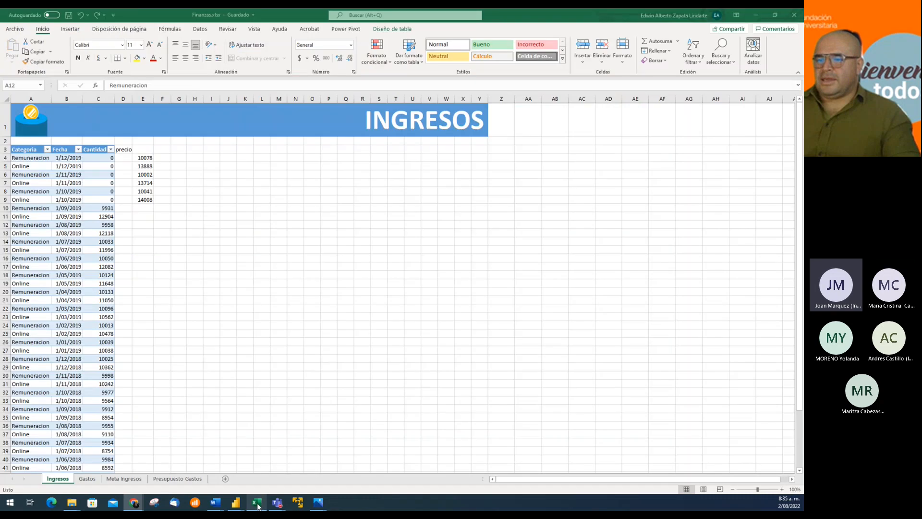
{"action": "left_click", "coordinate": [33, 149]}
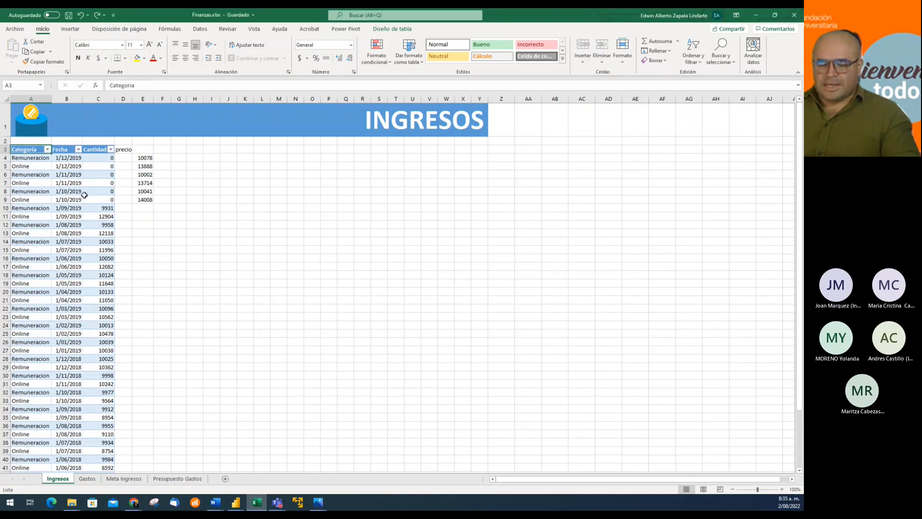
{"action": "left_click_drag", "start_coordinate": [36, 149], "coordinate": [99, 467]}
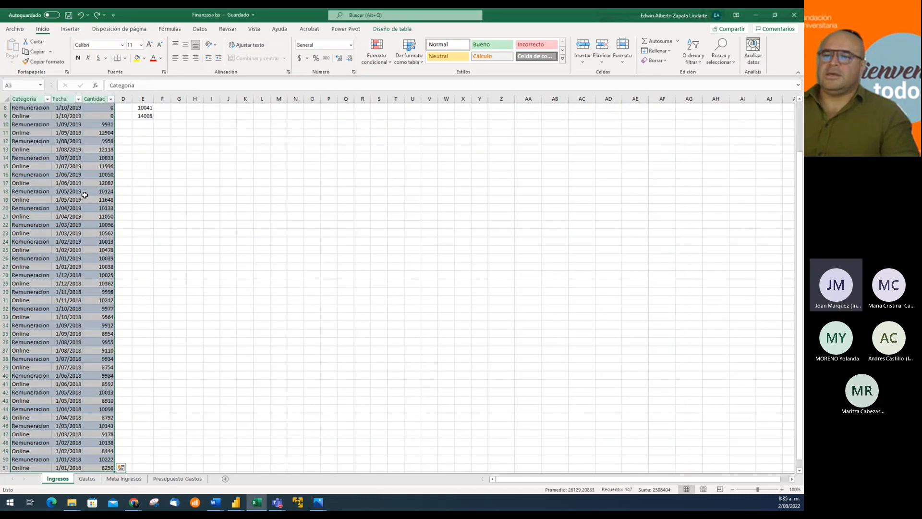
{"action": "left_click", "coordinate": [70, 29]}
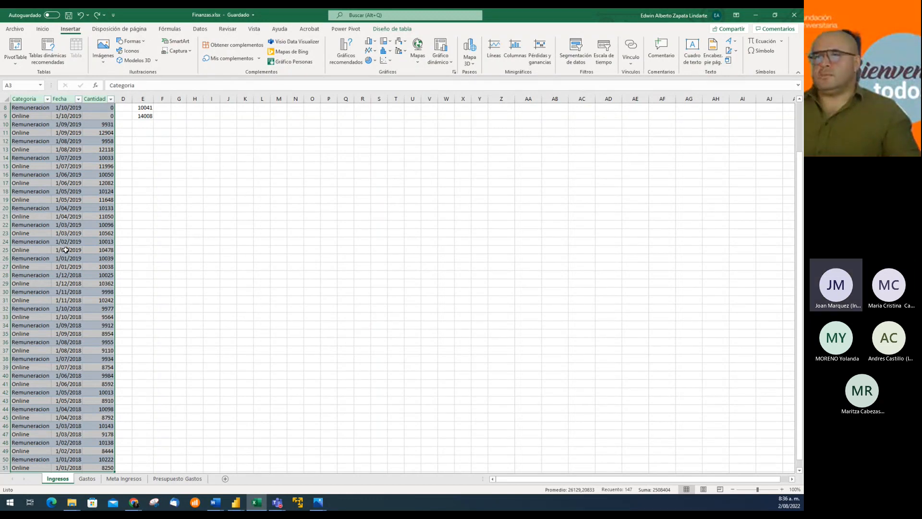
{"action": "scroll", "coordinate": [65, 250], "scroll_direction": "up", "scroll_amount": 3}
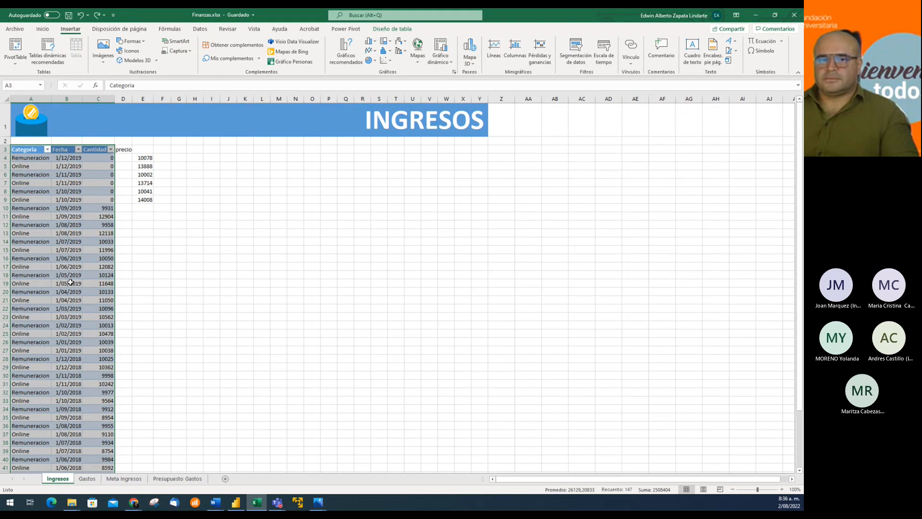
{"action": "left_click", "coordinate": [30, 149]}
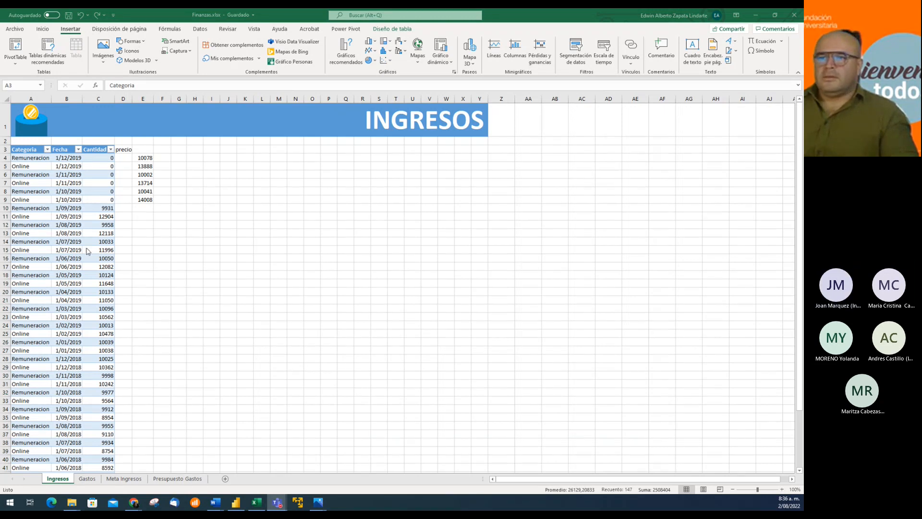
{"action": "key", "text": "ctrl+a"}
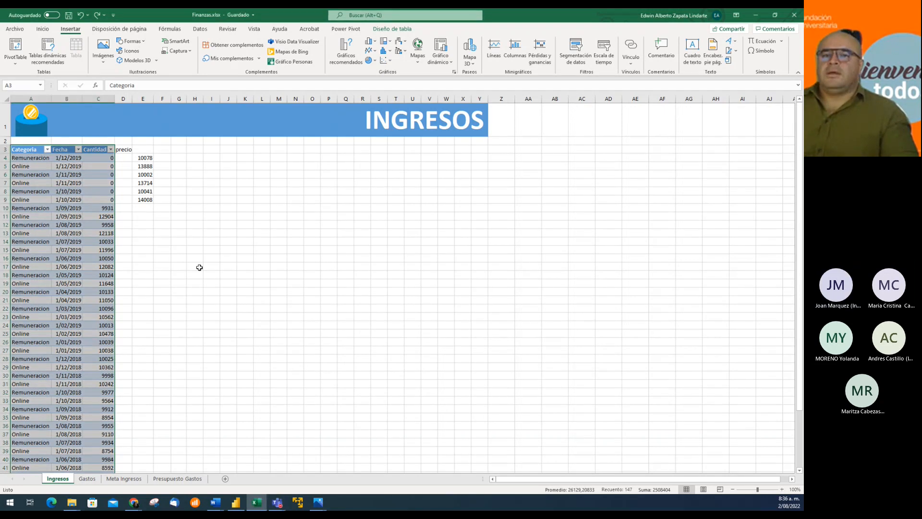
Step: Return to Power BI Desktop and review the fields of TablaGastos, Tablaingresos, TablaMetas and TablaPresupuesto
{"action": "left_click", "coordinate": [236, 502]}
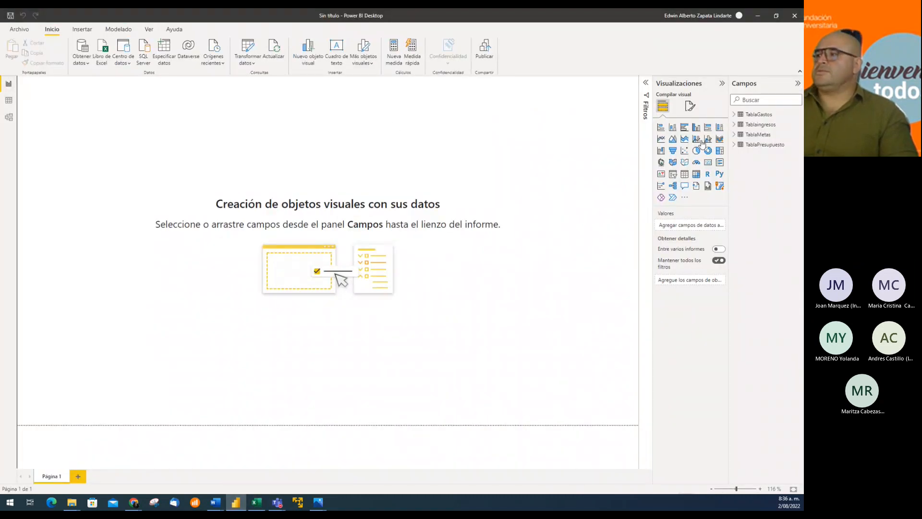
{"action": "left_click", "coordinate": [734, 115]}
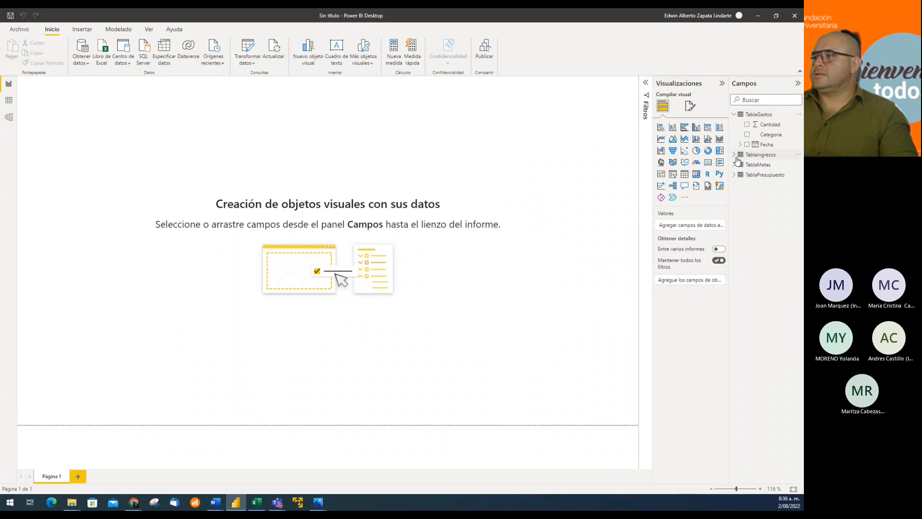
{"action": "left_click", "coordinate": [734, 155]}
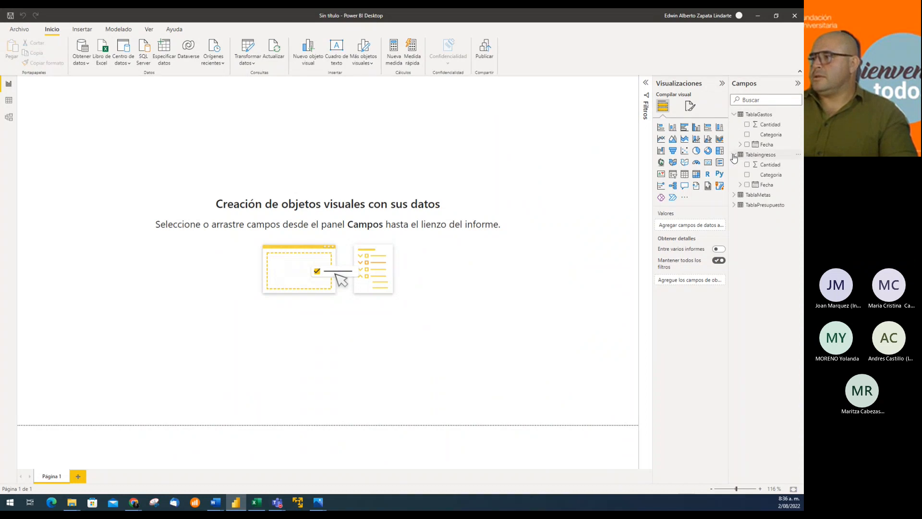
{"action": "left_click", "coordinate": [735, 195]}
{"action": "left_click", "coordinate": [734, 235]}
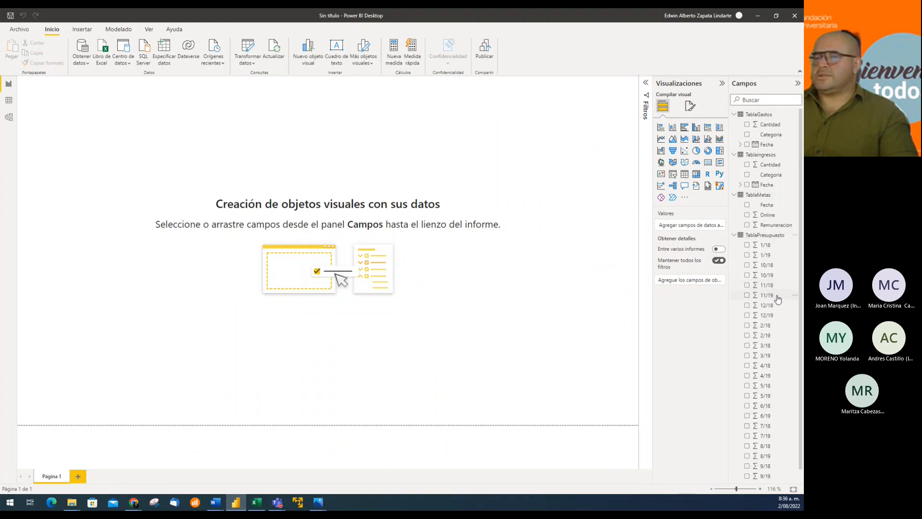
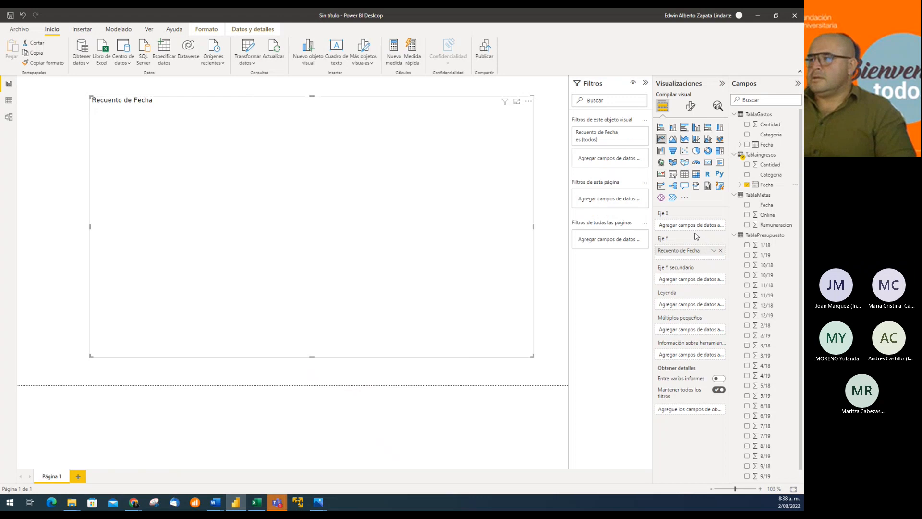
Step: Plot Cantidad from Tablaingresos on the line chart's Y axis against Fecha on the X axis, and widen the chart across the page
{"action": "left_click_drag", "start_coordinate": [772, 167], "coordinate": [702, 225]}
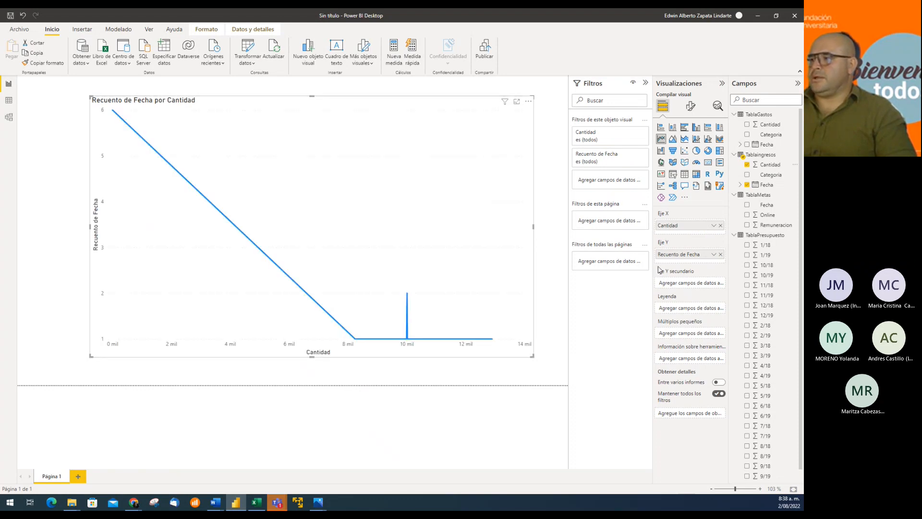
{"action": "mouse_move", "coordinate": [681, 259]}
{"action": "left_mouse_down"}
{"action": "mouse_move", "coordinate": [615, 255]}
{"action": "mouse_move", "coordinate": [682, 224]}
{"action": "mouse_move", "coordinate": [685, 267]}
{"action": "left_mouse_up"}
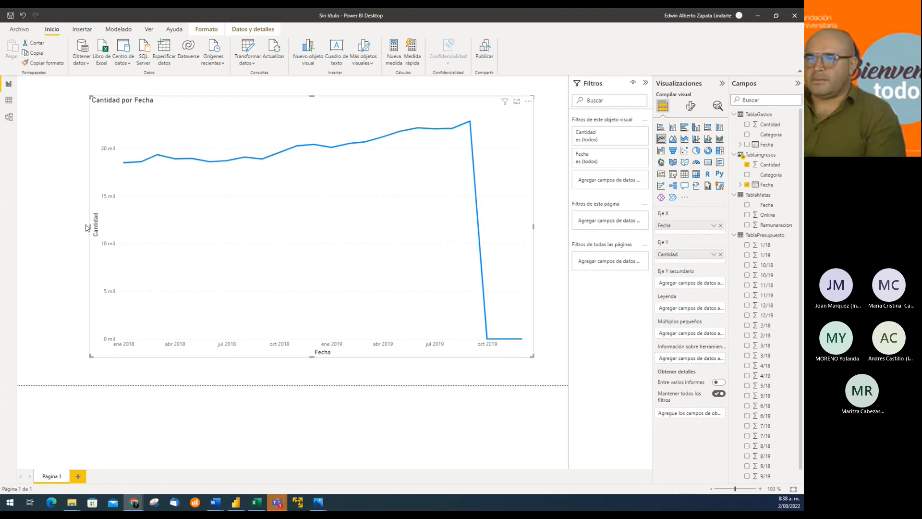
{"action": "left_click_drag", "start_coordinate": [89, 226], "coordinate": [35, 226]}
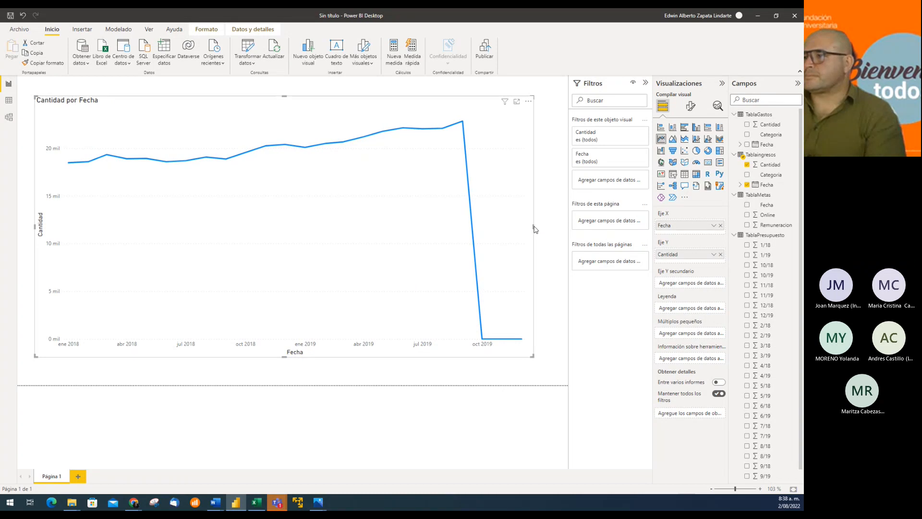
{"action": "left_click_drag", "start_coordinate": [546, 232], "coordinate": [551, 231]}
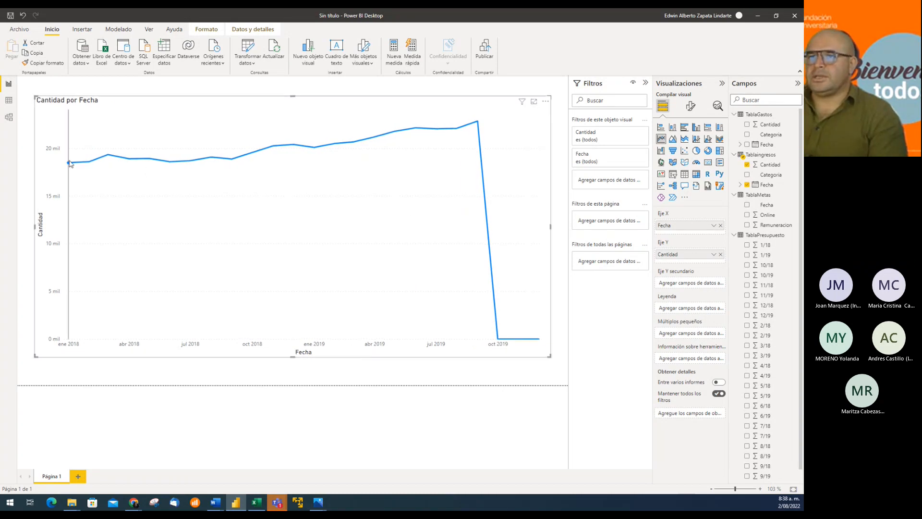
Step: Compare the Cantidad por Fecha line chart with the underlying Tablaingresos records in the data view
{"action": "mouse_move", "coordinate": [70, 164]}
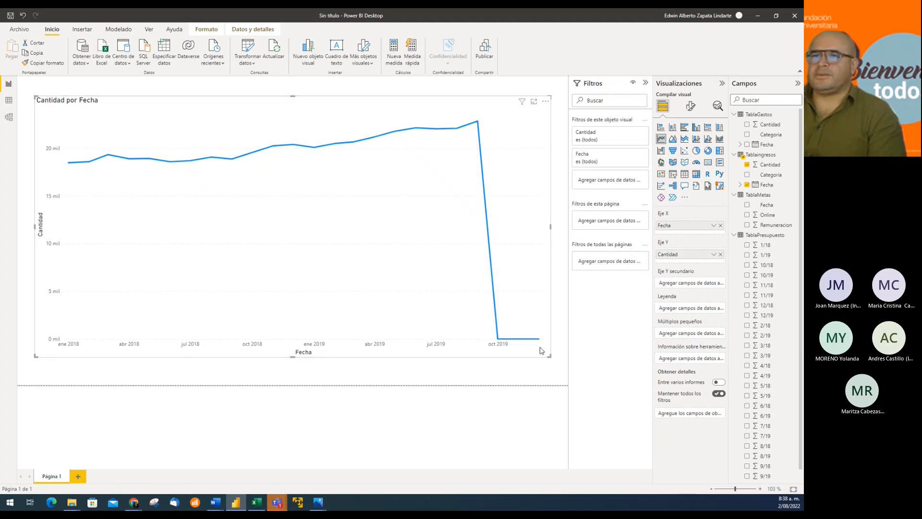
{"action": "left_click", "coordinate": [11, 100]}
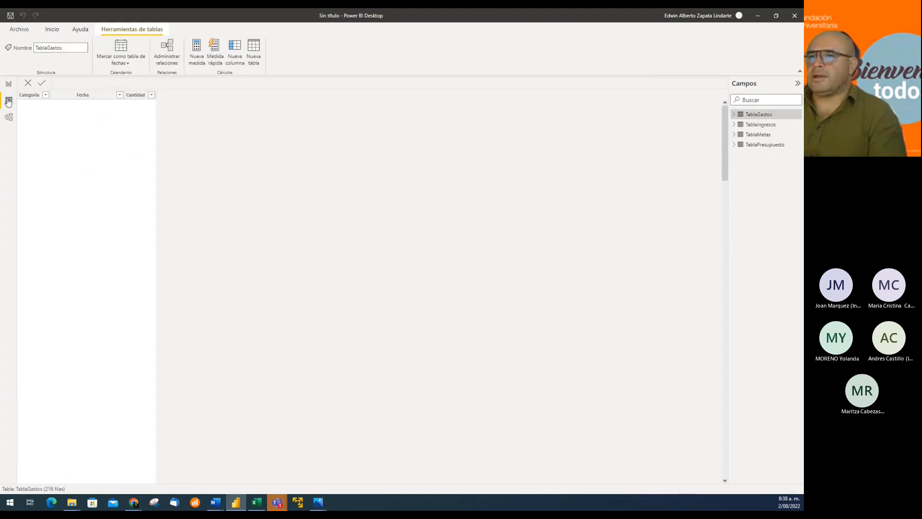
{"action": "left_click", "coordinate": [761, 125]}
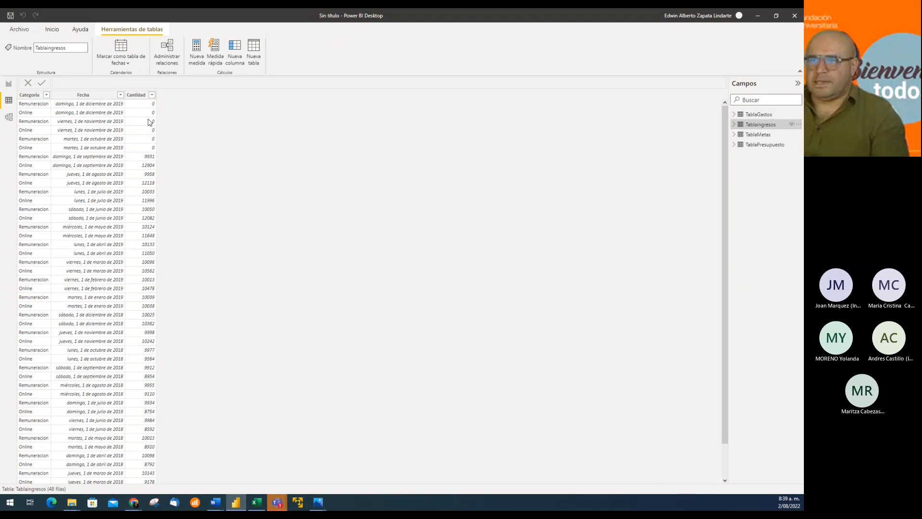
{"action": "left_click", "coordinate": [8, 84]}
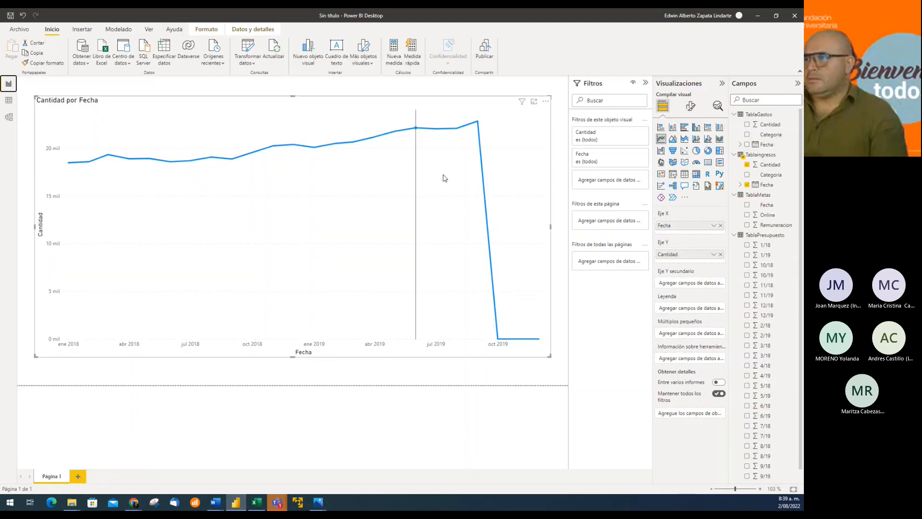
{"action": "mouse_move", "coordinate": [478, 123]}
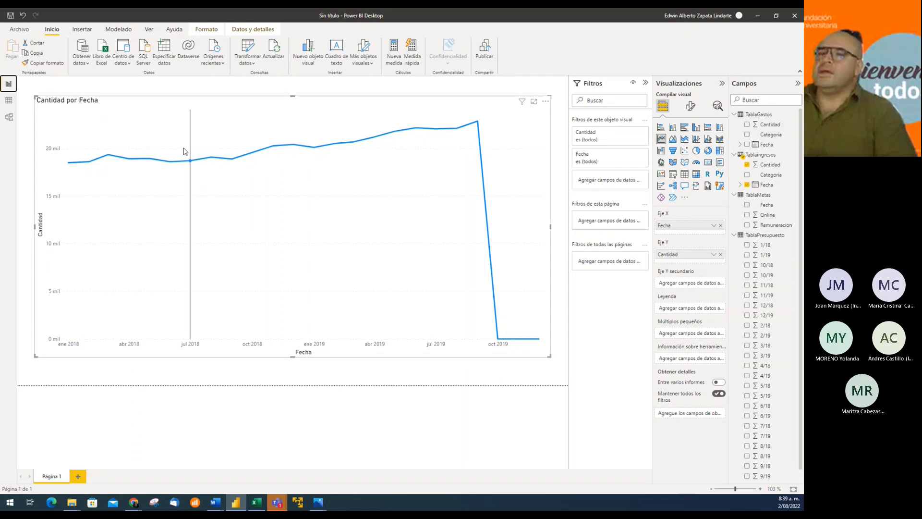
Step: Switch to the Finanzas.xlsx workbook in Excel and clear the stray precio heading from cell D3 on the Ingresos sheet
{"action": "left_click", "coordinate": [259, 500]}
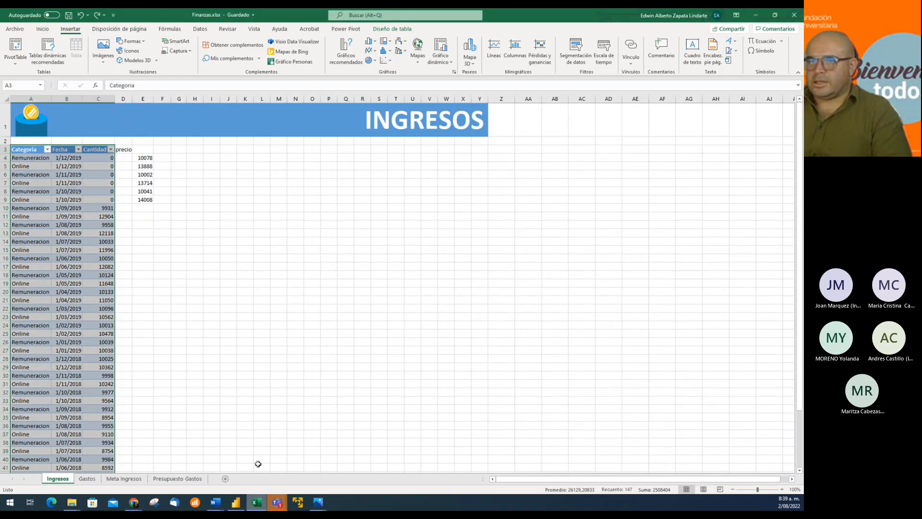
{"action": "left_click", "coordinate": [132, 177]}
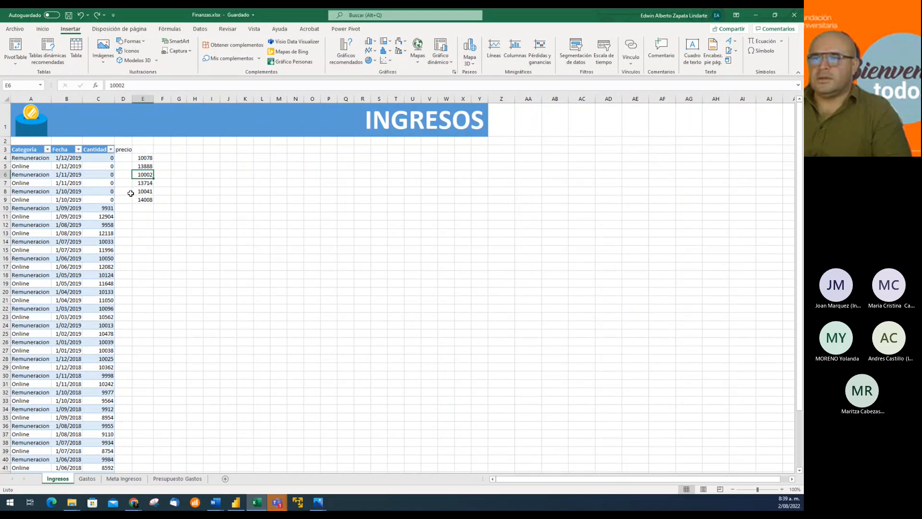
{"action": "left_click", "coordinate": [146, 201]}
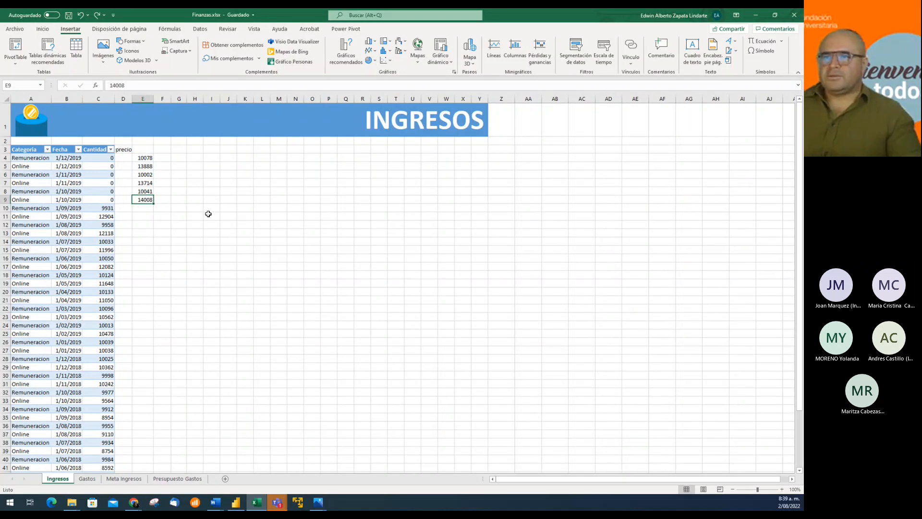
{"action": "key", "text": "Up"}
{"action": "key", "text": "Up"}
{"action": "key", "text": "Up"}
{"action": "key", "text": "Up"}
{"action": "key", "text": "Up"}
{"action": "key", "text": "Up"}
{"action": "key", "text": "Left"}
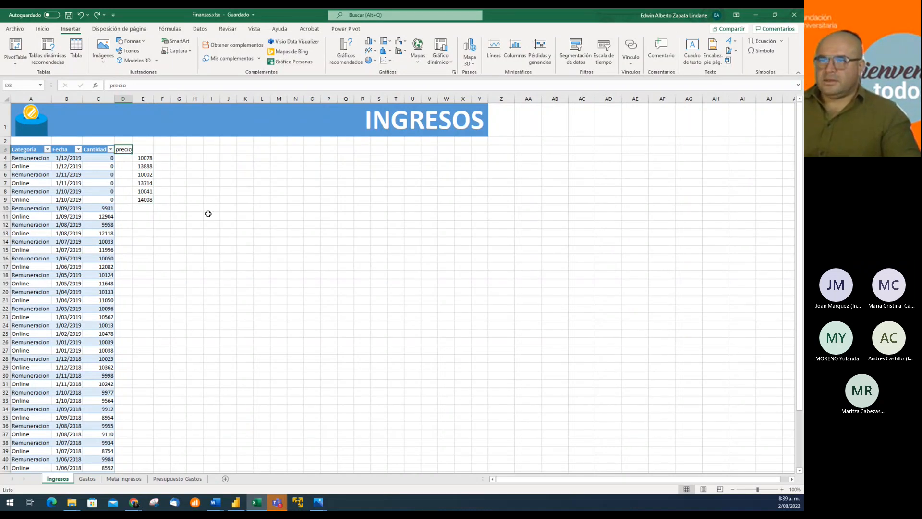
{"action": "key", "text": "Delete"}
Step: Move the values 10041 and 14008 from E8:E9 into the Cantidad cells for 1/10/2019, and save the workbook
{"action": "key", "text": "Right"}
{"action": "key", "text": "Down"}
{"action": "key", "text": "Down"}
{"action": "key", "text": "Down"}
{"action": "key", "text": "Down"}
{"action": "key", "text": "Down"}
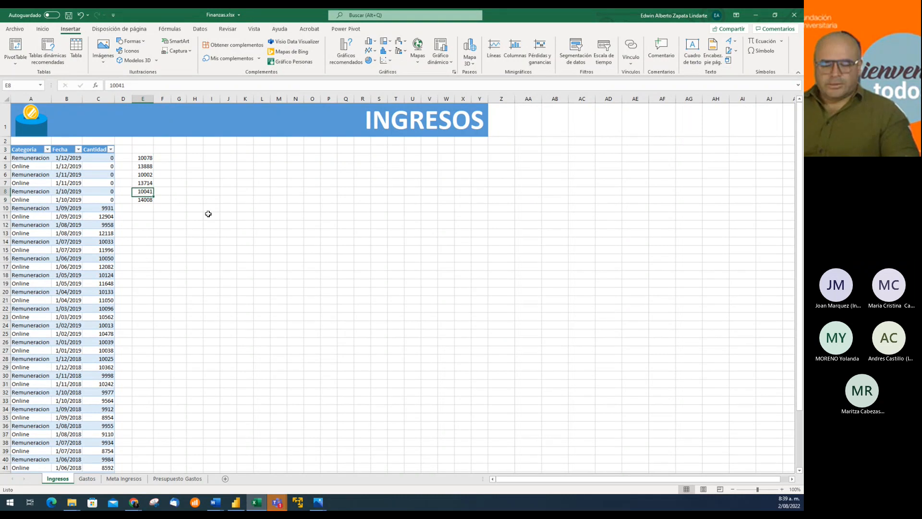
{"action": "key", "text": "shift+Down"}
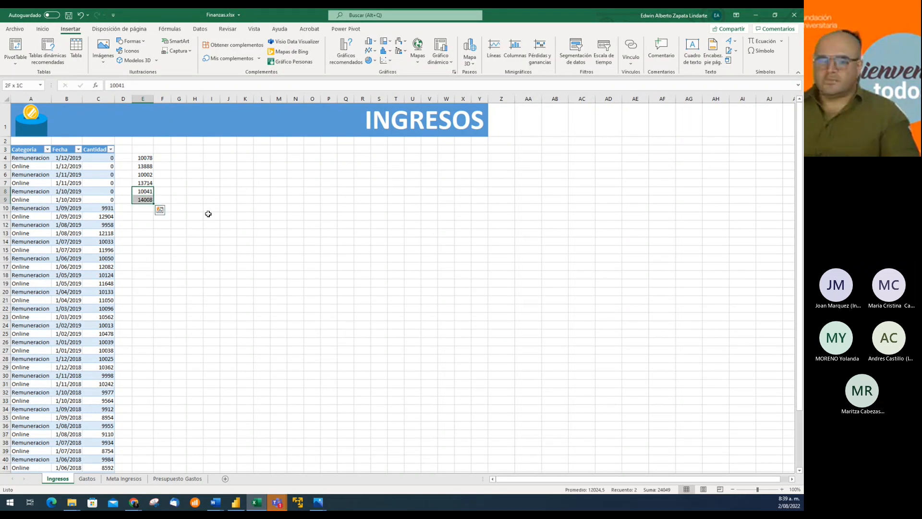
{"action": "key", "text": "ctrl+c"}
{"action": "key", "text": "Left"}
{"action": "key", "text": "Left"}
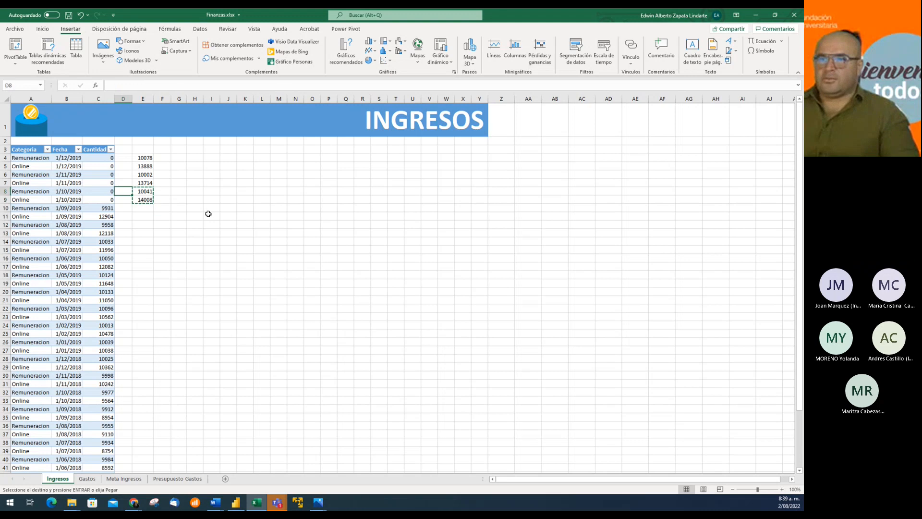
{"action": "key", "text": "ctrl+v"}
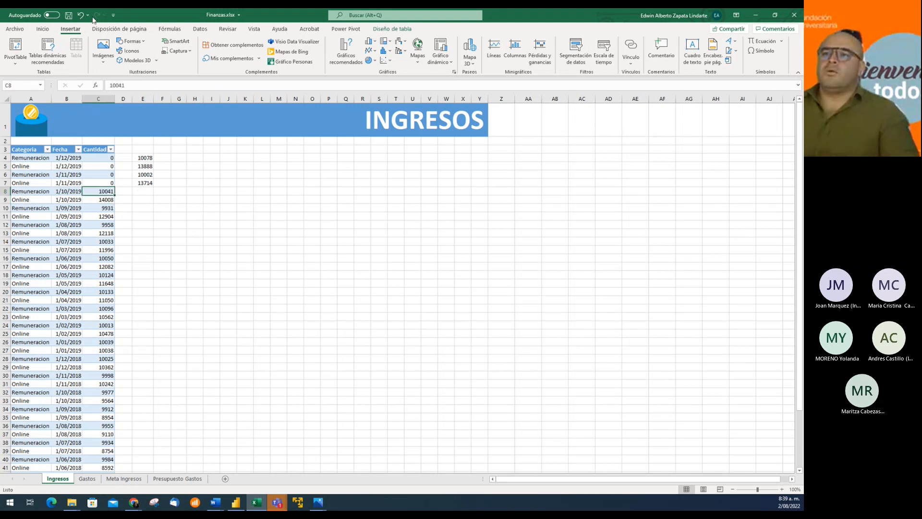
{"action": "left_click", "coordinate": [69, 15]}
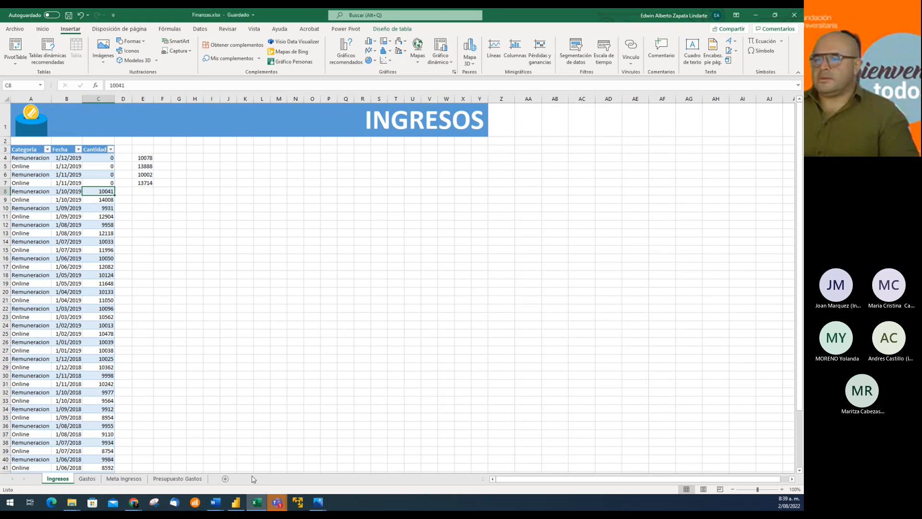
Step: Switch to Power BI Desktop, refresh the report data and inspect the October 2019 point on the line chart
{"action": "left_click", "coordinate": [235, 503]}
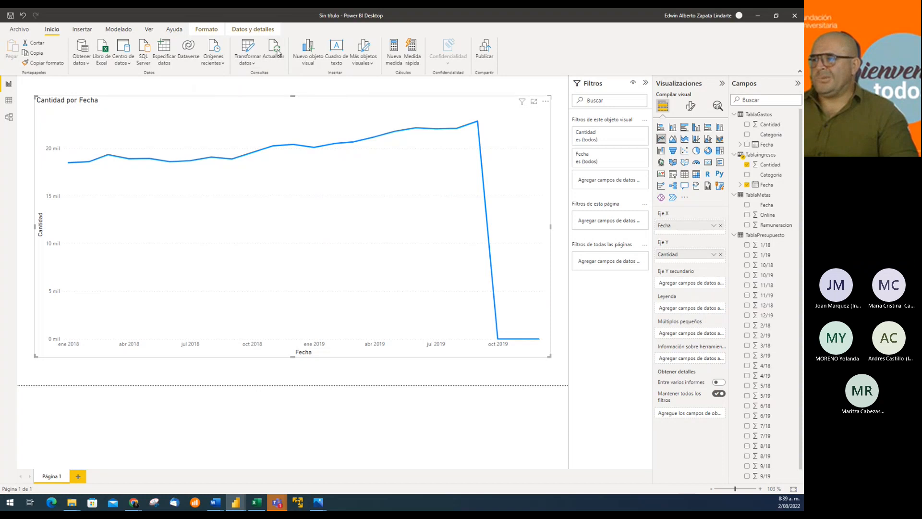
{"action": "left_click", "coordinate": [278, 52]}
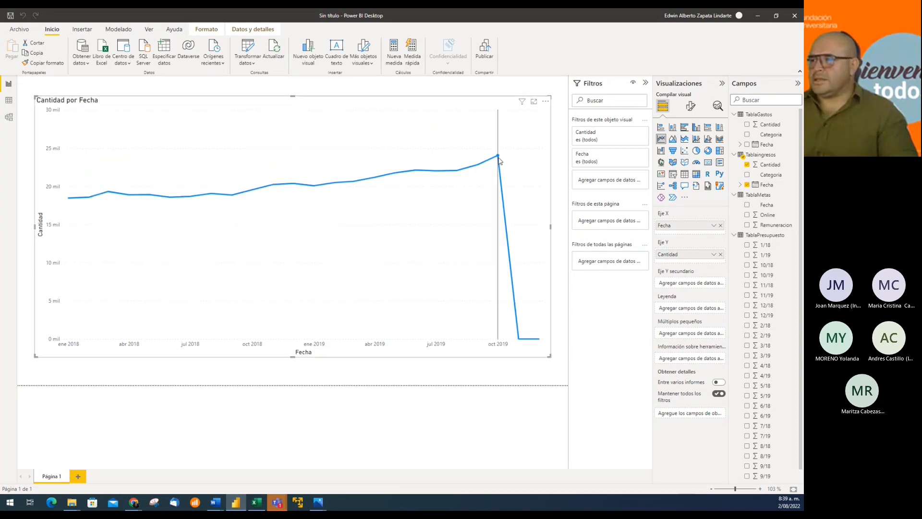
{"action": "mouse_move", "coordinate": [499, 160]}
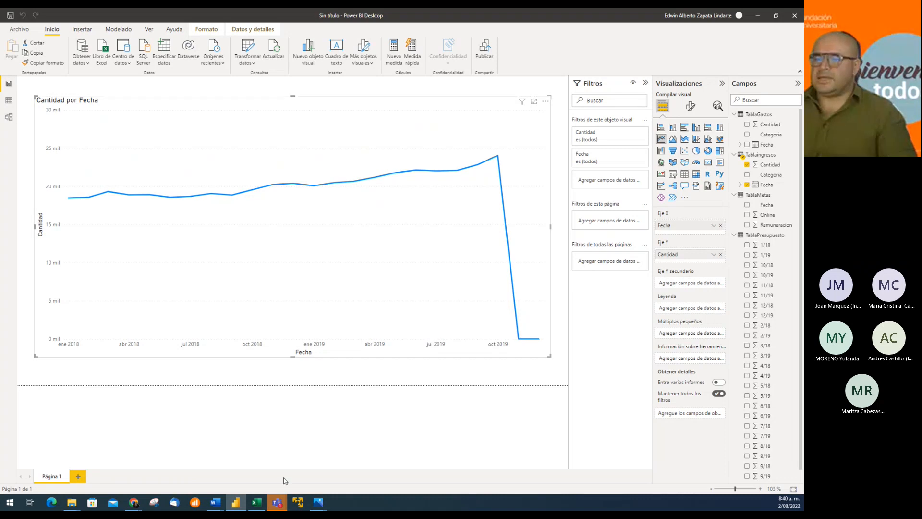
Step: In Excel, move 10002 and 13714 from E6:E7 into the Cantidad cells for 1/11/2019, and save the workbook
{"action": "left_click", "coordinate": [257, 505]}
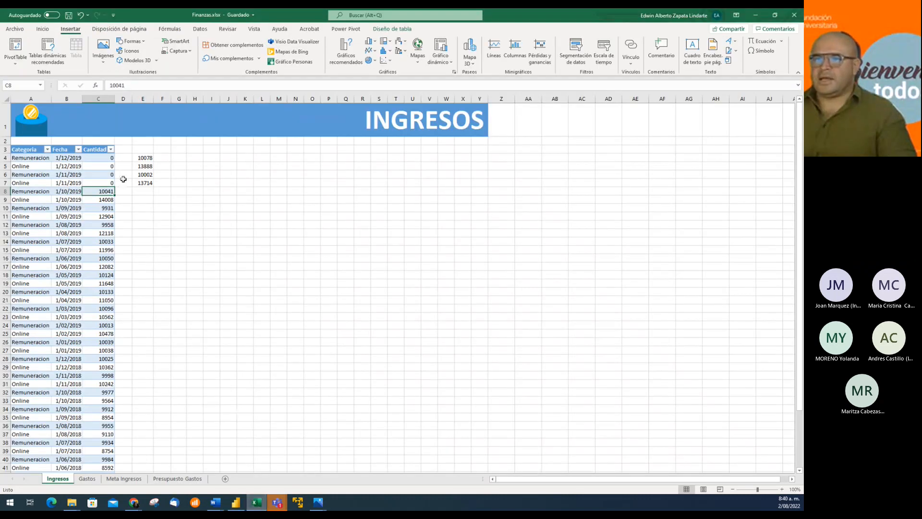
{"action": "left_click_drag", "start_coordinate": [146, 172], "coordinate": [146, 181]}
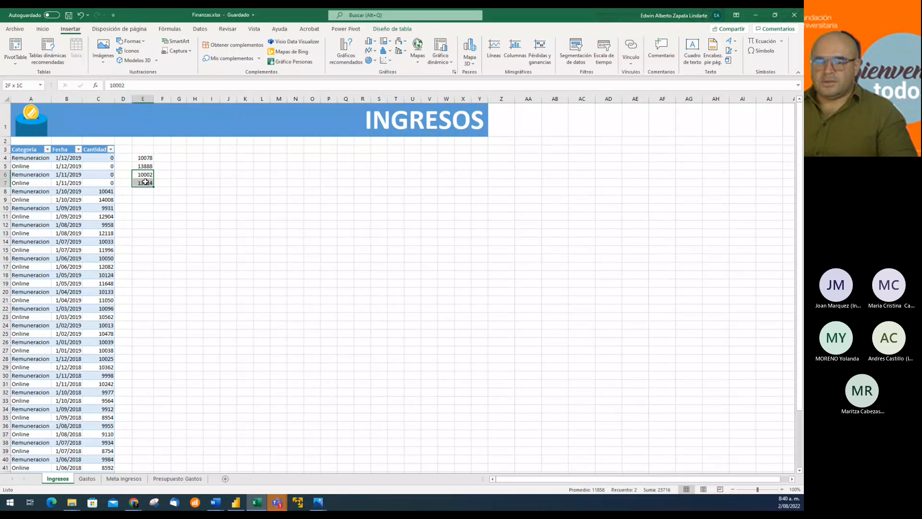
{"action": "key", "text": "ctrl+c"}
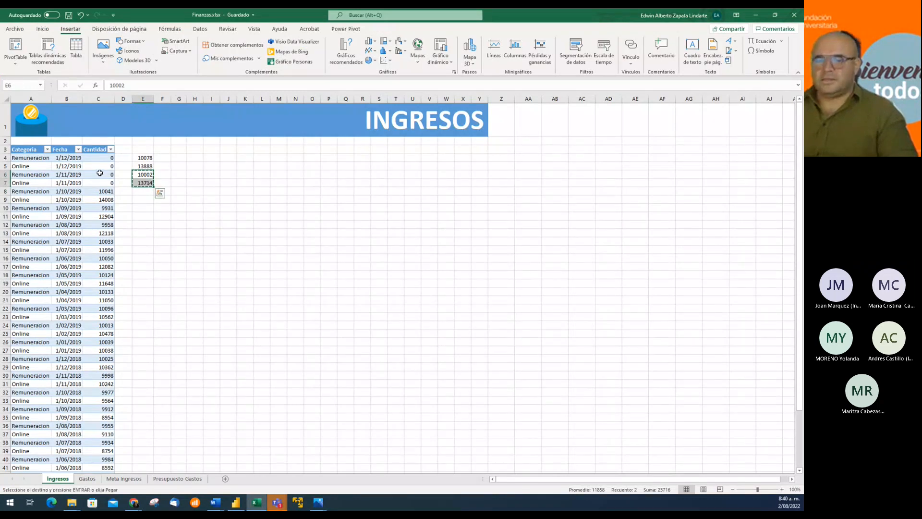
{"action": "left_click", "coordinate": [100, 173]}
{"action": "key", "text": "ctrl+v"}
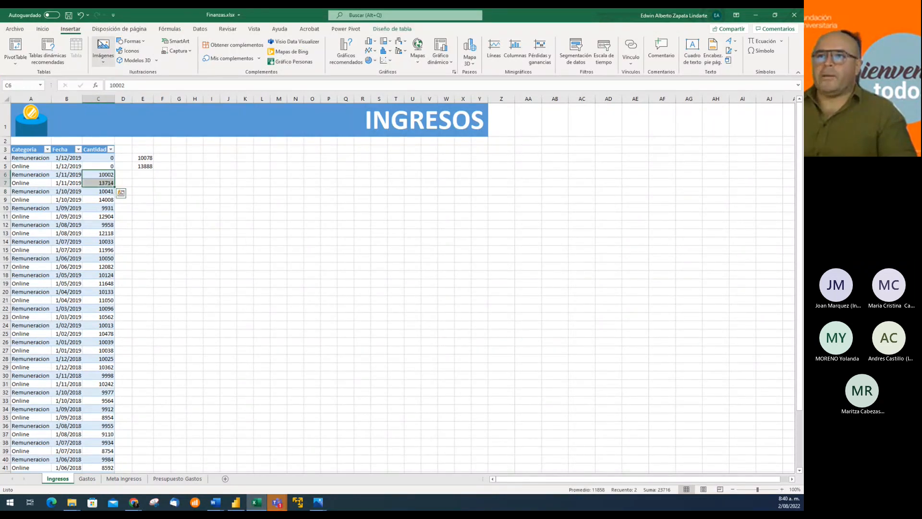
{"action": "left_click", "coordinate": [69, 16]}
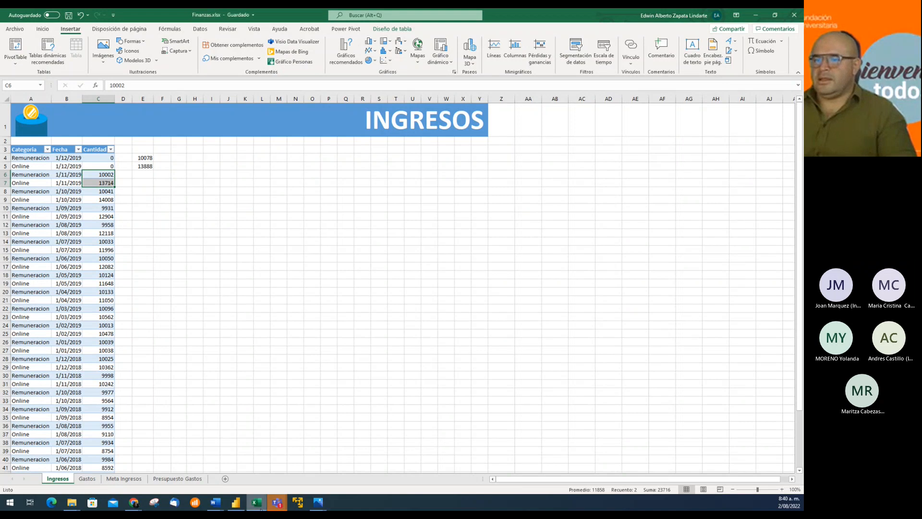
Step: Refresh the data in Power BI Desktop and inspect the November and December 2019 points on the chart
{"action": "left_click", "coordinate": [238, 502]}
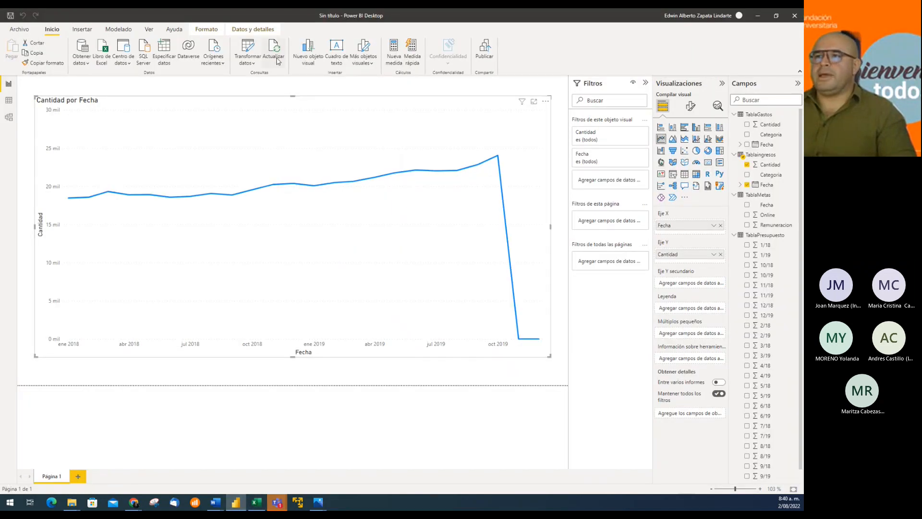
{"action": "left_click", "coordinate": [273, 52]}
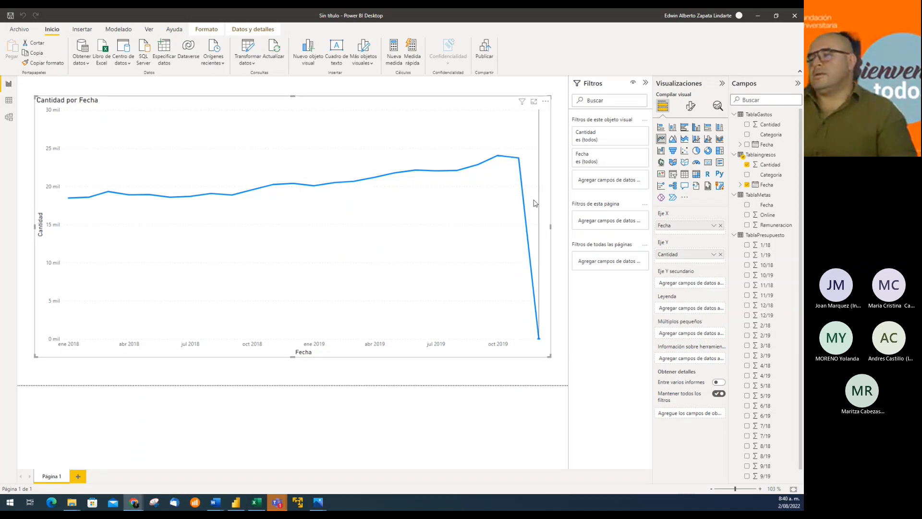
{"action": "mouse_move", "coordinate": [521, 175]}
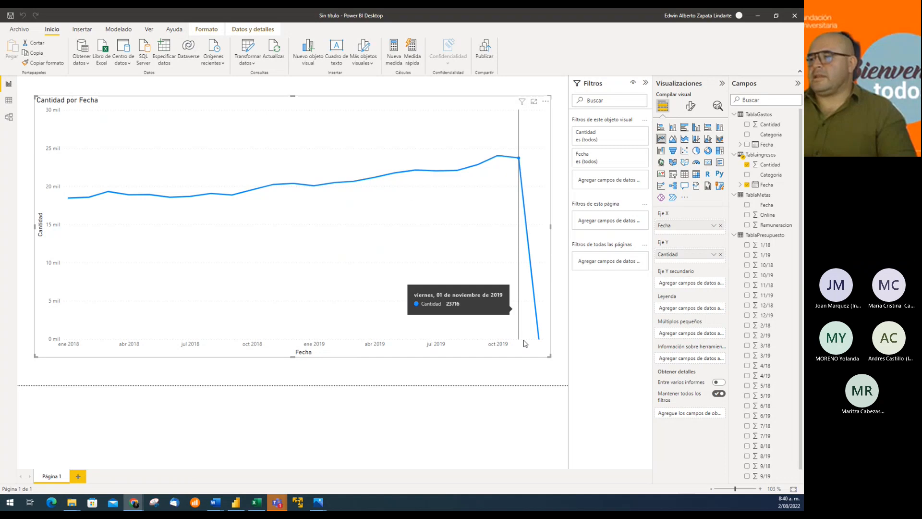
{"action": "mouse_move", "coordinate": [539, 339]}
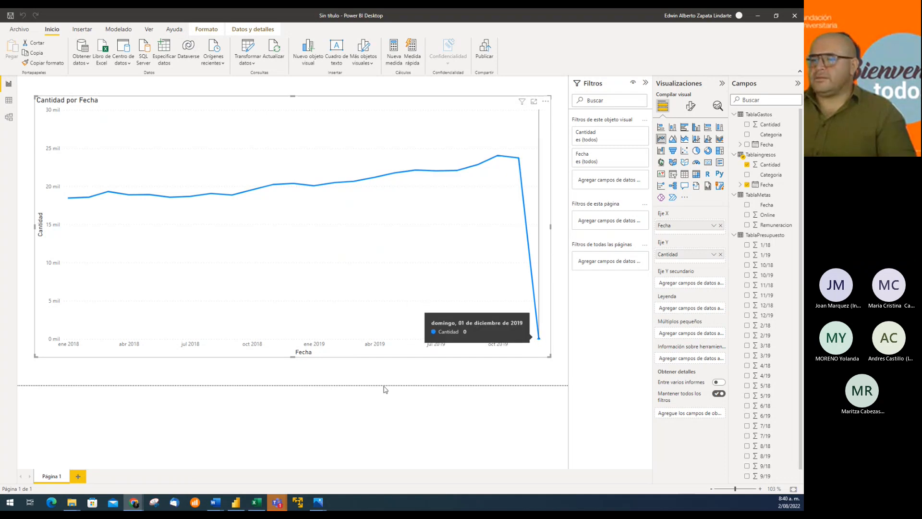
Step: In Excel, move 10078 and 13888 from E4:E5 into the Cantidad cells for 1/12/2019
{"action": "left_click", "coordinate": [258, 504]}
{"action": "left_click", "coordinate": [150, 157]}
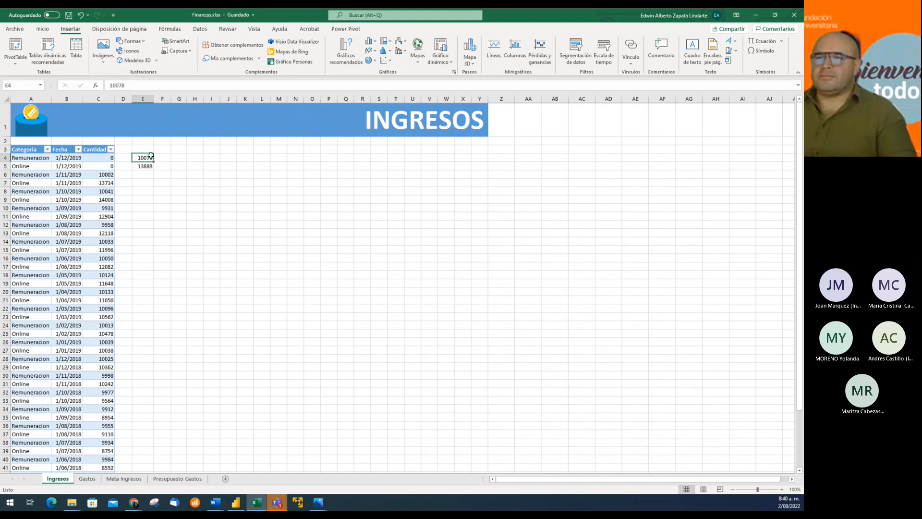
{"action": "left_click_drag", "start_coordinate": [144, 156], "coordinate": [145, 166]}
{"action": "key", "text": "ctrl+c"}
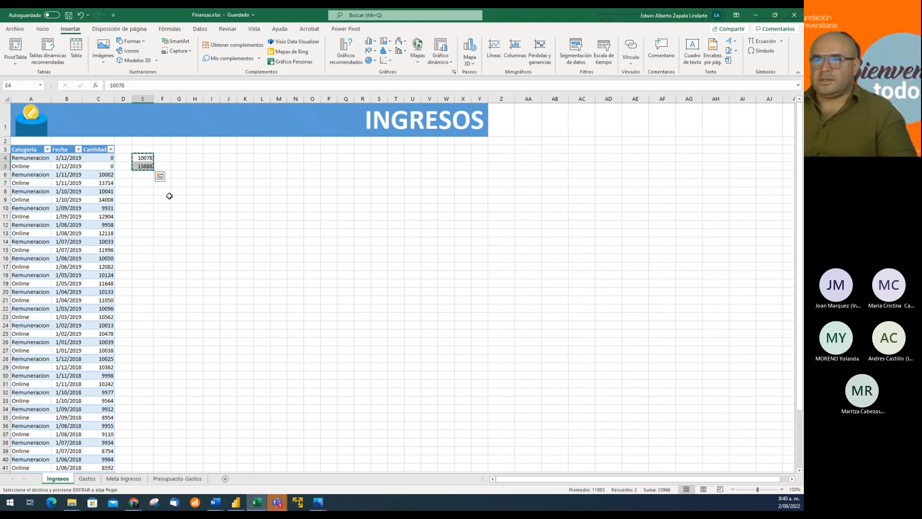
{"action": "left_click", "coordinate": [107, 160]}
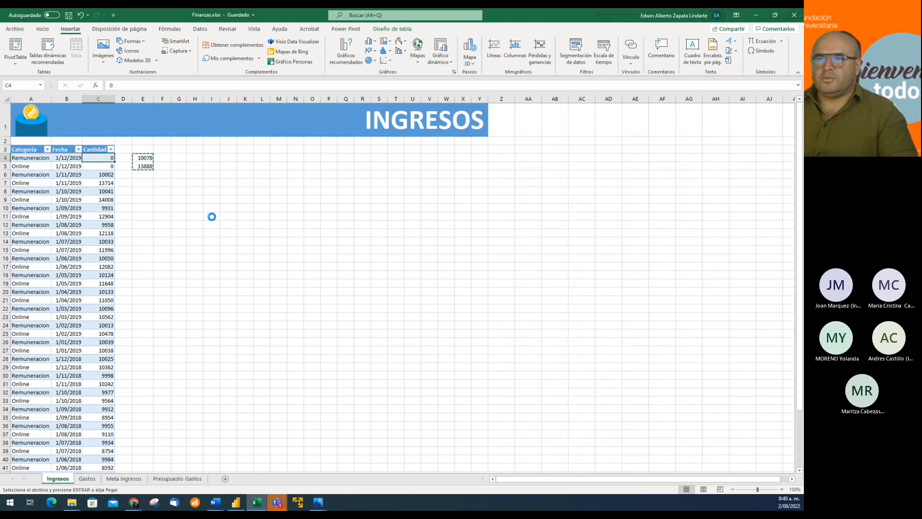
{"action": "key", "text": "ctrl+v"}
{"action": "left_click", "coordinate": [101, 177]}
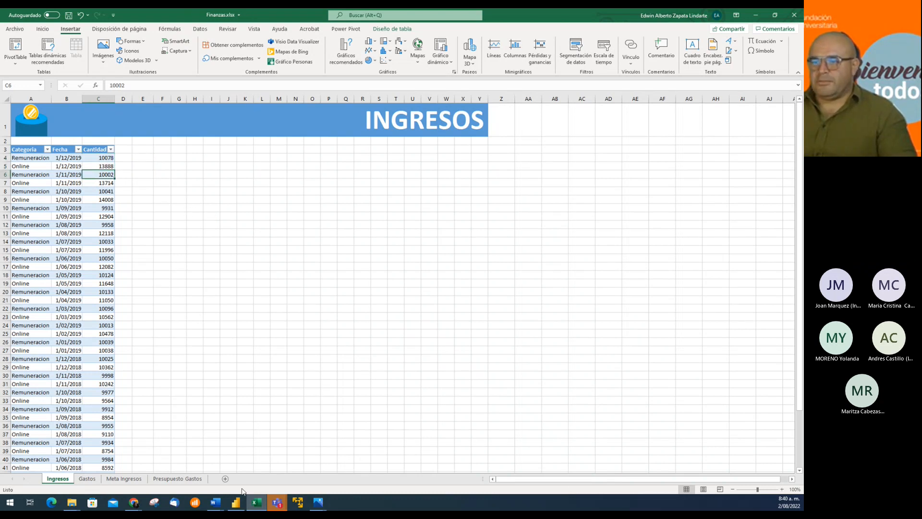
Step: Save Finanzas.xlsx with the December 2019 amounts and refresh the Power BI Desktop report from it
{"action": "left_click", "coordinate": [235, 504]}
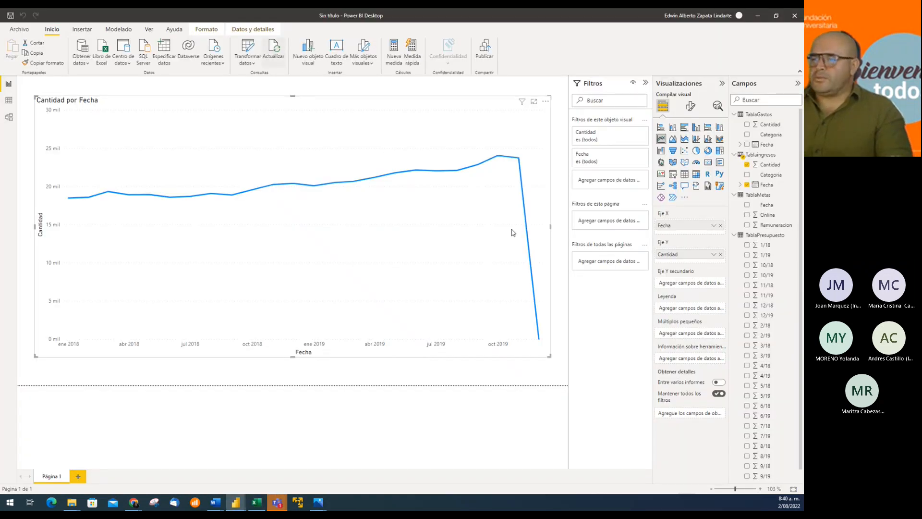
{"action": "key", "text": "Return"}
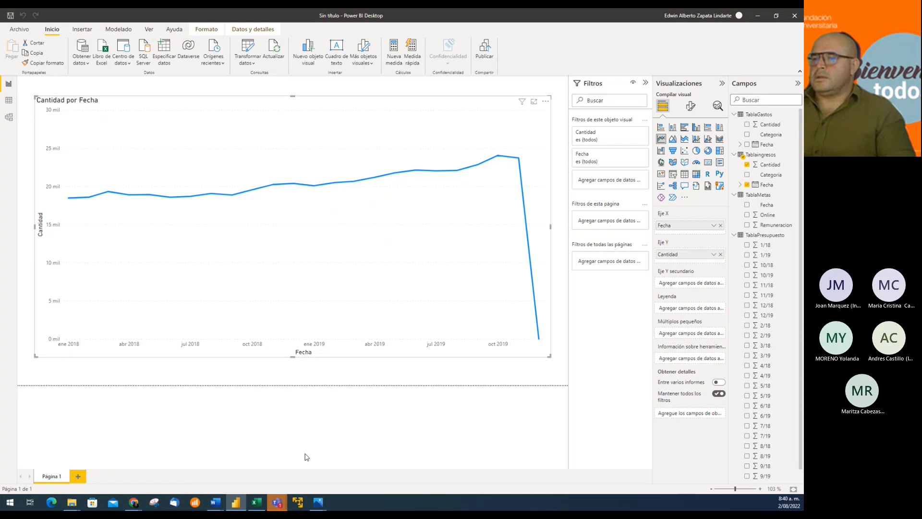
{"action": "left_click", "coordinate": [256, 502]}
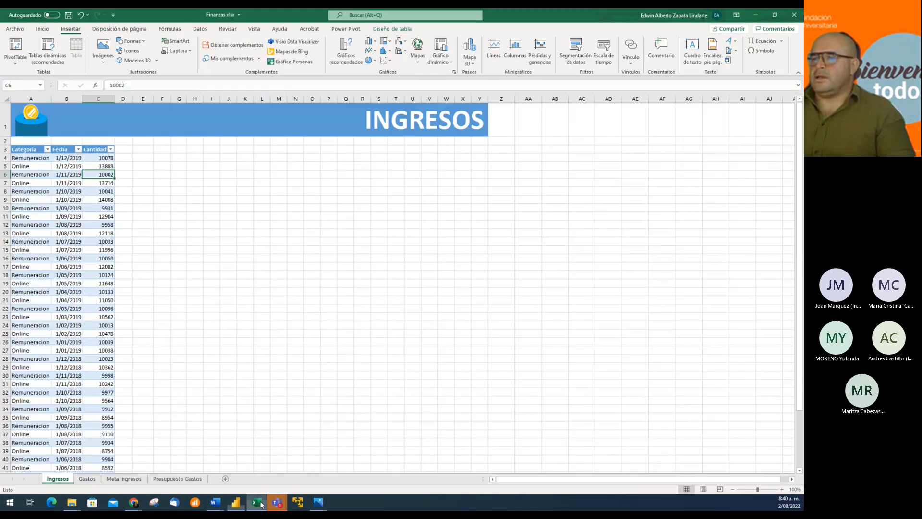
{"action": "left_click", "coordinate": [68, 15]}
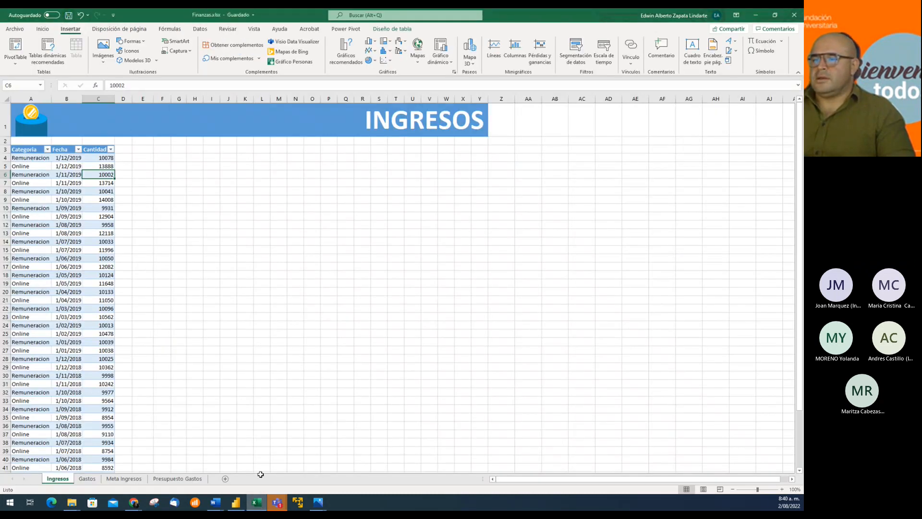
{"action": "left_click", "coordinate": [235, 502]}
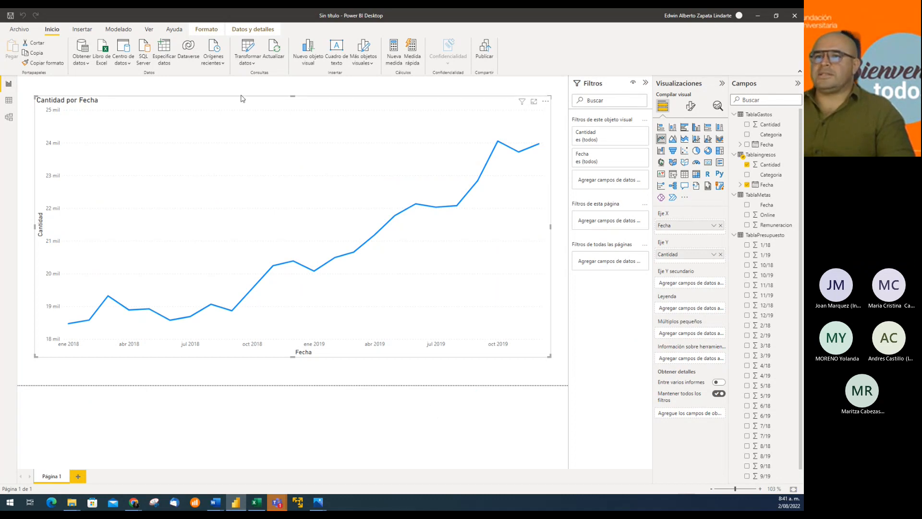
Step: Check the latest Cantidad records of Tablaingresos in the data view and return to the report chart
{"action": "left_click", "coordinate": [8, 101]}
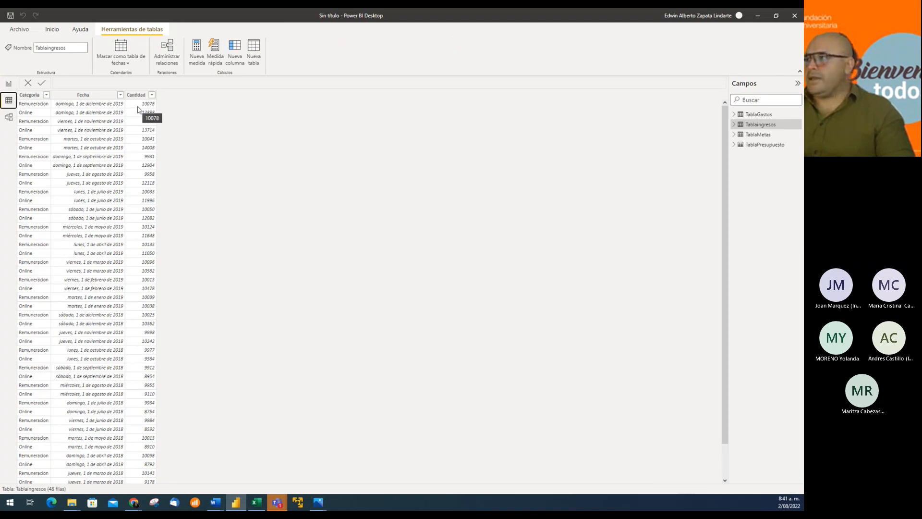
{"action": "left_click", "coordinate": [8, 84]}
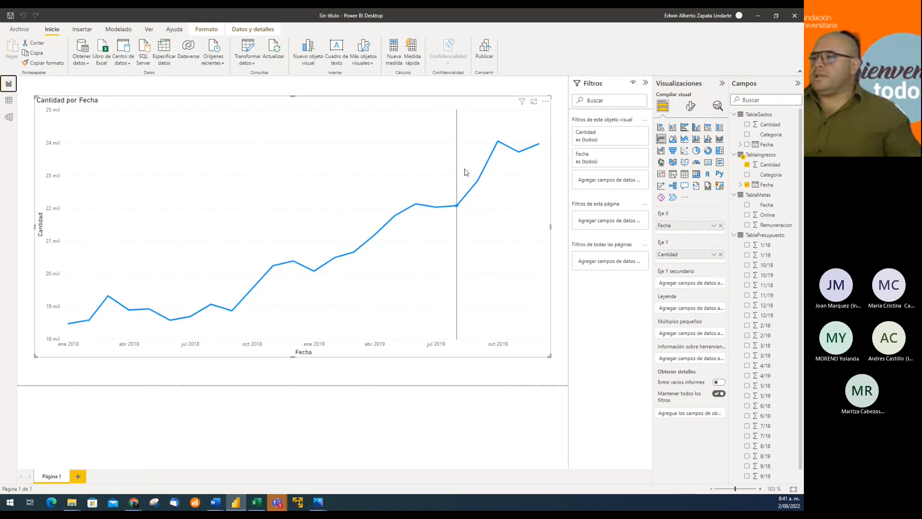
Step: Switch to Excel and close the Finanzas.xlsx workbook, bringing up its Proyecto 4 original folder in File Explorer
{"action": "left_click", "coordinate": [255, 503]}
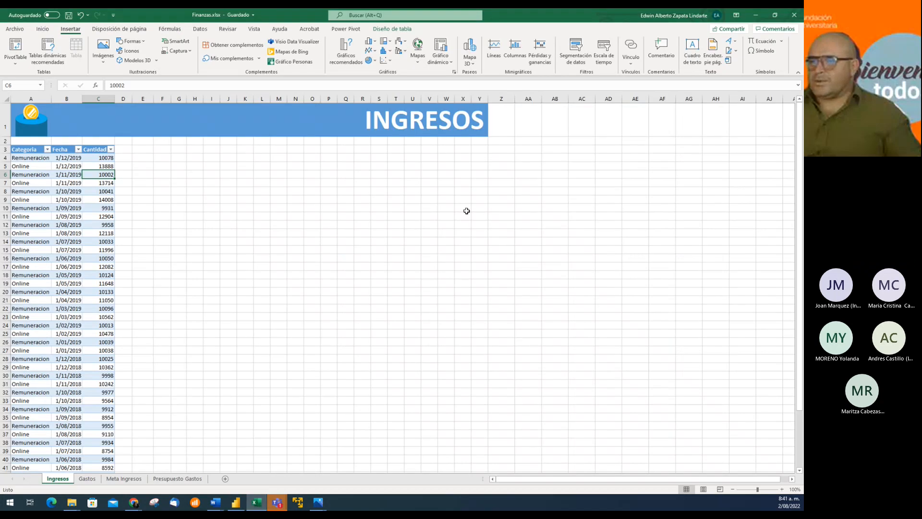
{"action": "left_click", "coordinate": [168, 200]}
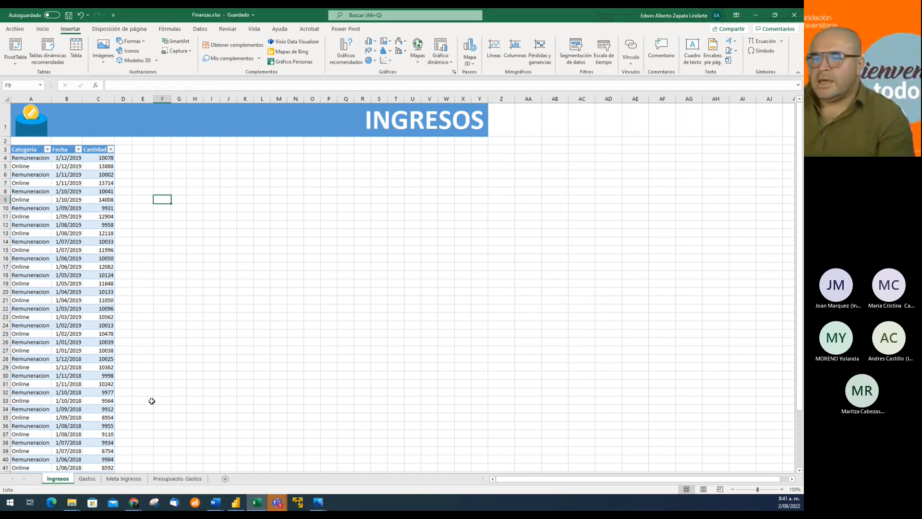
{"action": "left_click", "coordinate": [70, 505]}
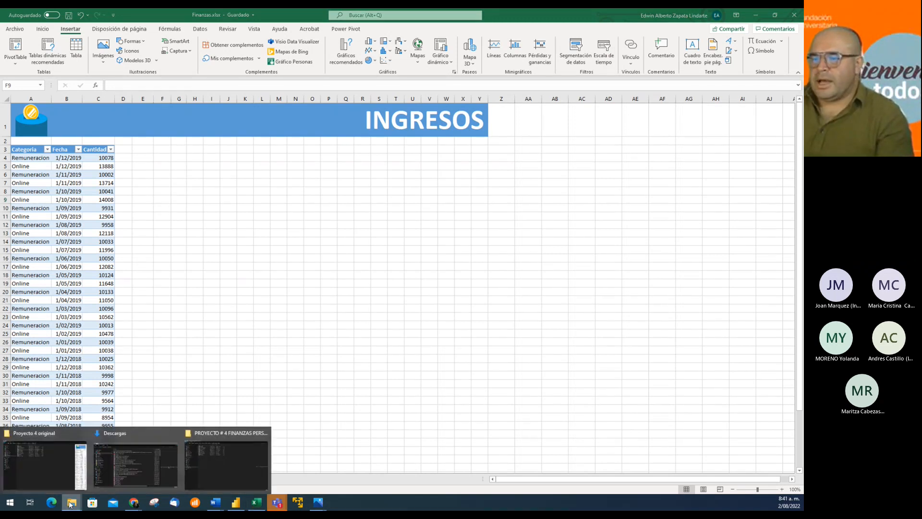
{"action": "left_click", "coordinate": [30, 458]}
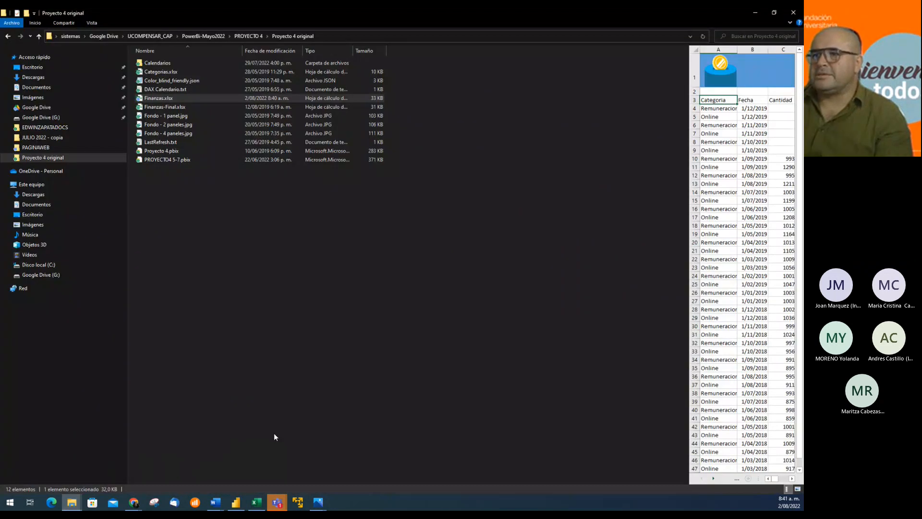
{"action": "left_click", "coordinate": [233, 241]}
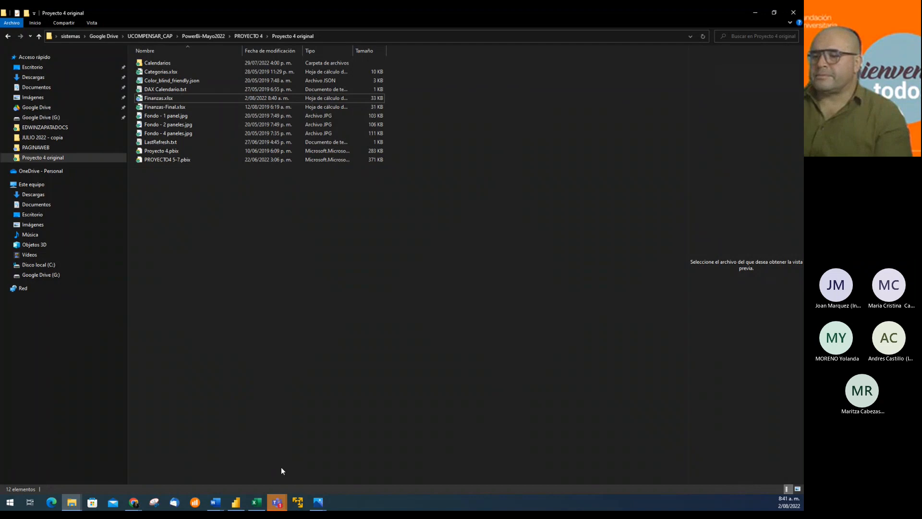
{"action": "left_click", "coordinate": [256, 501]}
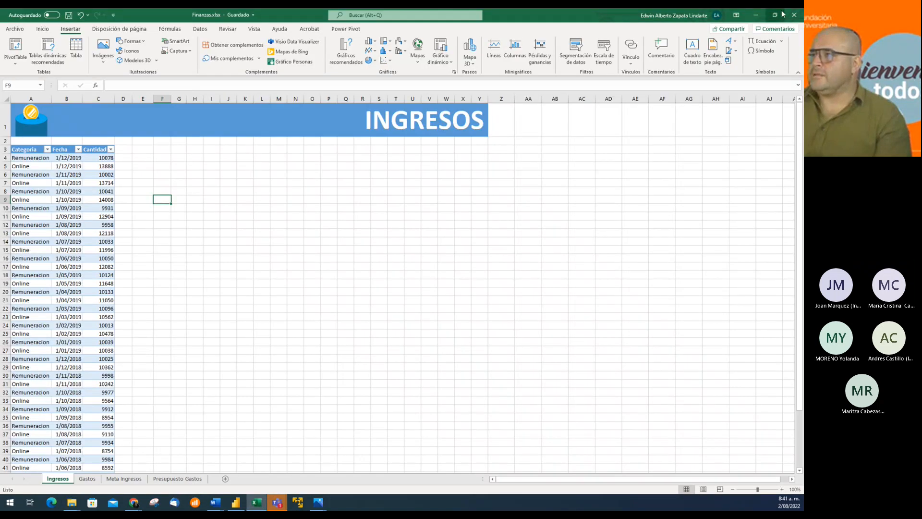
{"action": "left_click", "coordinate": [793, 17]}
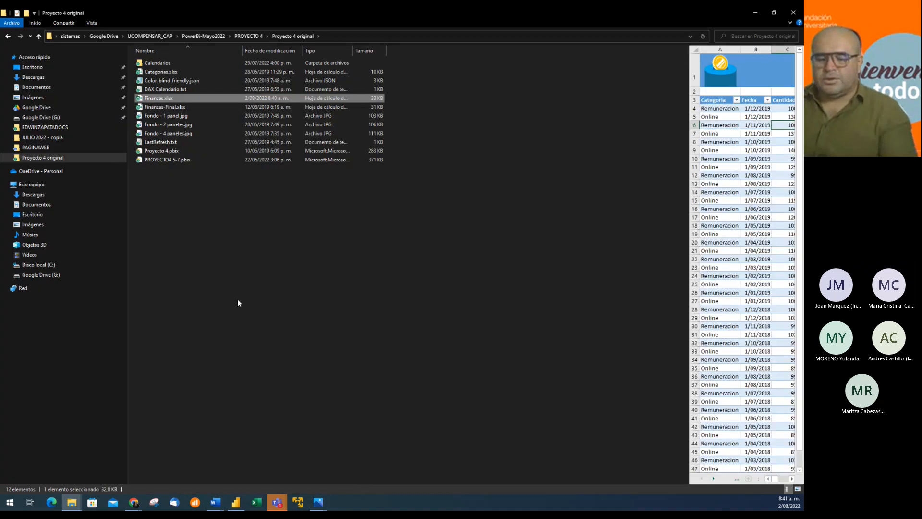
Step: Rename the file Finanzas.xlsx in the Proyecto 4 original folder as Finanzas_1.xlsx
{"action": "key", "text": "F2"}
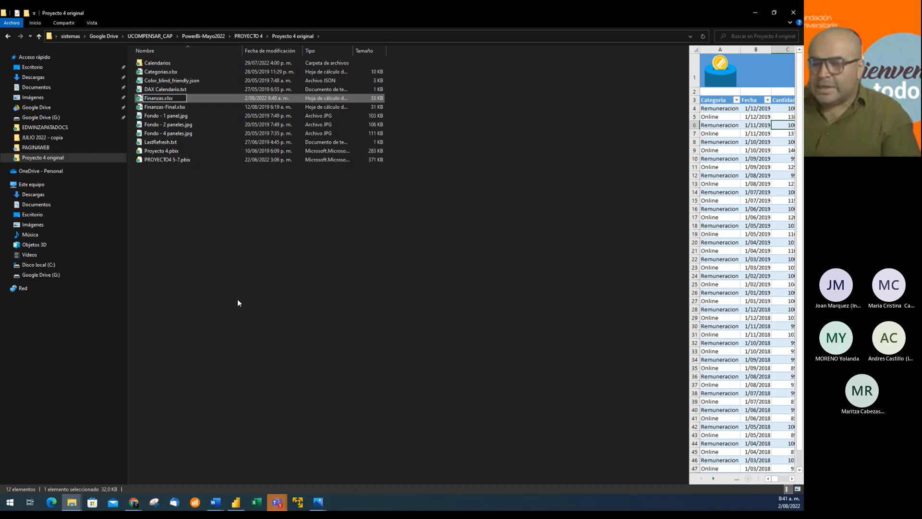
{"action": "type", "text": "_1"}
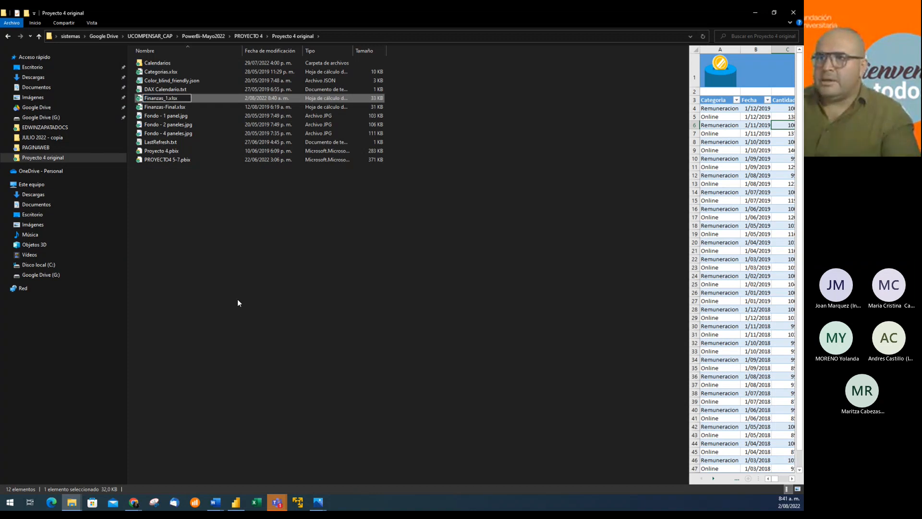
{"action": "key", "text": "Return"}
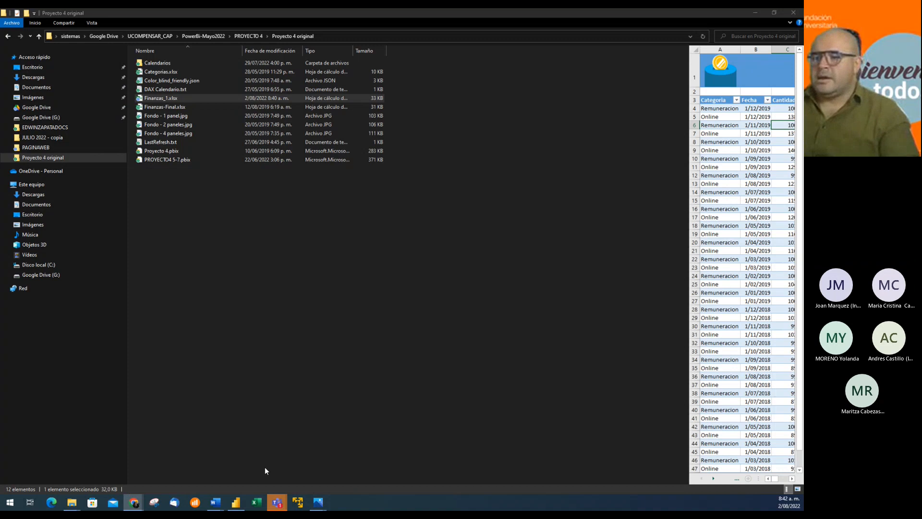
Step: Try to refresh the report in Power BI Desktop, review the refresh report, and compare it with the file name in File Explorer
{"action": "left_click", "coordinate": [238, 503]}
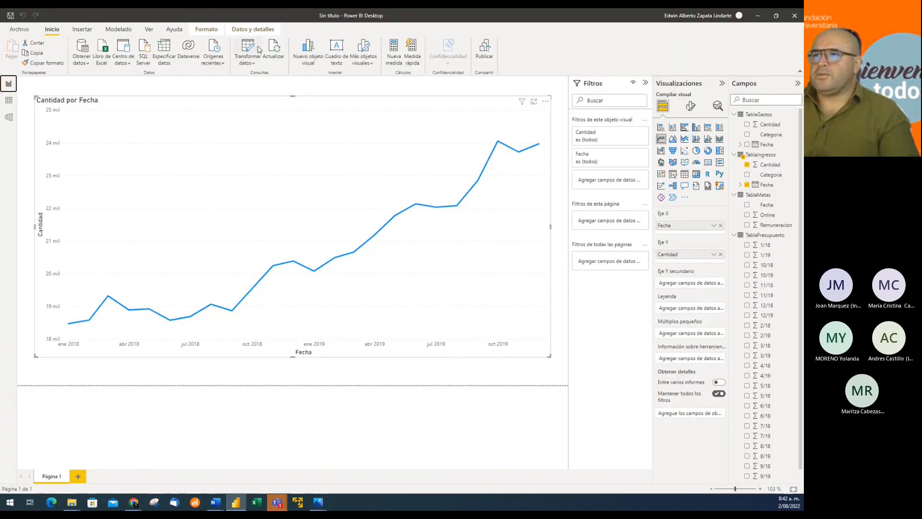
{"action": "left_click", "coordinate": [274, 54]}
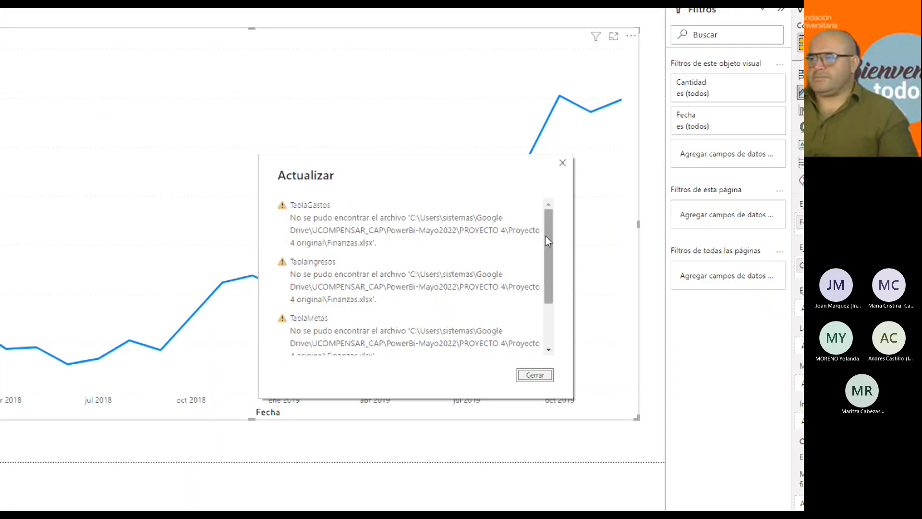
{"action": "left_click_drag", "start_coordinate": [545, 235], "coordinate": [553, 202]}
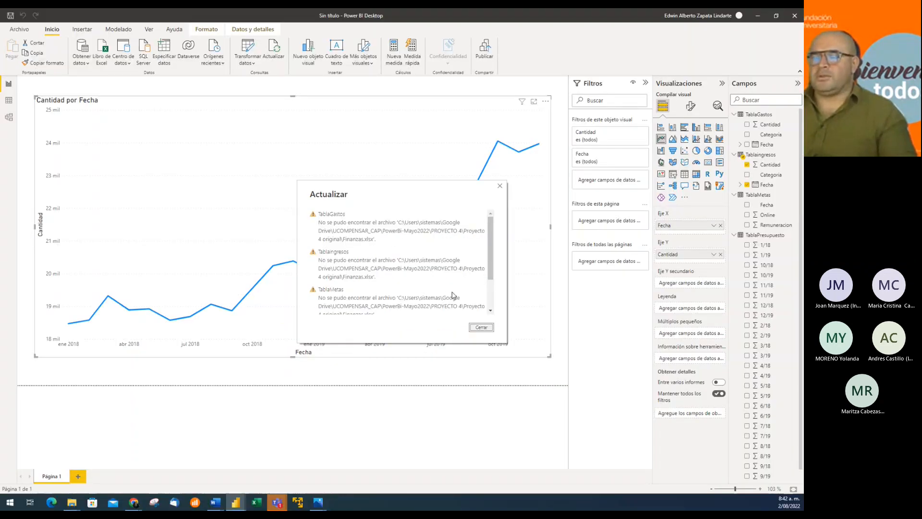
{"action": "left_click", "coordinate": [482, 327]}
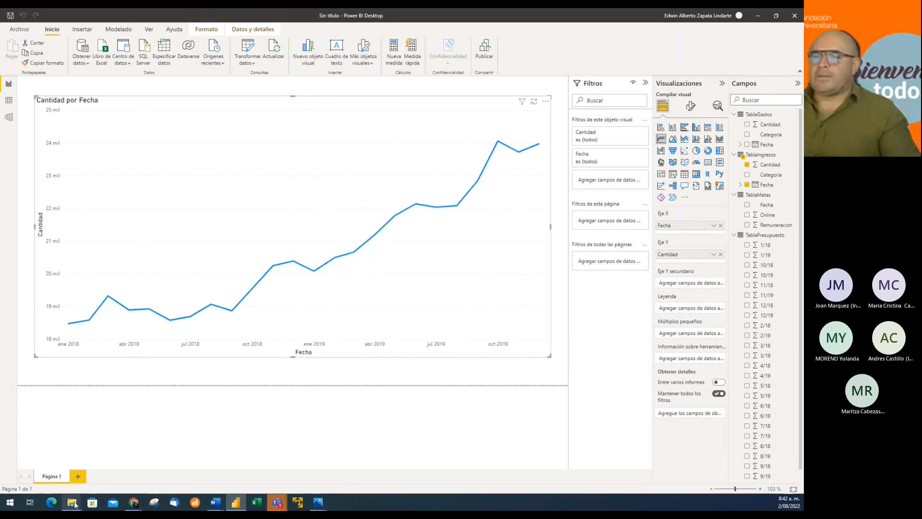
{"action": "mouse_move", "coordinate": [72, 503]}
{"action": "left_click", "coordinate": [62, 460]}
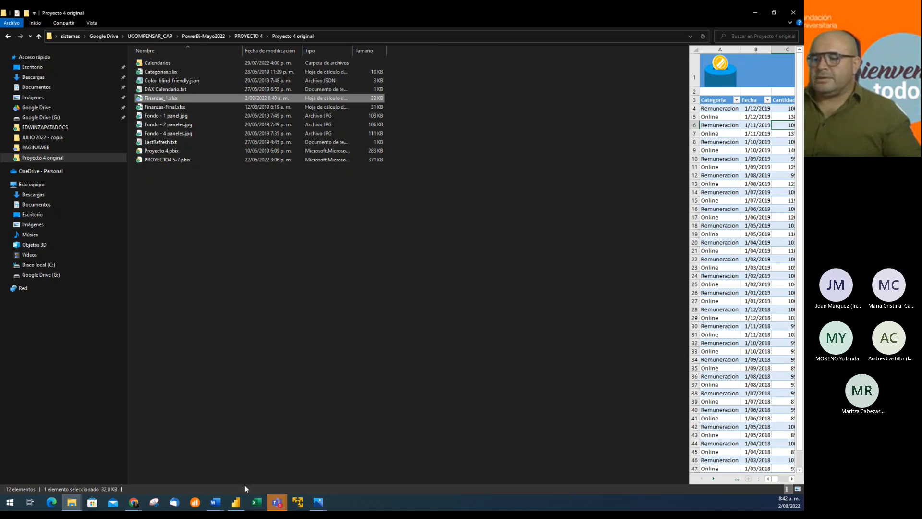
{"action": "left_click", "coordinate": [236, 501]}
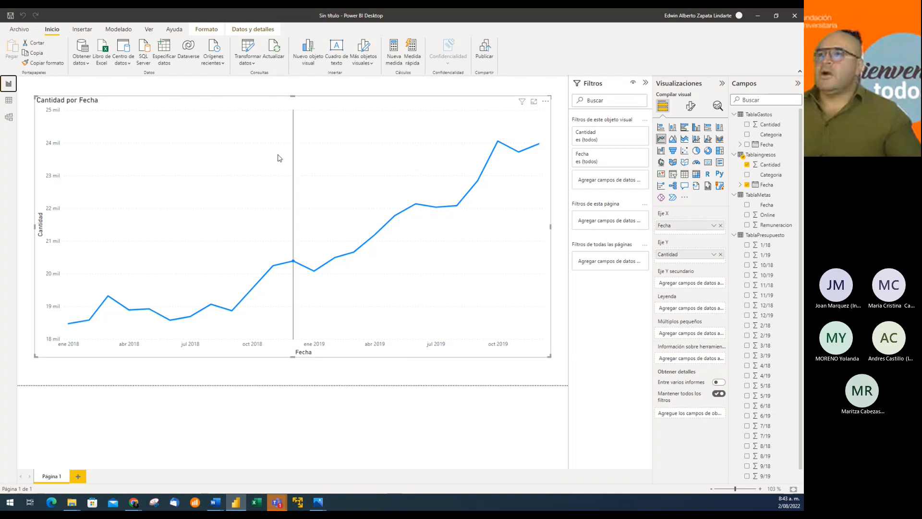
{"action": "left_click", "coordinate": [250, 64]}
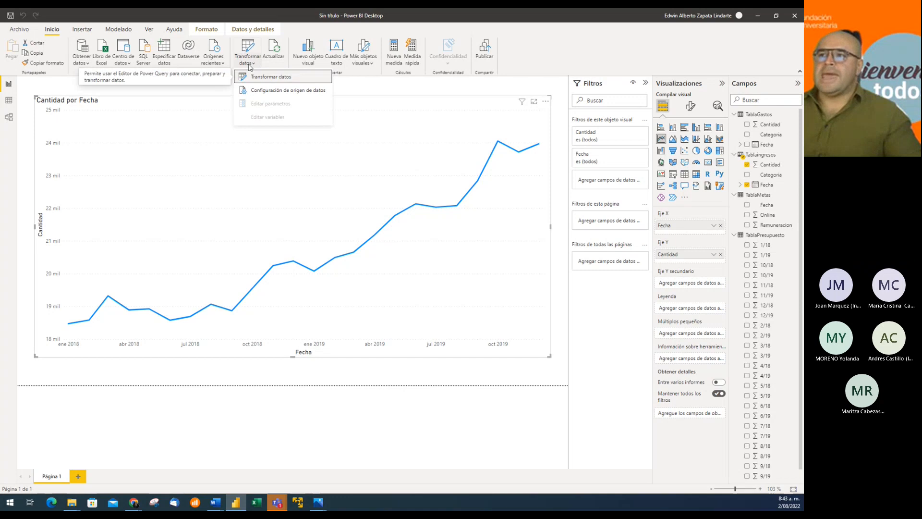
{"action": "left_click", "coordinate": [281, 91]}
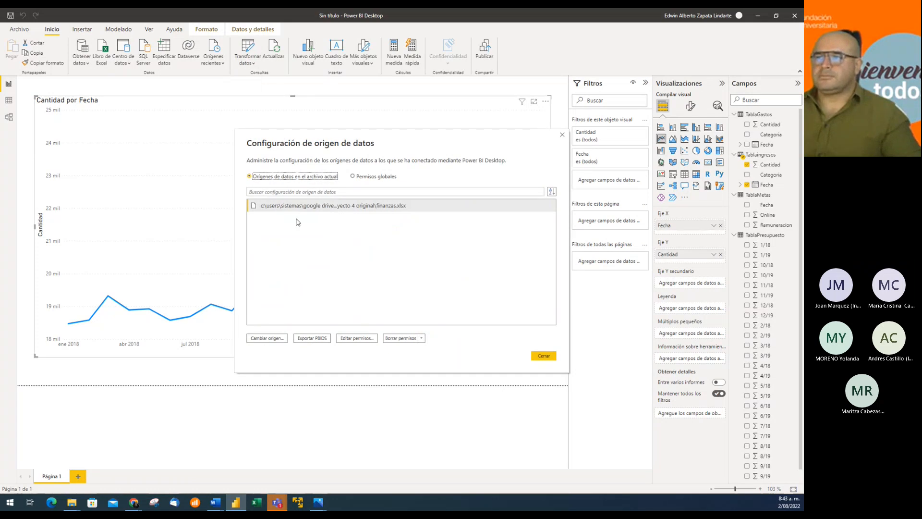
{"action": "left_click", "coordinate": [543, 355]}
Step: Change the report's data source from Finanzas.xlsx to Finanzas_1.xlsx in the Proyecto 4 original folder and apply the pending query changes
{"action": "left_click", "coordinate": [247, 67]}
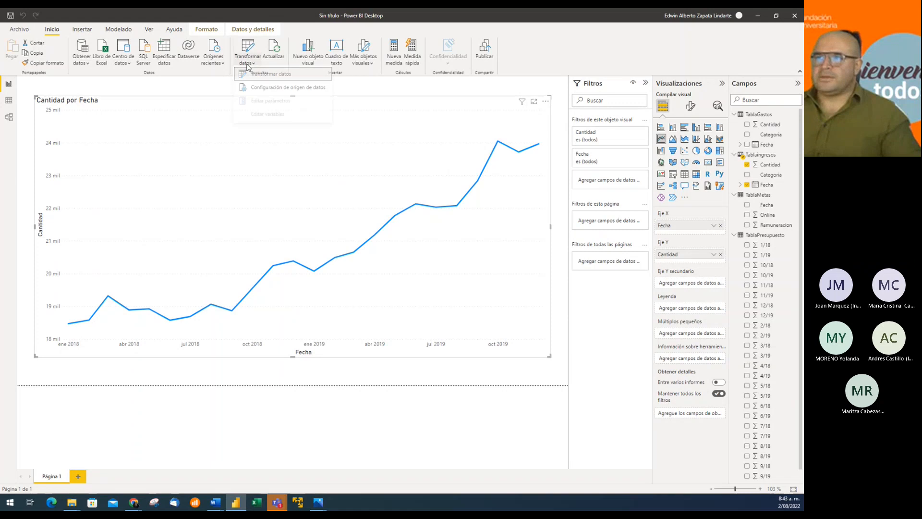
{"action": "left_click", "coordinate": [291, 91]}
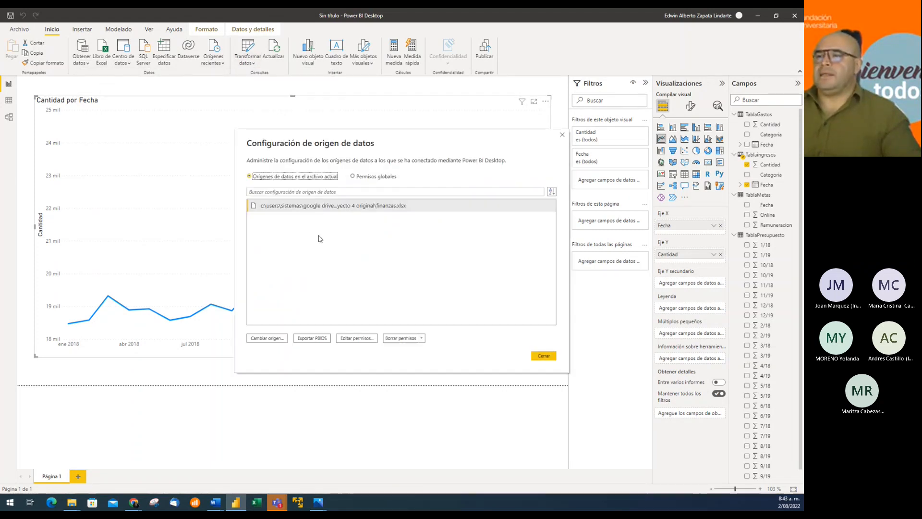
{"action": "left_click", "coordinate": [328, 209]}
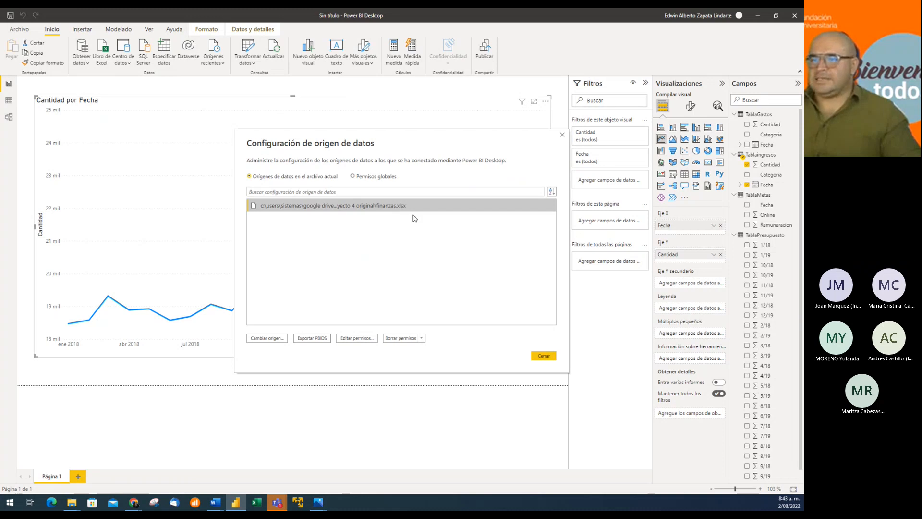
{"action": "left_click", "coordinate": [264, 339]}
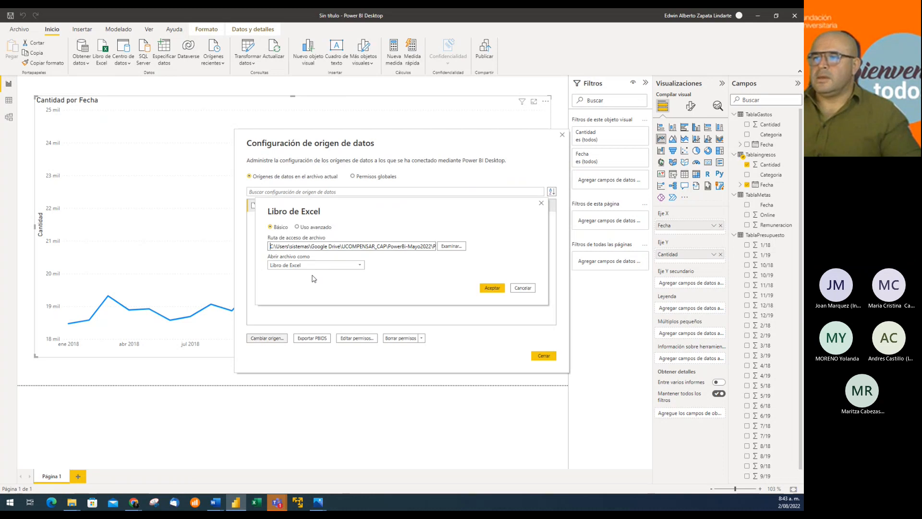
{"action": "left_click", "coordinate": [450, 246]}
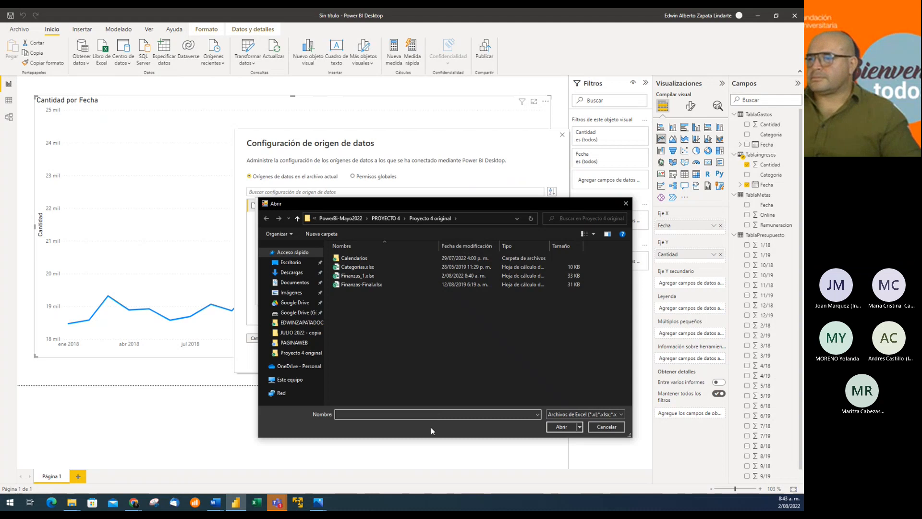
{"action": "left_click", "coordinate": [371, 277]}
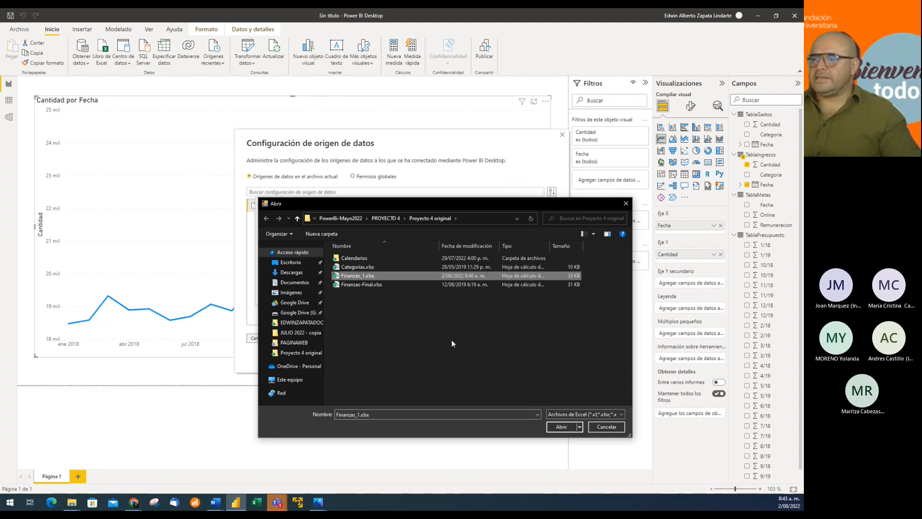
{"action": "left_click", "coordinate": [562, 426]}
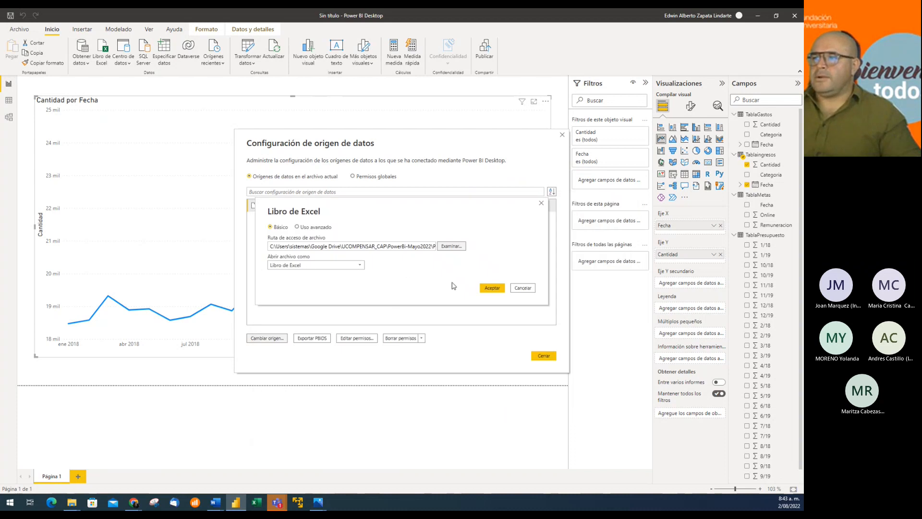
{"action": "left_click", "coordinate": [492, 288]}
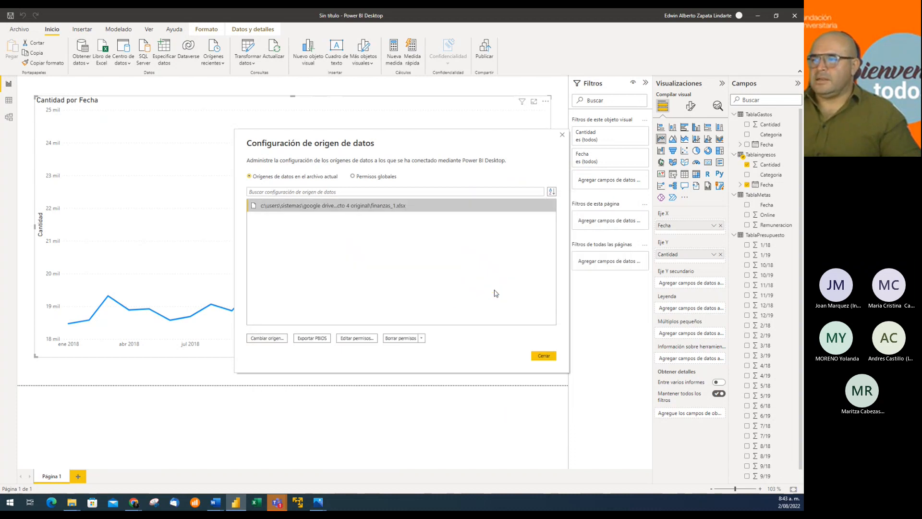
{"action": "left_click", "coordinate": [543, 356]}
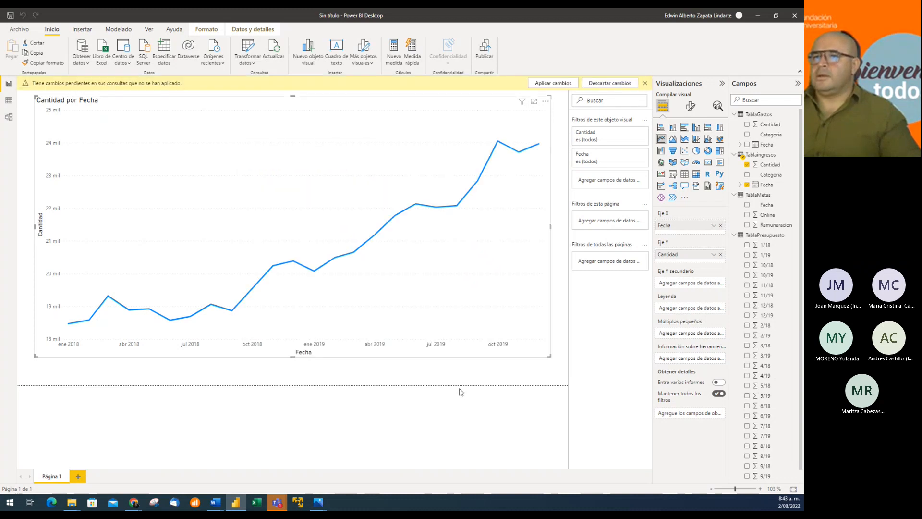
{"action": "left_click", "coordinate": [553, 84]}
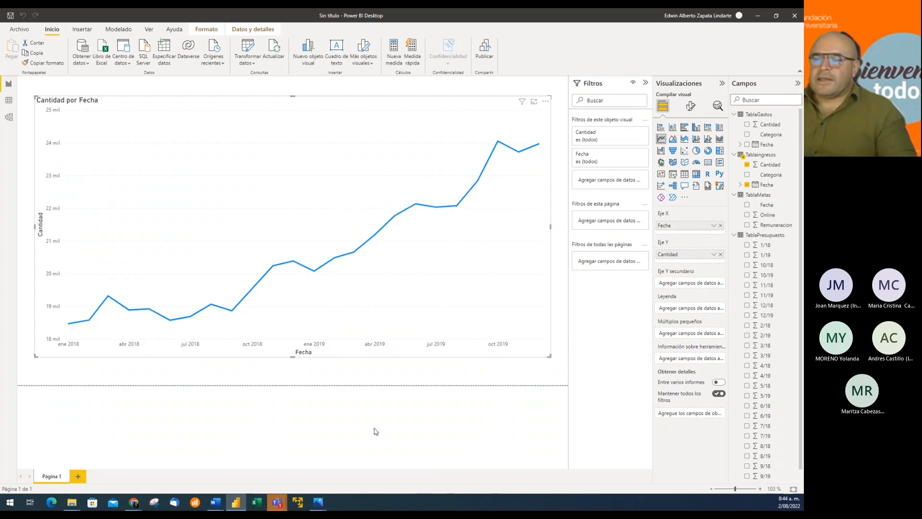
Step: Examine Finanzas_1.xlsx in File Explorer with the preview pane widened and return to Power BI Desktop
{"action": "left_click", "coordinate": [72, 503]}
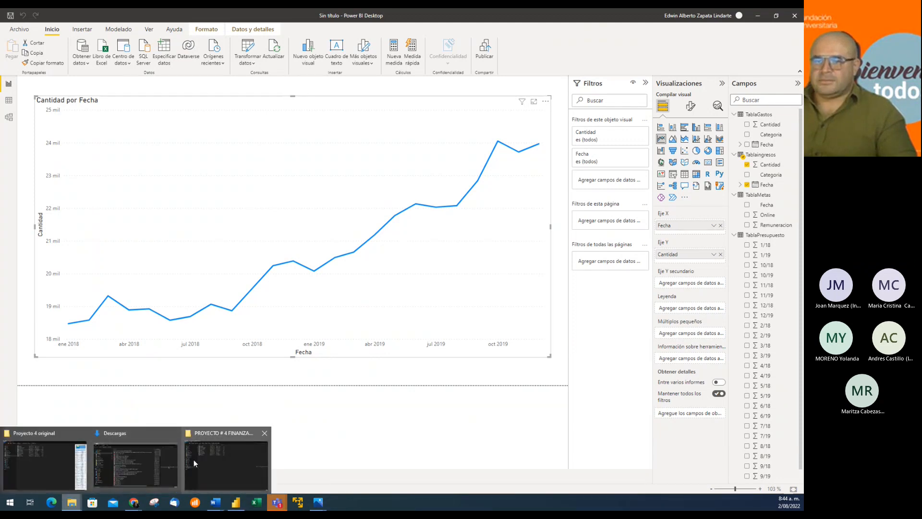
{"action": "left_click", "coordinate": [51, 462]}
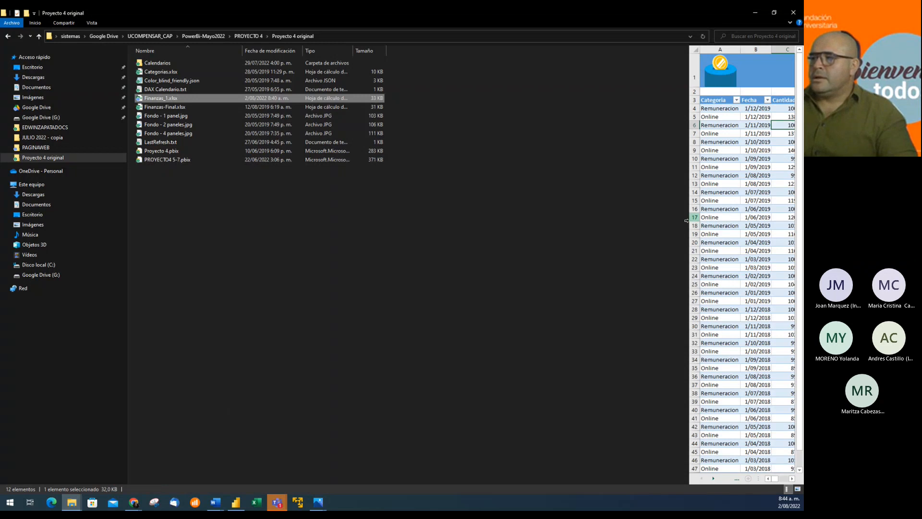
{"action": "left_click_drag", "start_coordinate": [686, 223], "coordinate": [465, 240]}
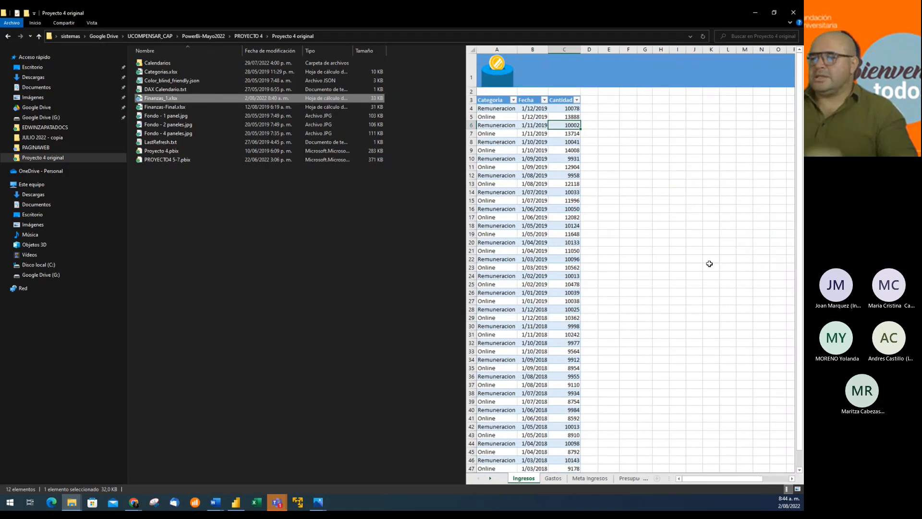
{"action": "left_click", "coordinate": [235, 502]}
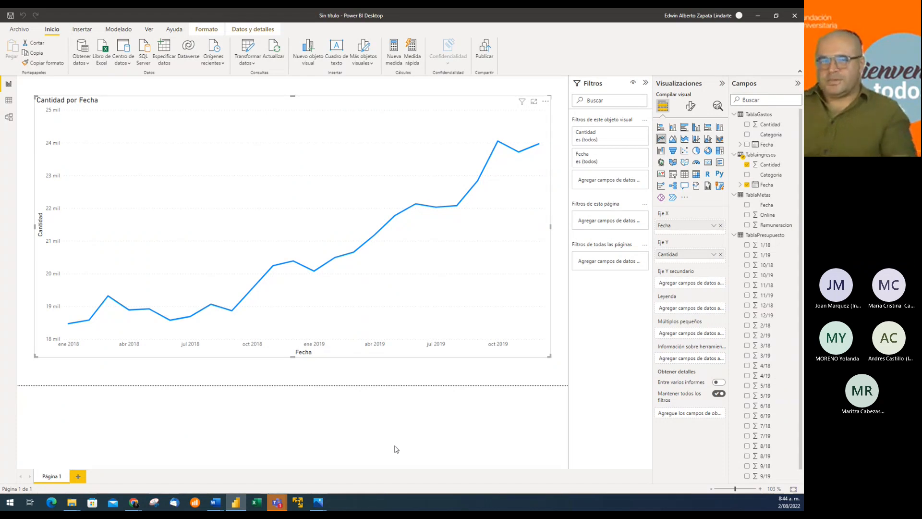
Step: Review the file path in the report's data source settings and close them
{"action": "left_click", "coordinate": [250, 67]}
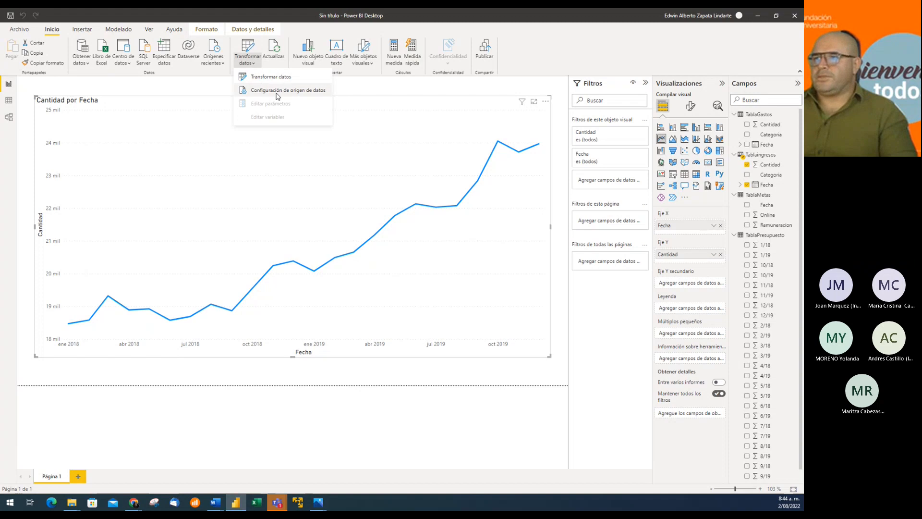
{"action": "left_click", "coordinate": [274, 91]}
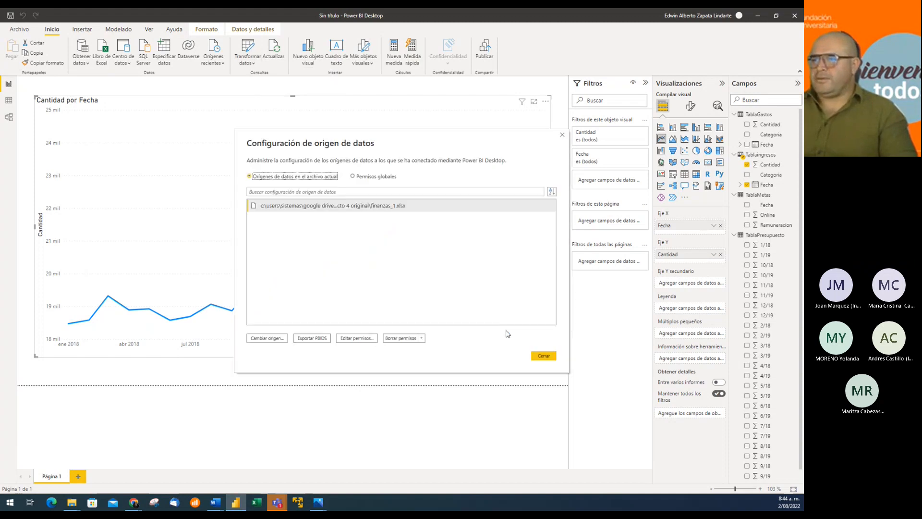
{"action": "left_click", "coordinate": [544, 356]}
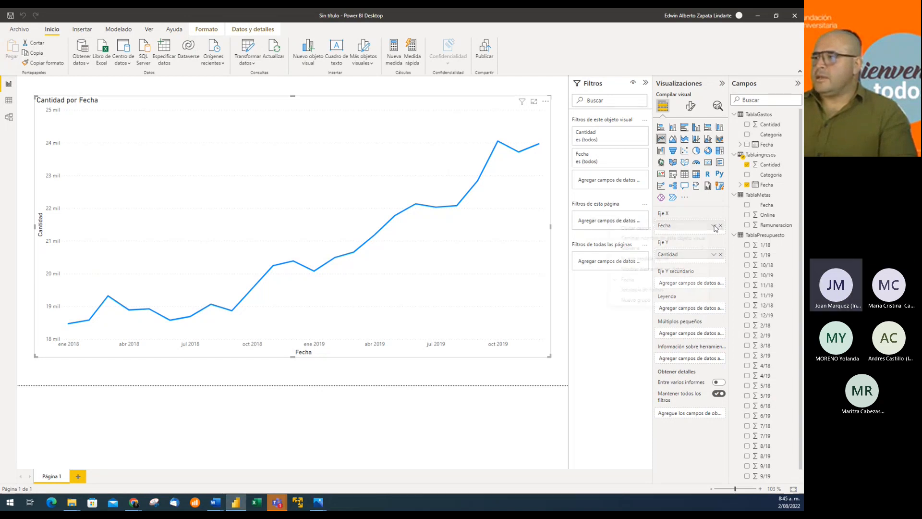
Step: Switch the line chart's X-axis Fecha field to the date hierarchy, check the yearly total, and switch it back to plain Fecha
{"action": "left_click", "coordinate": [714, 226]}
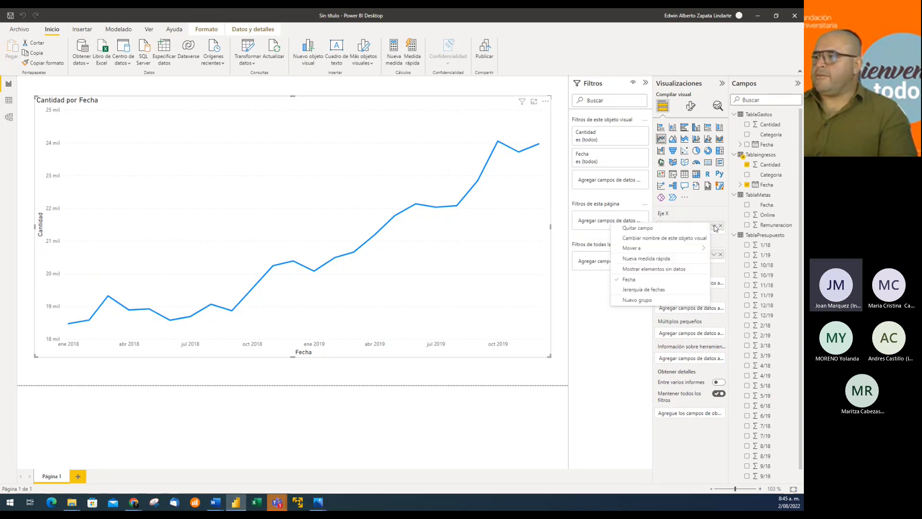
{"action": "left_click", "coordinate": [638, 290]}
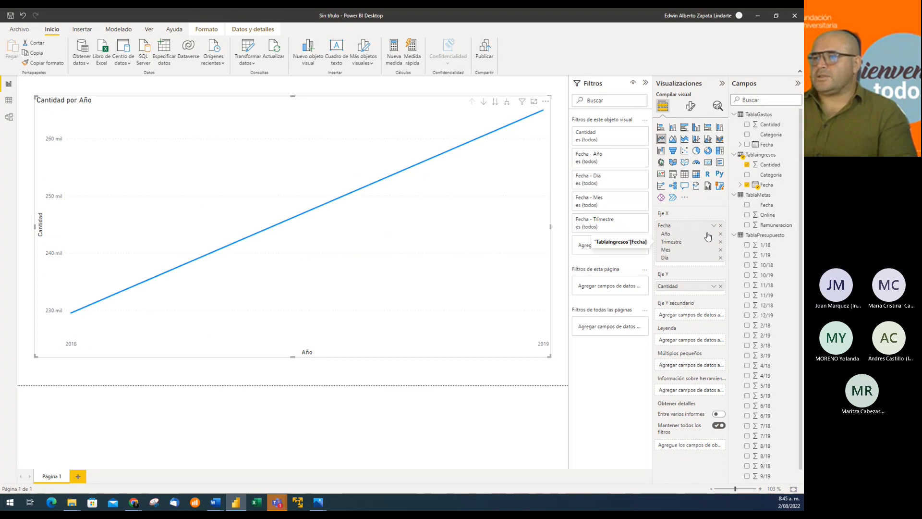
{"action": "mouse_move", "coordinate": [524, 137]}
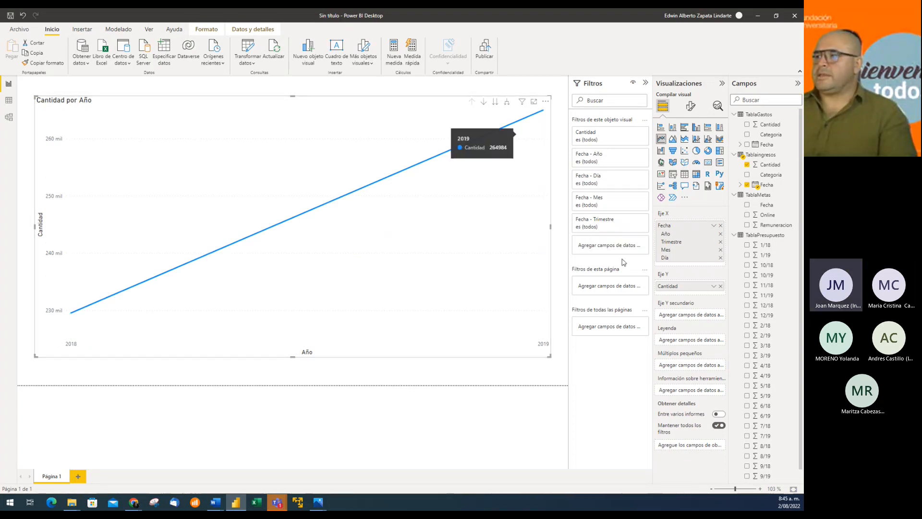
{"action": "left_click", "coordinate": [713, 228]}
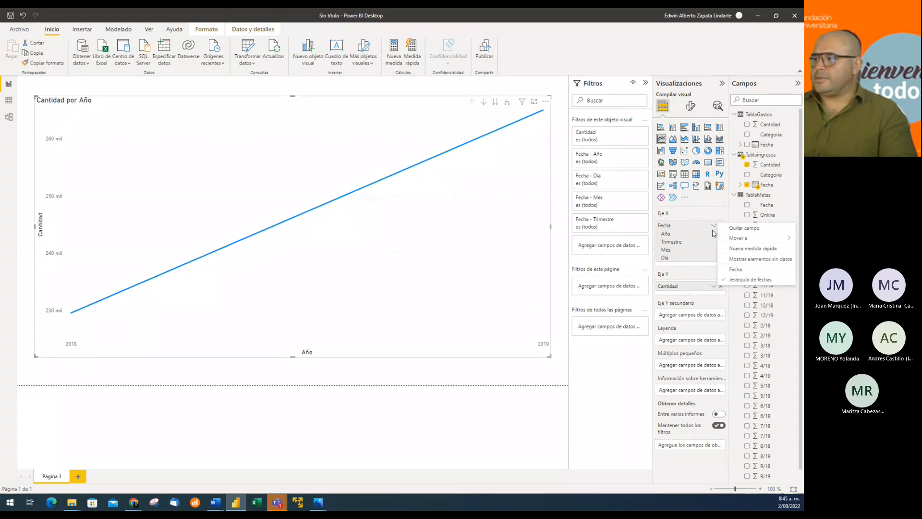
{"action": "left_click", "coordinate": [736, 270]}
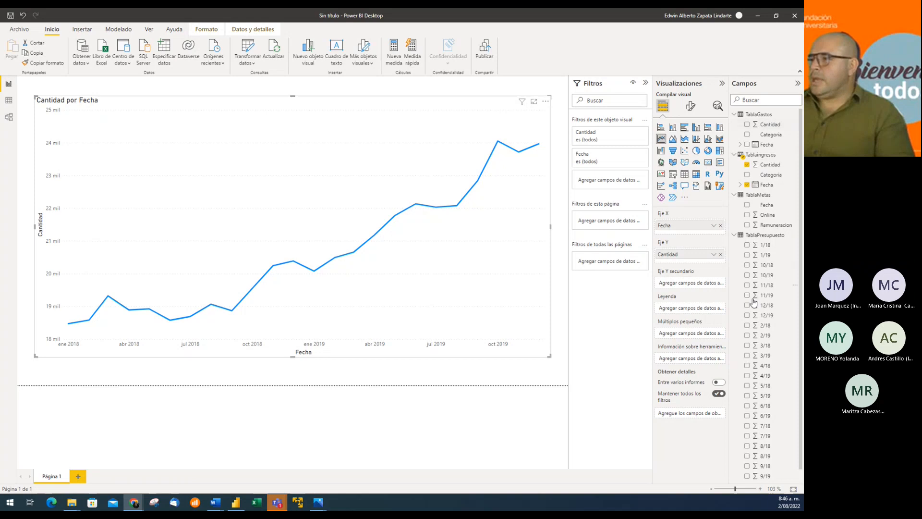
Step: Examine the report's field list and the Tablaingresos records in the data view, and return to the report
{"action": "scroll", "coordinate": [764, 312], "scroll_direction": "down", "scroll_amount": 1}
{"action": "scroll", "coordinate": [763, 312], "scroll_direction": "down", "scroll_amount": 1}
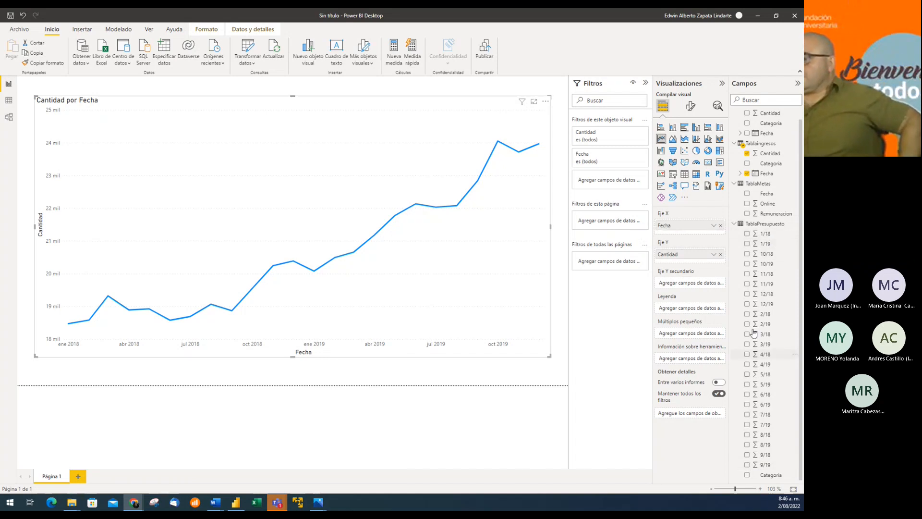
{"action": "left_click", "coordinate": [10, 102]}
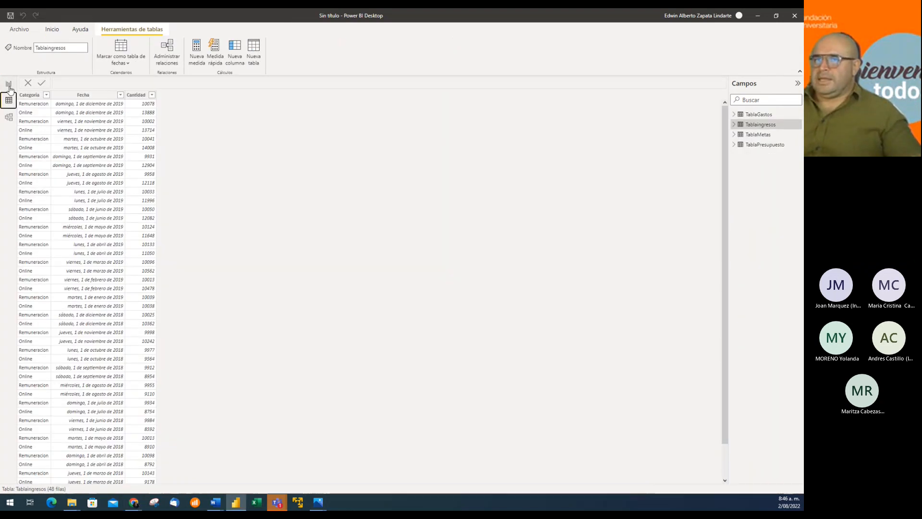
{"action": "left_click", "coordinate": [8, 84]}
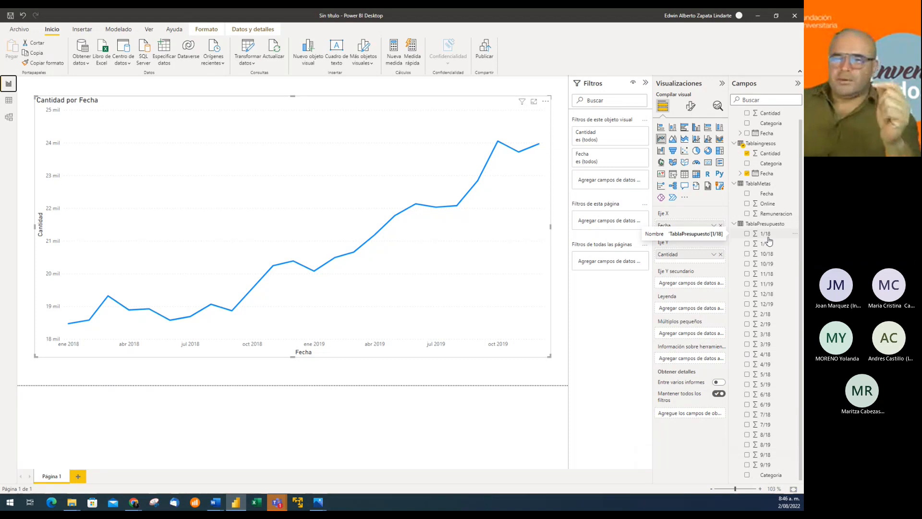
{"action": "key", "text": "alt+Tab"}
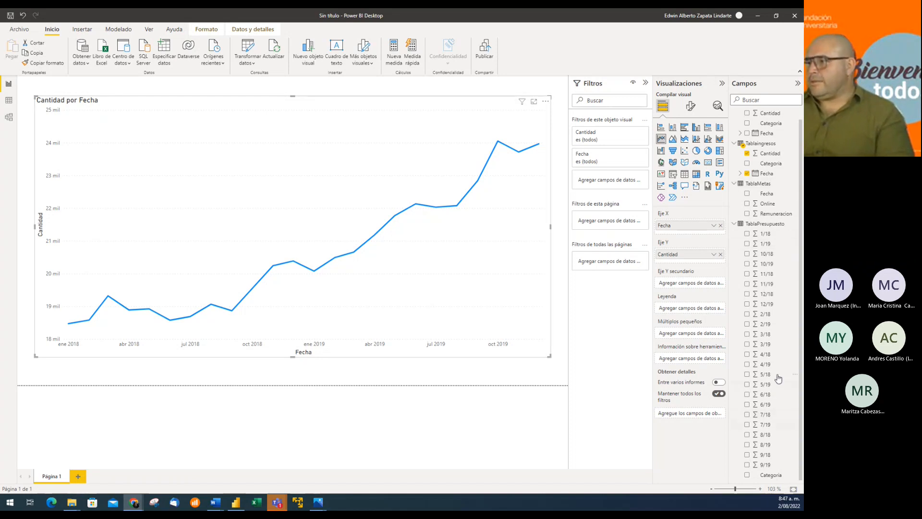
{"action": "scroll", "coordinate": [766, 208], "scroll_direction": "up", "scroll_amount": 1}
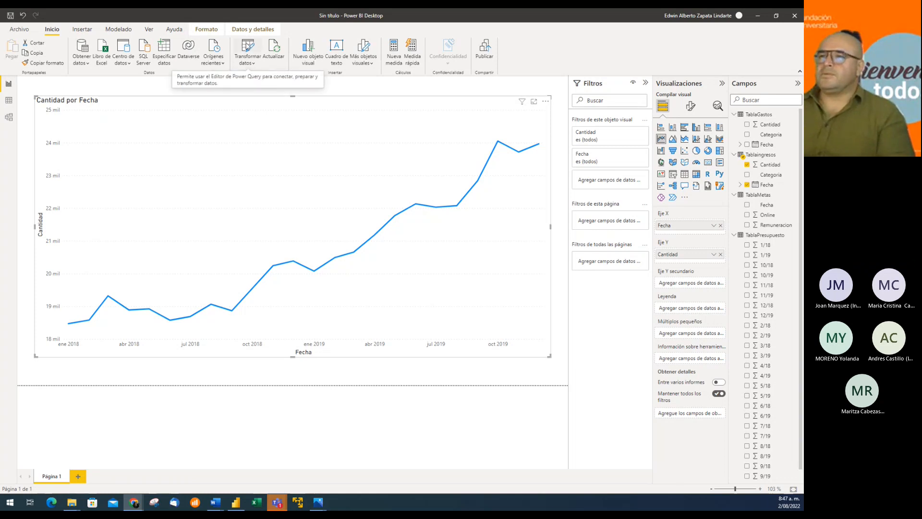
Step: Open the Power Query Editor and review the TablaGastos, Tablaingresos, TablaMetas and TablaPresupuesto queries
{"action": "left_click", "coordinate": [249, 46]}
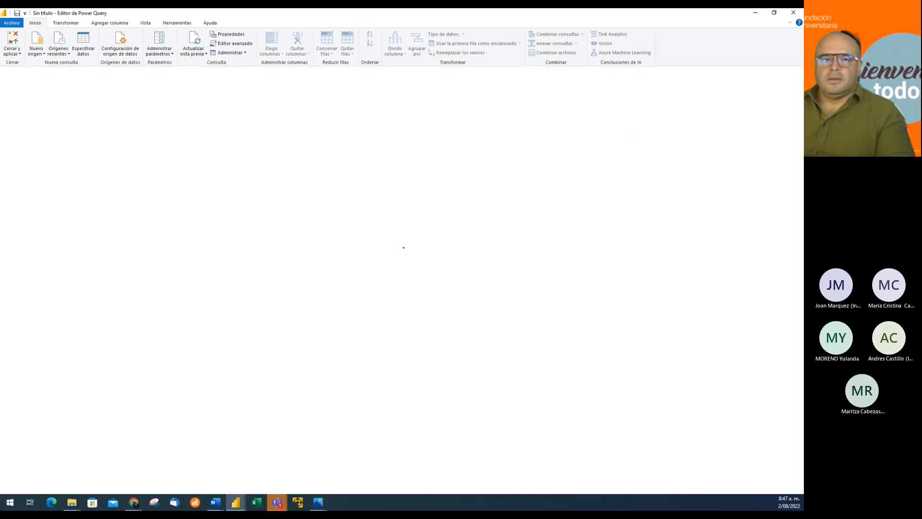
{"action": "left_click", "coordinate": [133, 502]}
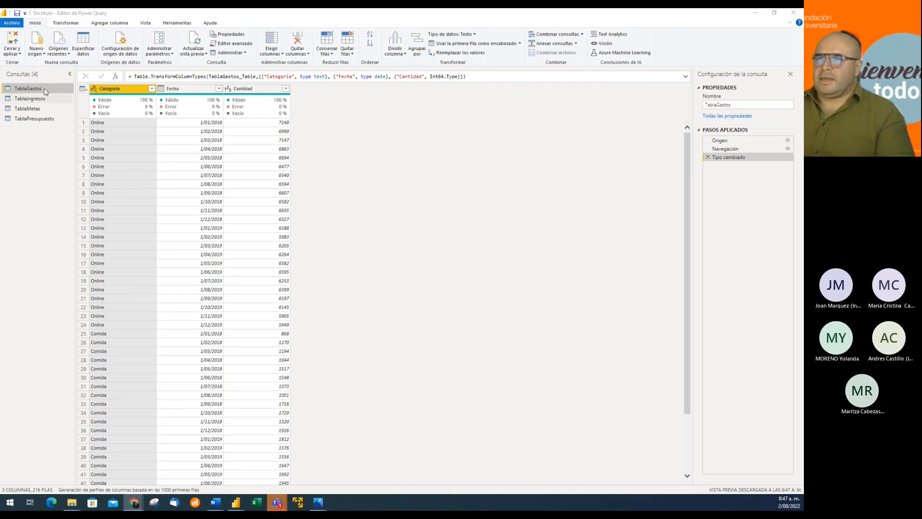
{"action": "left_click", "coordinate": [33, 100]}
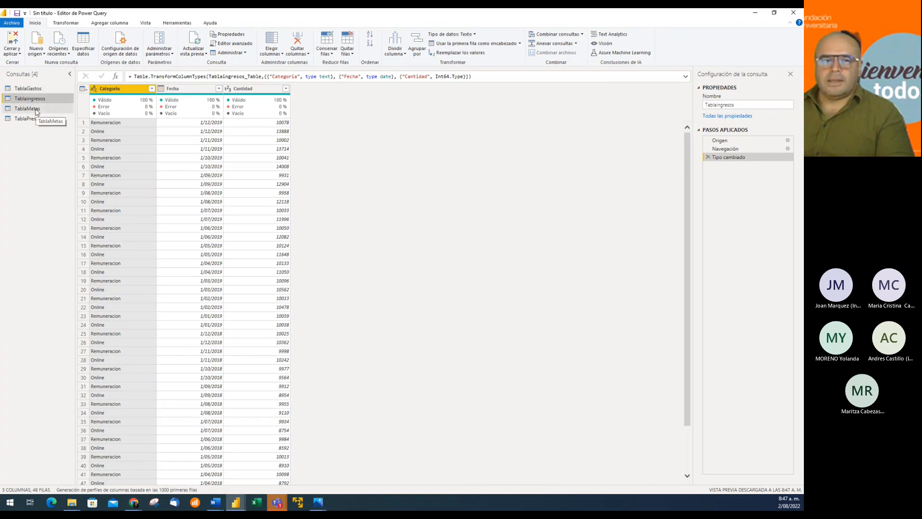
{"action": "left_click", "coordinate": [38, 109]}
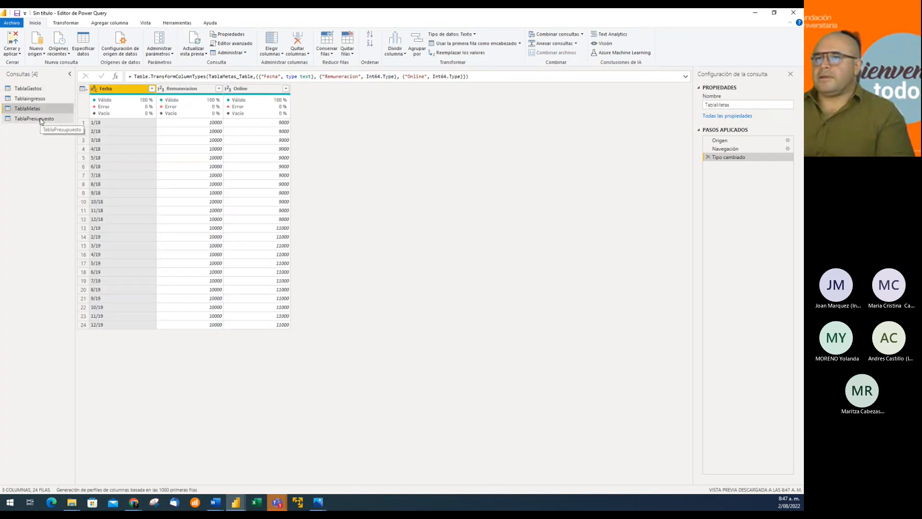
{"action": "left_click", "coordinate": [47, 121]}
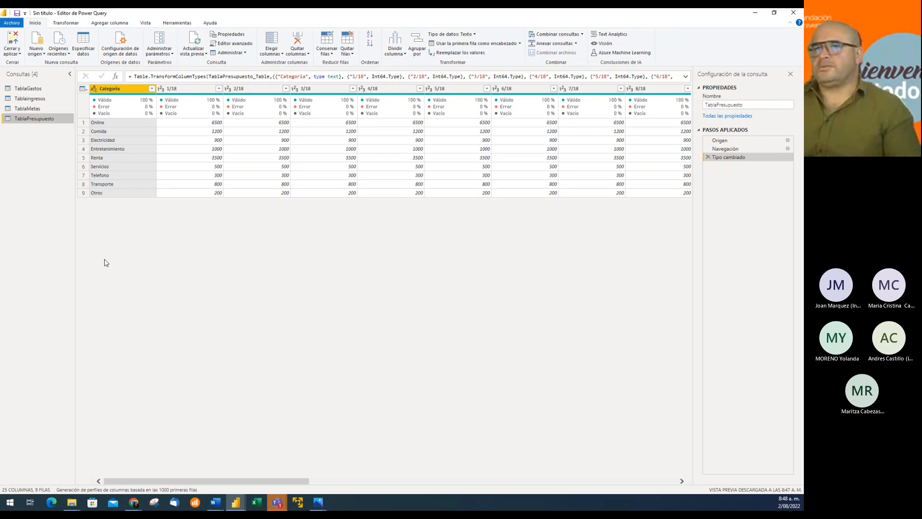
{"action": "left_click", "coordinate": [36, 90]}
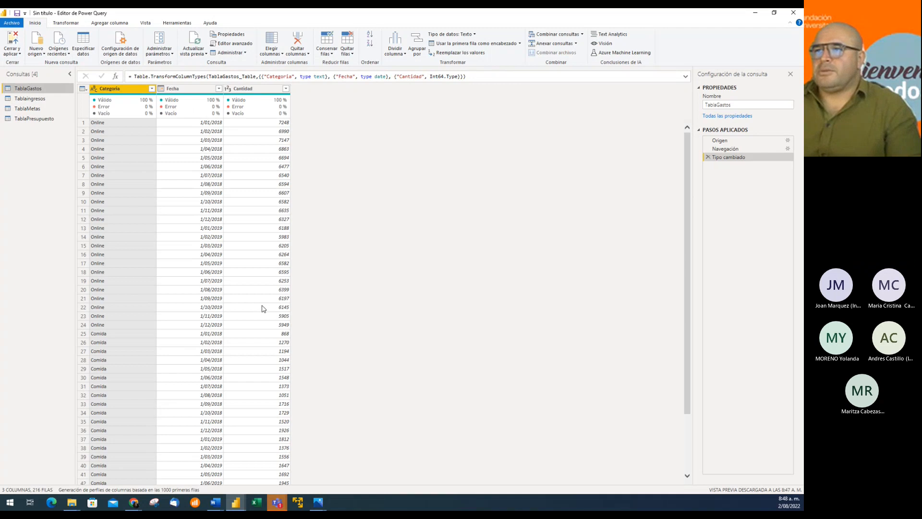
{"action": "left_click", "coordinate": [43, 99]}
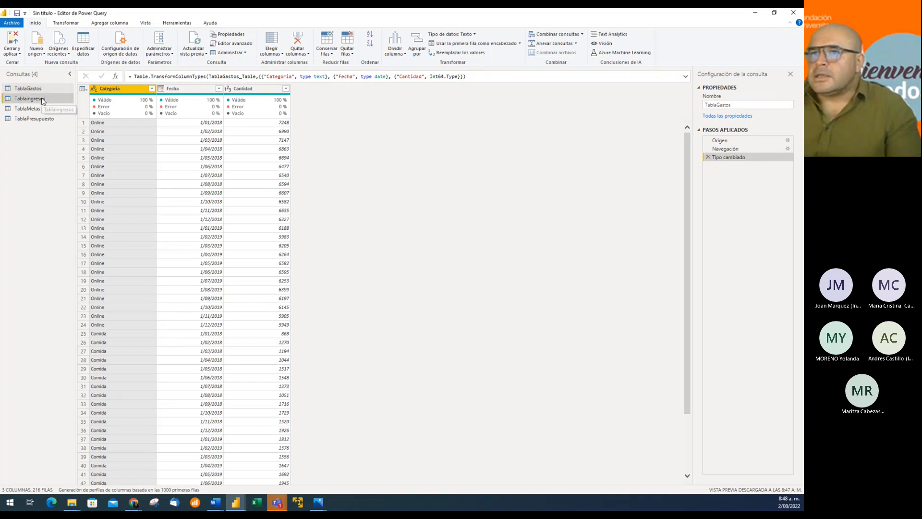
Step: Add a custom column named Tipo with the formula = "Gastos" to TablaGastos and move it before the Categoria column
{"action": "left_click", "coordinate": [42, 88]}
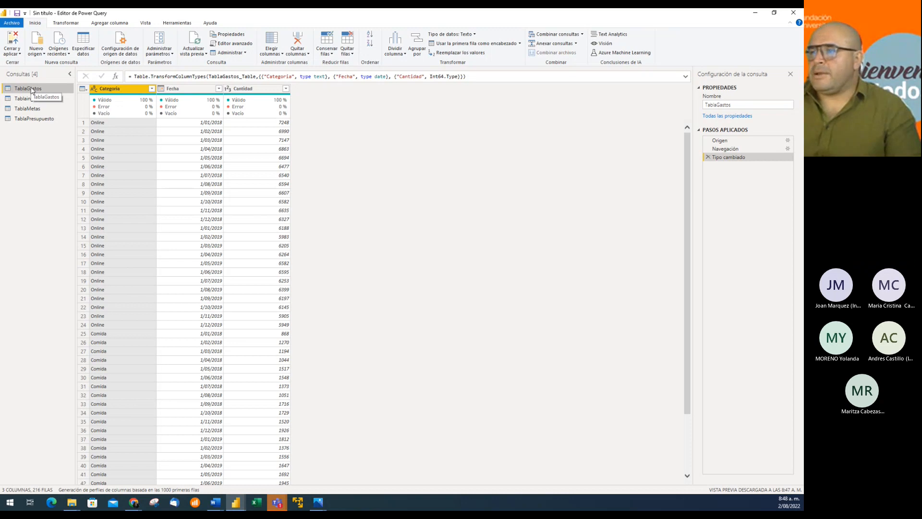
{"action": "left_click", "coordinate": [111, 23]}
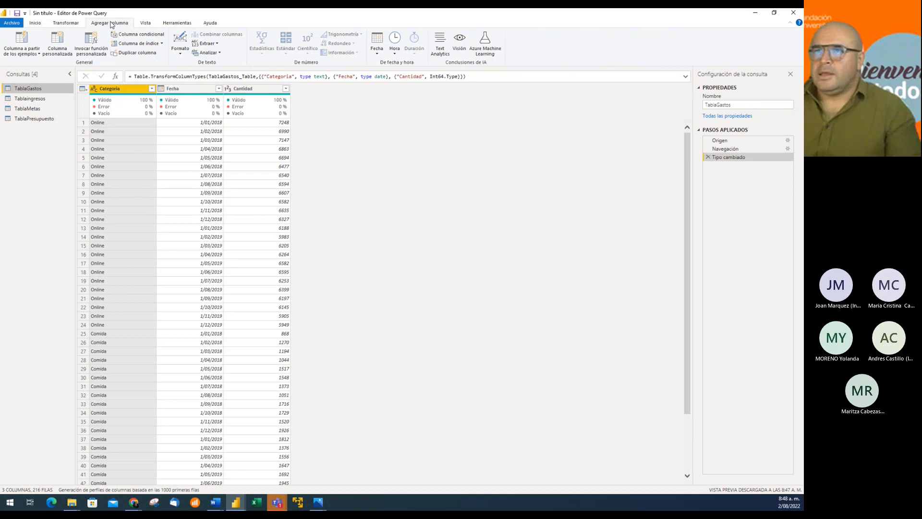
{"action": "left_click", "coordinate": [61, 43]}
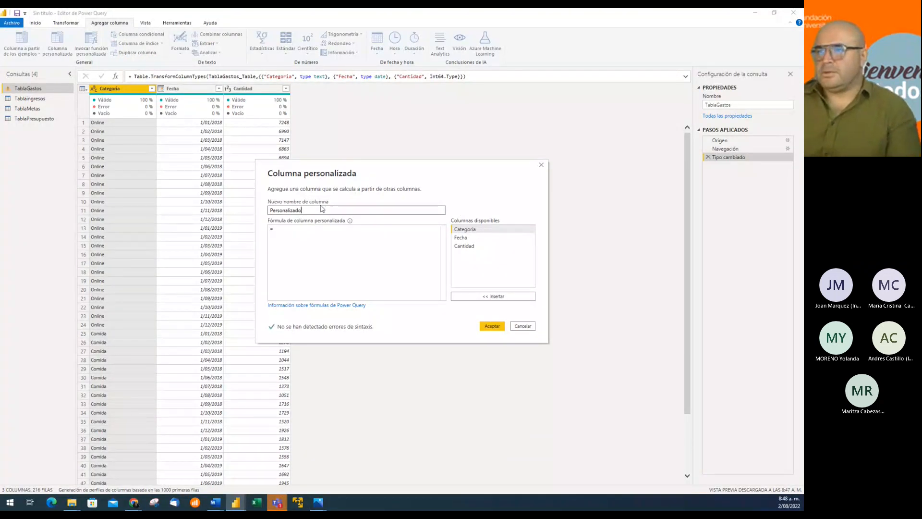
{"action": "key", "text": "BackSpace"}
{"action": "key", "text": "BackSpace"}
{"action": "key", "text": "BackSpace"}
{"action": "key", "text": "BackSpace"}
{"action": "key", "text": "BackSpace"}
{"action": "key", "text": "BackSpace"}
{"action": "key", "text": "BackSpace"}
{"action": "key", "text": "BackSpace"}
{"action": "key", "text": "BackSpace"}
{"action": "key", "text": "BackSpace"}
{"action": "key", "text": "BackSpace"}
{"action": "key", "text": "BackSpace"}
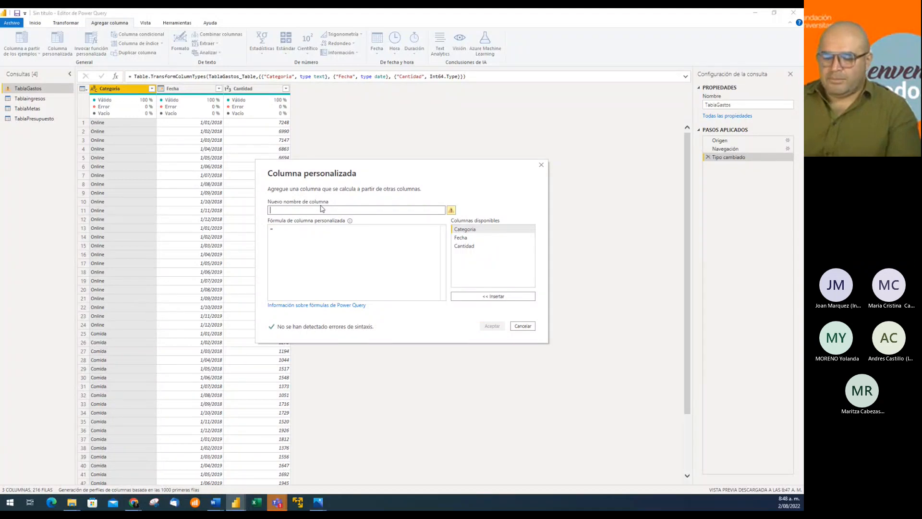
{"action": "type", "text": "Tipo"}
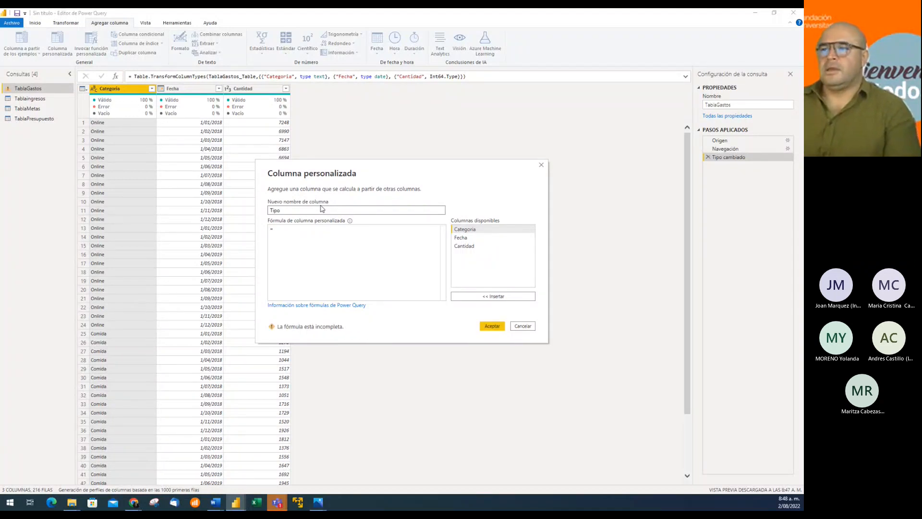
{"action": "left_click", "coordinate": [295, 229]}
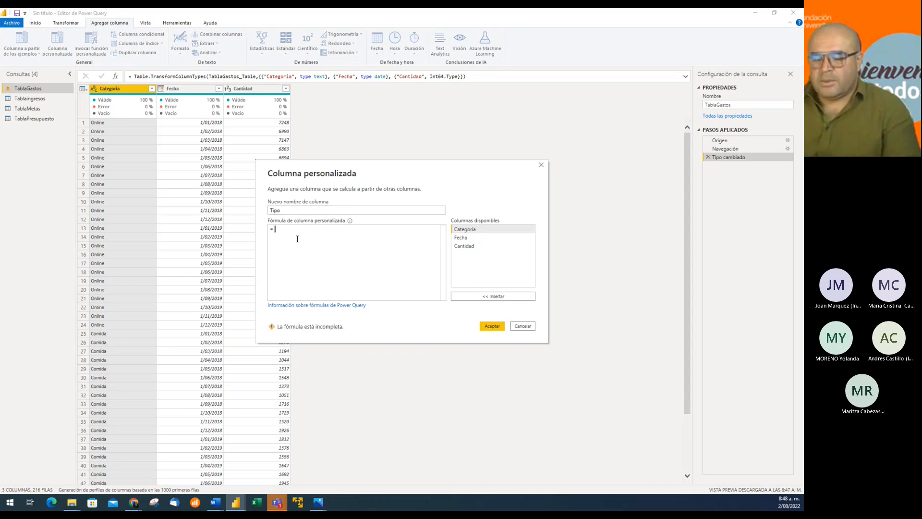
{"action": "type", "text": "\"\""}
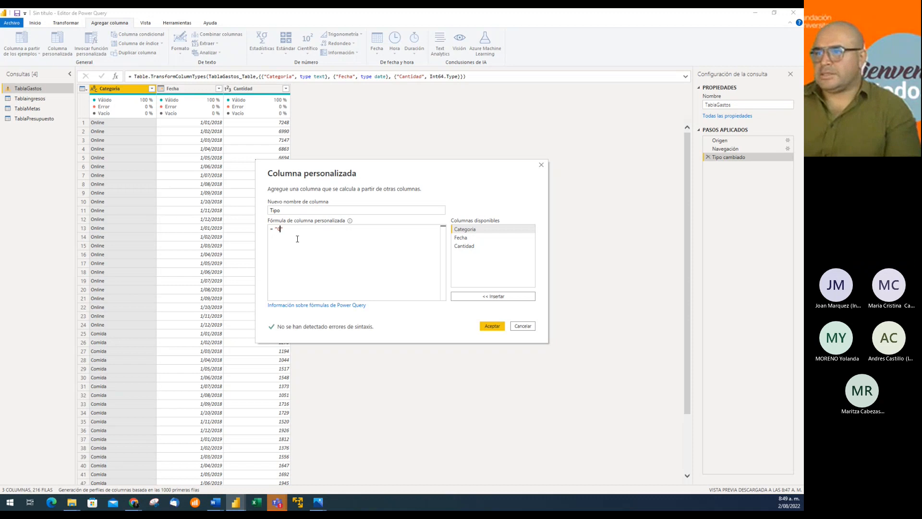
{"action": "type", "text": "Gastos"}
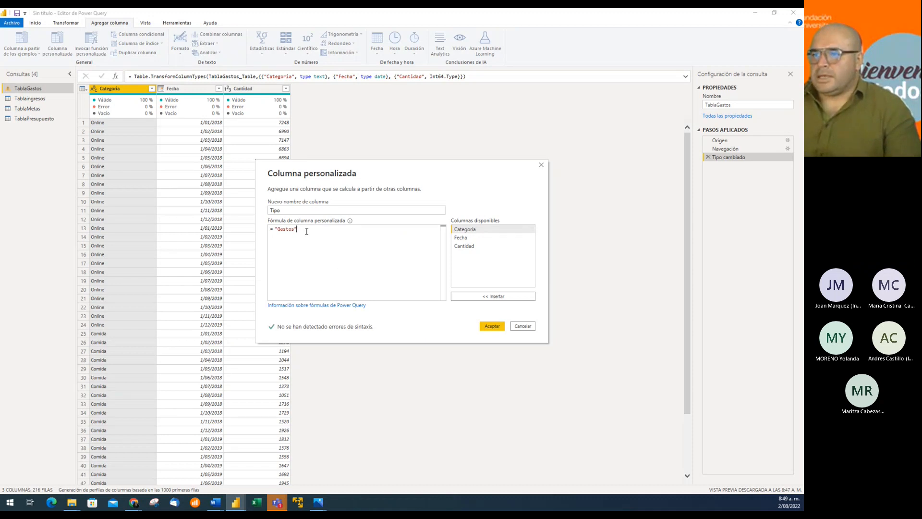
{"action": "left_click", "coordinate": [487, 327]}
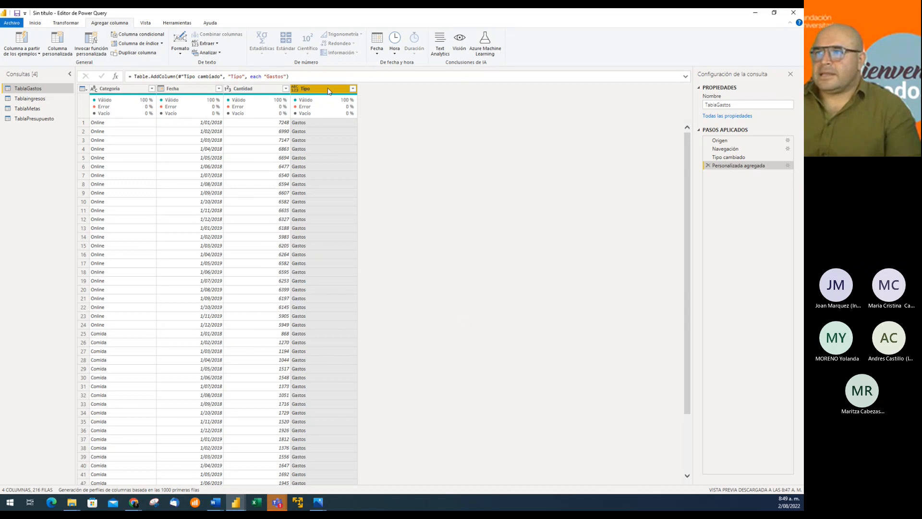
{"action": "left_click_drag", "start_coordinate": [329, 92], "coordinate": [124, 93]}
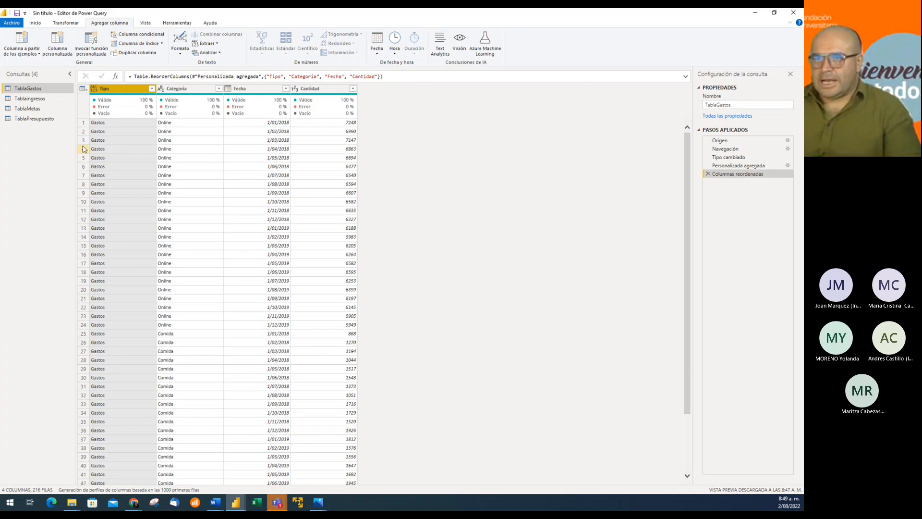
{"action": "left_click", "coordinate": [134, 501]}
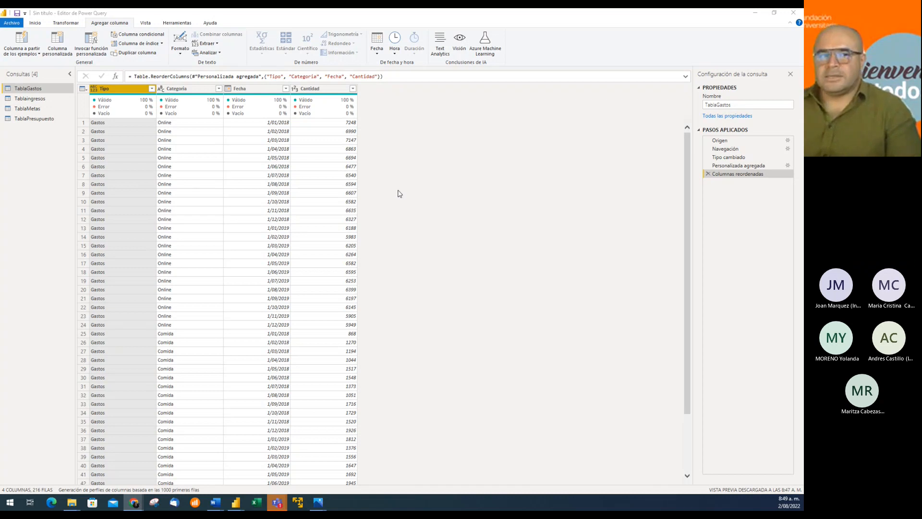
Step: Add a custom column named Tipo with the formula = "Ingresos" to Tablaingresos and place it ahead of the Categoria column
{"action": "left_click", "coordinate": [29, 98]}
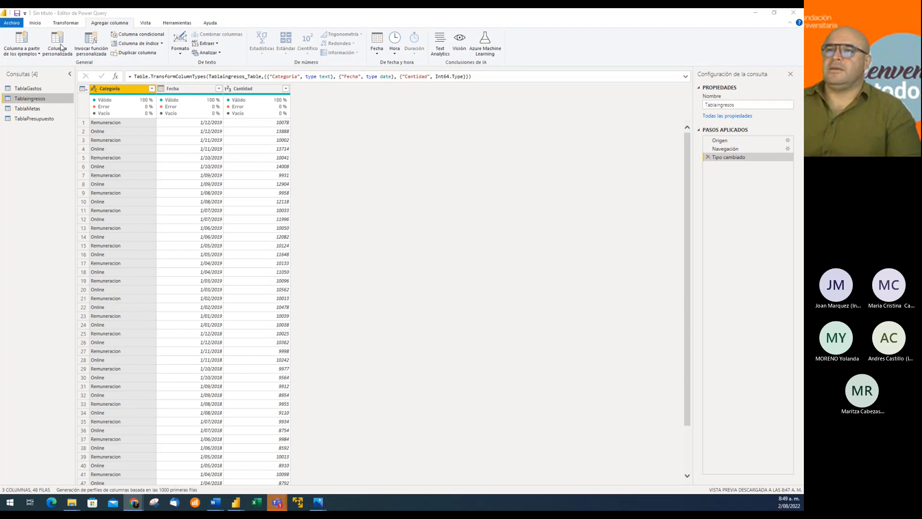
{"action": "left_click", "coordinate": [61, 46]}
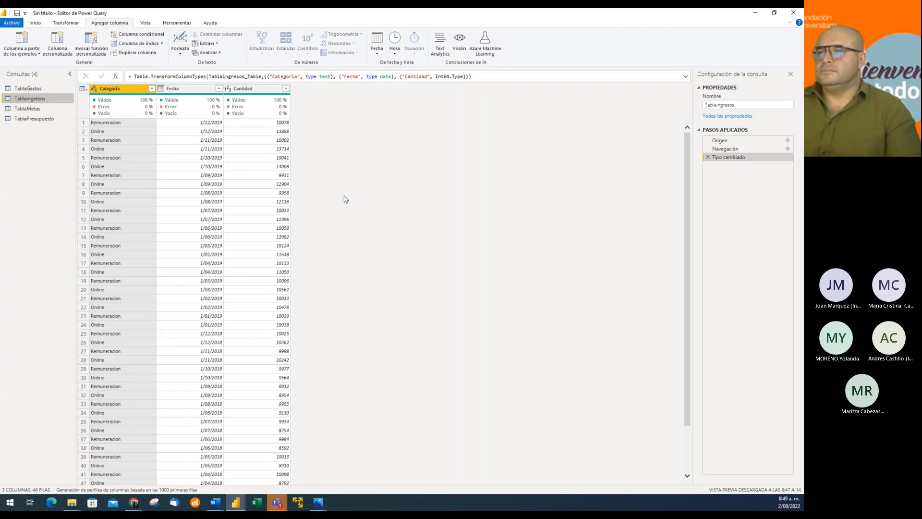
{"action": "left_click", "coordinate": [57, 41]}
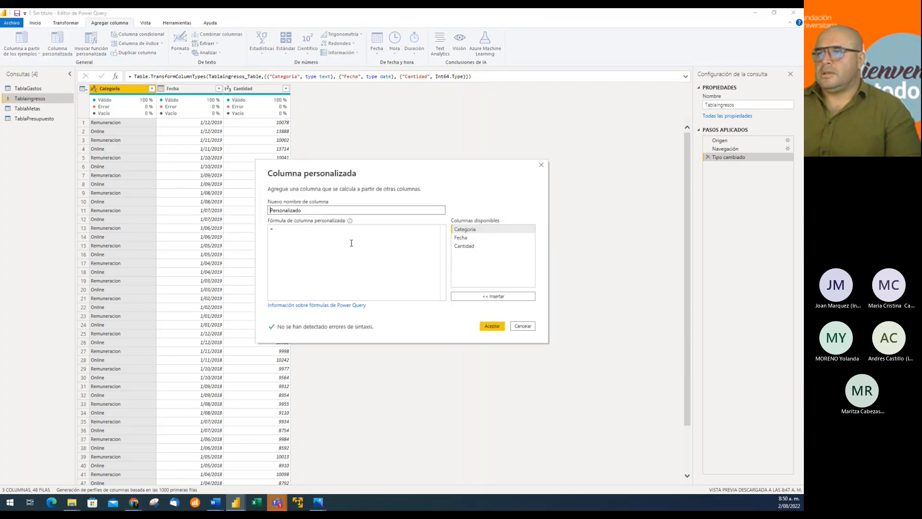
{"action": "left_click_drag", "start_coordinate": [322, 209], "coordinate": [237, 208]}
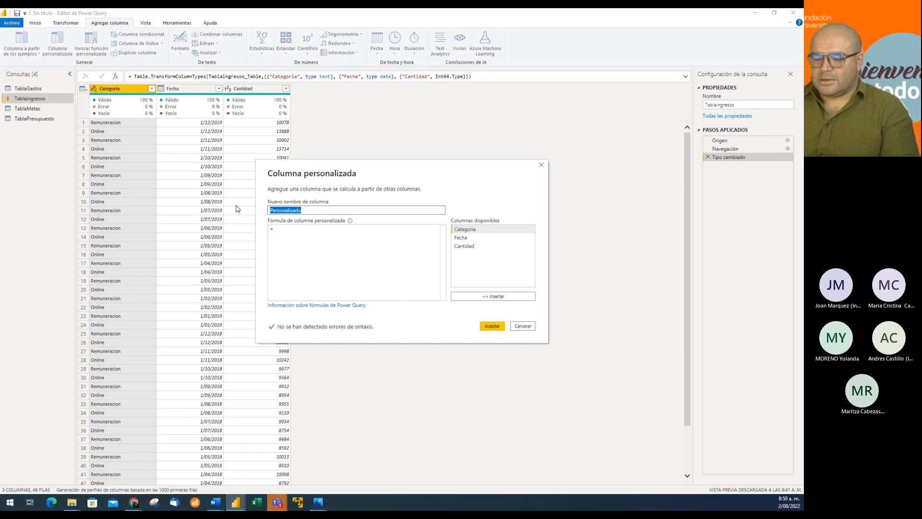
{"action": "type", "text": "Tipo"}
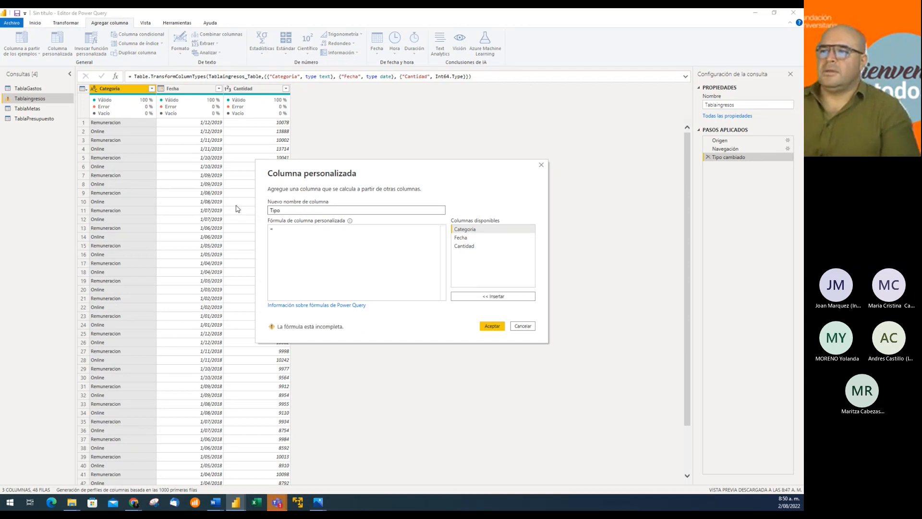
{"action": "left_click", "coordinate": [291, 228]}
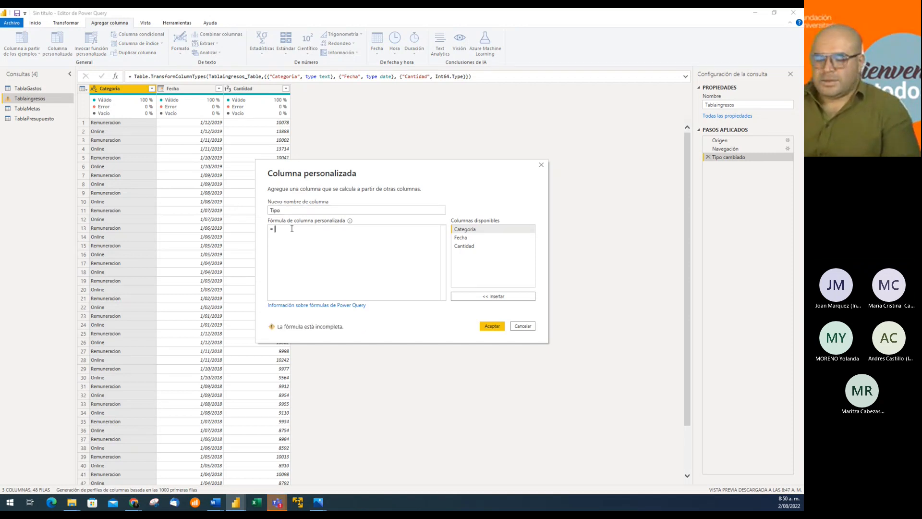
{"action": "type", "text": "i"}
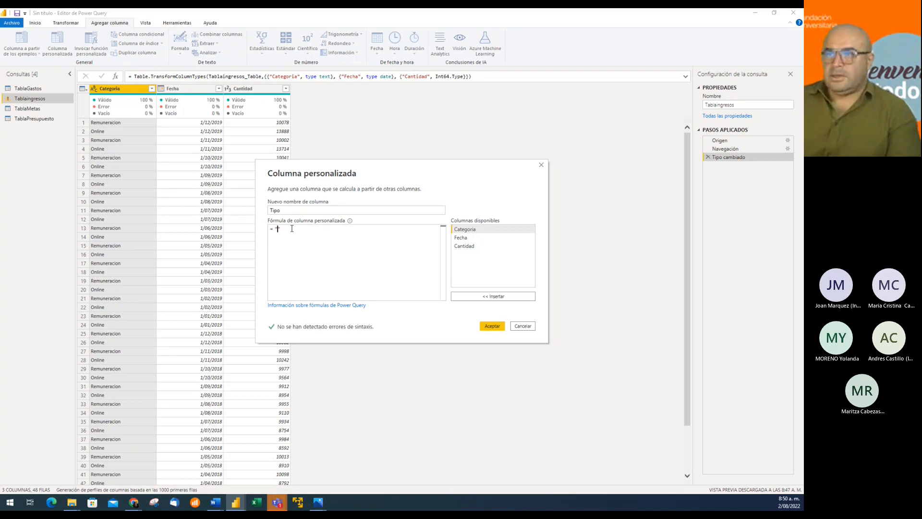
{"action": "type", "text": "Ingresos"}
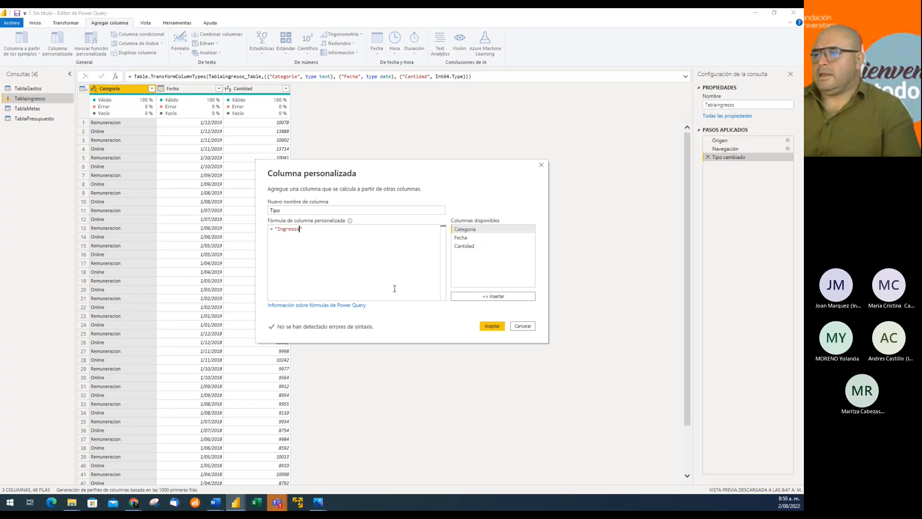
{"action": "left_click", "coordinate": [313, 238]}
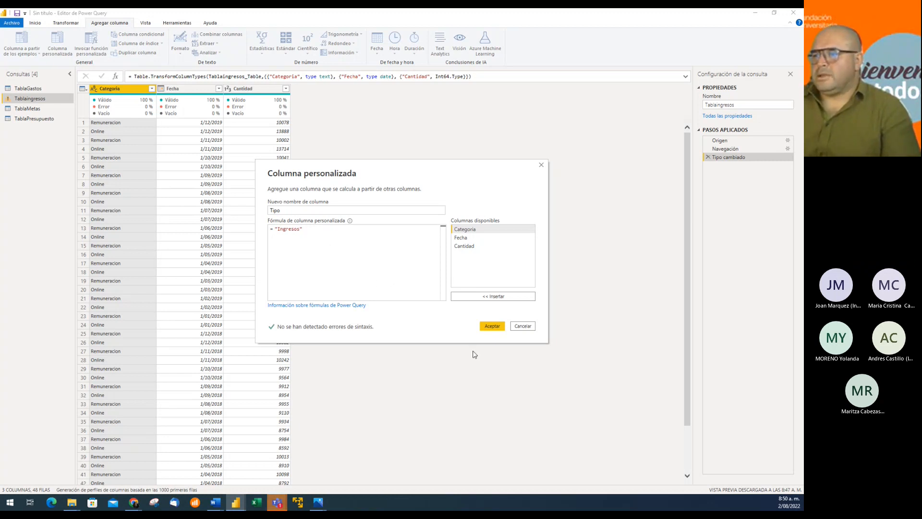
{"action": "left_click", "coordinate": [492, 326]}
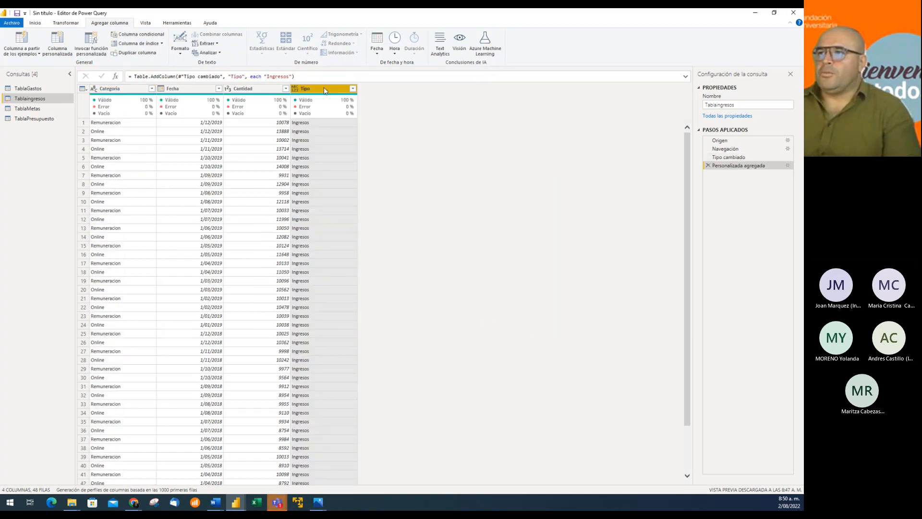
{"action": "left_click_drag", "start_coordinate": [324, 90], "coordinate": [96, 91]}
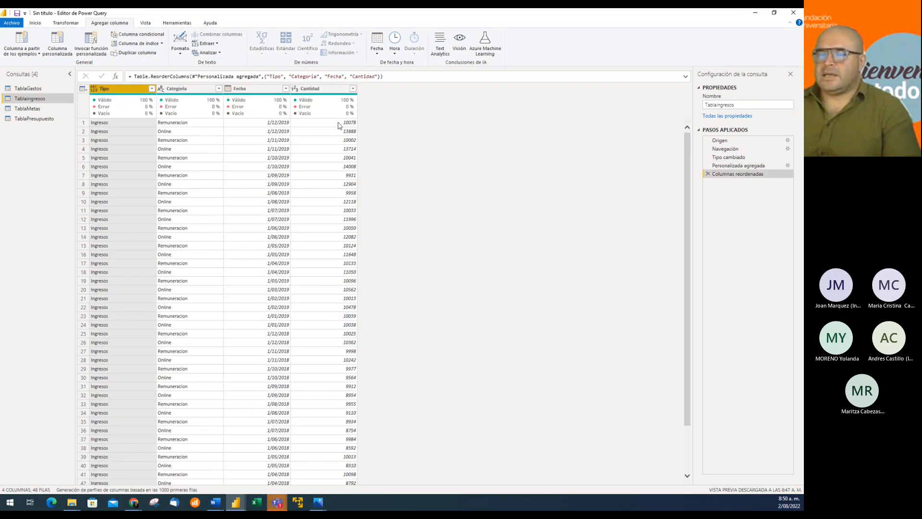
{"action": "key", "text": "alt+Tab"}
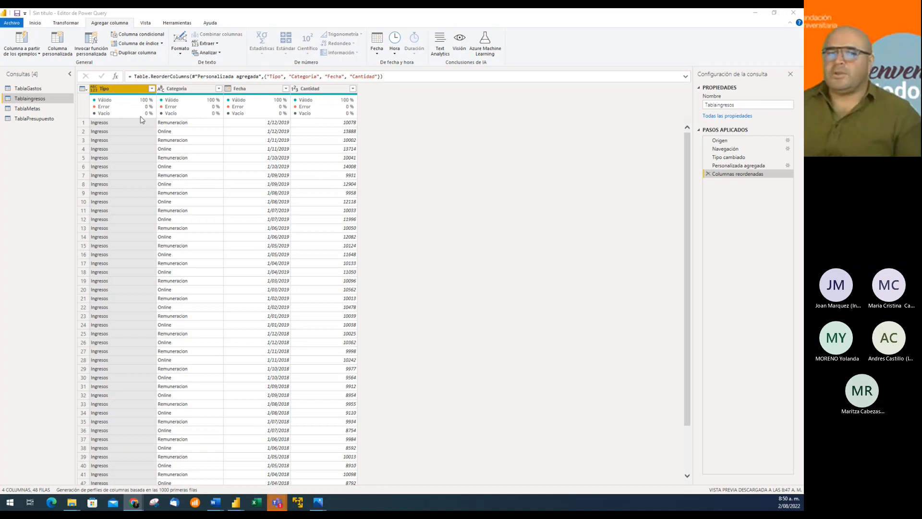
Step: Append the Tablaingresos table to the TablaGastos query as a two-table append
{"action": "mouse_move", "coordinate": [139, 119]}
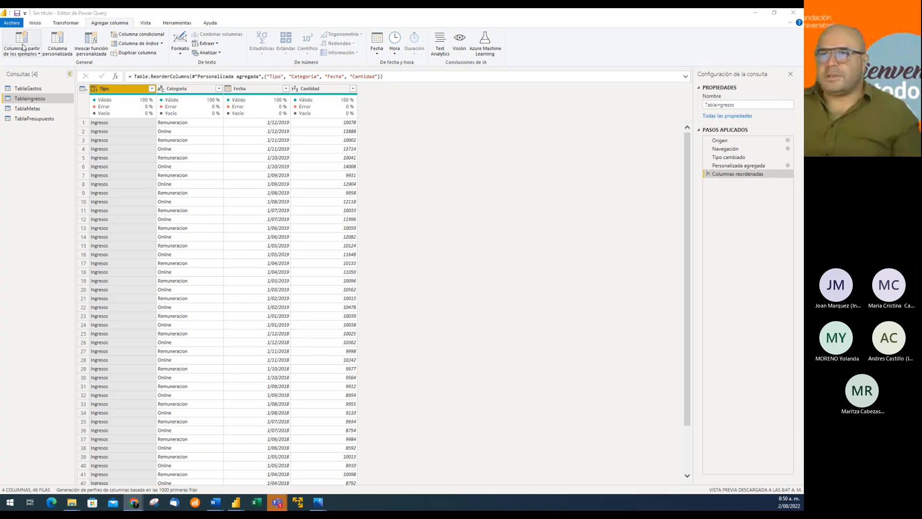
{"action": "left_click", "coordinate": [35, 89]}
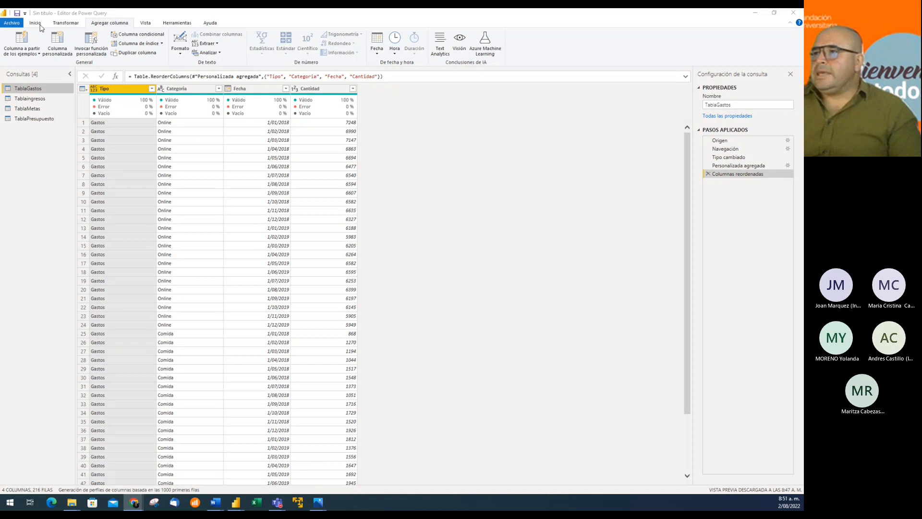
{"action": "left_click", "coordinate": [41, 28]}
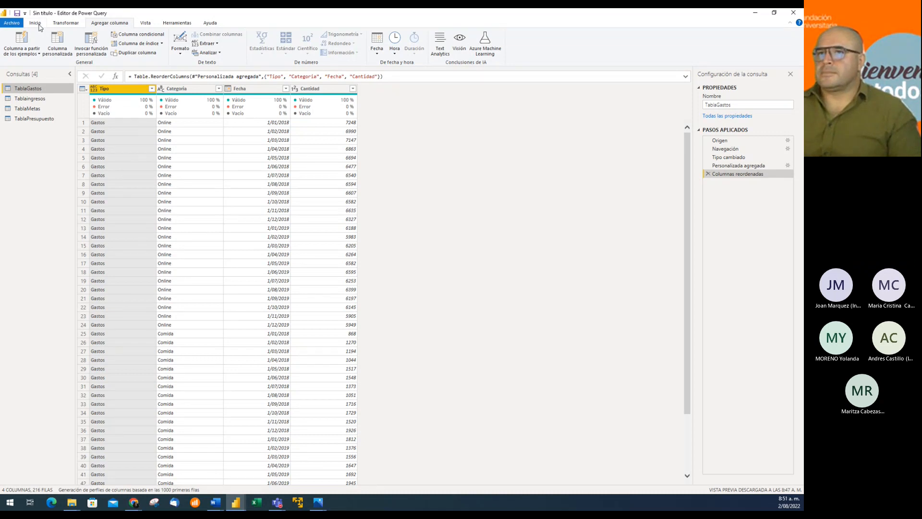
{"action": "left_click", "coordinate": [38, 23]}
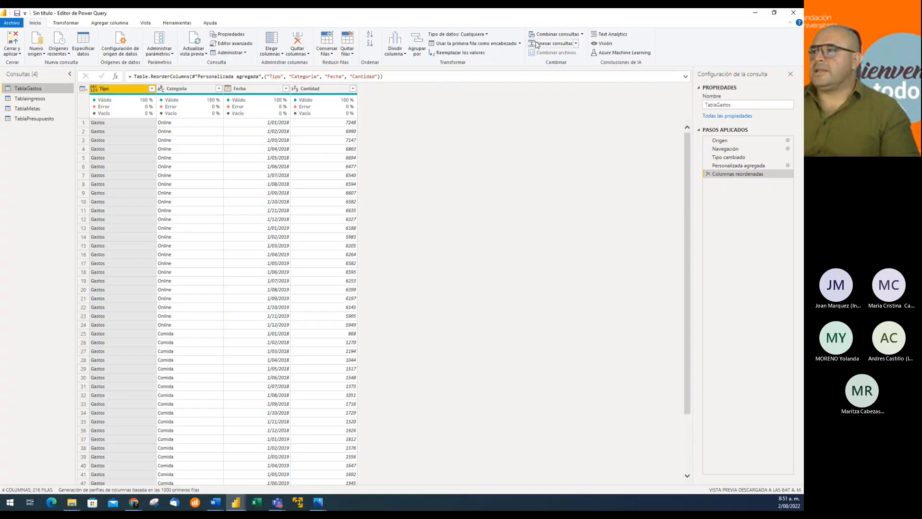
{"action": "left_click", "coordinate": [542, 44]}
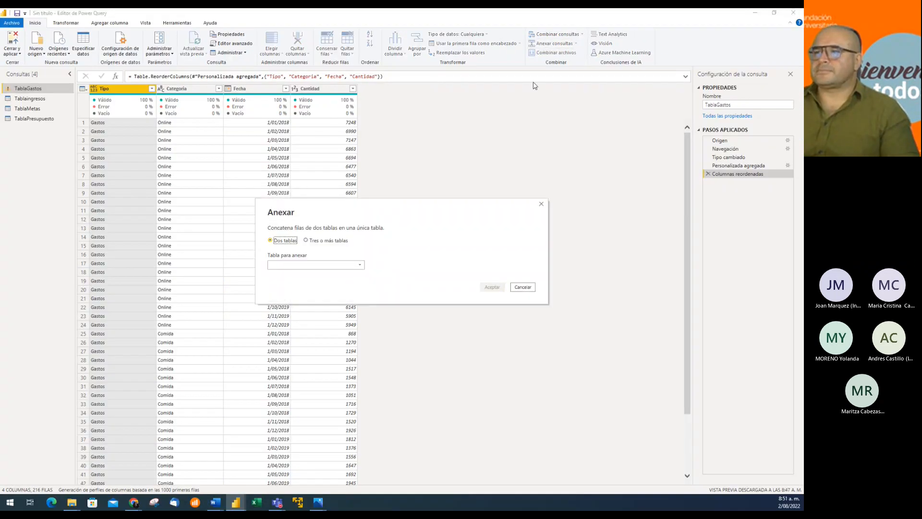
{"action": "left_click", "coordinate": [360, 265]}
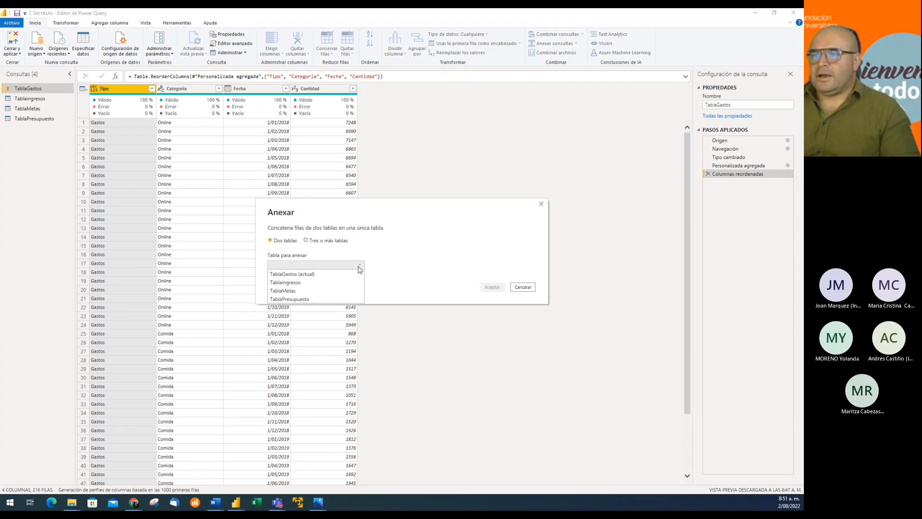
{"action": "left_click", "coordinate": [307, 283]}
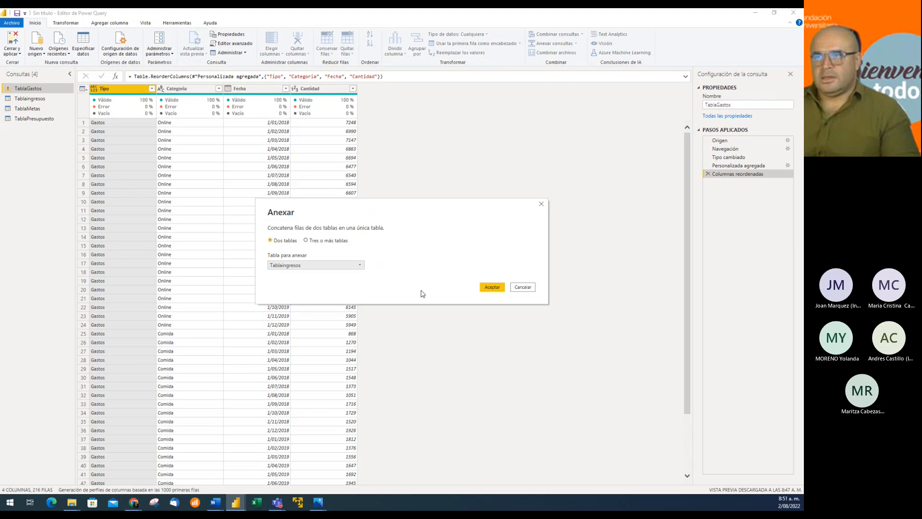
{"action": "left_click", "coordinate": [491, 287]}
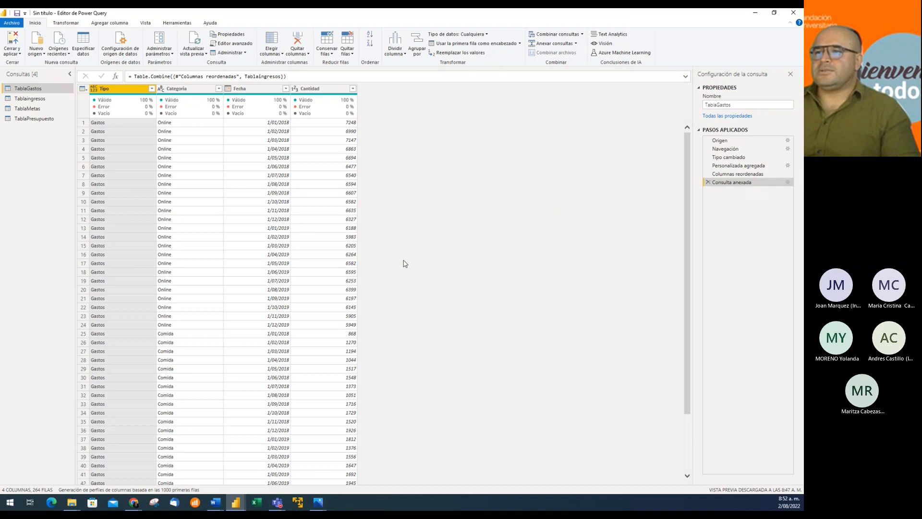
Step: Look through the appended rows in TablaGastos and remove its Consulta anexada step
{"action": "scroll", "coordinate": [405, 288], "scroll_direction": "down", "scroll_amount": 15}
{"action": "scroll", "coordinate": [405, 291], "scroll_direction": "down", "scroll_amount": 20}
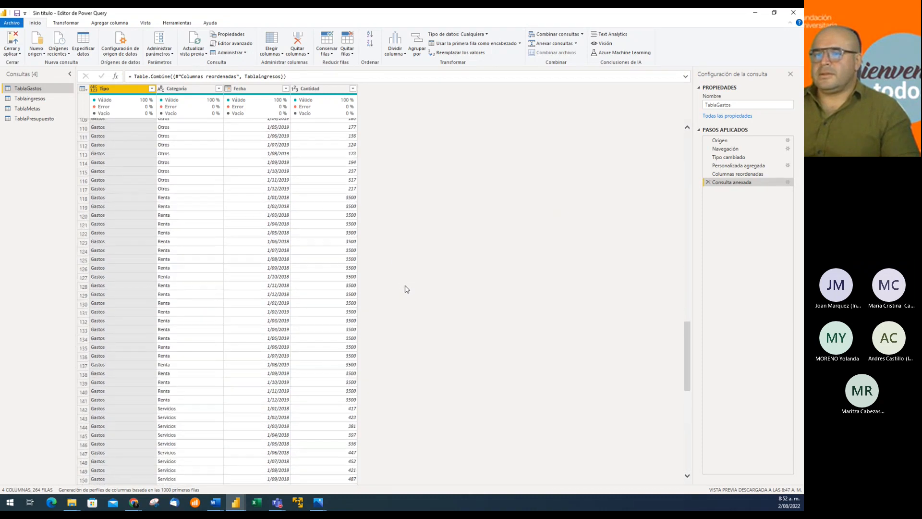
{"action": "scroll", "coordinate": [405, 294], "scroll_direction": "down", "scroll_amount": 2}
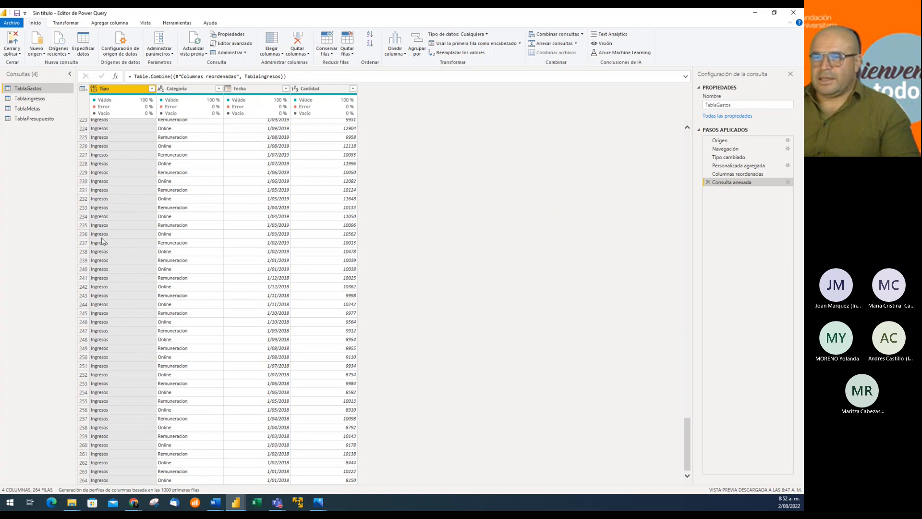
{"action": "scroll", "coordinate": [115, 320], "scroll_direction": "up", "scroll_amount": 6}
{"action": "scroll", "coordinate": [114, 320], "scroll_direction": "up", "scroll_amount": 20}
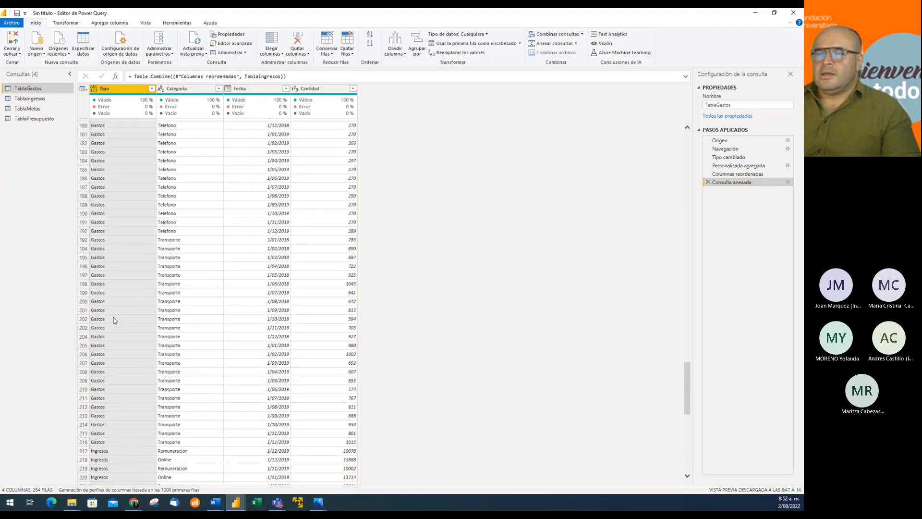
{"action": "scroll", "coordinate": [115, 321], "scroll_direction": "up", "scroll_amount": 18}
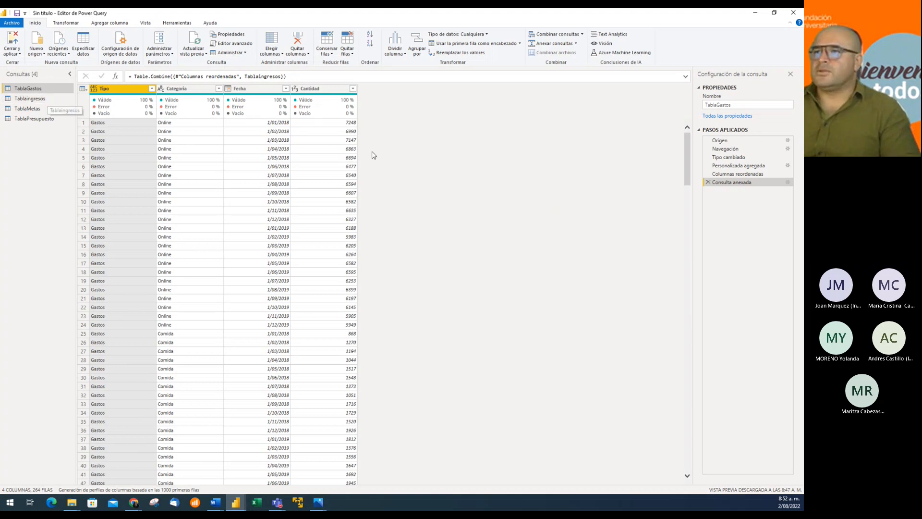
{"action": "left_click", "coordinate": [708, 183]}
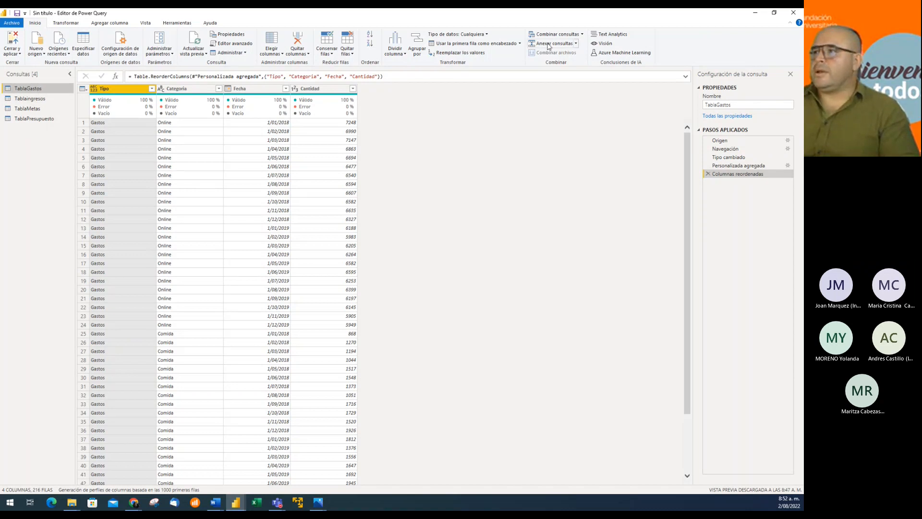
Step: Append queries into a new one, with TablaGastos as the first table and Tablaingresos as the second
{"action": "left_click", "coordinate": [576, 44]}
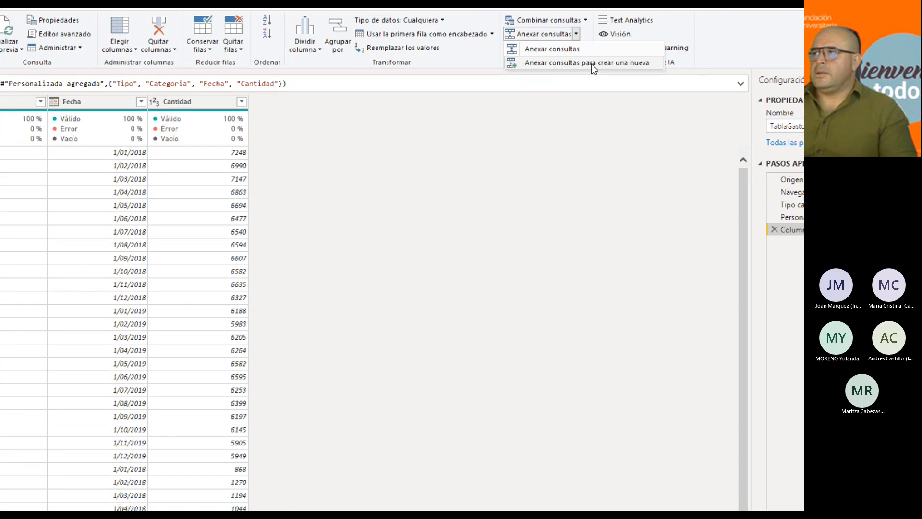
{"action": "left_click", "coordinate": [592, 65]}
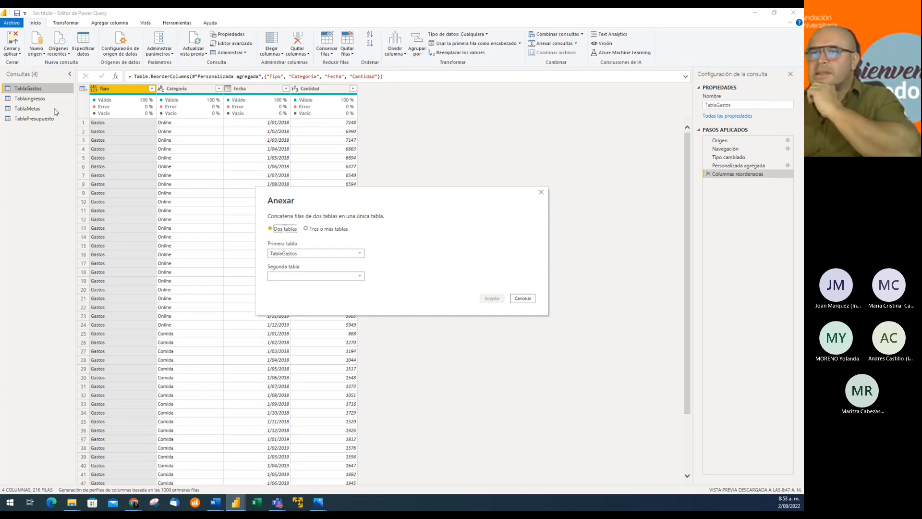
{"action": "left_click", "coordinate": [357, 279]}
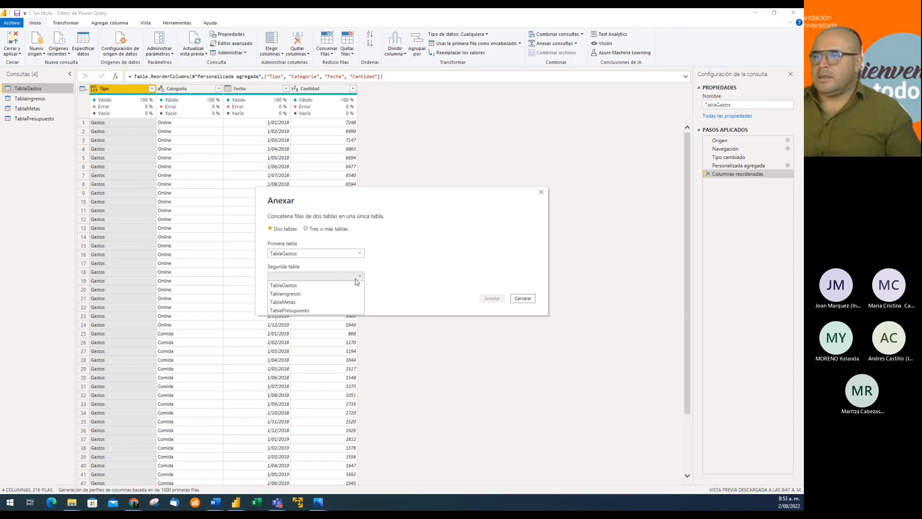
{"action": "left_click", "coordinate": [317, 295]}
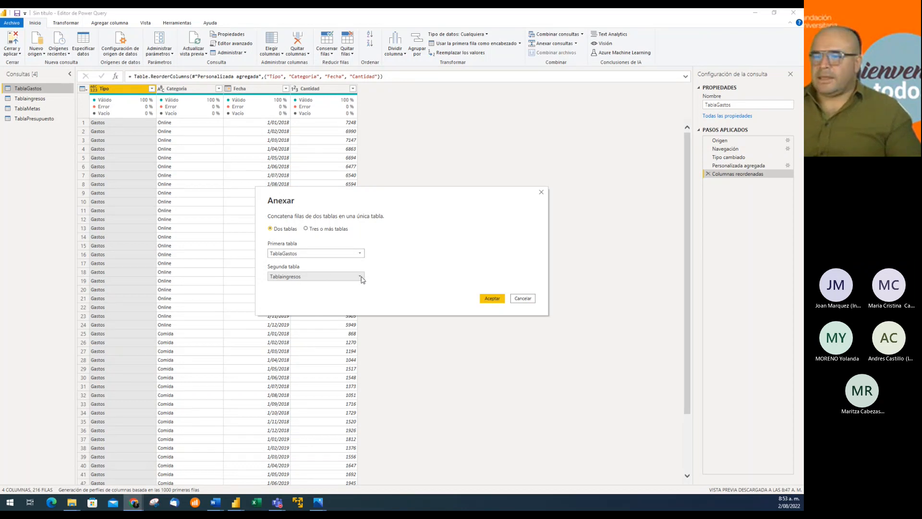
{"action": "left_click", "coordinate": [488, 299]}
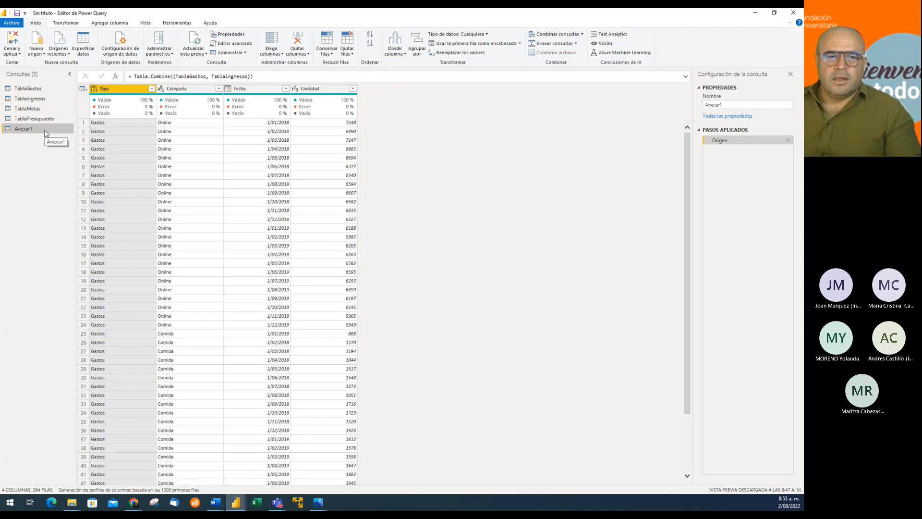
Step: Rename the new appended query as Finanzas
{"action": "key", "text": "alt+Tab"}
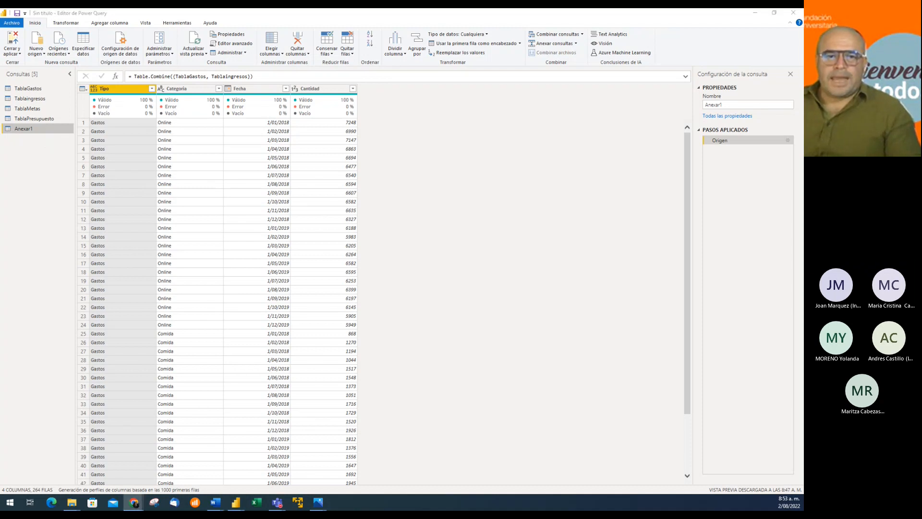
{"action": "double_click", "coordinate": [43, 130]}
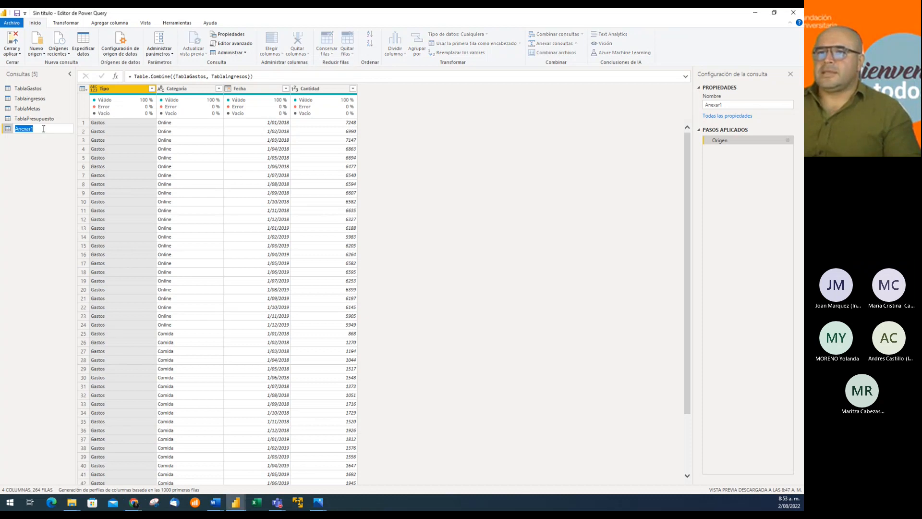
{"action": "left_click", "coordinate": [37, 201]}
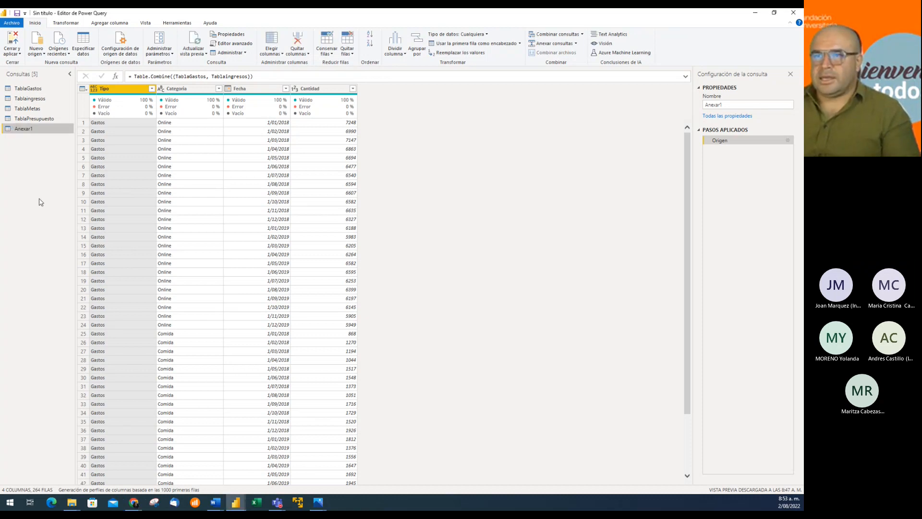
{"action": "double_click", "coordinate": [40, 129]}
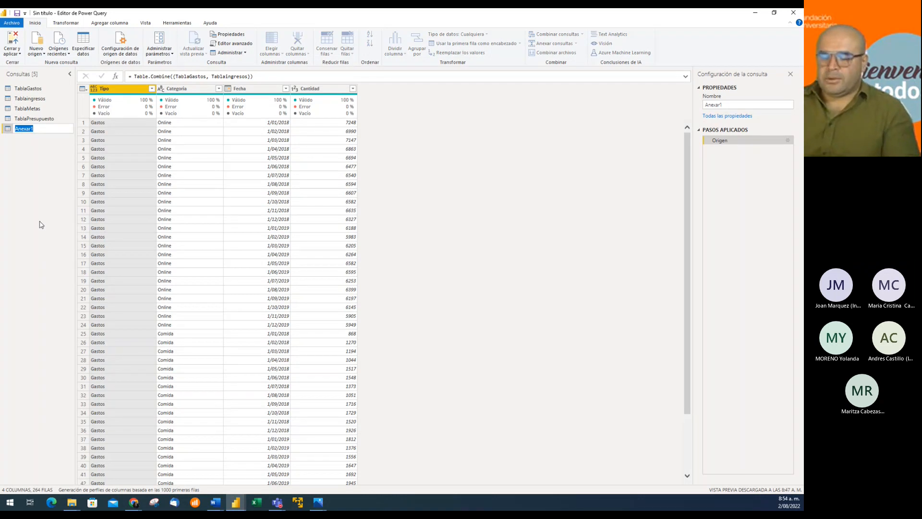
{"action": "type", "text": "Finanzas"}
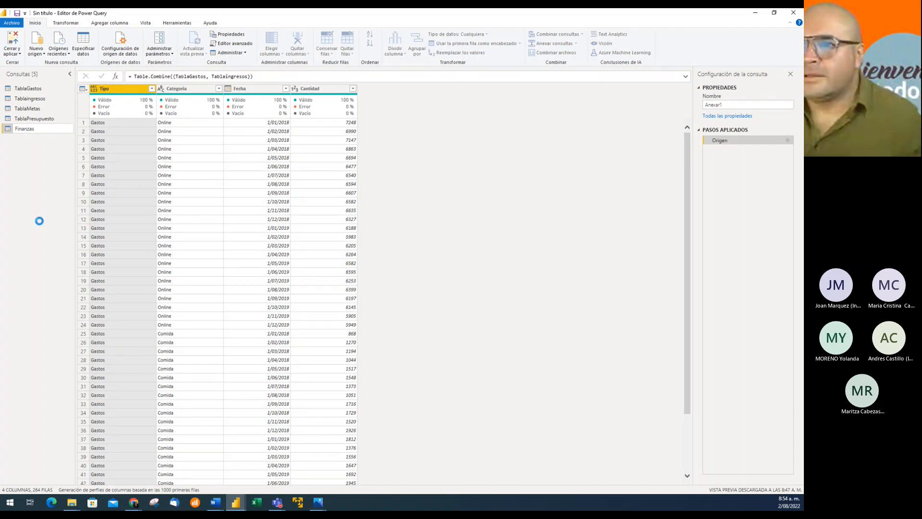
{"action": "key", "text": "Return"}
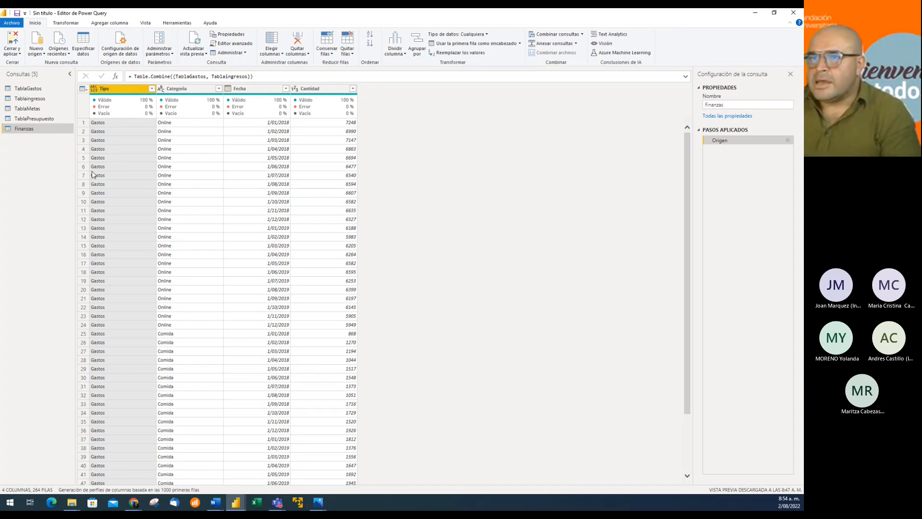
Step: Examine the combined expense and income rows in Finanzas and compare them with the source queries Tablaingresos and TablaGastos
{"action": "scroll", "coordinate": [111, 132], "scroll_direction": "down", "scroll_amount": 15}
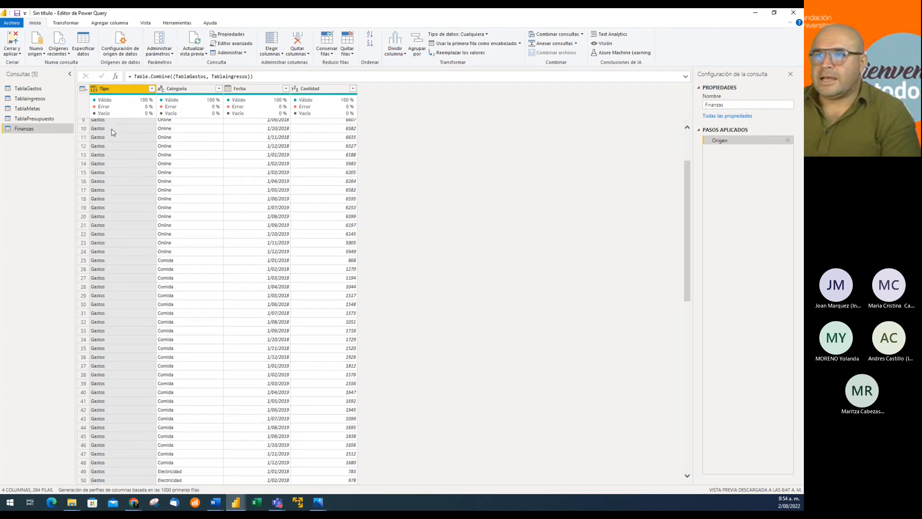
{"action": "scroll", "coordinate": [131, 191], "scroll_direction": "down", "scroll_amount": 20}
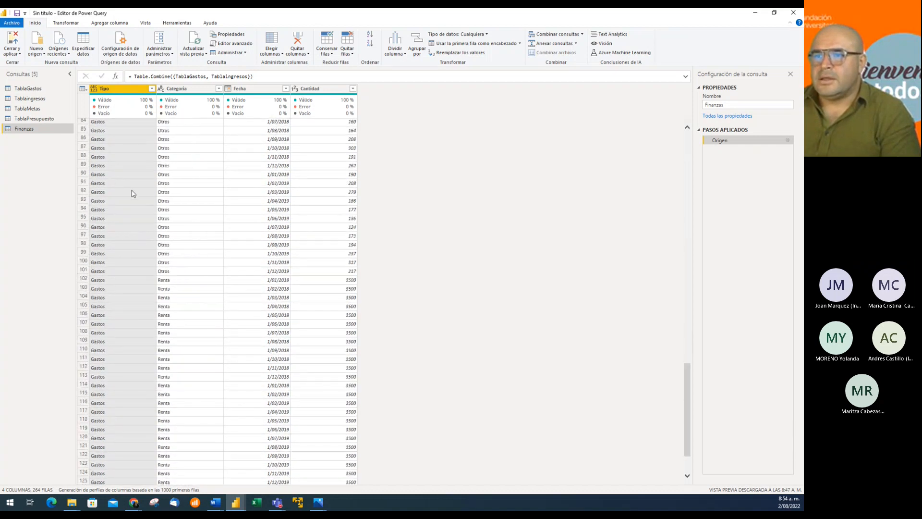
{"action": "scroll", "coordinate": [134, 192], "scroll_direction": "down", "scroll_amount": 14}
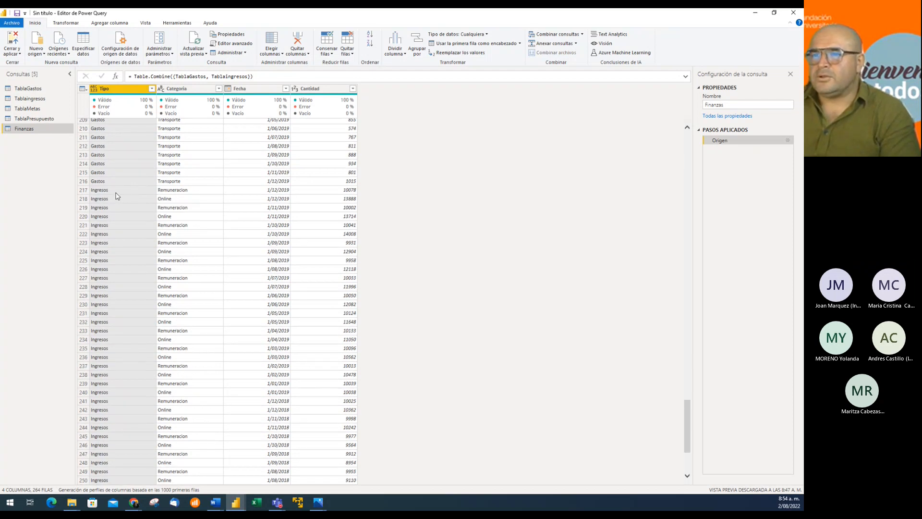
{"action": "scroll", "coordinate": [122, 199], "scroll_direction": "down", "scroll_amount": 4}
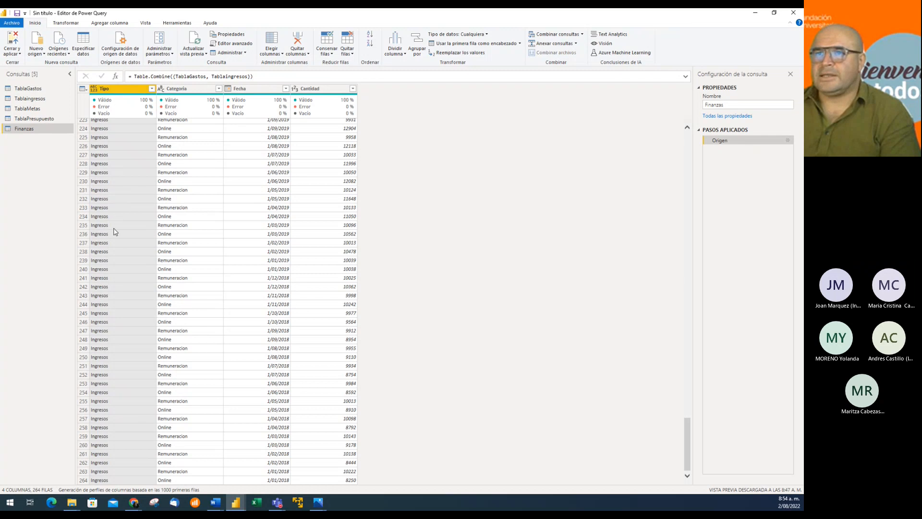
{"action": "scroll", "coordinate": [115, 235], "scroll_direction": "up", "scroll_amount": 20}
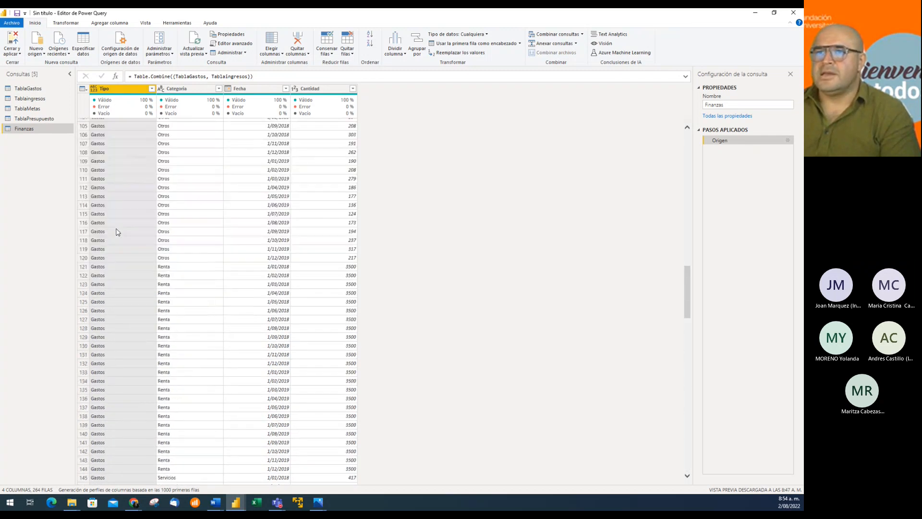
{"action": "scroll", "coordinate": [118, 235], "scroll_direction": "up", "scroll_amount": 18}
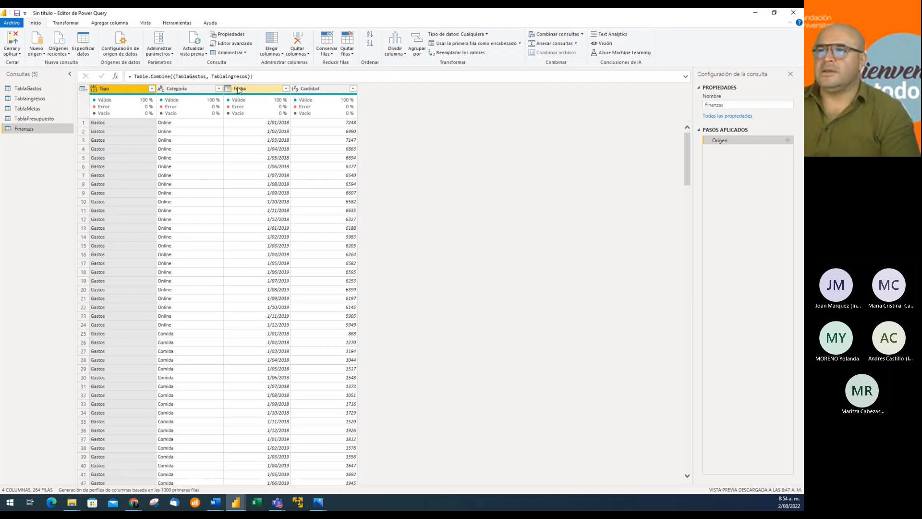
{"action": "left_click", "coordinate": [33, 90]}
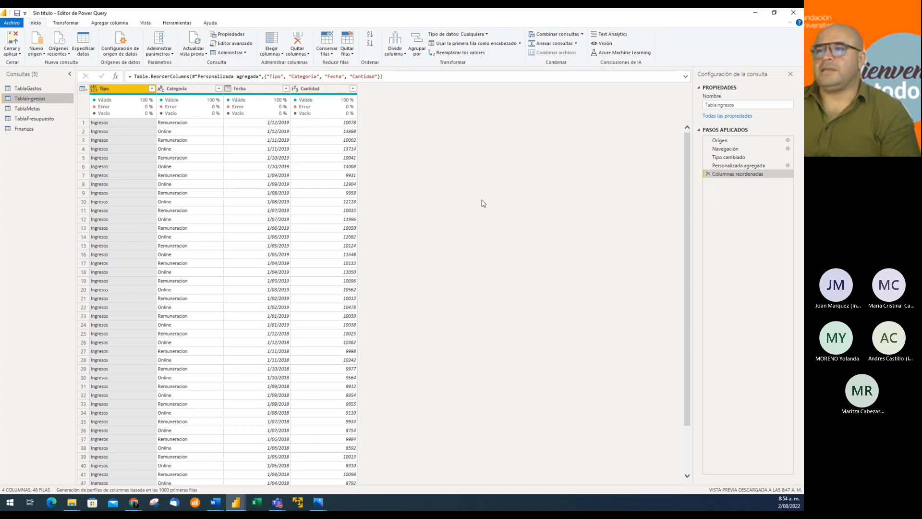
{"action": "left_click", "coordinate": [20, 89]}
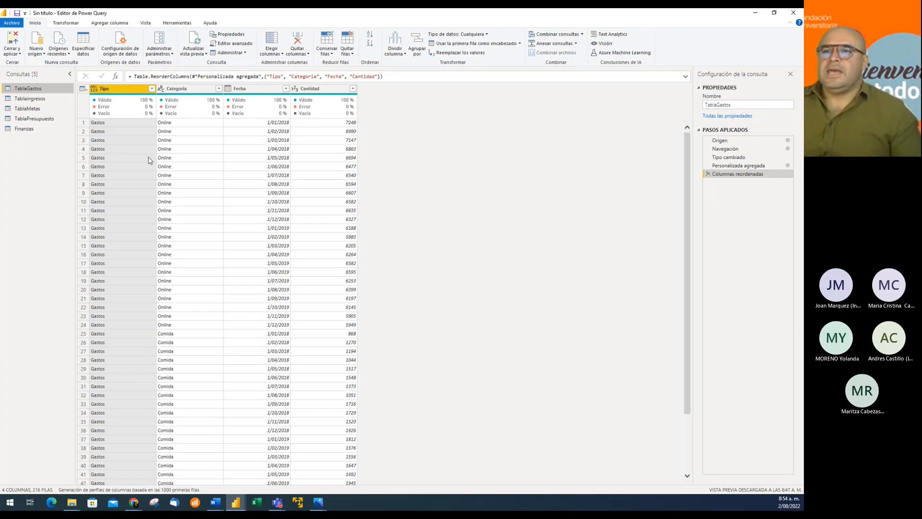
{"action": "left_click", "coordinate": [28, 130]}
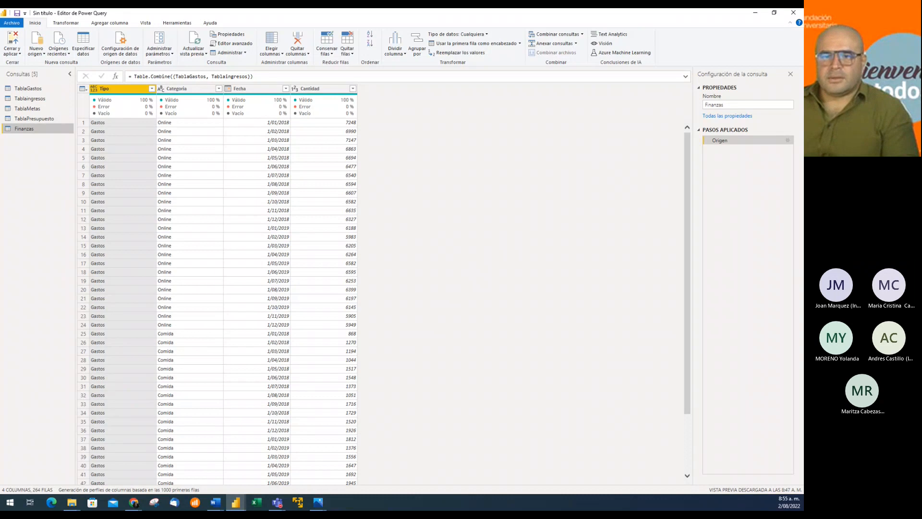
{"action": "key", "text": "alt+Tab"}
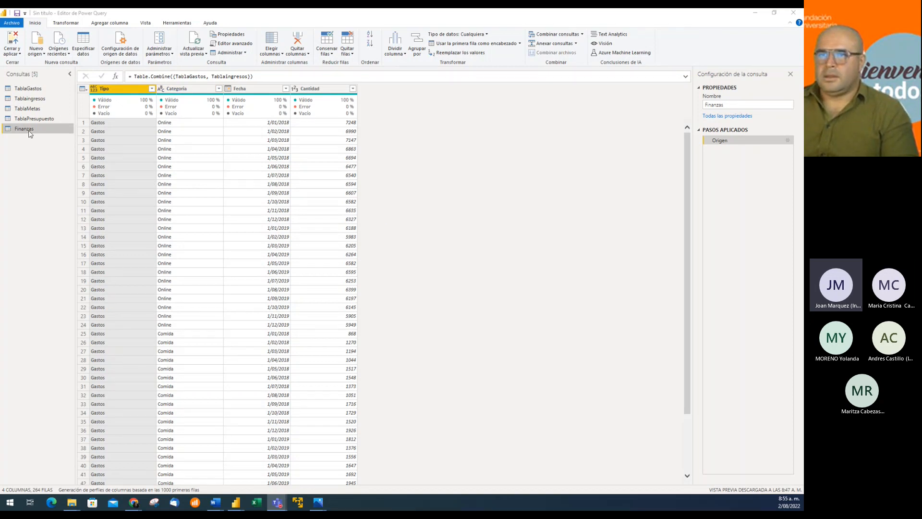
{"action": "left_click", "coordinate": [29, 89]}
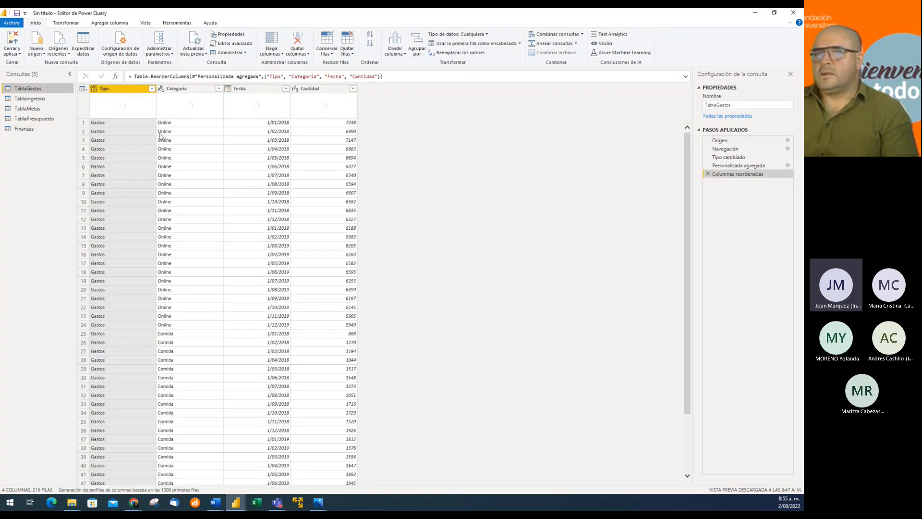
Step: Compare Tablaingresos with the combined Finanzas query, and delete the Finanzas query
{"action": "left_click", "coordinate": [36, 99]}
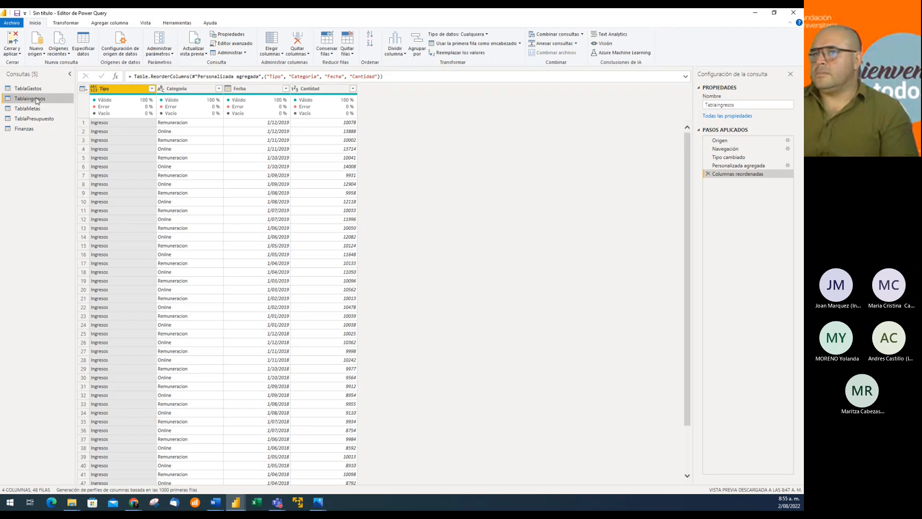
{"action": "left_click", "coordinate": [29, 129]}
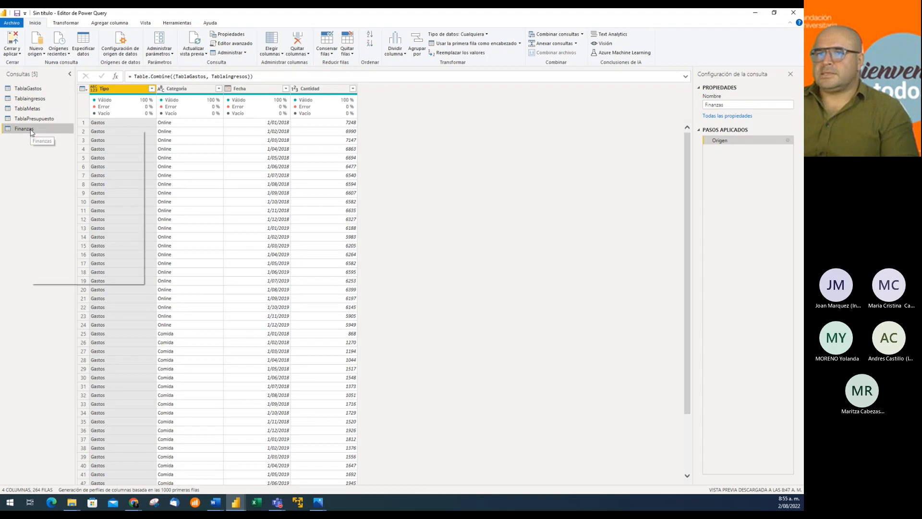
{"action": "right_click", "coordinate": [32, 133]}
{"action": "left_click", "coordinate": [51, 156]}
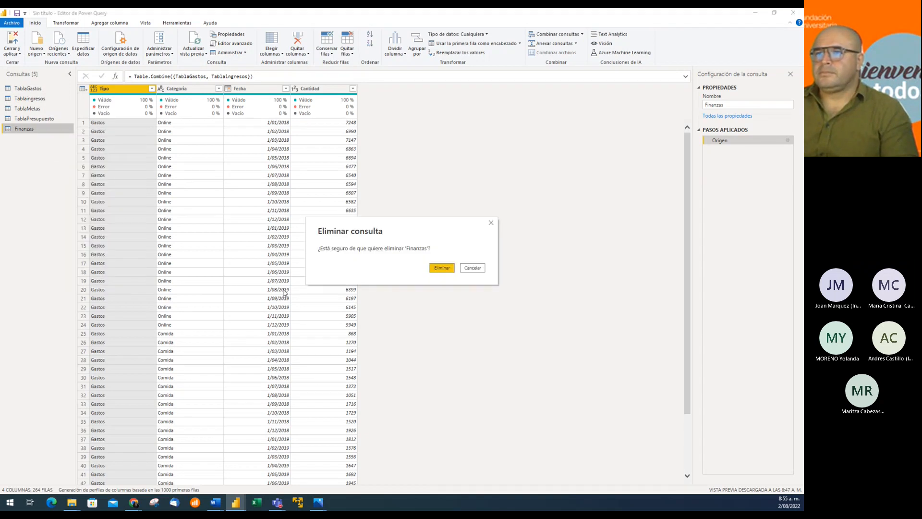
{"action": "left_click", "coordinate": [438, 270]}
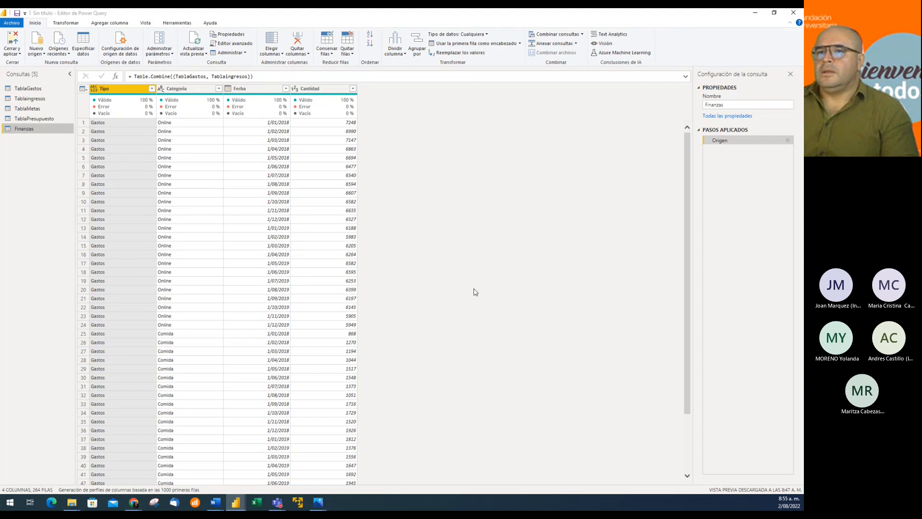
Step: Append queries as a new one, with TablaGastos as the first table and Tablaingresos as the second
{"action": "left_click", "coordinate": [36, 92]}
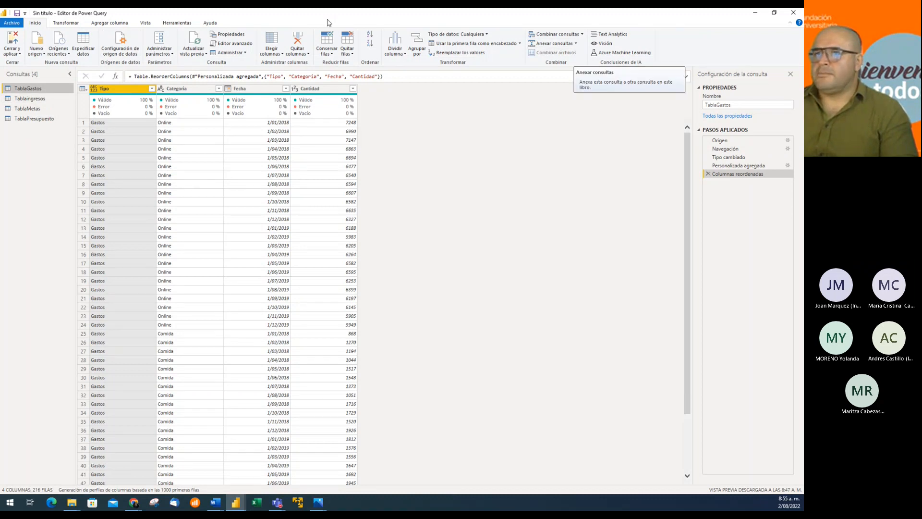
{"action": "left_click", "coordinate": [576, 44]}
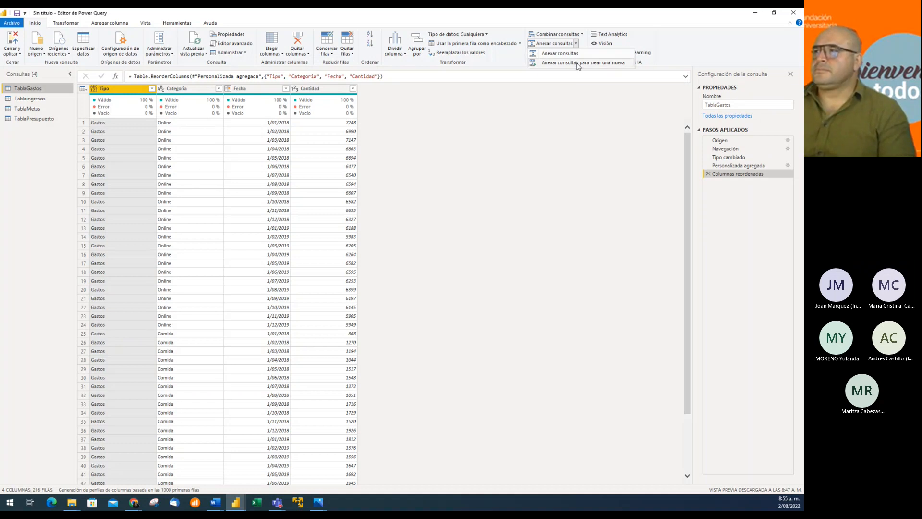
{"action": "left_click", "coordinate": [579, 63]}
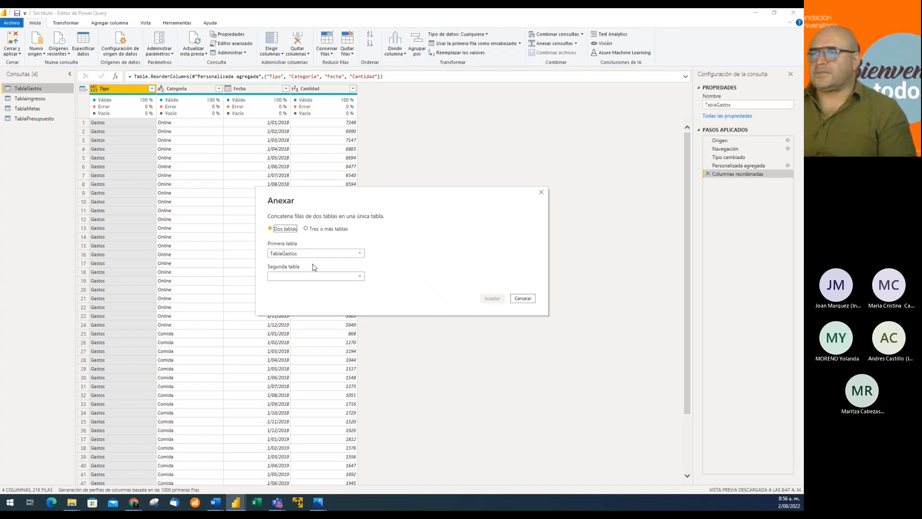
{"action": "left_click", "coordinate": [349, 277]}
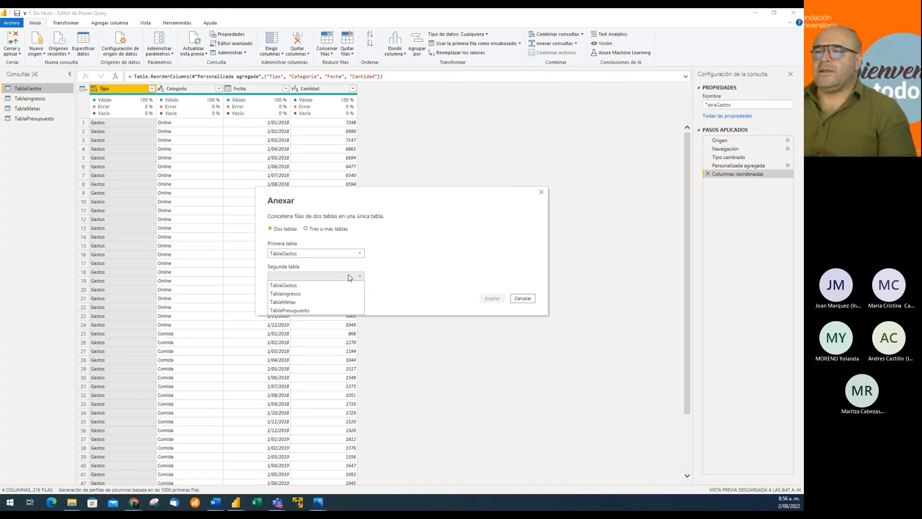
{"action": "left_click", "coordinate": [298, 294]}
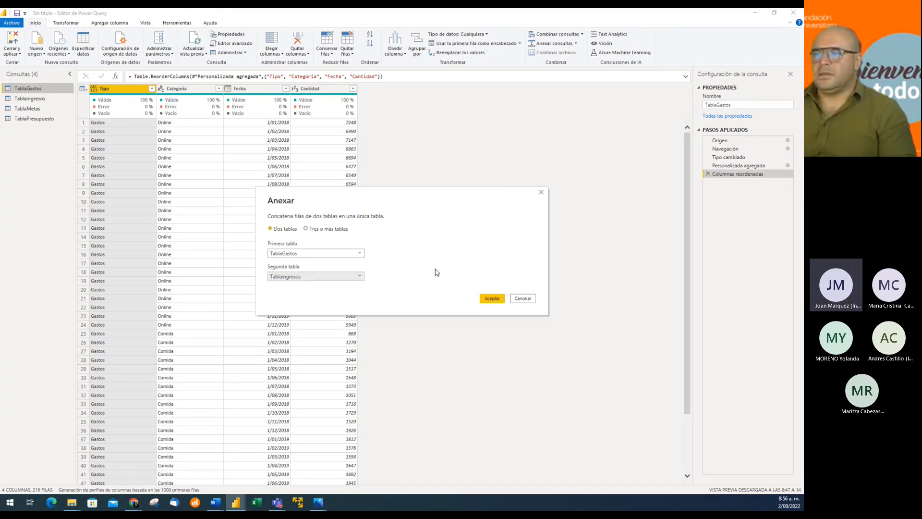
{"action": "left_click", "coordinate": [492, 299]}
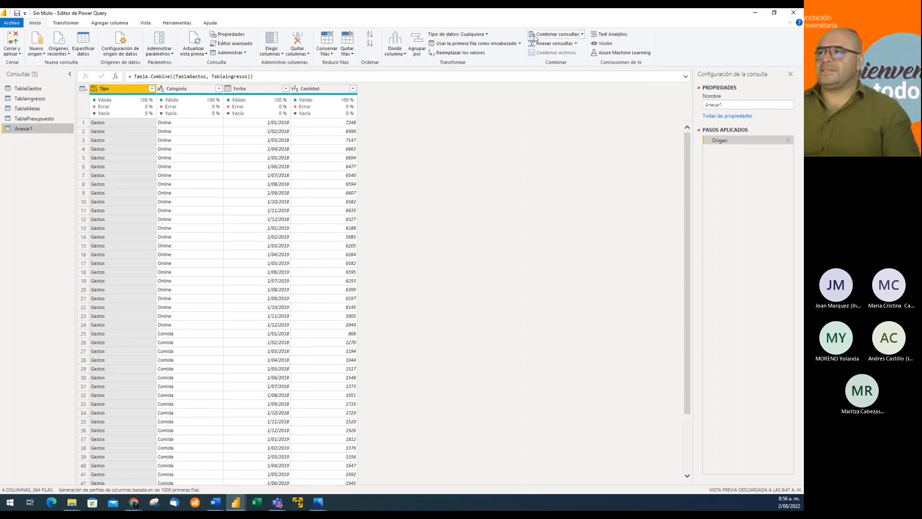
{"action": "left_click", "coordinate": [583, 35]}
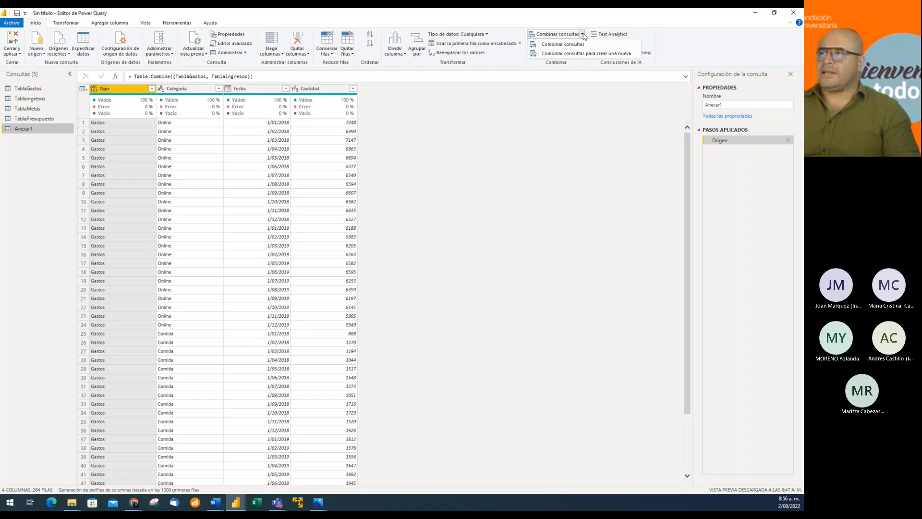
{"action": "left_click", "coordinate": [586, 22]}
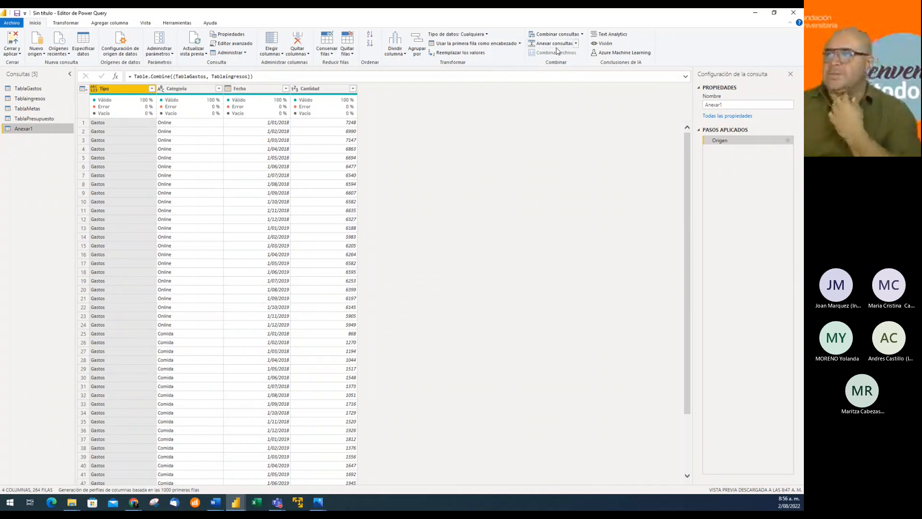
Step: Rename the newly appended query as Finanzas
{"action": "double_click", "coordinate": [38, 132]}
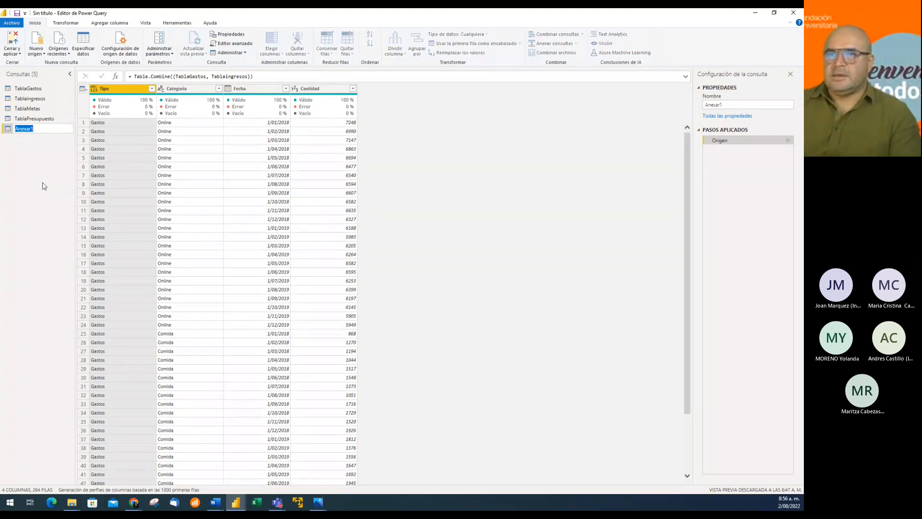
{"action": "type", "text": "Finanzas"}
{"action": "key", "text": "Return"}
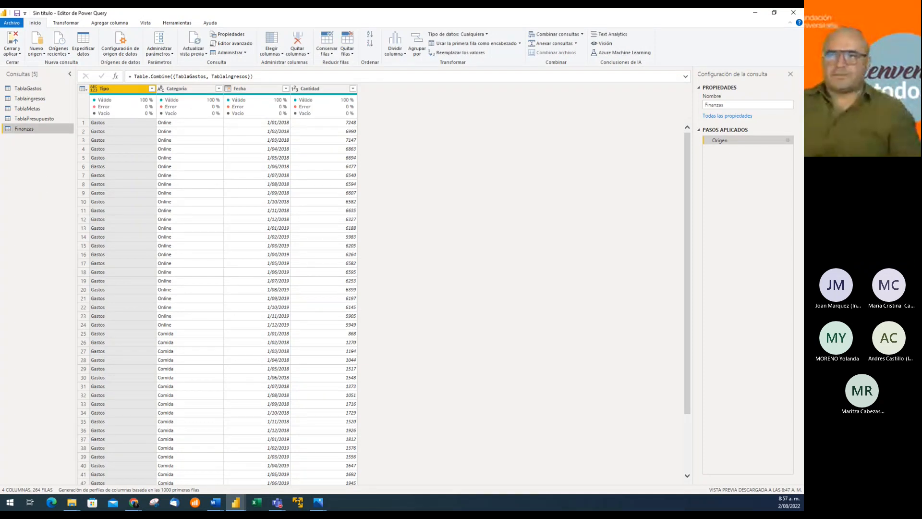
Step: Examine the TablaMetas and TablaPresupuesto columns and compare the Fecha format in TablaMetas with Finanzas and Tablaingresos
{"action": "key", "text": "alt+Tab"}
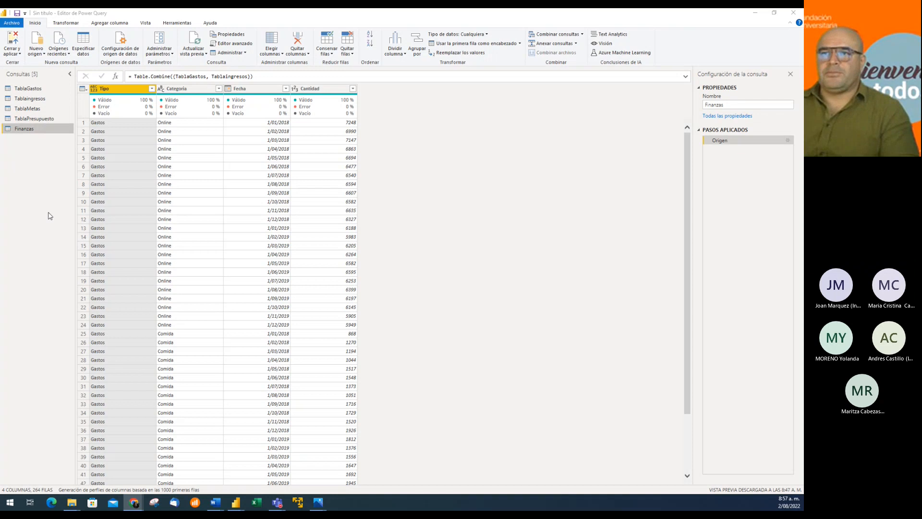
{"action": "left_click", "coordinate": [36, 110]}
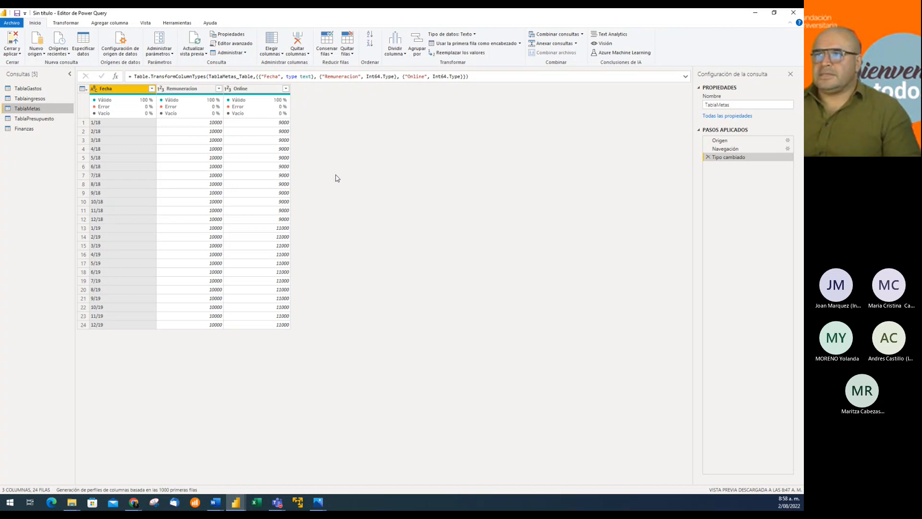
{"action": "left_click", "coordinate": [66, 23]}
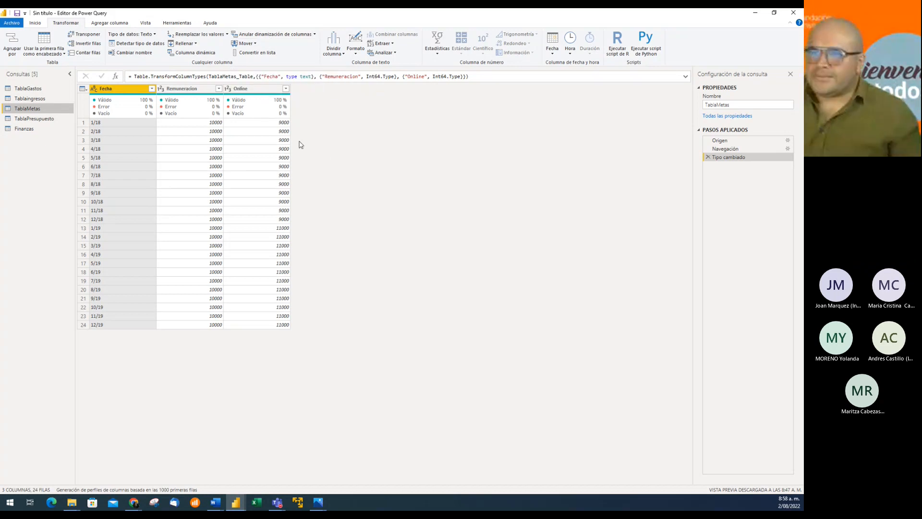
{"action": "left_click", "coordinate": [134, 502]}
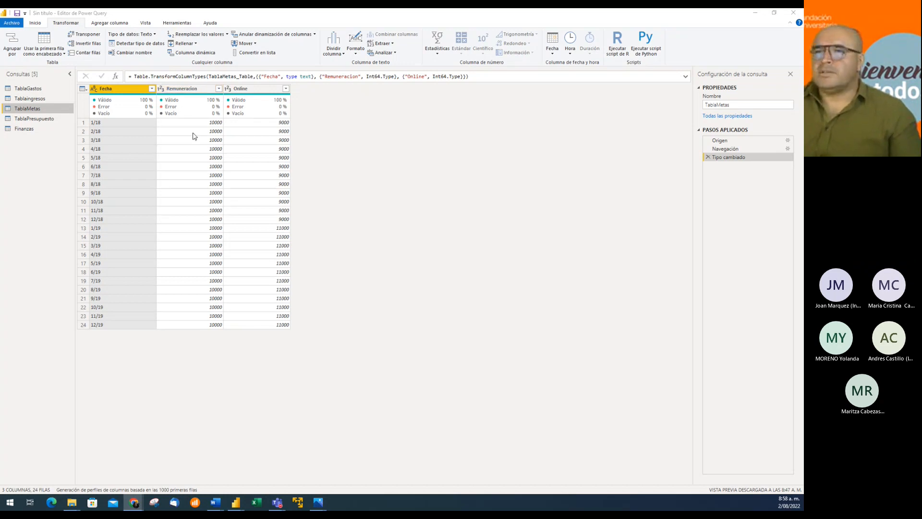
{"action": "left_click", "coordinate": [32, 133]}
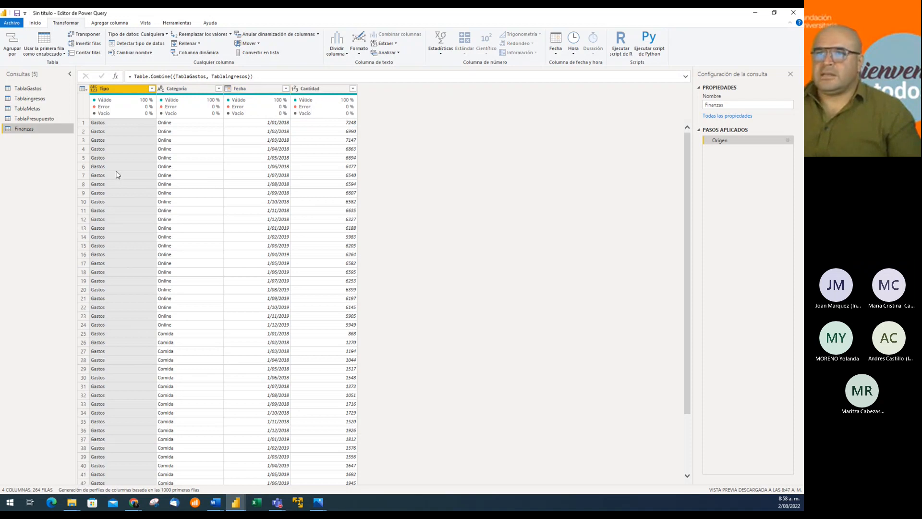
{"action": "left_click", "coordinate": [47, 108]}
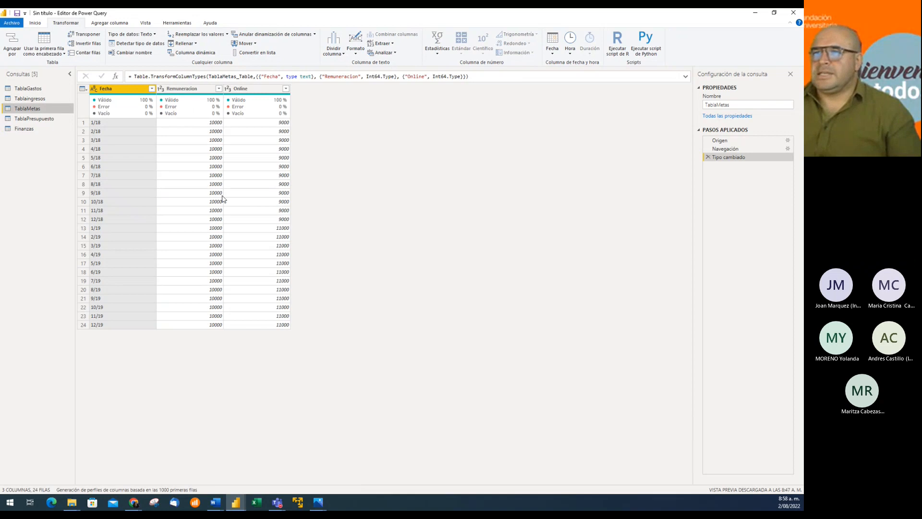
{"action": "left_click", "coordinate": [42, 119]}
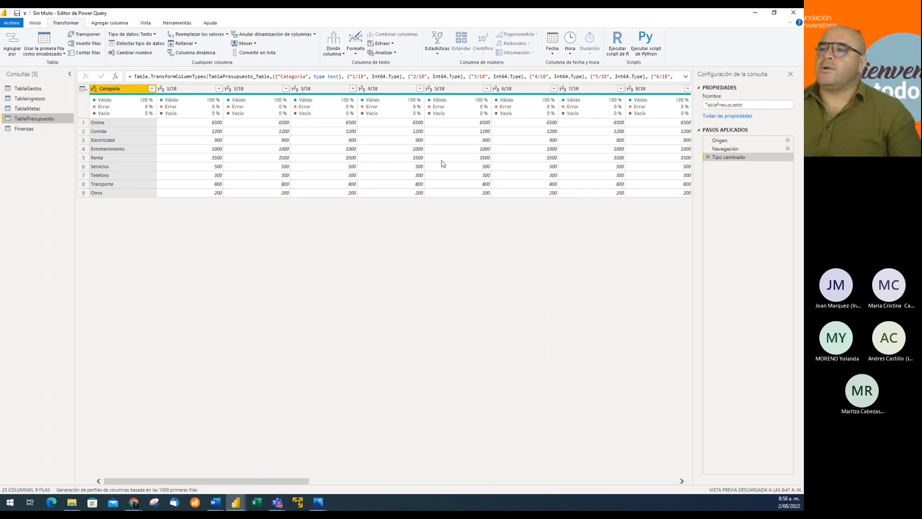
{"action": "left_click", "coordinate": [29, 108]}
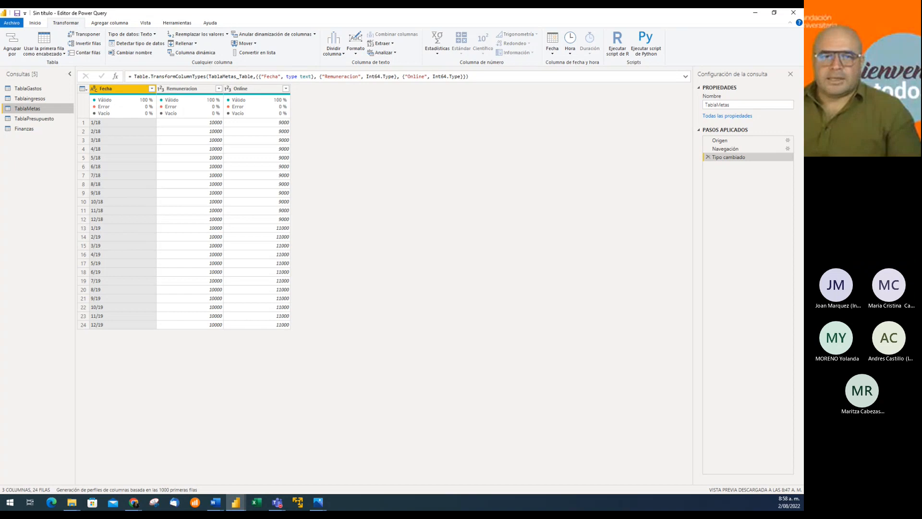
{"action": "left_click", "coordinate": [133, 501]}
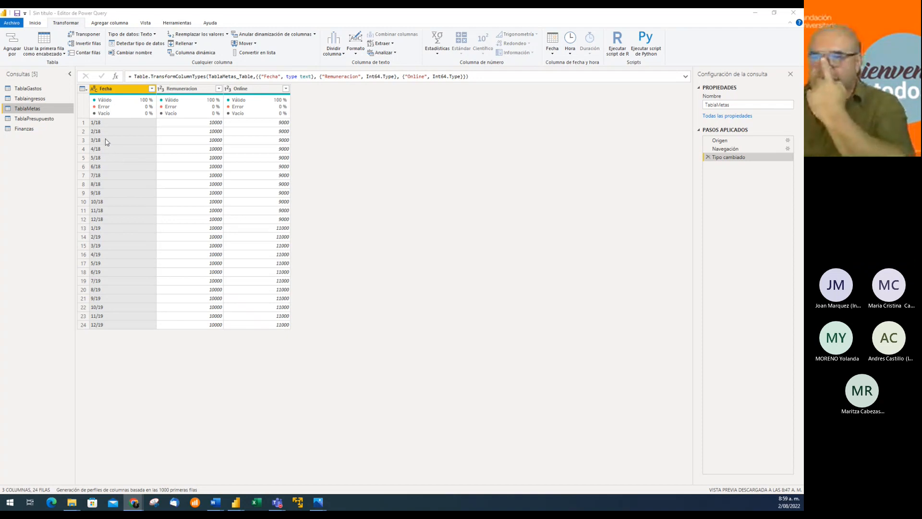
{"action": "left_click", "coordinate": [29, 98]}
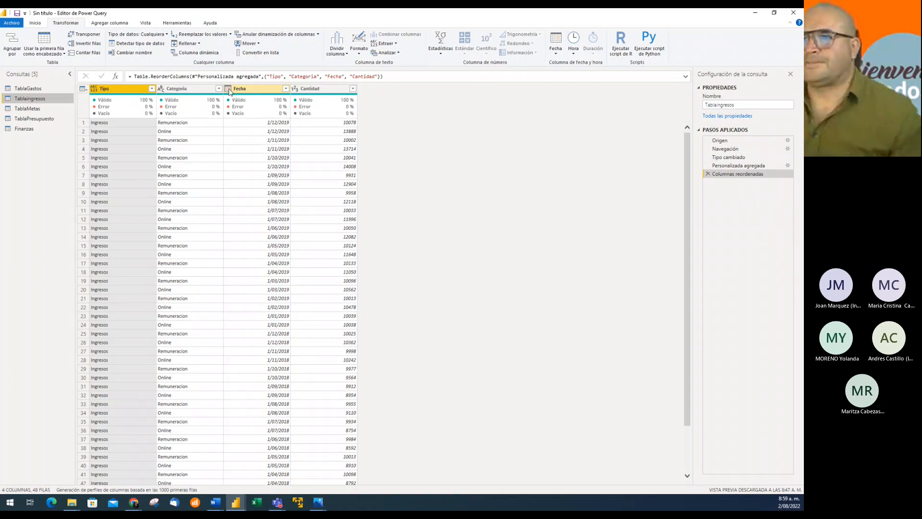
{"action": "left_click", "coordinate": [39, 111]}
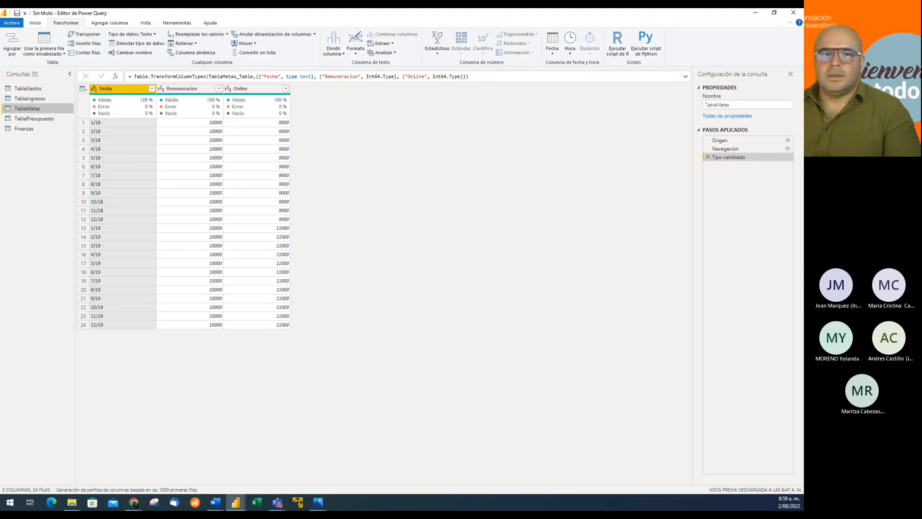
{"action": "key", "text": "alt+Tab"}
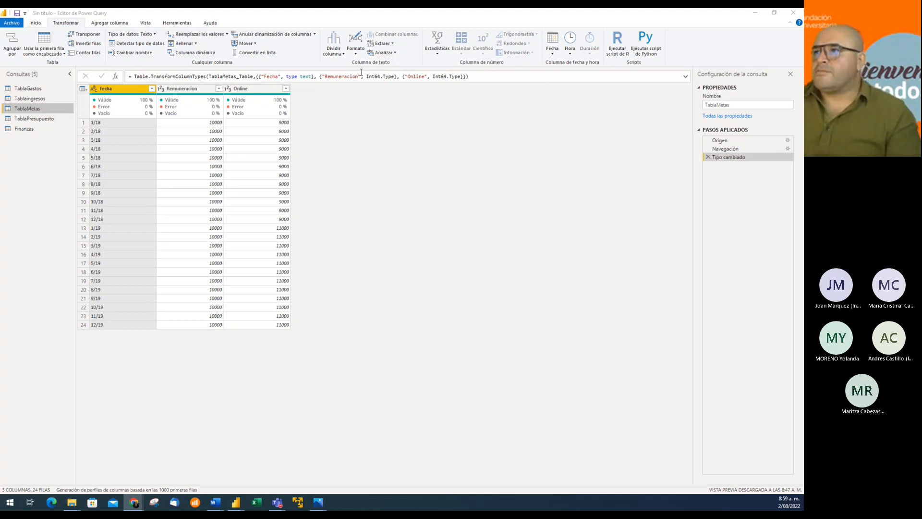
Step: Try adding the prefix 01/ to the Fecha column of TablaMetas, and remove the resulting Prefijo agregado step
{"action": "left_click", "coordinate": [360, 50]}
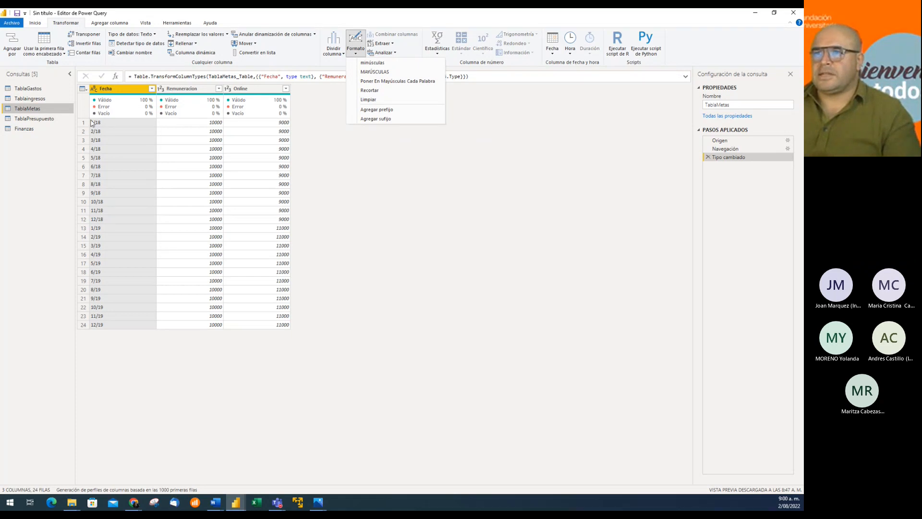
{"action": "left_click", "coordinate": [381, 111]}
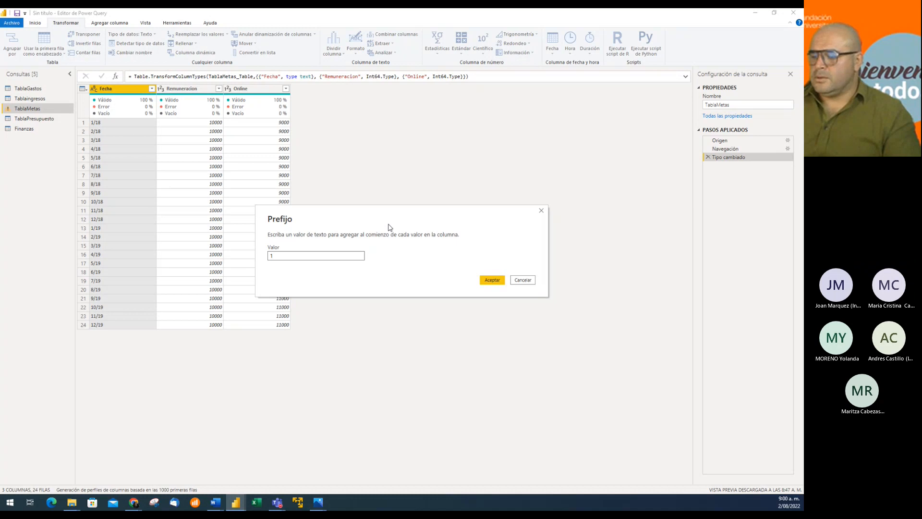
{"action": "type", "text": "01/"}
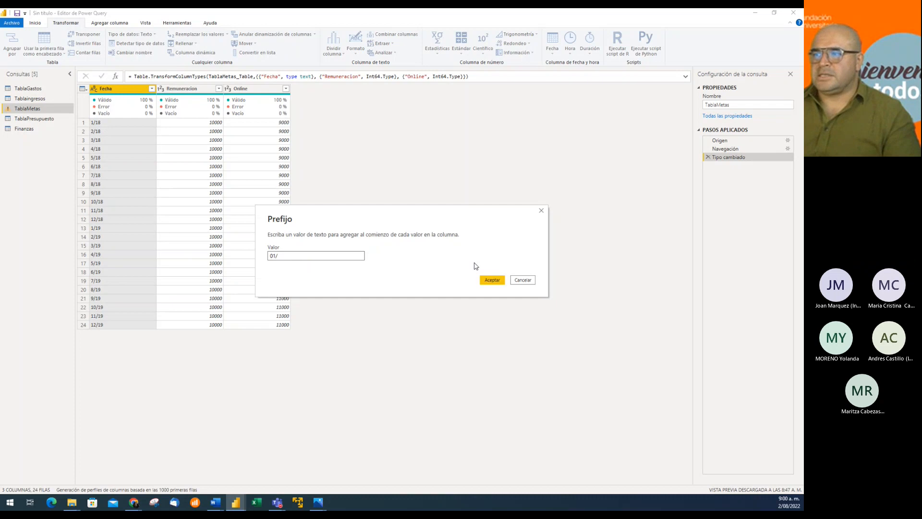
{"action": "left_click", "coordinate": [492, 283]}
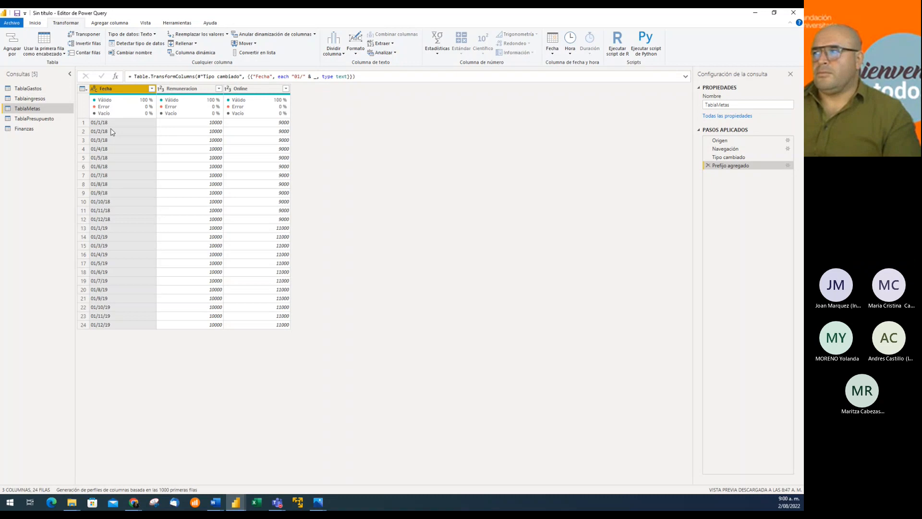
{"action": "left_click", "coordinate": [708, 166]}
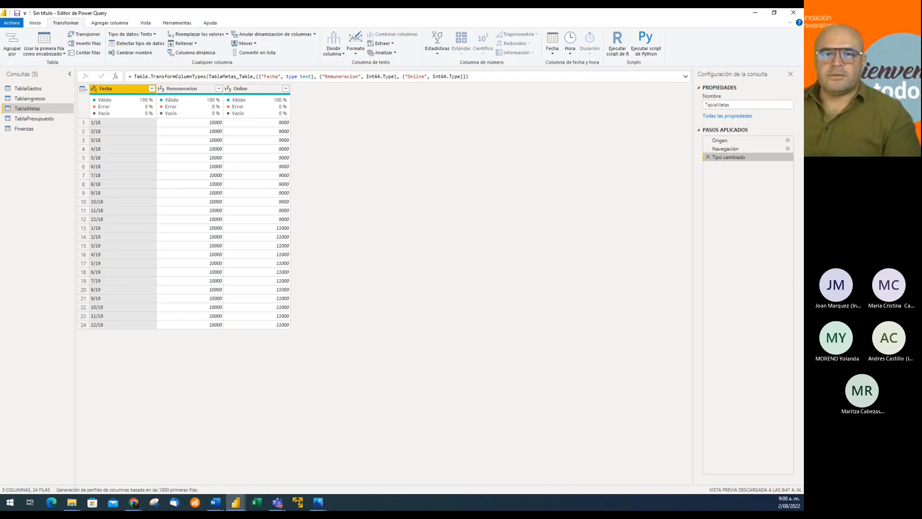
Step: Add the prefix 01/ to every value in the Fecha column of TablaMetas
{"action": "left_click", "coordinate": [134, 503]}
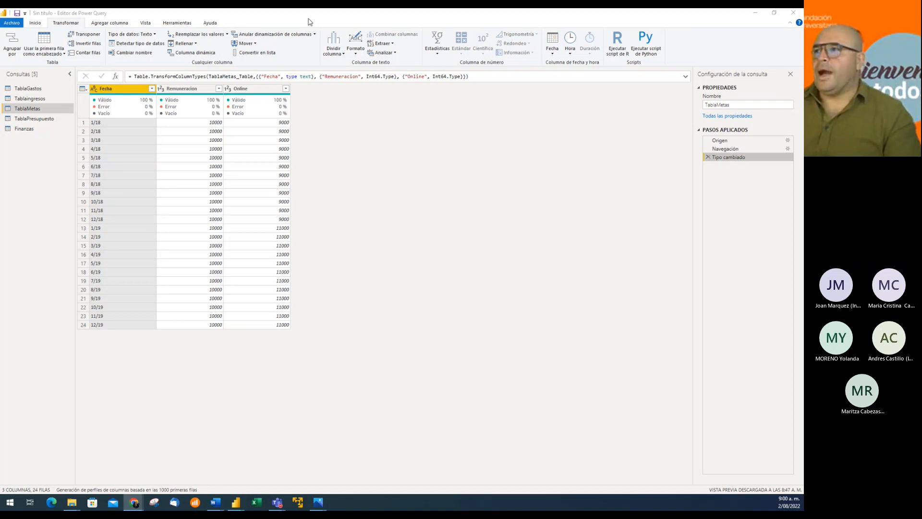
{"action": "left_click", "coordinate": [356, 46]}
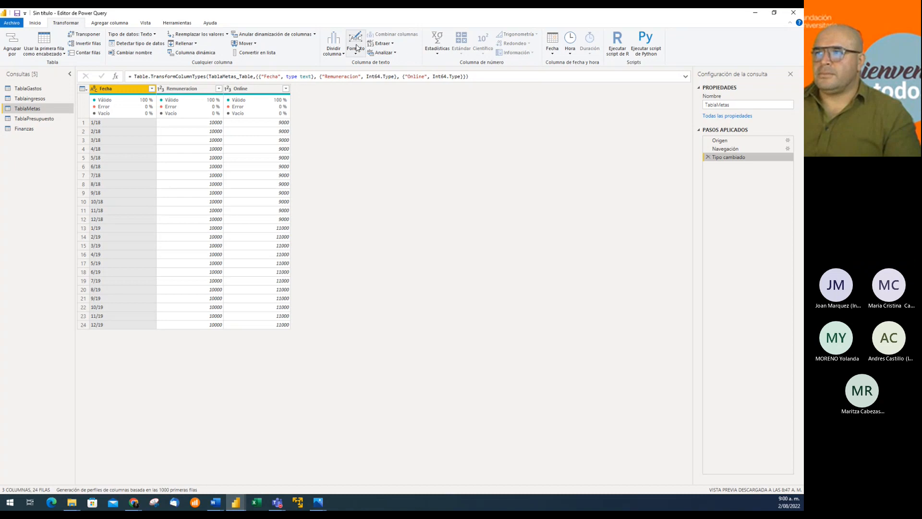
{"action": "left_click", "coordinate": [356, 50]}
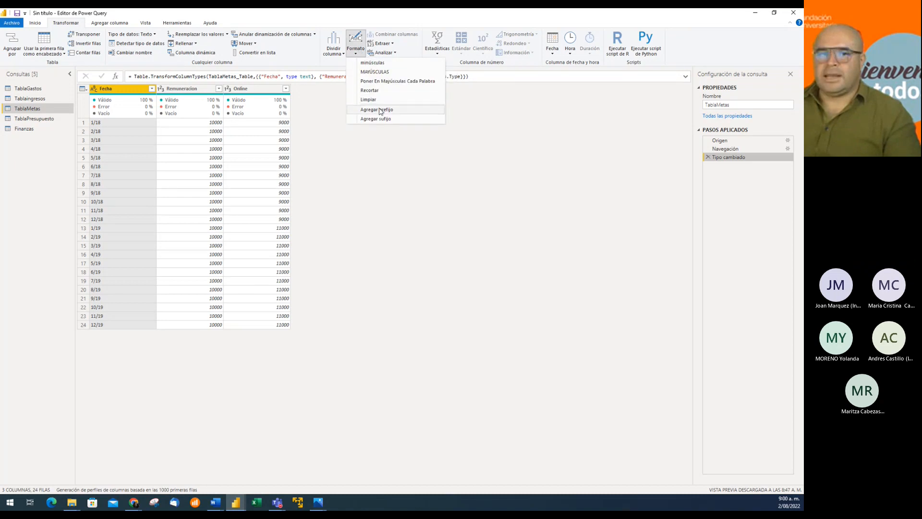
{"action": "left_click", "coordinate": [377, 111]}
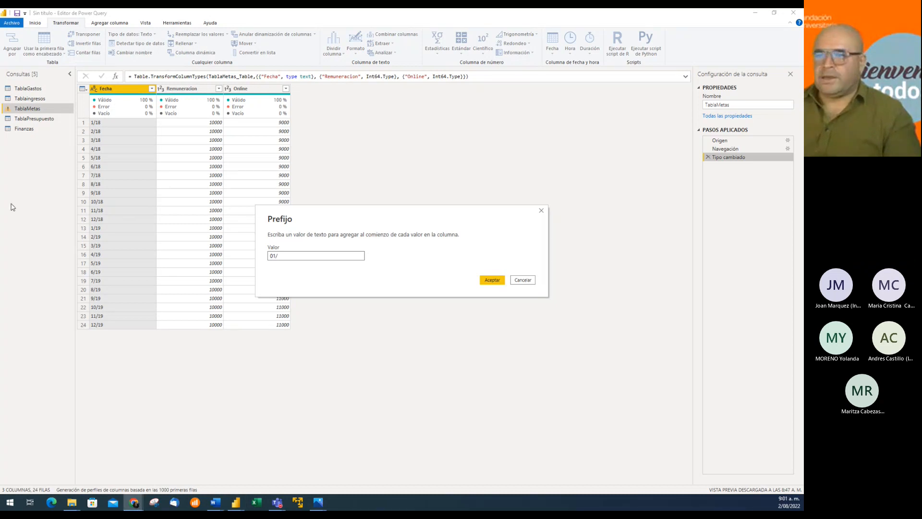
{"action": "left_click", "coordinate": [492, 280]}
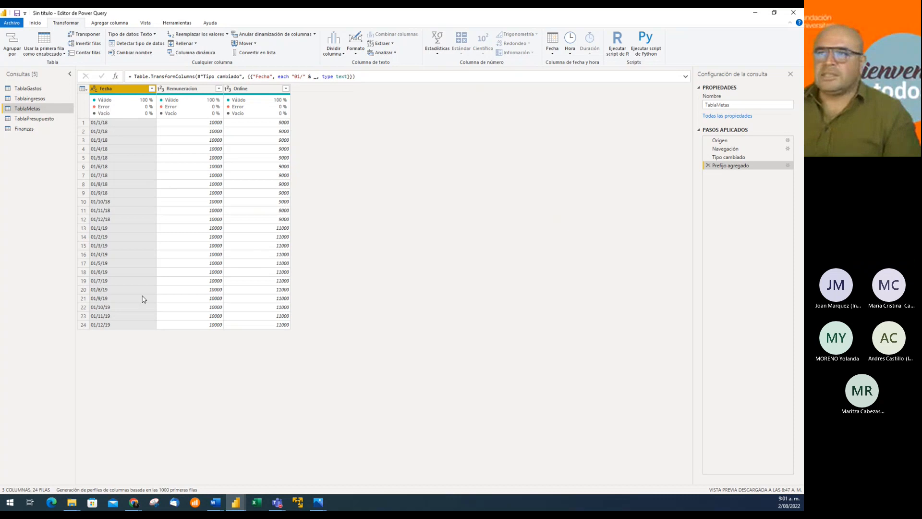
Step: Change the data type of the TablaMetas Fecha column from text to Fecha (date)
{"action": "left_click", "coordinate": [94, 89]}
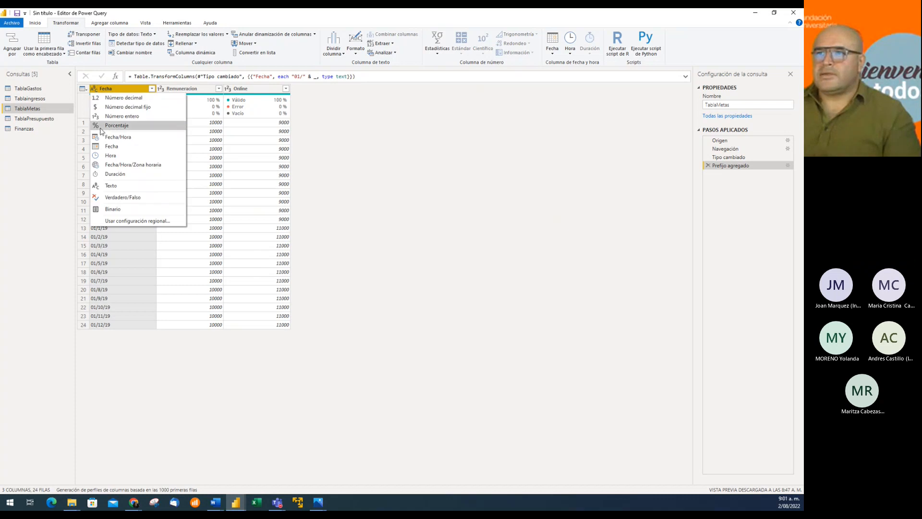
{"action": "left_click", "coordinate": [112, 147]}
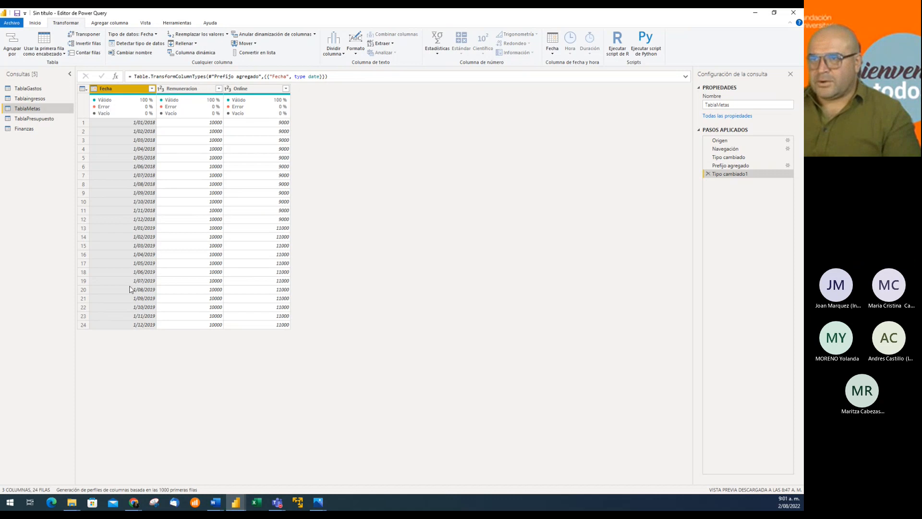
{"action": "key", "text": "alt+Tab"}
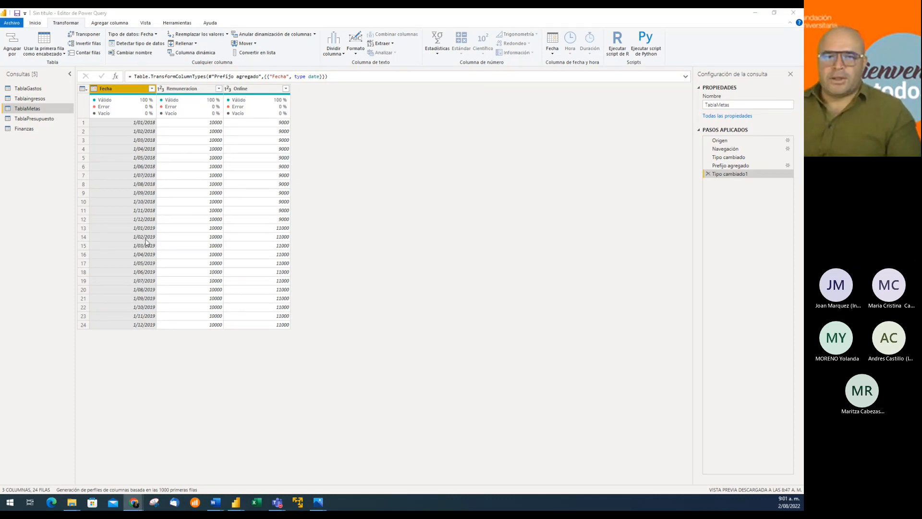
Step: Unpivot the Remuneracion and Online columns of TablaMetas into attribute and value columns
{"action": "left_click", "coordinate": [188, 89]}
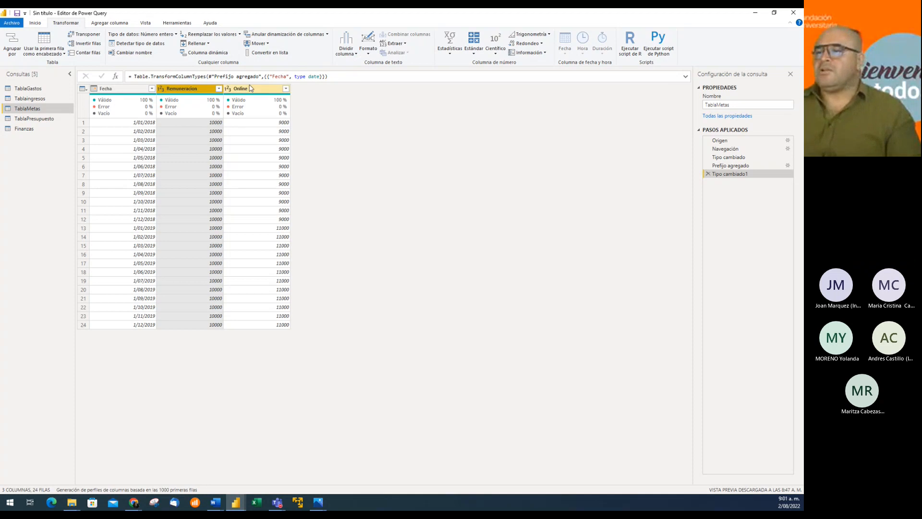
{"action": "mouse_move", "coordinate": [244, 102]}
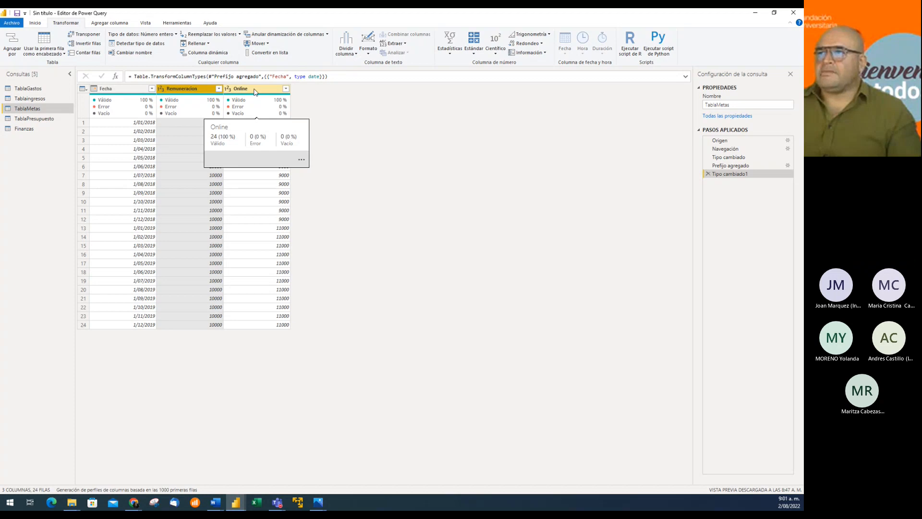
{"action": "left_click", "coordinate": [256, 91], "text": "ctrl"}
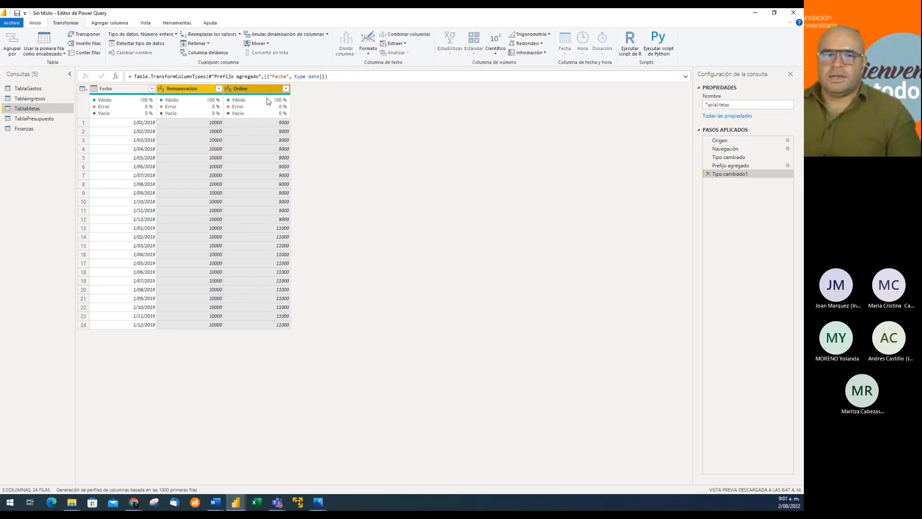
{"action": "mouse_move", "coordinate": [260, 97]}
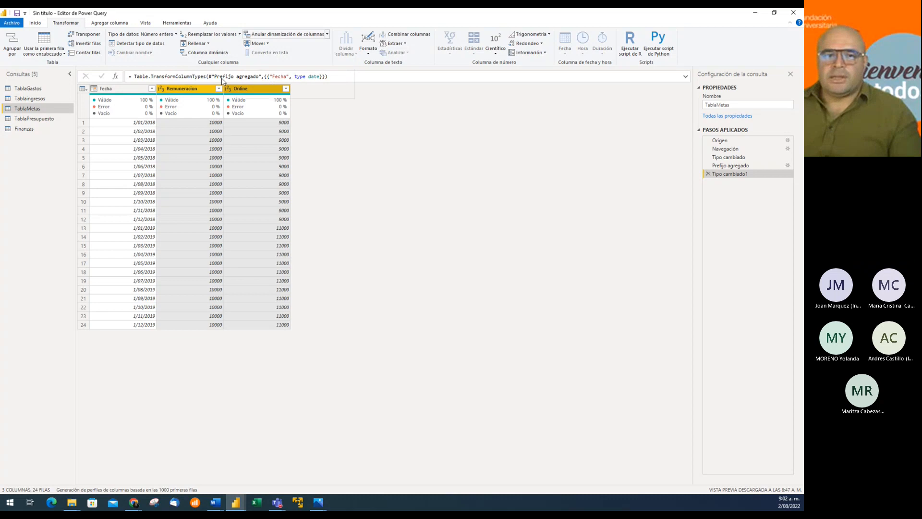
{"action": "key", "text": "alt+Tab"}
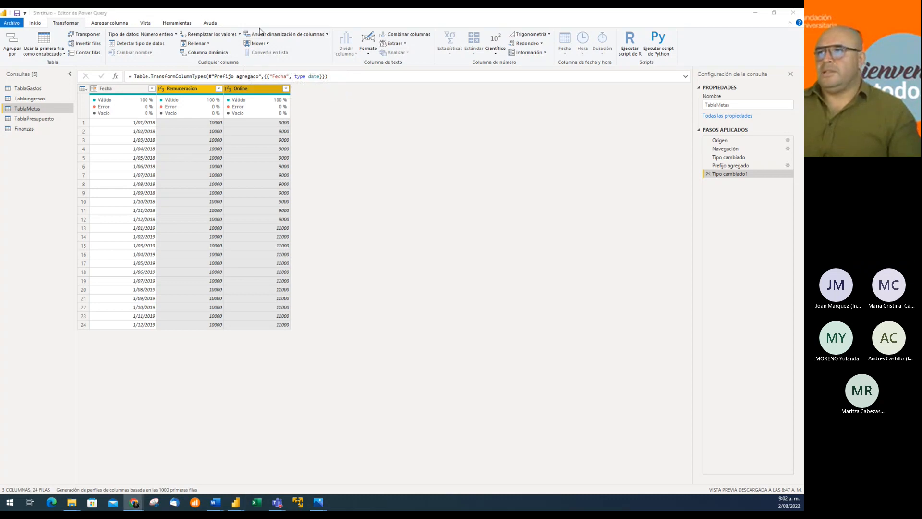
{"action": "key", "text": "alt+Tab"}
{"action": "left_click", "coordinate": [293, 38]}
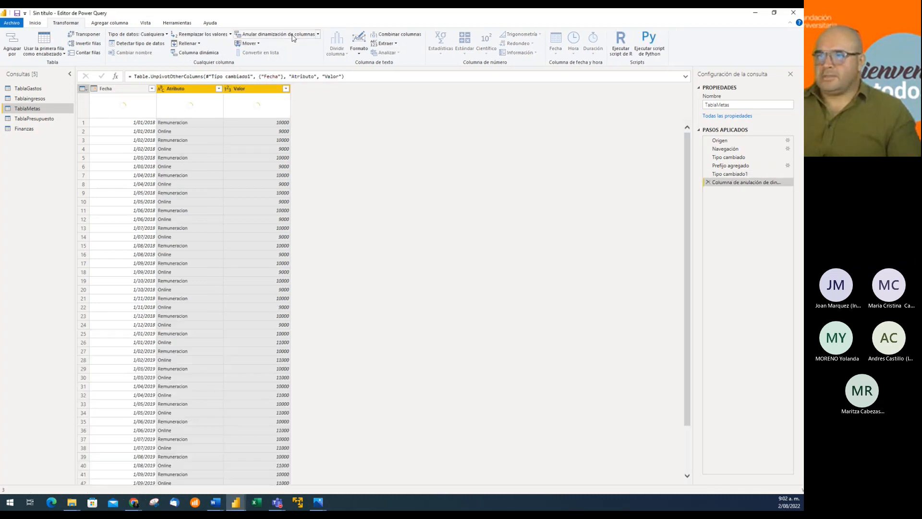
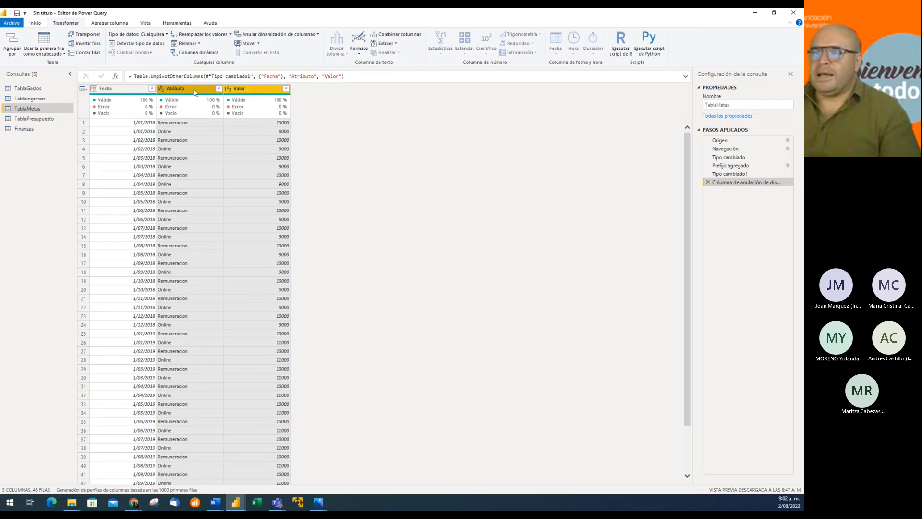
Step: Rename the Atributo column of TablaMetas as Categoria
{"action": "double_click", "coordinate": [197, 89]}
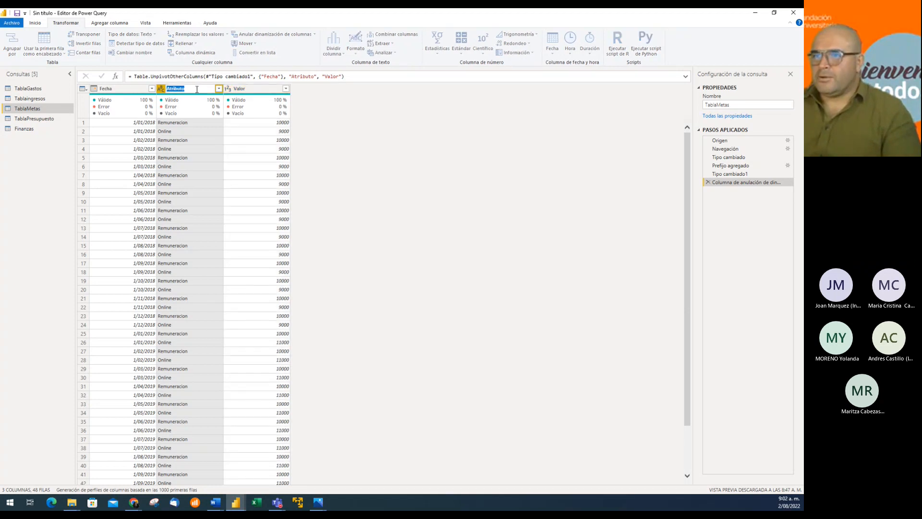
{"action": "left_click", "coordinate": [193, 90]}
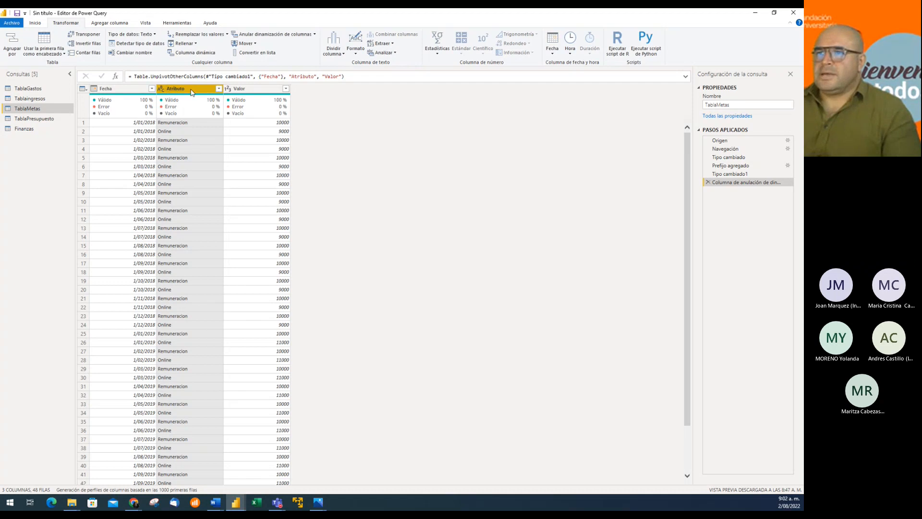
{"action": "double_click", "coordinate": [191, 89]}
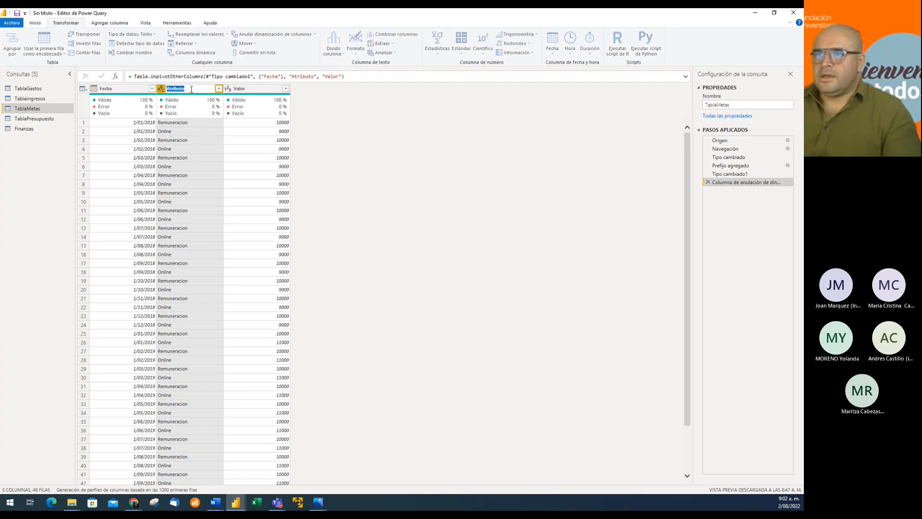
{"action": "type", "text": "Ca"}
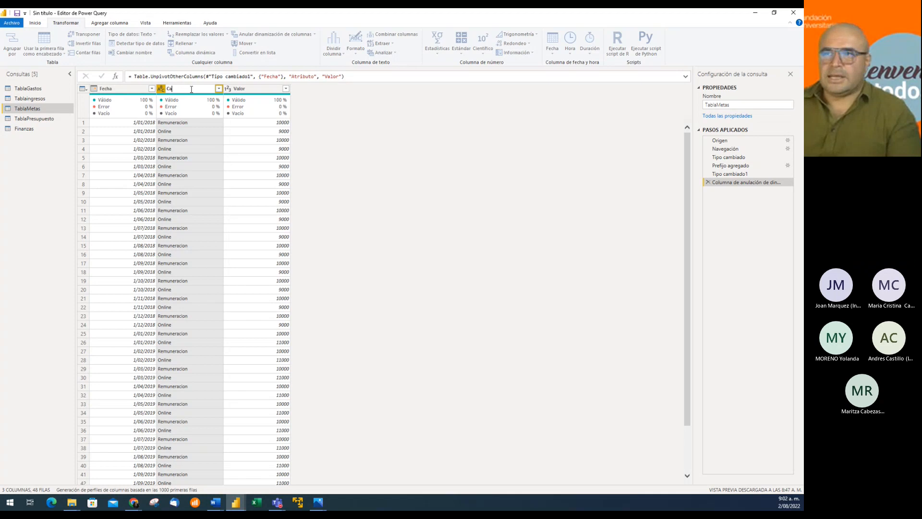
{"action": "type", "text": "tegoria"}
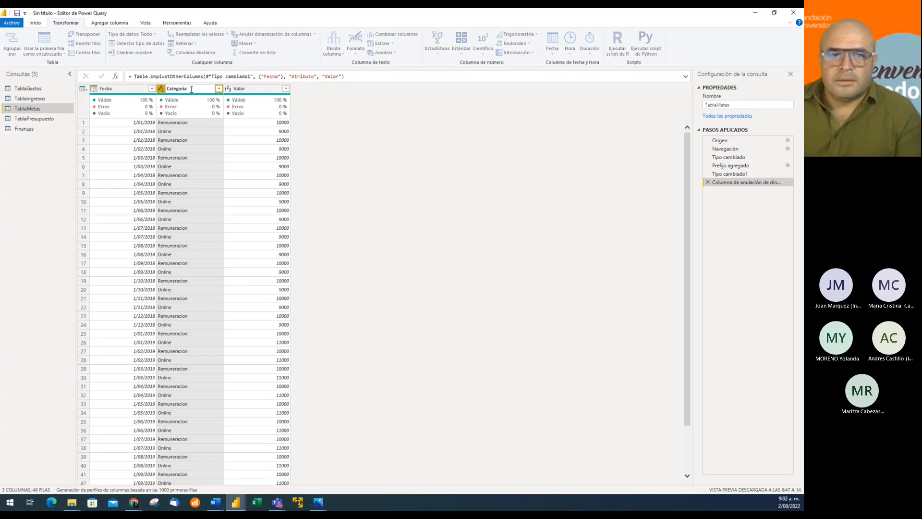
{"action": "key", "text": "Return"}
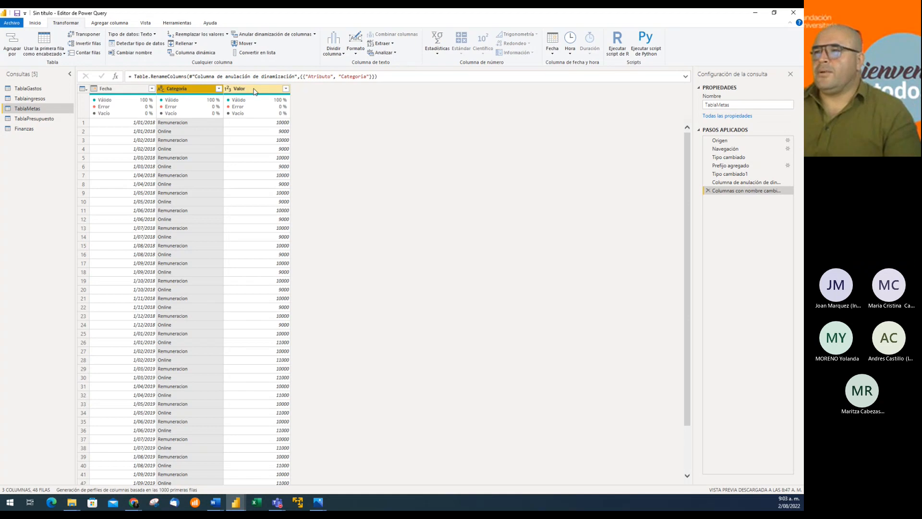
Step: Rename the Valor column of TablaMetas as Cantidad
{"action": "double_click", "coordinate": [257, 88]}
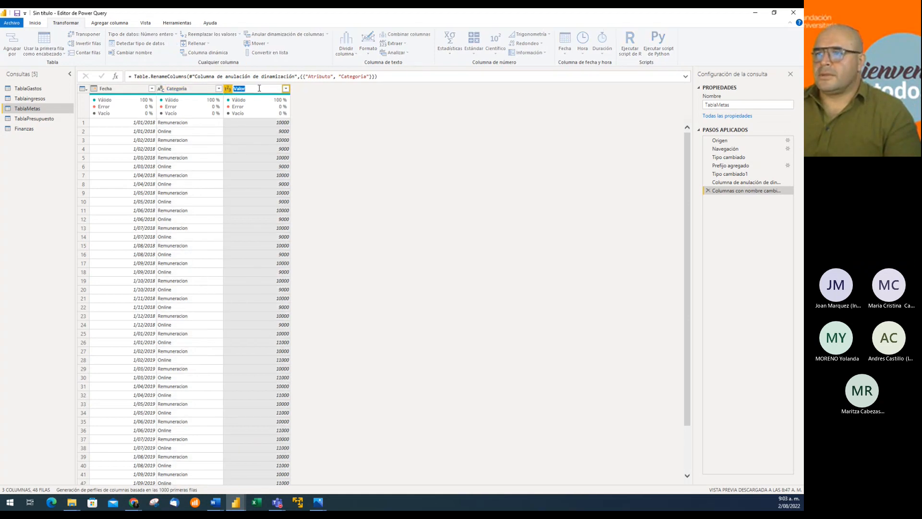
{"action": "type", "text": "Cantidad"}
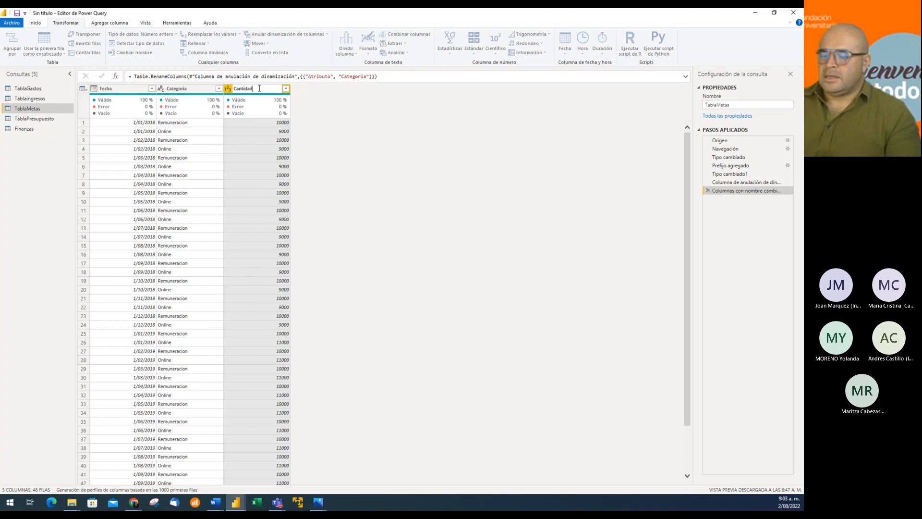
{"action": "key", "text": "Return"}
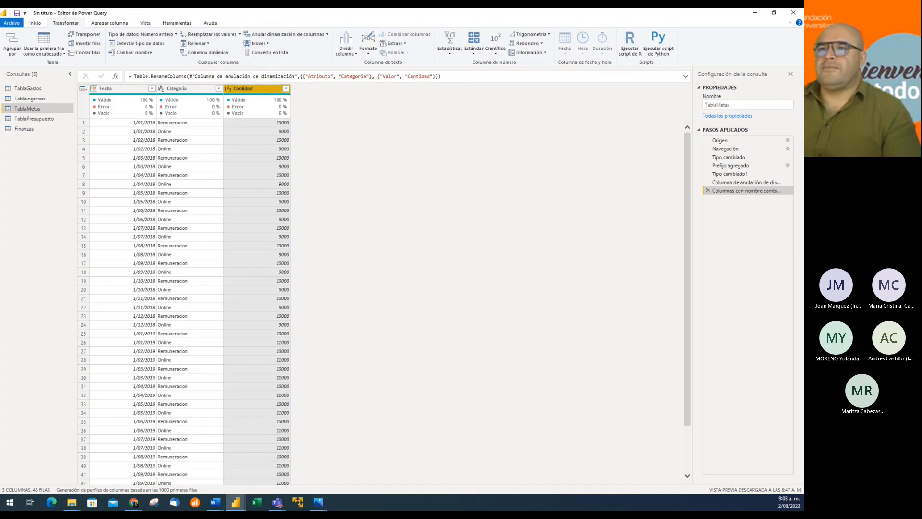
Step: Compare the columns of TablaMetas with those of TablaGastos and Tablaingresos, and check the data type options for Cantidad
{"action": "left_click", "coordinate": [37, 89]}
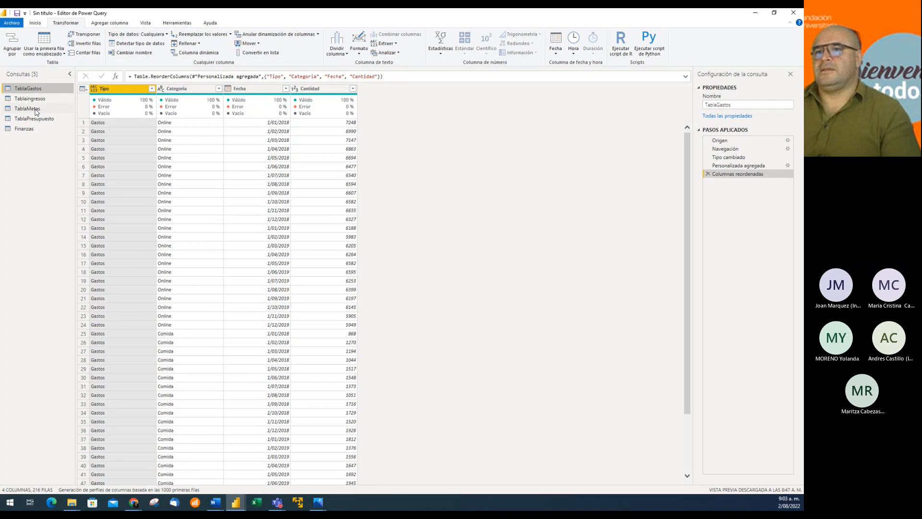
{"action": "left_click", "coordinate": [36, 110]}
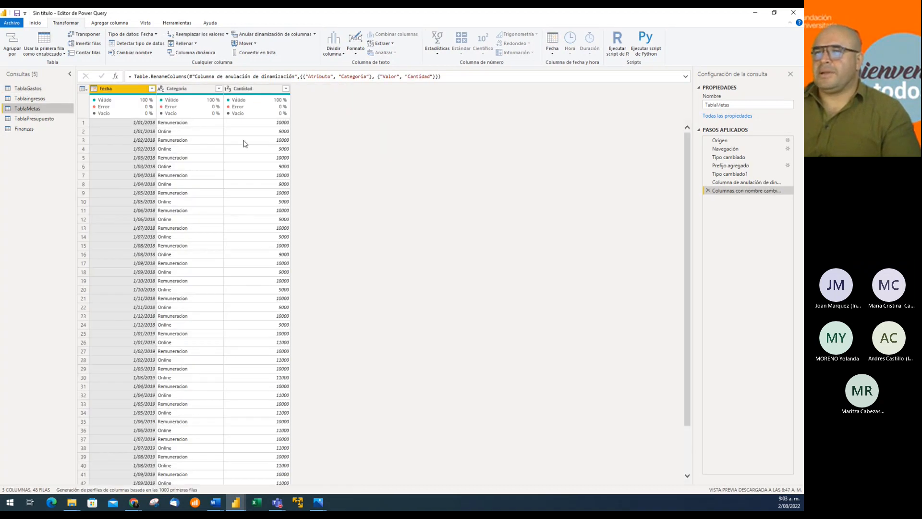
{"action": "left_click", "coordinate": [112, 90]}
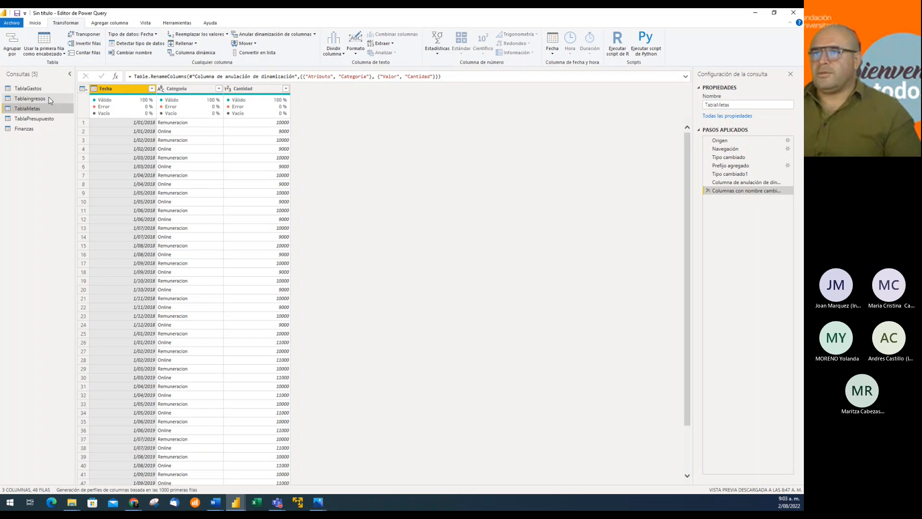
{"action": "left_click", "coordinate": [30, 98]}
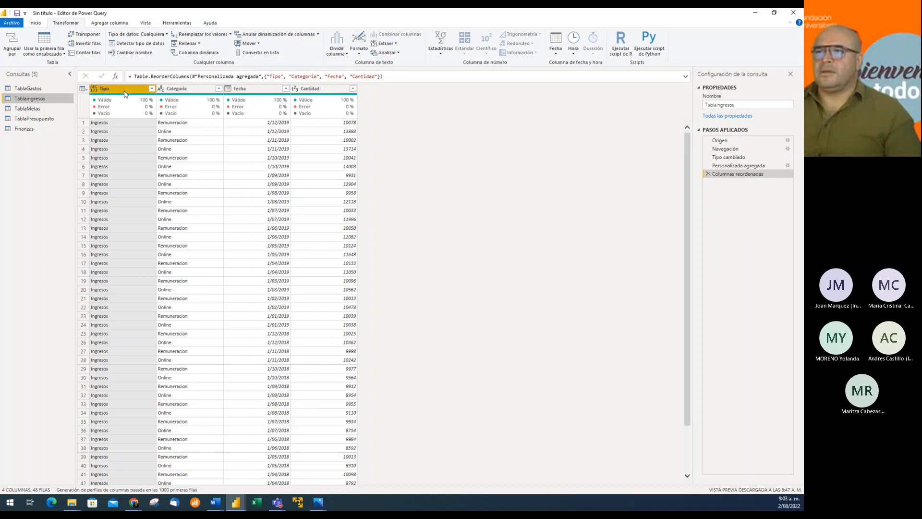
{"action": "left_click", "coordinate": [33, 109]}
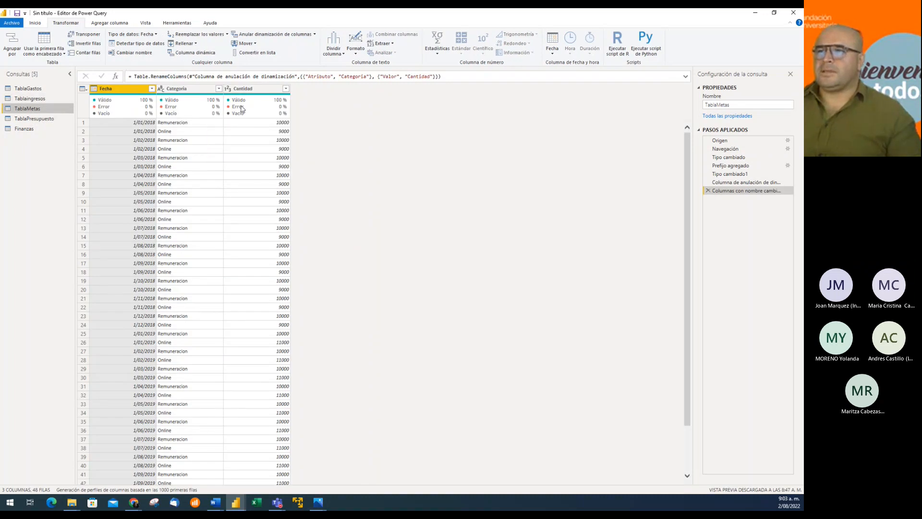
{"action": "left_click", "coordinate": [228, 89]}
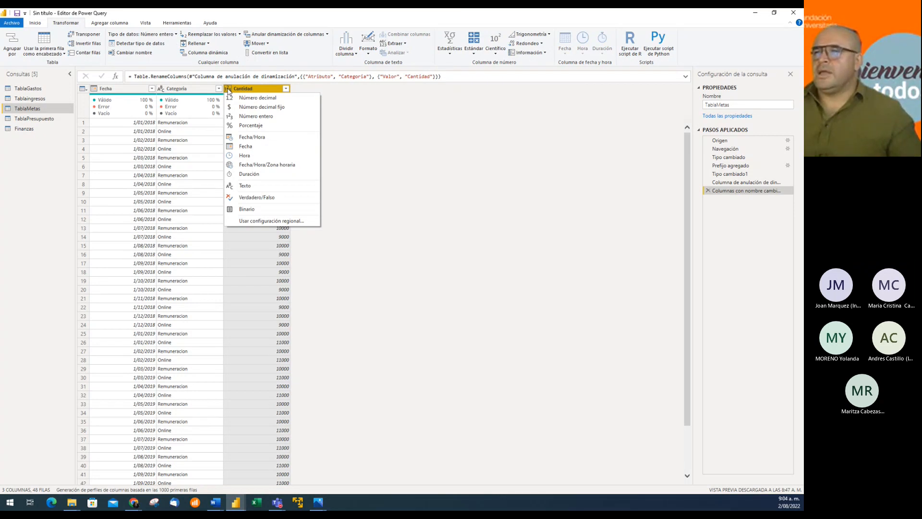
{"action": "left_click", "coordinate": [192, 124]}
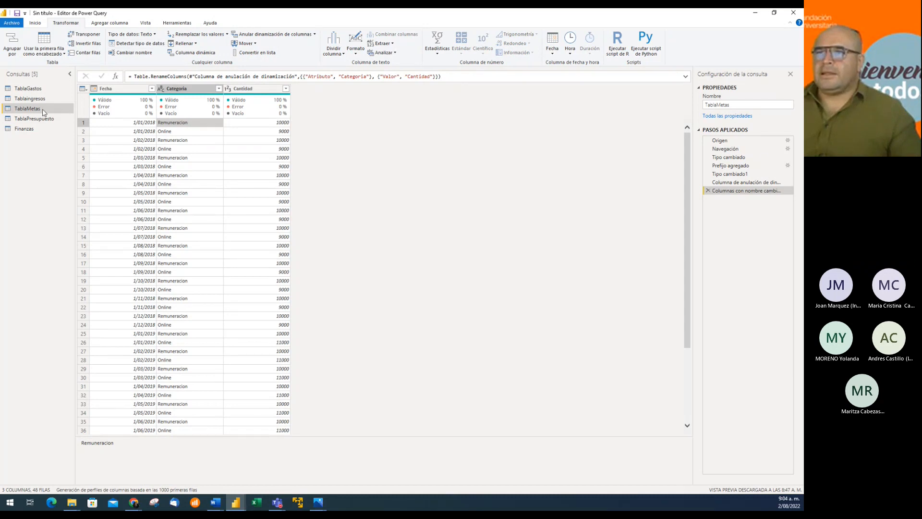
Step: Add a custom column named Tipo to TablaMetas with the formula = "Meta"
{"action": "left_click", "coordinate": [109, 24]}
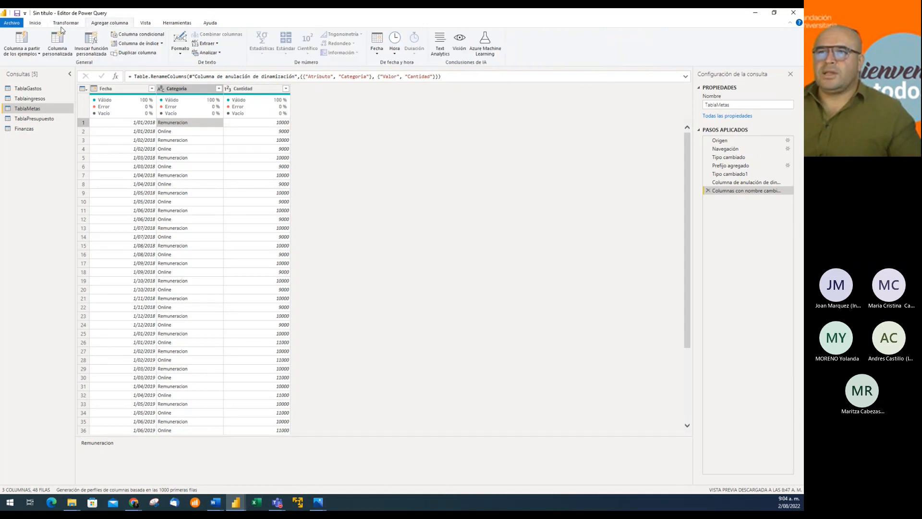
{"action": "left_click", "coordinate": [60, 47]}
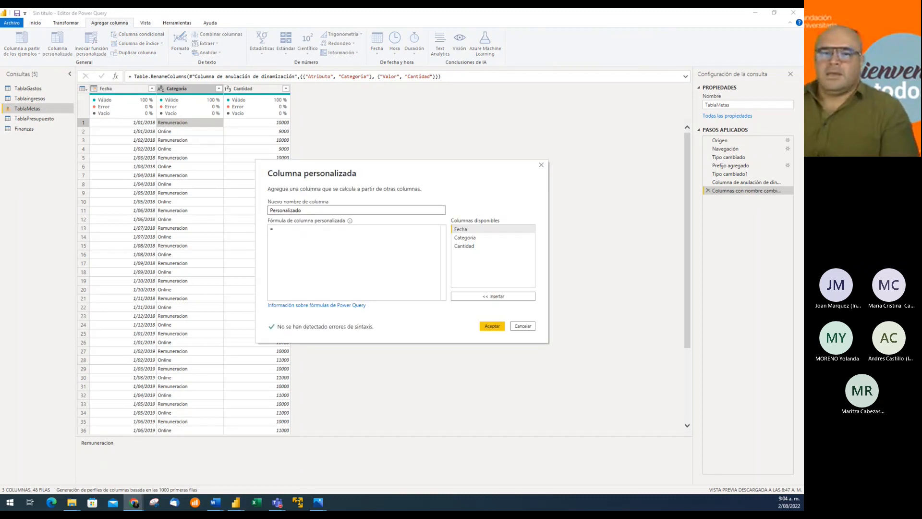
{"action": "left_click", "coordinate": [310, 211]}
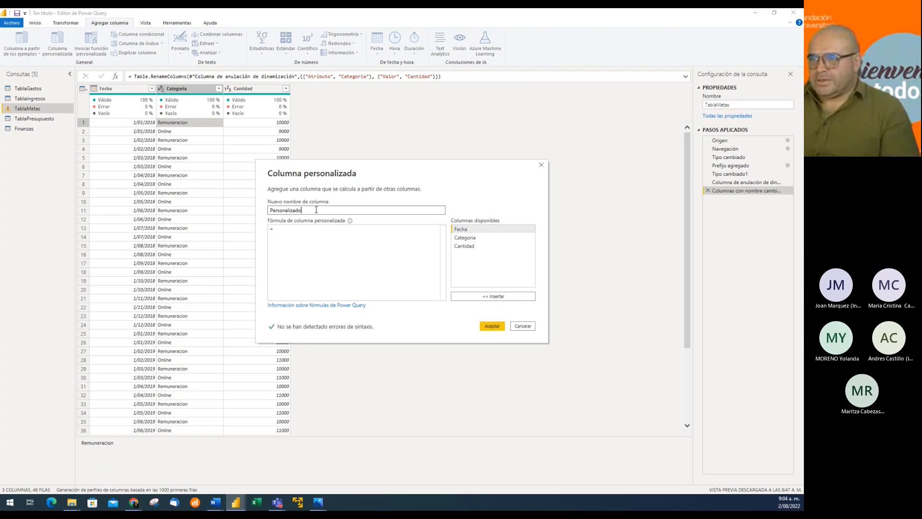
{"action": "left_click_drag", "start_coordinate": [318, 210], "coordinate": [255, 210]}
{"action": "type", "text": "T"}
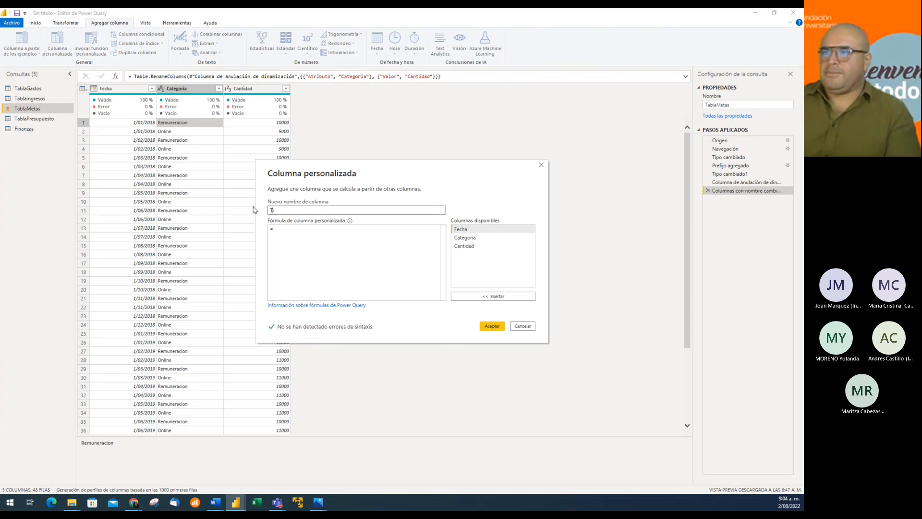
{"action": "type", "text": "ipo"}
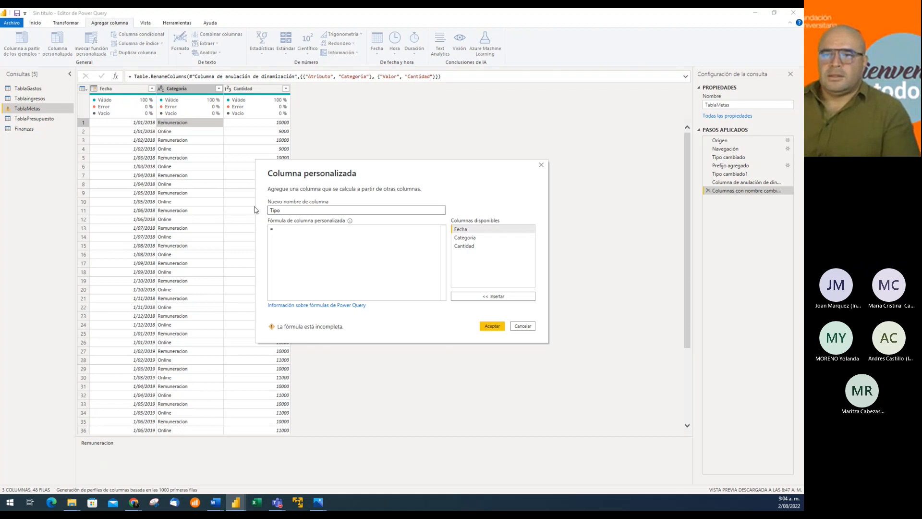
{"action": "left_click", "coordinate": [283, 231]}
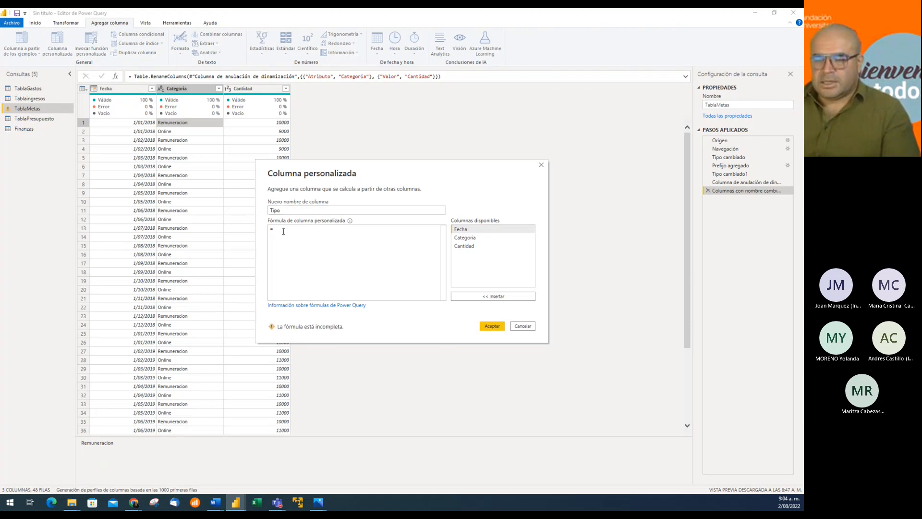
{"action": "type", "text": "\"\""}
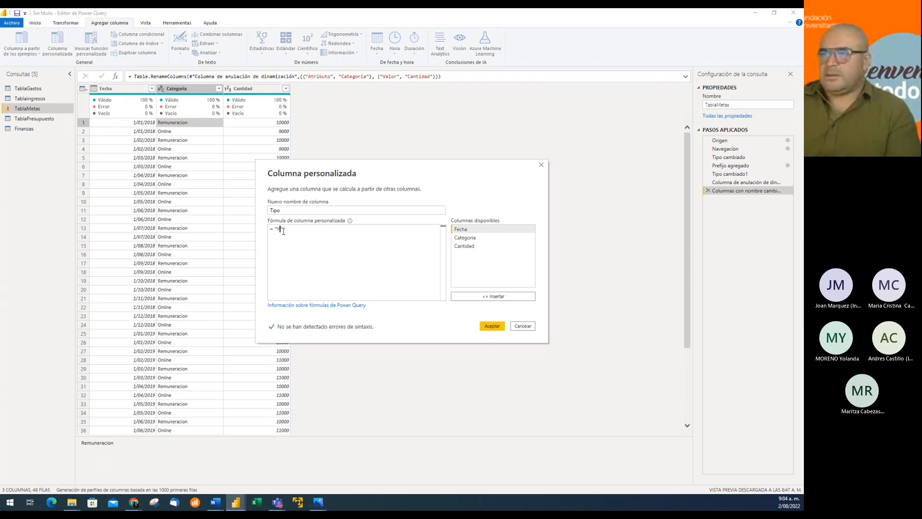
{"action": "type", "text": "Meta"}
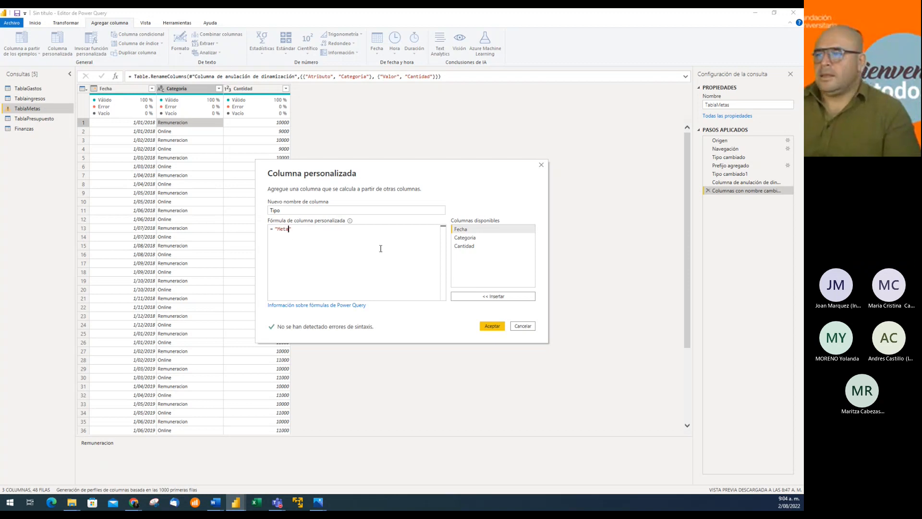
{"action": "left_click", "coordinate": [492, 328]}
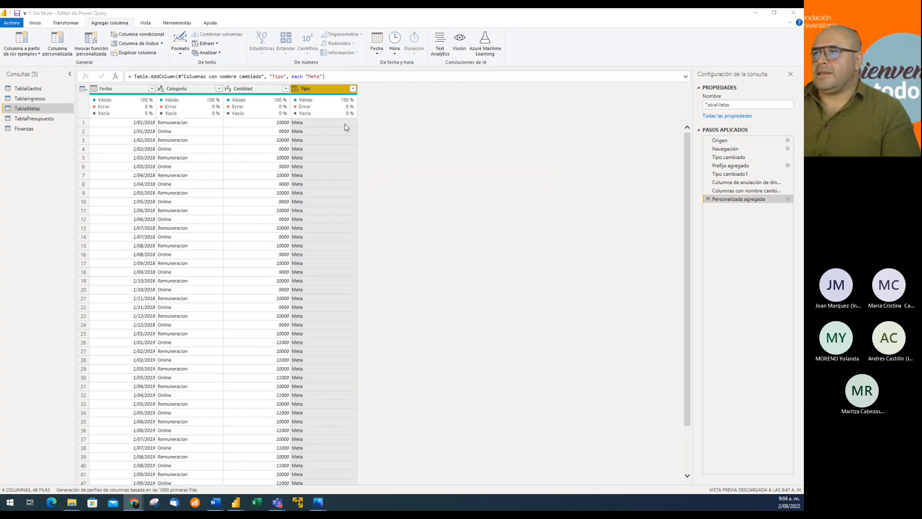
Step: Reorder the TablaMetas columns as Tipo, Categoria, Fecha, Cantidad and compare the order with TablaGastos
{"action": "left_click_drag", "start_coordinate": [331, 89], "coordinate": [133, 92]}
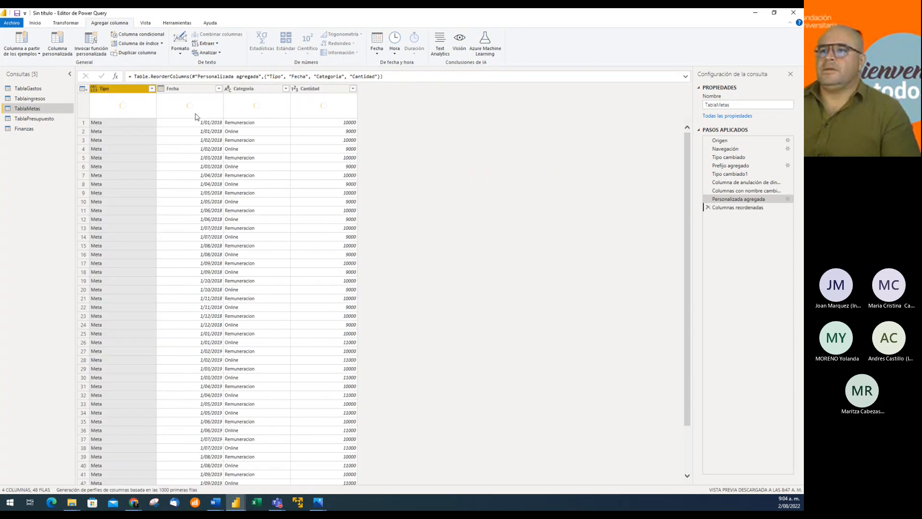
{"action": "left_click", "coordinate": [252, 90]}
{"action": "left_click_drag", "start_coordinate": [252, 90], "coordinate": [163, 91]}
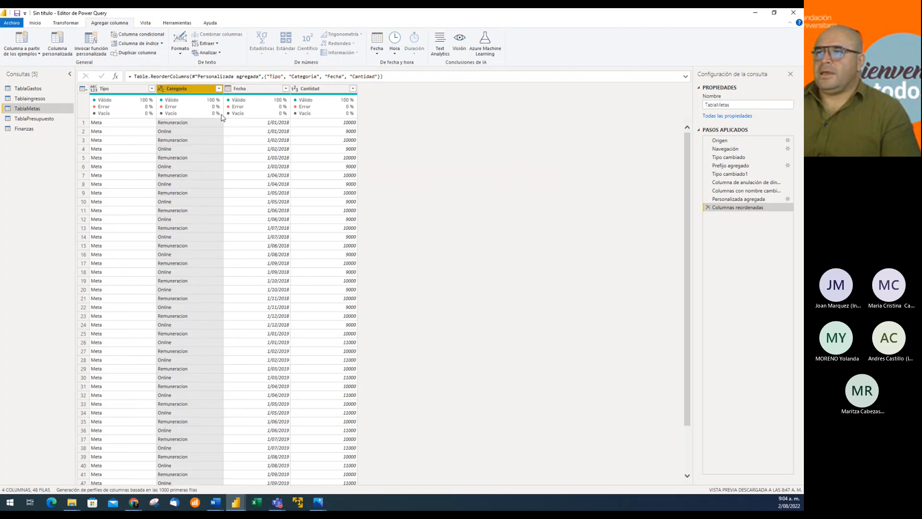
{"action": "left_click", "coordinate": [41, 89]}
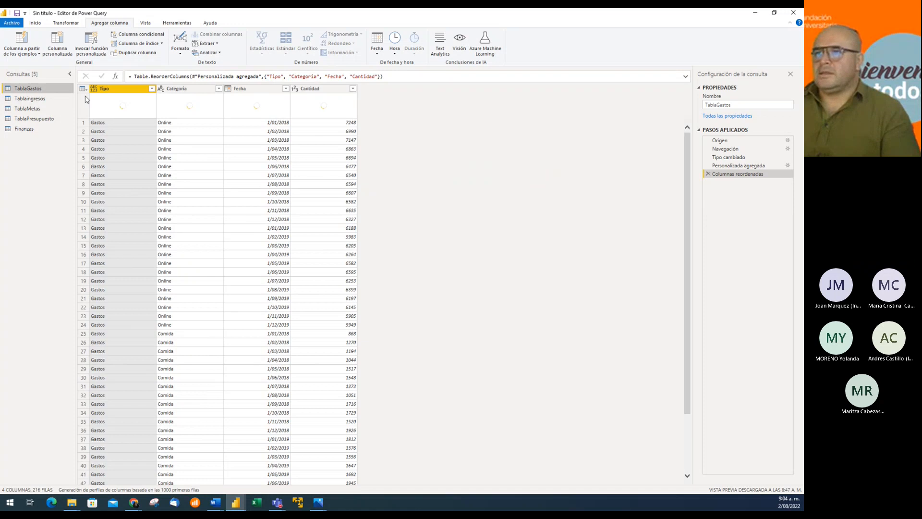
{"action": "left_click", "coordinate": [35, 111]}
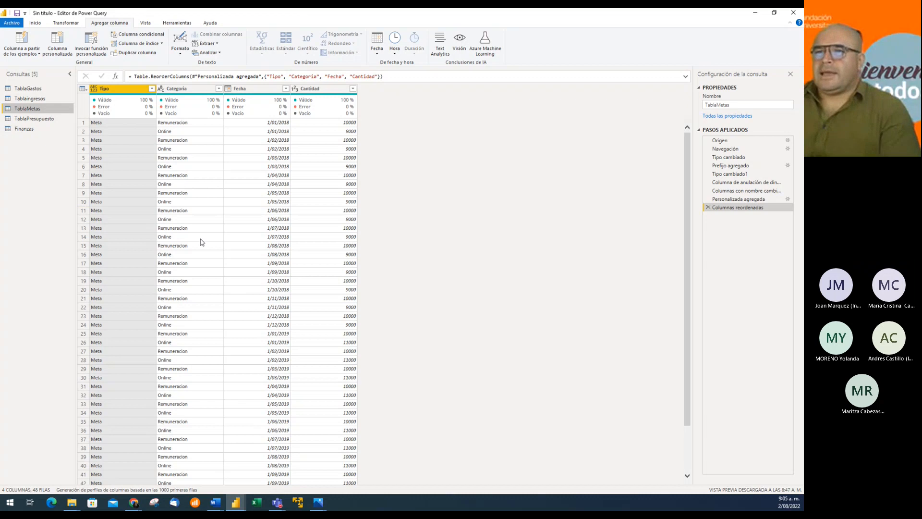
Step: Open the TablaPresupuesto query and select all its month columns from 1/18 through 12/19
{"action": "left_click", "coordinate": [38, 118]}
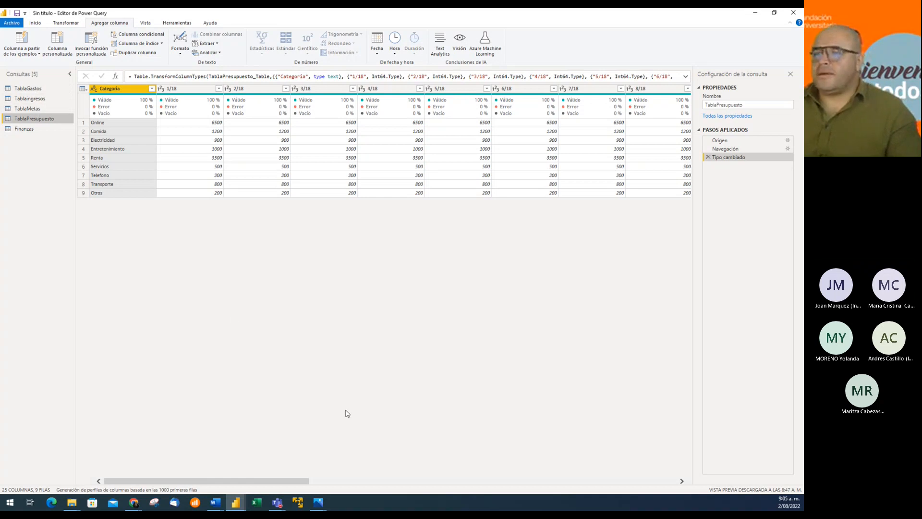
{"action": "left_click_drag", "start_coordinate": [292, 481], "coordinate": [673, 489]}
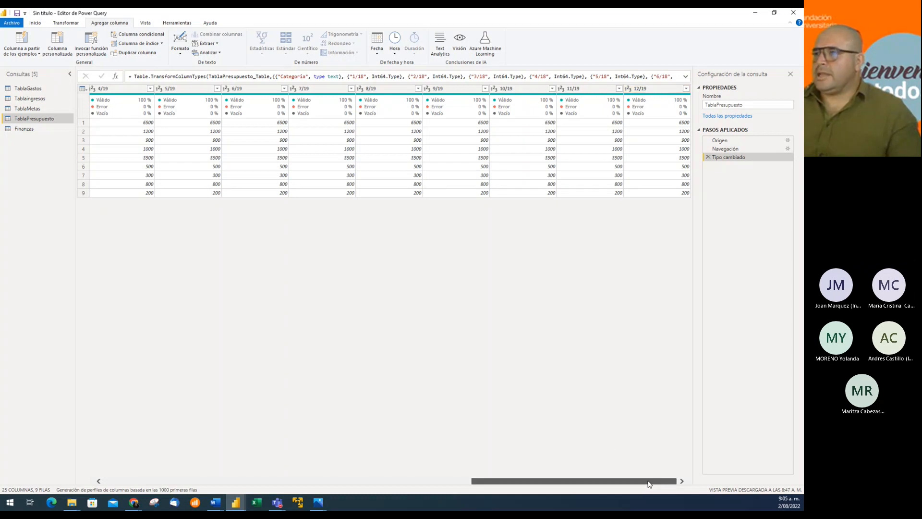
{"action": "left_click_drag", "start_coordinate": [648, 484], "coordinate": [250, 482]}
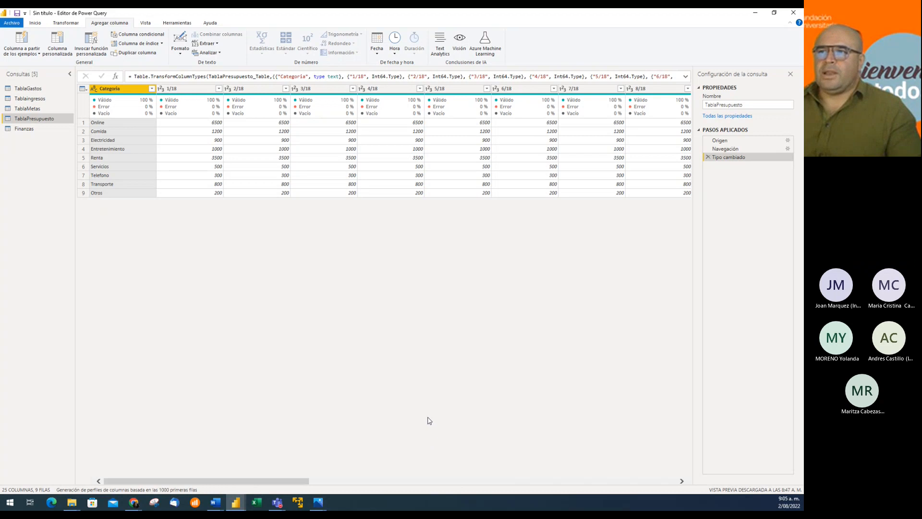
{"action": "left_click", "coordinate": [187, 89]}
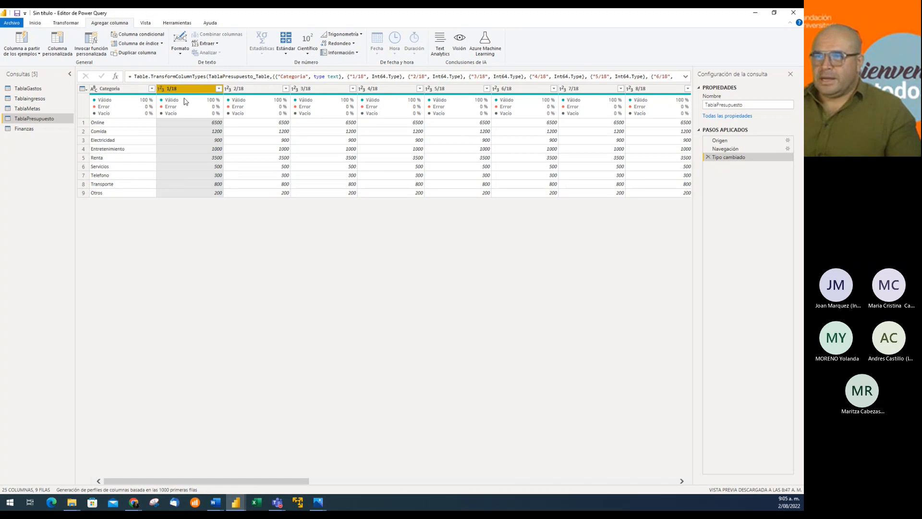
{"action": "left_click_drag", "start_coordinate": [288, 481], "coordinate": [664, 486]}
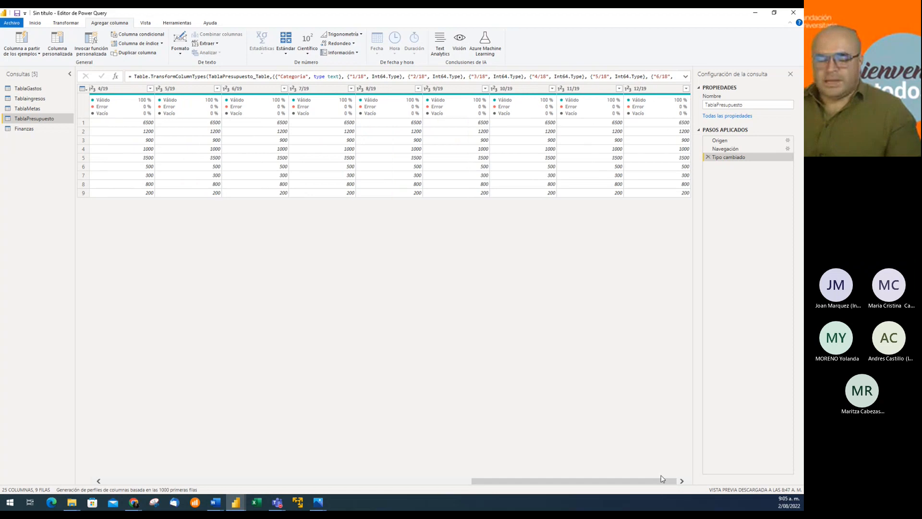
{"action": "left_click", "coordinate": [653, 89], "text": "shift"}
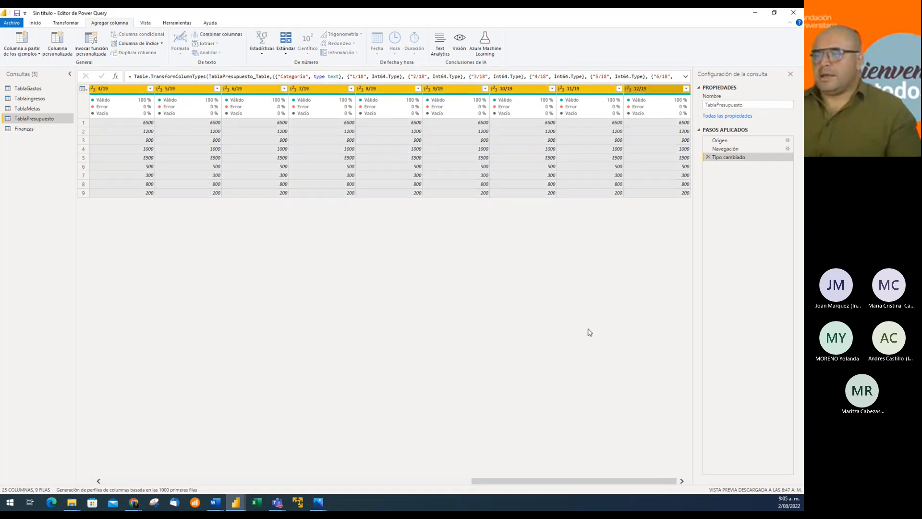
{"action": "left_click_drag", "start_coordinate": [596, 482], "coordinate": [219, 457]}
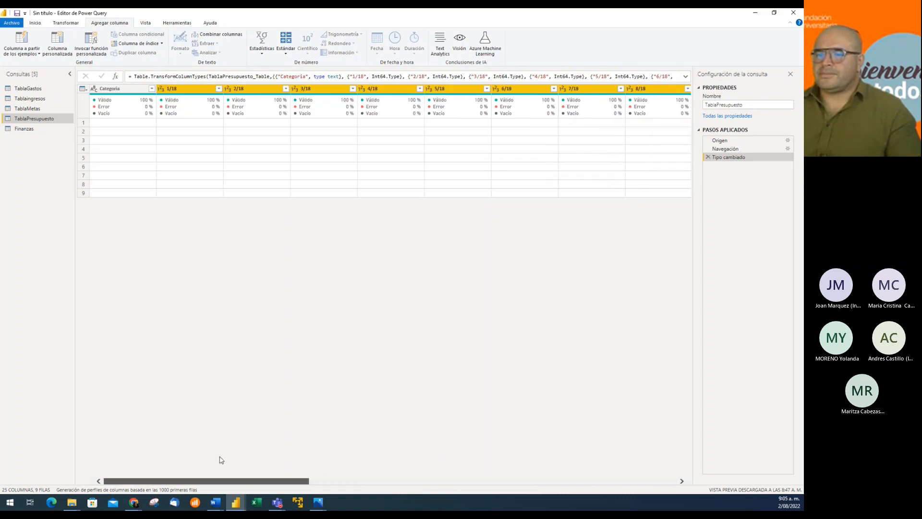
{"action": "left_click", "coordinate": [200, 90]}
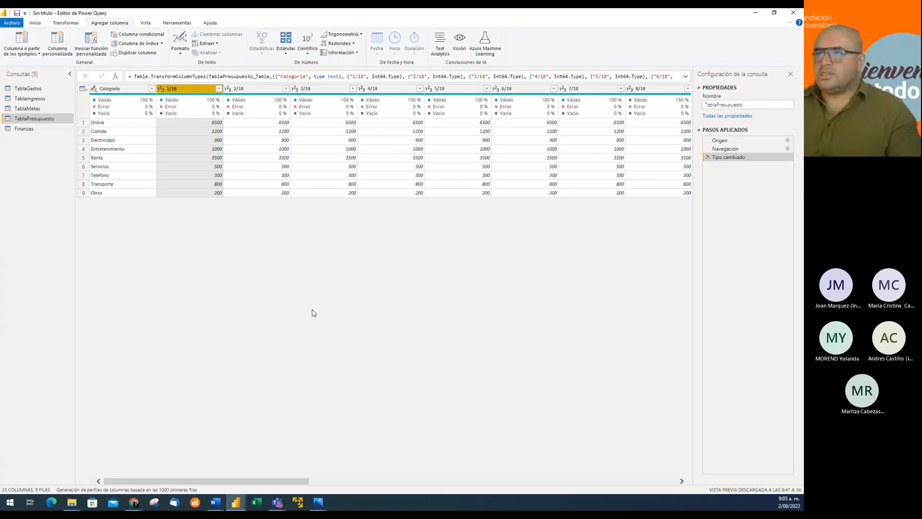
{"action": "key", "text": "Right"}
{"action": "key", "text": "shift+Left"}
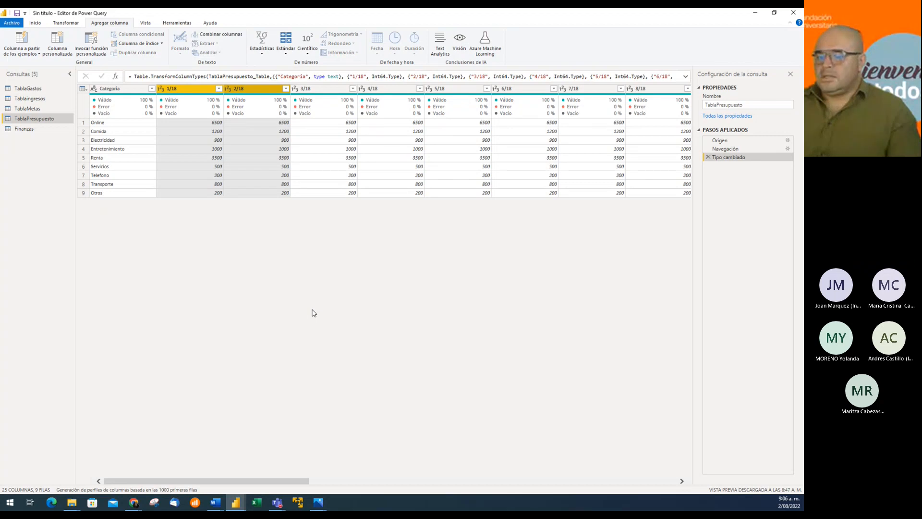
{"action": "key", "text": "End"}
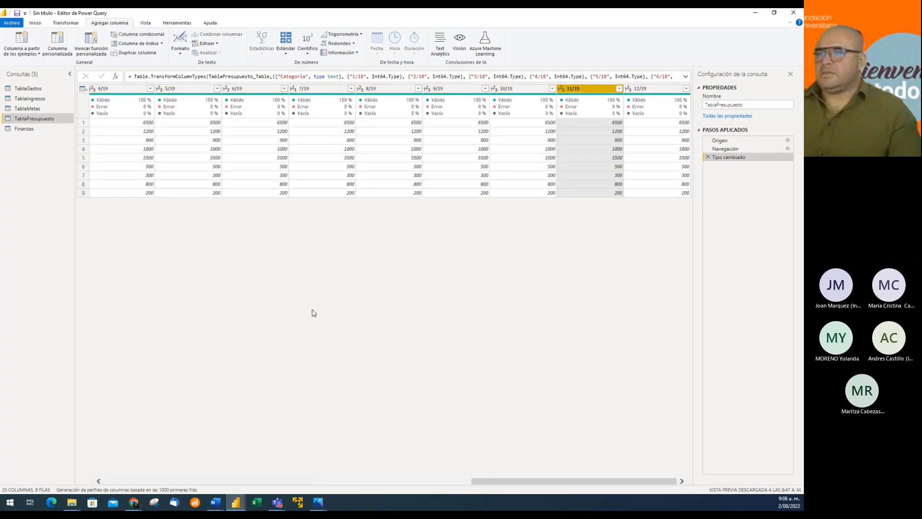
{"action": "key", "text": "Home"}
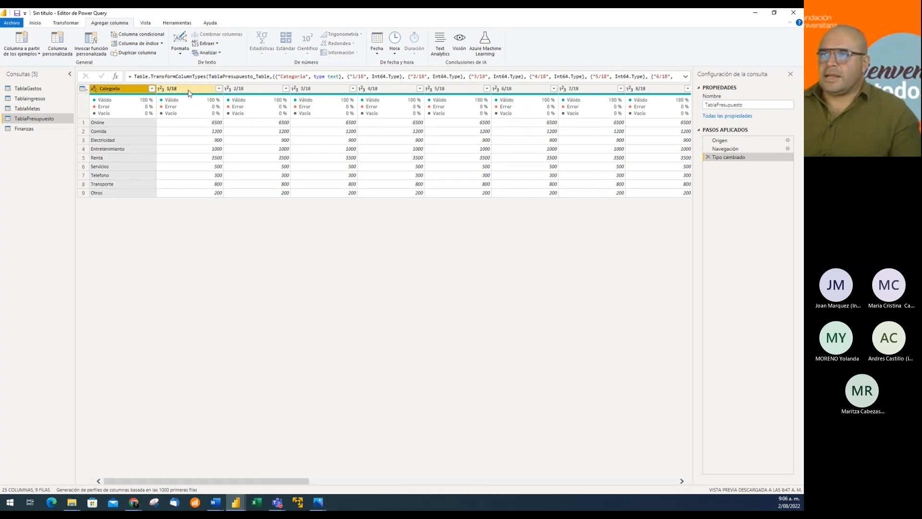
{"action": "left_click", "coordinate": [191, 92]}
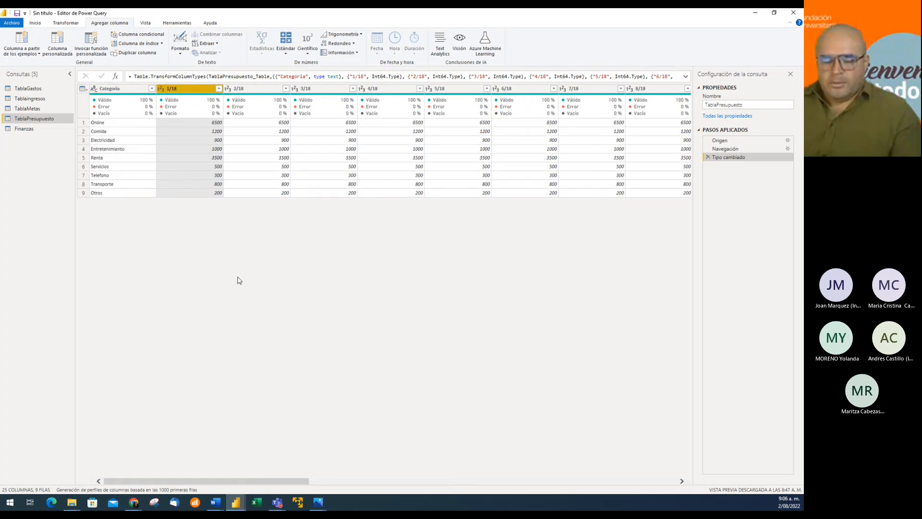
{"action": "key", "text": "shift+End"}
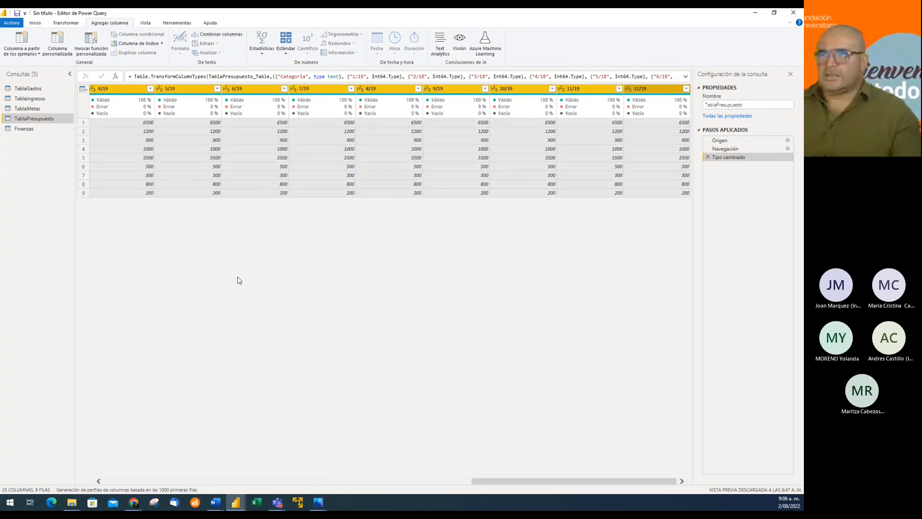
{"action": "key", "text": "Left"}
{"action": "key", "text": "Left"}
{"action": "key", "text": "Left"}
{"action": "key", "text": "Left"}
{"action": "key", "text": "Left"}
{"action": "key", "text": "Left"}
{"action": "key", "text": "Left"}
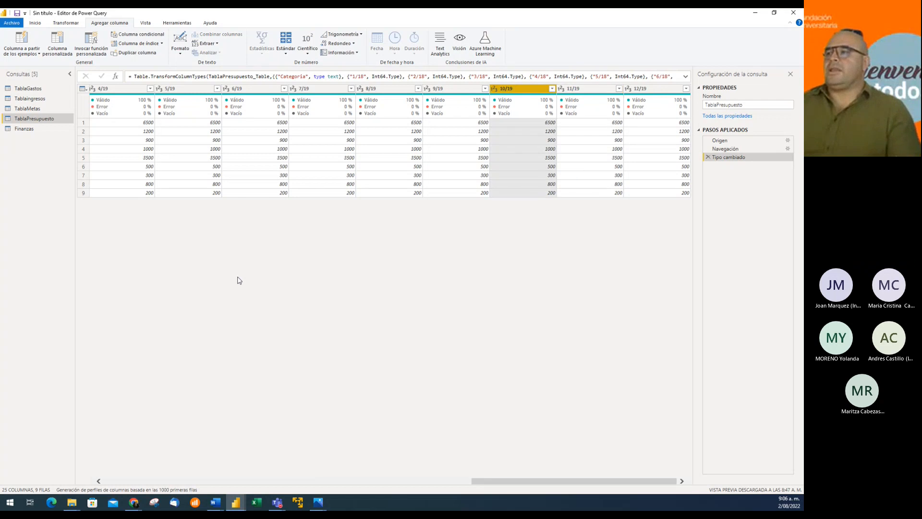
{"action": "key", "text": "Left"}
{"action": "key", "text": "Left"}
{"action": "key", "text": "Left"}
{"action": "key", "text": "Left"}
{"action": "key", "text": "Left"}
{"action": "key", "text": "Left"}
{"action": "key", "text": "Left"}
{"action": "key", "text": "Left"}
{"action": "key", "text": "Left"}
{"action": "key", "text": "Left"}
{"action": "key", "text": "Left"}
{"action": "key", "text": "Left"}
{"action": "key", "text": "Left"}
{"action": "key", "text": "Left"}
{"action": "key", "text": "Left"}
{"action": "key", "text": "Left"}
{"action": "key", "text": "Left"}
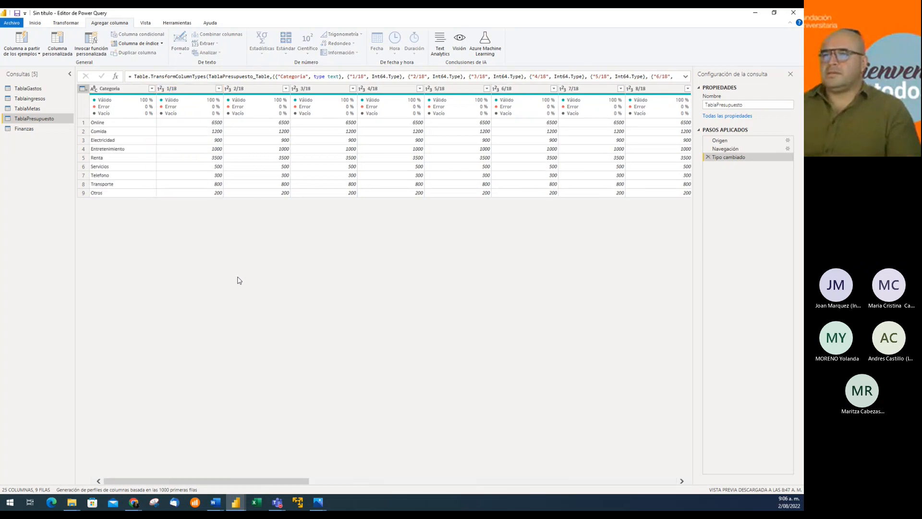
Step: Unpivot the month columns 1/18 through 12/19 of TablaPresupuesto into attribute and value columns
{"action": "key", "text": "Right"}
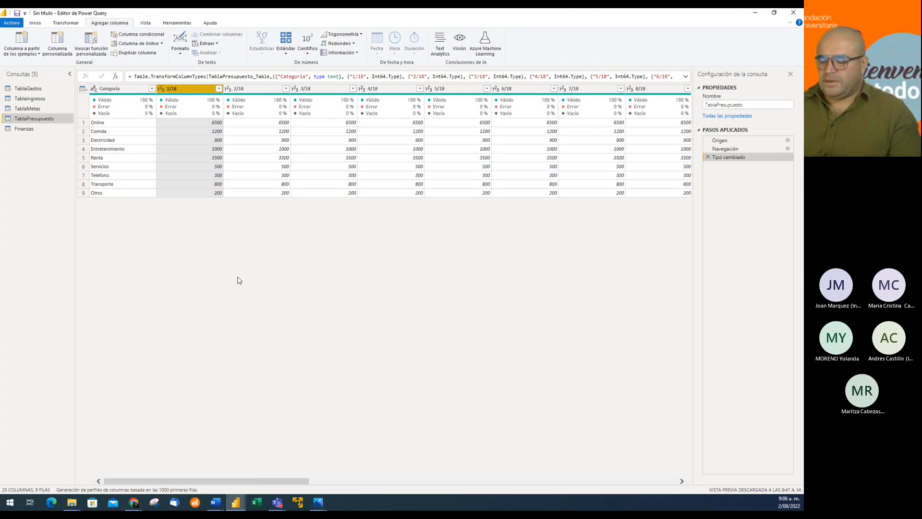
{"action": "key", "text": "shift+End"}
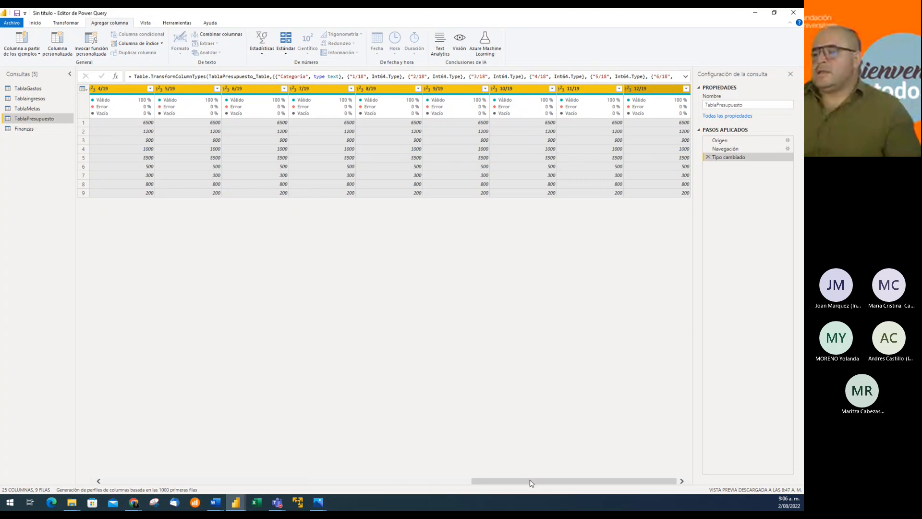
{"action": "left_click_drag", "start_coordinate": [530, 481], "coordinate": [140, 469]}
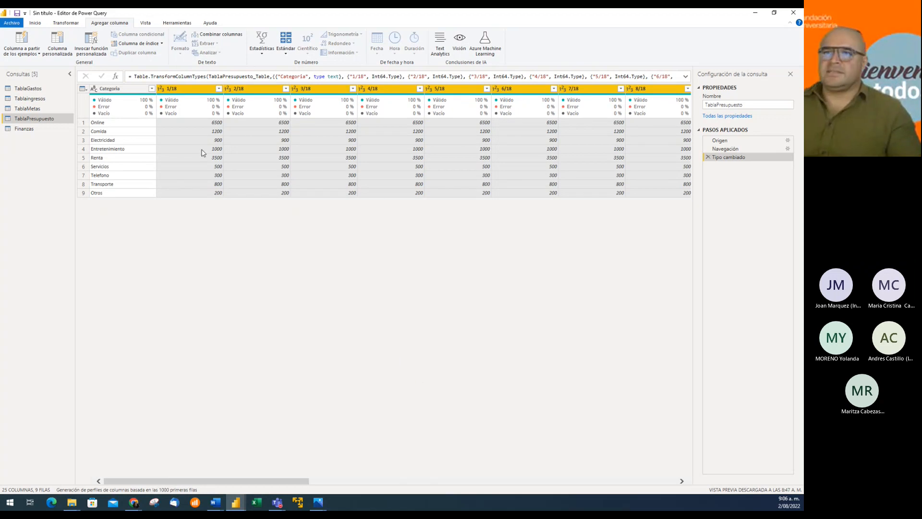
{"action": "left_click", "coordinate": [67, 25]}
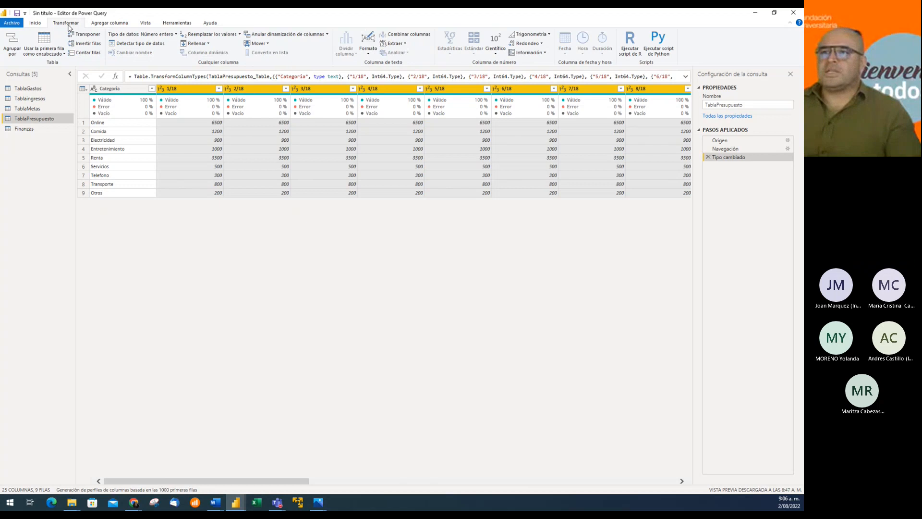
{"action": "left_click", "coordinate": [283, 36]}
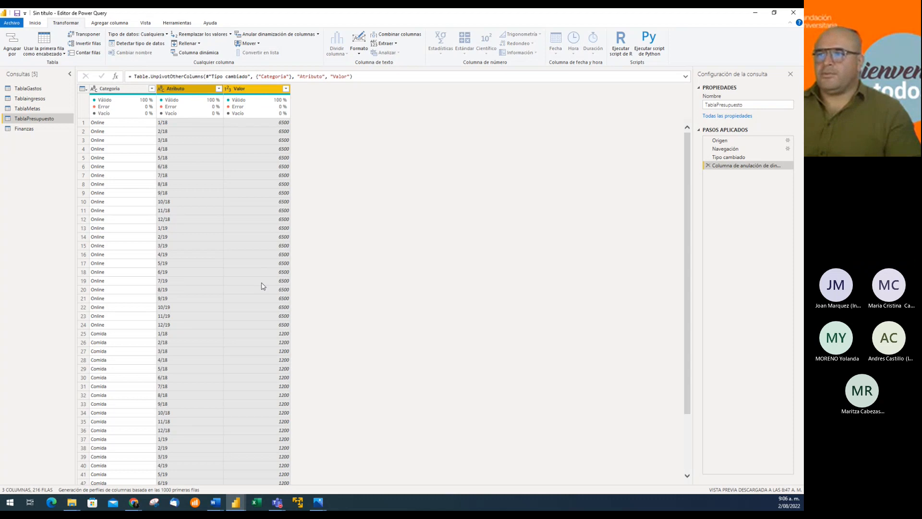
Step: Rename the unpivoted Atributo column of TablaPresupuesto to Fecha and the Valor column to Cantidad
{"action": "double_click", "coordinate": [191, 89]}
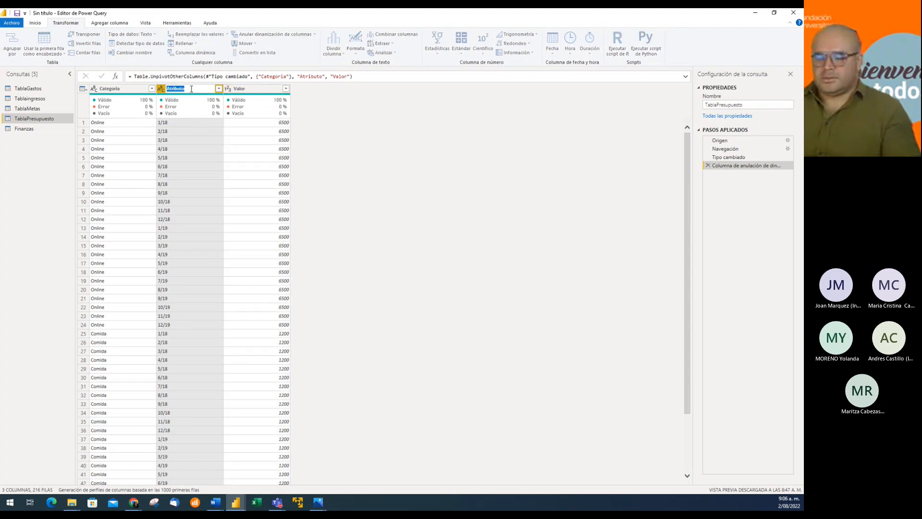
{"action": "type", "text": "Fec"}
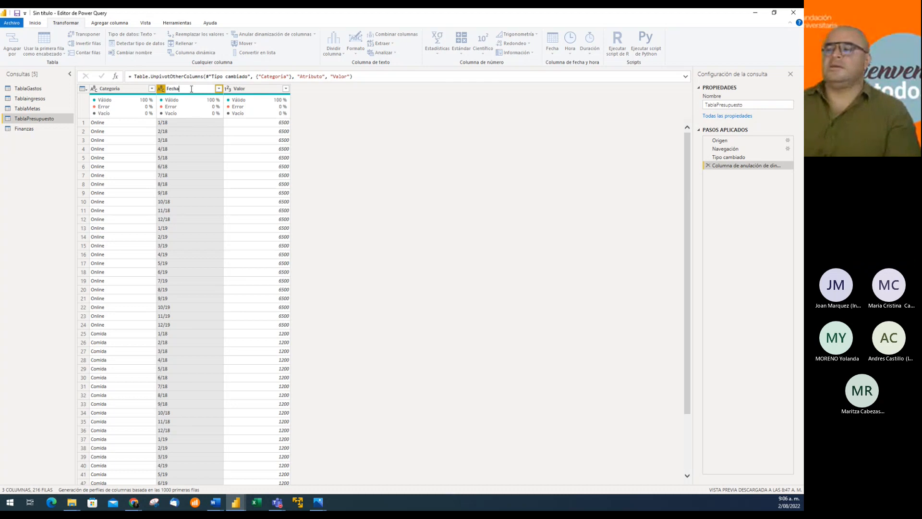
{"action": "type", "text": "ha"}
{"action": "key", "text": "Return"}
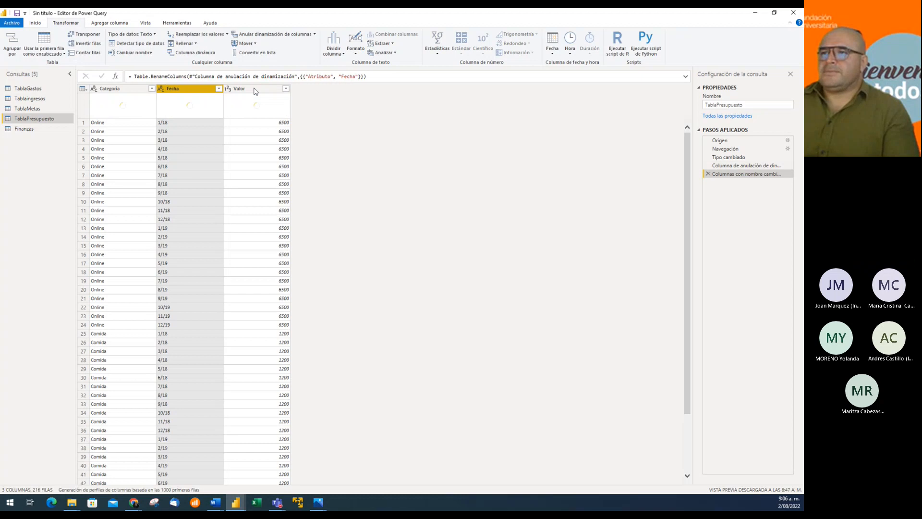
{"action": "double_click", "coordinate": [253, 93]}
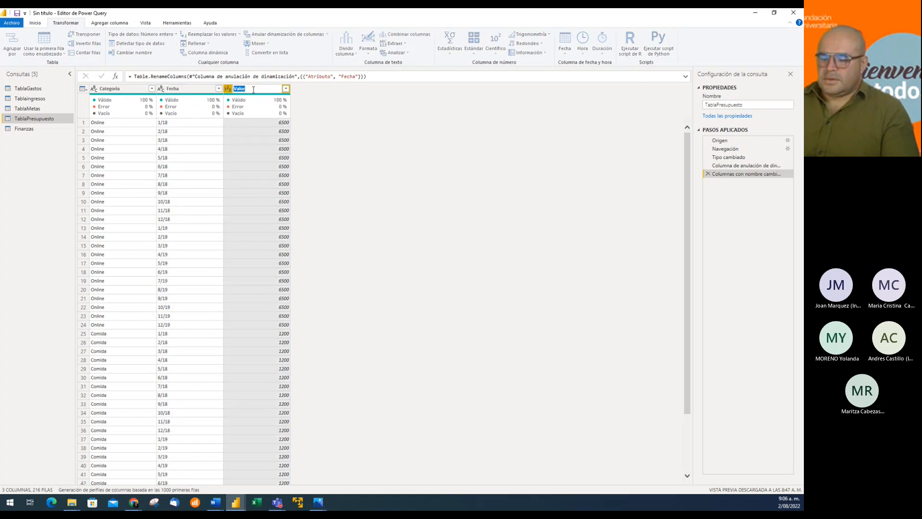
{"action": "type", "text": "Cantida"}
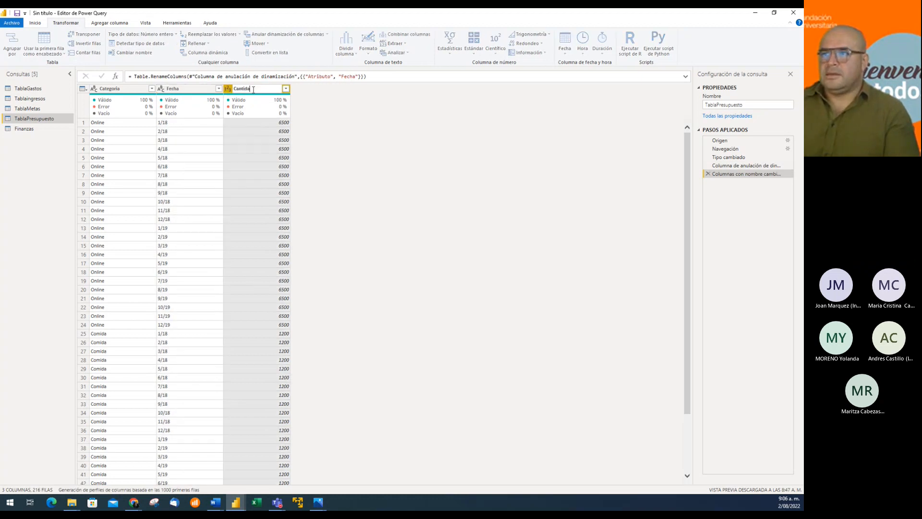
{"action": "type", "text": "d"}
{"action": "key", "text": "Return"}
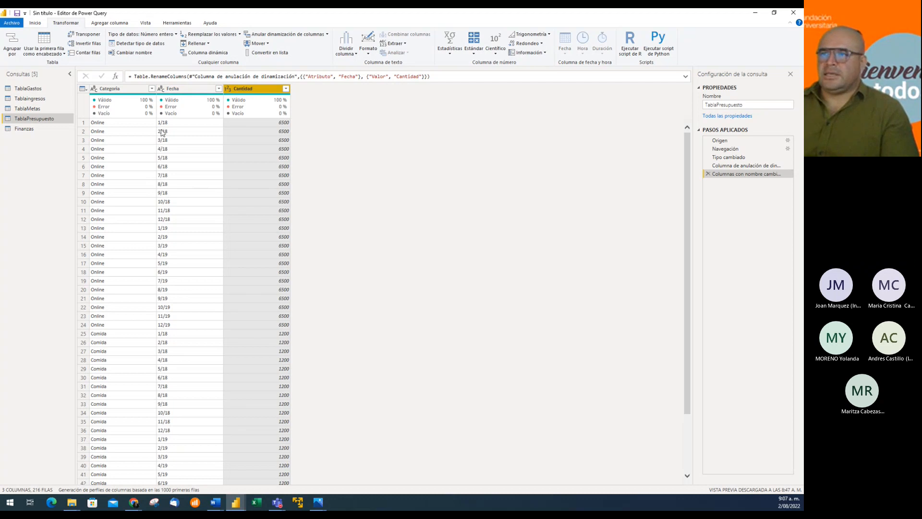
Step: Add the prefix 01/ to the Fecha values of TablaPresupuesto and convert the column to the Fecha (date) type
{"action": "left_click", "coordinate": [183, 89]}
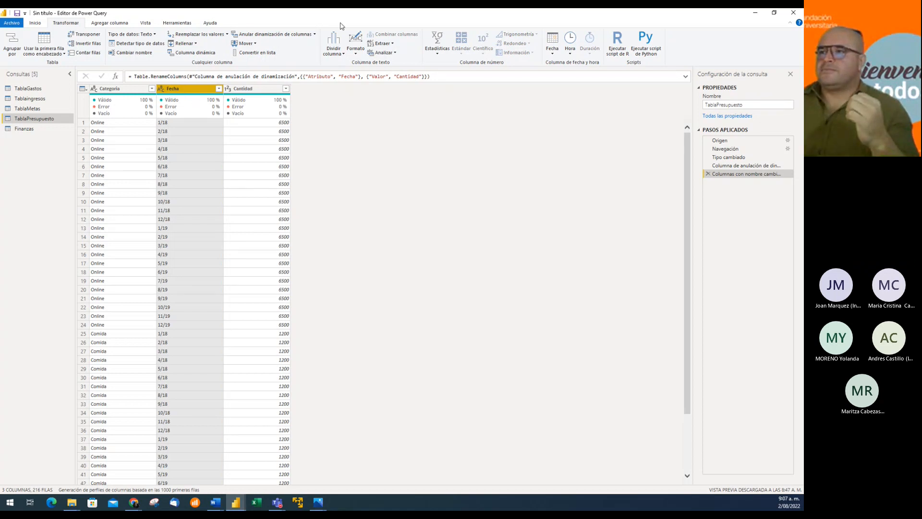
{"action": "left_click", "coordinate": [355, 43]}
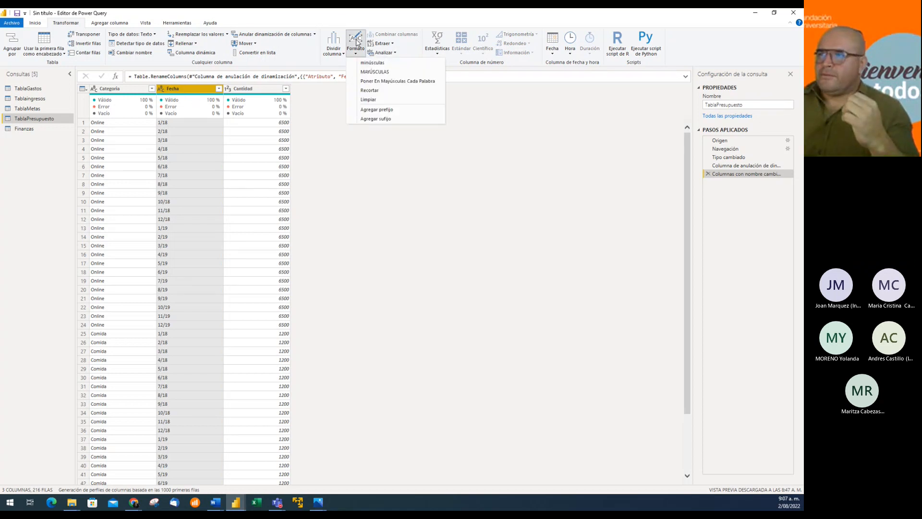
{"action": "left_click", "coordinate": [376, 110]}
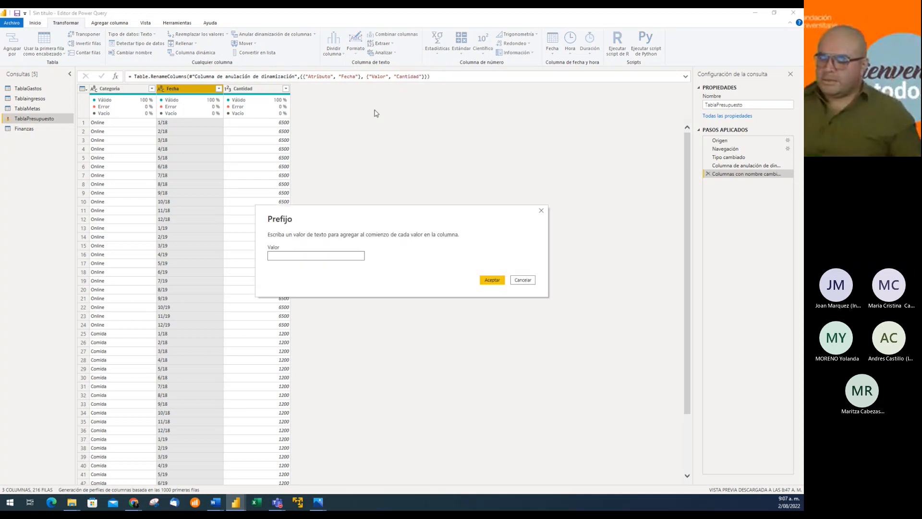
{"action": "type", "text": "01/"}
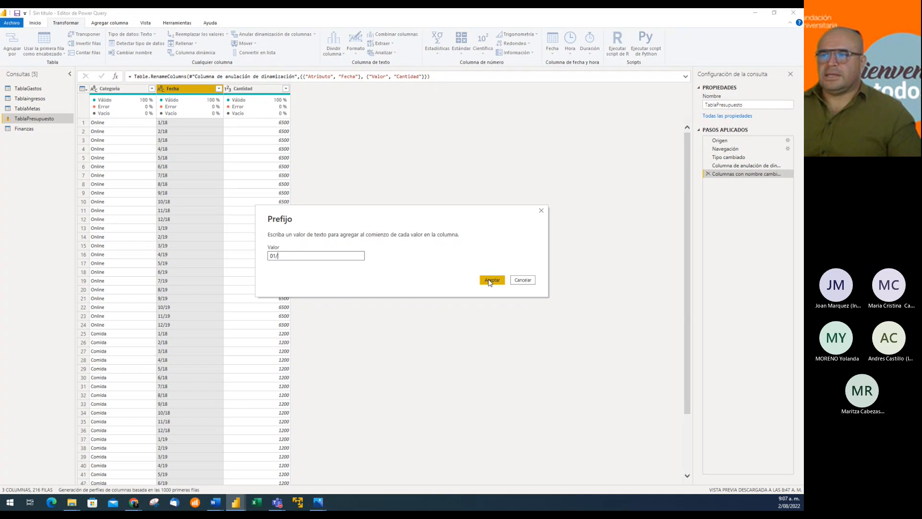
{"action": "left_click", "coordinate": [489, 281]}
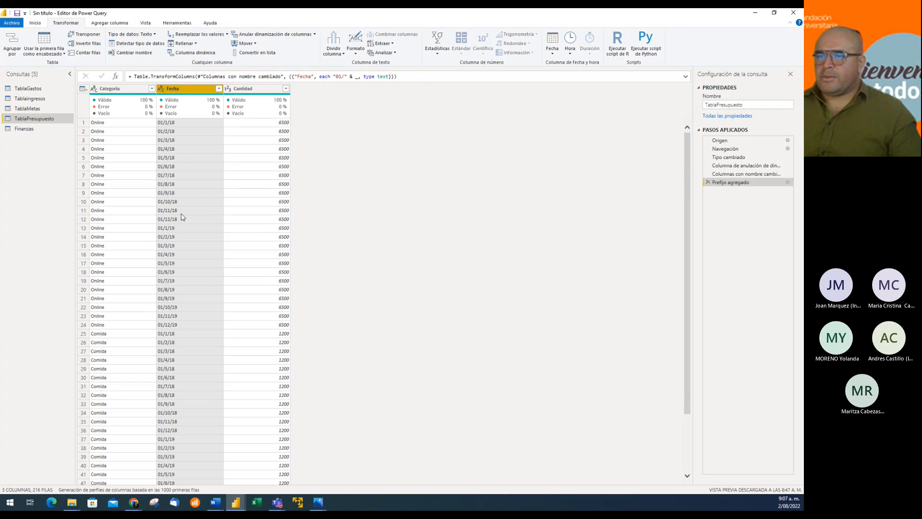
{"action": "left_click", "coordinate": [161, 90]}
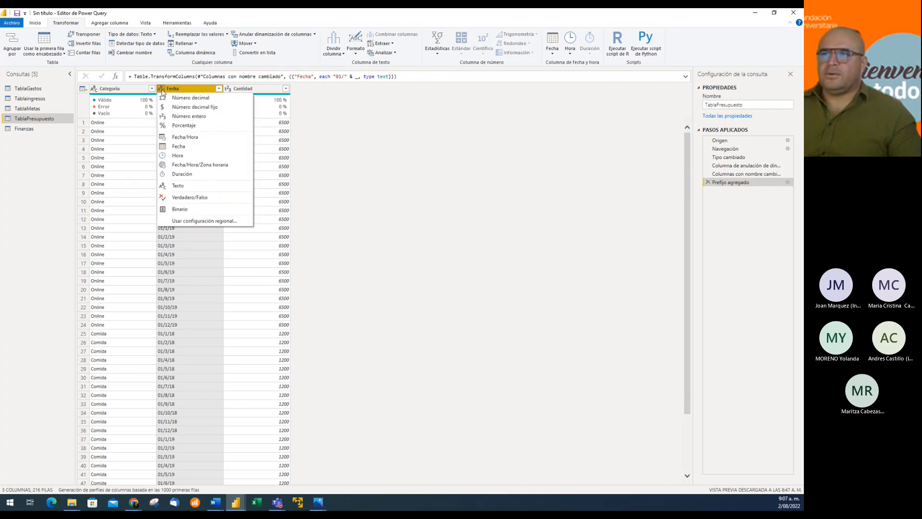
{"action": "left_click", "coordinate": [177, 146]}
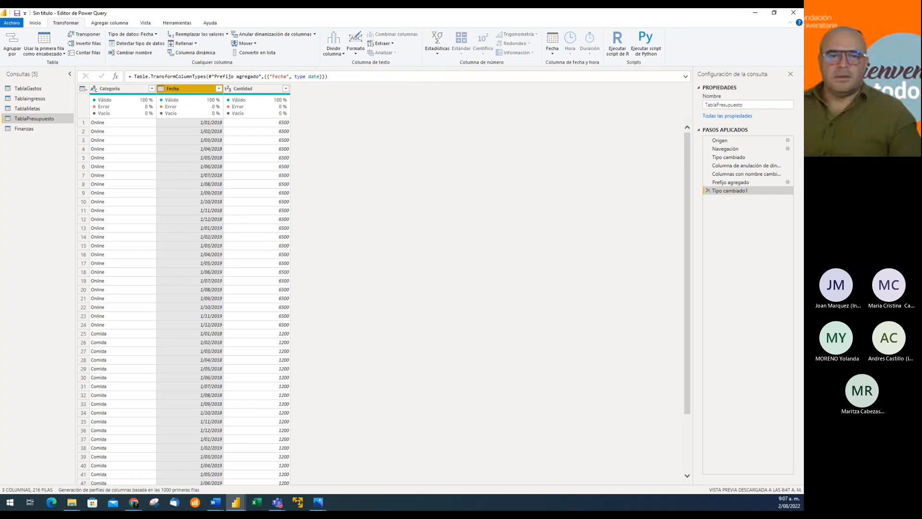
{"action": "key", "text": "alt+Tab"}
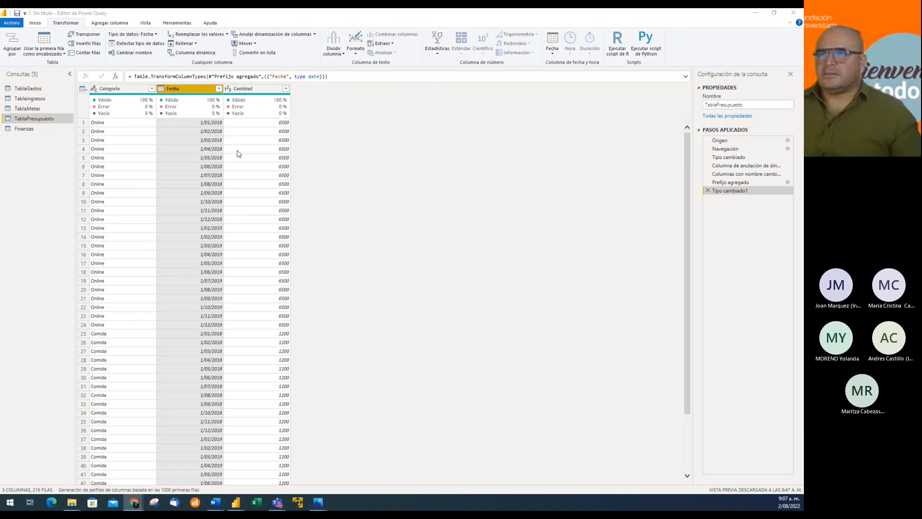
{"action": "left_click", "coordinate": [119, 24]}
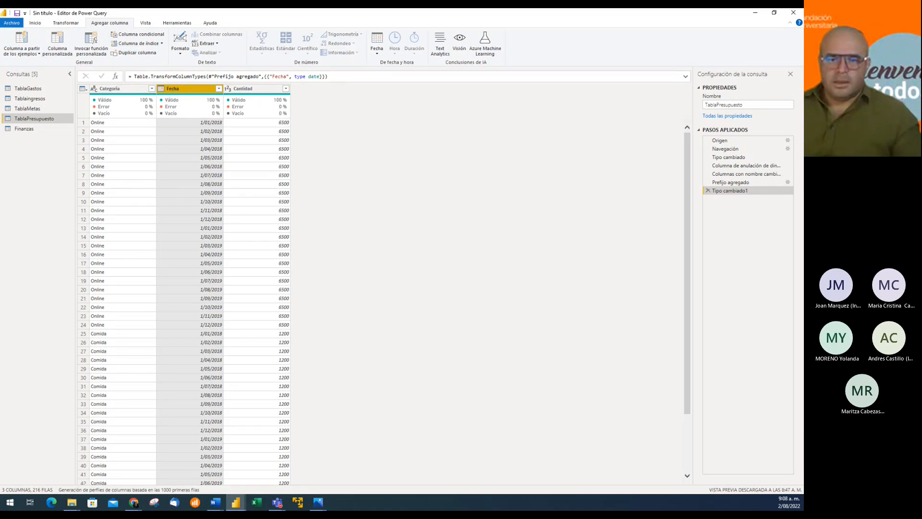
{"action": "left_click", "coordinate": [134, 502]}
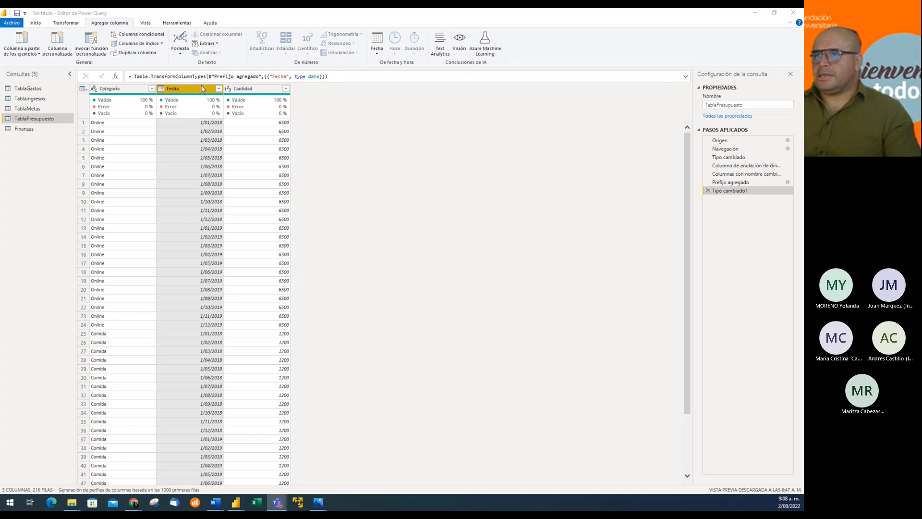
Step: Delete the date conversion and prefix steps of TablaPresupuesto, and try converting the unprefixed Fecha column directly to the date type
{"action": "left_click", "coordinate": [707, 191]}
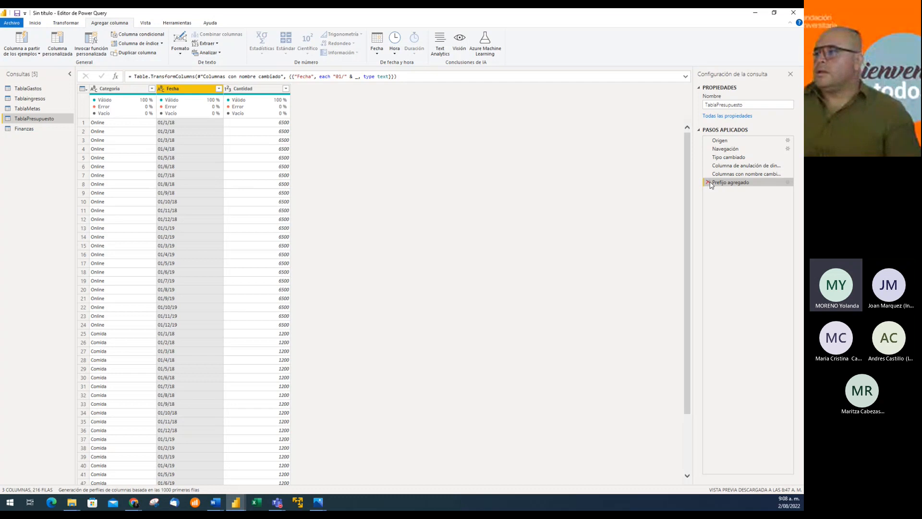
{"action": "left_click", "coordinate": [708, 182]}
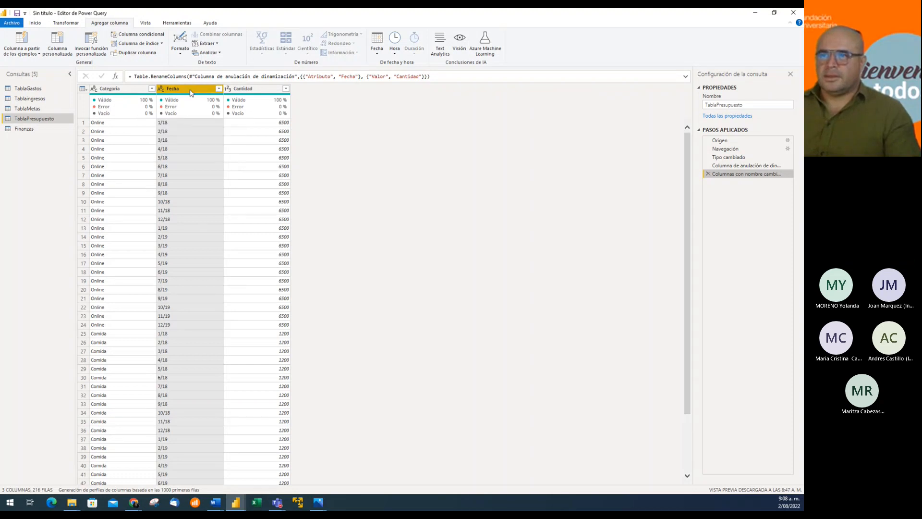
{"action": "left_click", "coordinate": [163, 91]}
{"action": "left_click", "coordinate": [166, 145]}
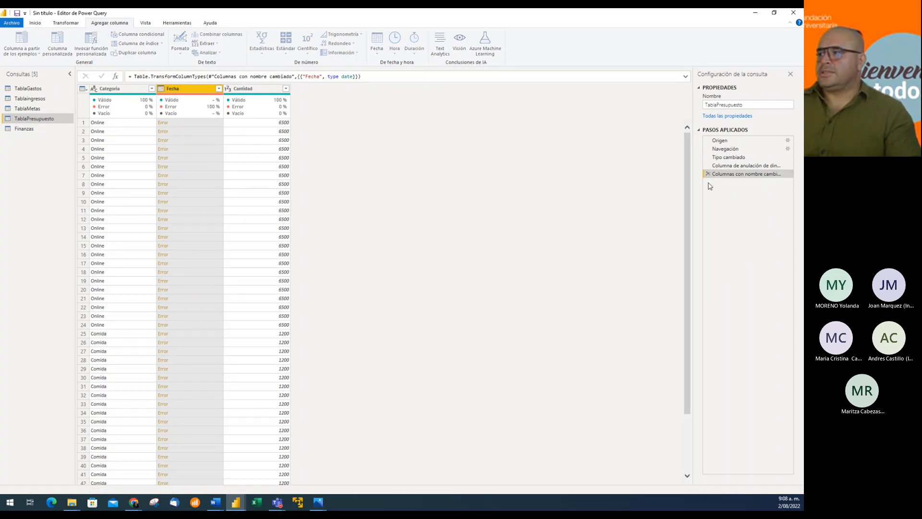
{"action": "left_click", "coordinate": [707, 183]}
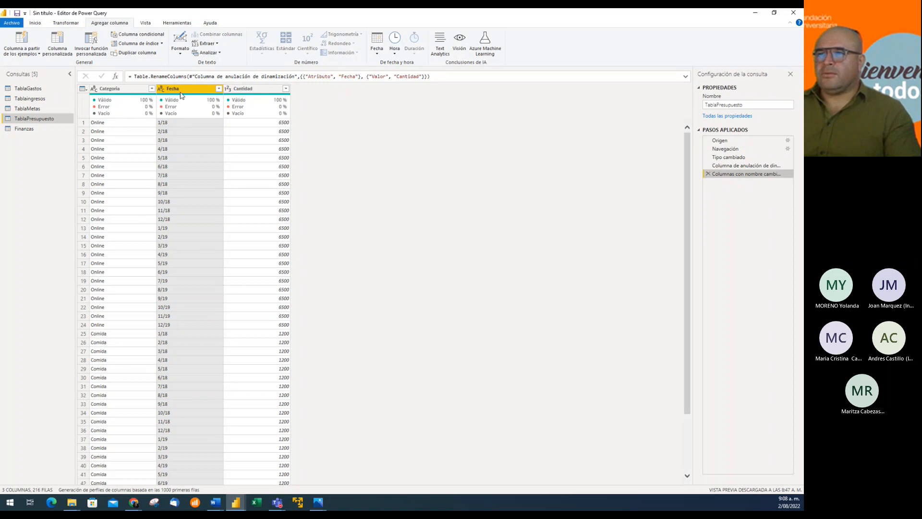
Step: Prefix every value in the Fecha column with 01/ again and set the column's data type to Fecha (date)
{"action": "left_click", "coordinate": [58, 23]}
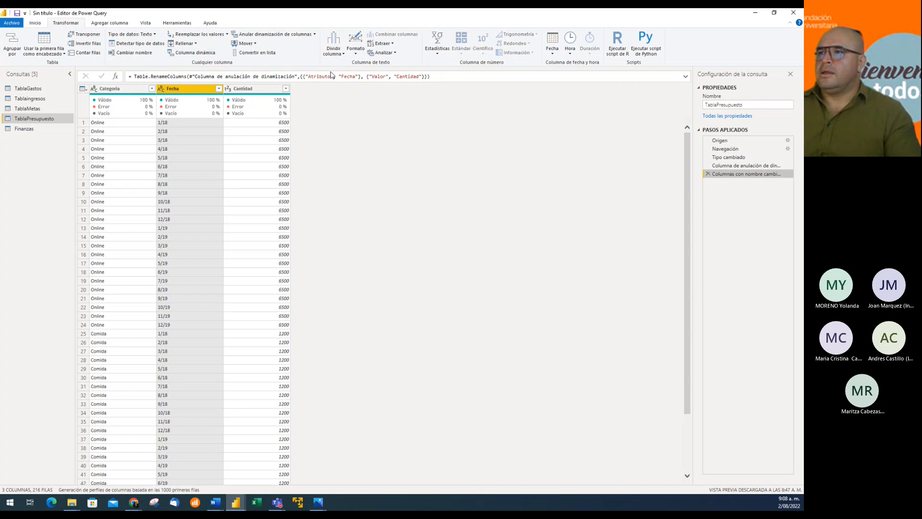
{"action": "left_click", "coordinate": [356, 53]}
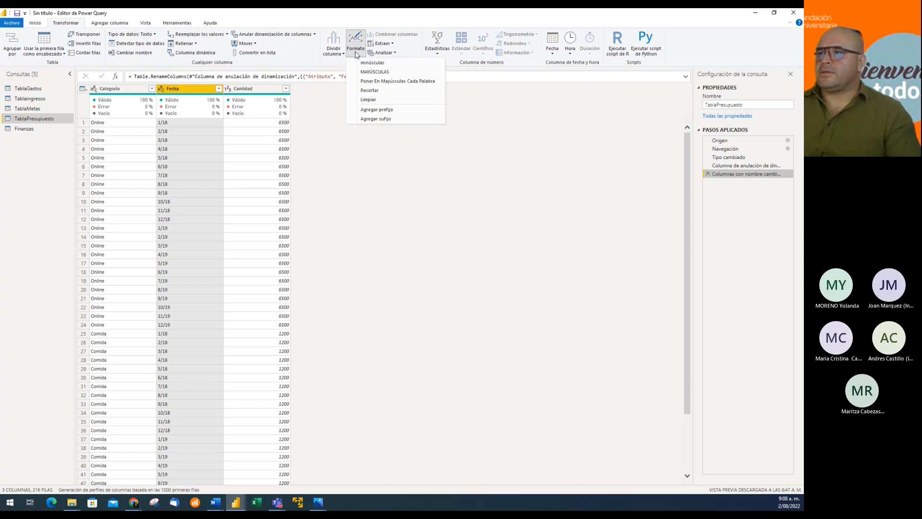
{"action": "left_click", "coordinate": [374, 110]}
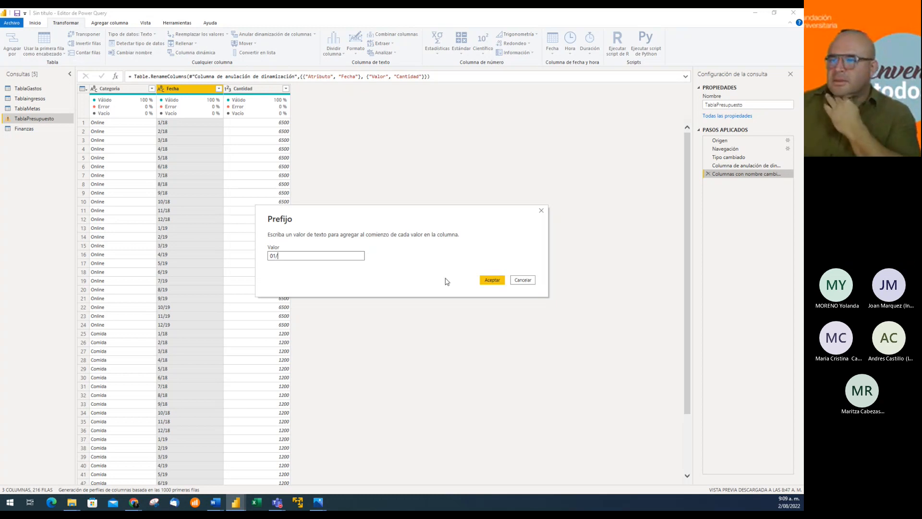
{"action": "left_click", "coordinate": [491, 281]}
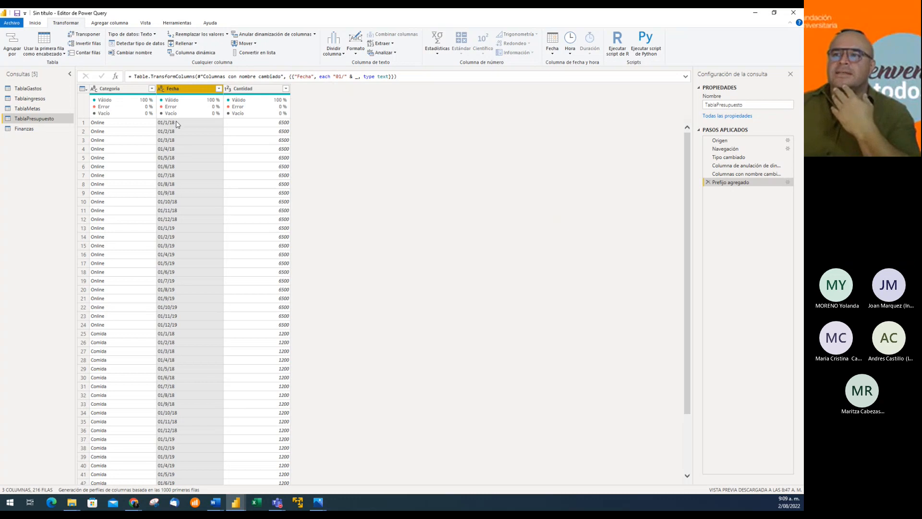
{"action": "left_click", "coordinate": [161, 90]}
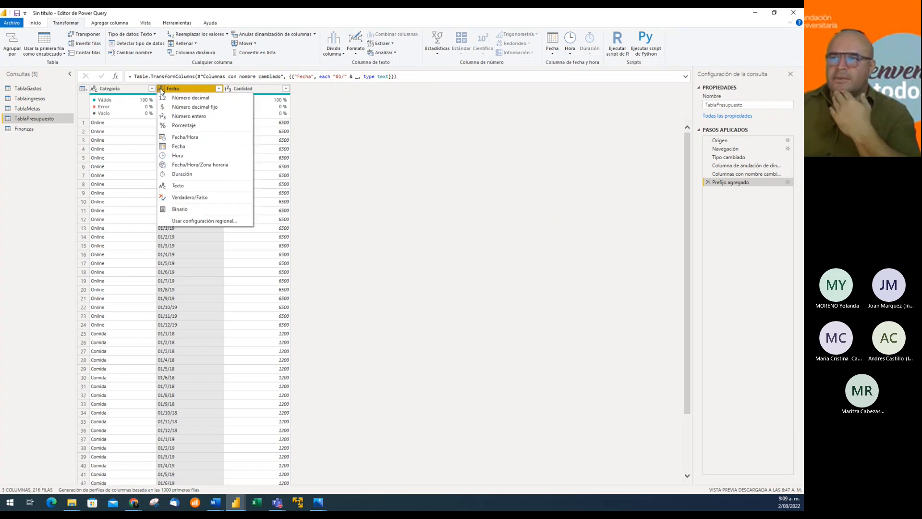
{"action": "left_click", "coordinate": [182, 150]}
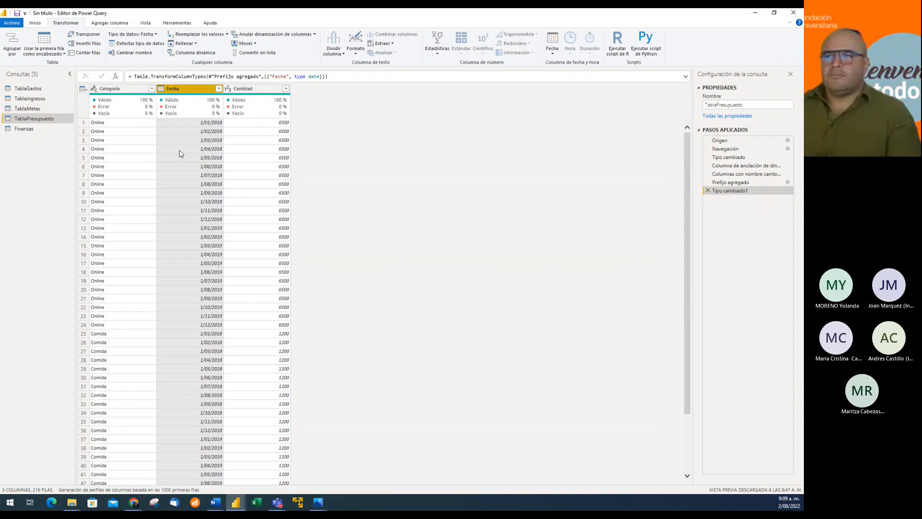
Step: Add a custom column named Tipo with the formula = "Presupuesto" to TablaPresupuesto and move it in front of Categoria
{"action": "left_click", "coordinate": [111, 22]}
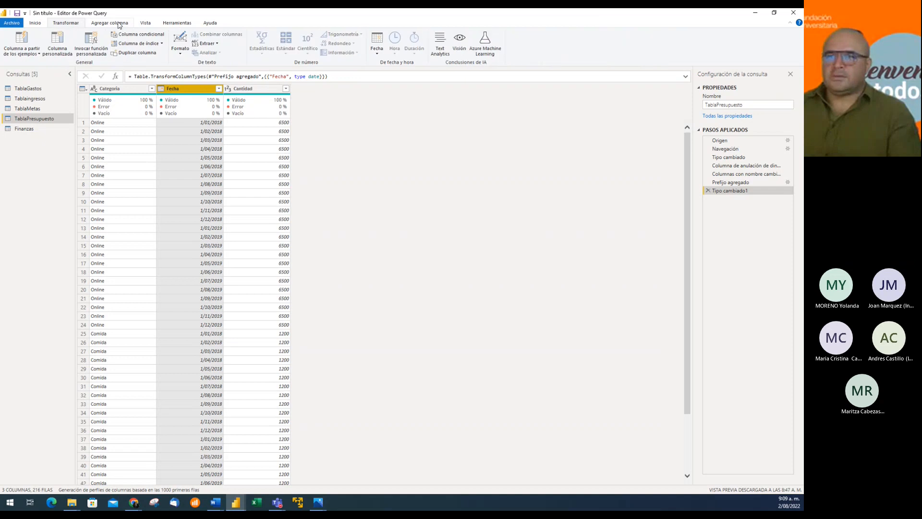
{"action": "left_click", "coordinate": [58, 48]}
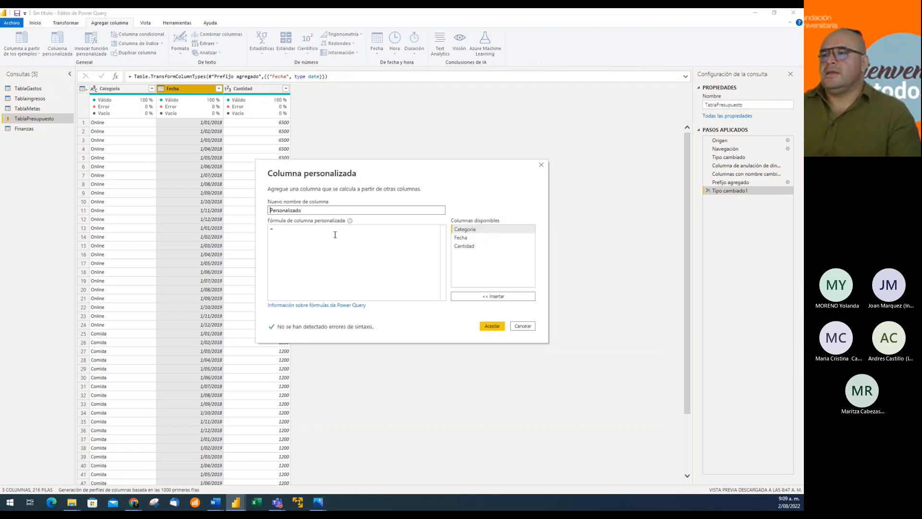
{"action": "left_click_drag", "start_coordinate": [305, 210], "coordinate": [240, 205]}
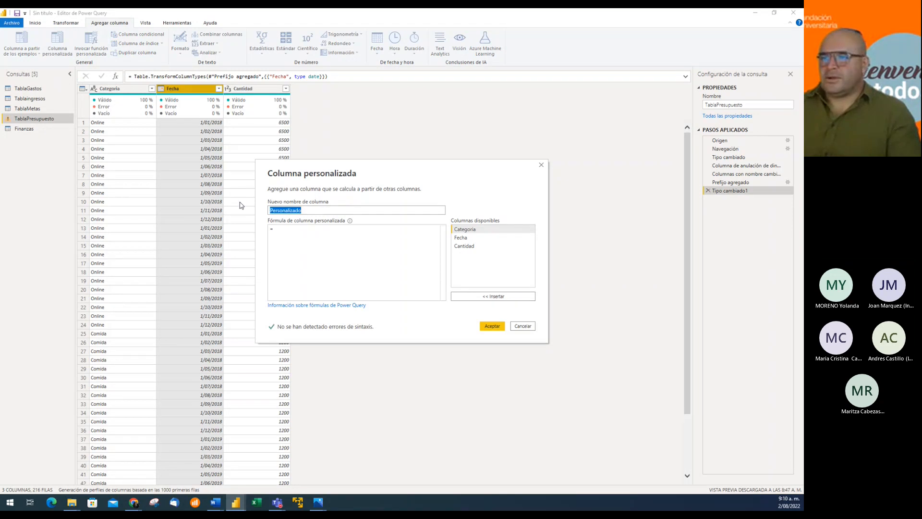
{"action": "type", "text": "Tipo"}
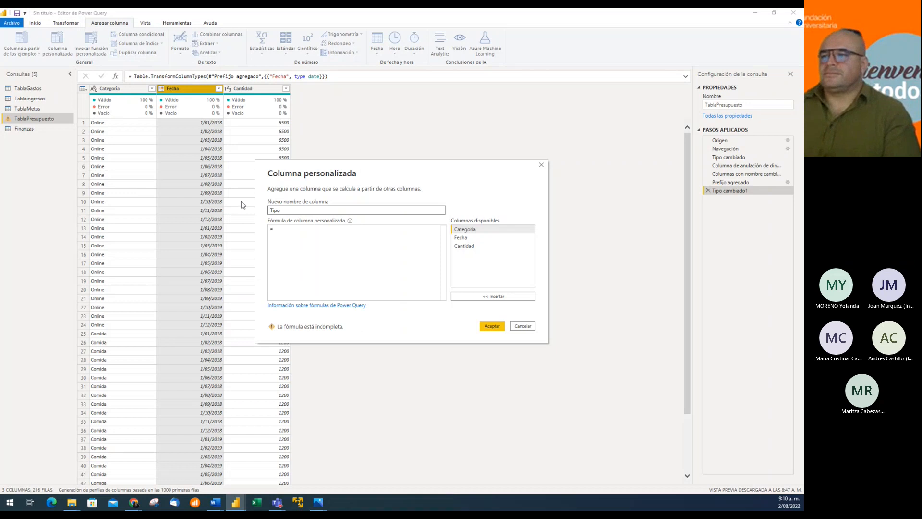
{"action": "left_click", "coordinate": [282, 231]}
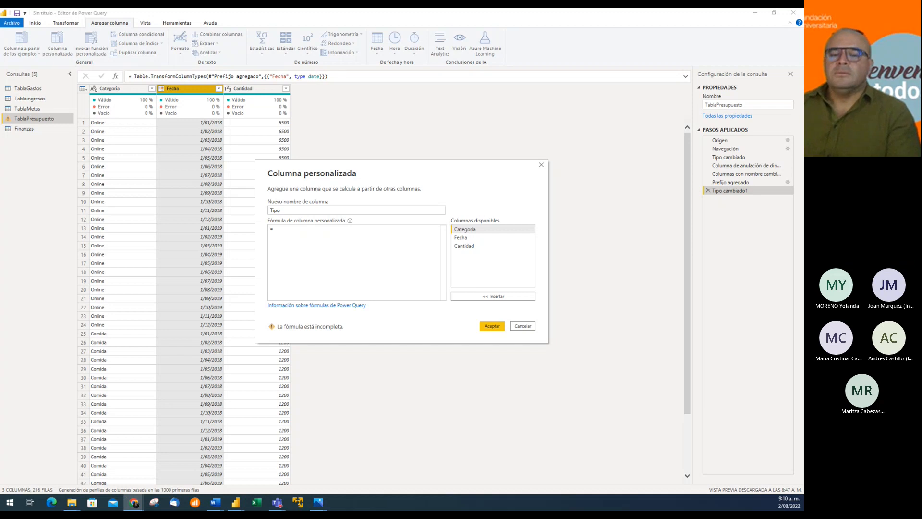
{"action": "left_click", "coordinate": [287, 231]}
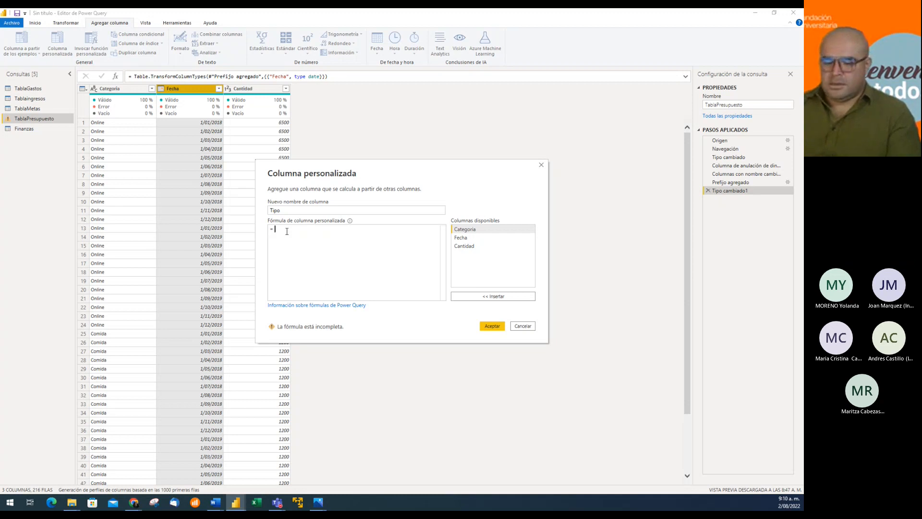
{"action": "type", "text": "\""}
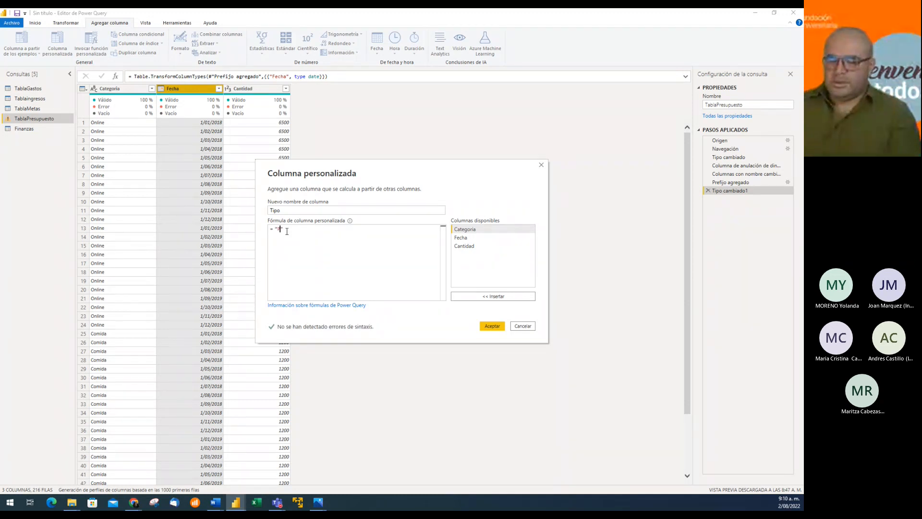
{"action": "type", "text": "Presupu"}
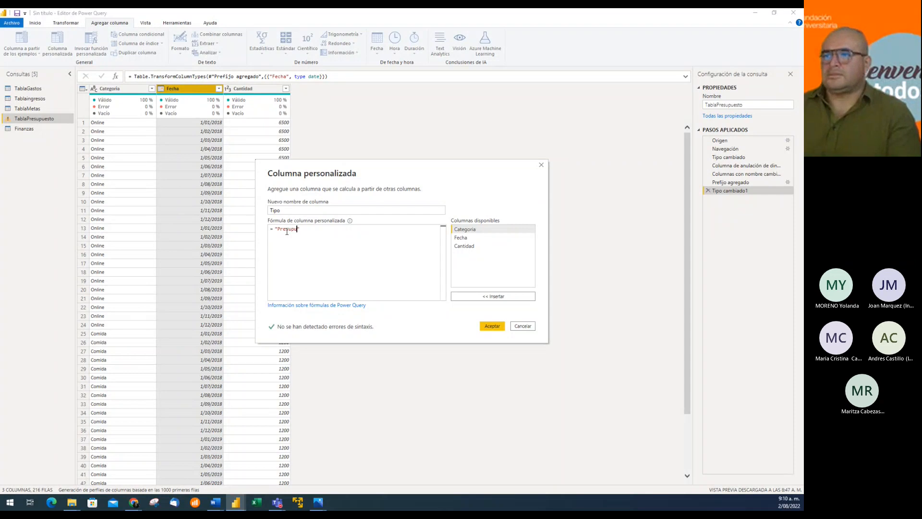
{"action": "type", "text": "esto"}
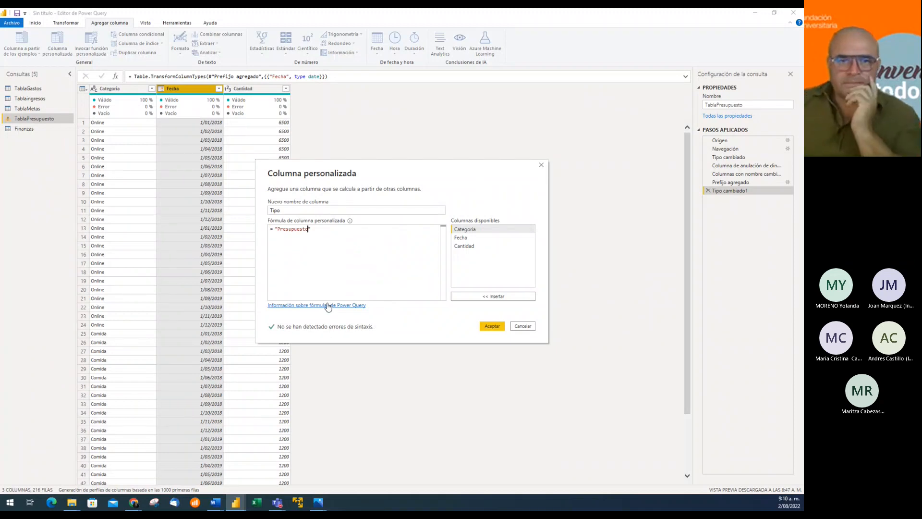
{"action": "left_click", "coordinate": [320, 212]}
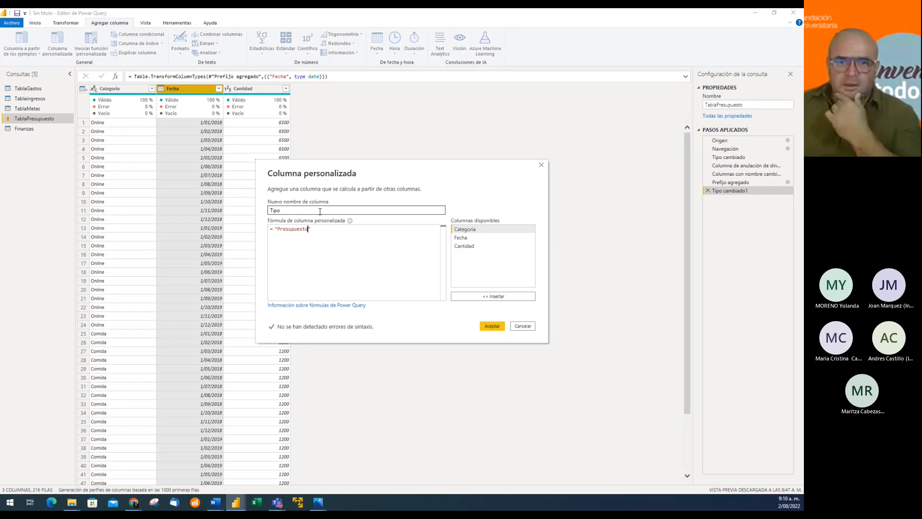
{"action": "left_click", "coordinate": [485, 328]}
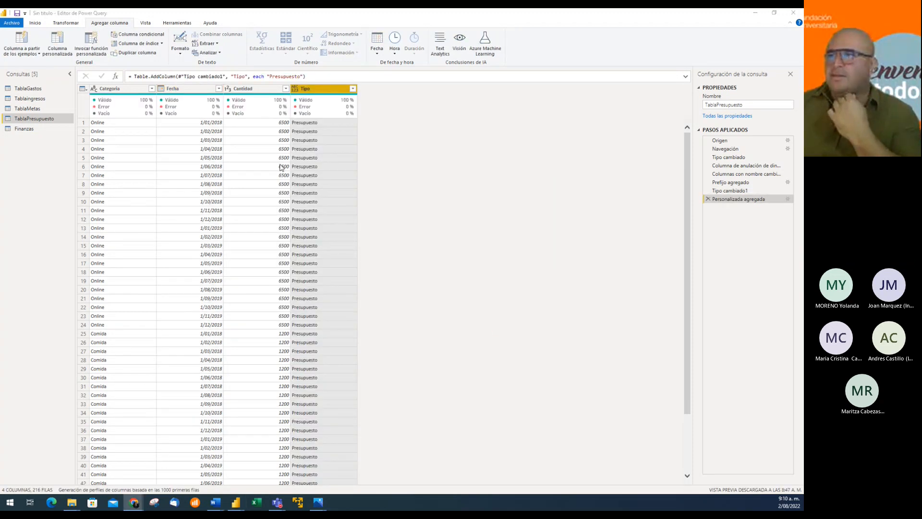
{"action": "left_click_drag", "start_coordinate": [330, 93], "coordinate": [111, 90]}
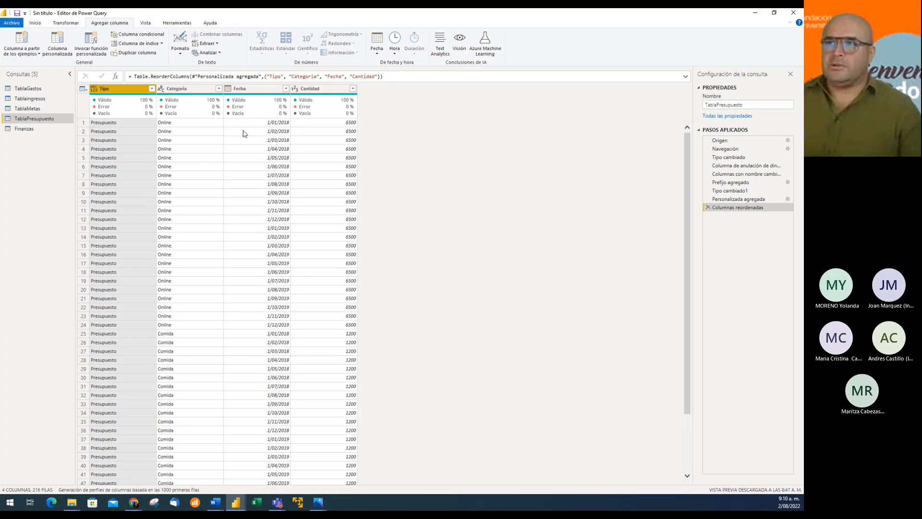
Step: Append TablaMetas and TablaPresupuesto as a new query, with TablaMetas as first table and TablaPresupuesto as second
{"action": "left_click", "coordinate": [38, 110]}
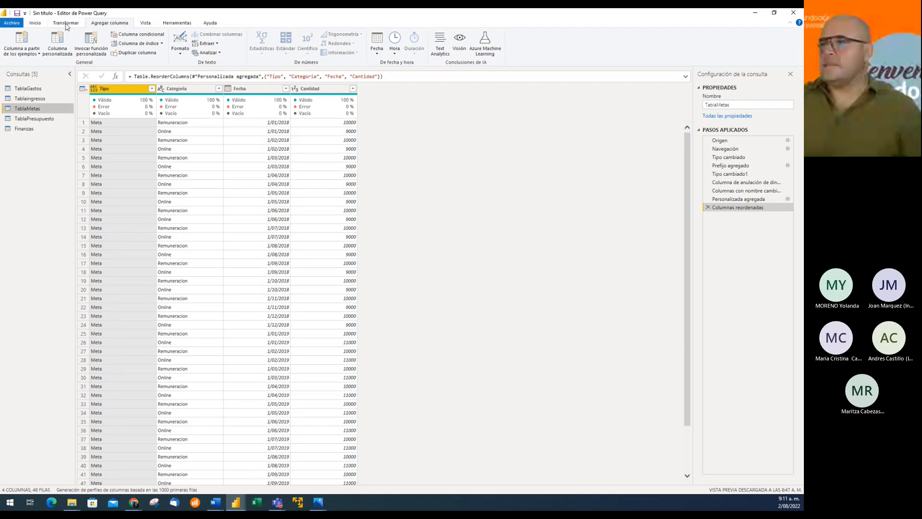
{"action": "left_click", "coordinate": [65, 23]}
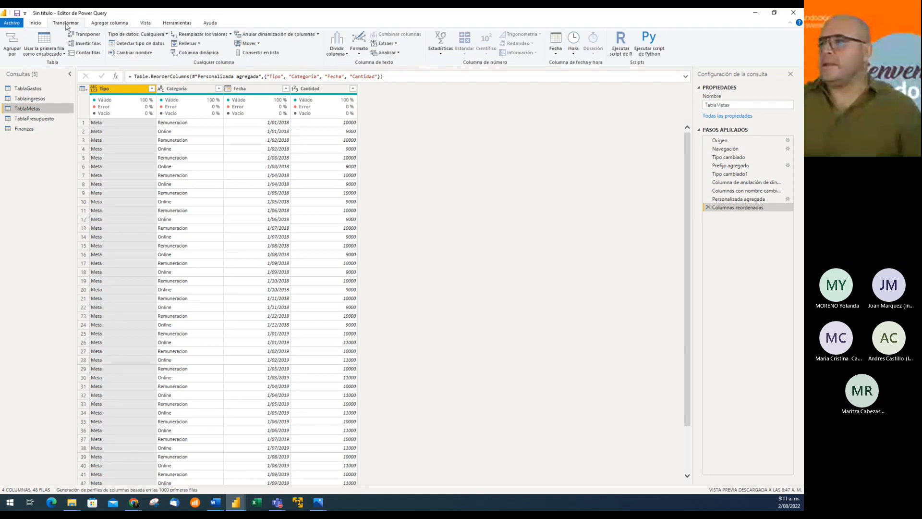
{"action": "left_click", "coordinate": [37, 23]}
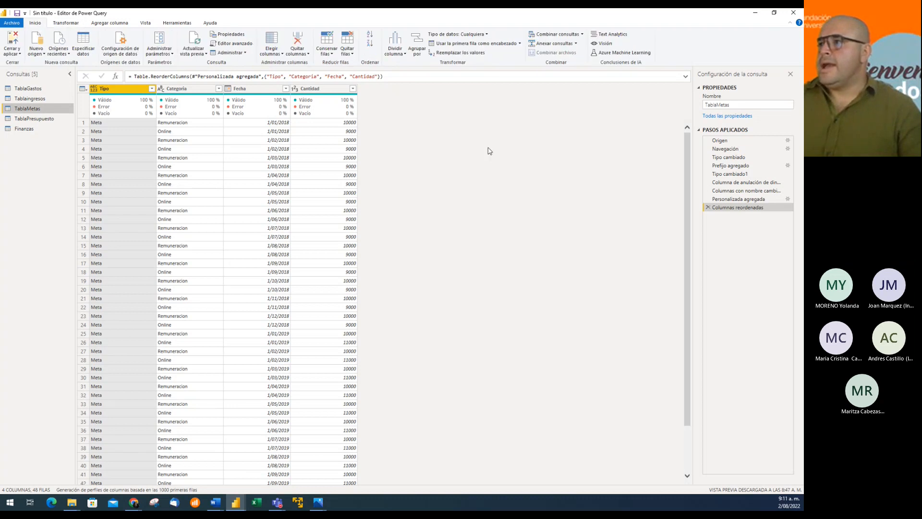
{"action": "left_click", "coordinate": [576, 43]}
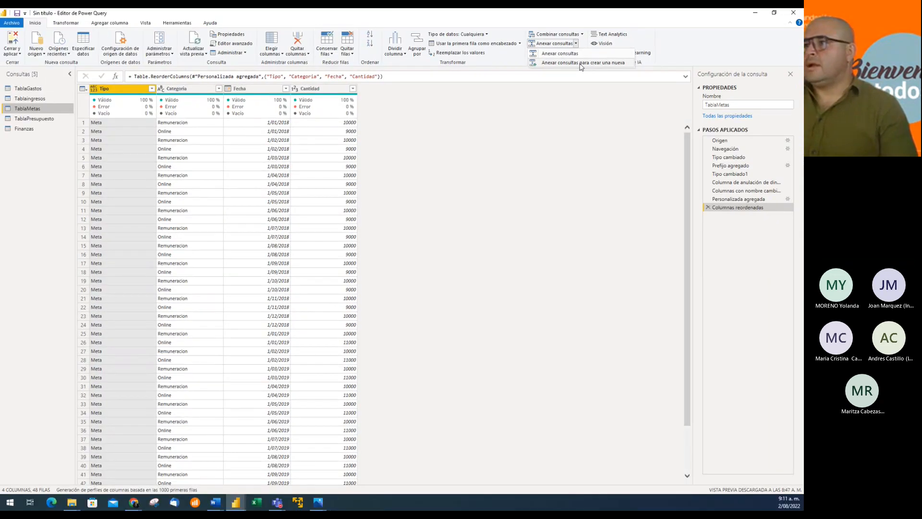
{"action": "key", "text": "Escape"}
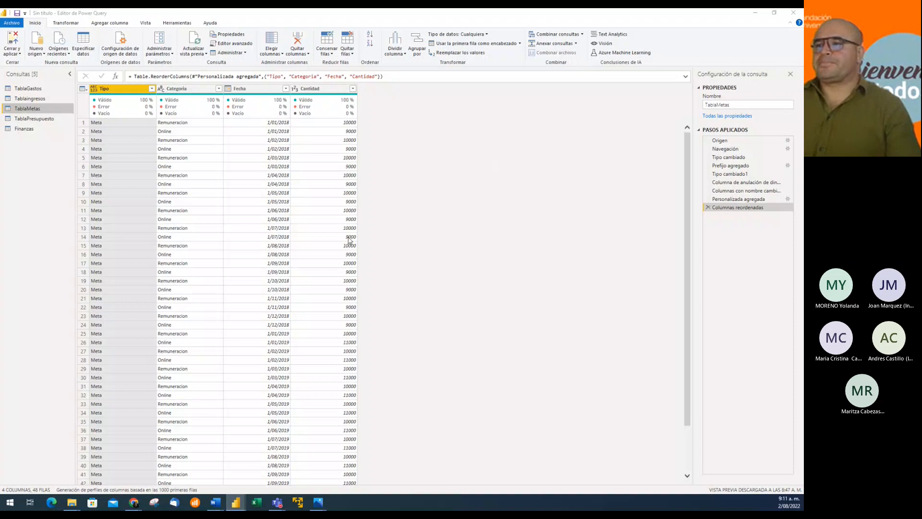
{"action": "left_click", "coordinate": [552, 43]}
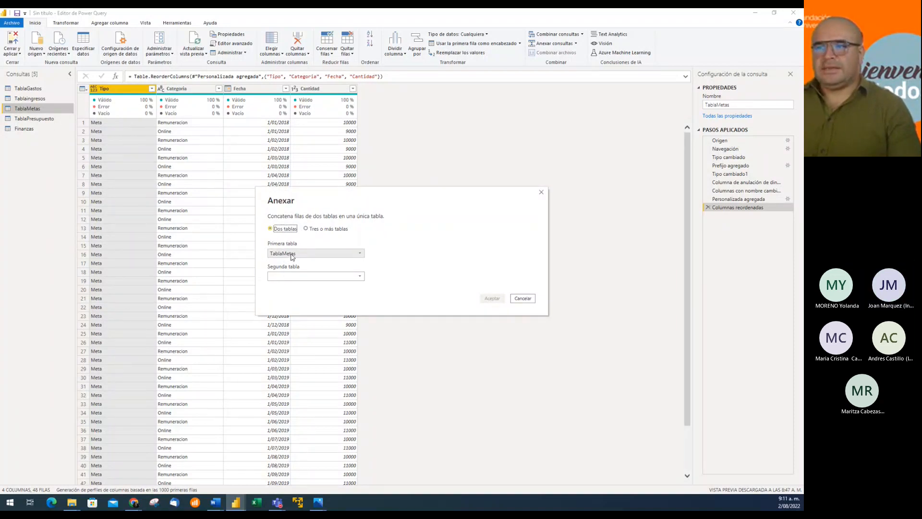
{"action": "left_click", "coordinate": [346, 277]}
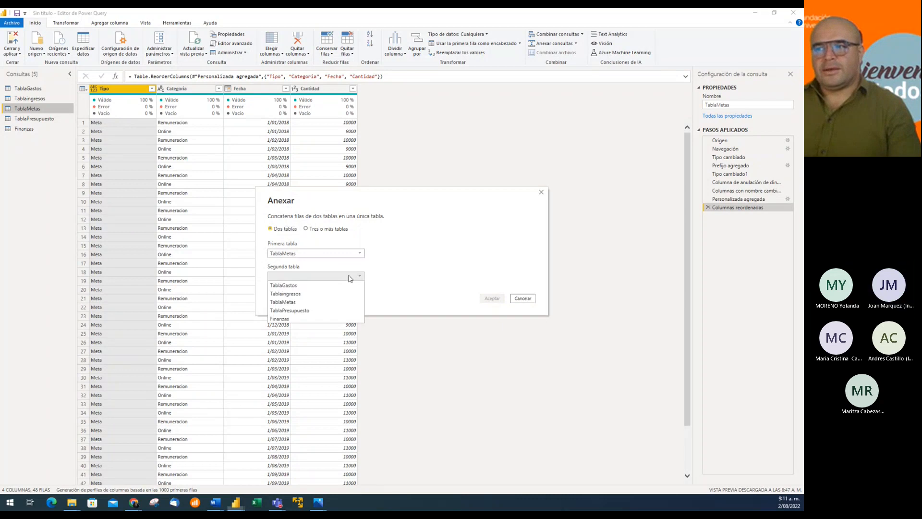
{"action": "left_click", "coordinate": [313, 310]}
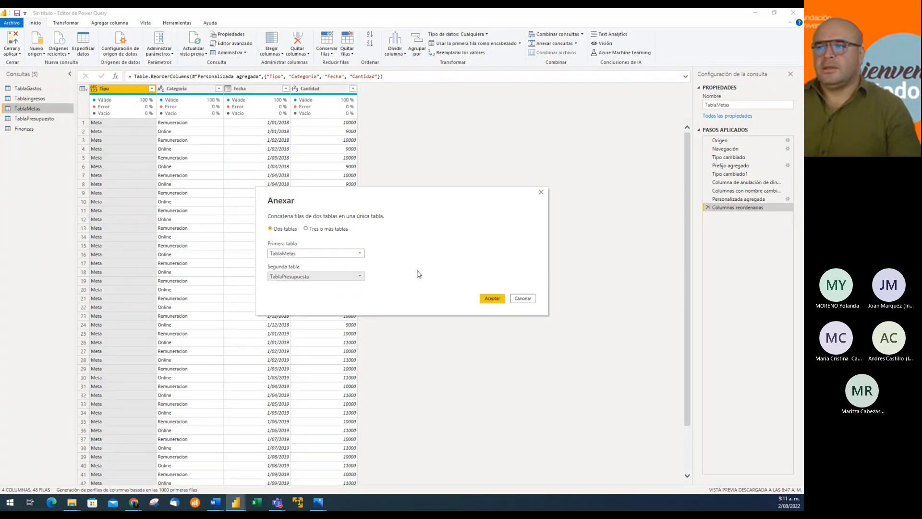
{"action": "left_click", "coordinate": [488, 299]}
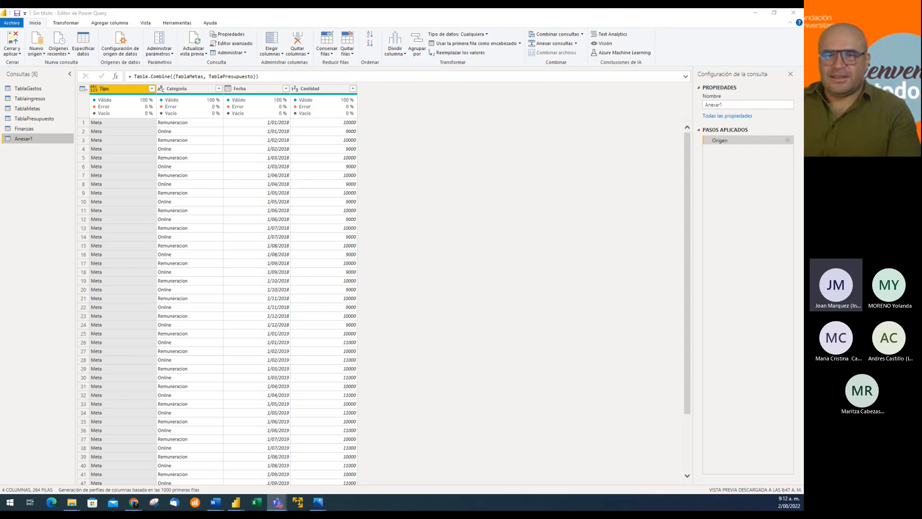
Step: Rename the new appended query of TablaMetas and TablaPresupuesto as Expectativas
{"action": "left_click", "coordinate": [162, 118]}
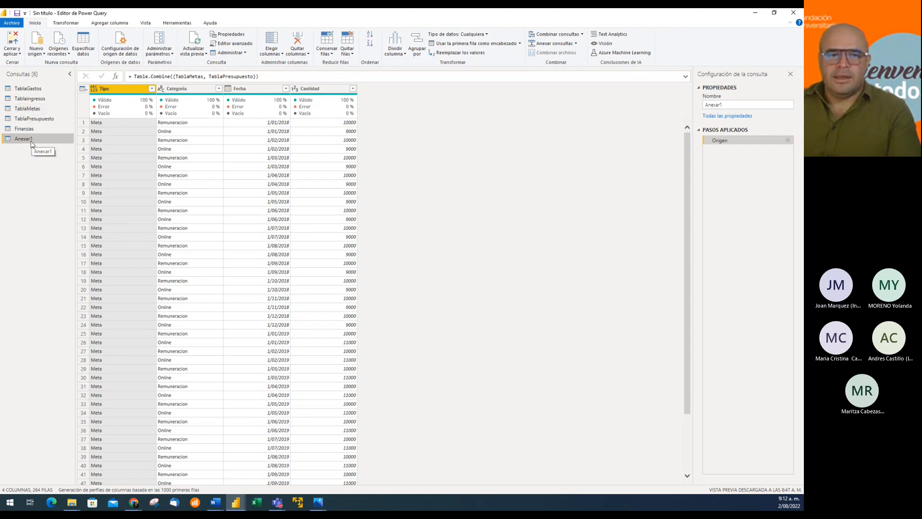
{"action": "key", "text": "alt+Tab"}
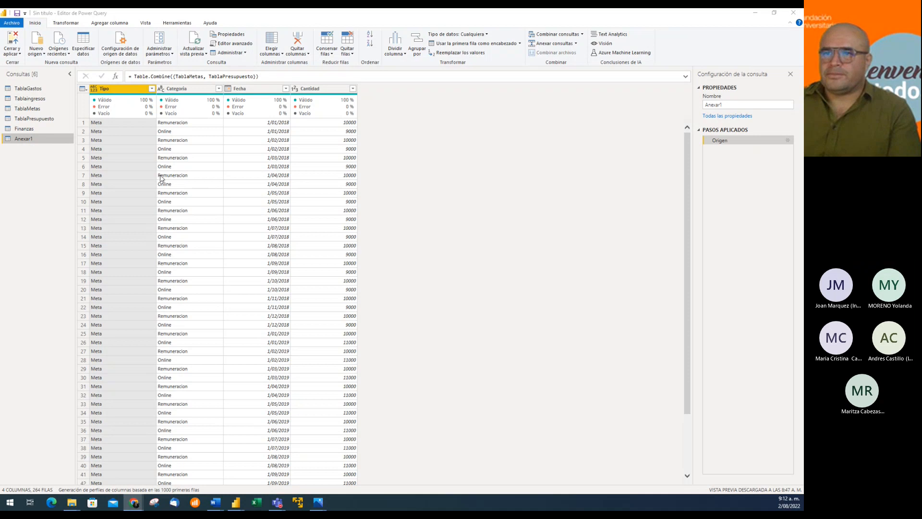
{"action": "double_click", "coordinate": [40, 142]}
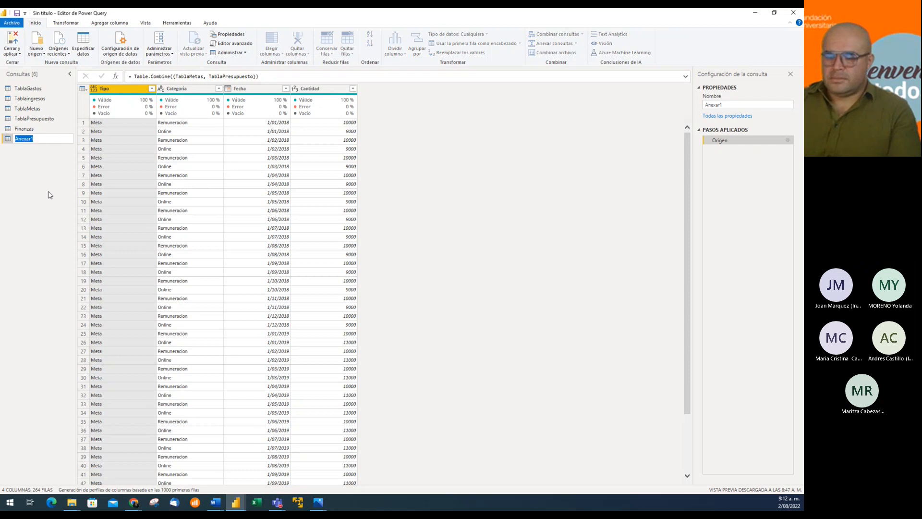
{"action": "key", "text": "BackSpace"}
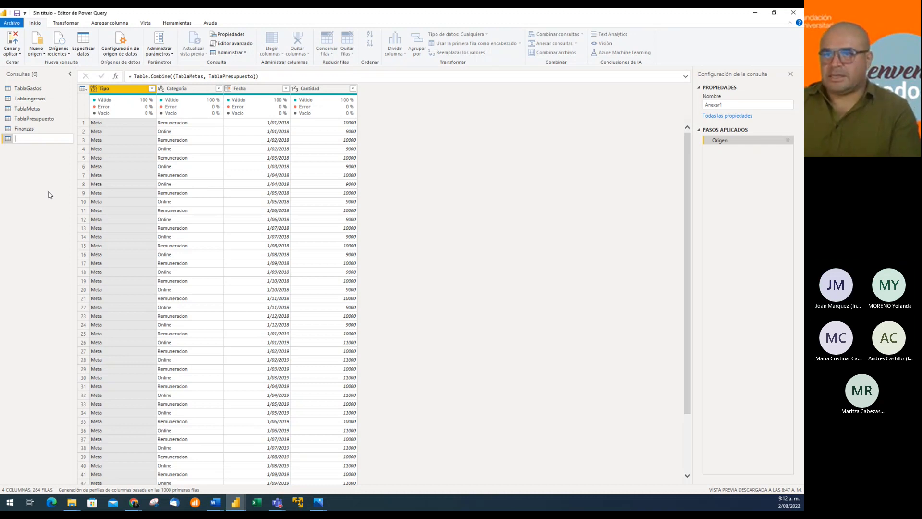
{"action": "type", "text": "Expec"}
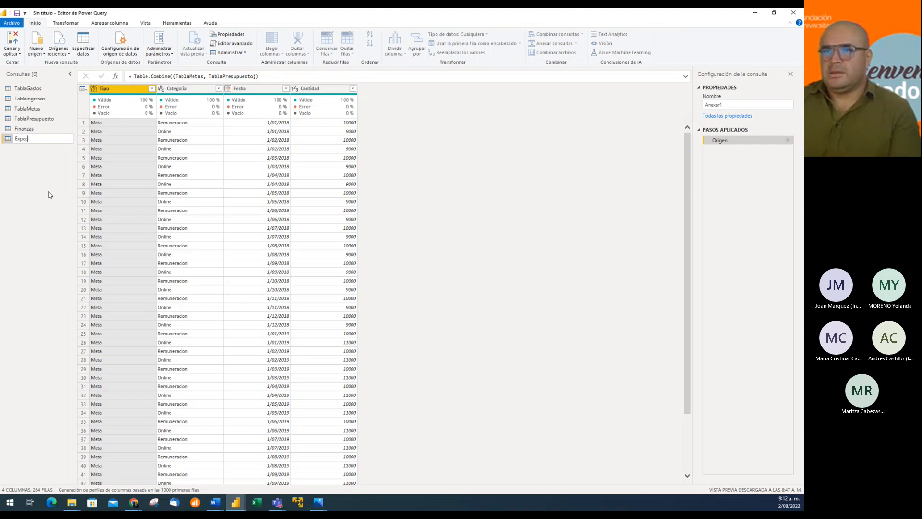
{"action": "type", "text": "tativas"}
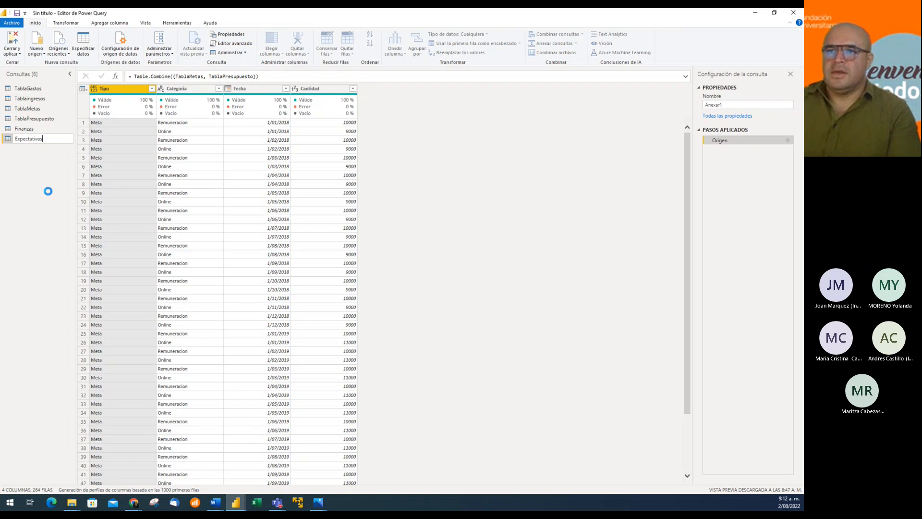
{"action": "key", "text": "Return"}
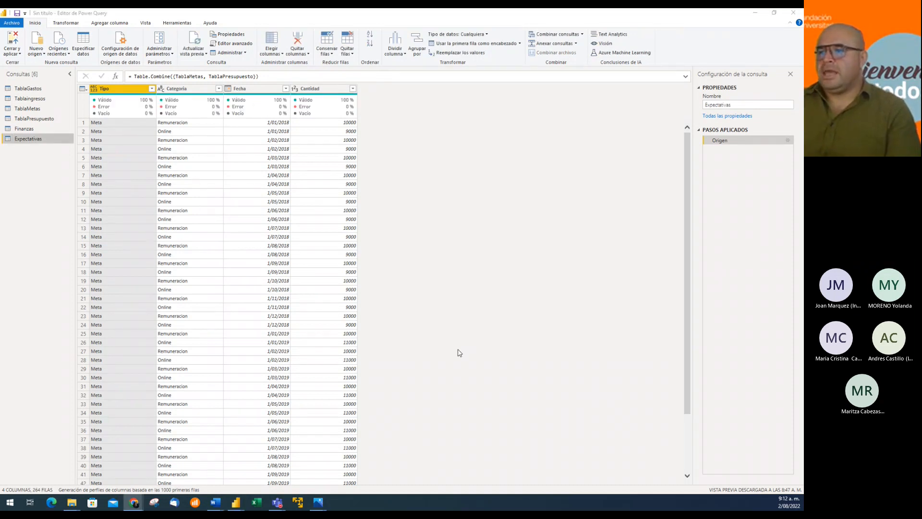
Step: Examine the Meta and Presupuesto rows of Expectativas and compare the query with Finanzas and TablaMetas
{"action": "scroll", "coordinate": [446, 368], "scroll_direction": "down", "scroll_amount": 13}
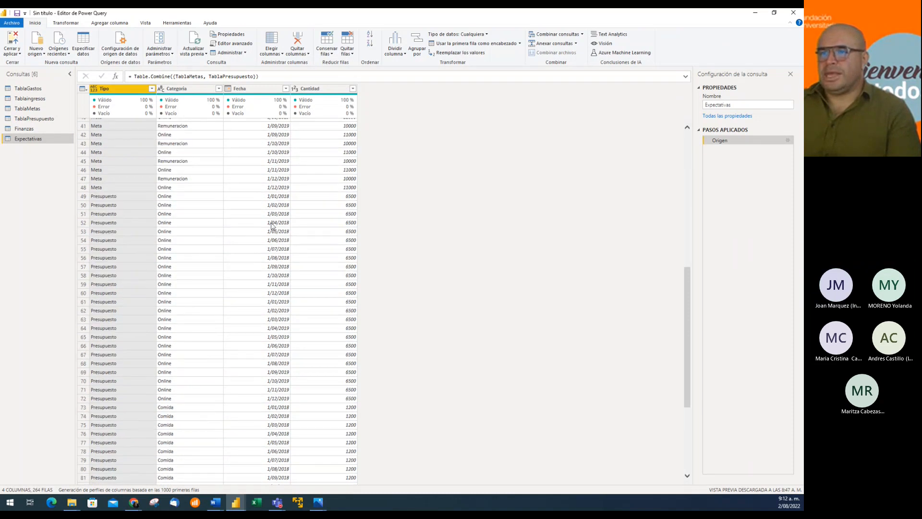
{"action": "scroll", "coordinate": [410, 324], "scroll_direction": "down", "scroll_amount": 8}
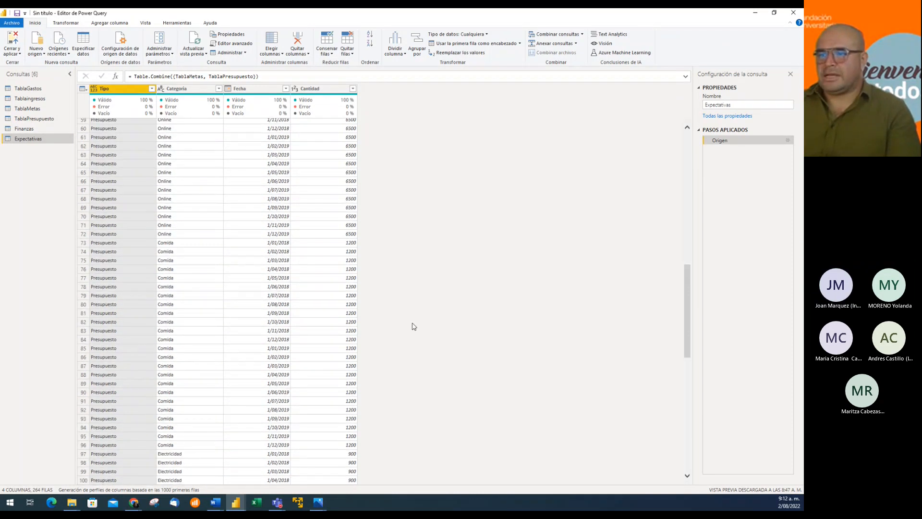
{"action": "scroll", "coordinate": [413, 331], "scroll_direction": "up", "scroll_amount": 12}
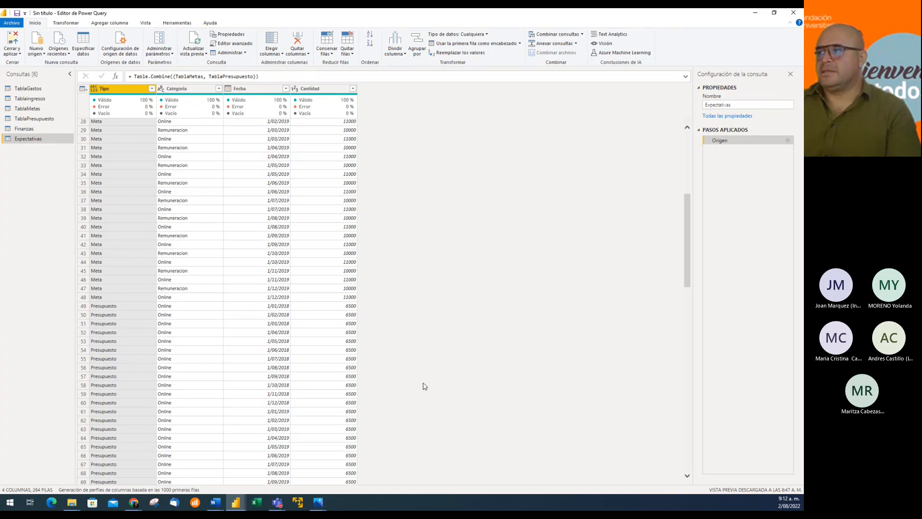
{"action": "scroll", "coordinate": [427, 398], "scroll_direction": "up", "scroll_amount": 10}
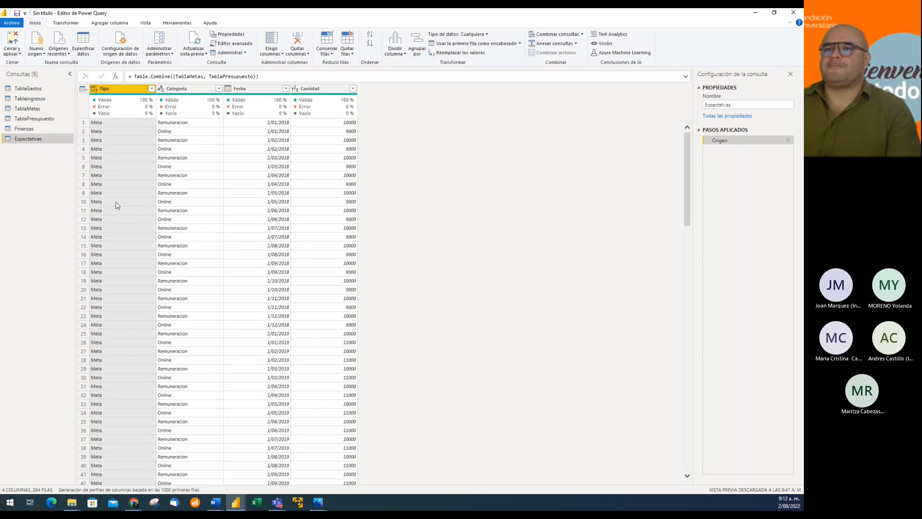
{"action": "left_click", "coordinate": [25, 129]}
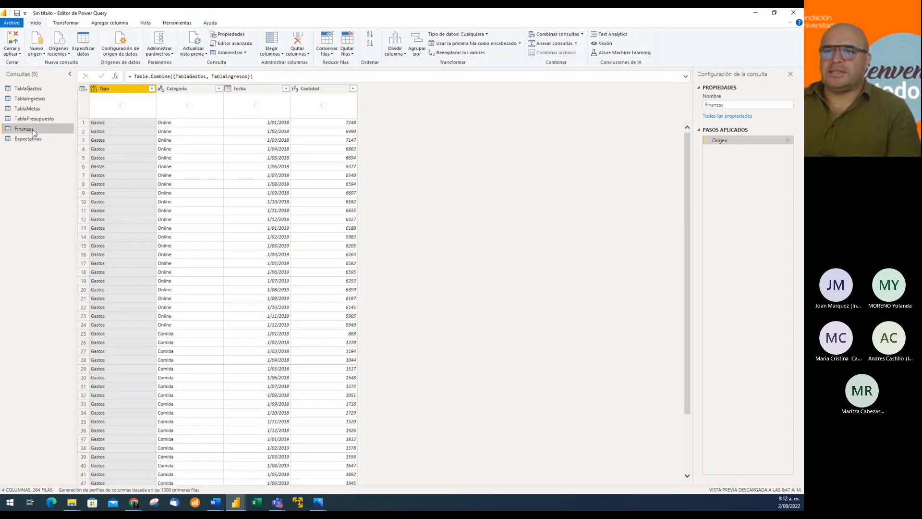
{"action": "left_click", "coordinate": [35, 139]}
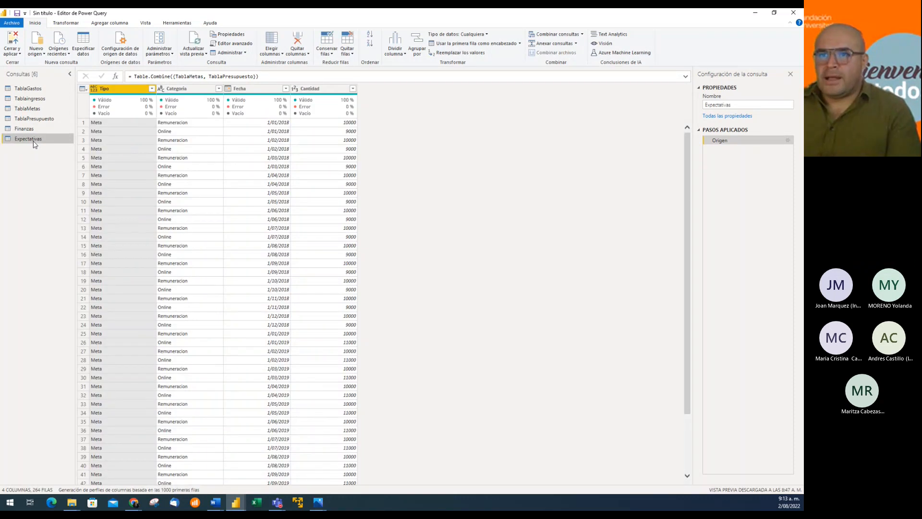
{"action": "left_click", "coordinate": [34, 109]}
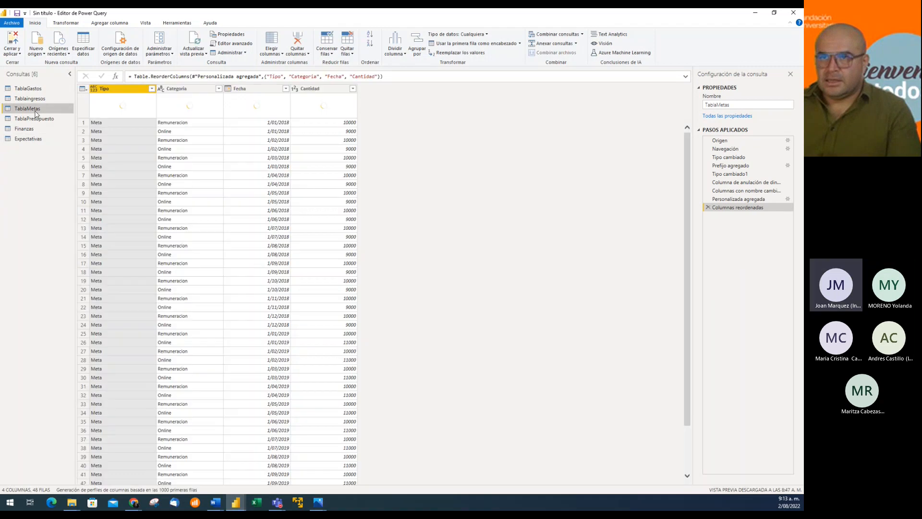
Step: Compare the rows of TablaMetas and TablaPresupuesto with the combined rows of Expectativas
{"action": "left_click", "coordinate": [38, 119]}
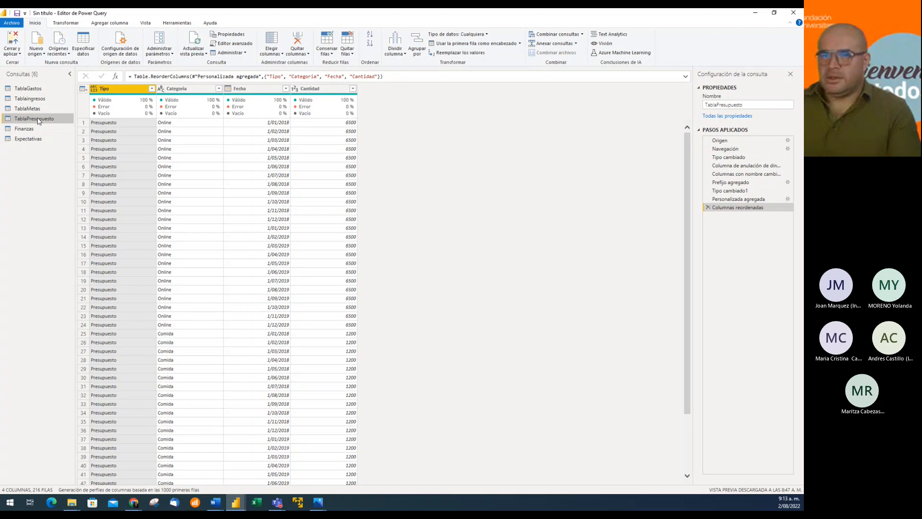
{"action": "left_click", "coordinate": [41, 110]}
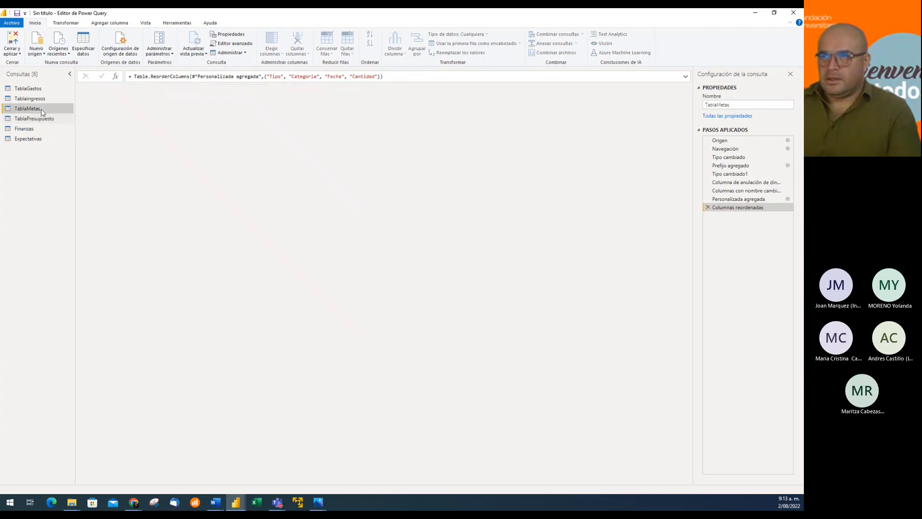
{"action": "left_click", "coordinate": [40, 121]}
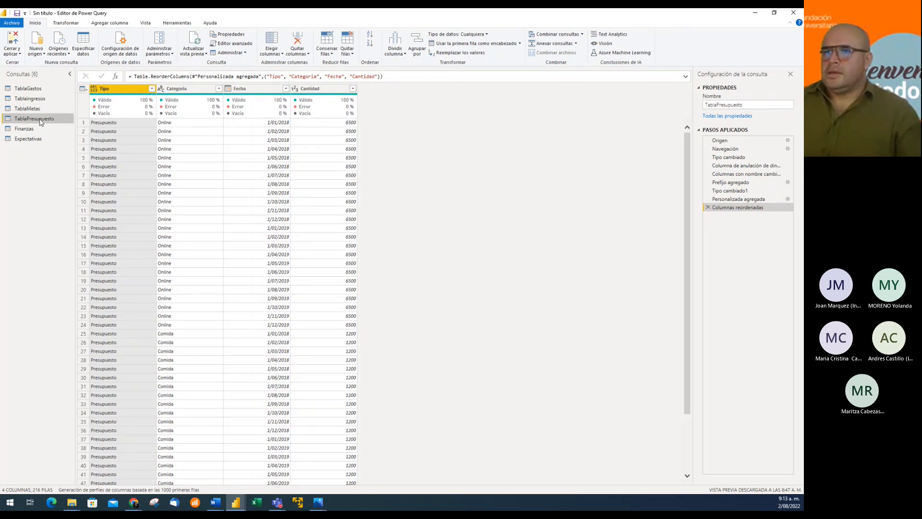
{"action": "left_click", "coordinate": [38, 138]}
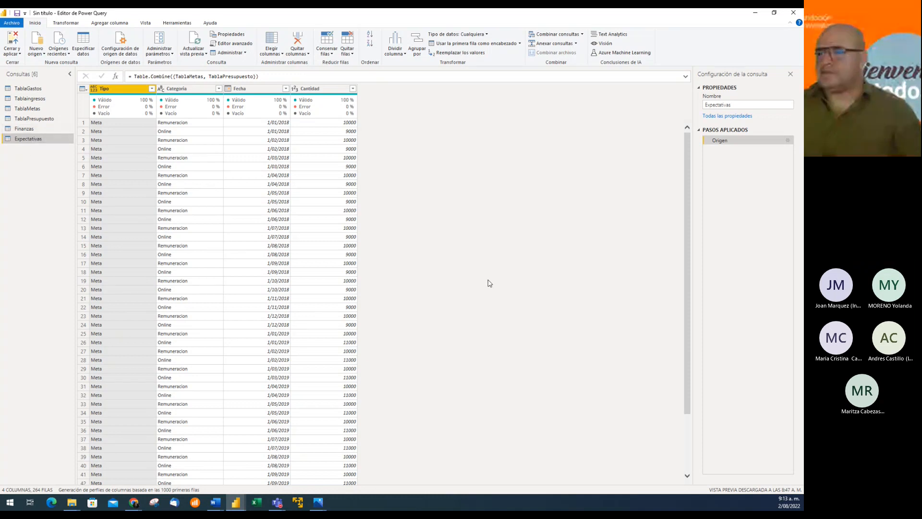
{"action": "scroll", "coordinate": [487, 329], "scroll_direction": "down", "scroll_amount": 9}
{"action": "scroll", "coordinate": [488, 334], "scroll_direction": "up", "scroll_amount": 9}
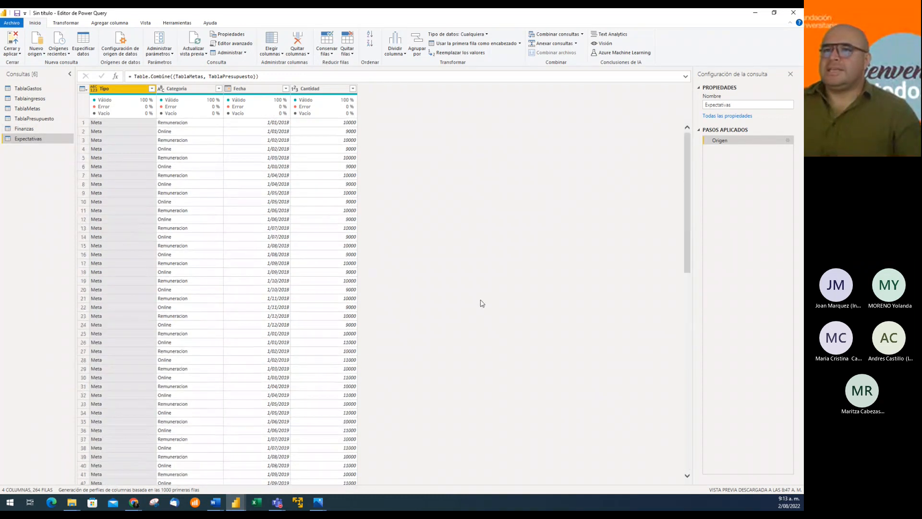
Step: Close the query editor and try to apply the changes, reading the load report through to TablaPresupuesto before dismissing it
{"action": "left_click", "coordinate": [15, 41]}
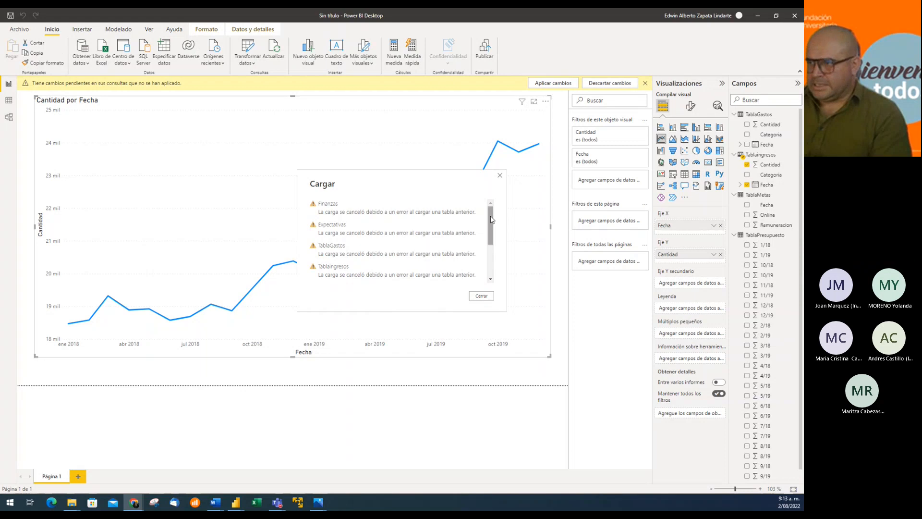
{"action": "mouse_move", "coordinate": [491, 219]}
{"action": "left_mouse_down"}
{"action": "mouse_move", "coordinate": [489, 250]}
{"action": "mouse_move", "coordinate": [490, 219]}
{"action": "left_mouse_up"}
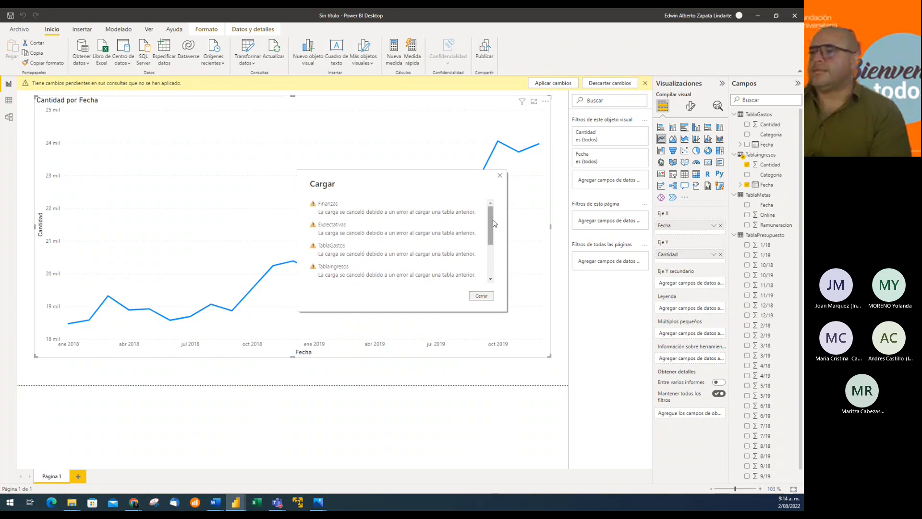
{"action": "left_click_drag", "start_coordinate": [490, 230], "coordinate": [488, 279]}
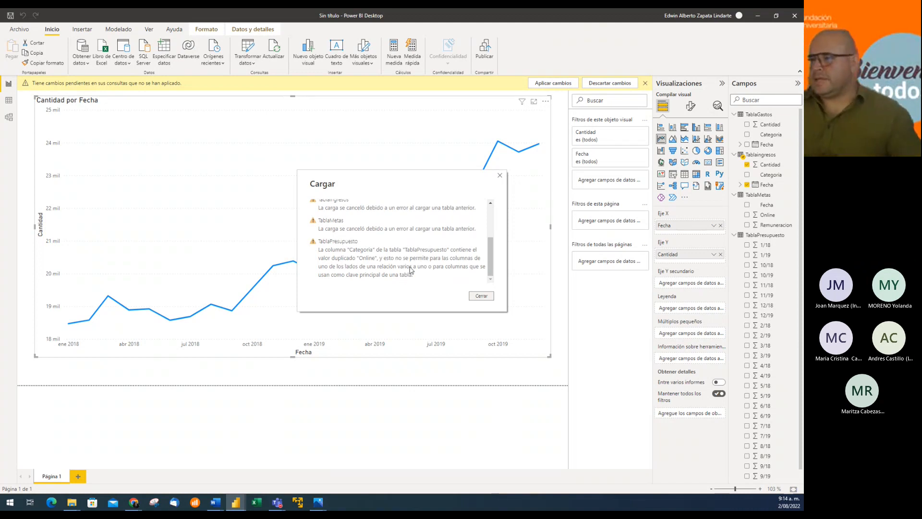
{"action": "left_click", "coordinate": [480, 296]}
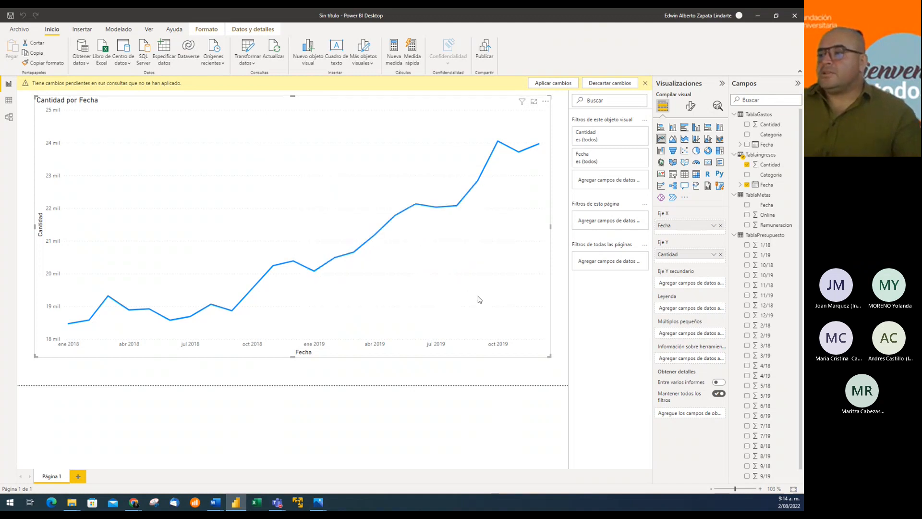
Step: In the model view, collapse the properties pane and reposition the Tablaingresos and TablaPresupuesto cards to separate their relationship lines
{"action": "left_click", "coordinate": [9, 118]}
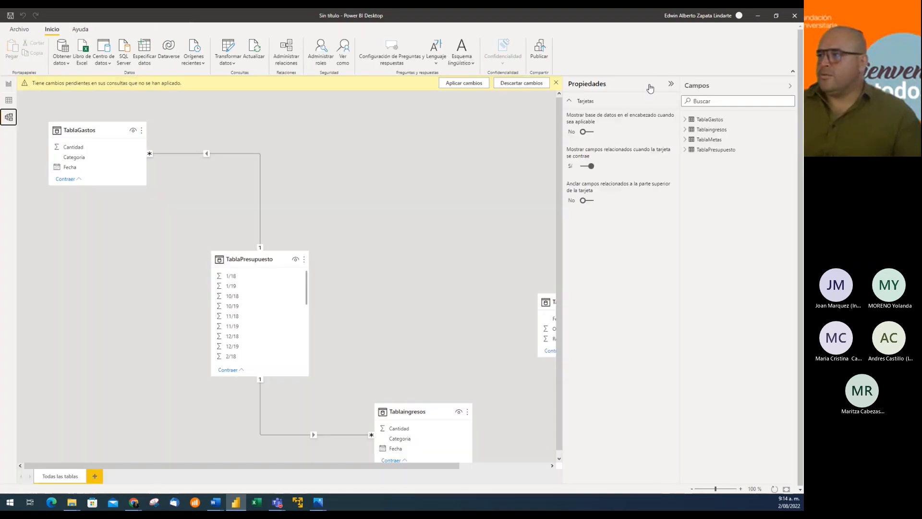
{"action": "left_click", "coordinate": [671, 84]}
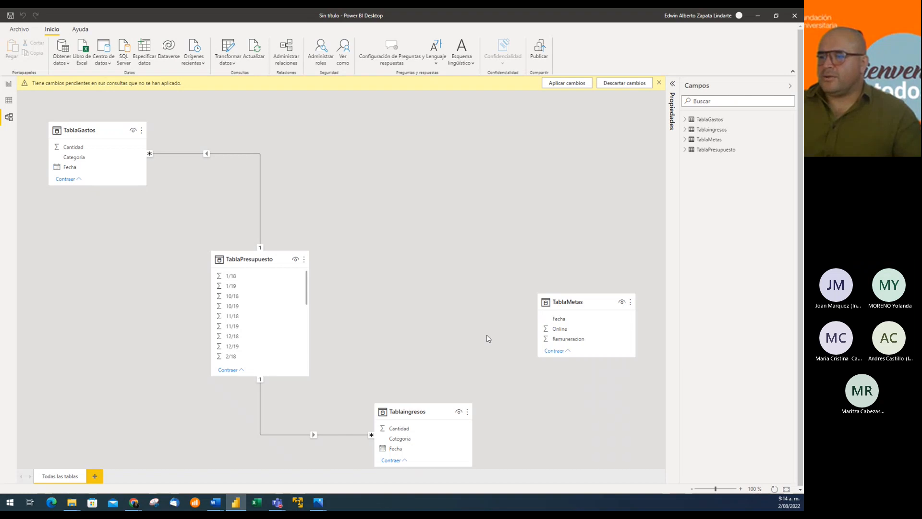
{"action": "left_click_drag", "start_coordinate": [431, 407], "coordinate": [475, 189]}
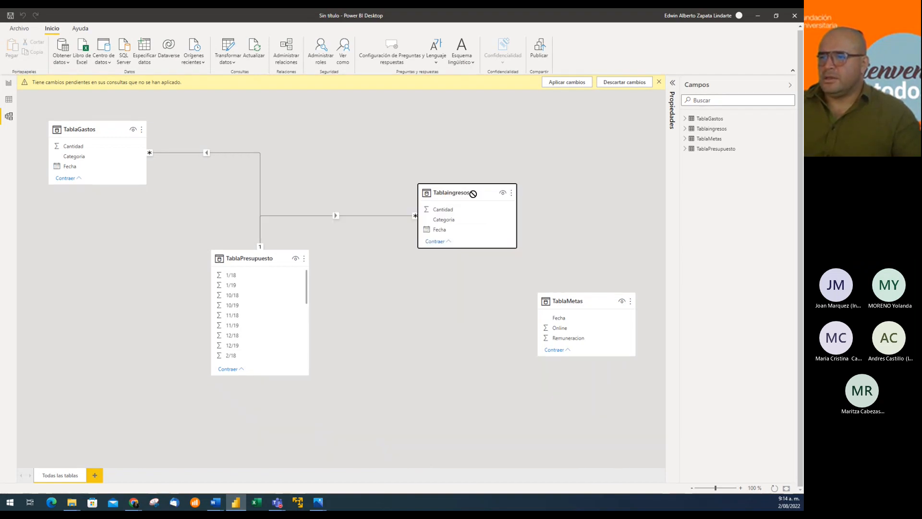
{"action": "left_click_drag", "start_coordinate": [258, 261], "coordinate": [243, 242]}
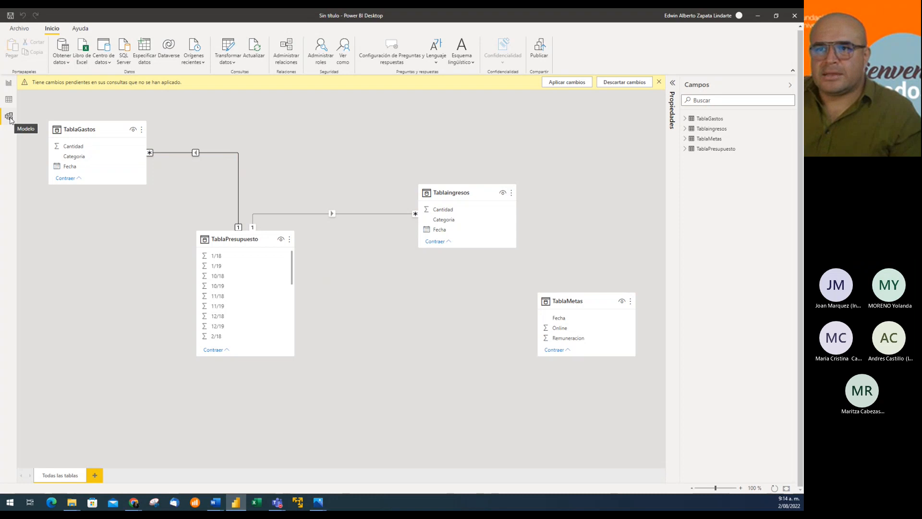
Step: Delete the relationship between TablaGastos and TablaPresupuesto in the model diagram
{"action": "left_click", "coordinate": [205, 155]}
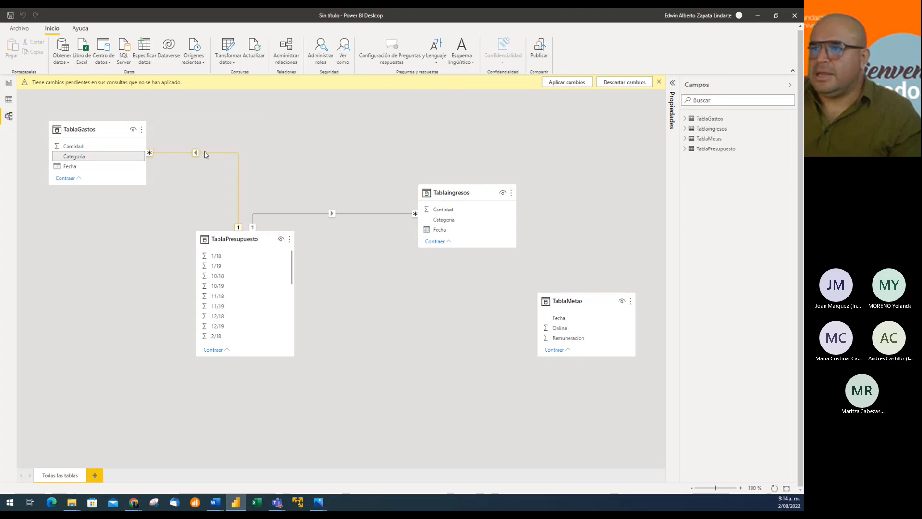
{"action": "right_click", "coordinate": [206, 154]}
{"action": "left_click", "coordinate": [217, 158]}
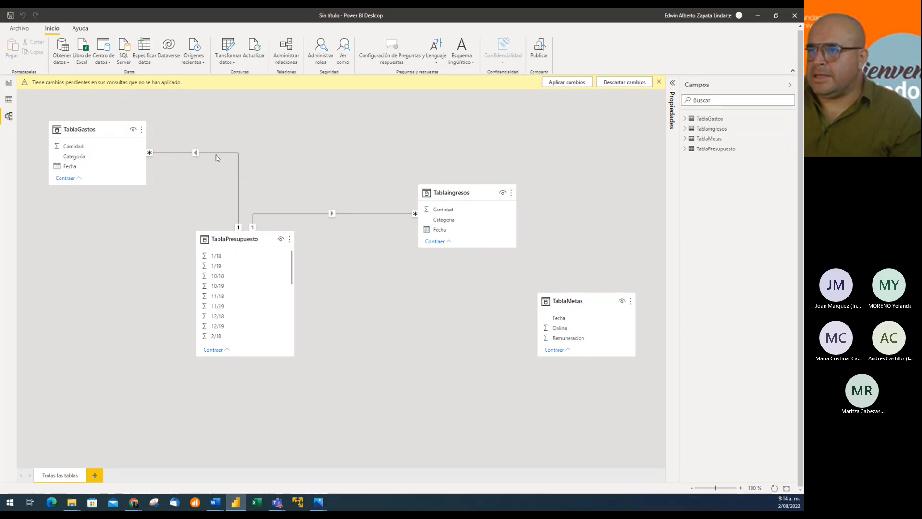
{"action": "left_click", "coordinate": [446, 271]}
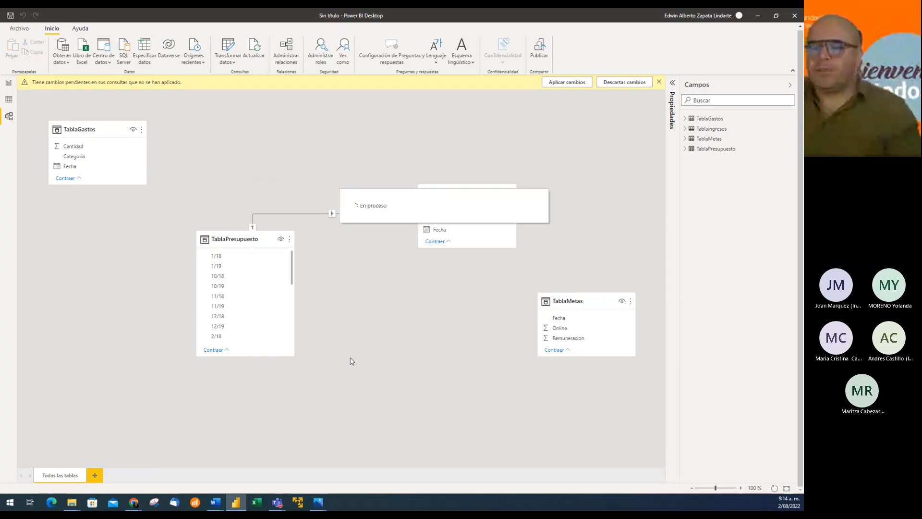
Step: Delete the relationship between TablaPresupuesto and Tablaingresos, and apply the pending query changes
{"action": "right_click", "coordinate": [297, 216]}
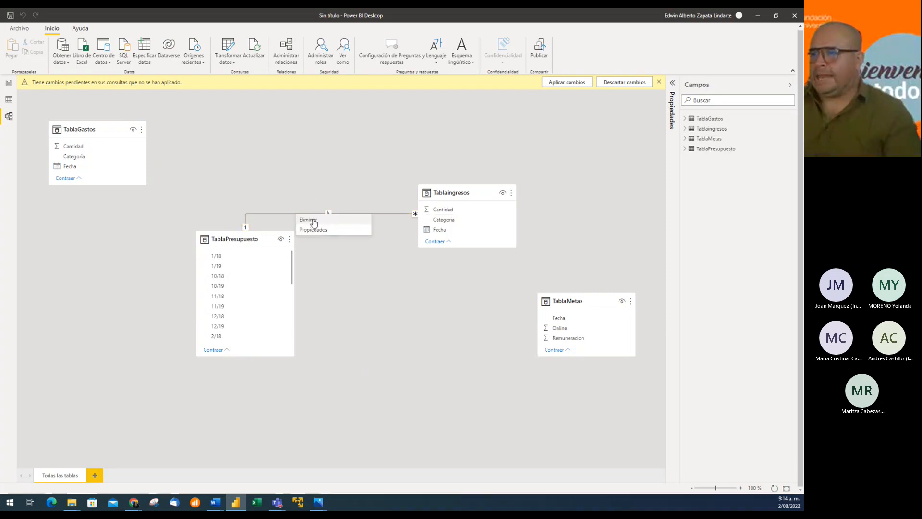
{"action": "left_click", "coordinate": [309, 220]}
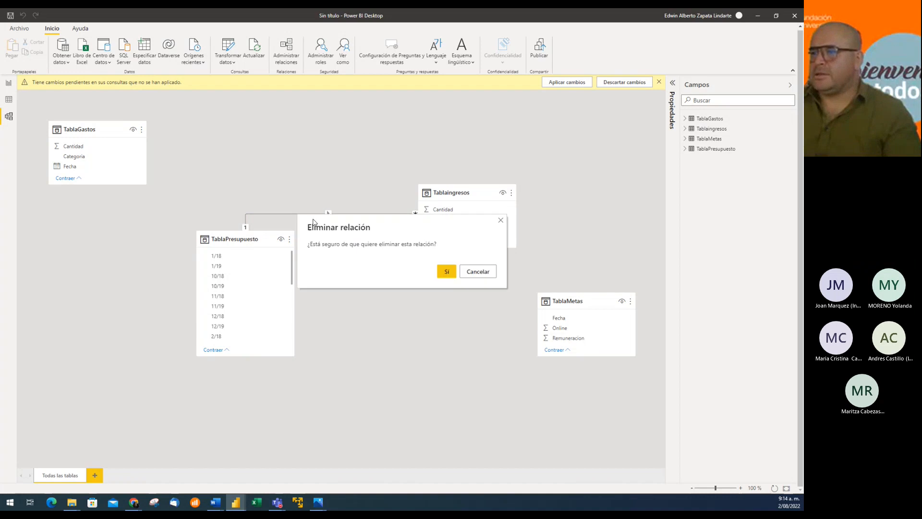
{"action": "left_click", "coordinate": [446, 272]}
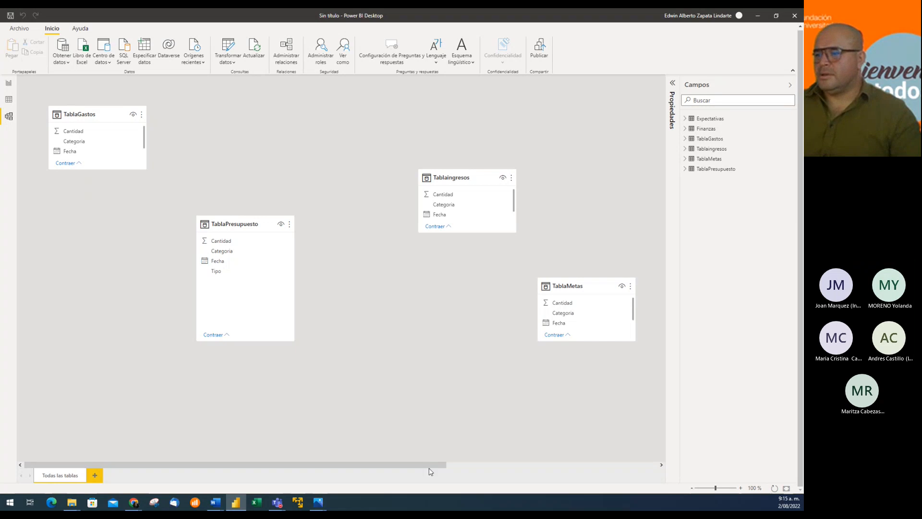
Step: Return to the report view, collapse the expanded tables in the field list, and examine the fields of TablaMetas and TablaPresupuesto
{"action": "left_click_drag", "start_coordinate": [434, 464], "coordinate": [21, 87]}
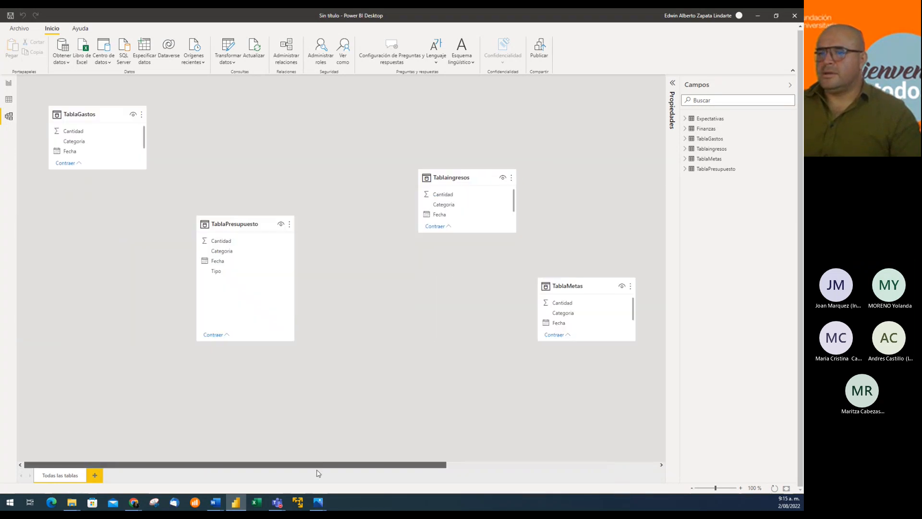
{"action": "left_click", "coordinate": [11, 84]}
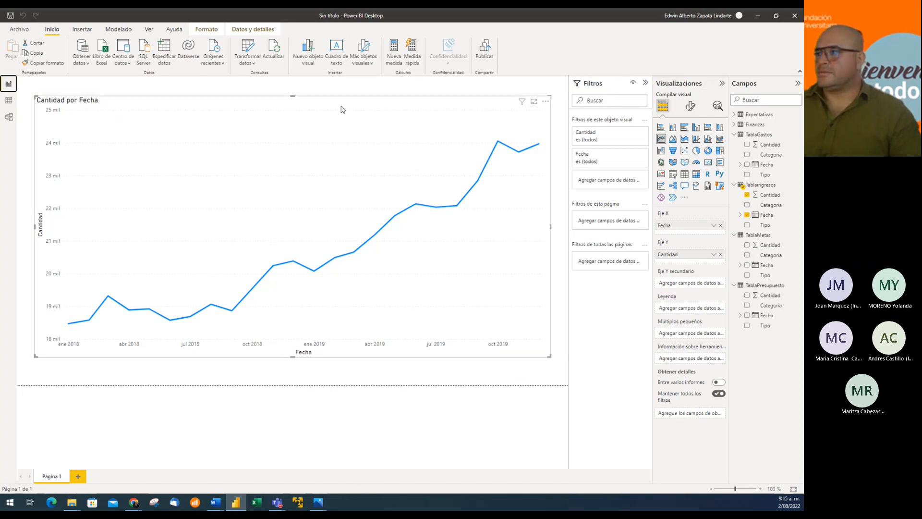
{"action": "left_click", "coordinate": [735, 134]}
{"action": "left_click", "coordinate": [733, 145]}
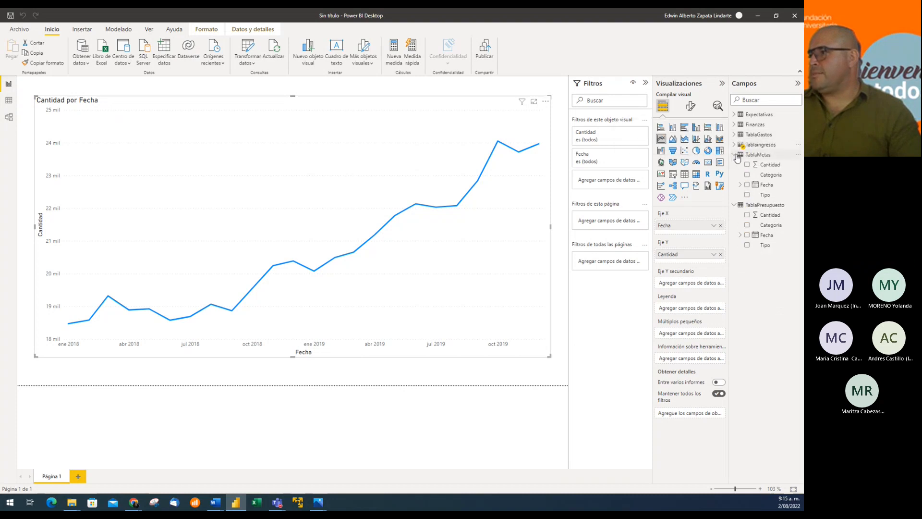
{"action": "left_click", "coordinate": [735, 155]}
{"action": "left_click", "coordinate": [734, 165]}
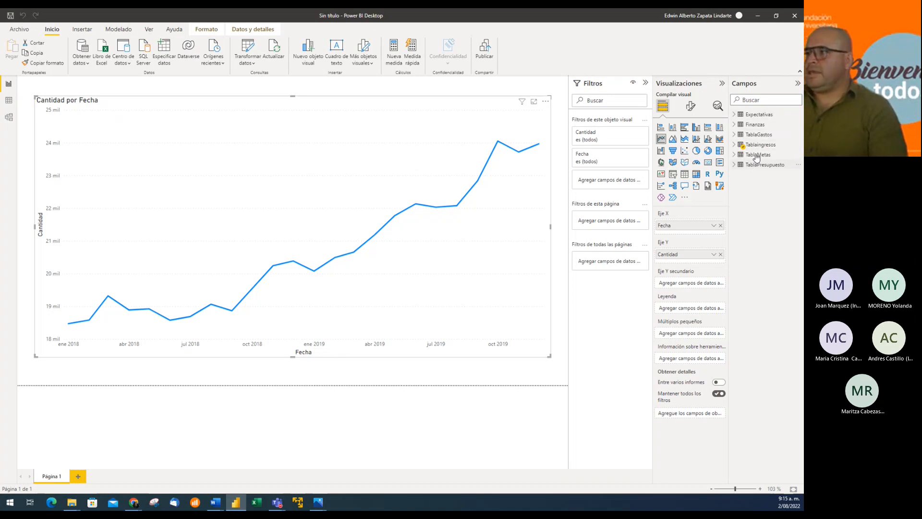
{"action": "left_click", "coordinate": [733, 154]}
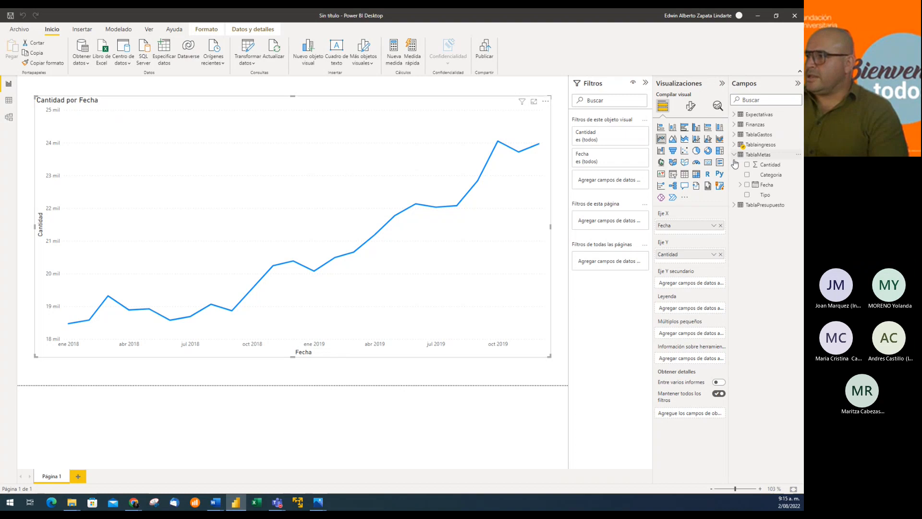
{"action": "left_click", "coordinate": [735, 205]}
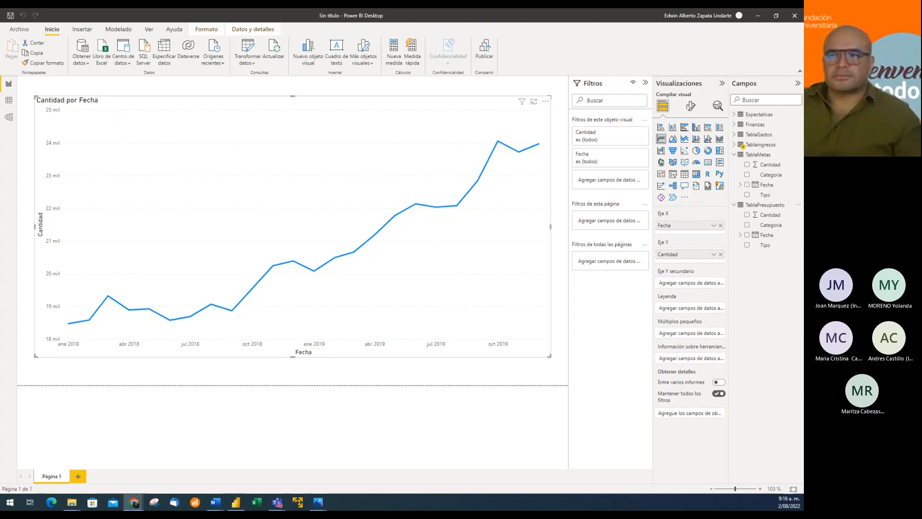
Step: In the model diagram, line up TablaPresupuesto, Tablaingresos and TablaMetas in one row beside TablaGastos
{"action": "left_click", "coordinate": [8, 118]}
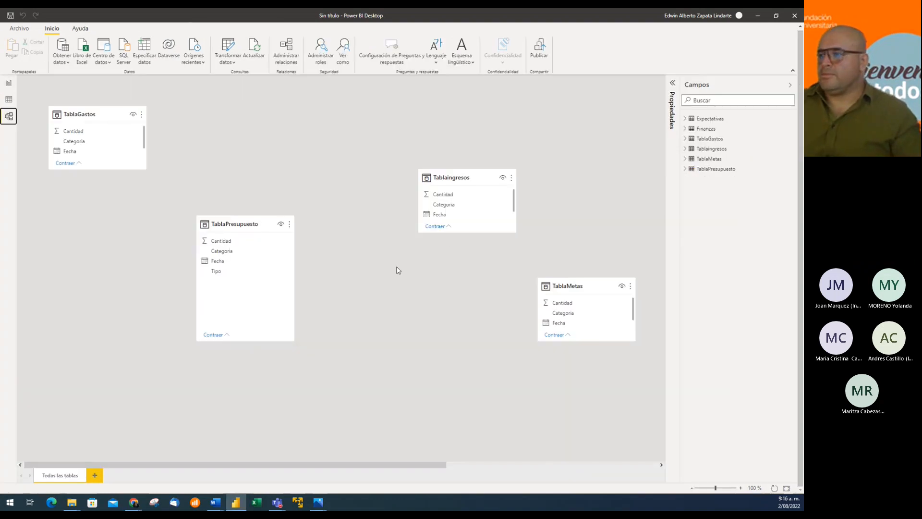
{"action": "left_click_drag", "start_coordinate": [258, 220], "coordinate": [243, 110]}
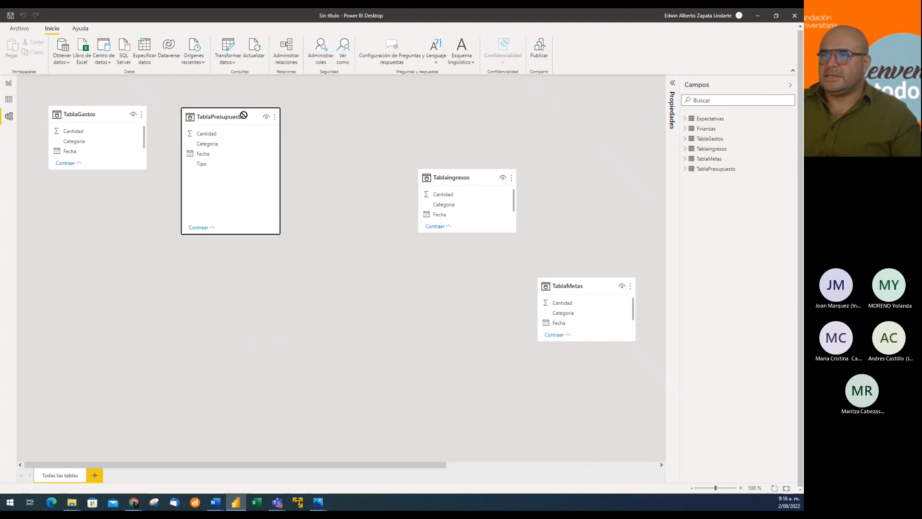
{"action": "left_click_drag", "start_coordinate": [461, 184], "coordinate": [340, 121]}
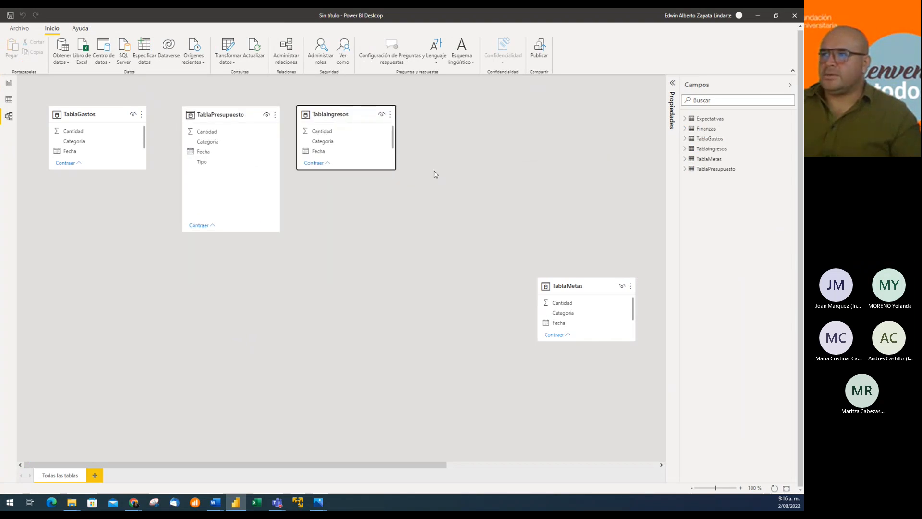
{"action": "left_click_drag", "start_coordinate": [567, 283], "coordinate": [445, 122]}
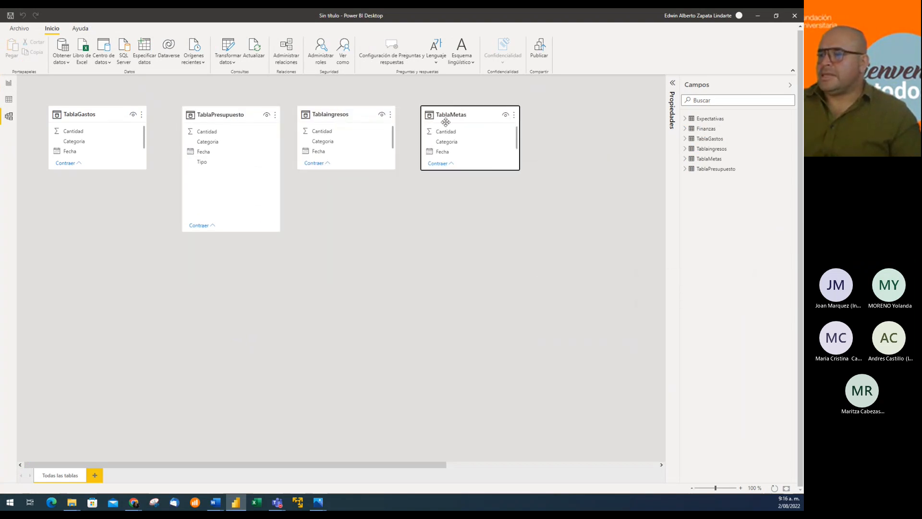
Step: Move the Finanzas and Expectativas cards side by side below the row of source tables in the model diagram
{"action": "left_click", "coordinate": [492, 459]}
{"action": "left_click_drag", "start_coordinate": [429, 465], "coordinate": [623, 462]}
{"action": "left_click_drag", "start_coordinate": [452, 115], "coordinate": [72, 284]}
{"action": "left_click_drag", "start_coordinate": [580, 114], "coordinate": [150, 278]}
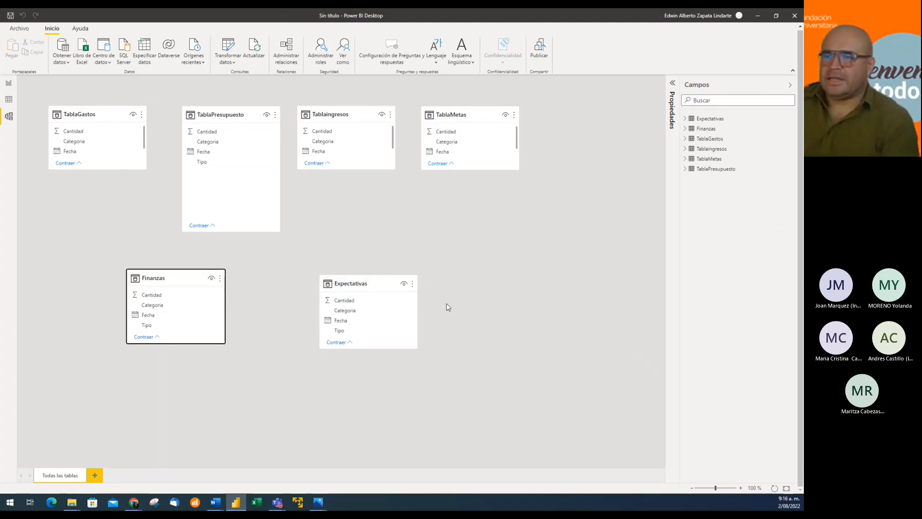
{"action": "left_click_drag", "start_coordinate": [172, 278], "coordinate": [161, 284]}
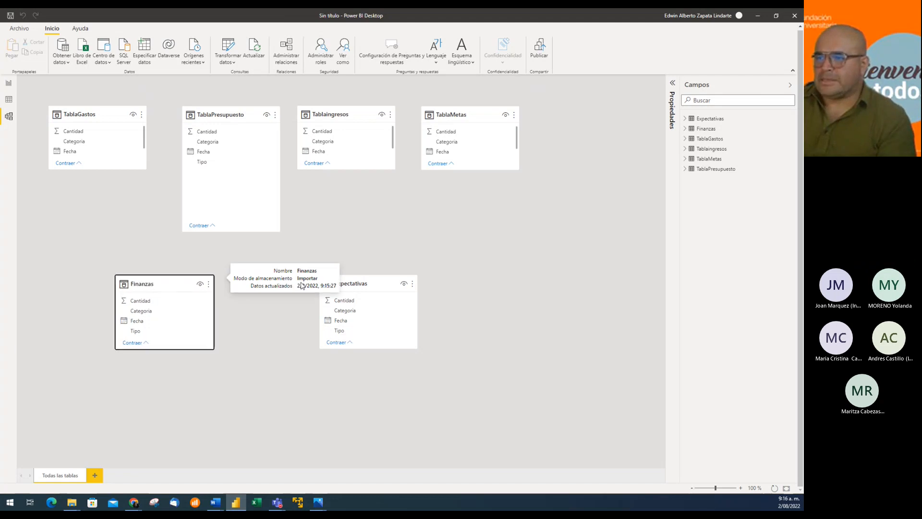
{"action": "left_click_drag", "start_coordinate": [364, 287], "coordinate": [318, 286]}
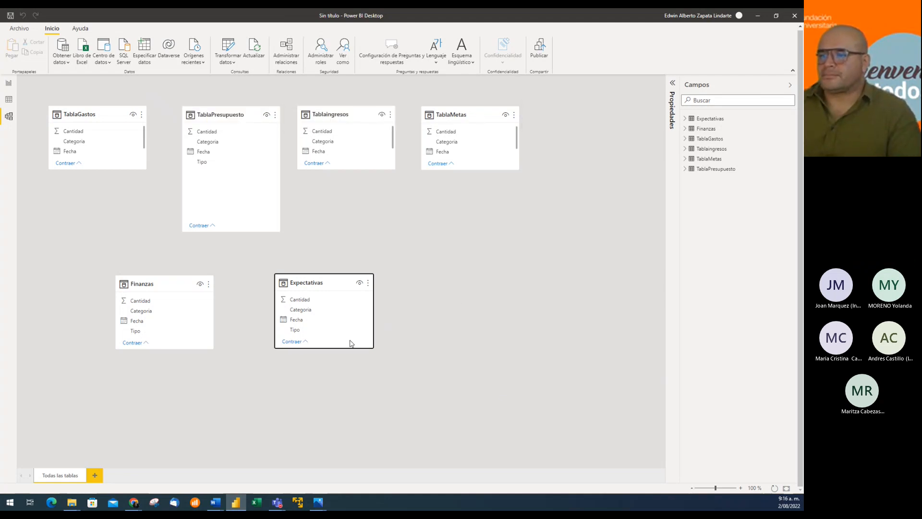
Step: Lengthen the Expectativas, Finanzas, TablaGastos and Tablaingresos cards in the model diagram so each has room for its full field list
{"action": "left_click_drag", "start_coordinate": [333, 348], "coordinate": [332, 371]}
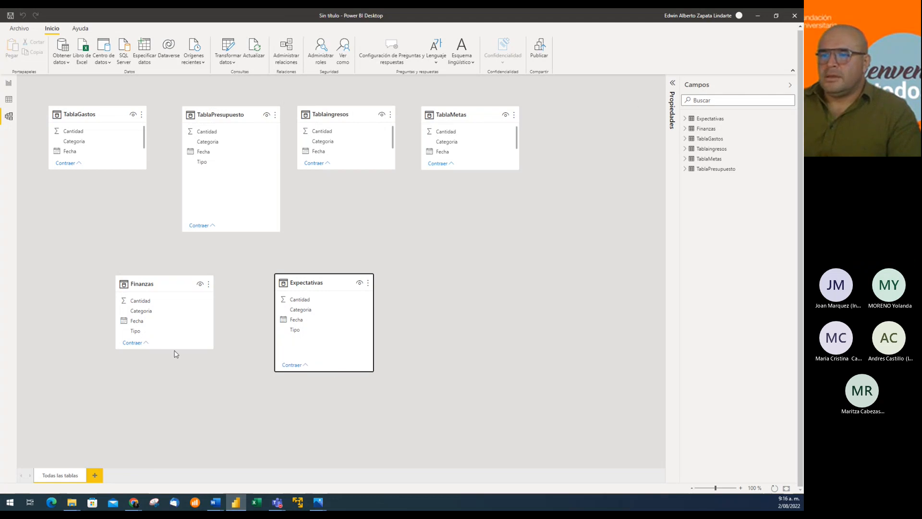
{"action": "left_click_drag", "start_coordinate": [175, 349], "coordinate": [168, 373]}
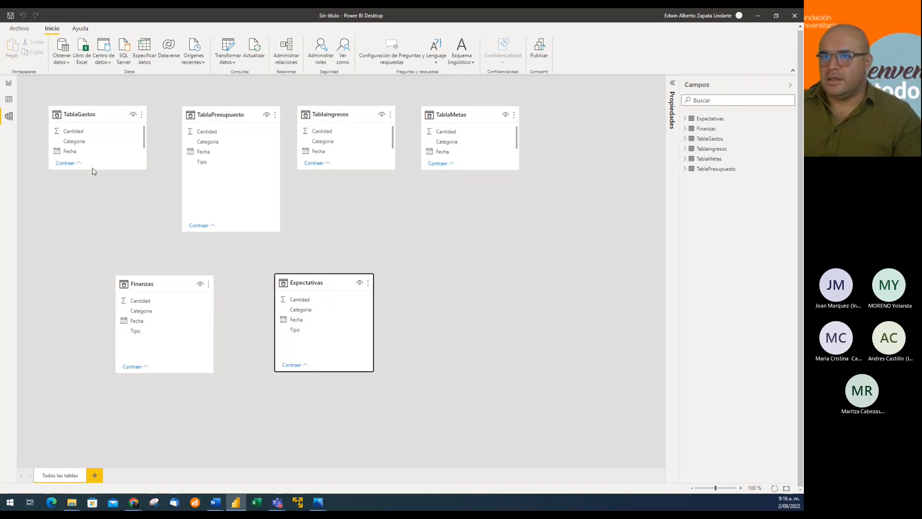
{"action": "left_click_drag", "start_coordinate": [90, 169], "coordinate": [87, 190]}
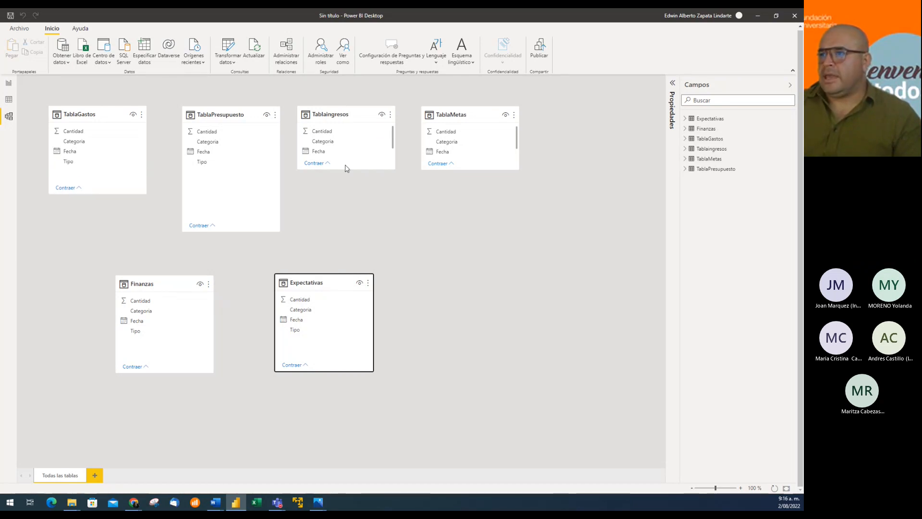
{"action": "left_click_drag", "start_coordinate": [343, 170], "coordinate": [341, 197]}
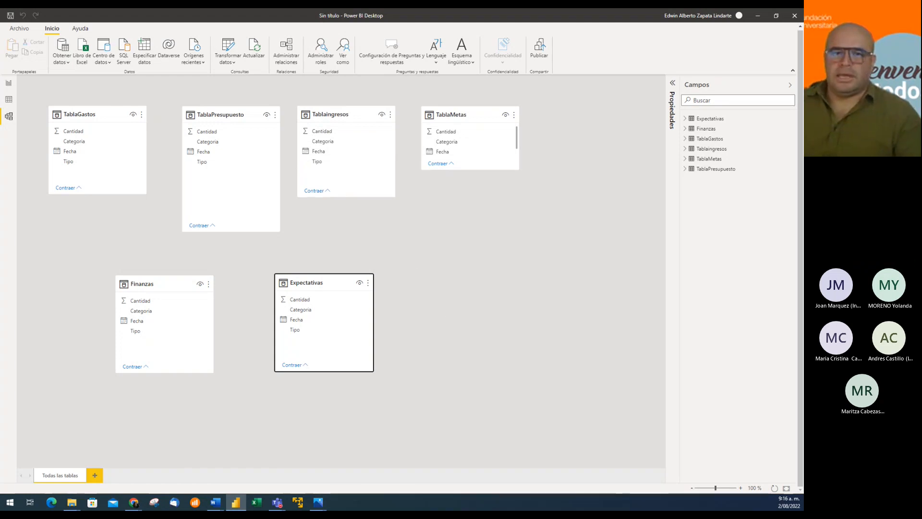
{"action": "left_click", "coordinate": [25, 200]}
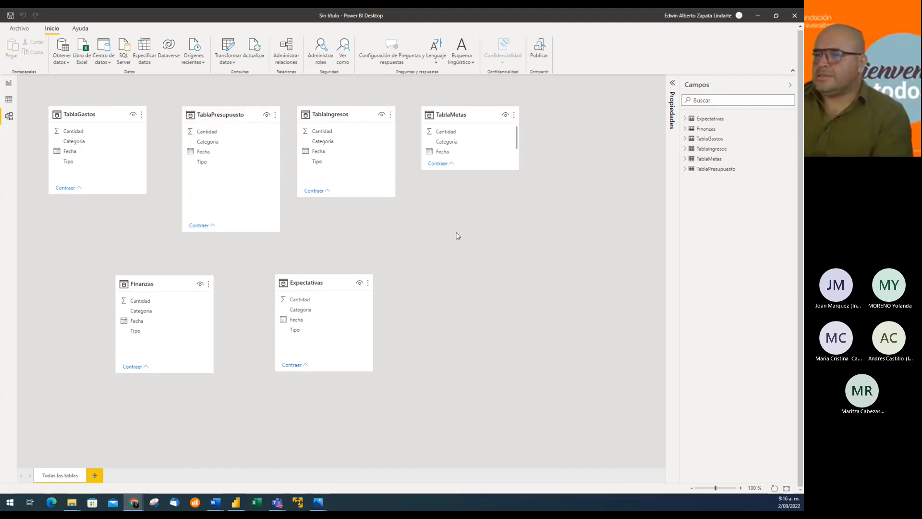
Step: Hide TablaGastos, TablaPresupuesto, Tablaingresos and TablaMetas from the report view
{"action": "mouse_move", "coordinate": [154, 279]}
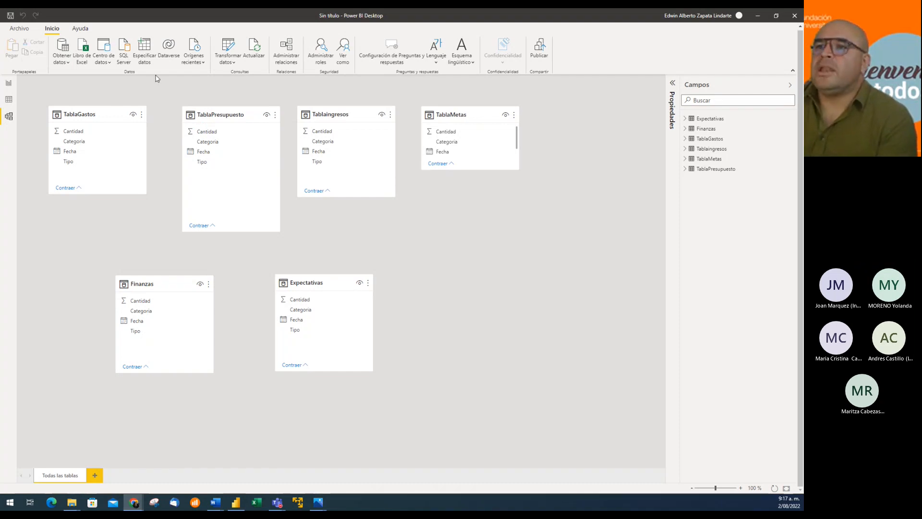
{"action": "left_click", "coordinate": [133, 117]}
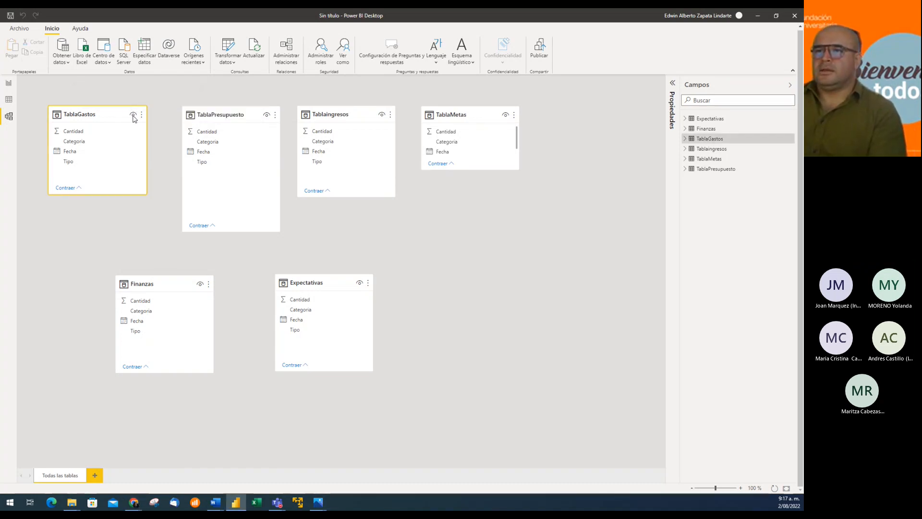
{"action": "left_click", "coordinate": [267, 121]}
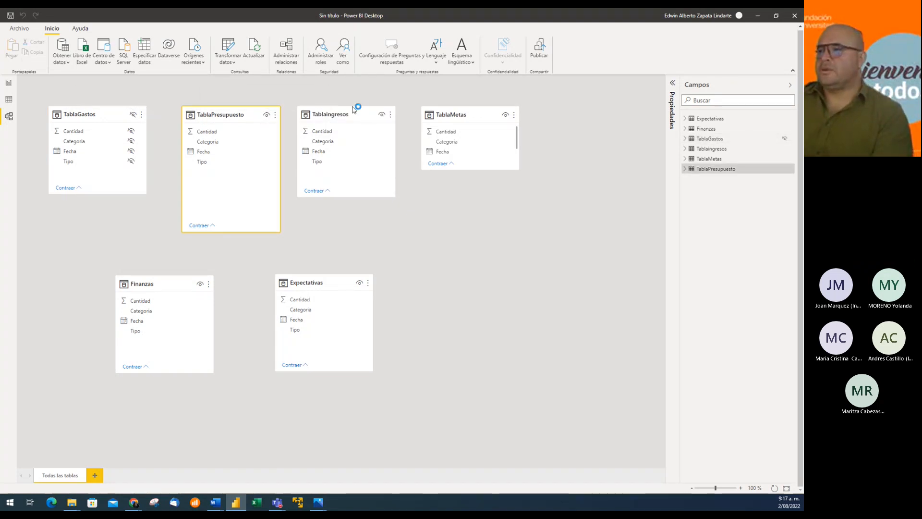
{"action": "left_click", "coordinate": [382, 116]}
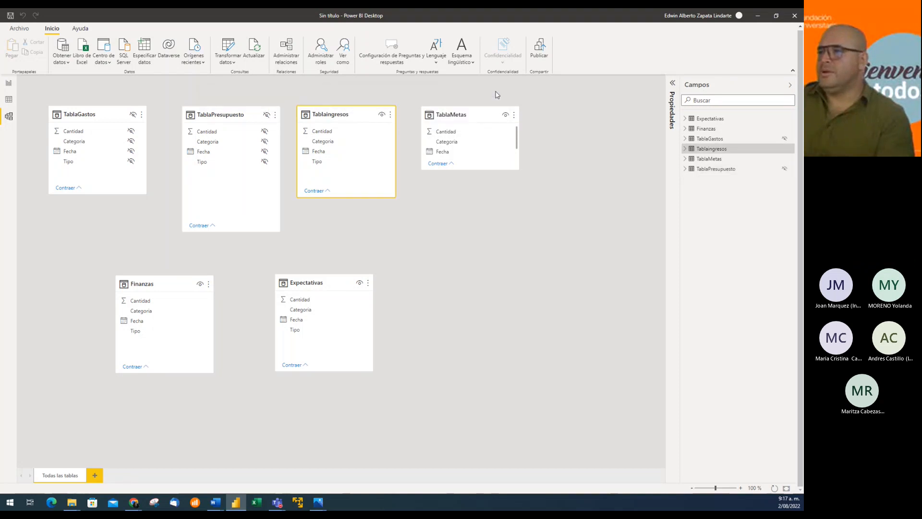
{"action": "left_click", "coordinate": [505, 115]}
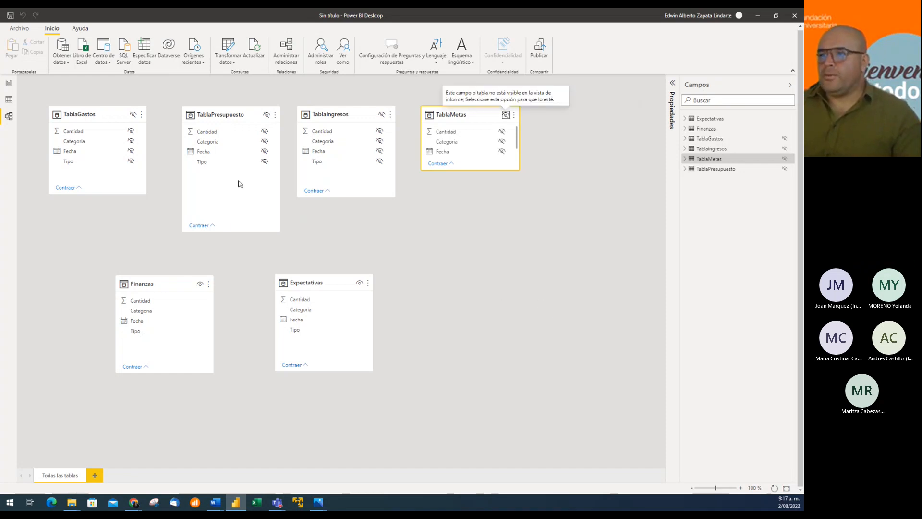
Step: Return to the report view and expand the fields of the Expectativas and Finanzas tables
{"action": "left_click", "coordinate": [9, 84]}
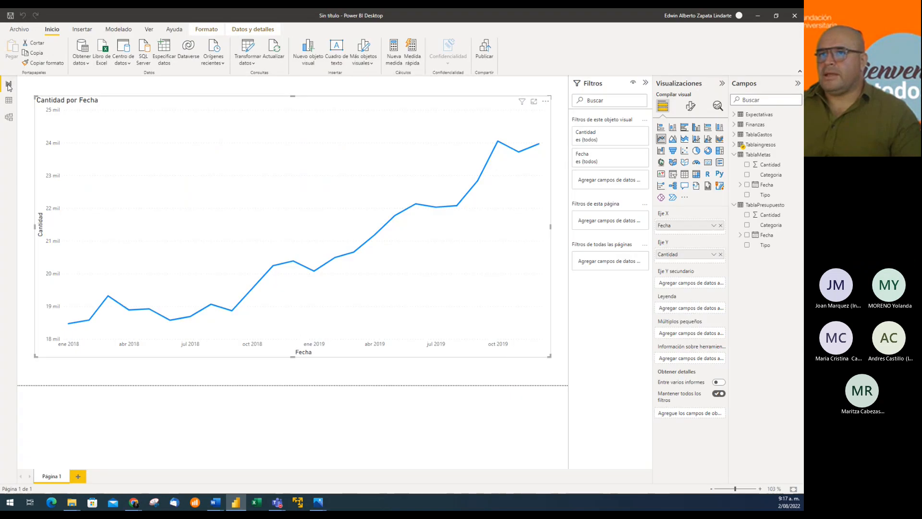
{"action": "left_click", "coordinate": [734, 115]}
{"action": "left_click", "coordinate": [734, 165]}
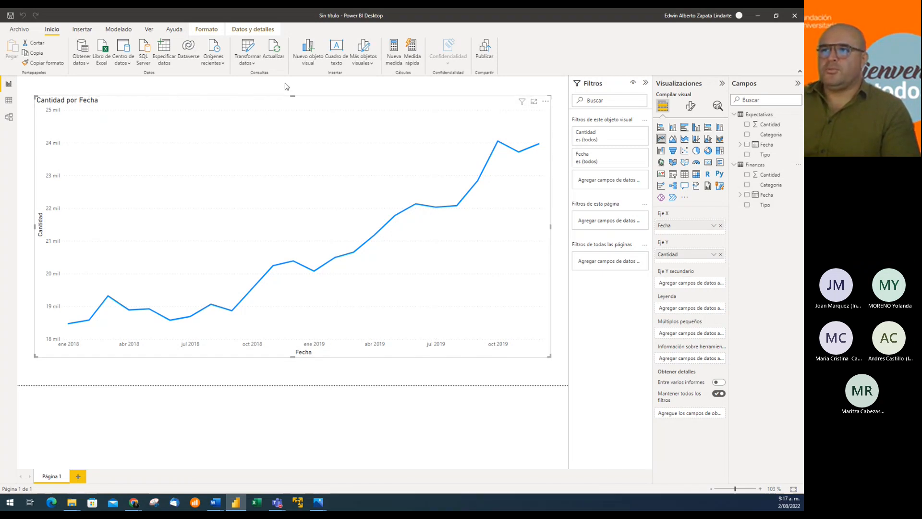
Step: Open the Power Query Editor and disable loading of the TablaGastos query, accepting the possible data loss
{"action": "left_click", "coordinate": [248, 48]}
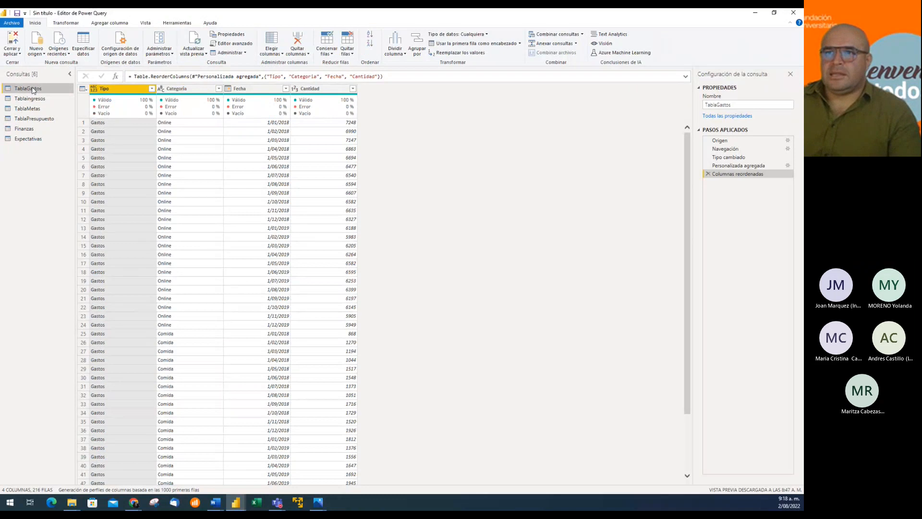
{"action": "right_click", "coordinate": [33, 89]}
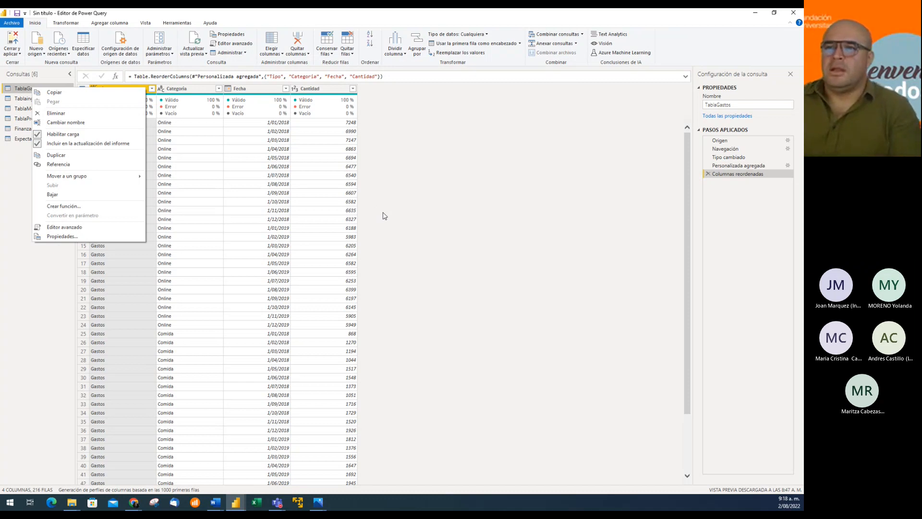
{"action": "left_click", "coordinate": [39, 136]}
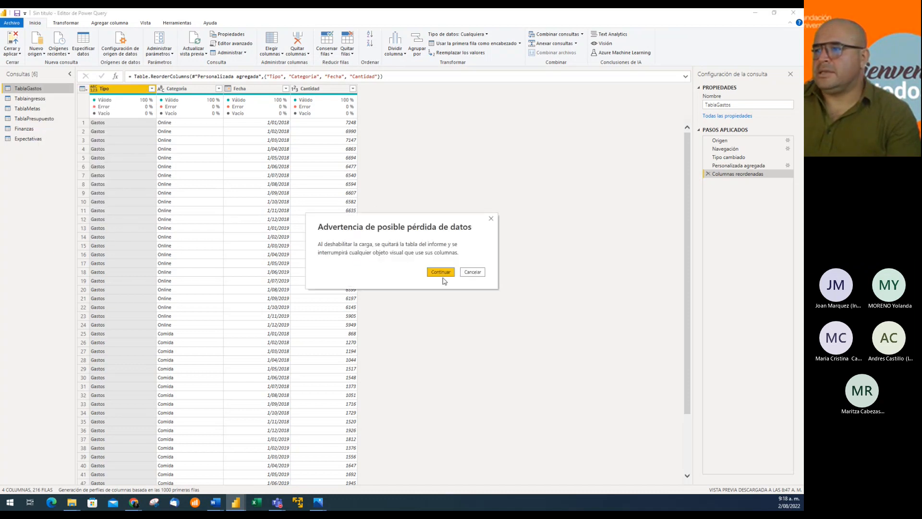
{"action": "left_click", "coordinate": [442, 273]}
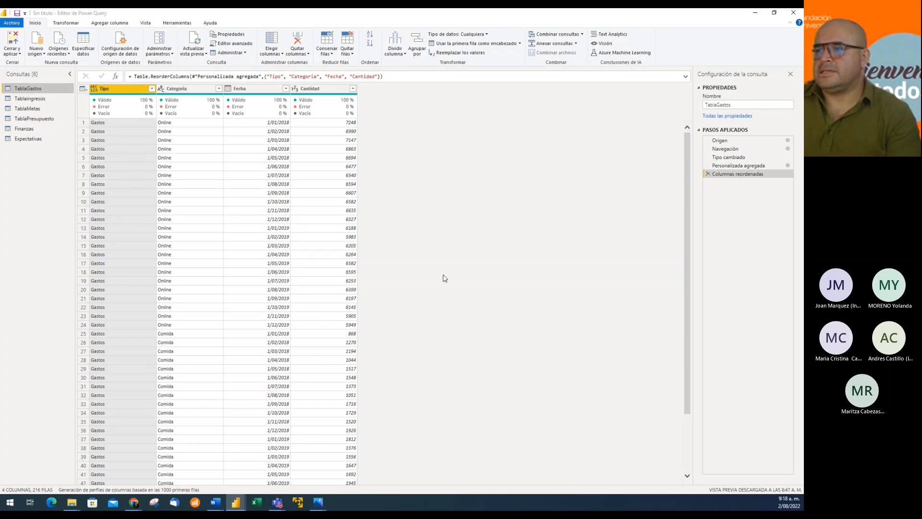
Step: Disable loading of the Tablaingresos and TablaMetas queries, accepting the possible data loss for each
{"action": "right_click", "coordinate": [28, 100]}
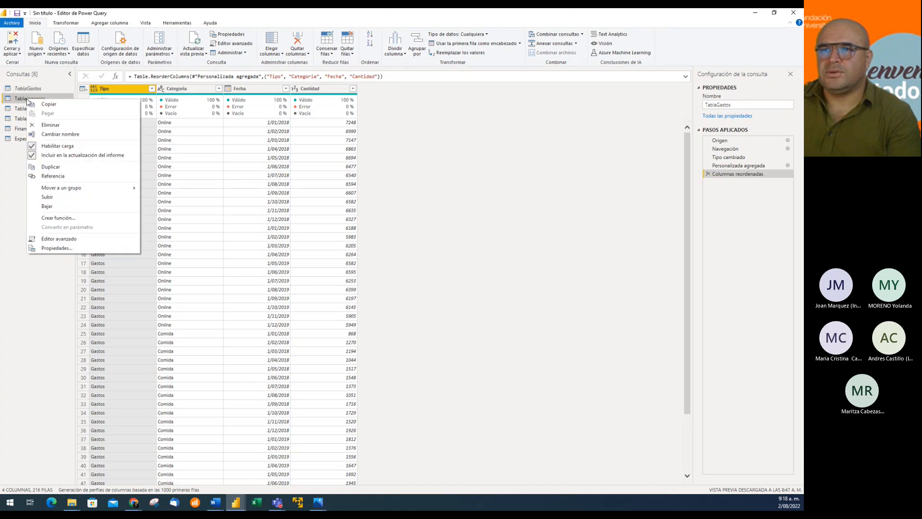
{"action": "left_click", "coordinate": [31, 147]}
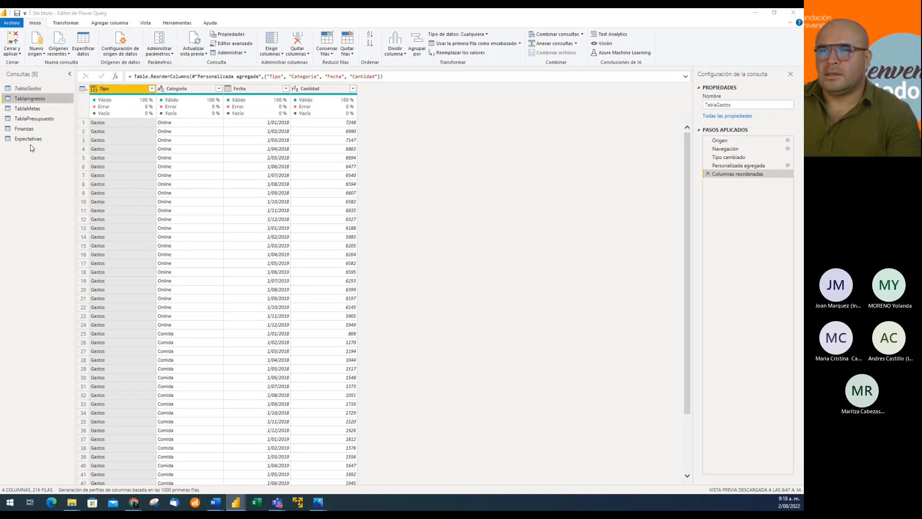
{"action": "left_click", "coordinate": [441, 272]}
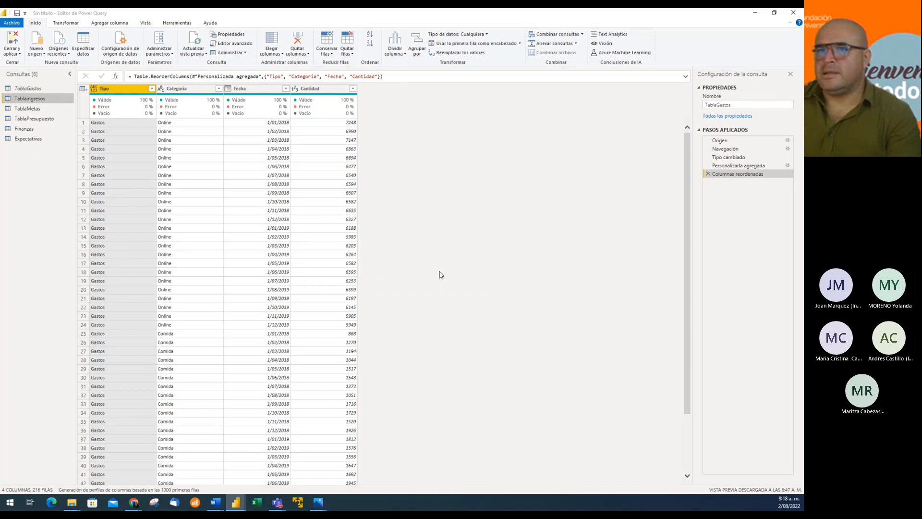
{"action": "right_click", "coordinate": [23, 113]}
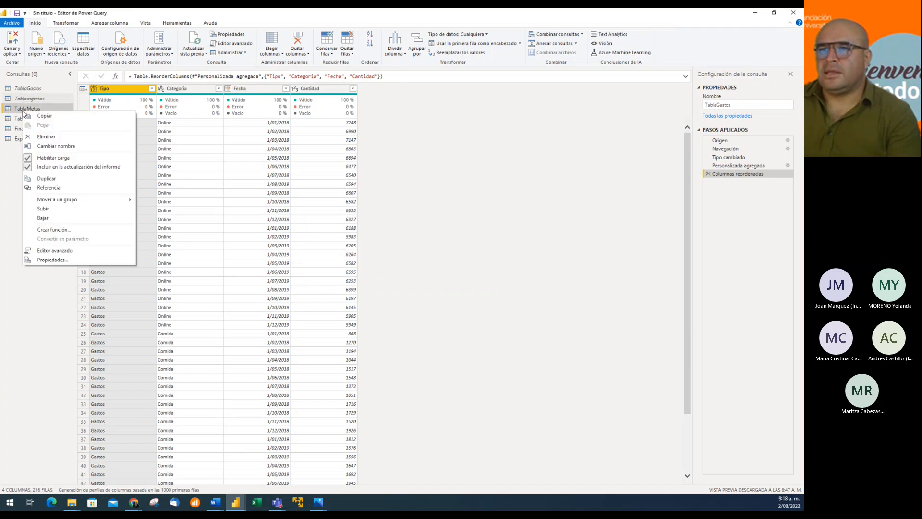
{"action": "left_click", "coordinate": [28, 159]}
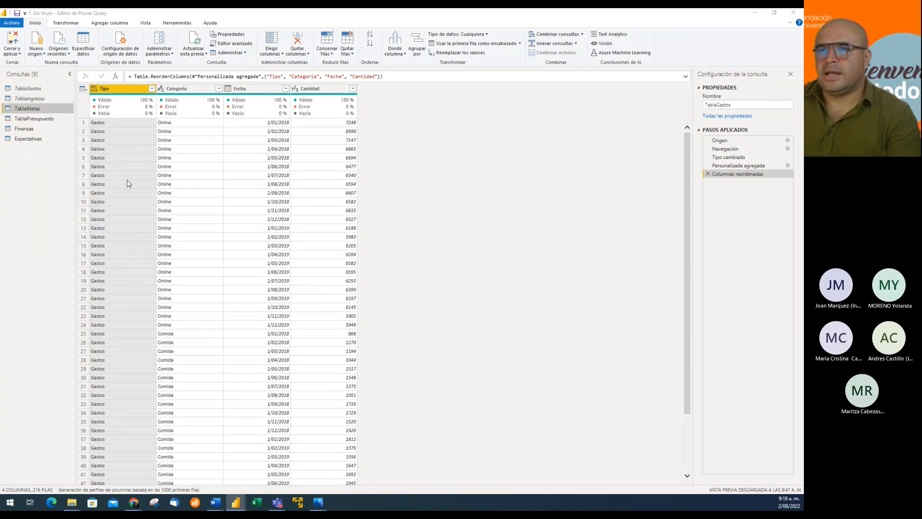
{"action": "left_click", "coordinate": [435, 273]}
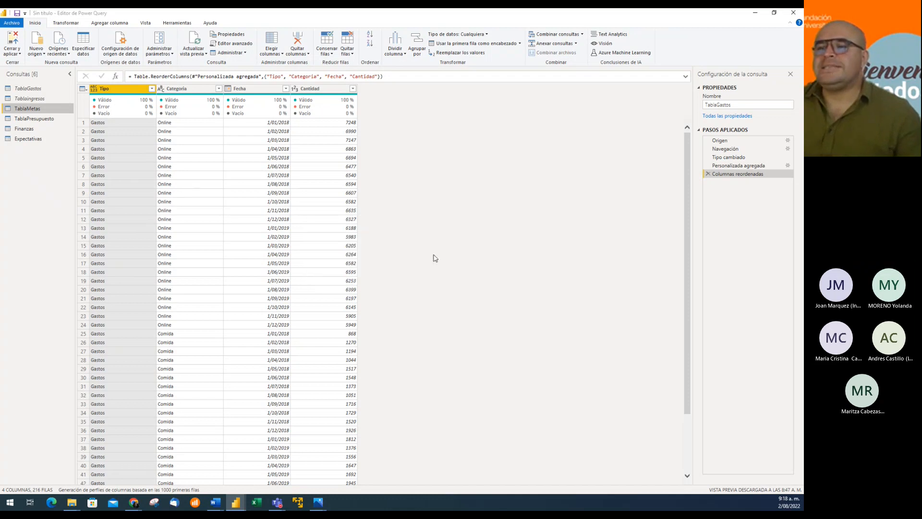
Step: Disable loading of the TablaPresupuesto query, then close the Power Query Editor and apply the changes
{"action": "right_click", "coordinate": [33, 124]}
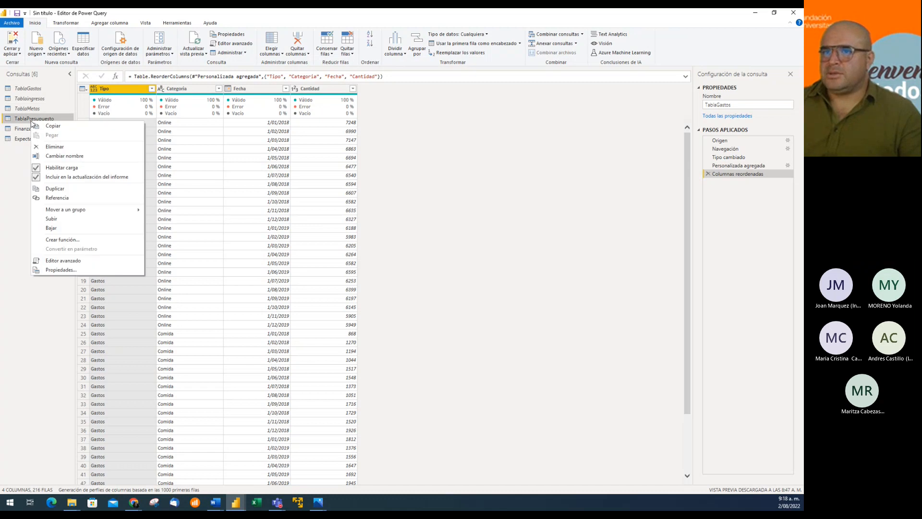
{"action": "left_click", "coordinate": [38, 169]}
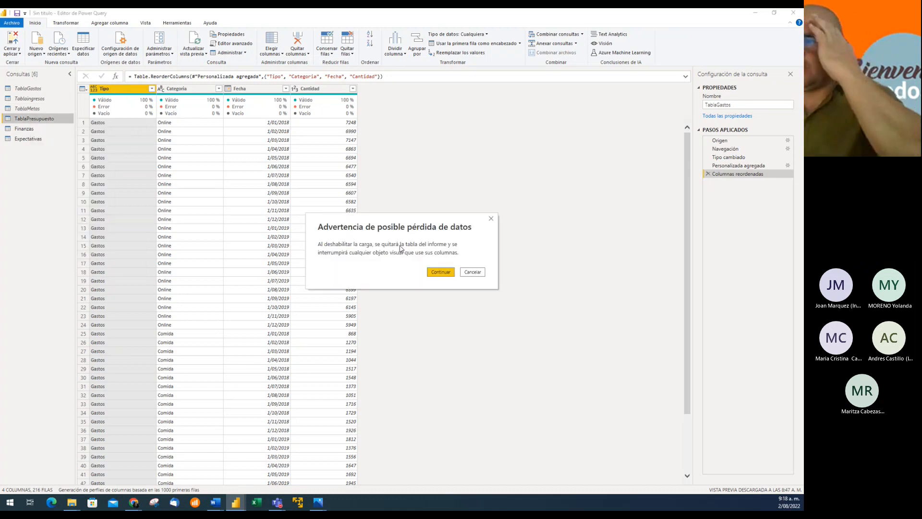
{"action": "left_click", "coordinate": [437, 271]}
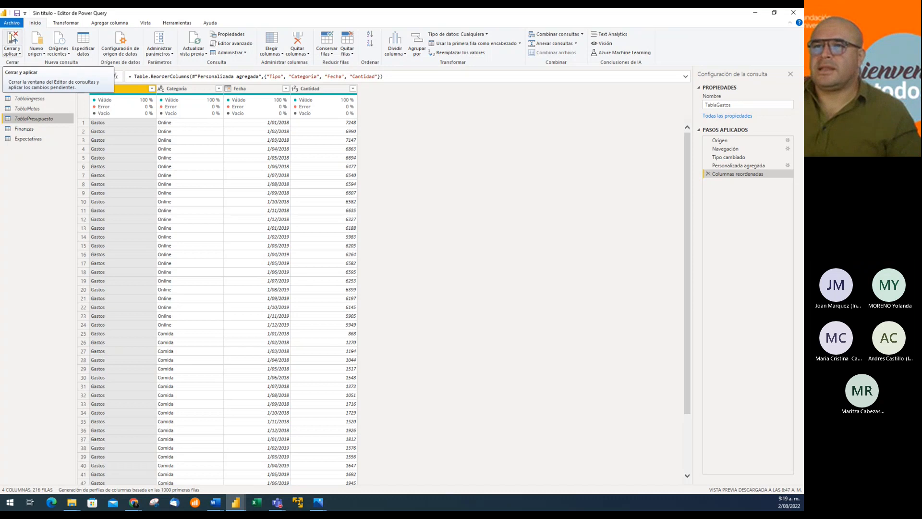
{"action": "left_click", "coordinate": [12, 38]}
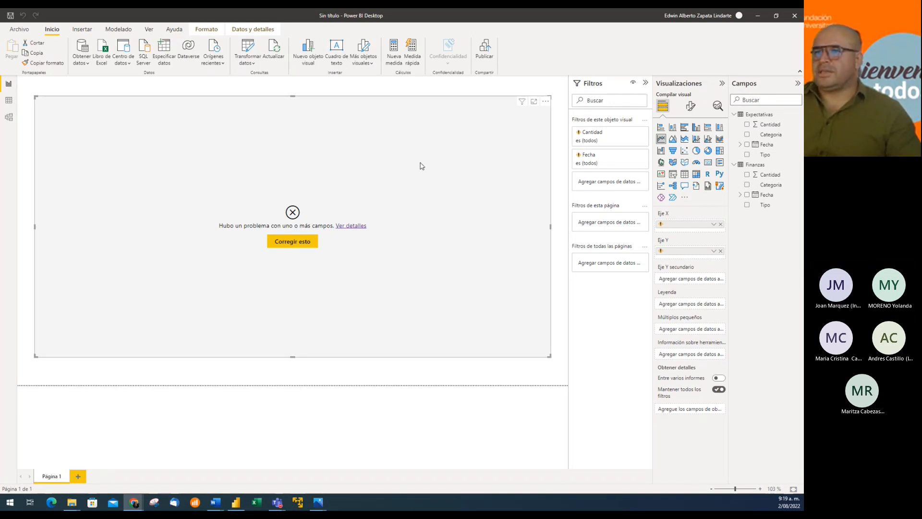
Step: Move the Finanzas and Expectativas cards to the upper part of the model diagram and return to the report view
{"action": "left_click", "coordinate": [9, 116]}
{"action": "left_click_drag", "start_coordinate": [158, 283], "coordinate": [153, 126]}
{"action": "left_click_drag", "start_coordinate": [328, 288], "coordinate": [344, 134]}
{"action": "left_click", "coordinate": [9, 83]}
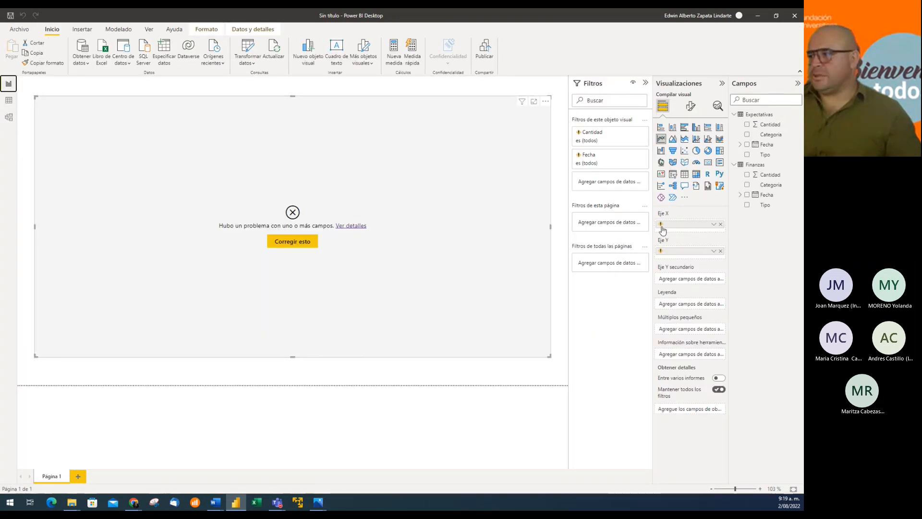
Step: Remove the invalid fields from the X and Y axes of the broken line chart
{"action": "mouse_move", "coordinate": [663, 228]}
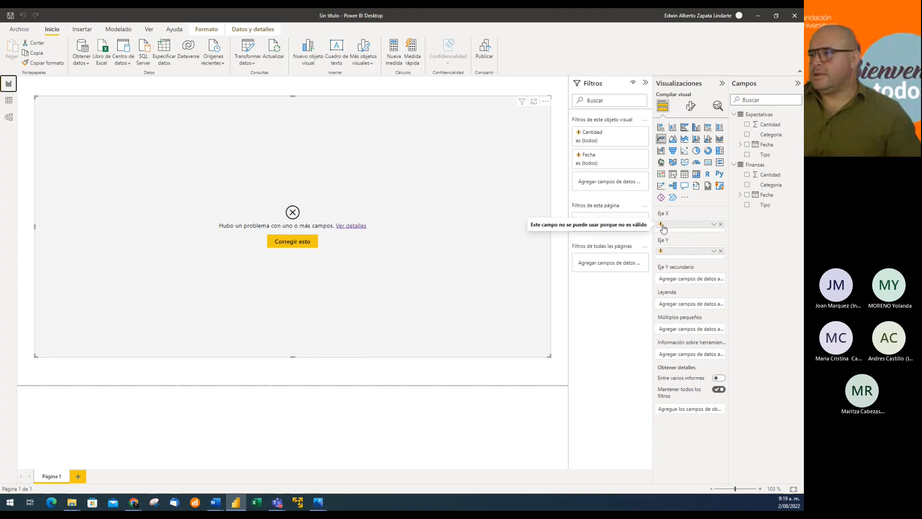
{"action": "left_click", "coordinate": [721, 225]}
{"action": "left_click", "coordinate": [720, 250]}
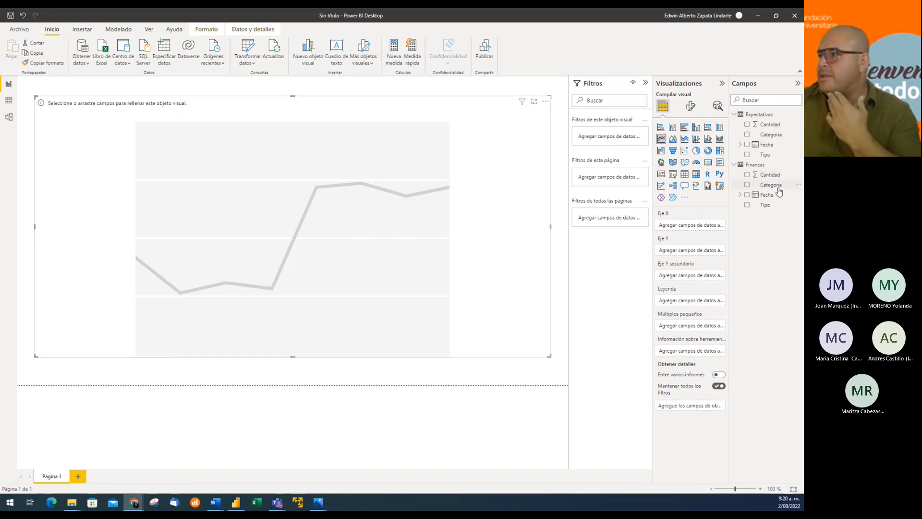
Step: Plot Finanzas Cantidad on the Y axis against Fecha on the X axis, using the plain Fecha field instead of the date hierarchy
{"action": "left_click_drag", "start_coordinate": [766, 204], "coordinate": [701, 227]}
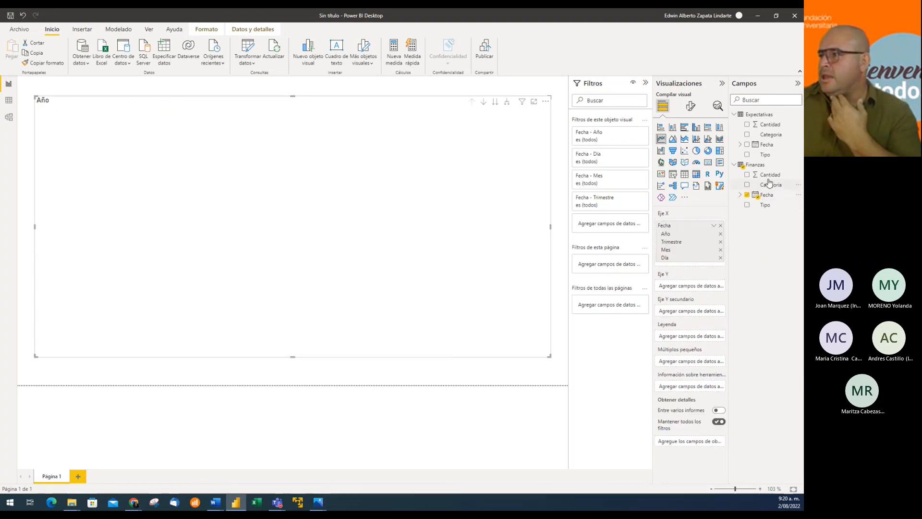
{"action": "left_click_drag", "start_coordinate": [768, 175], "coordinate": [695, 289]}
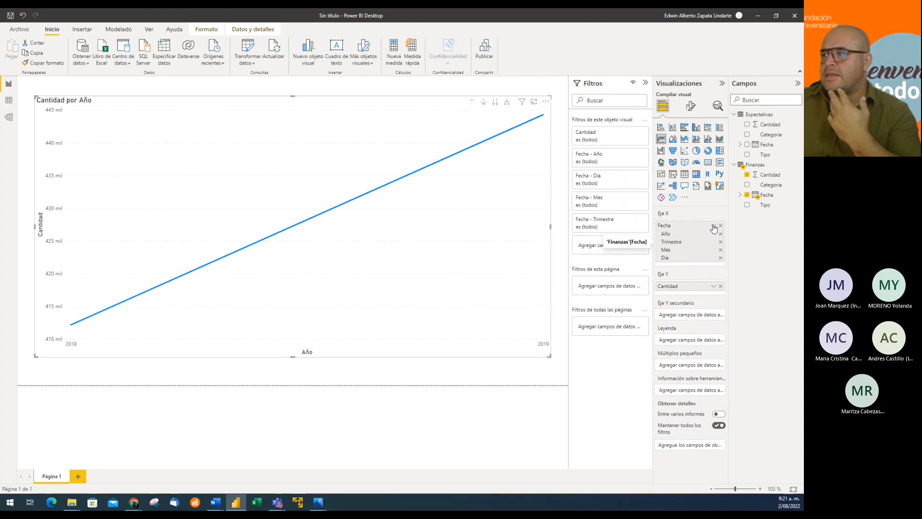
{"action": "left_click", "coordinate": [714, 226]}
{"action": "left_click", "coordinate": [733, 270]}
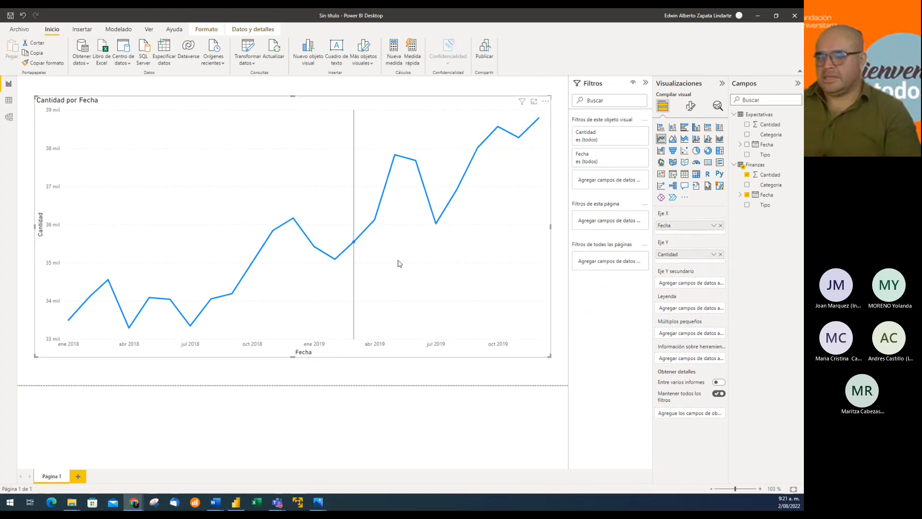
Step: Shrink the Cantidad por Fecha line chart to about 40% of its width and height, keeping its upper-left corner in place
{"action": "mouse_move", "coordinate": [374, 248]}
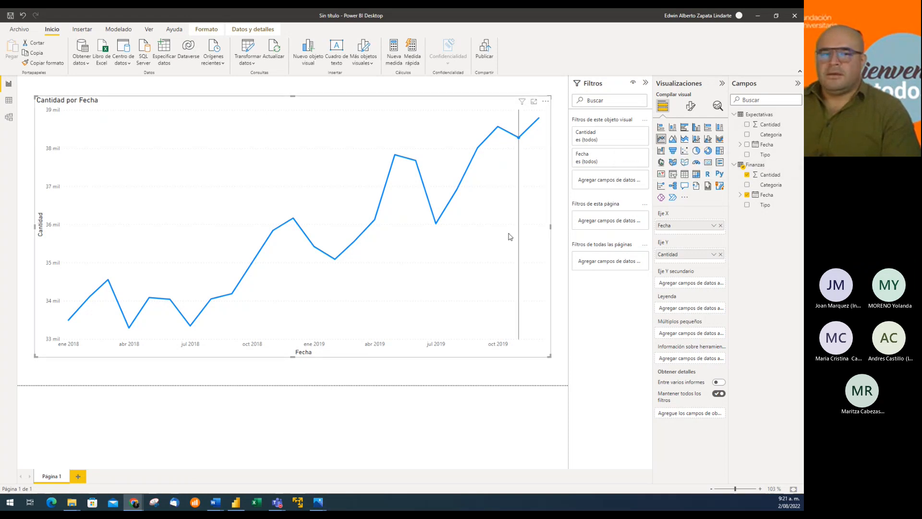
{"action": "mouse_move", "coordinate": [510, 236]}
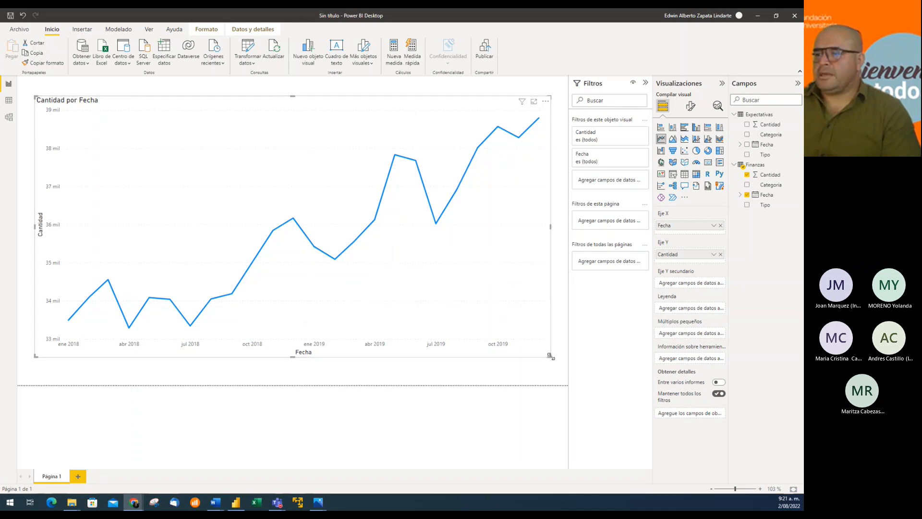
{"action": "left_click_drag", "start_coordinate": [549, 354], "coordinate": [234, 203]}
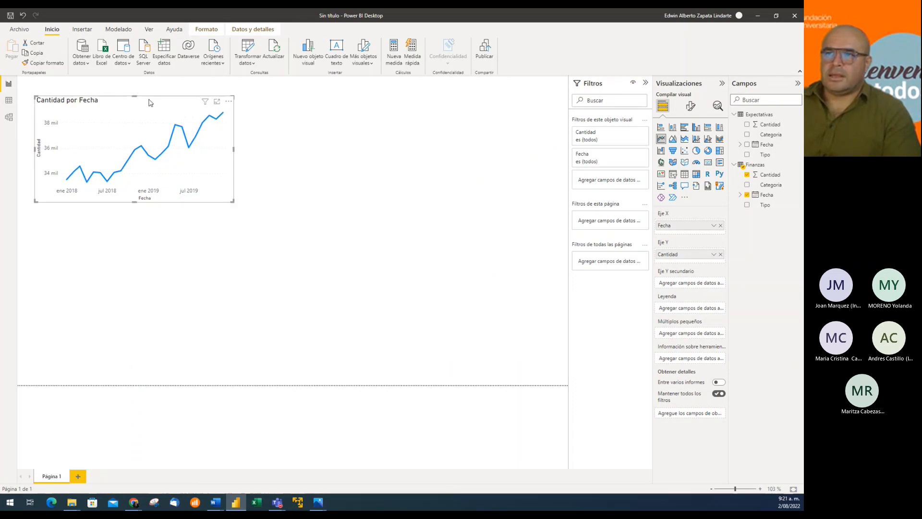
Step: Move the Cantidad por Fecha line chart to the page's upper-left corner and split its lines with Finanzas Tipo as the legend
{"action": "left_click_drag", "start_coordinate": [150, 100], "coordinate": [148, 89]}
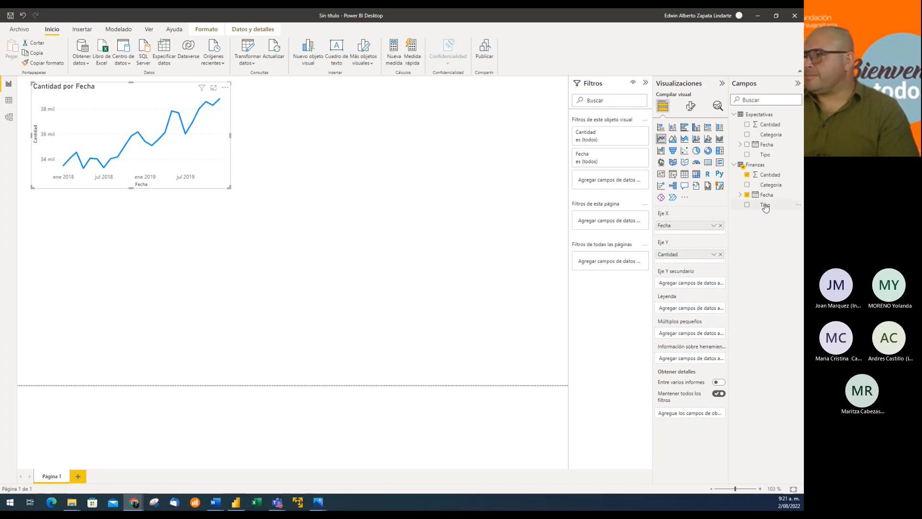
{"action": "left_click_drag", "start_coordinate": [764, 204], "coordinate": [695, 310]}
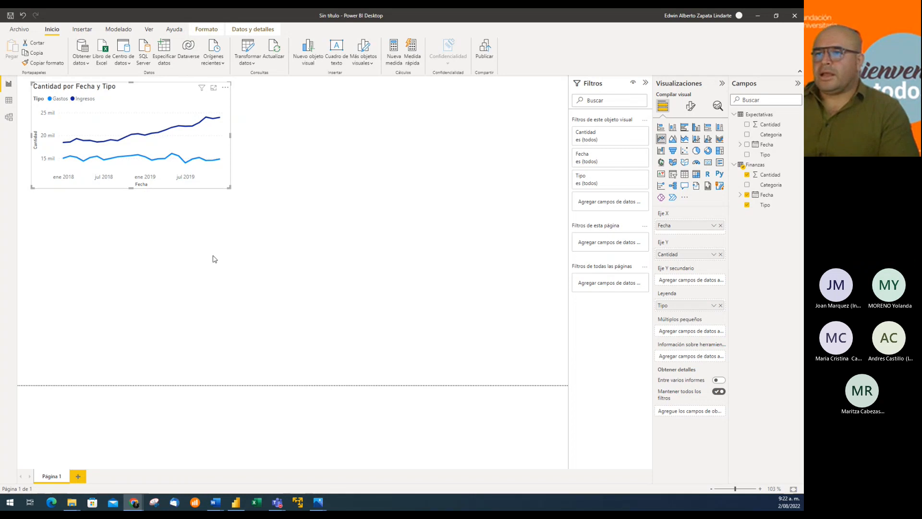
Step: Insert an empty matrix visual below the line chart and extend its height almost to the page's lower edge
{"action": "left_click", "coordinate": [137, 255]}
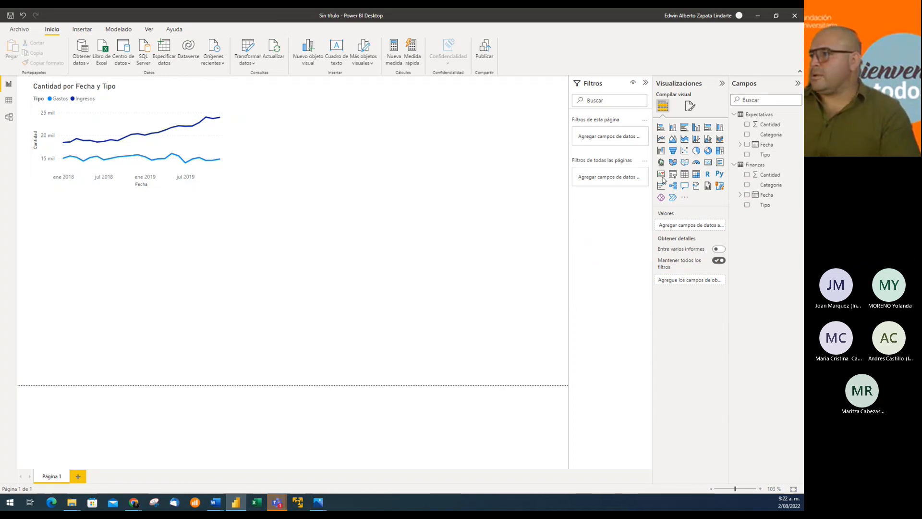
{"action": "left_click", "coordinate": [695, 175]}
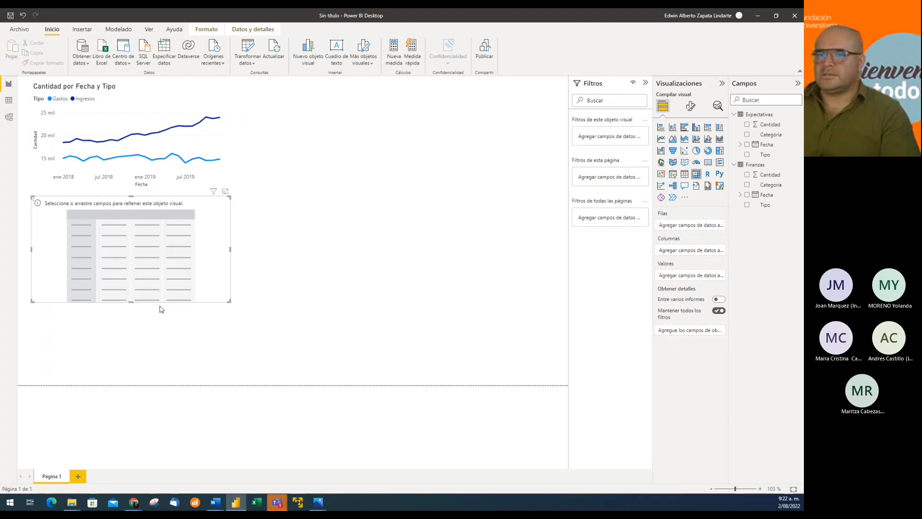
{"action": "left_click_drag", "start_coordinate": [132, 304], "coordinate": [128, 372]}
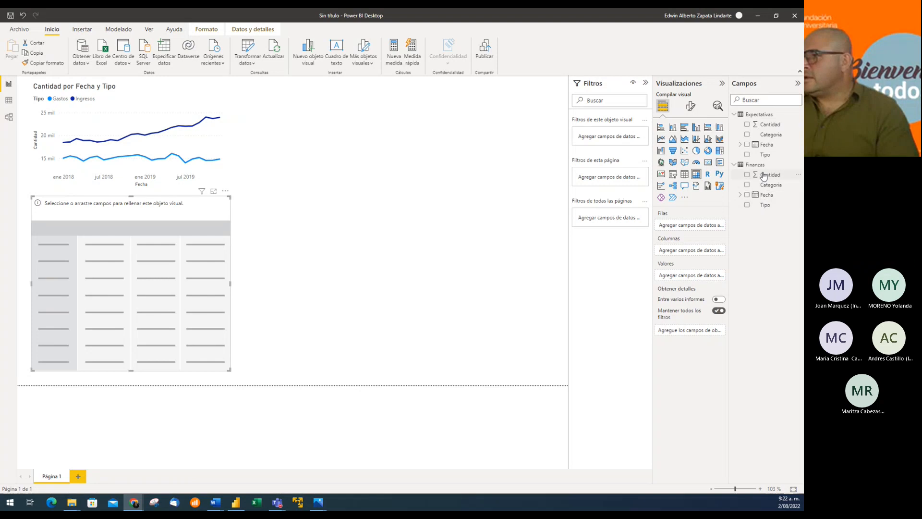
Step: Fill the matrix with Finanzas Fecha as rows and Cantidad as values, keeping only the Año and Mes levels of the date hierarchy
{"action": "left_click_drag", "start_coordinate": [766, 194], "coordinate": [700, 229]}
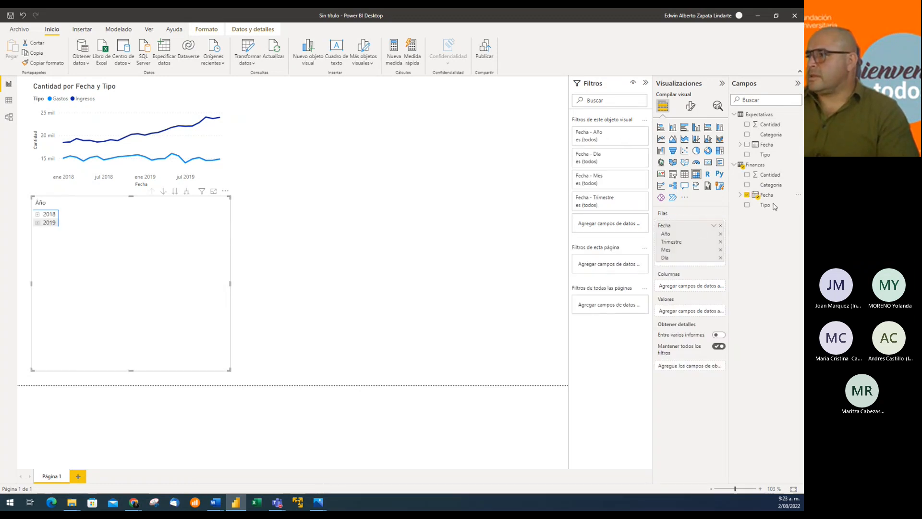
{"action": "left_click_drag", "start_coordinate": [769, 174], "coordinate": [698, 311]}
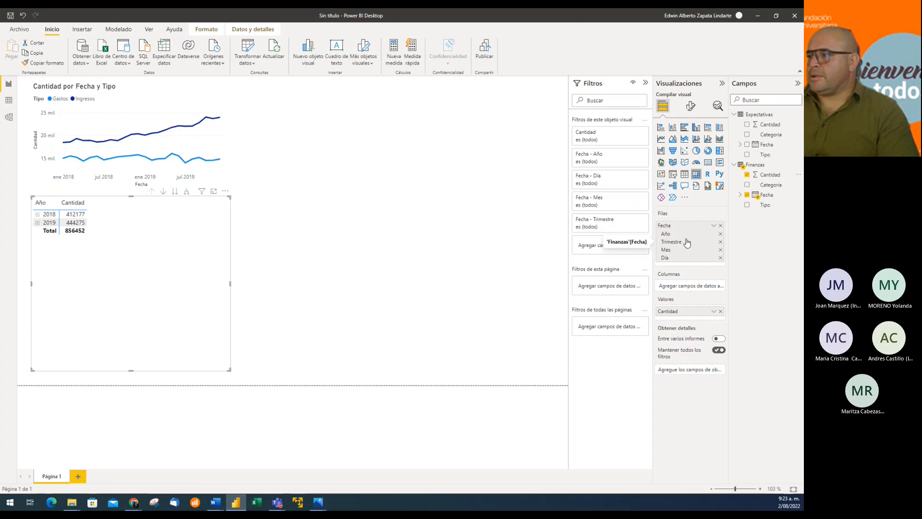
{"action": "left_click", "coordinate": [720, 242]}
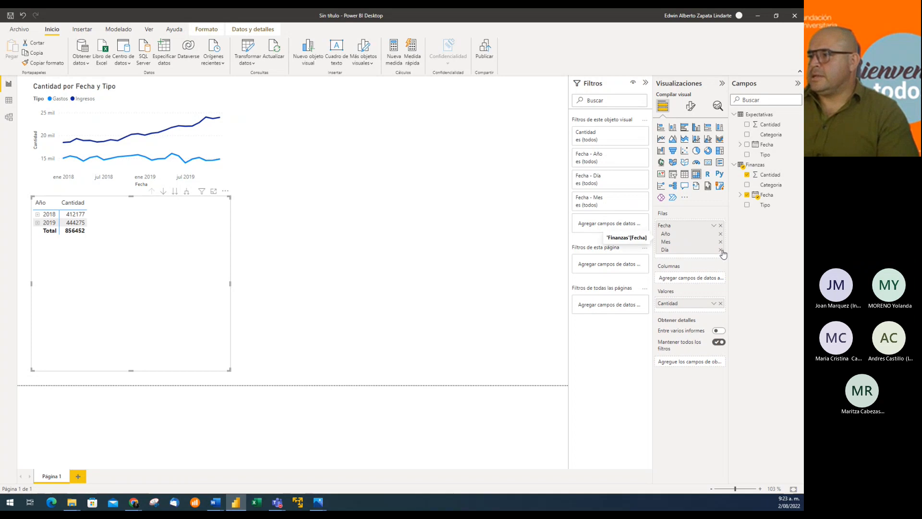
{"action": "left_click", "coordinate": [721, 250]}
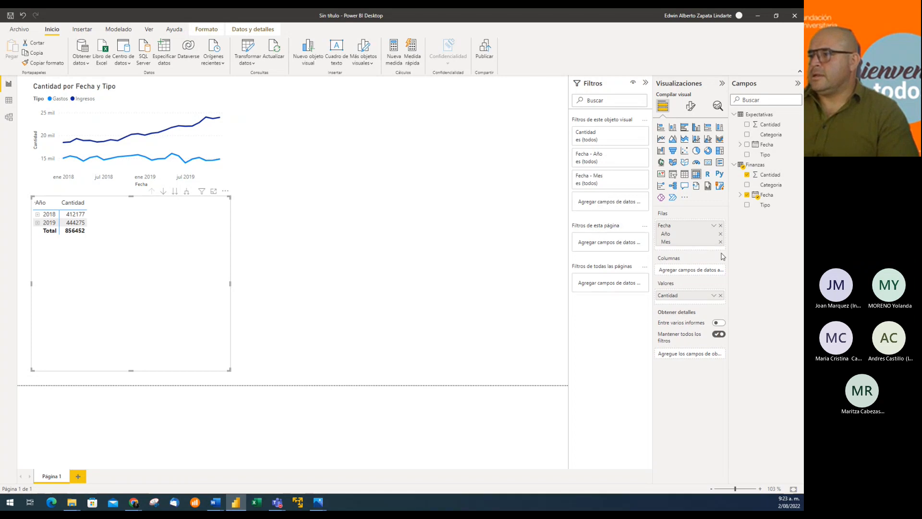
Step: Expand the matrix rows one hierarchy level so the months are listed under each year
{"action": "left_click", "coordinate": [163, 191]}
{"action": "left_click", "coordinate": [174, 192]}
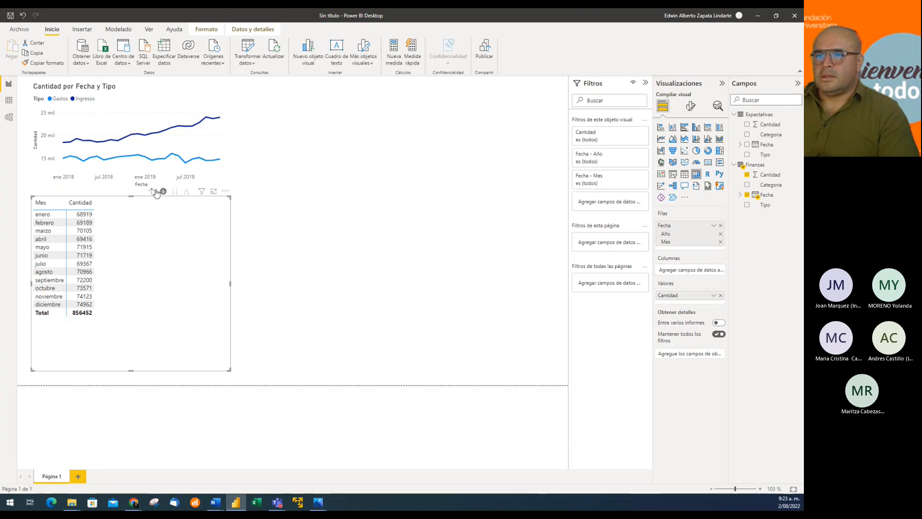
{"action": "left_click", "coordinate": [153, 191]}
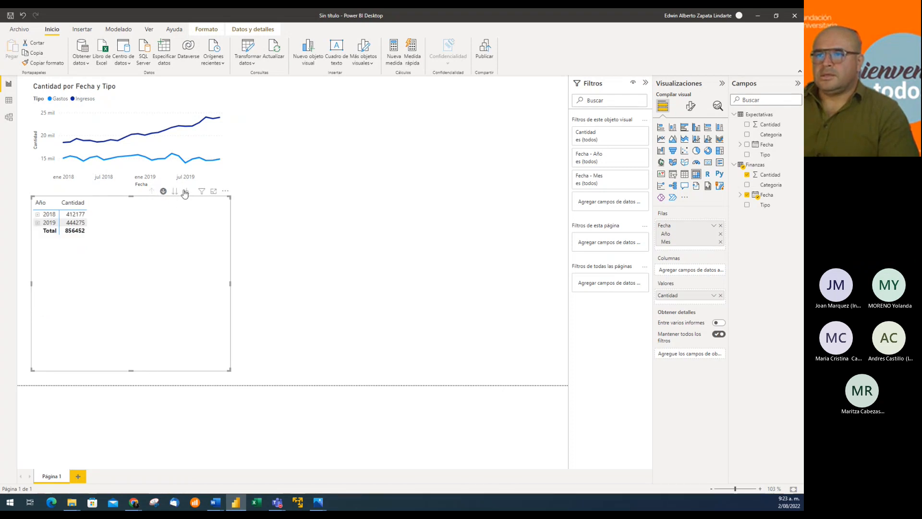
{"action": "left_click", "coordinate": [185, 191]}
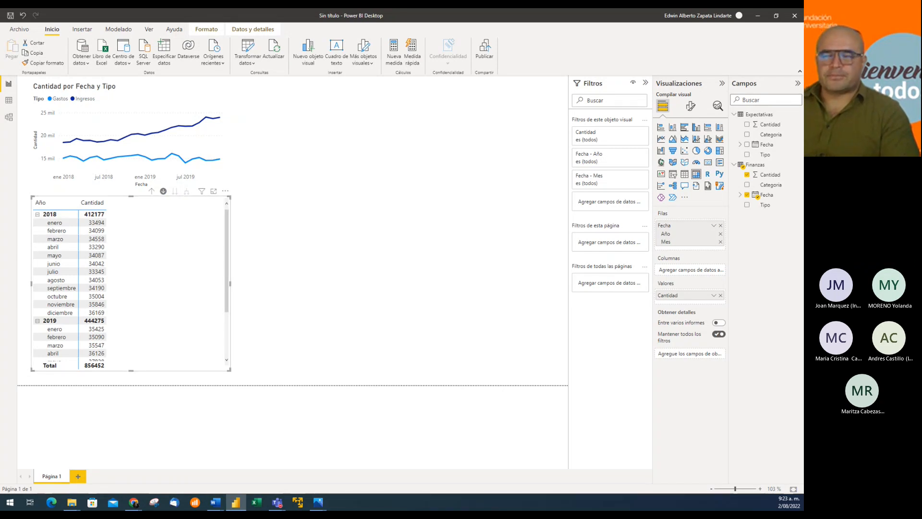
Step: Add Finanzas Tipo as the columns of the matrix
{"action": "left_click", "coordinate": [133, 502]}
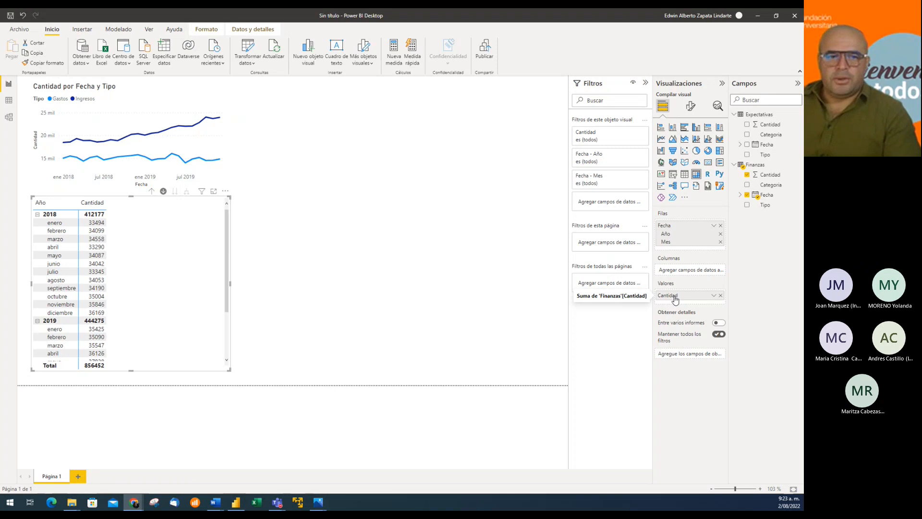
{"action": "left_click", "coordinate": [158, 267]}
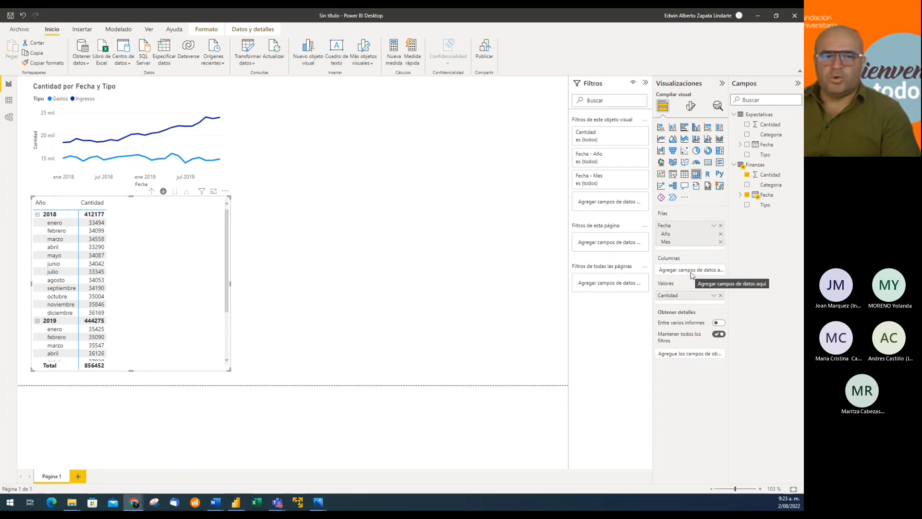
{"action": "left_click_drag", "start_coordinate": [765, 208], "coordinate": [696, 271]}
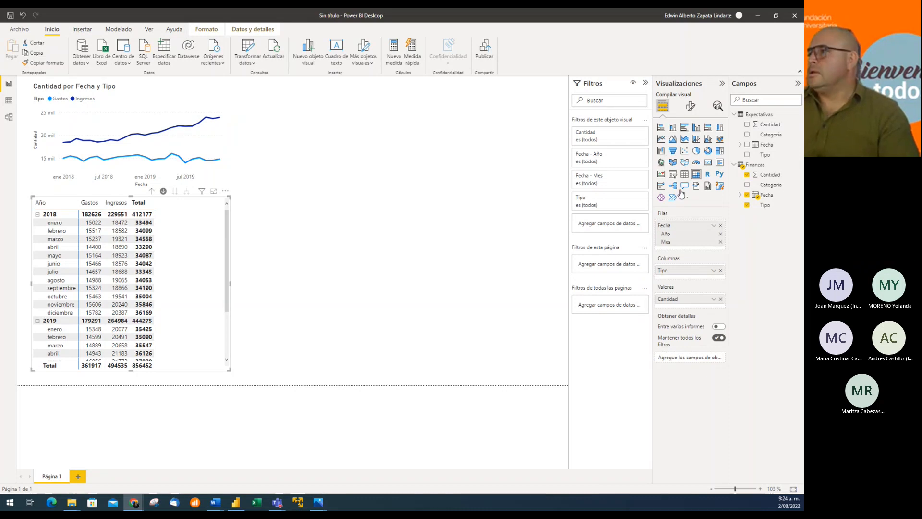
Step: Turn off the matrix's column subtotals, leave the row subtotals on, and return to its field settings
{"action": "left_click", "coordinate": [689, 107]}
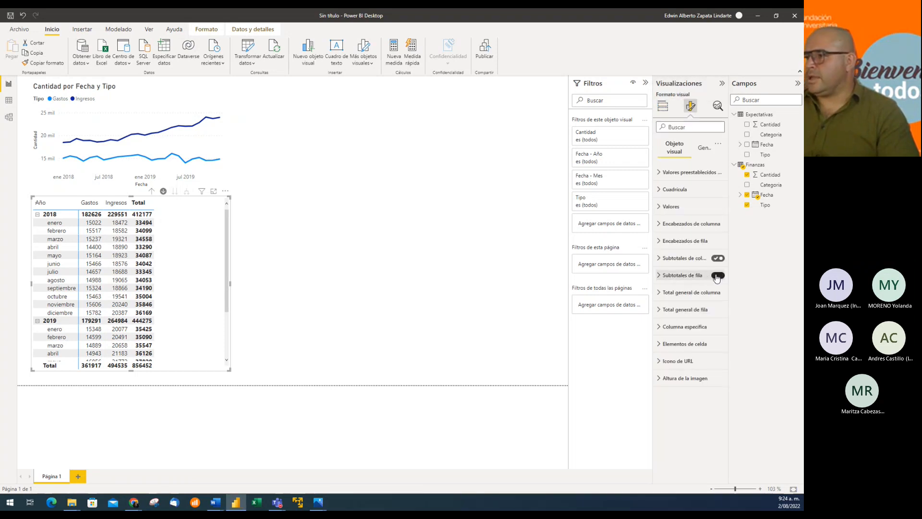
{"action": "left_click", "coordinate": [716, 275]}
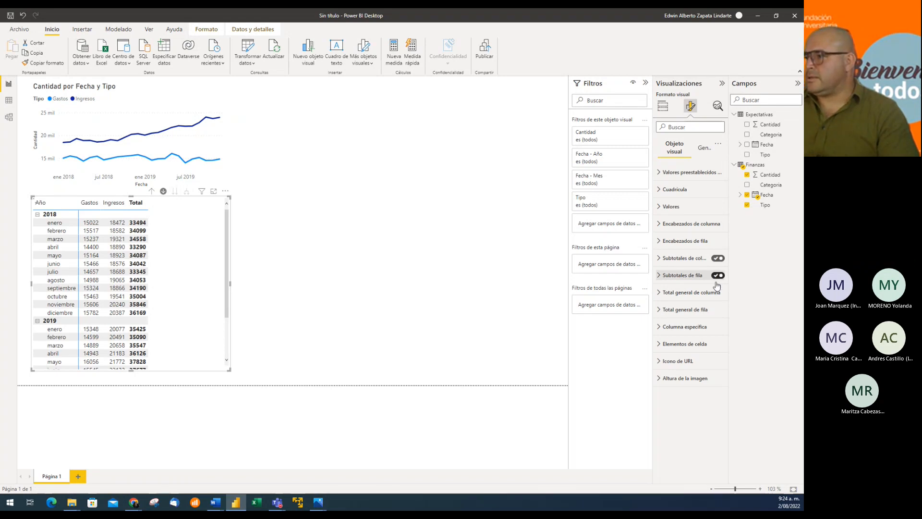
{"action": "left_click", "coordinate": [717, 276]}
{"action": "left_click", "coordinate": [717, 259]}
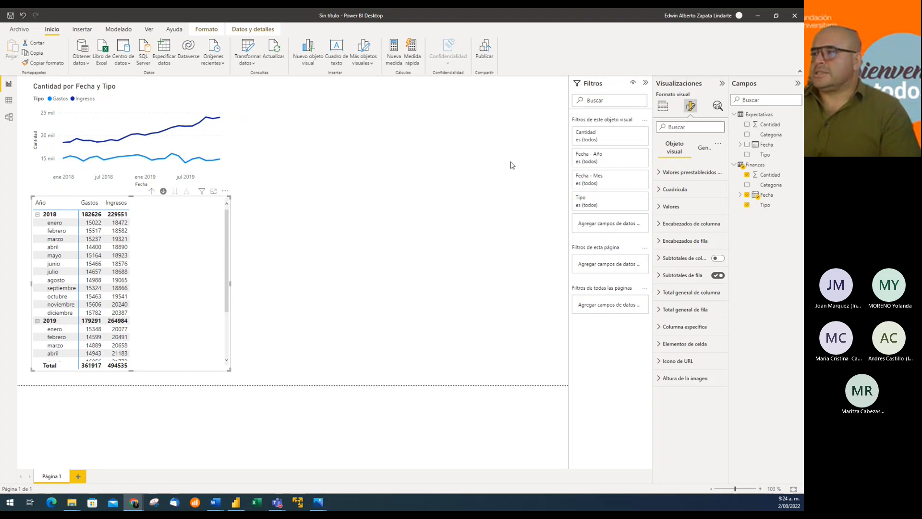
{"action": "left_click", "coordinate": [663, 109]}
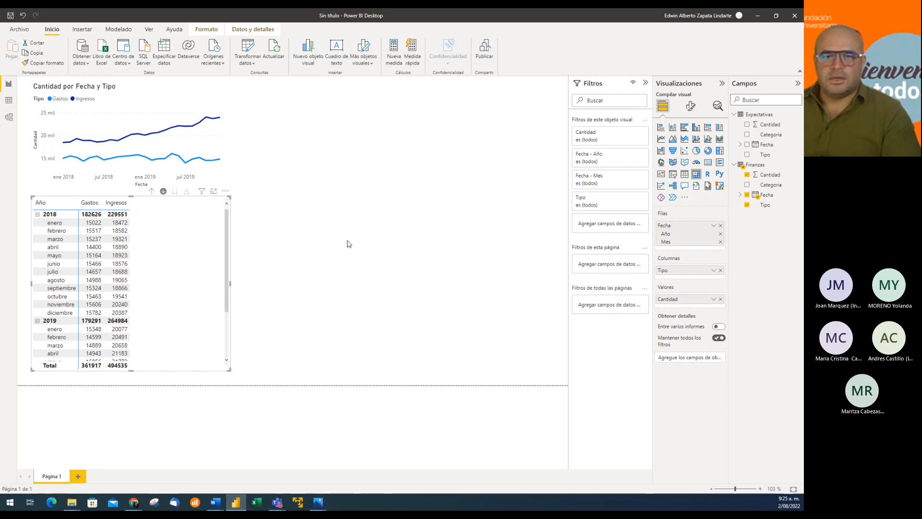
{"action": "left_click", "coordinate": [315, 240]}
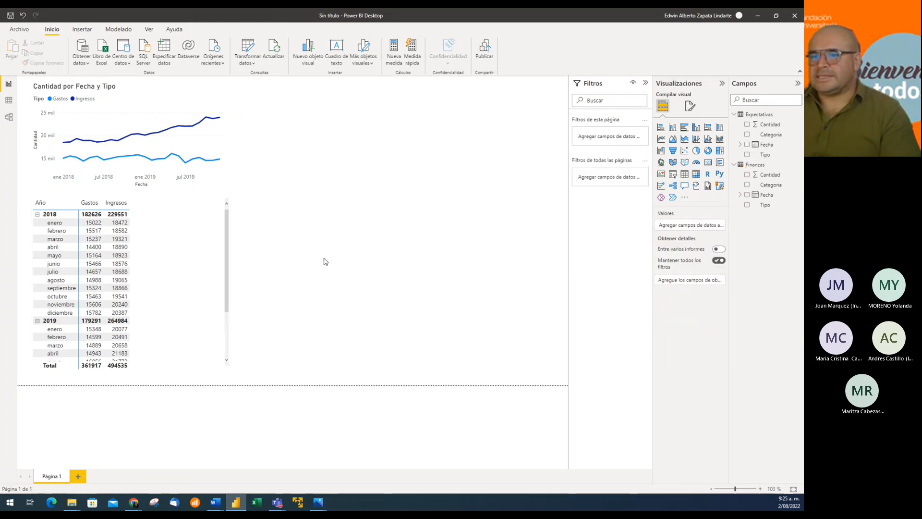
{"action": "scroll", "coordinate": [220, 278], "scroll_direction": "down", "scroll_amount": 3}
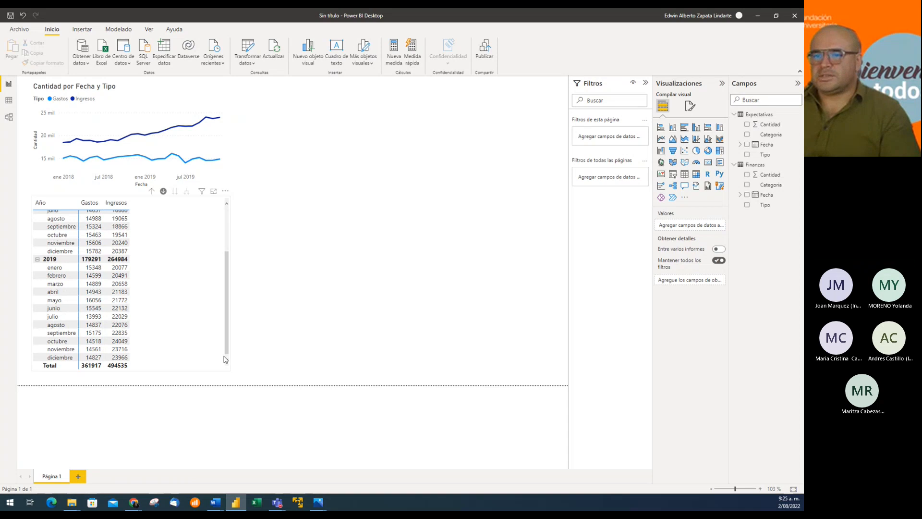
{"action": "scroll", "coordinate": [218, 253], "scroll_direction": "up", "scroll_amount": 3}
{"action": "left_click", "coordinate": [181, 294]}
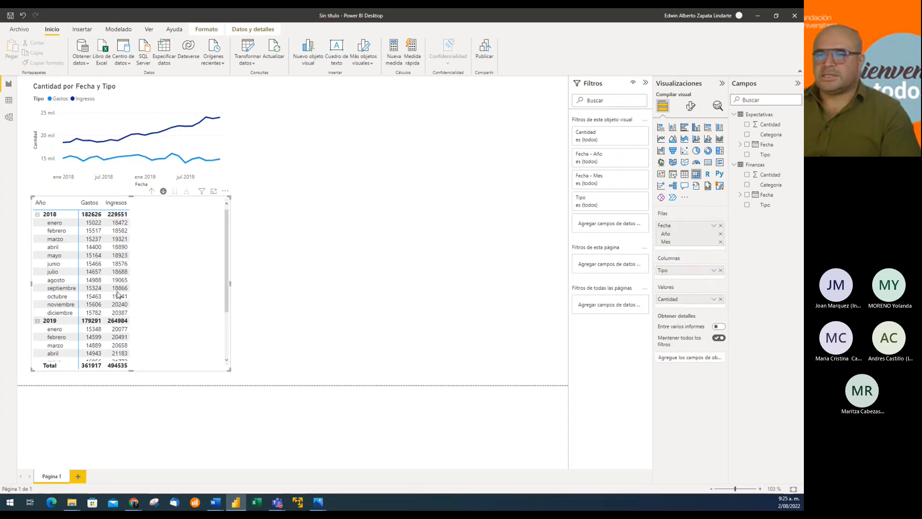
Step: Add a compact card showing Finanzas Cantidad beside the matrix, aligned with the matrix's upper edge
{"action": "left_click", "coordinate": [315, 262]}
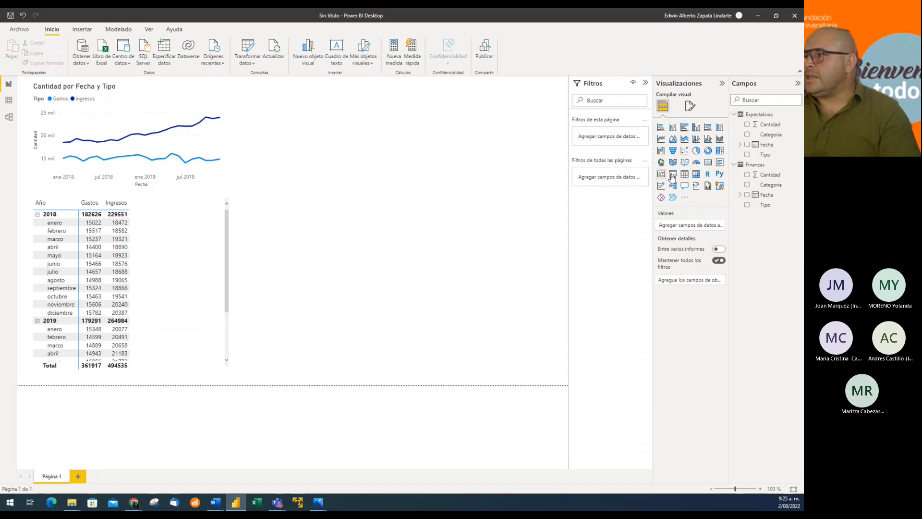
{"action": "left_click", "coordinate": [708, 163]}
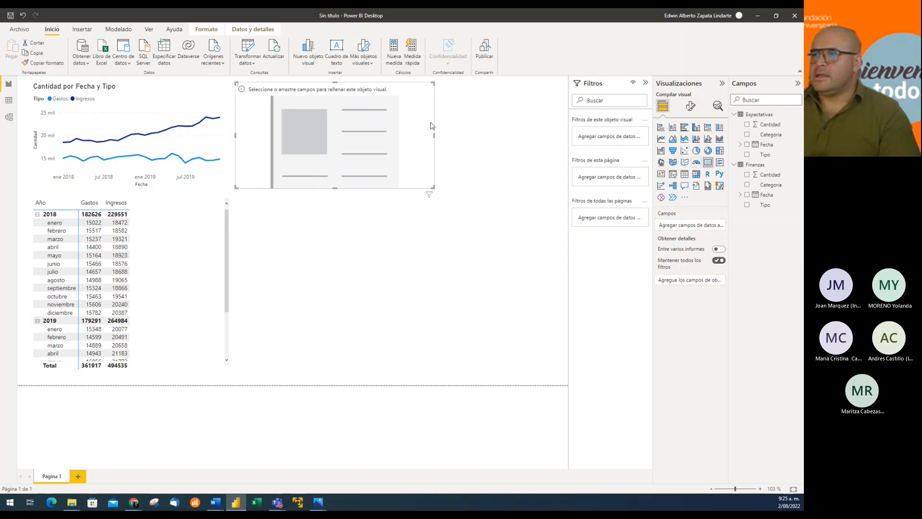
{"action": "left_click_drag", "start_coordinate": [374, 126], "coordinate": [374, 240]}
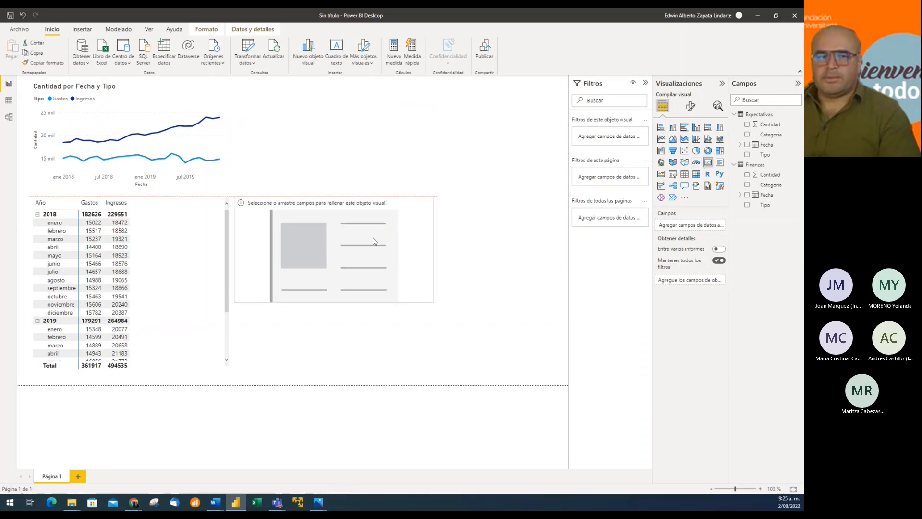
{"action": "left_click_drag", "start_coordinate": [433, 249], "coordinate": [358, 251]}
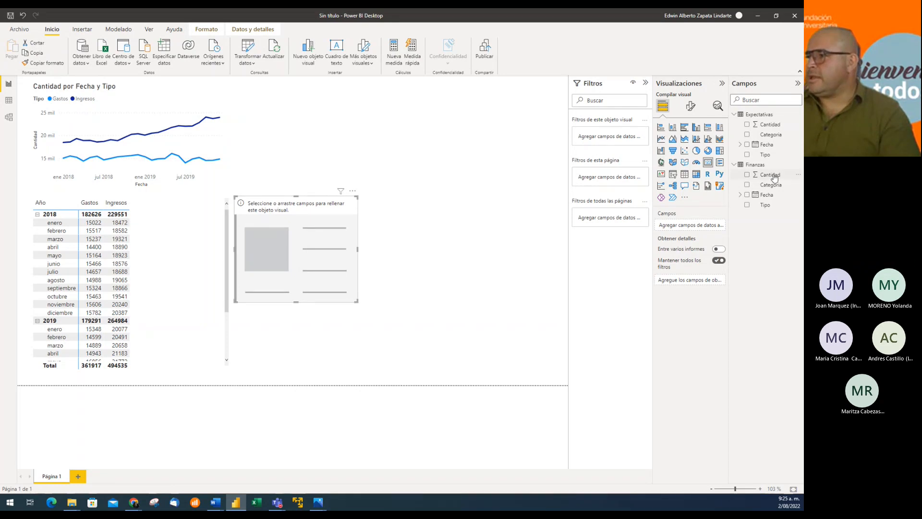
{"action": "left_click_drag", "start_coordinate": [772, 177], "coordinate": [698, 225]}
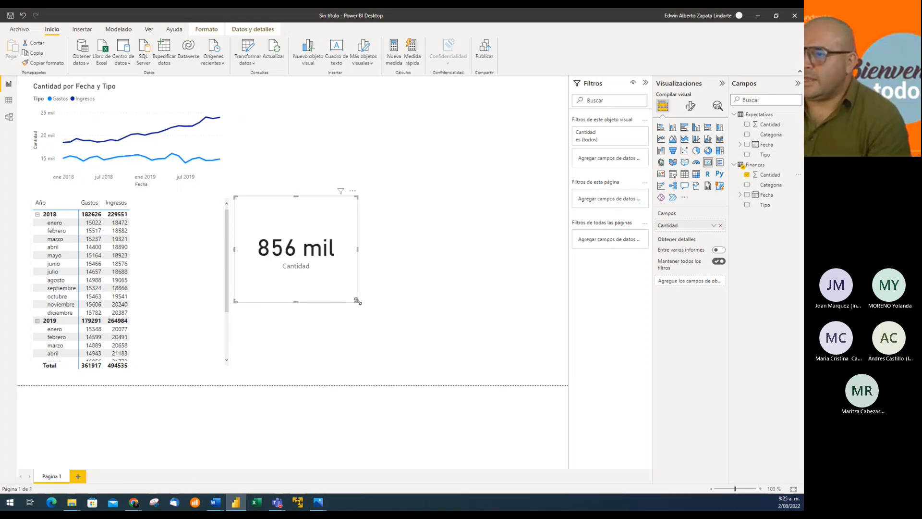
{"action": "left_click_drag", "start_coordinate": [356, 301], "coordinate": [344, 266]}
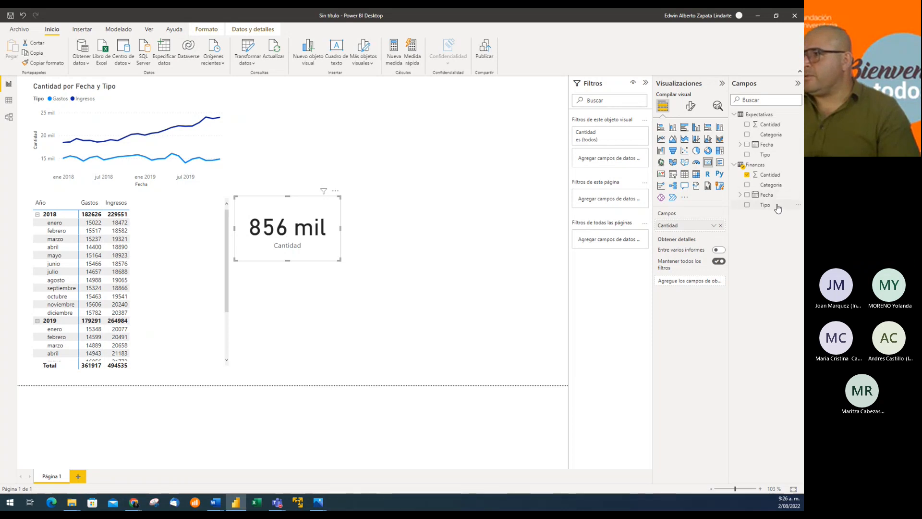
{"action": "left_click_drag", "start_coordinate": [781, 205], "coordinate": [631, 163]}
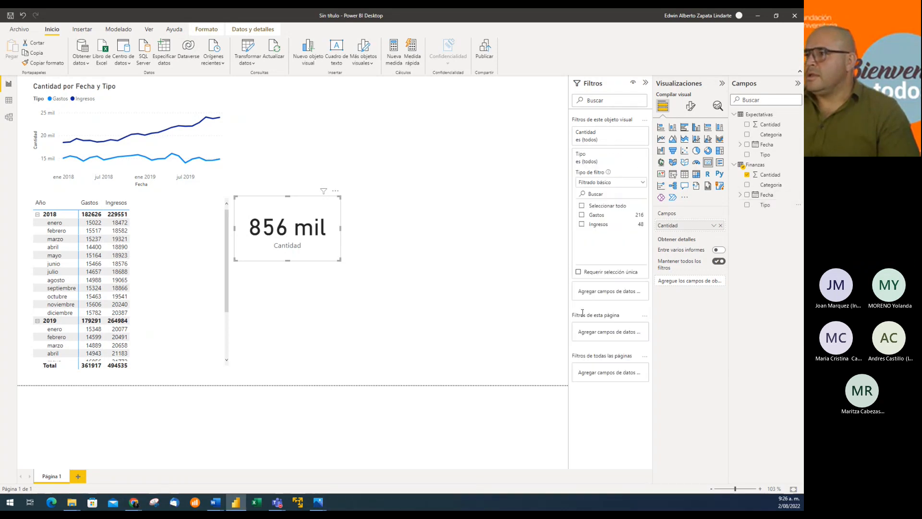
{"action": "left_click", "coordinate": [582, 215]}
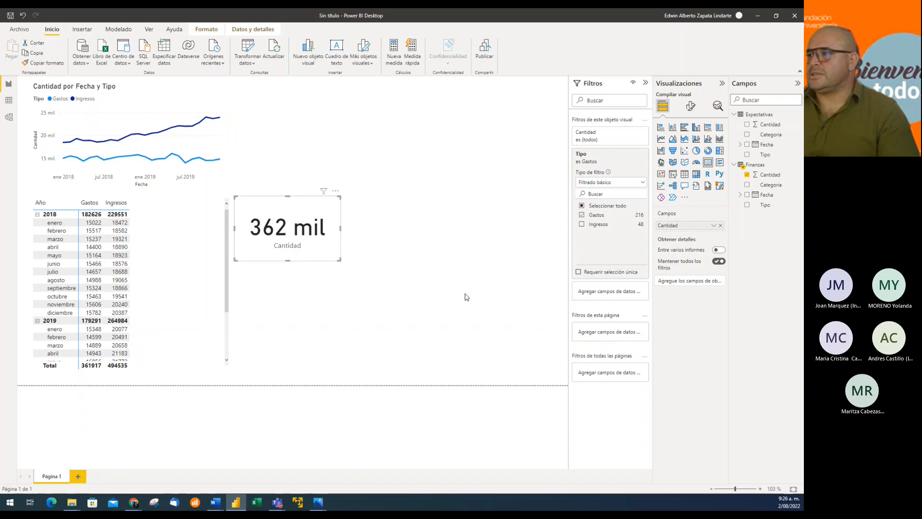
{"action": "left_click", "coordinate": [581, 225]}
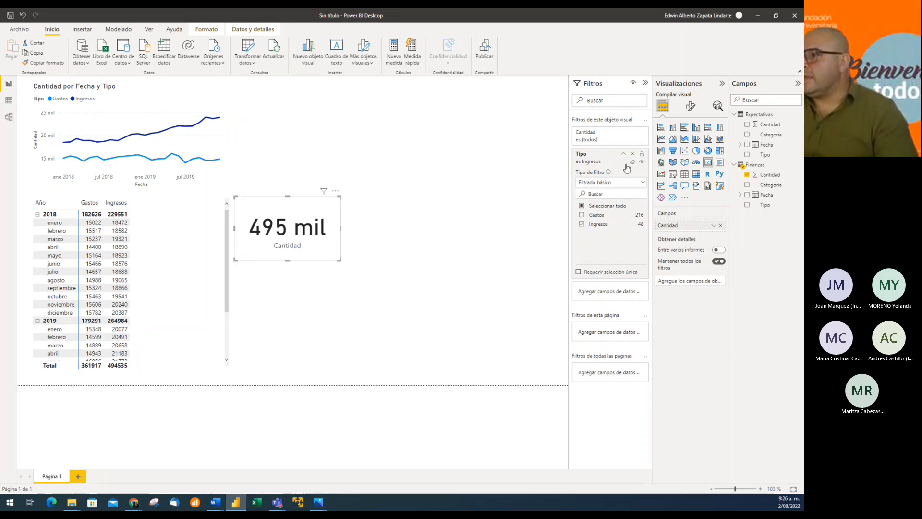
{"action": "left_click", "coordinate": [633, 154]}
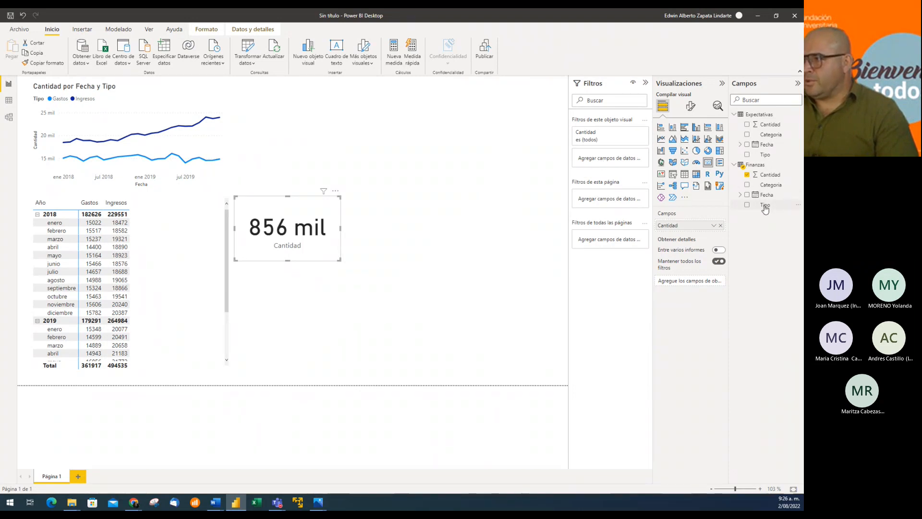
Step: Filter the Cantidad card by Finanzas Tipo at visual level, with only Ingresos selected
{"action": "left_click_drag", "start_coordinate": [765, 207], "coordinate": [622, 163]}
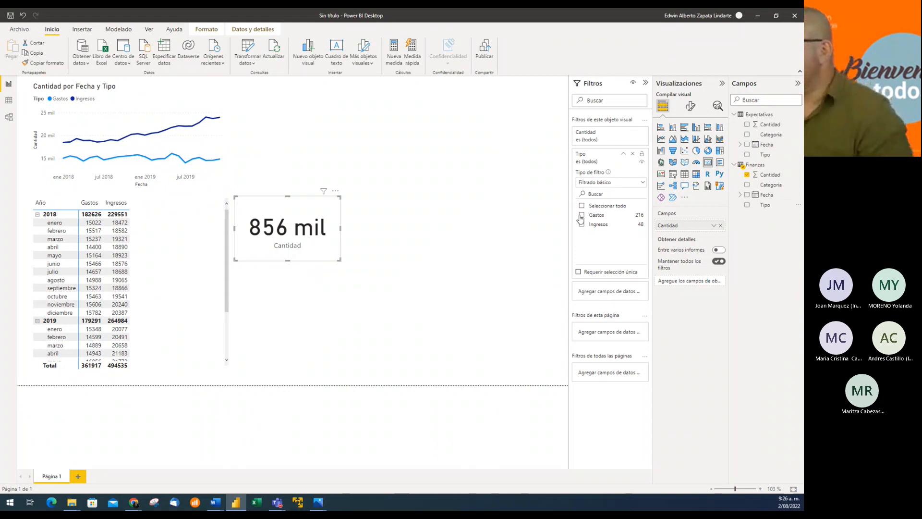
{"action": "left_click", "coordinate": [582, 216]}
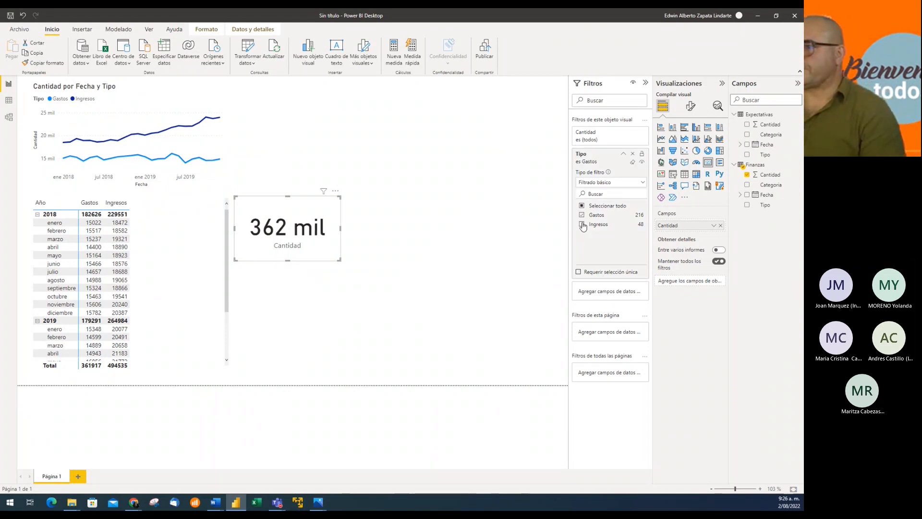
{"action": "left_click", "coordinate": [582, 225]}
{"action": "left_click", "coordinate": [582, 215]}
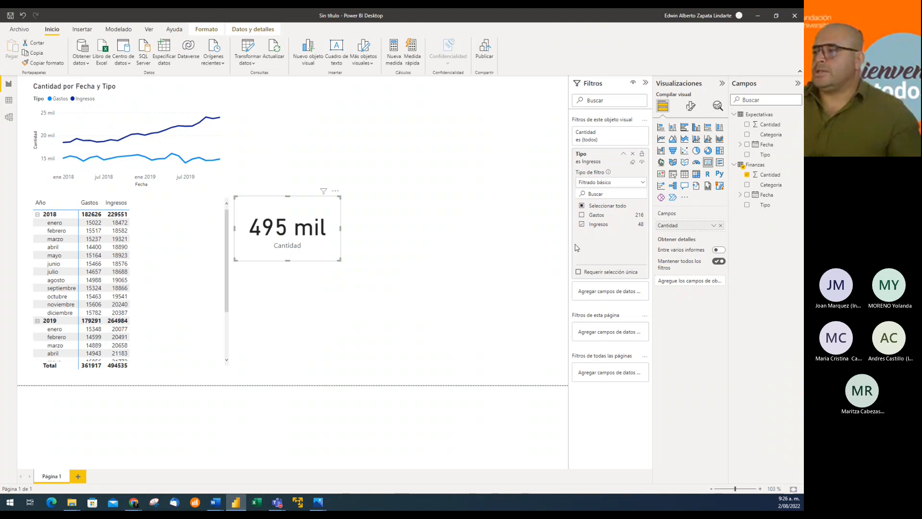
Step: Clear the Ingresos selection from the Cantidad card's visual-level Tipo filter
{"action": "left_click", "coordinate": [582, 226]}
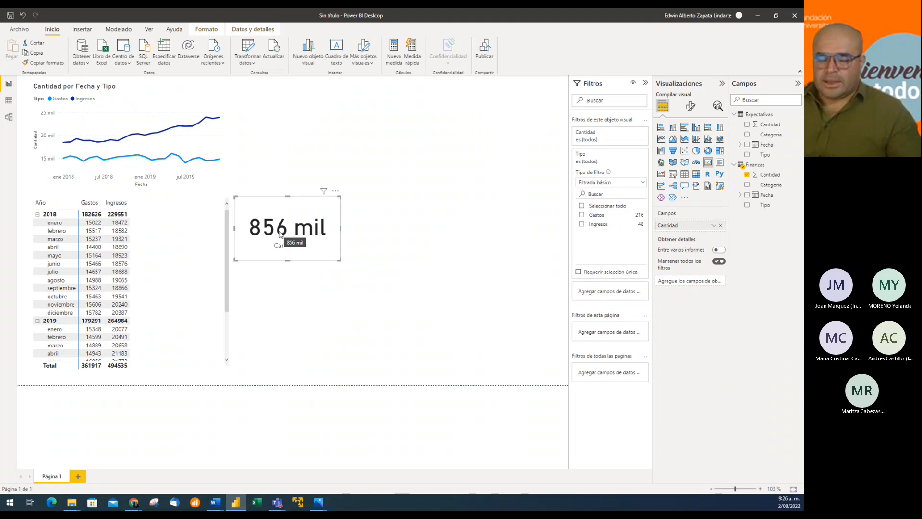
{"action": "left_click", "coordinate": [418, 258]}
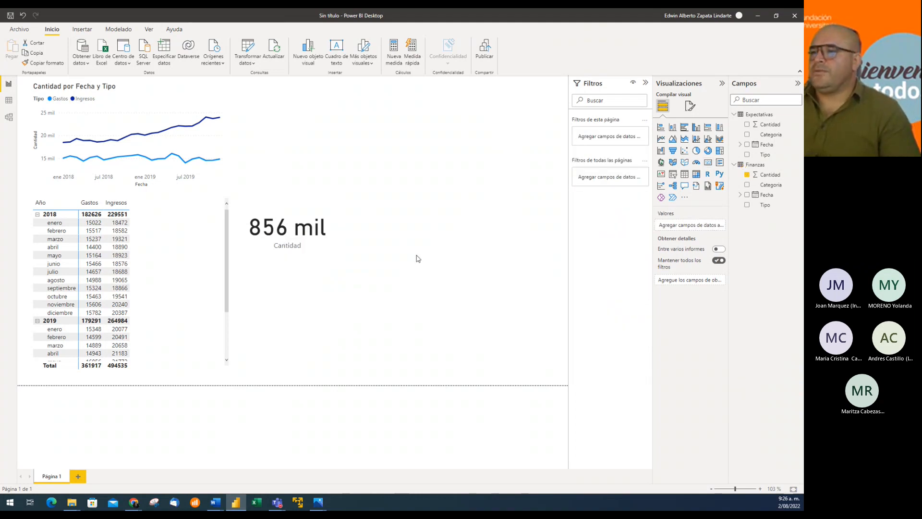
{"action": "left_click", "coordinate": [303, 211]}
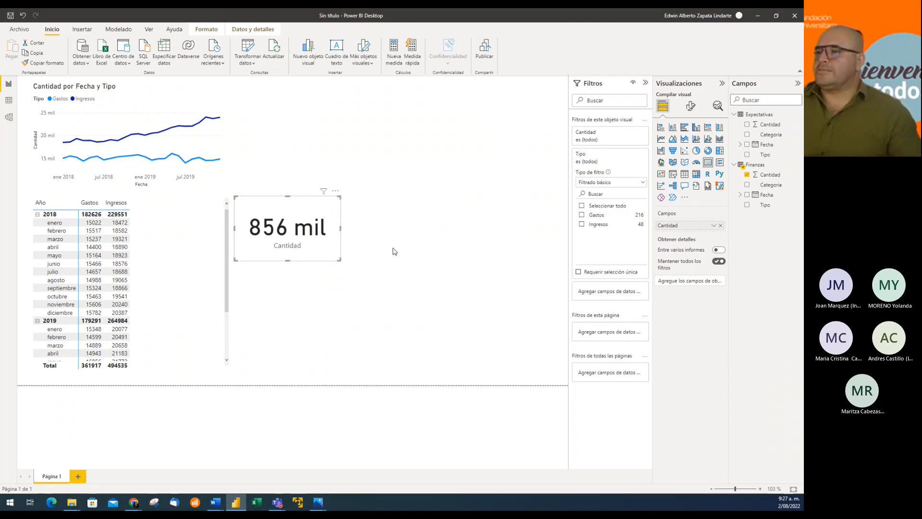
{"action": "left_click", "coordinate": [392, 251]}
Step: Review the aggregation options available for the Cantidad field of the card without changing the current one
{"action": "left_click", "coordinate": [305, 217]}
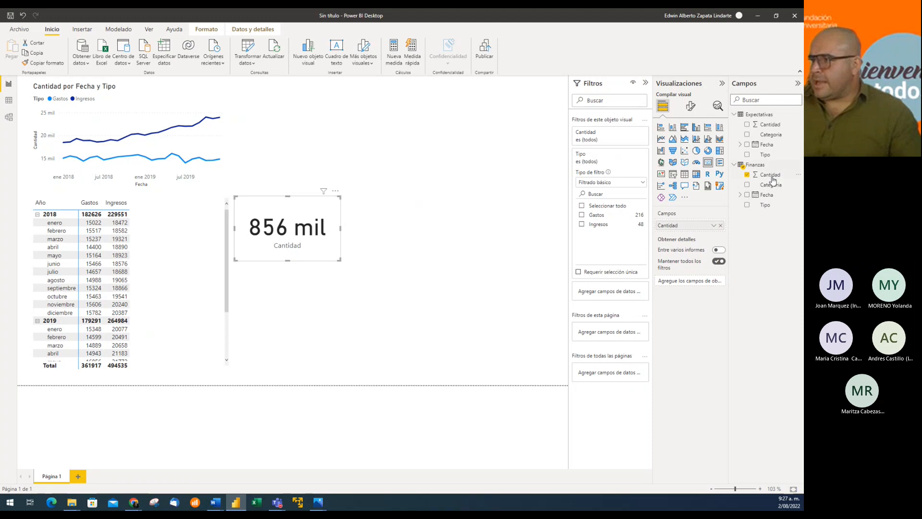
{"action": "left_click", "coordinate": [713, 226]}
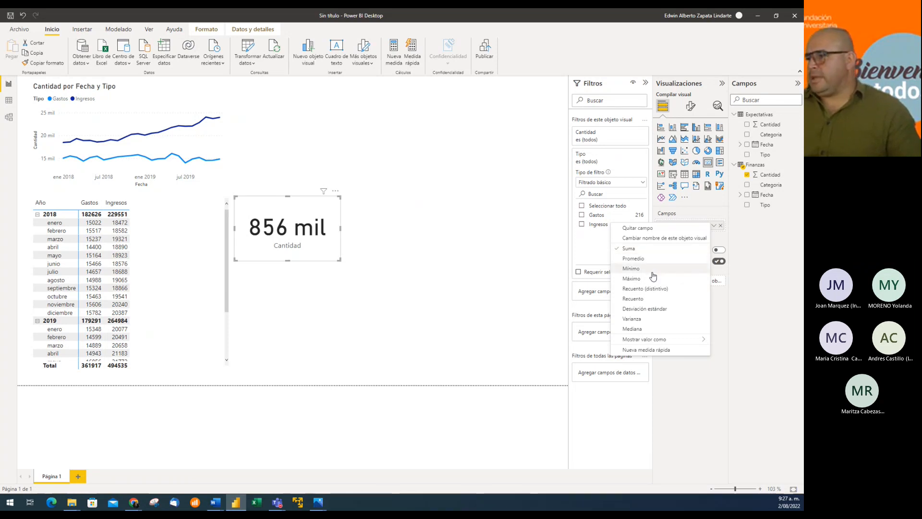
{"action": "left_click", "coordinate": [697, 215]}
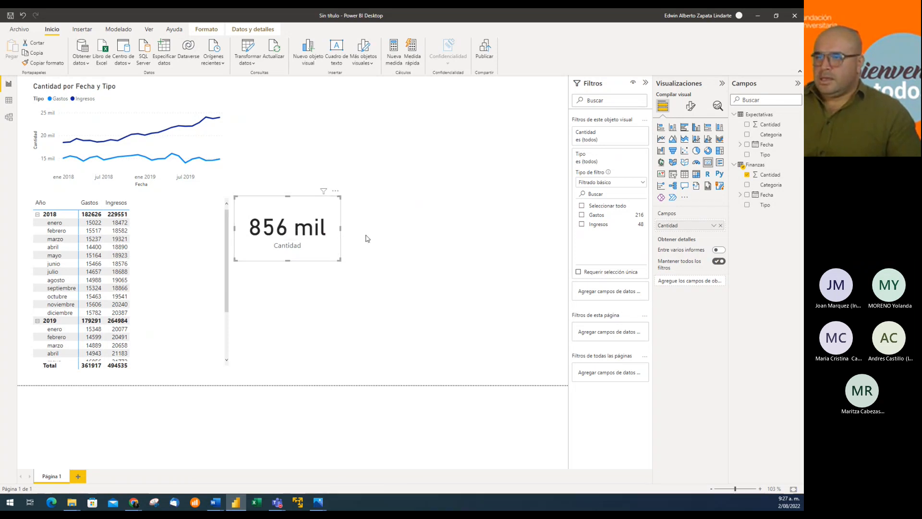
{"action": "left_click", "coordinate": [419, 242]}
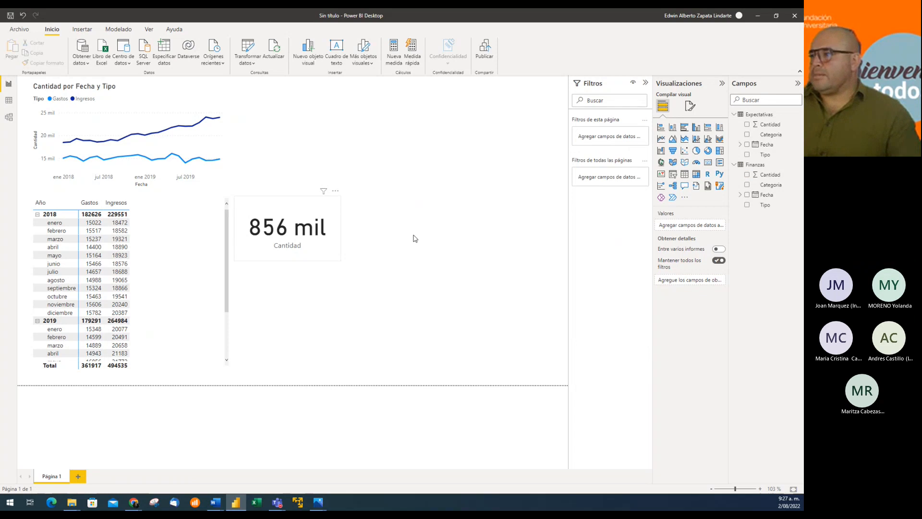
Step: Start a new measure in the Finanzas table and enlarge the formula text for readability
{"action": "left_click", "coordinate": [756, 166]}
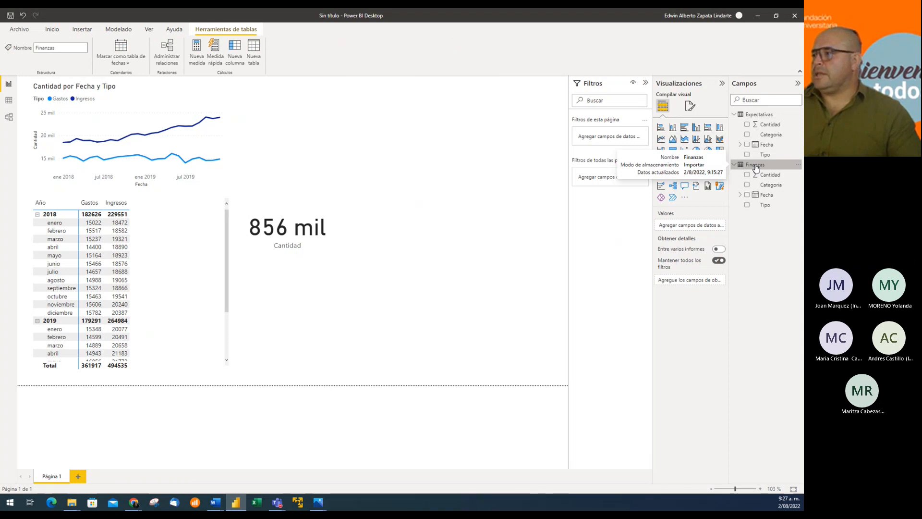
{"action": "right_click", "coordinate": [755, 167]}
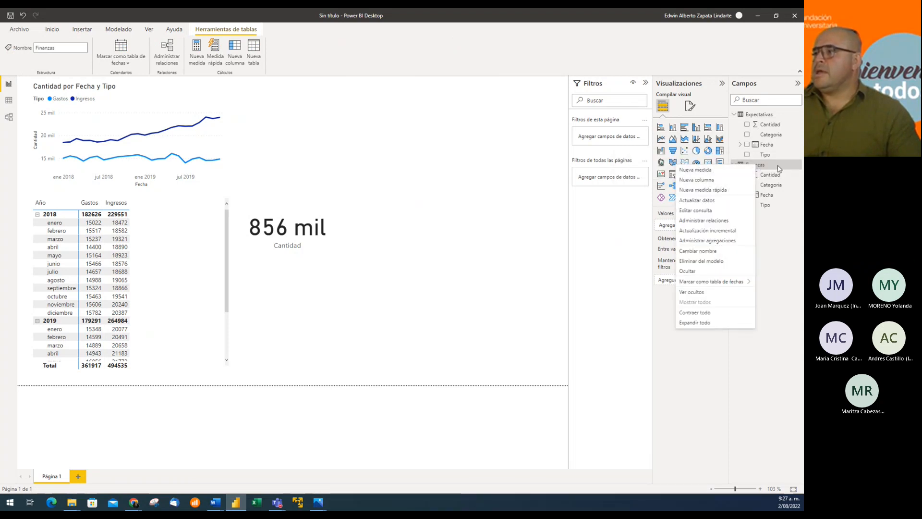
{"action": "key", "text": "Escape"}
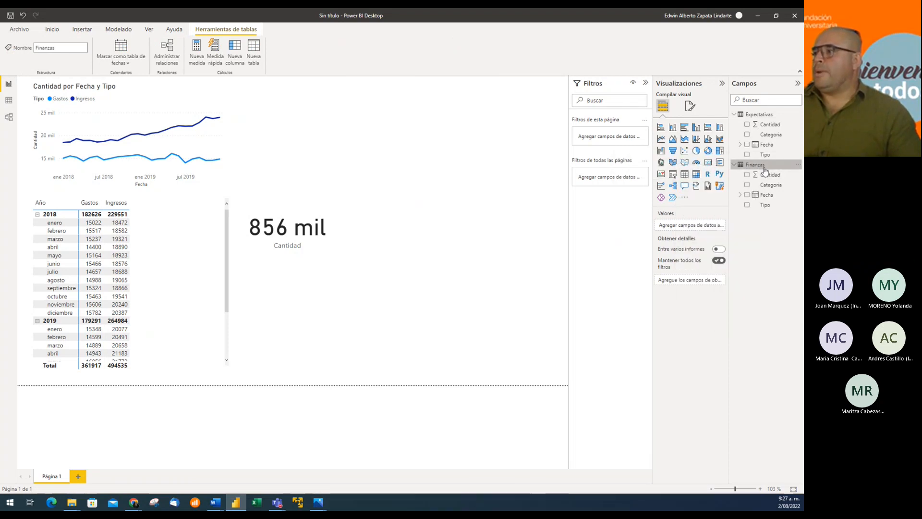
{"action": "left_click", "coordinate": [198, 56]}
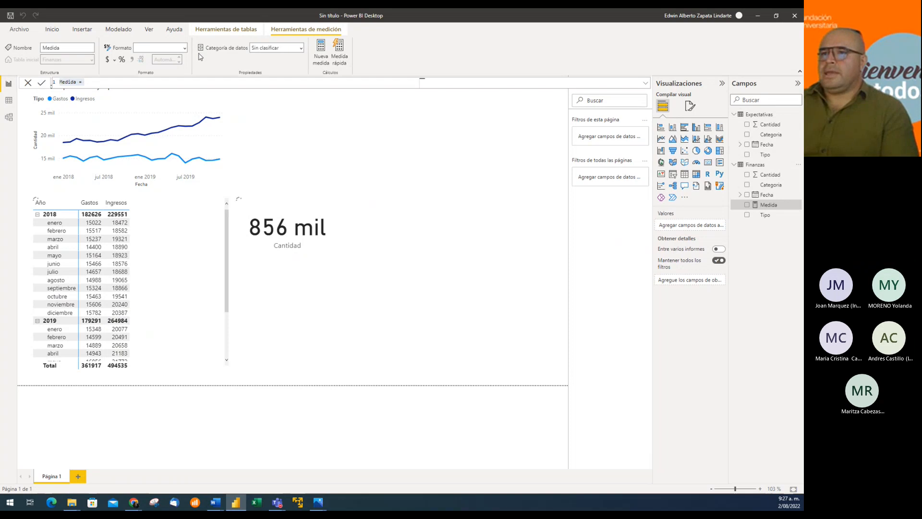
{"action": "left_click", "coordinate": [179, 84]}
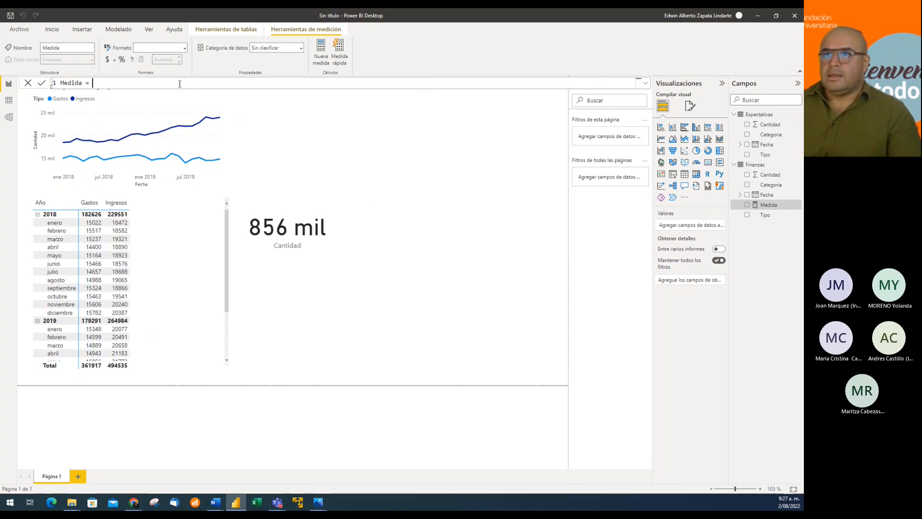
{"action": "scroll", "coordinate": [183, 82], "scroll_direction": "up", "scroll_amount": 3}
{"action": "scroll", "coordinate": [186, 83], "scroll_direction": "up", "scroll_amount": 2}
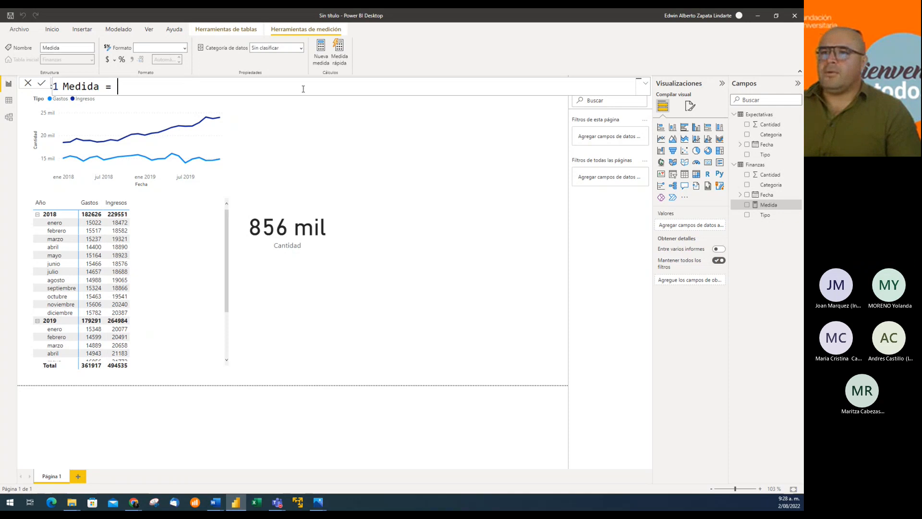
{"action": "key", "text": "alt+Tab"}
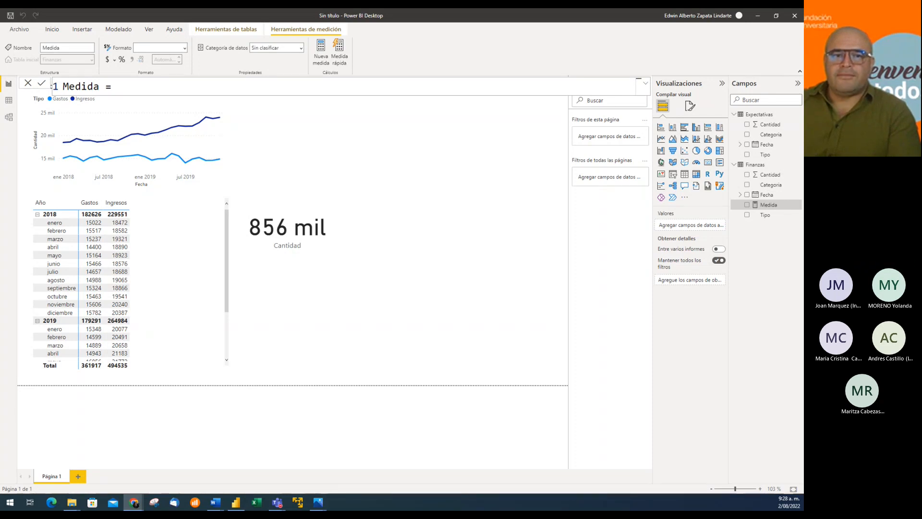
Step: Replace the default measure name in the formula with Total Finanzas, followed by the equals sign
{"action": "left_click", "coordinate": [126, 90]}
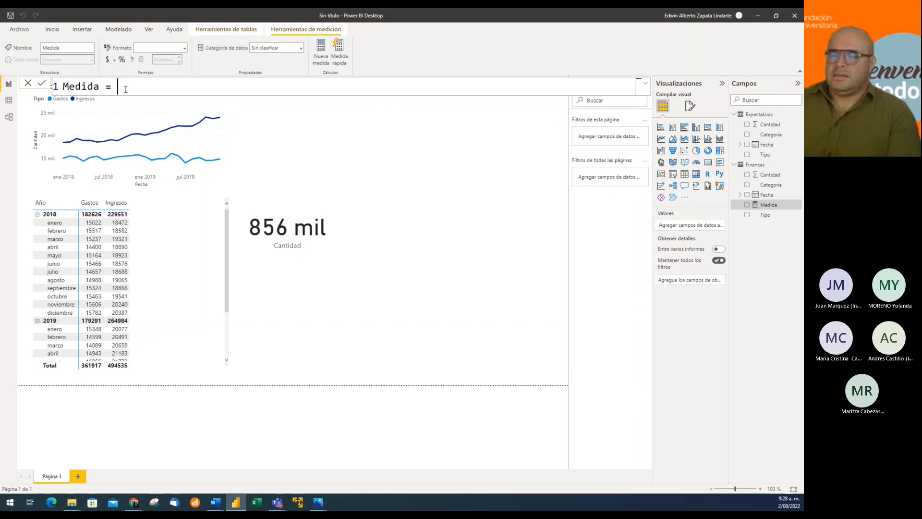
{"action": "key", "text": "BackSpace"}
{"action": "key", "text": "BackSpace"}
{"action": "key", "text": "BackSpace"}
{"action": "key", "text": "BackSpace"}
{"action": "key", "text": "BackSpace"}
{"action": "key", "text": "BackSpace"}
{"action": "key", "text": "BackSpace"}
{"action": "key", "text": "BackSpace"}
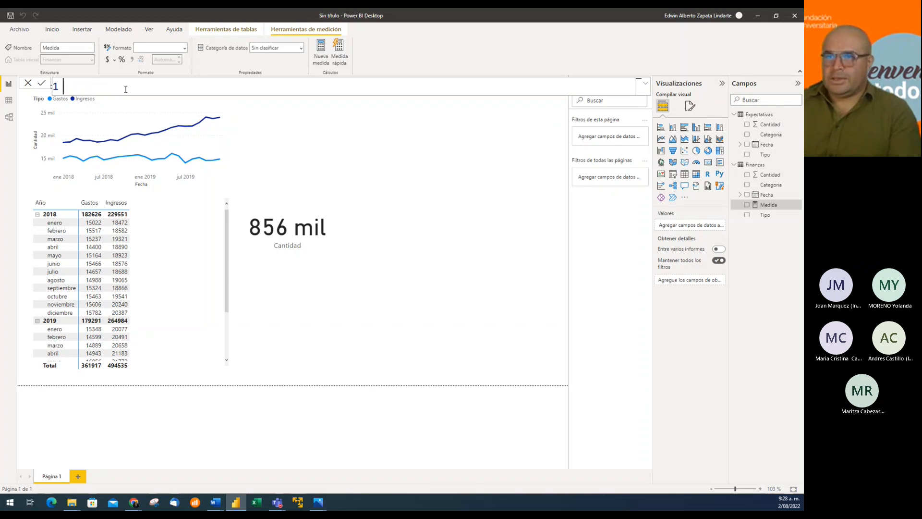
{"action": "type", "text": "Tot"}
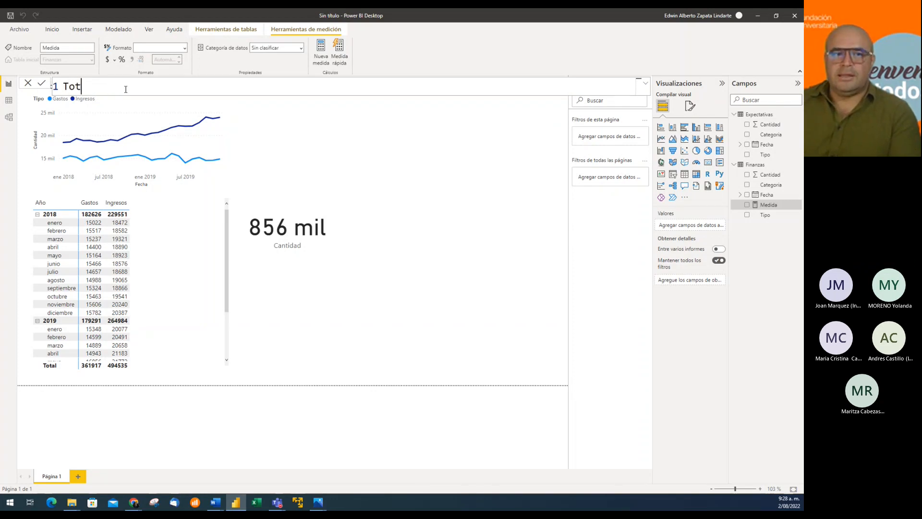
{"action": "type", "text": "al Finanzas ="}
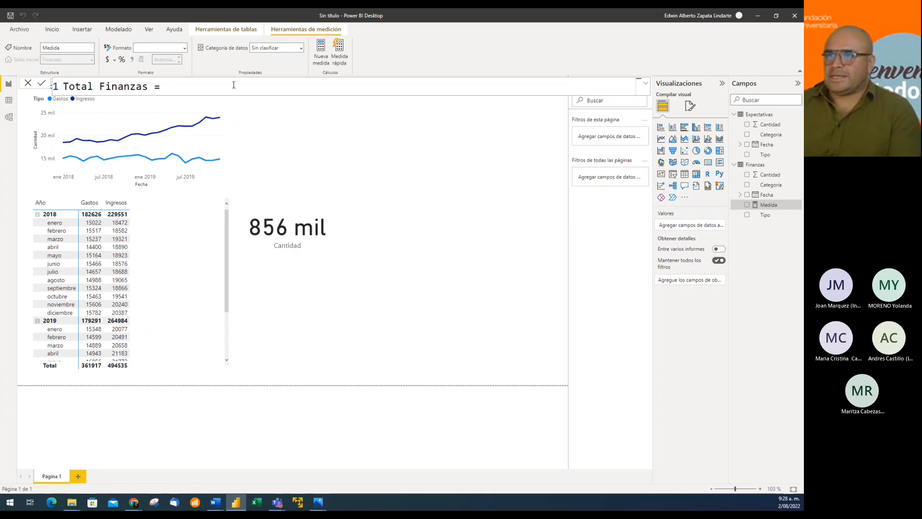
Step: Define the Total Finanzas measure as the SUM of Finanzas[Cantidad]
{"action": "type", "text": "sum"}
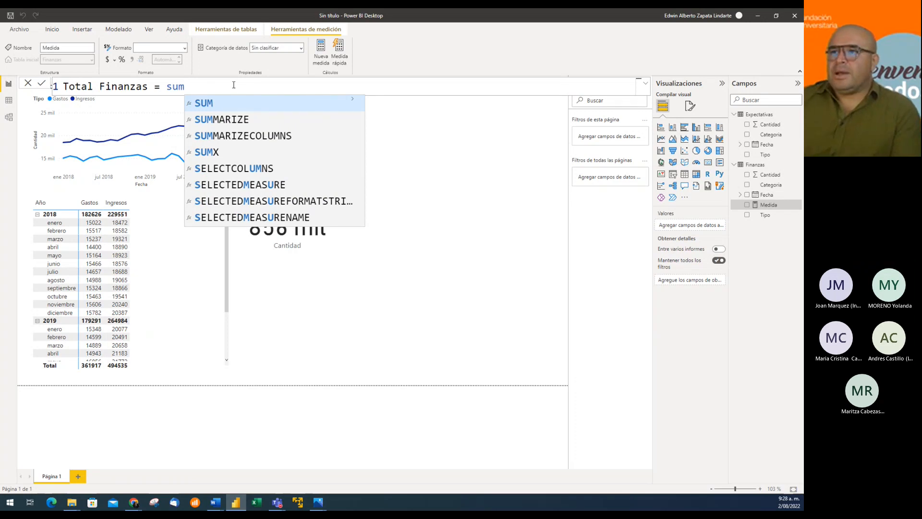
{"action": "type", "text": "("}
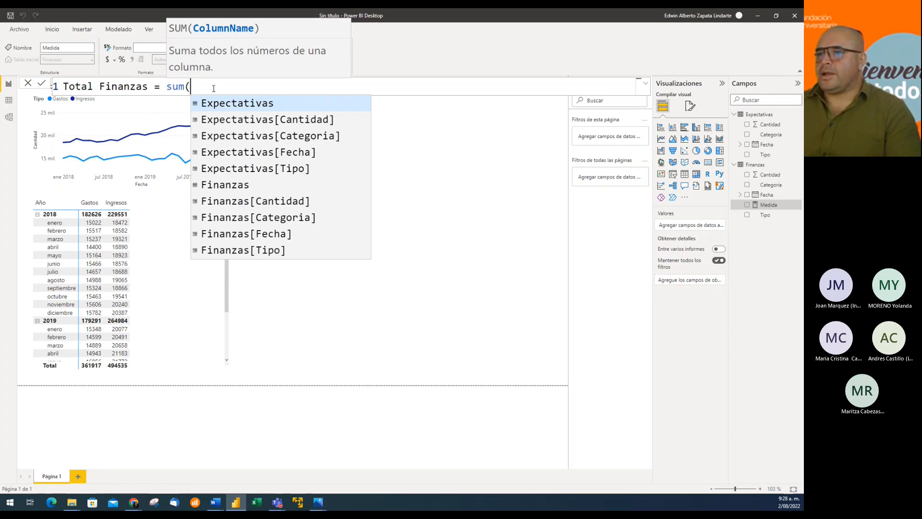
{"action": "left_click", "coordinate": [251, 204]}
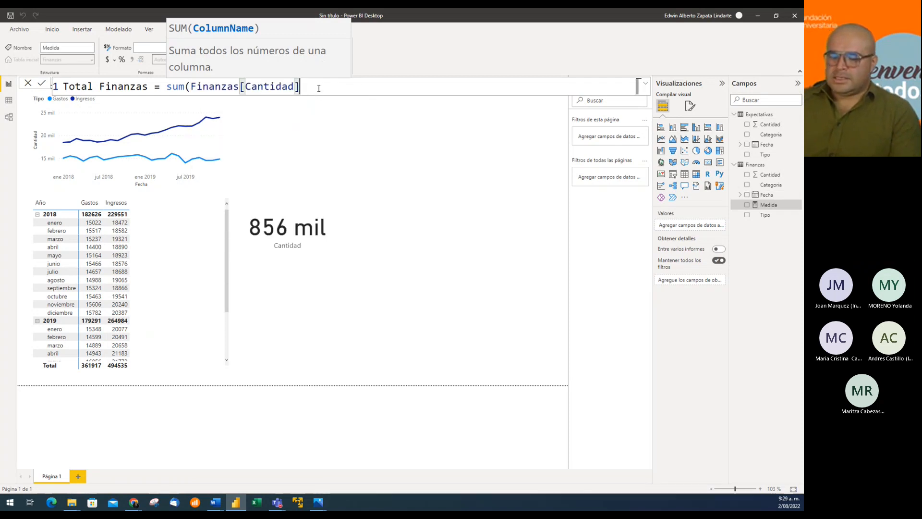
Step: Complete the Total Finanzas measure with the formula sum(Finanzas[Cantidad]) and commit it
{"action": "type", "text": ")"}
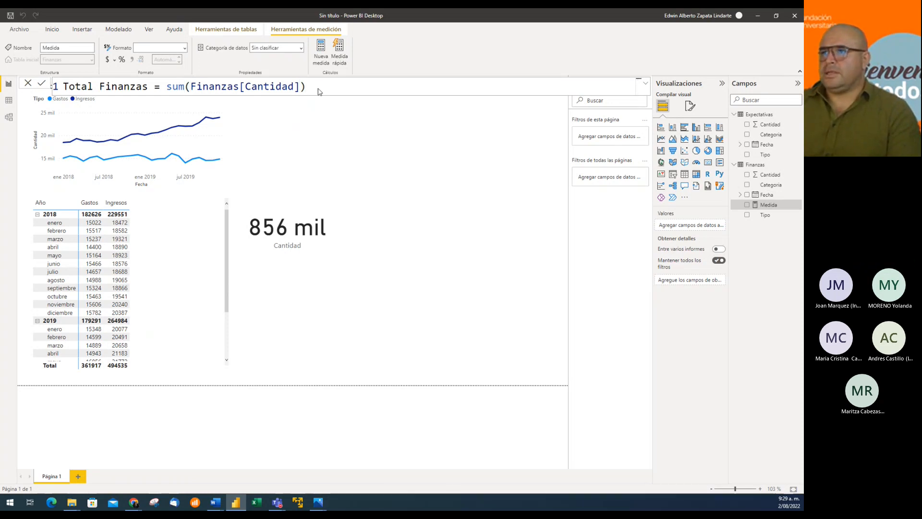
{"action": "key", "text": "Return"}
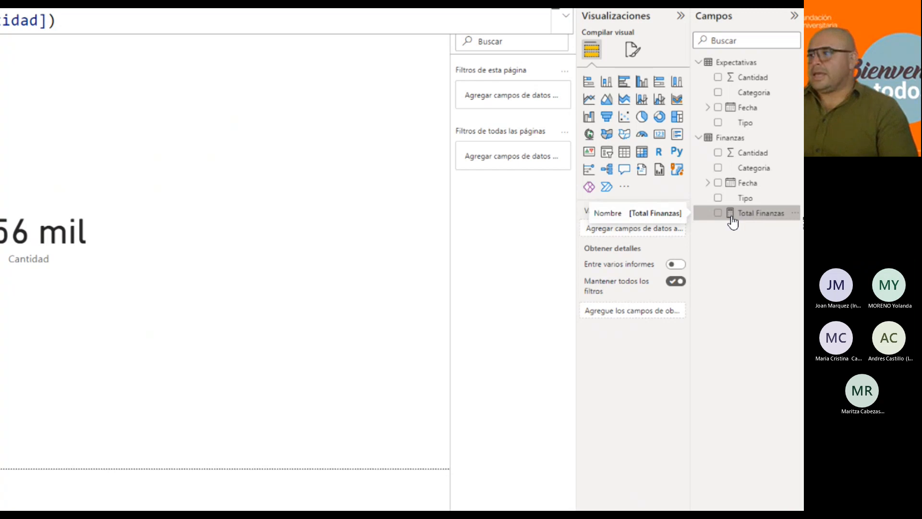
{"action": "left_click", "coordinate": [441, 246]}
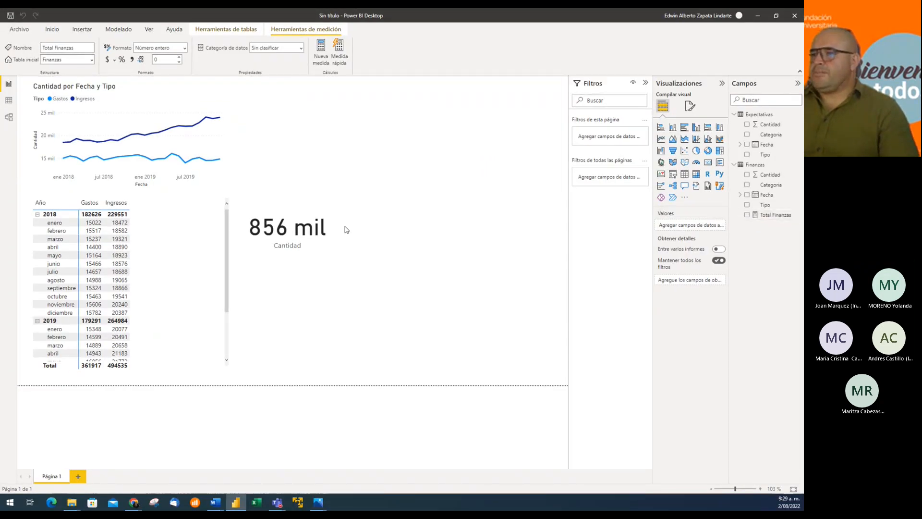
Step: Replace the Cantidad field in the card with the Total Finanzas measure and check the options available for that field
{"action": "left_click", "coordinate": [328, 231]}
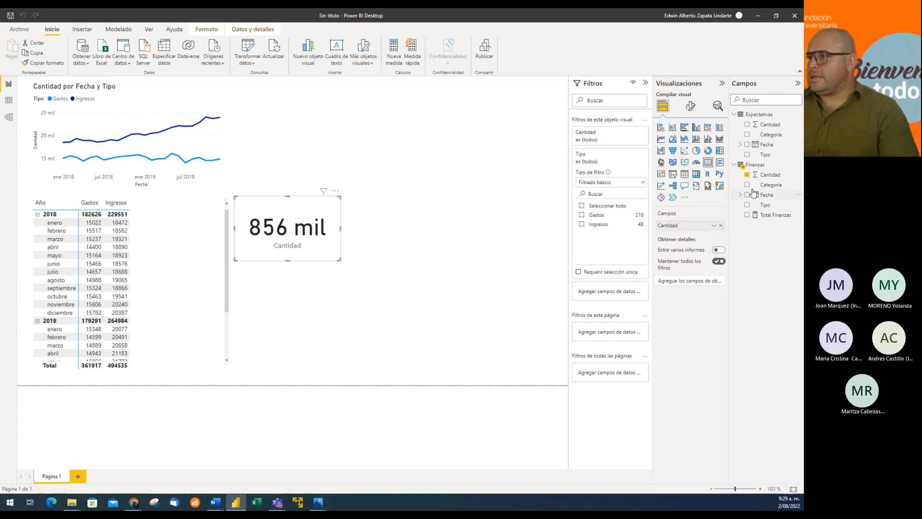
{"action": "left_click_drag", "start_coordinate": [772, 219], "coordinate": [702, 227]}
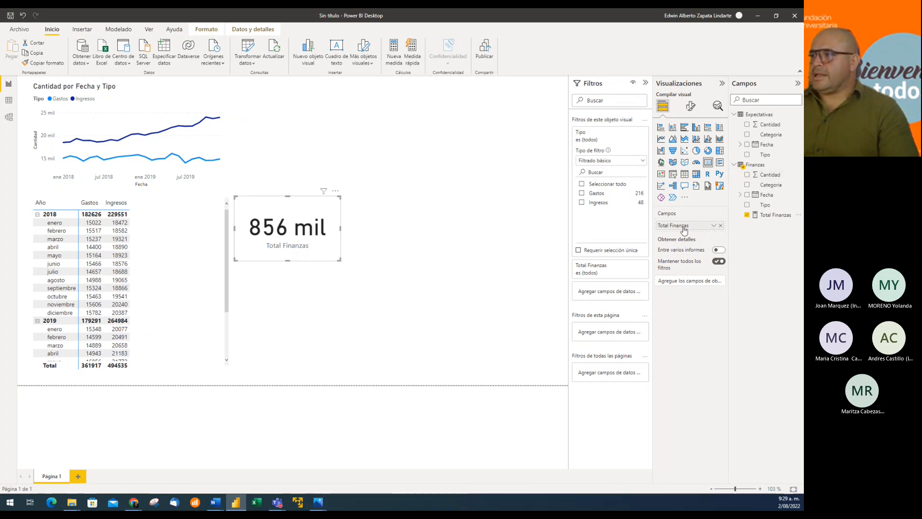
{"action": "left_click", "coordinate": [713, 226]}
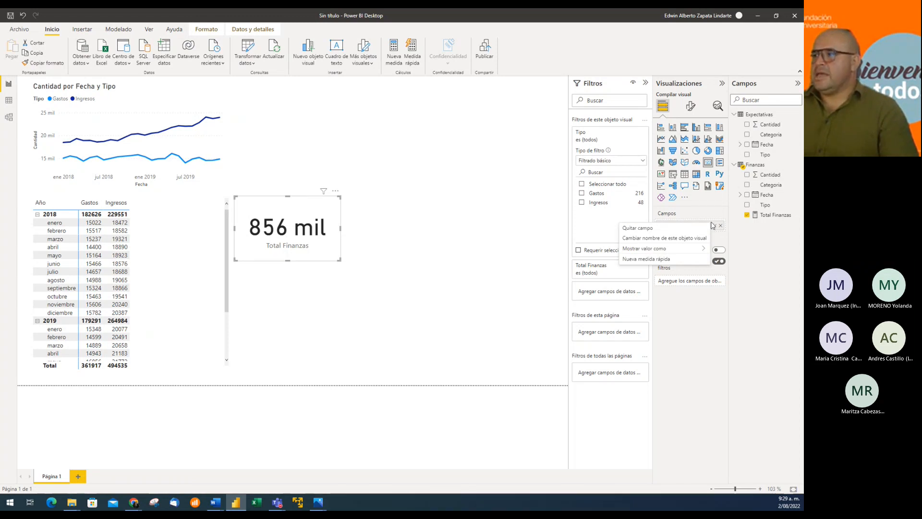
{"action": "left_click", "coordinate": [712, 225]}
{"action": "left_click", "coordinate": [347, 304]}
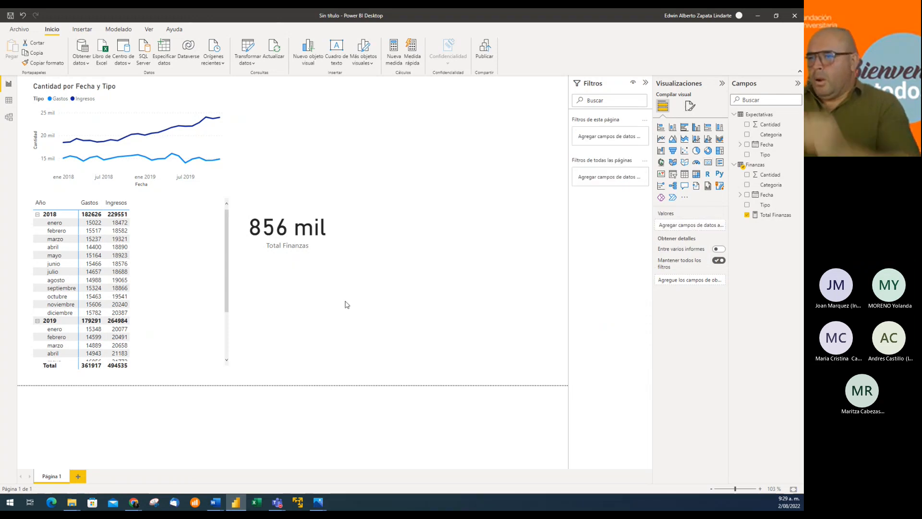
Step: Add a second card below with the Cantidad field from Finanzas and view its aggregation options
{"action": "left_click", "coordinate": [707, 163]}
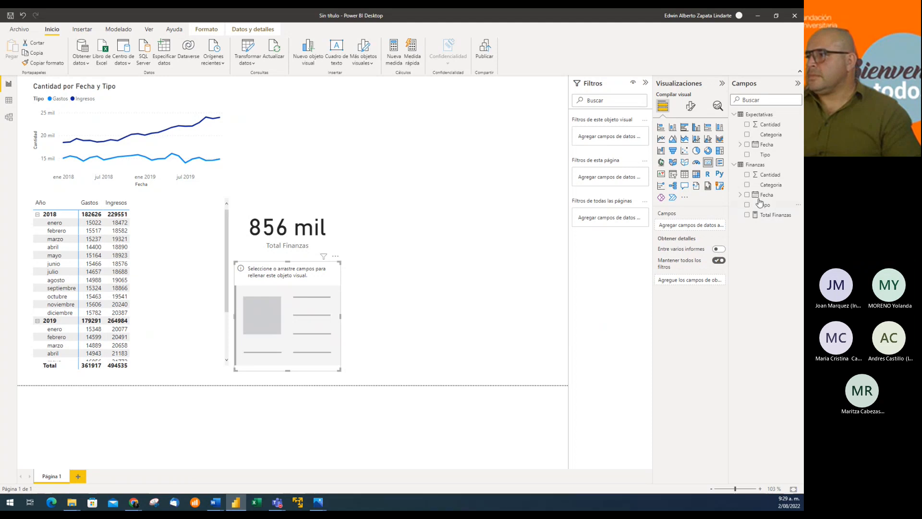
{"action": "left_click_drag", "start_coordinate": [769, 175], "coordinate": [702, 227]}
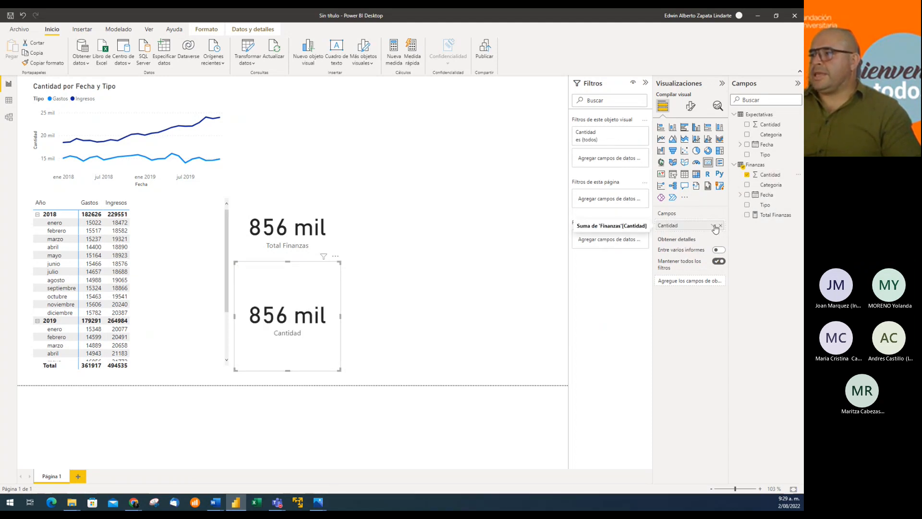
{"action": "left_click", "coordinate": [714, 226]}
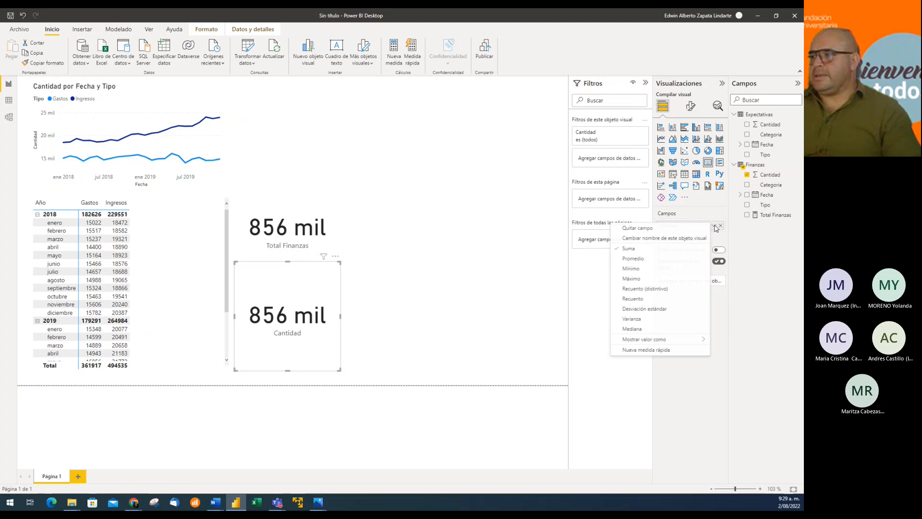
{"action": "left_click", "coordinate": [700, 215]}
Step: Compare the Total Finanzas card with the Cantidad card by viewing the formula behind the measure
{"action": "left_click", "coordinate": [768, 215]}
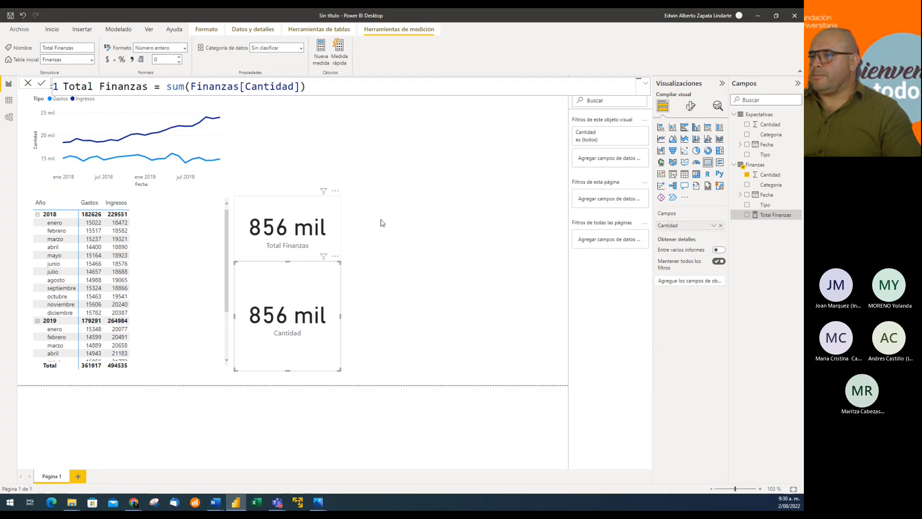
{"action": "left_click", "coordinate": [331, 230]}
{"action": "left_click", "coordinate": [764, 216]}
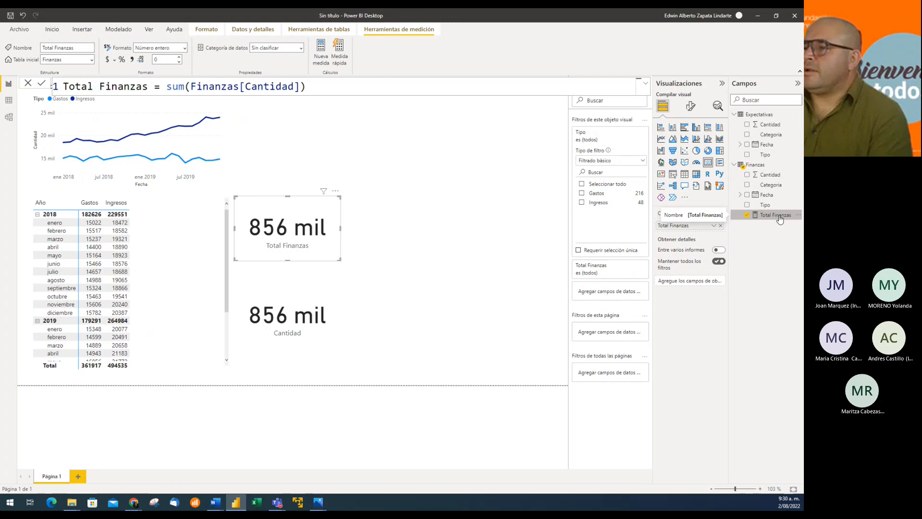
Step: Delete the Cantidad card placed below the Total Finanzas card
{"action": "left_click", "coordinate": [309, 292]}
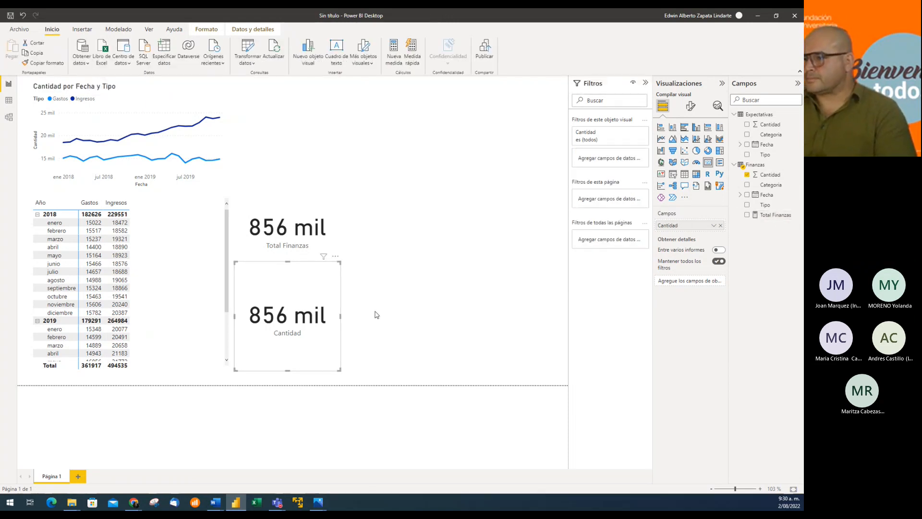
{"action": "key", "text": "Delete"}
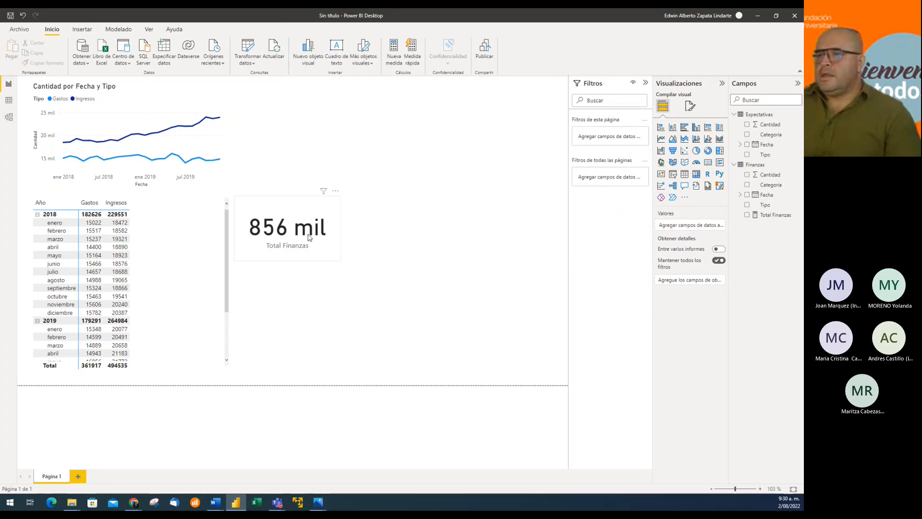
Step: Remove the Tipo filter from the Total Finanzas card and collapse the filters area
{"action": "left_click", "coordinate": [308, 236]}
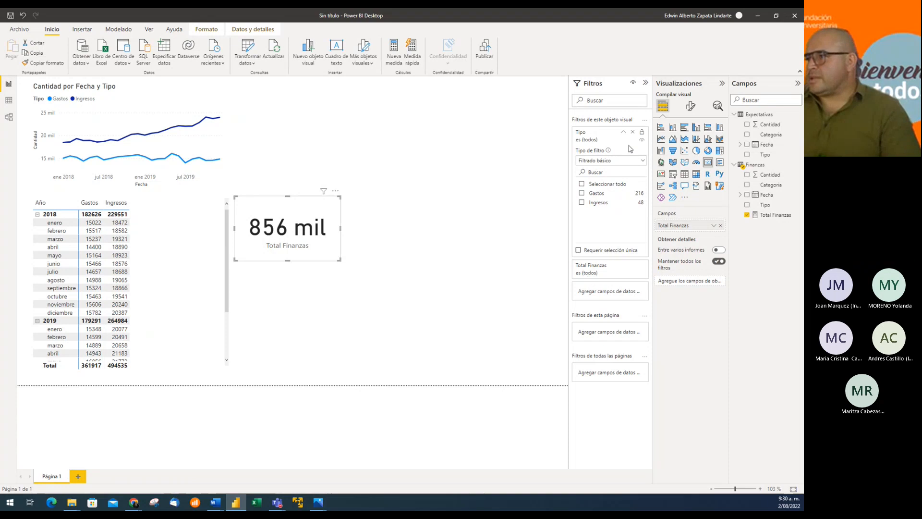
{"action": "left_click", "coordinate": [633, 132]}
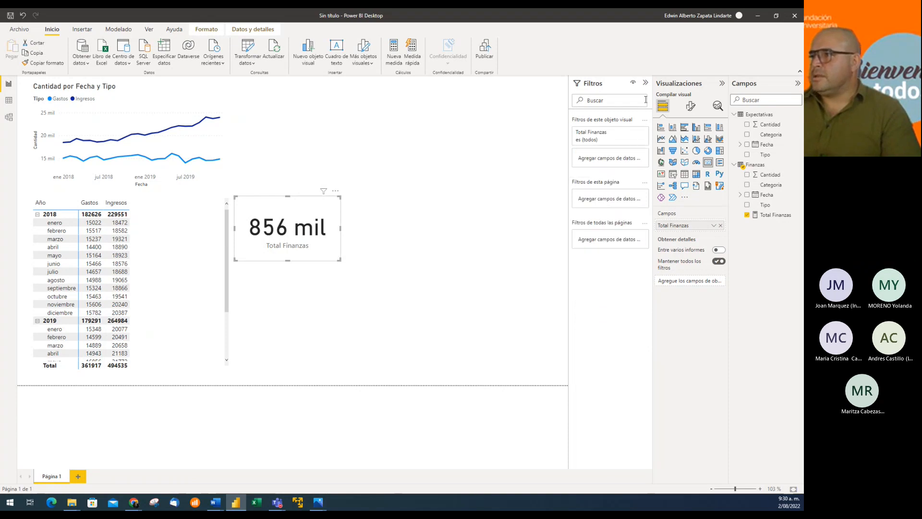
{"action": "left_click", "coordinate": [646, 83]}
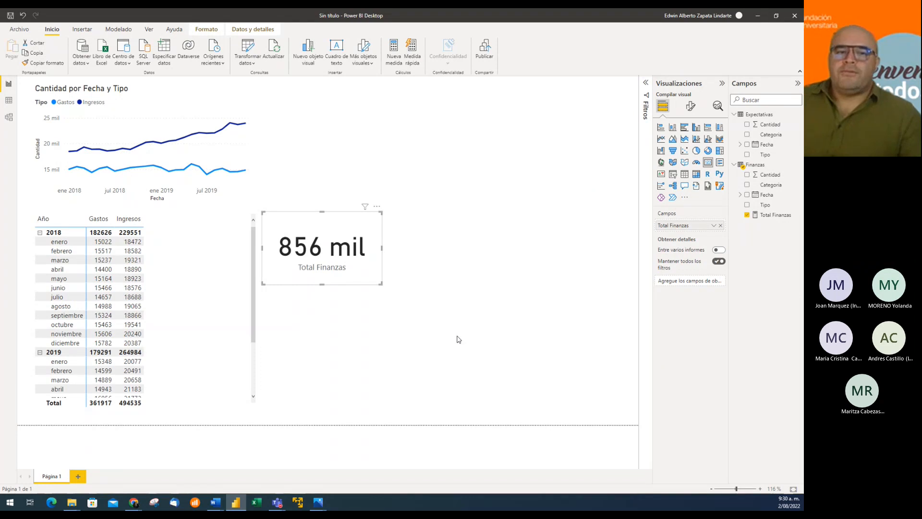
Step: Review the formula of the Total Finanzas measure again
{"action": "key", "text": "alt+Tab"}
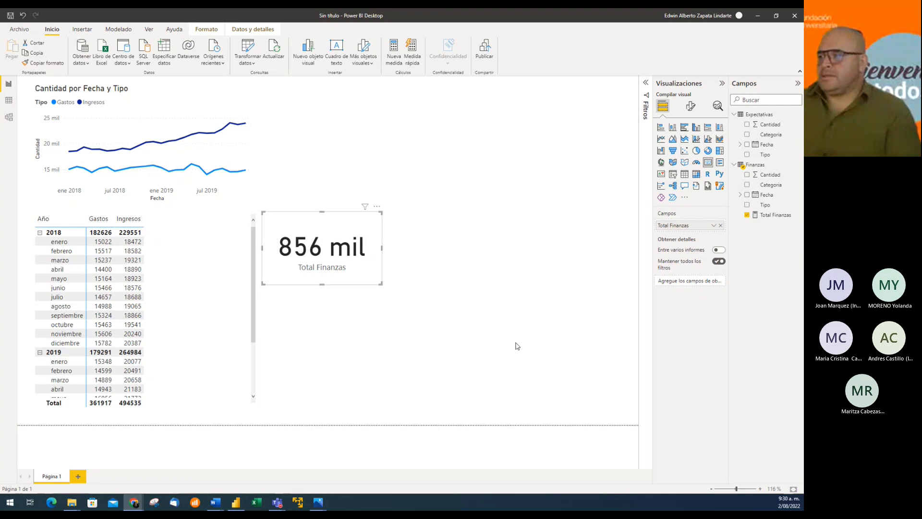
{"action": "left_click", "coordinate": [774, 216]}
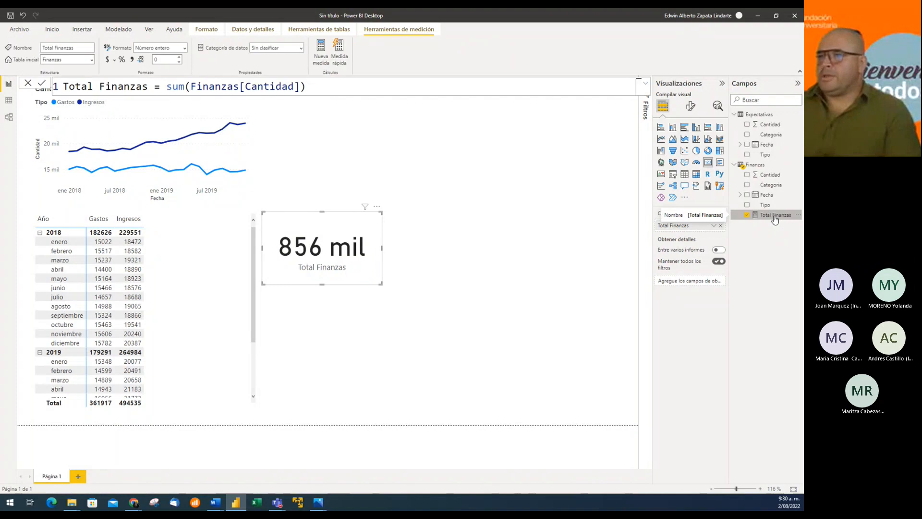
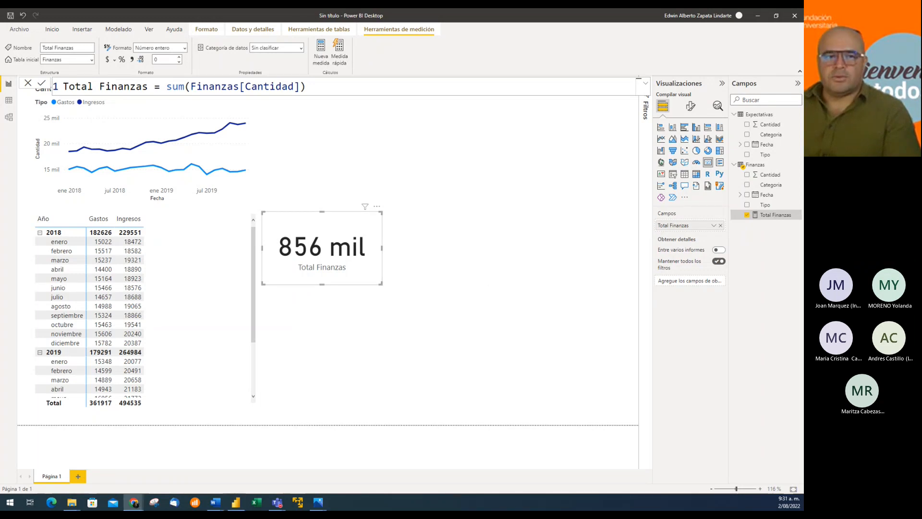
{"action": "mouse_move", "coordinate": [290, 257]}
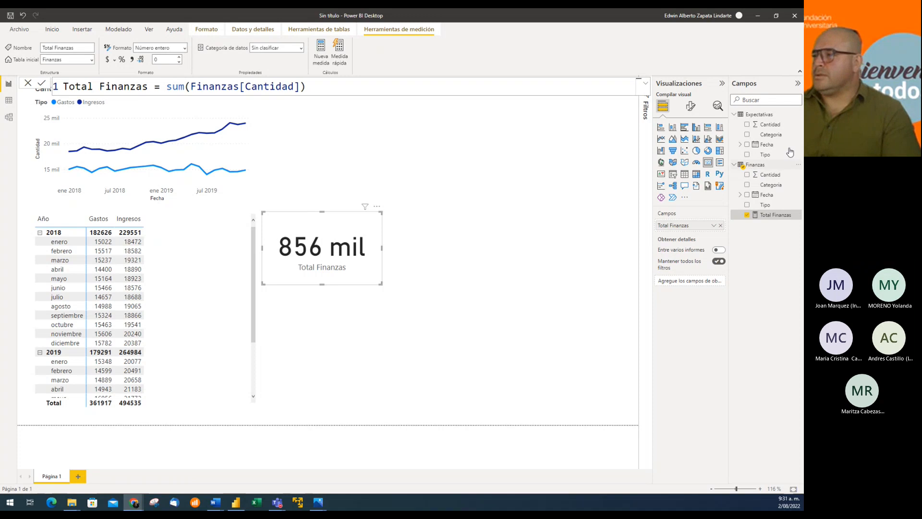
Step: Create a new measure in the Finanzas table and name it Ingresos
{"action": "left_click", "coordinate": [770, 167]}
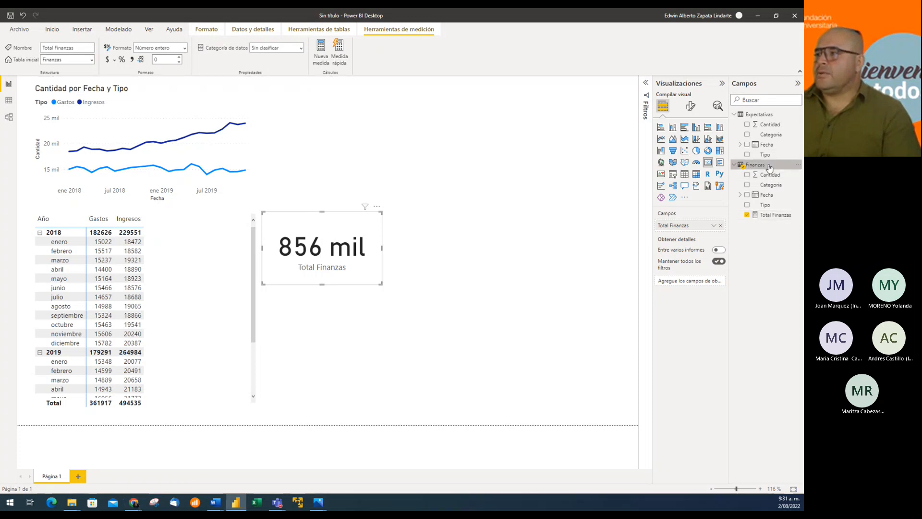
{"action": "right_click", "coordinate": [770, 167]}
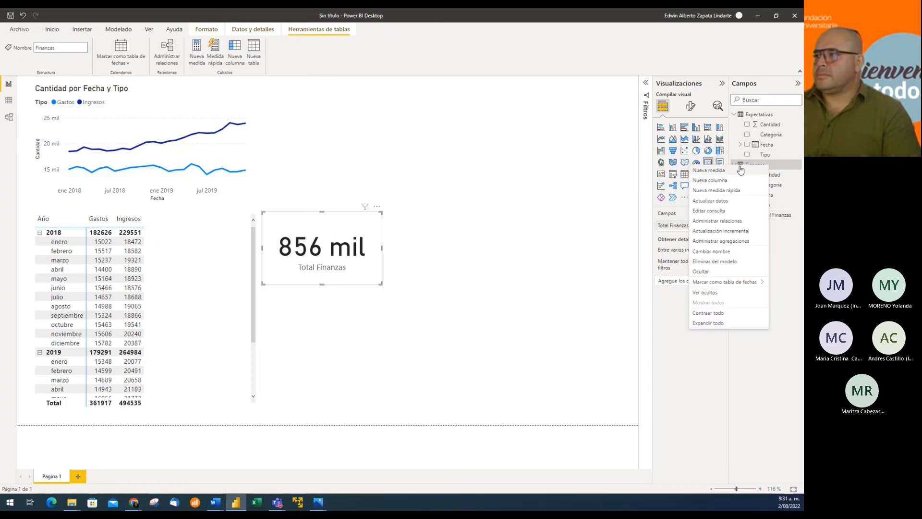
{"action": "key", "text": "Escape"}
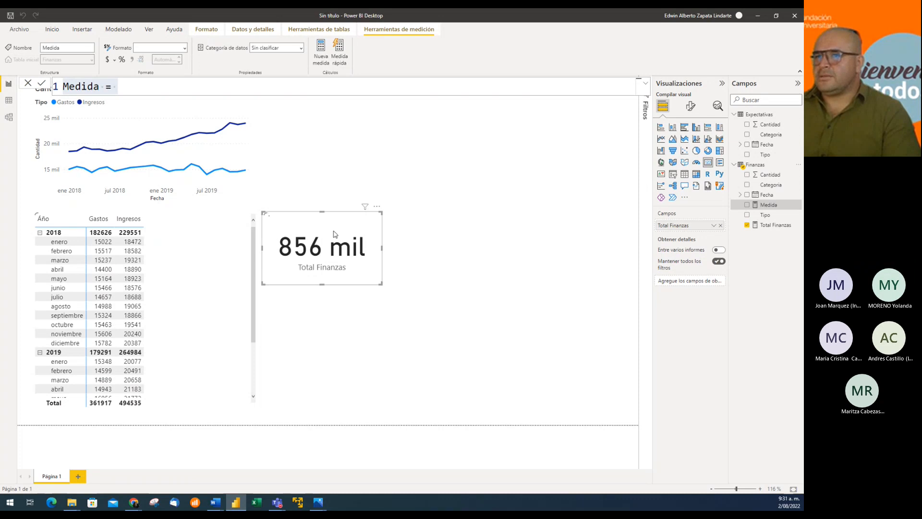
{"action": "key", "text": "ctrl+a"}
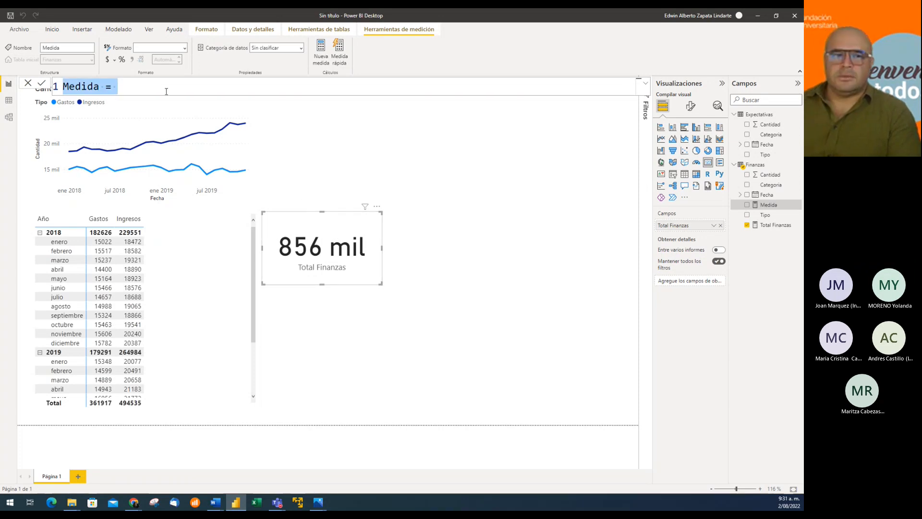
{"action": "key", "text": "BackSpace"}
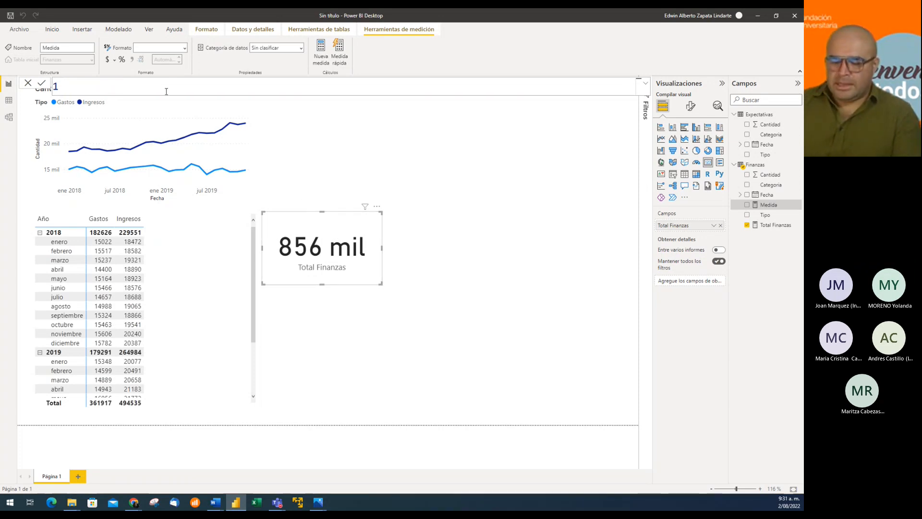
{"action": "type", "text": "Ingresos"}
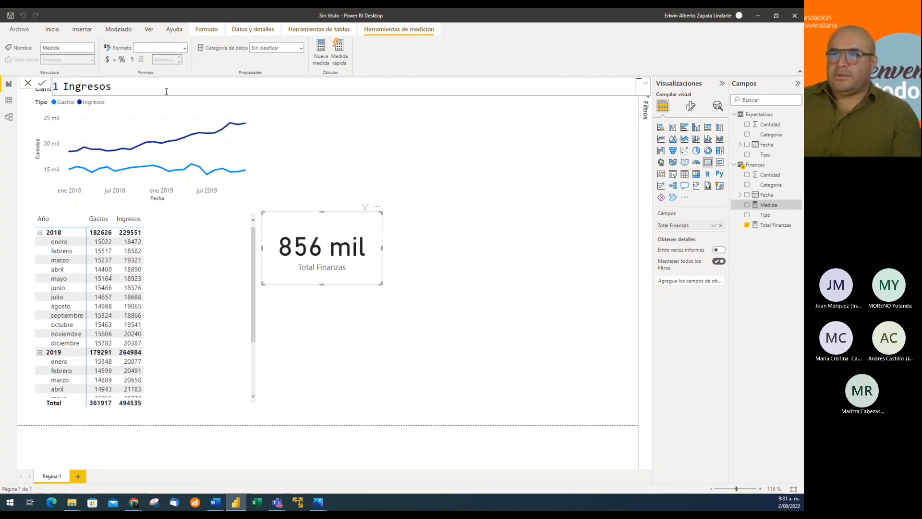
{"action": "type", "text": " ="}
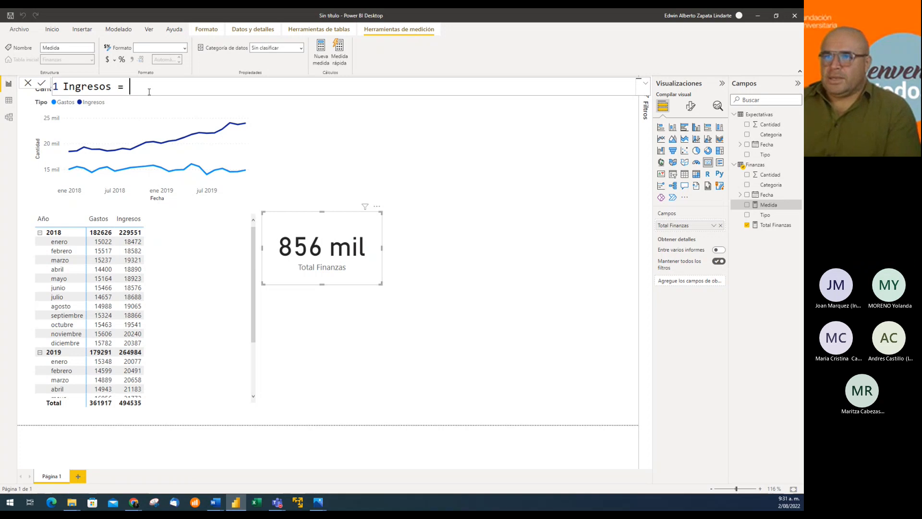
Step: Begin the Ingresos measure's formula with the CALCULATE function
{"action": "type", "text": "cal"}
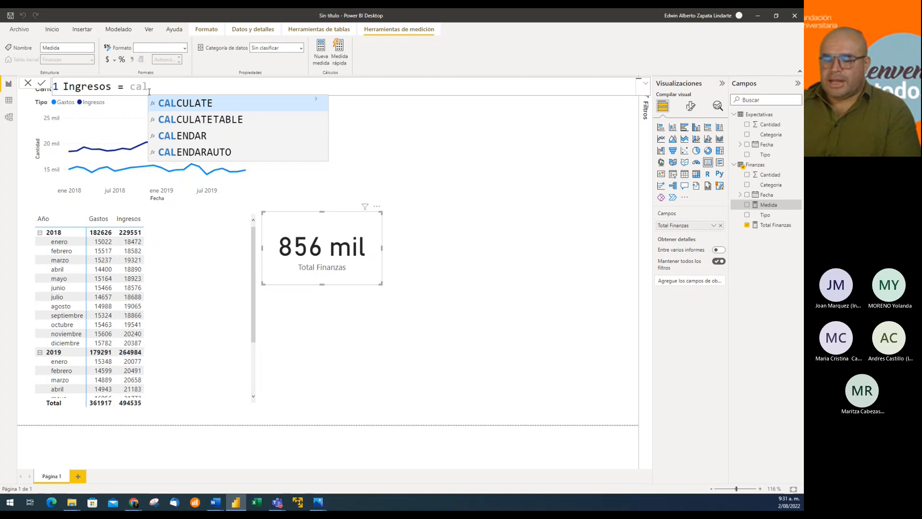
{"action": "type", "text": "c"}
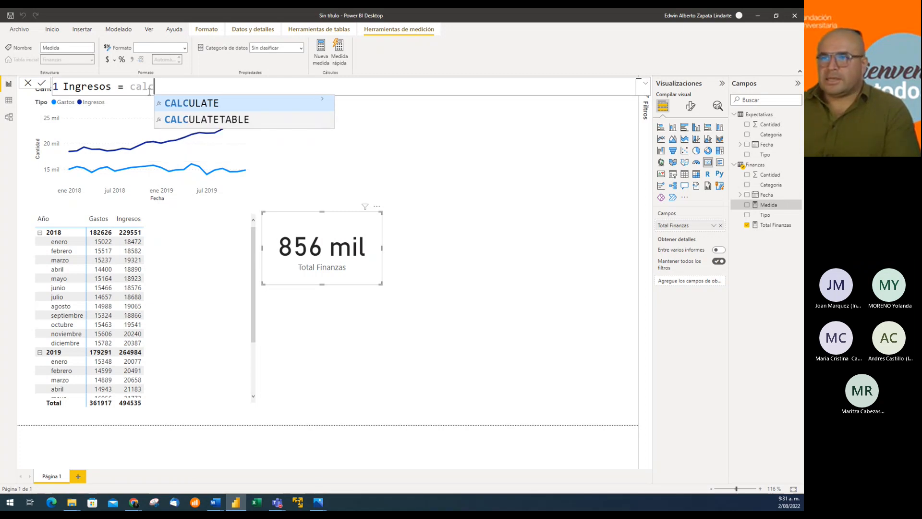
{"action": "key", "text": "Tab"}
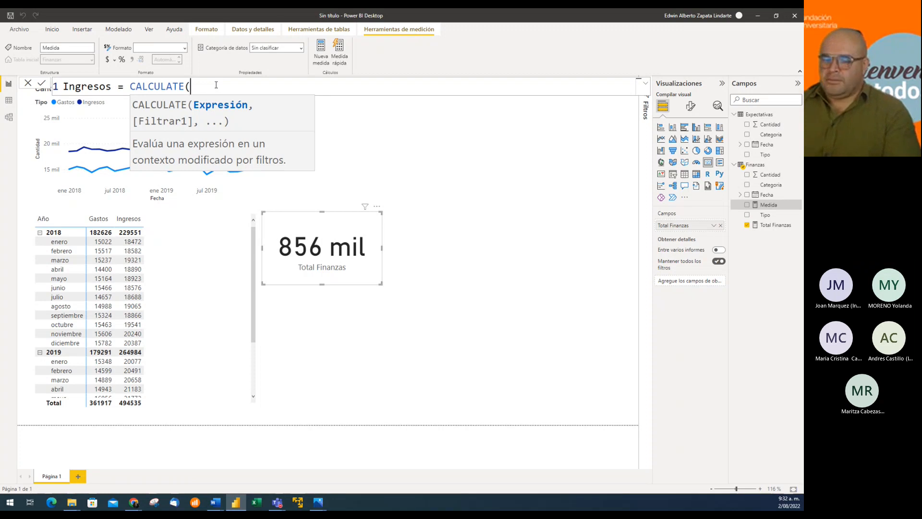
{"action": "type", "text": "sum"}
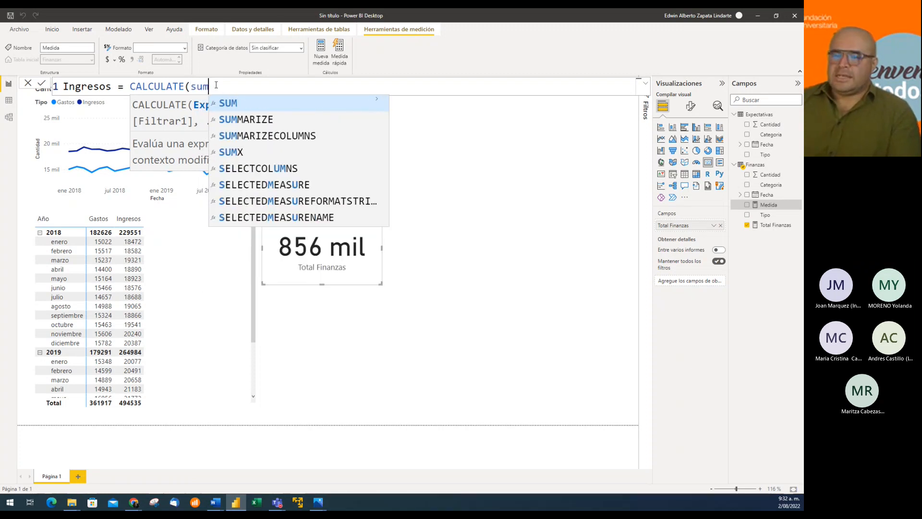
{"action": "type", "text": "("}
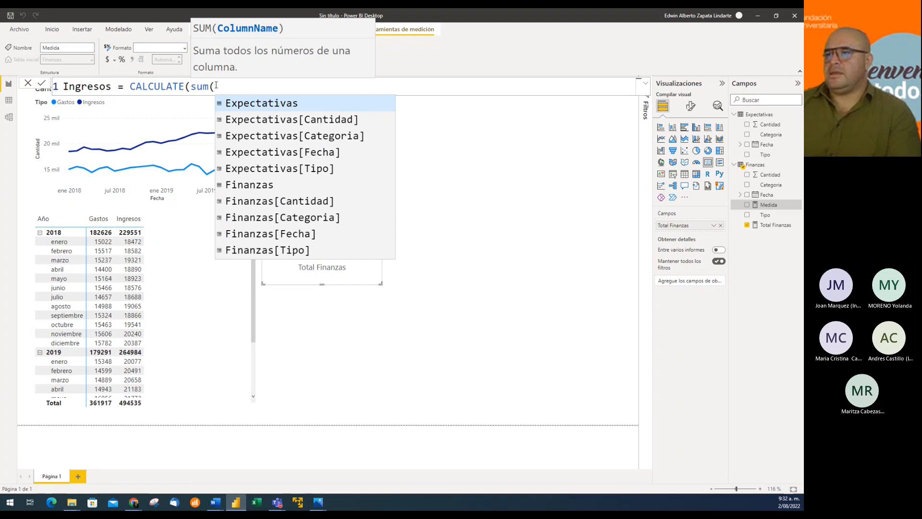
{"action": "type", "text": "Cantid"}
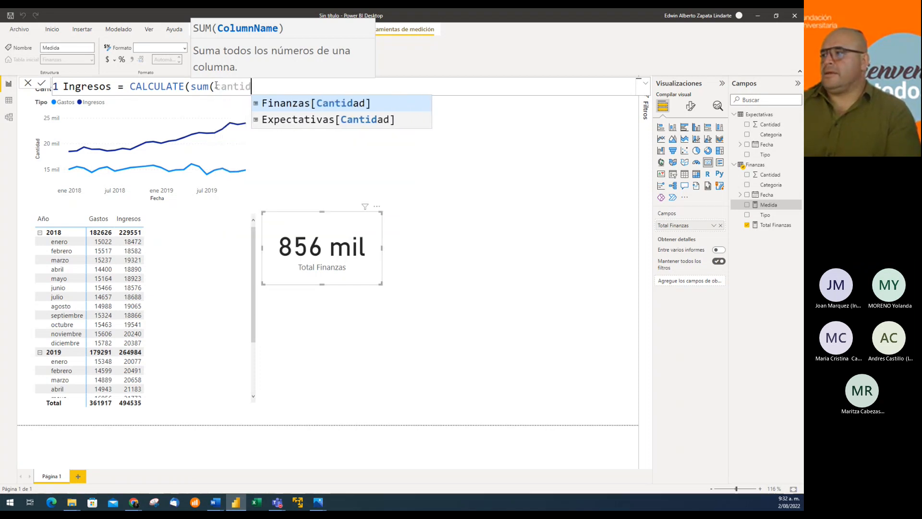
{"action": "key", "text": "Tab"}
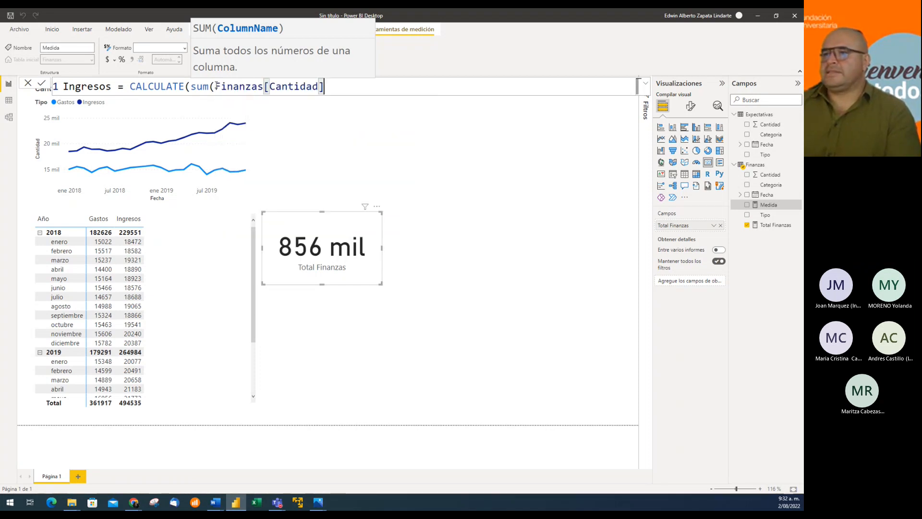
{"action": "key", "text": "BackSpace"}
{"action": "key", "text": "BackSpace"}
{"action": "key", "text": "BackSpace"}
{"action": "key", "text": "BackSpace"}
{"action": "key", "text": "BackSpace"}
{"action": "key", "text": "BackSpace"}
{"action": "key", "text": "BackSpace"}
{"action": "key", "text": "BackSpace"}
{"action": "key", "text": "BackSpace"}
{"action": "key", "text": "BackSpace"}
{"action": "key", "text": "BackSpace"}
{"action": "key", "text": "BackSpace"}
{"action": "key", "text": "BackSpace"}
{"action": "key", "text": "BackSpace"}
{"action": "key", "text": "BackSpace"}
{"action": "key", "text": "BackSpace"}
{"action": "key", "text": "BackSpace"}
{"action": "key", "text": "BackSpace"}
{"action": "key", "text": "BackSpace"}
{"action": "key", "text": "BackSpace"}
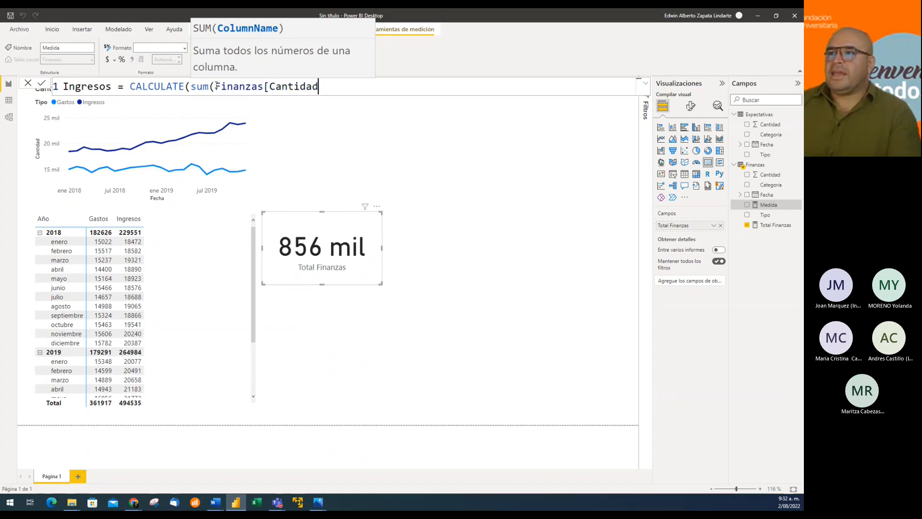
{"action": "key", "text": "BackSpace"}
{"action": "key", "text": "BackSpace"}
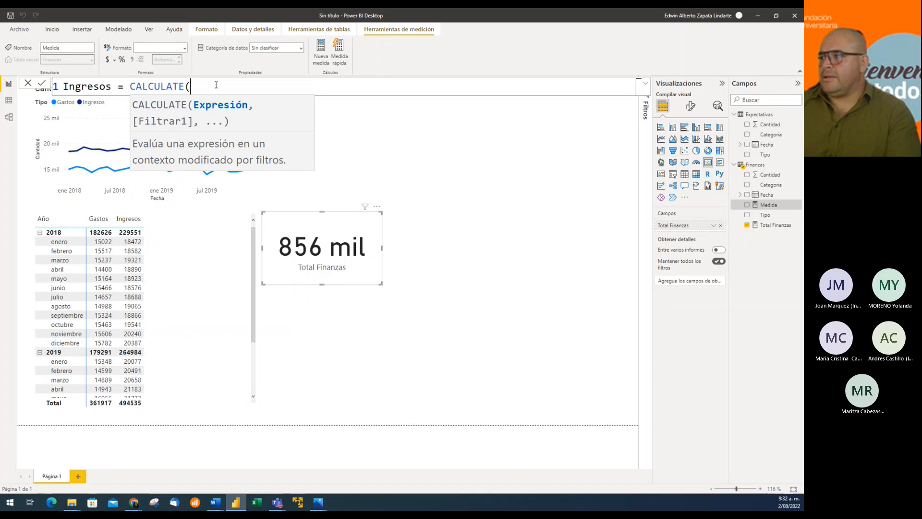
Step: Insert the [Total Finanzas] measure as the expression argument of CALCULATE in the Ingresos formula
{"action": "type", "text": "total"}
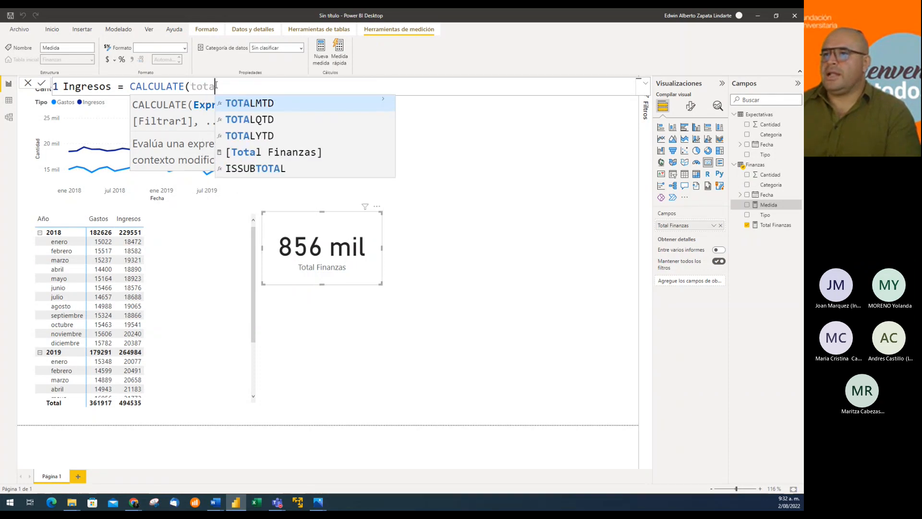
{"action": "key", "text": "Down"}
{"action": "key", "text": "Down"}
{"action": "key", "text": "Down"}
{"action": "key", "text": "Down"}
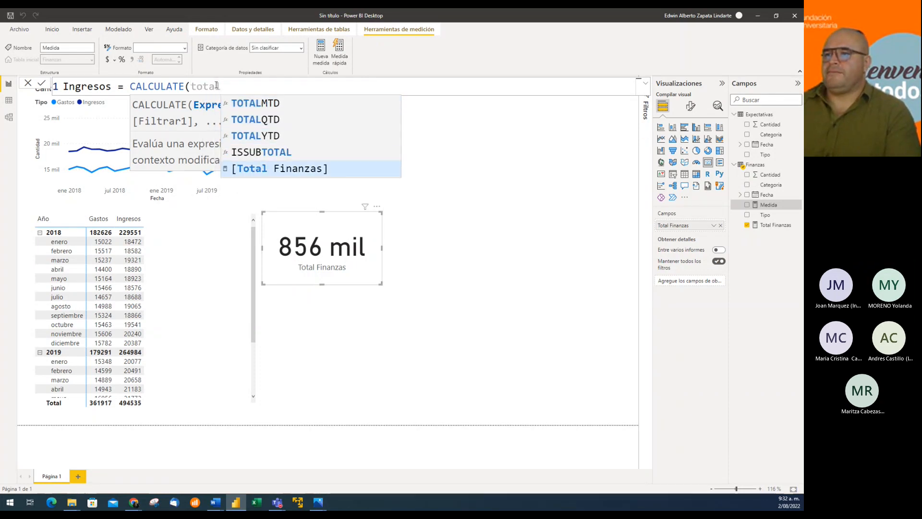
{"action": "key", "text": "Tab"}
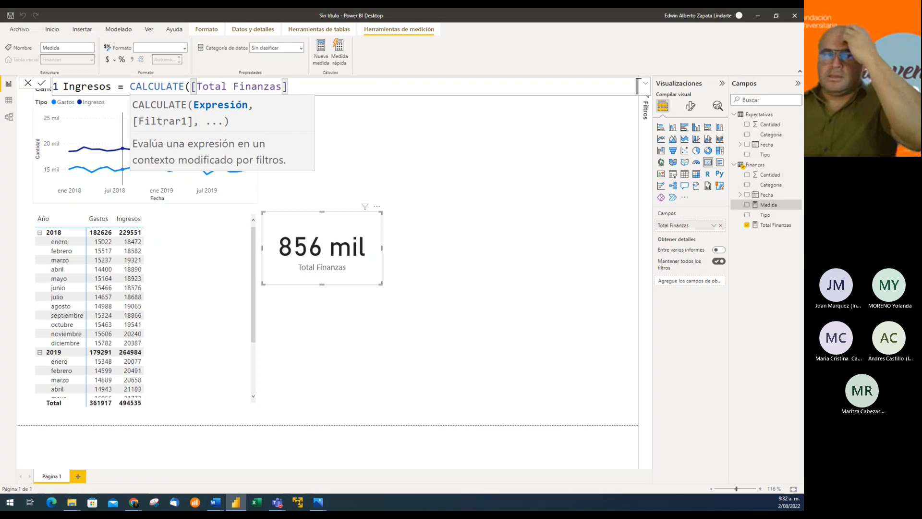
{"action": "left_click", "coordinate": [282, 96]}
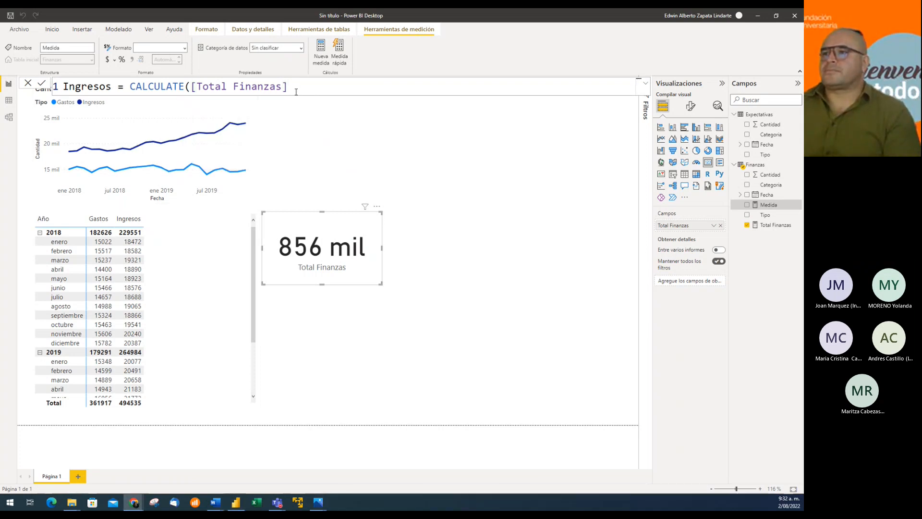
{"action": "left_click", "coordinate": [299, 90]}
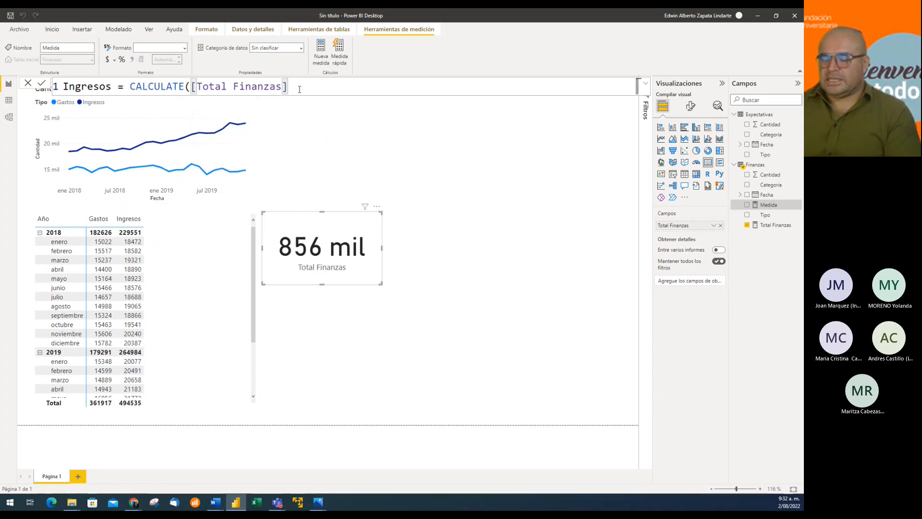
Step: Add the filter Finanzas[Tipo]="Ingresos" to the CALCULATE formula, close the parenthesis and commit the measure
{"action": "type", "text": ","}
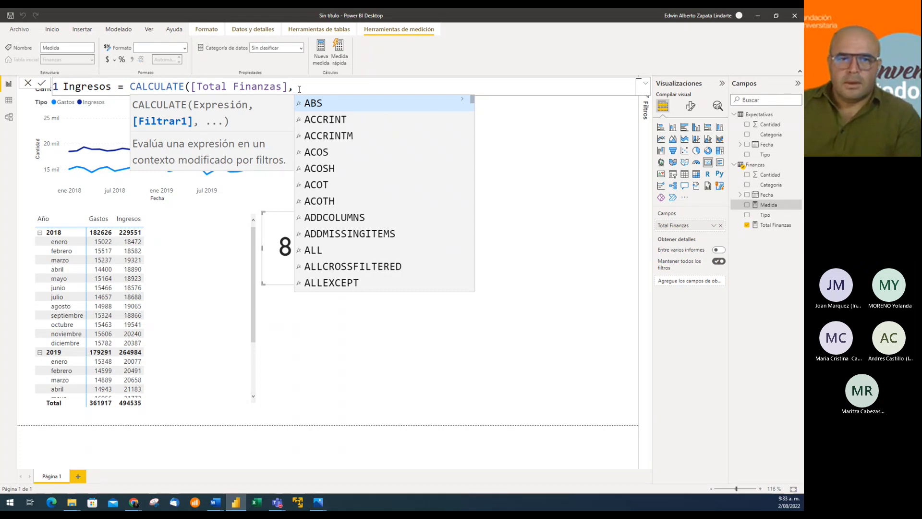
{"action": "type", "text": "tipo"}
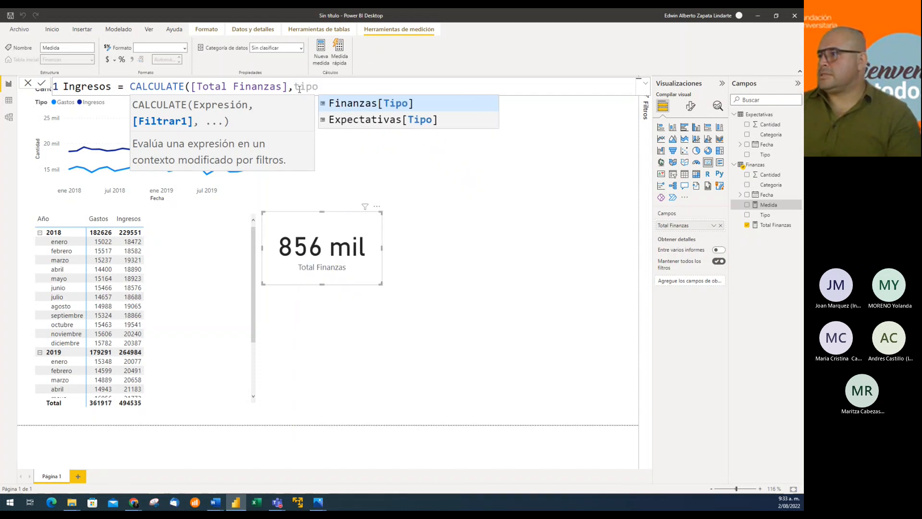
{"action": "key", "text": "Tab"}
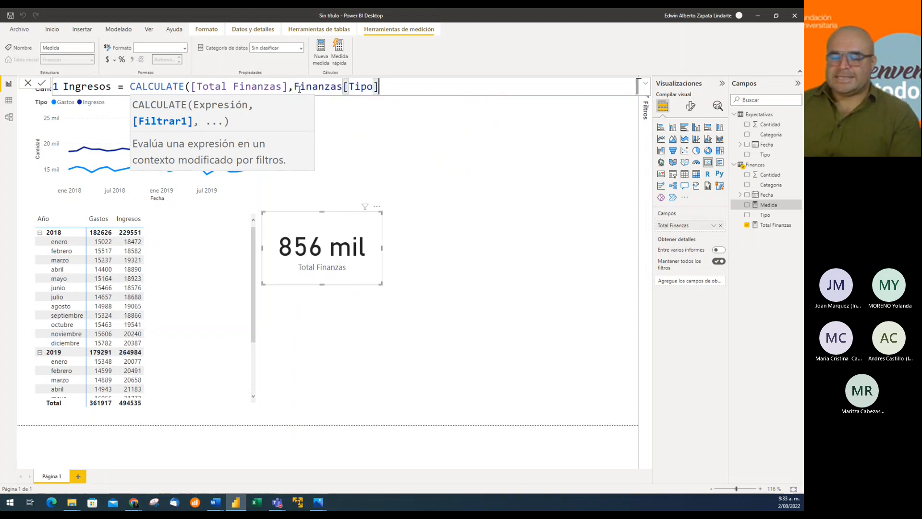
{"action": "type", "text": "="}
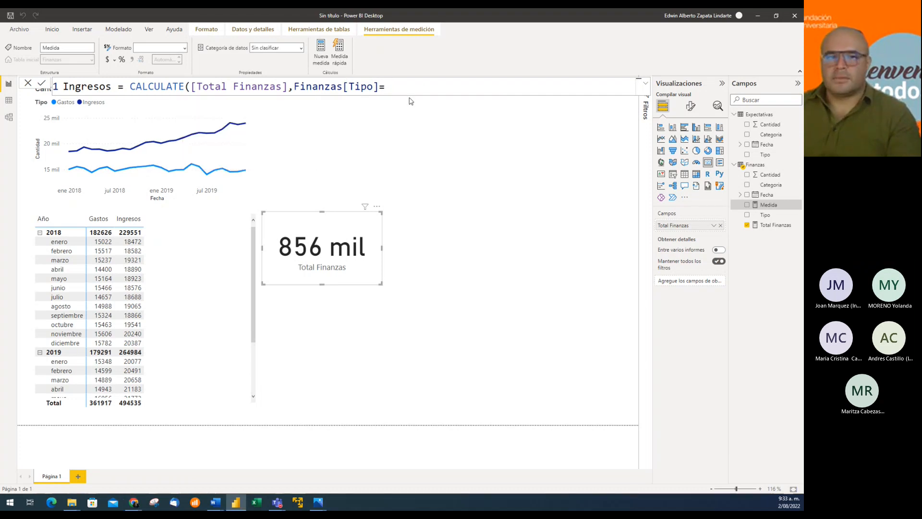
{"action": "type", "text": "\""}
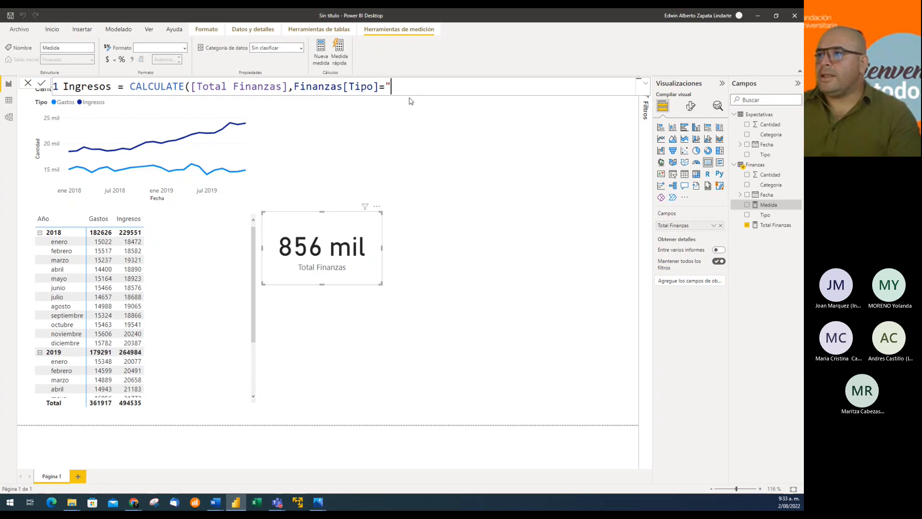
{"action": "type", "text": "Ingresos"}
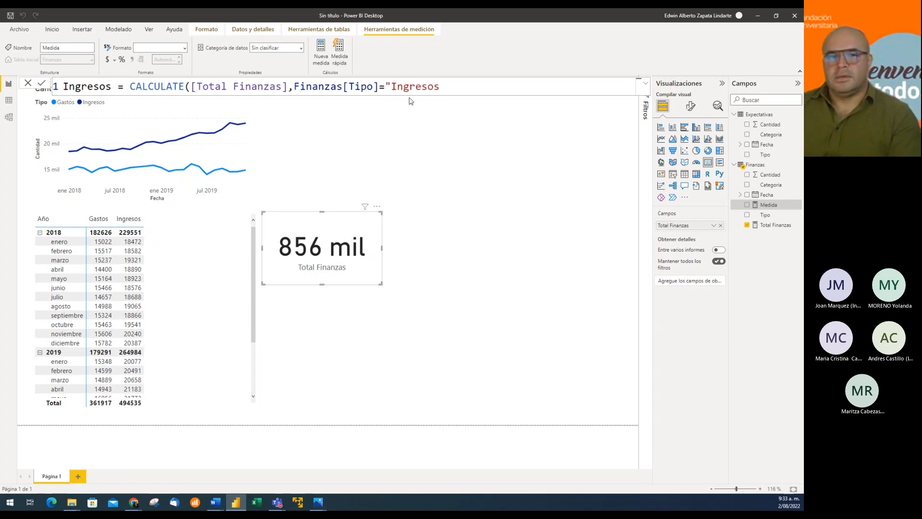
{"action": "type", "text": "\""}
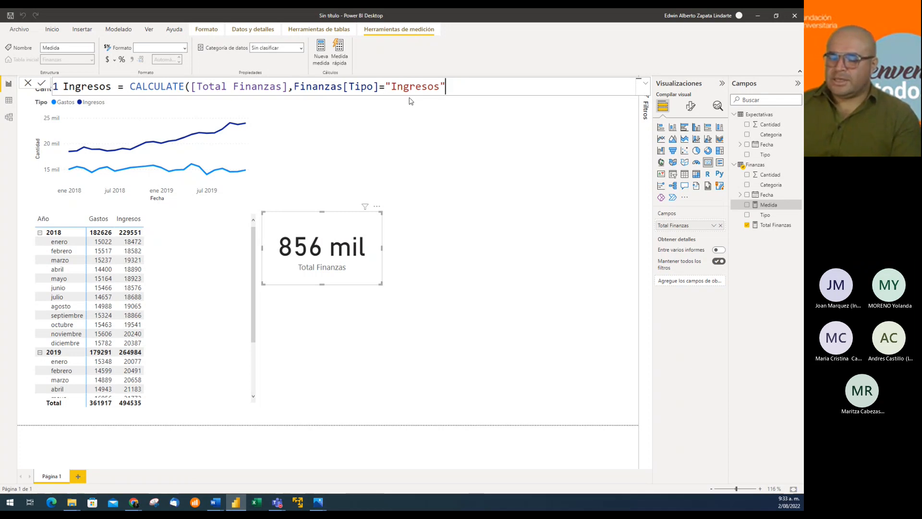
{"action": "type", "text": ")"}
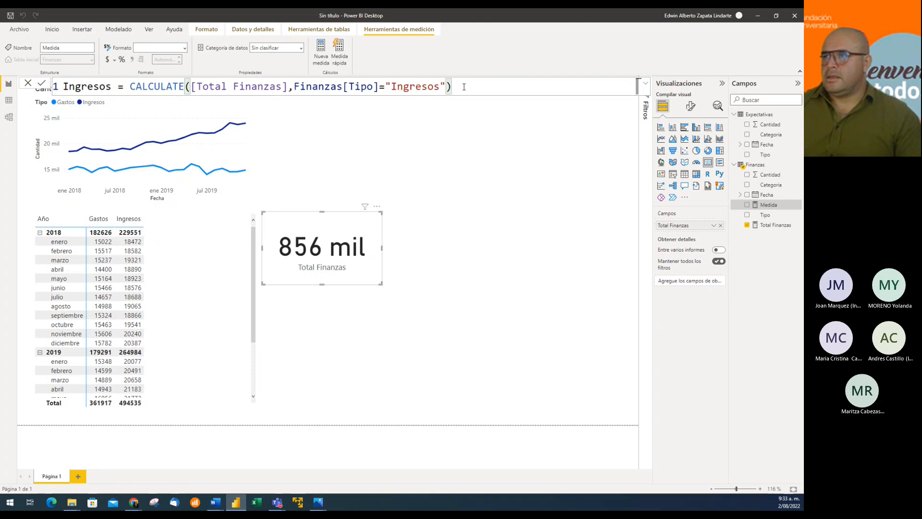
{"action": "key", "text": "Return"}
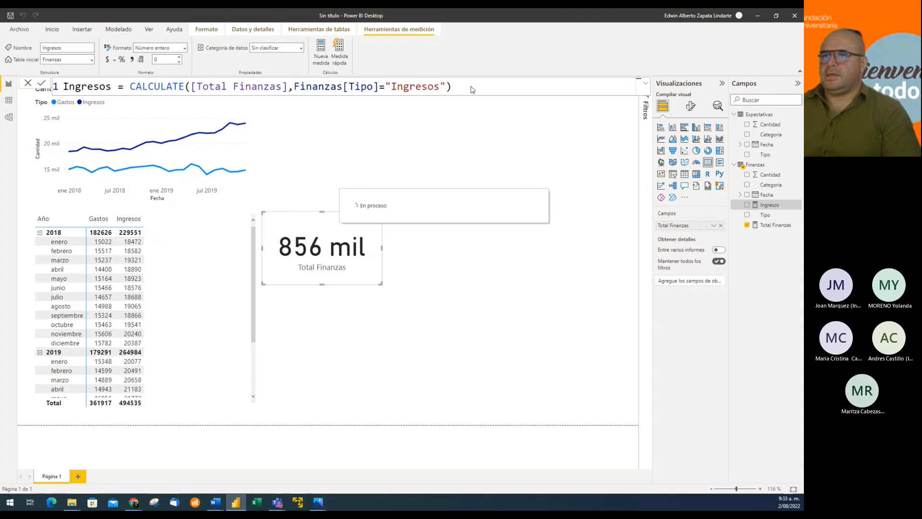
Step: Add a card showing the Ingresos measure to the right of the Total Finanzas card and shorten it to a similar height
{"action": "left_click", "coordinate": [486, 274]}
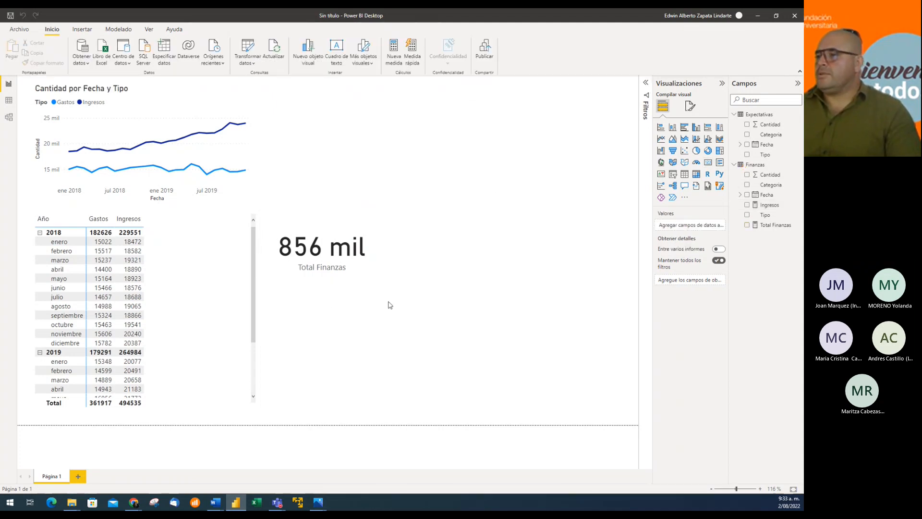
{"action": "left_click", "coordinate": [708, 162]}
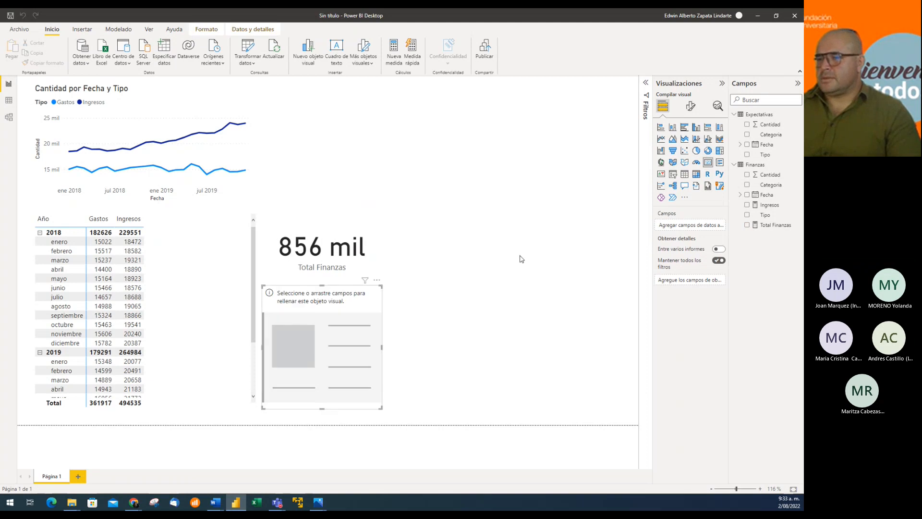
{"action": "left_click_drag", "start_coordinate": [348, 312], "coordinate": [487, 245]}
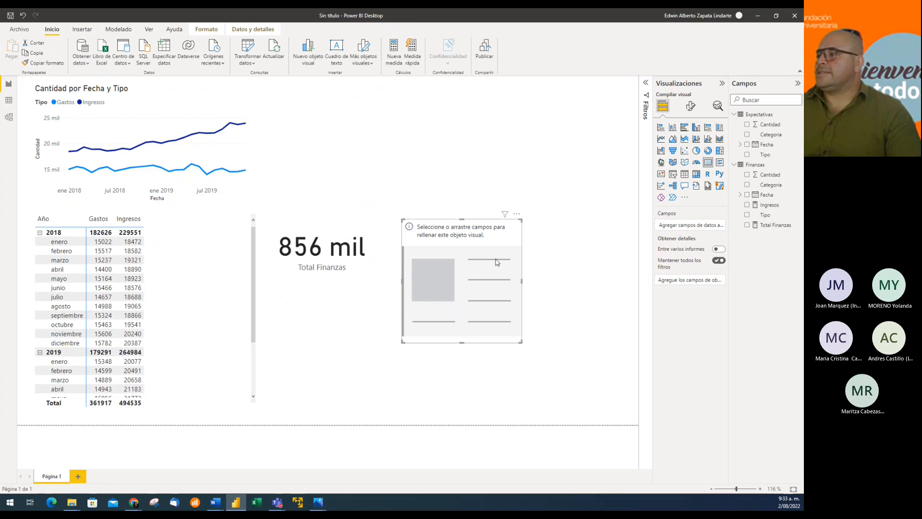
{"action": "left_click", "coordinate": [770, 206]}
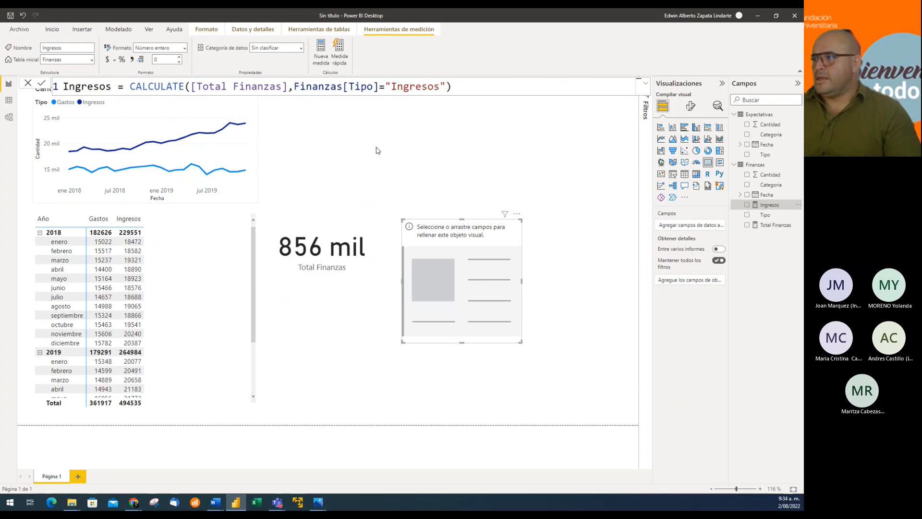
{"action": "left_click_drag", "start_coordinate": [776, 207], "coordinate": [691, 225]}
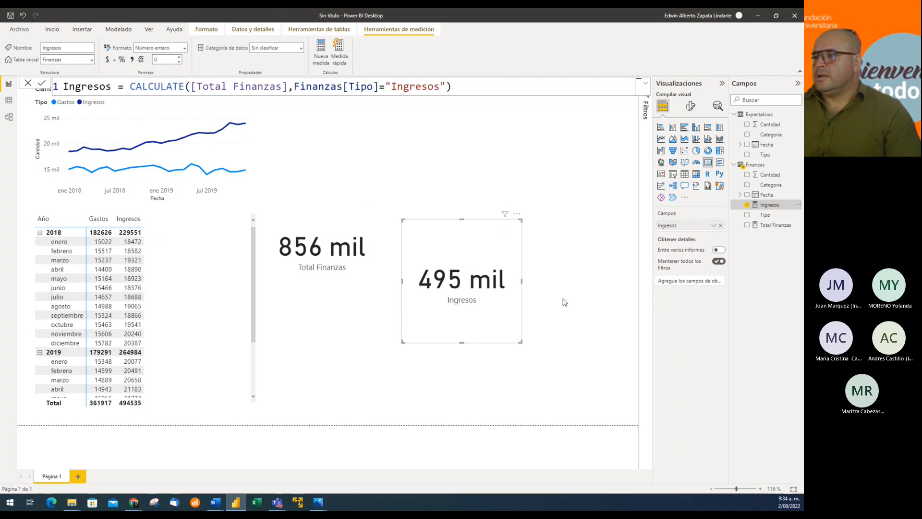
{"action": "left_click_drag", "start_coordinate": [460, 342], "coordinate": [476, 284]}
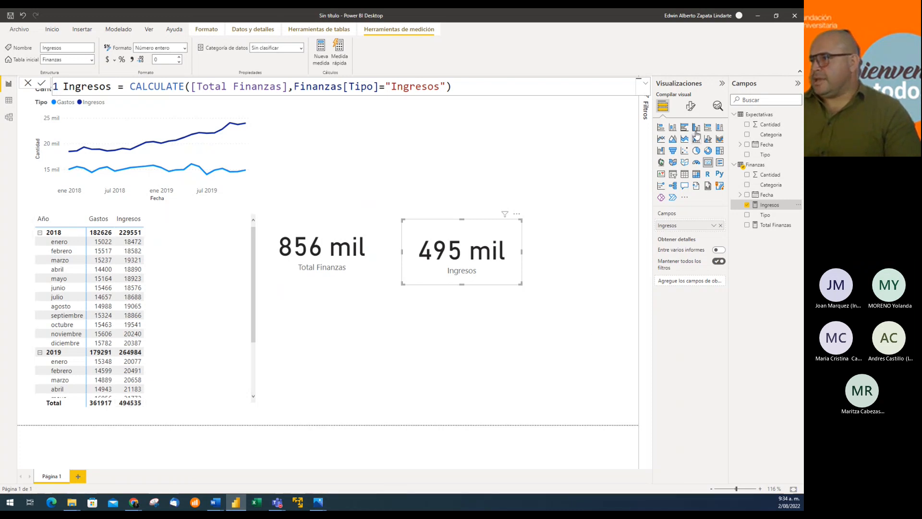
Step: Set the display units of the Ingresos card's value to Ninguno and deselect the card
{"action": "left_click", "coordinate": [691, 112]}
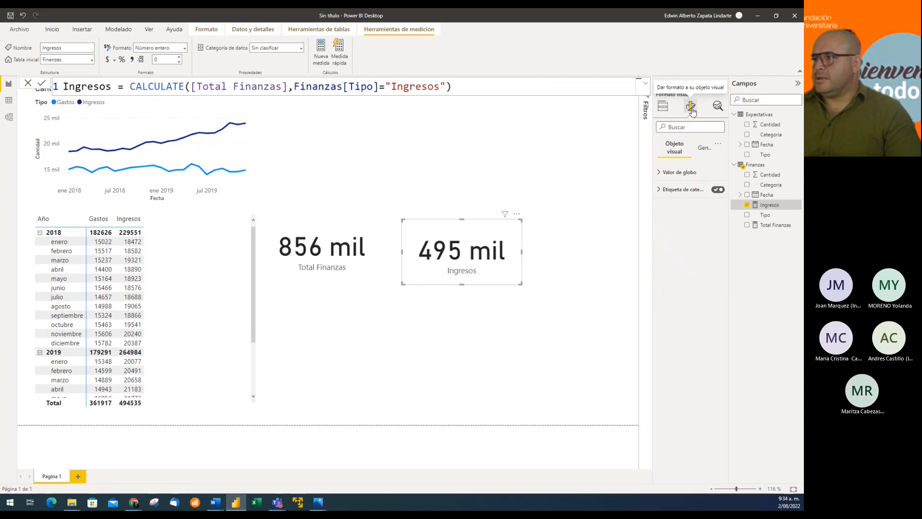
{"action": "left_click", "coordinate": [661, 174]}
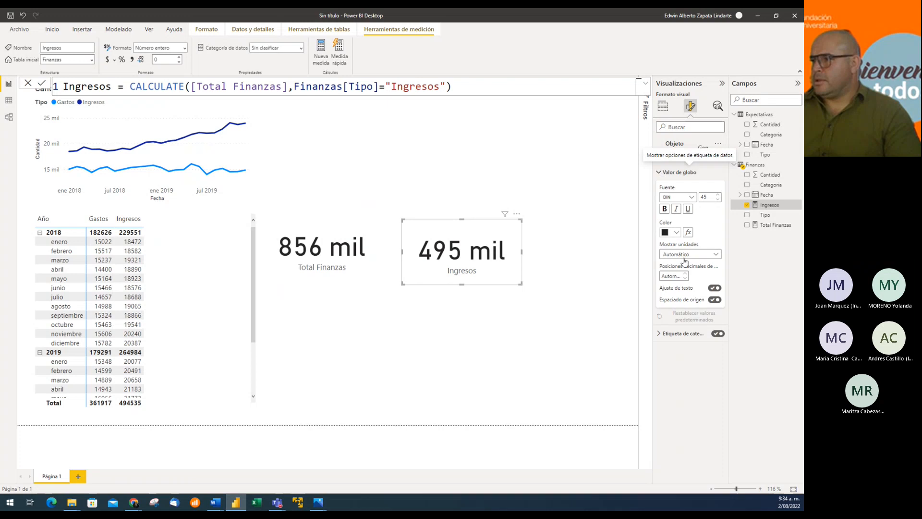
{"action": "left_click", "coordinate": [709, 256]}
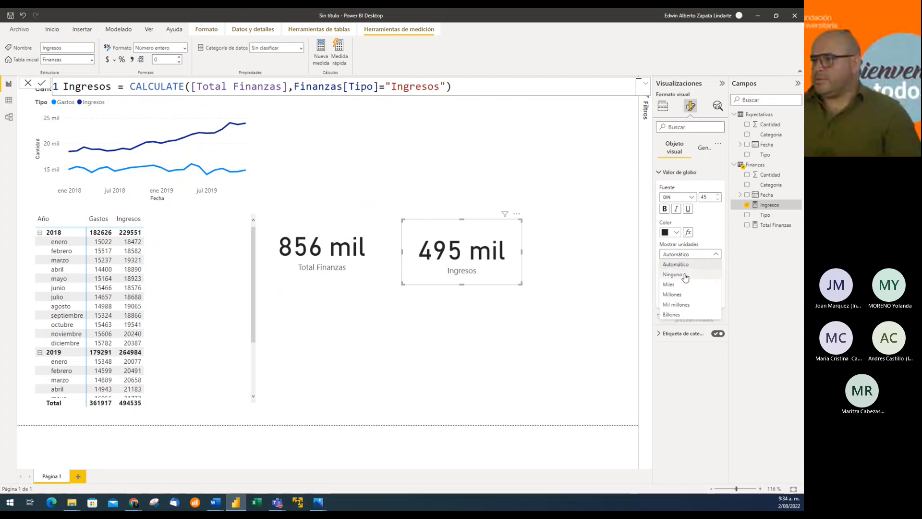
{"action": "left_click", "coordinate": [685, 278]}
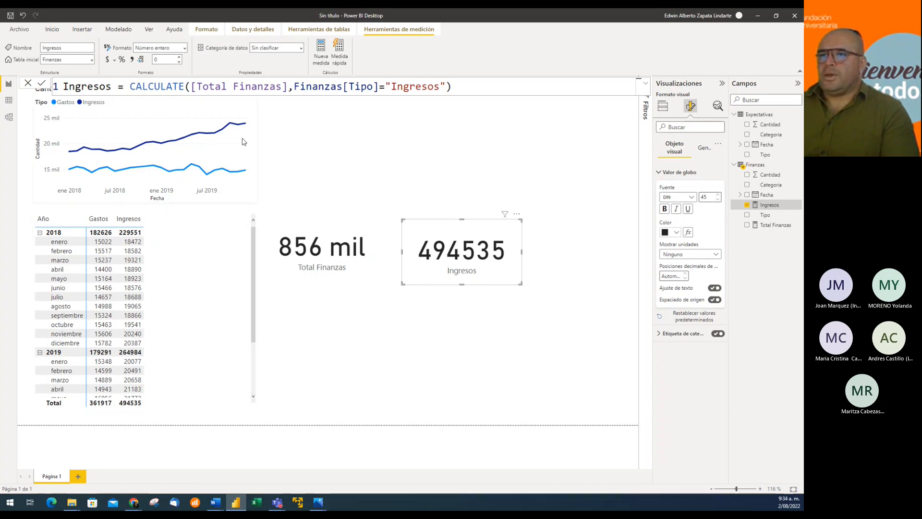
{"action": "left_click", "coordinate": [483, 326]}
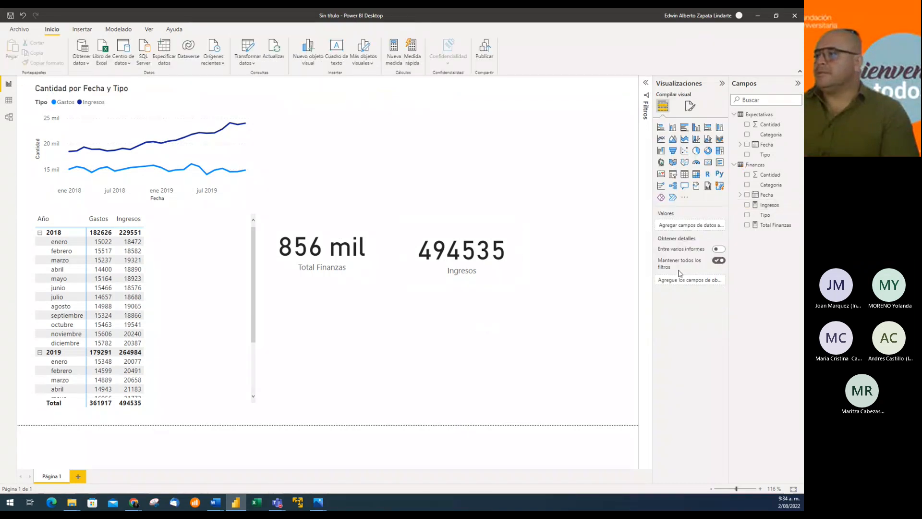
Step: Create a new measure in the Finanzas table and start its formula with the name Gastos followed by an equals sign
{"action": "left_click", "coordinate": [756, 165]}
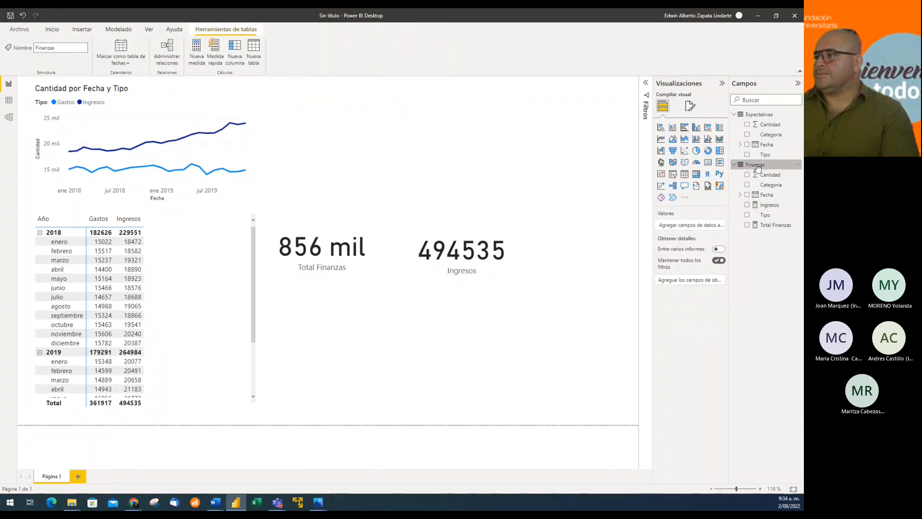
{"action": "right_click", "coordinate": [757, 167]}
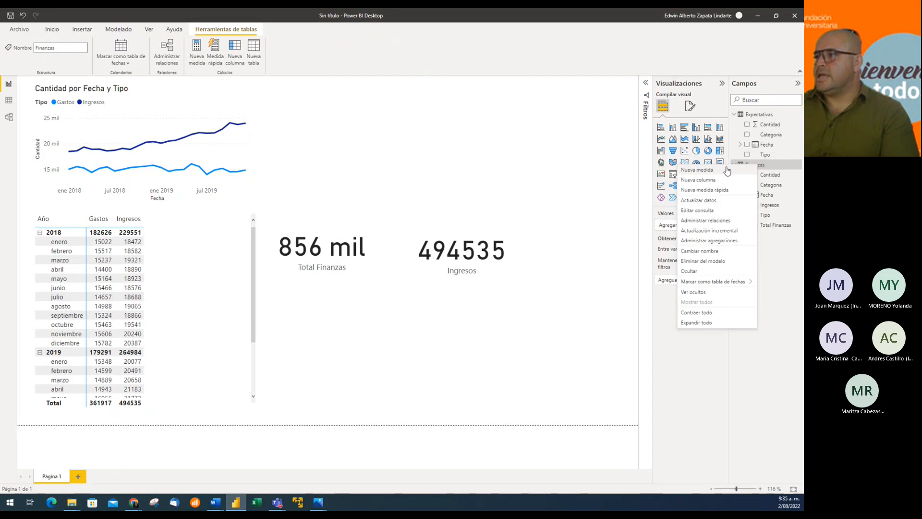
{"action": "key", "text": "Escape"}
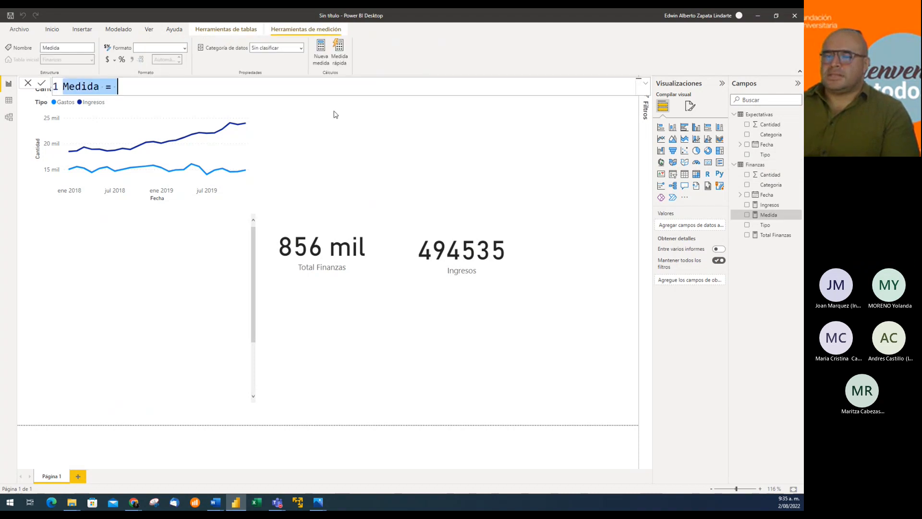
{"action": "key", "text": "BackSpace"}
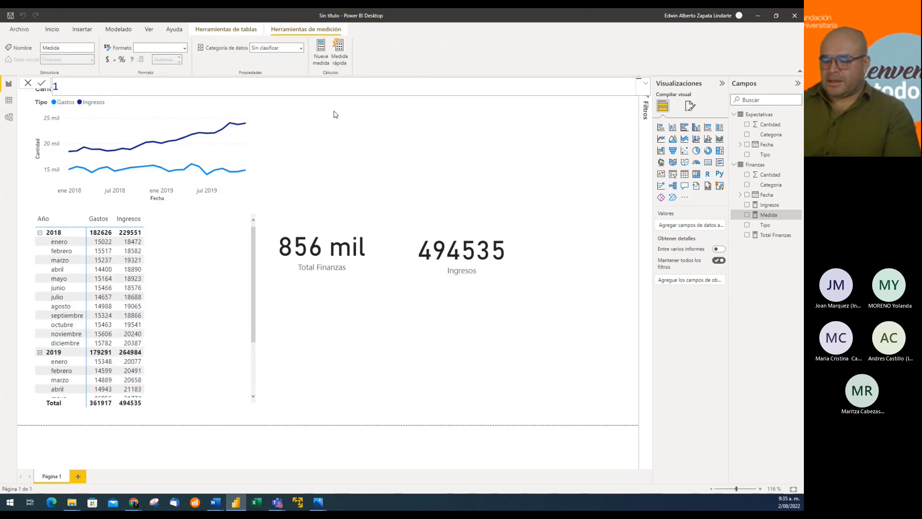
{"action": "type", "text": "Gasts"}
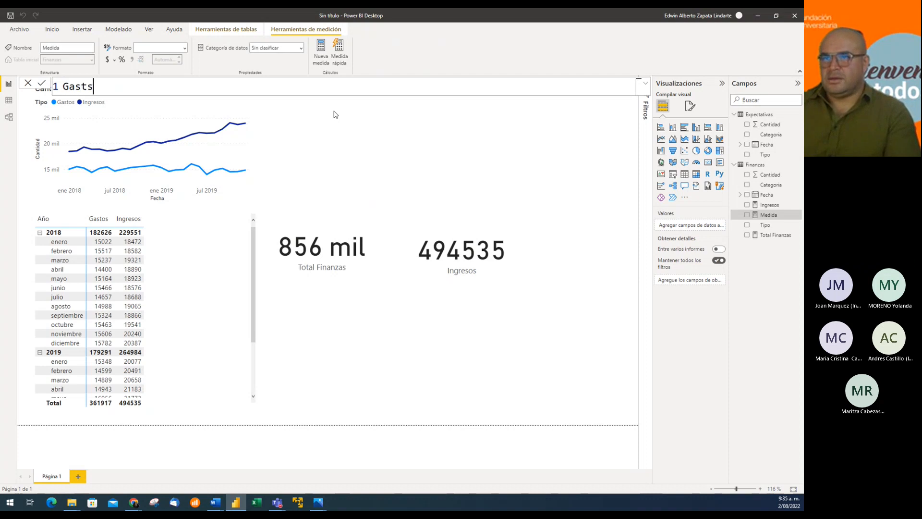
{"action": "key", "text": "BackSpace"}
{"action": "type", "text": "os"}
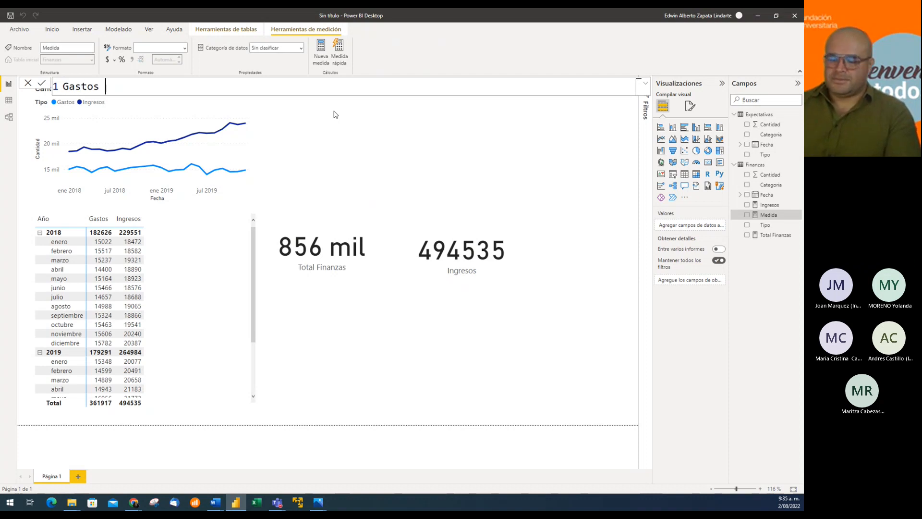
{"action": "type", "text": " ="}
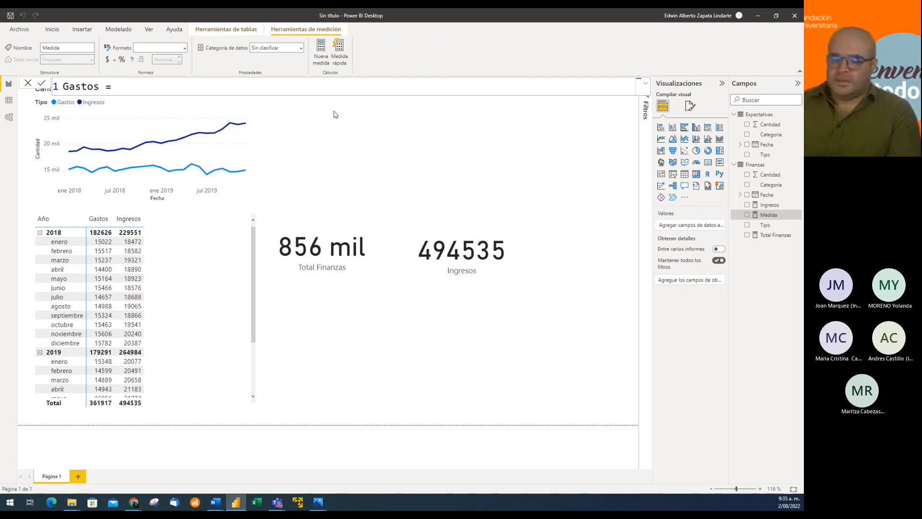
Step: Add the CALCULATE function to the Gastos formula with the [Total Finanzas] measure as its expression
{"action": "type", "text": " cal"}
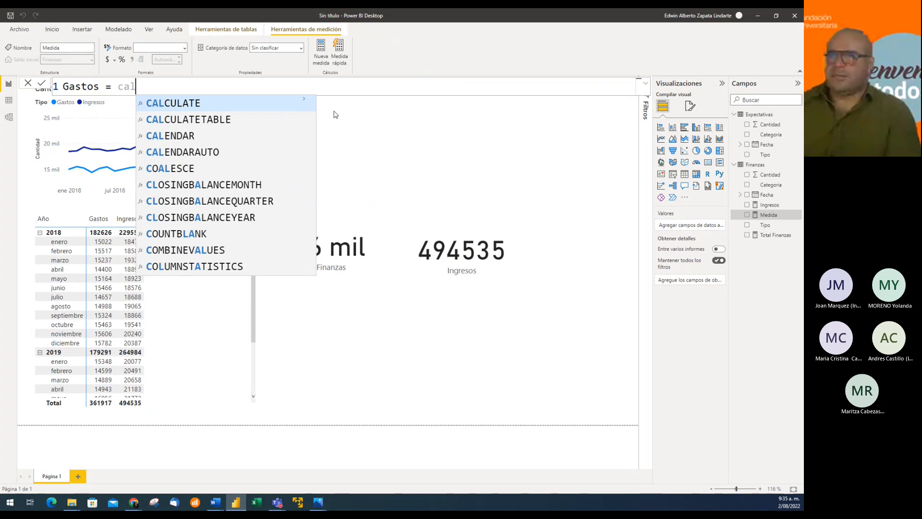
{"action": "type", "text": "culate"}
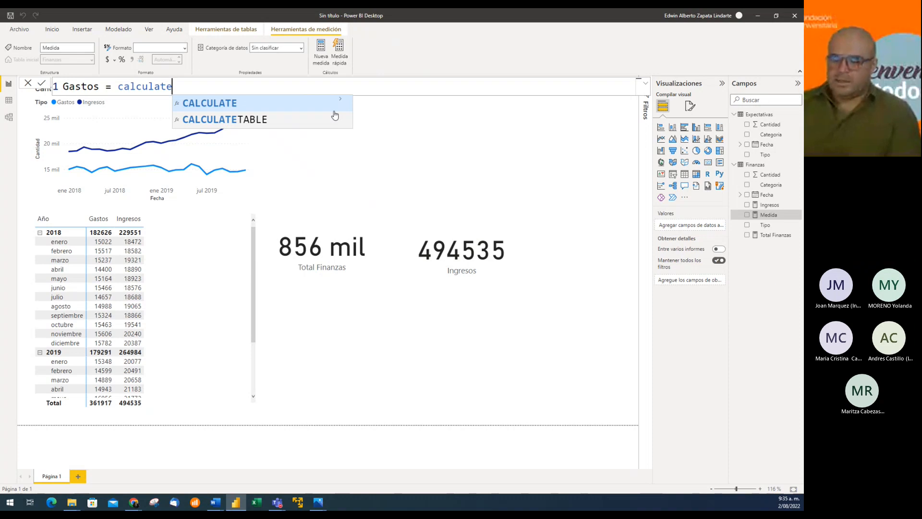
{"action": "type", "text": " ("}
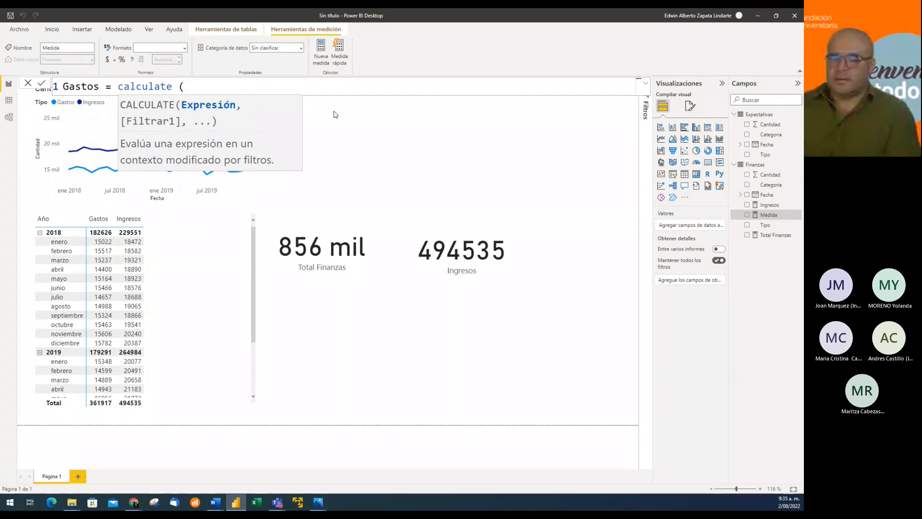
{"action": "type", "text": "total"}
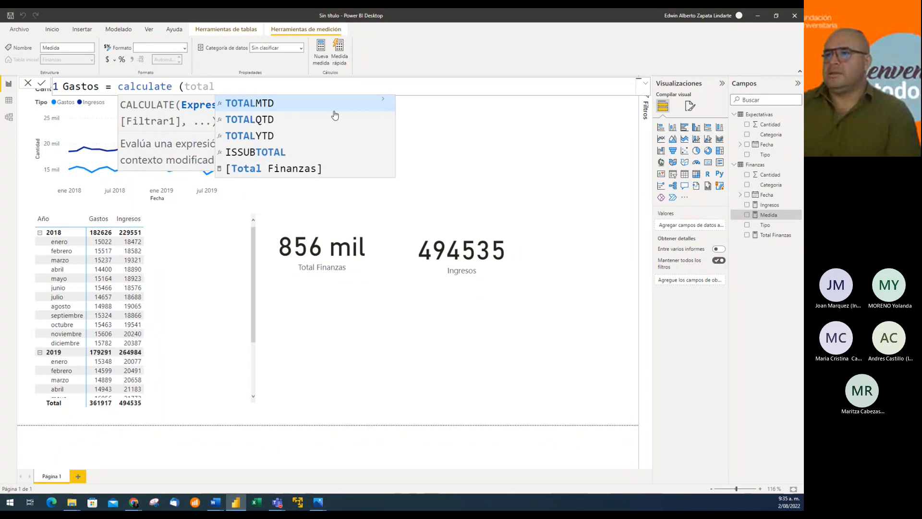
{"action": "key", "text": "Down"}
{"action": "key", "text": "Down"}
{"action": "key", "text": "Down"}
{"action": "key", "text": "Down"}
{"action": "key", "text": "Tab"}
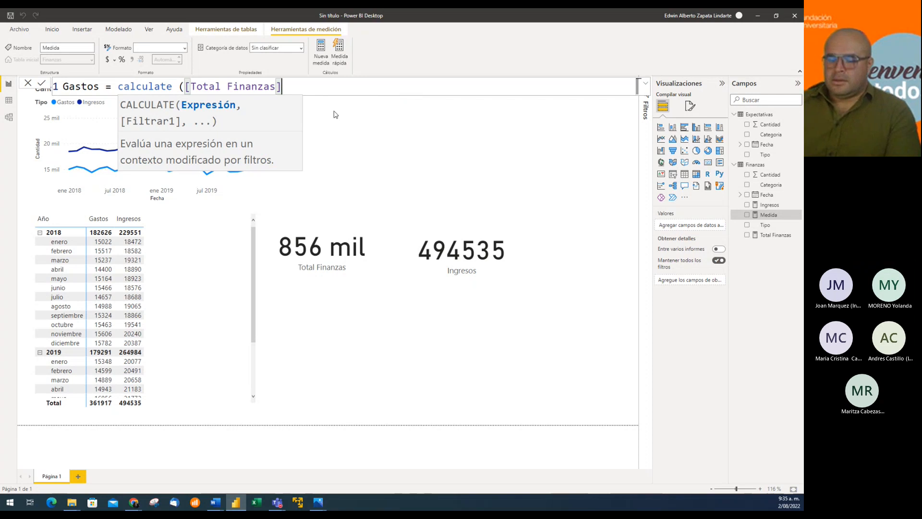
Step: Add the filter Finanzas[Tipo]="Gastos" to the Gastos formula, close the parenthesis and commit the measure
{"action": "type", "text": ","}
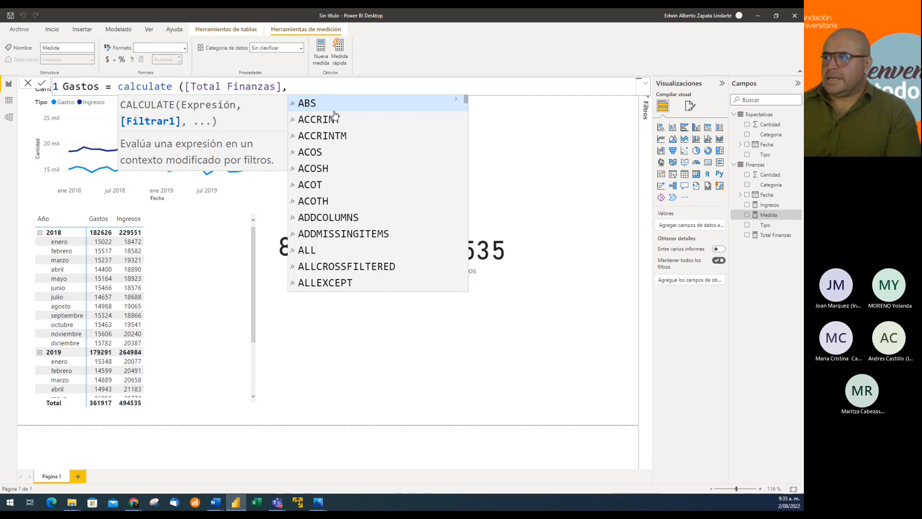
{"action": "type", "text": "tipo"}
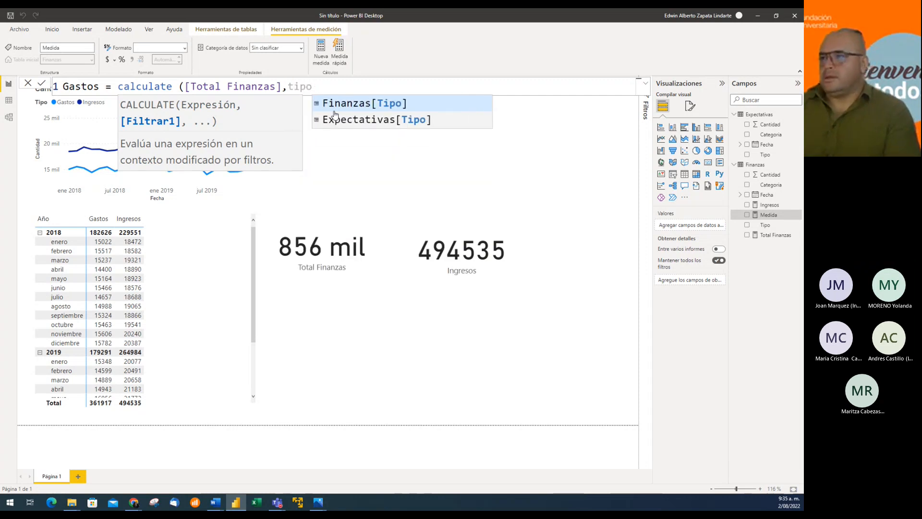
{"action": "key", "text": "Tab"}
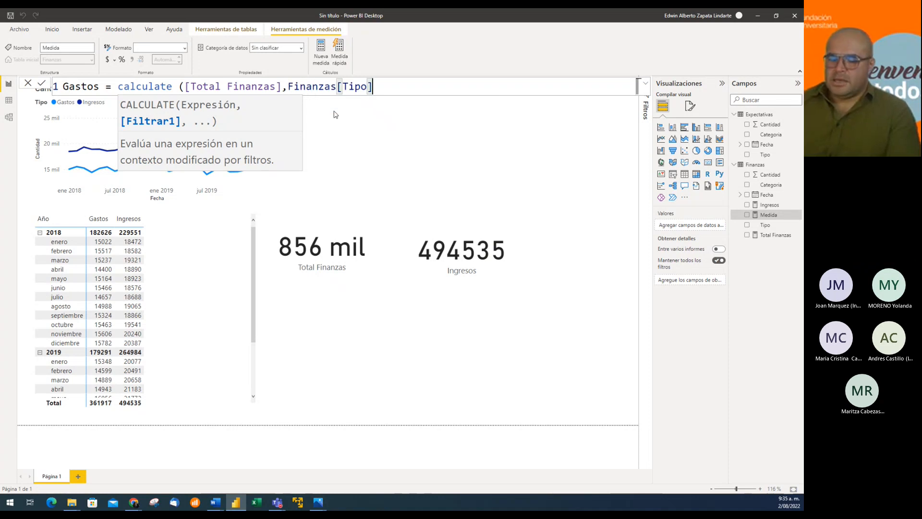
{"action": "type", "text": "="}
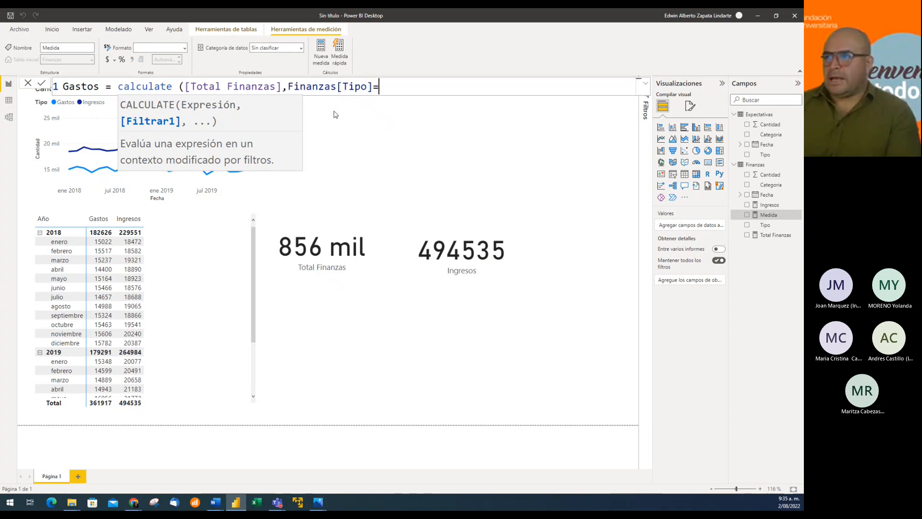
{"action": "type", "text": "\"\""}
{"action": "type", "text": "Gastos"}
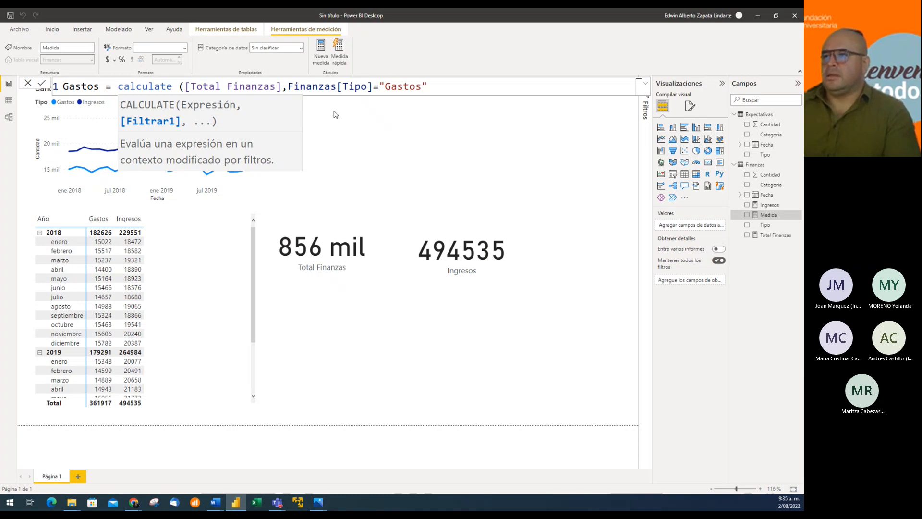
{"action": "key", "text": "Right"}
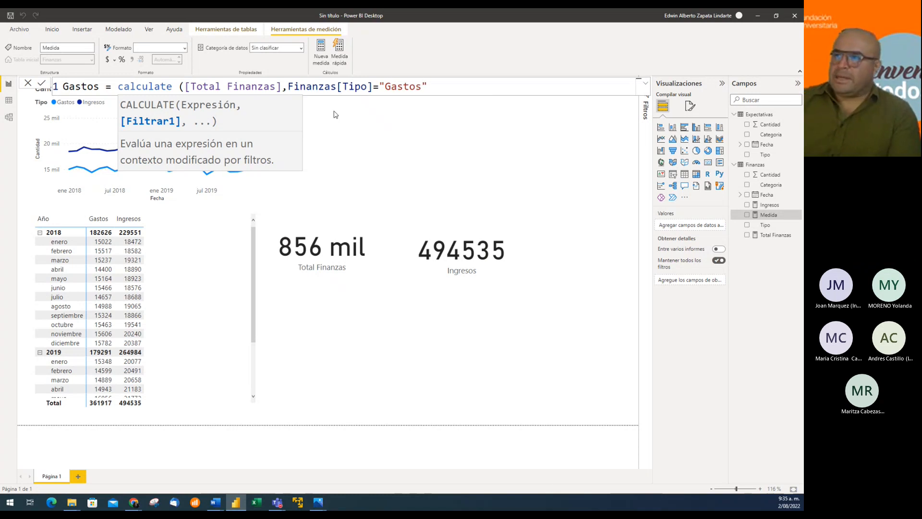
{"action": "type", "text": ")"}
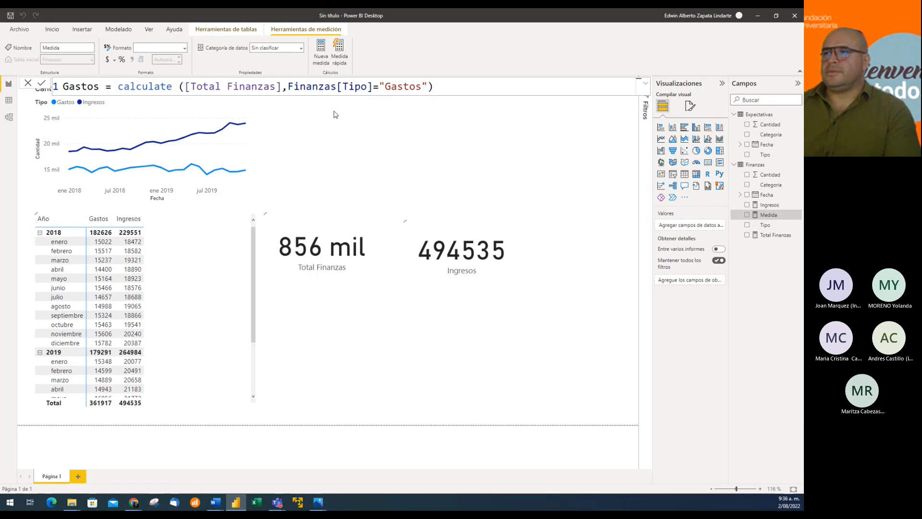
{"action": "key", "text": "Return"}
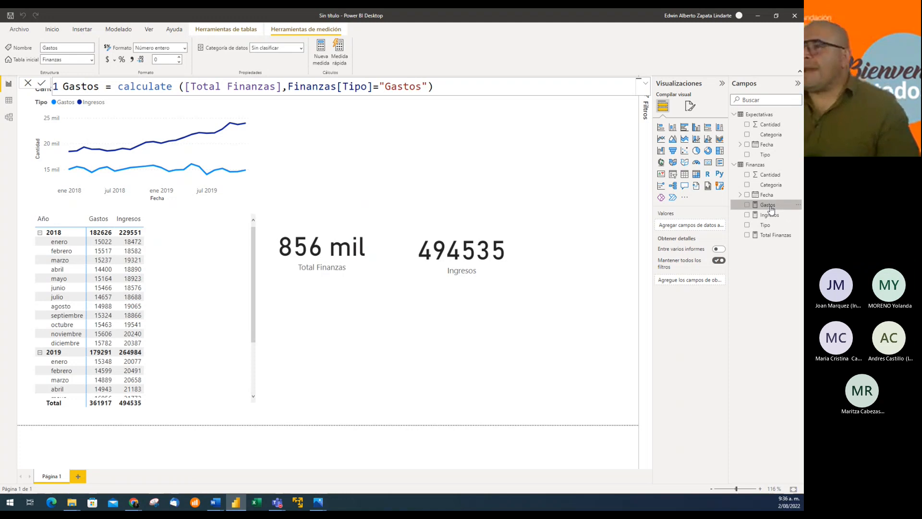
Step: Duplicate the Ingresos card, place the copy below the original and replace its field with the Gastos measure
{"action": "left_click", "coordinate": [459, 234]}
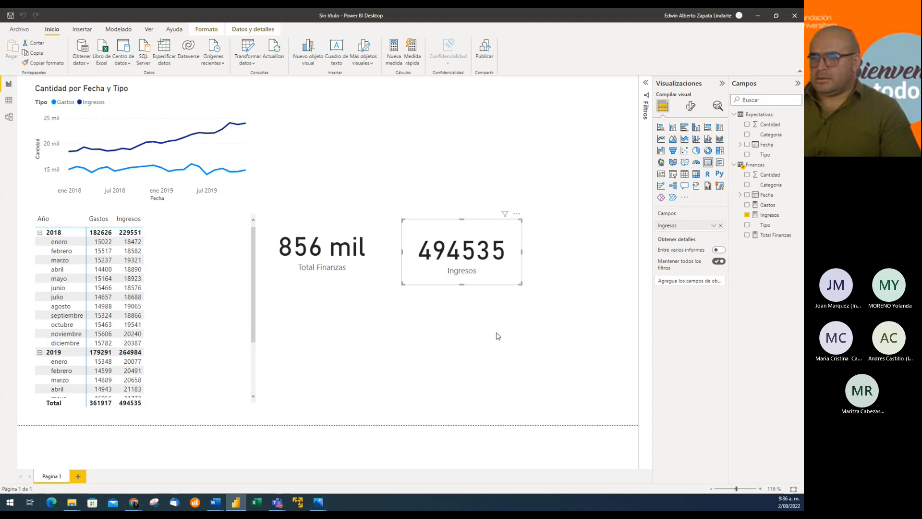
{"action": "left_click", "coordinate": [455, 346]}
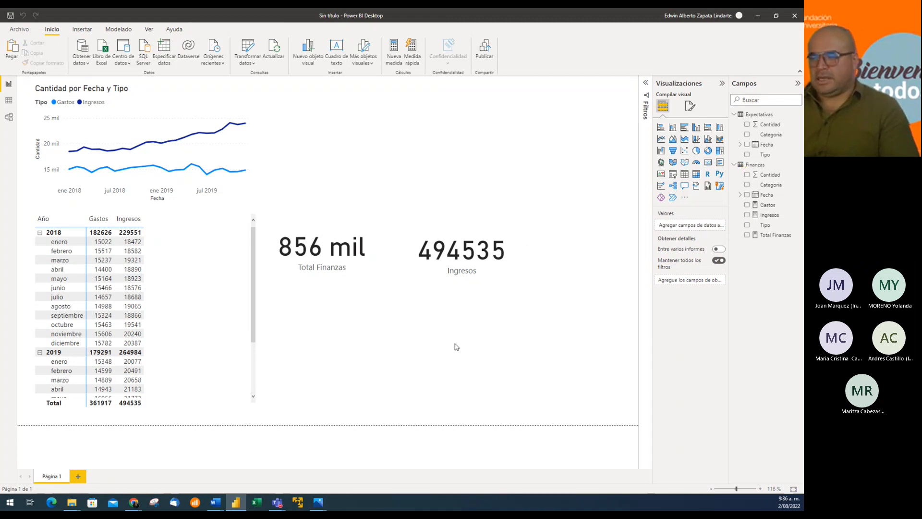
{"action": "key", "text": "ctrl+v"}
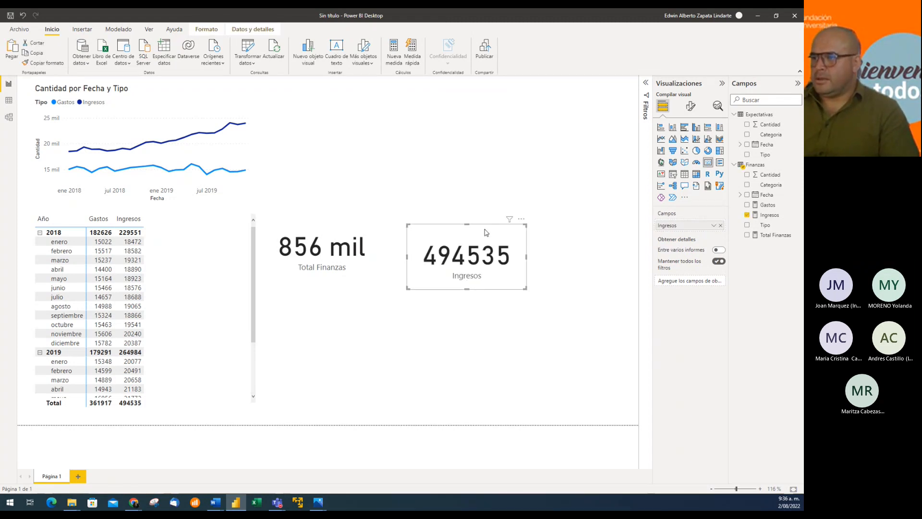
{"action": "left_click_drag", "start_coordinate": [486, 233], "coordinate": [486, 307]}
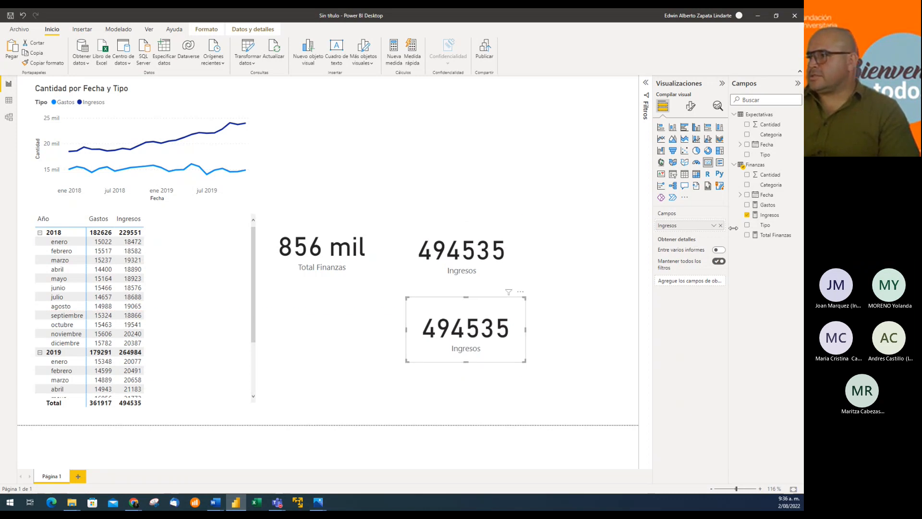
{"action": "left_click_drag", "start_coordinate": [767, 204], "coordinate": [710, 227]}
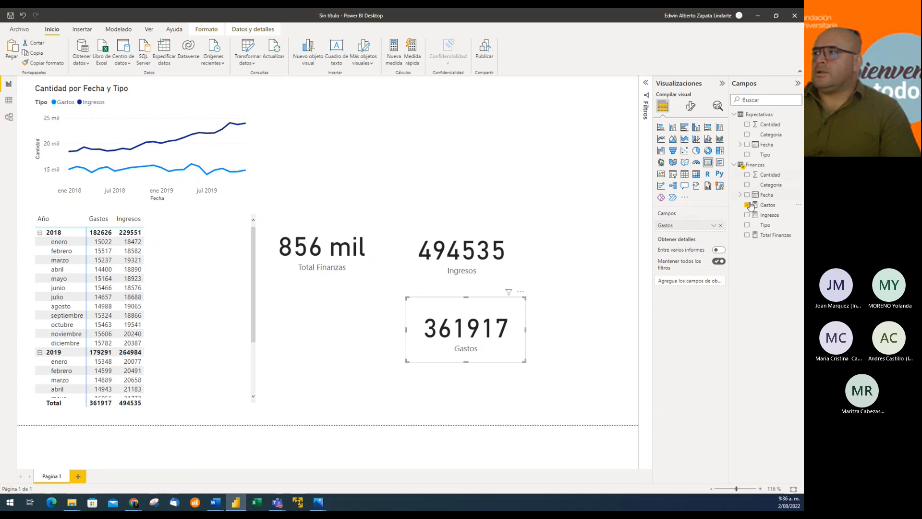
Step: Display the formula of the Gastos measure and review its CALCULATE expression and filter
{"action": "left_click", "coordinate": [773, 206]}
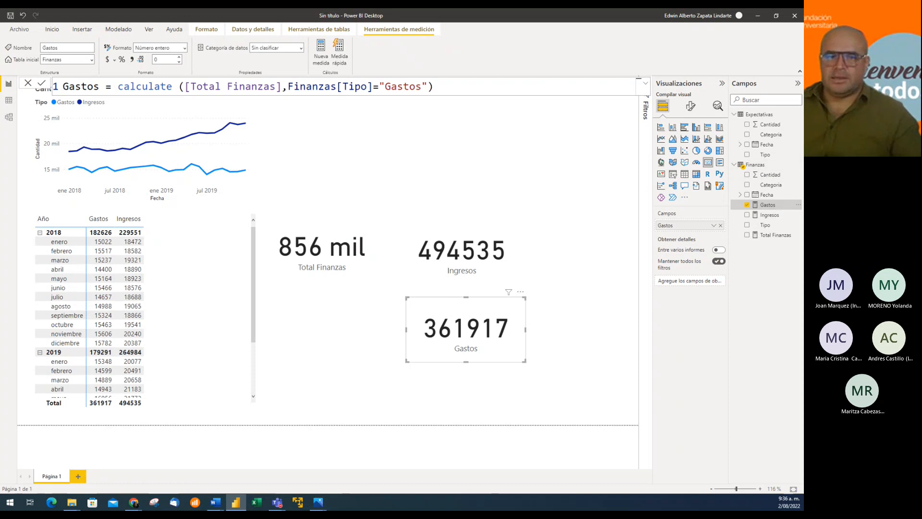
{"action": "key", "text": "alt+Tab"}
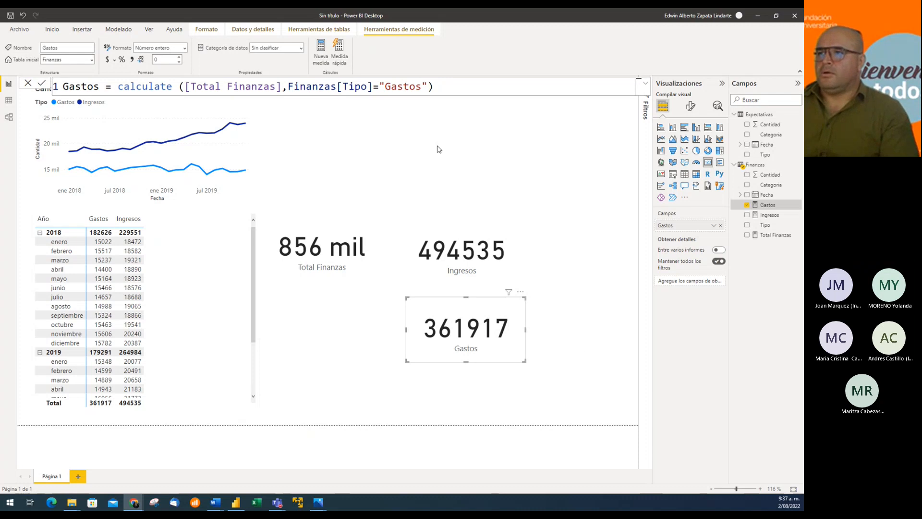
{"action": "left_click", "coordinate": [464, 87]}
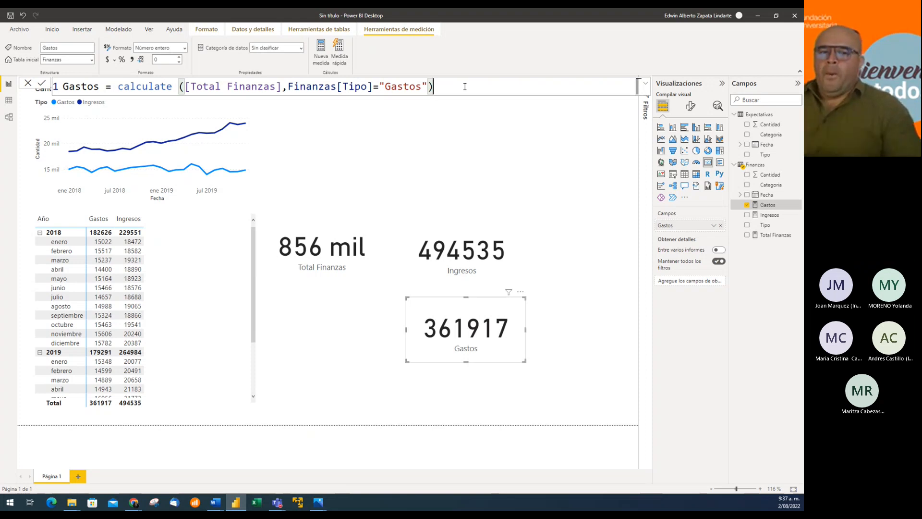
Step: Delete the Total Finanzas card, move the Ingresos card into its place and align the Gastos card directly beneath it
{"action": "left_click", "coordinate": [321, 251]}
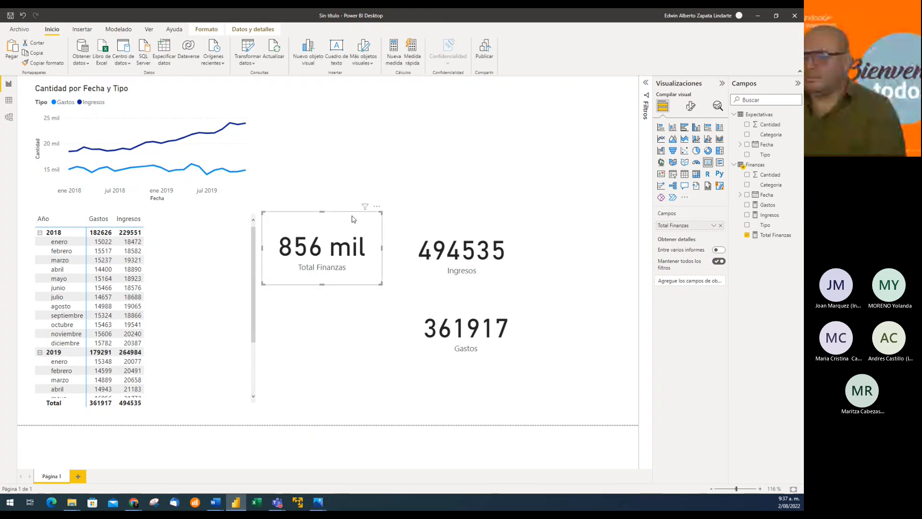
{"action": "key", "text": "Delete"}
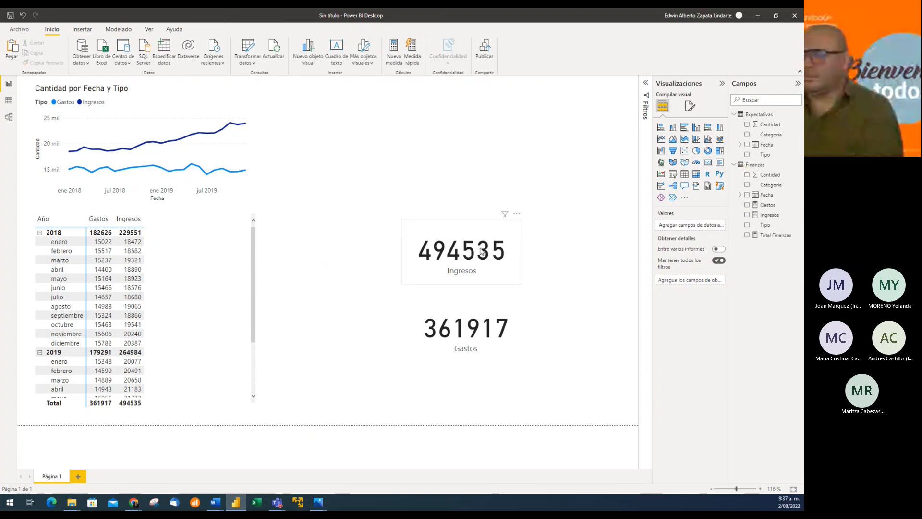
{"action": "left_click_drag", "start_coordinate": [447, 247], "coordinate": [313, 240]}
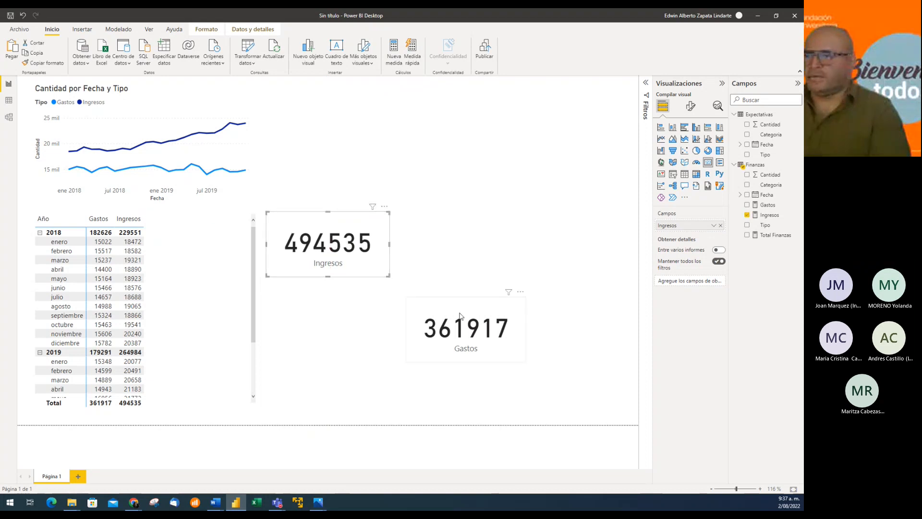
{"action": "left_click_drag", "start_coordinate": [410, 311], "coordinate": [272, 302]}
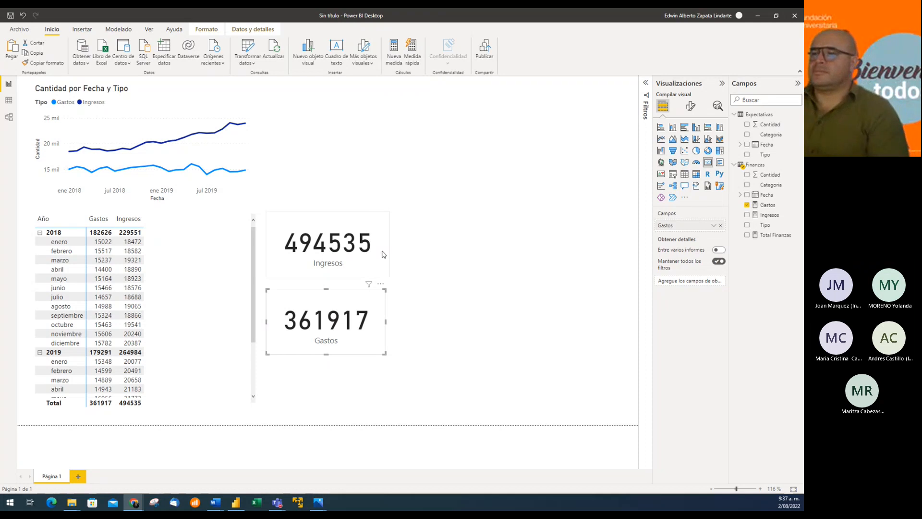
Step: Format the Ingresos measure as currency (Moneda) with the dollar sign
{"action": "left_click", "coordinate": [350, 255]}
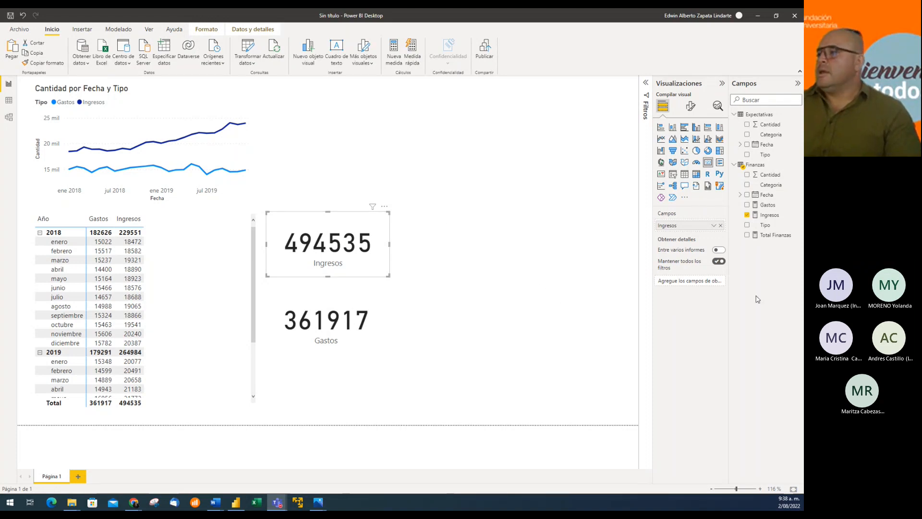
{"action": "left_click", "coordinate": [769, 215]}
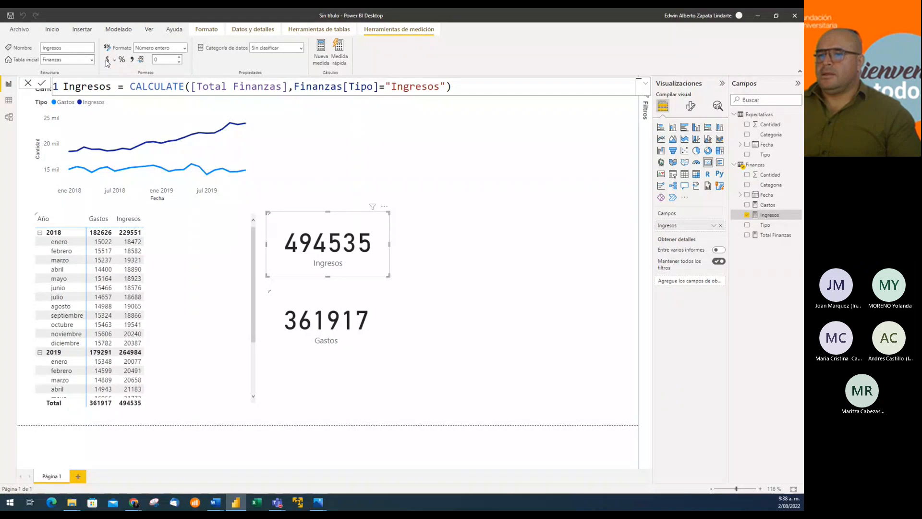
{"action": "left_click", "coordinate": [107, 60]}
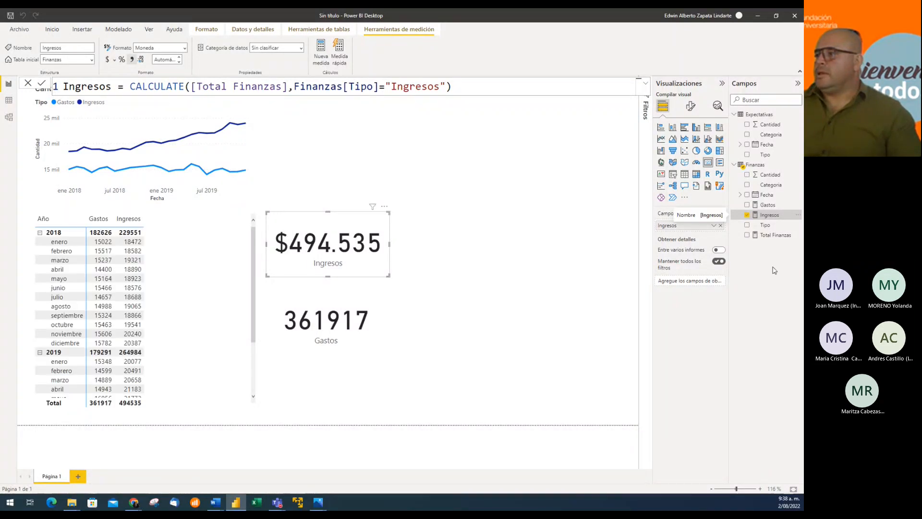
Step: Format the Gastos measure and the Cantidad column of the Finanzas table as currency (Moneda)
{"action": "left_click", "coordinate": [775, 207]}
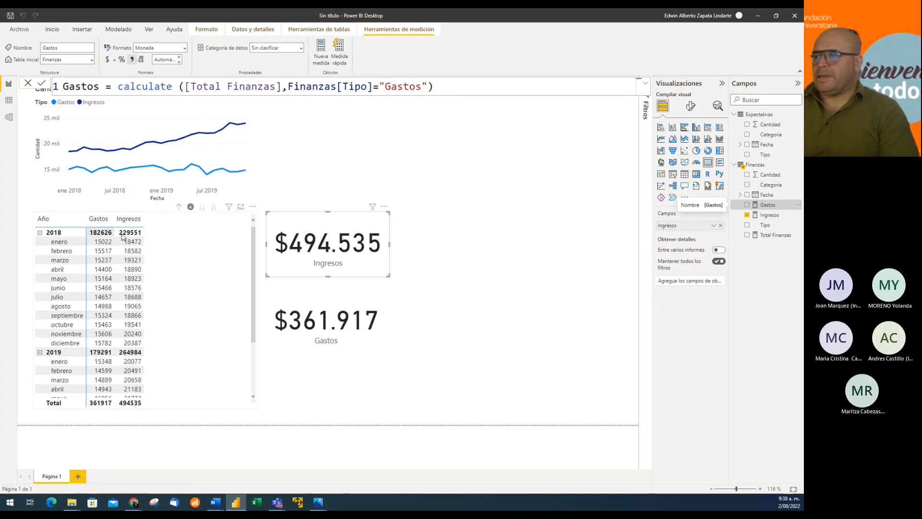
{"action": "left_click", "coordinate": [769, 175]}
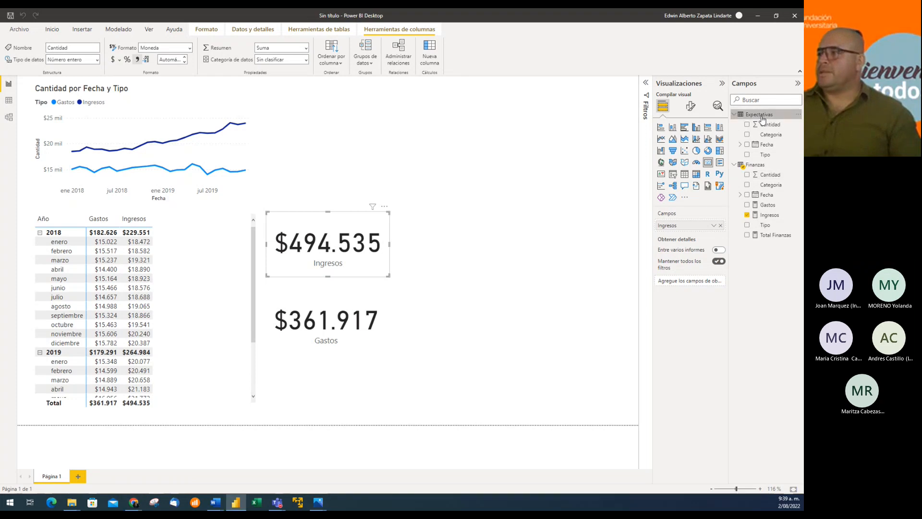
Step: Add a new measure to the Expectativas table and name it Total Expectativas
{"action": "left_click", "coordinate": [763, 118]}
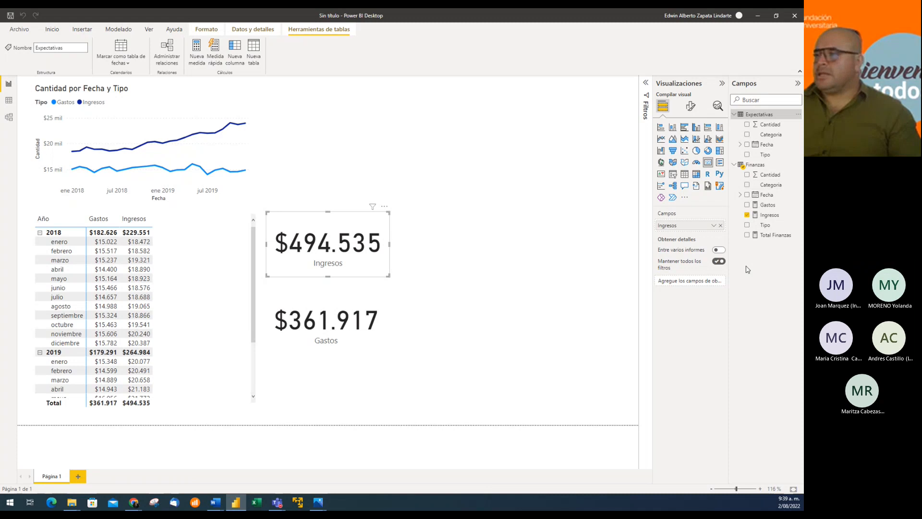
{"action": "right_click", "coordinate": [764, 118]}
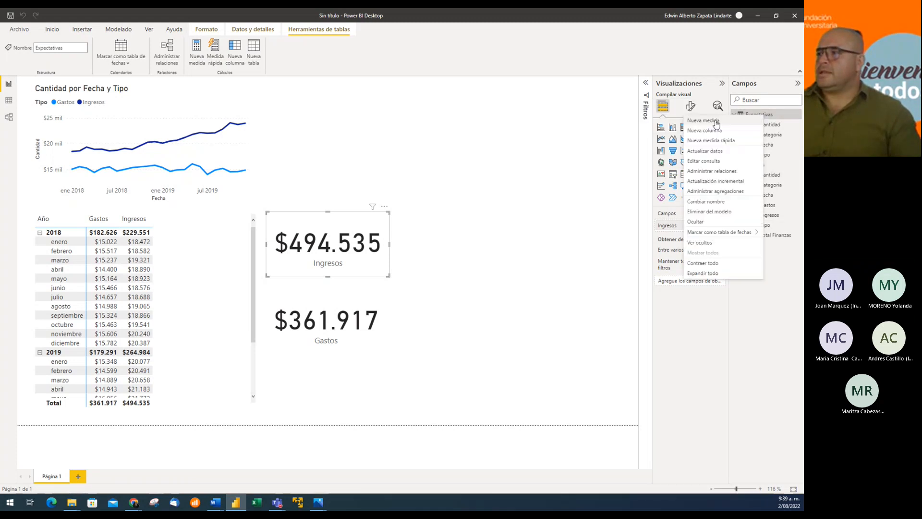
{"action": "left_click", "coordinate": [704, 121]}
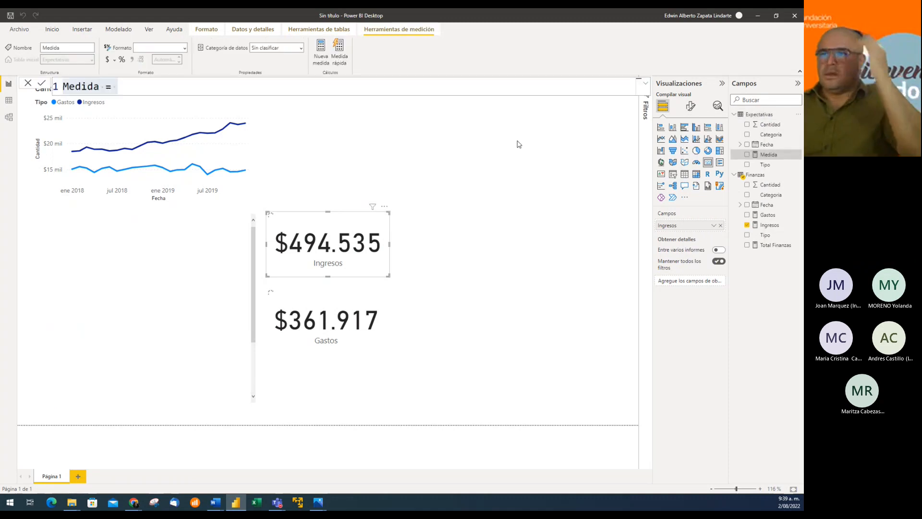
{"action": "key", "text": "BackSpace"}
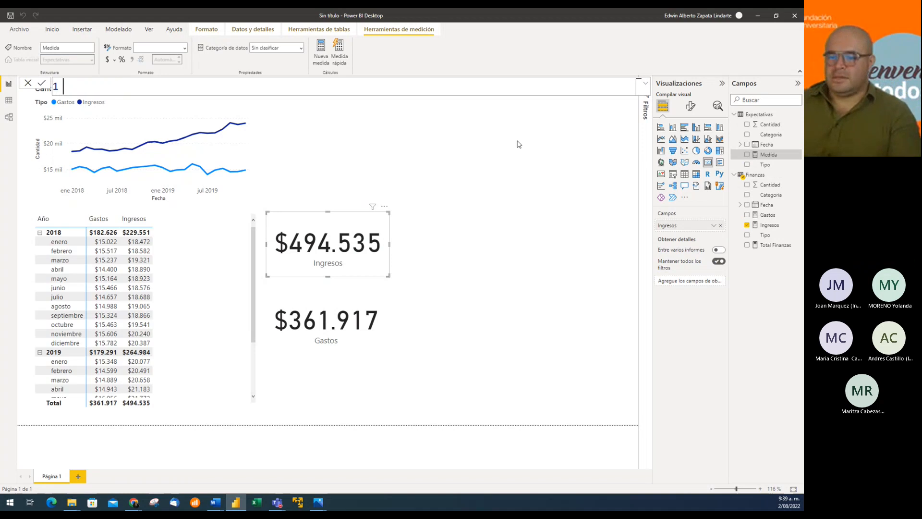
{"action": "type", "text": "Total E"}
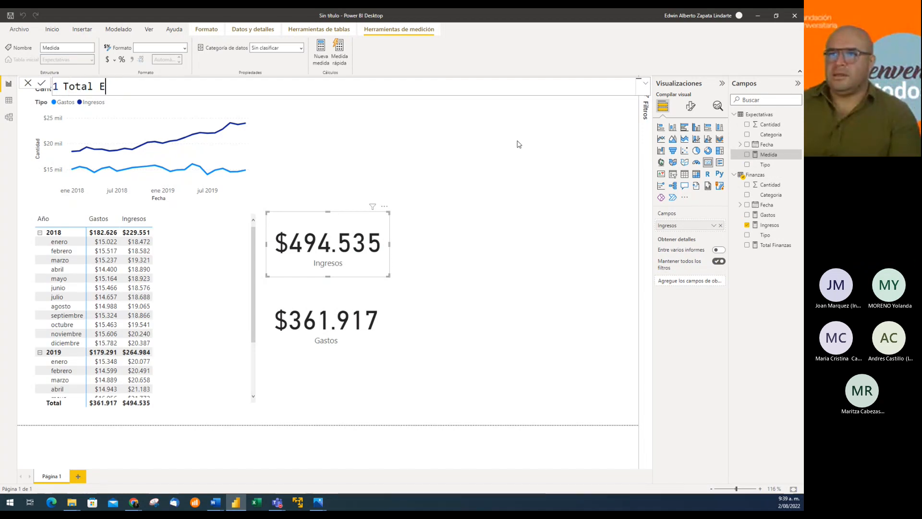
{"action": "type", "text": "xpec"}
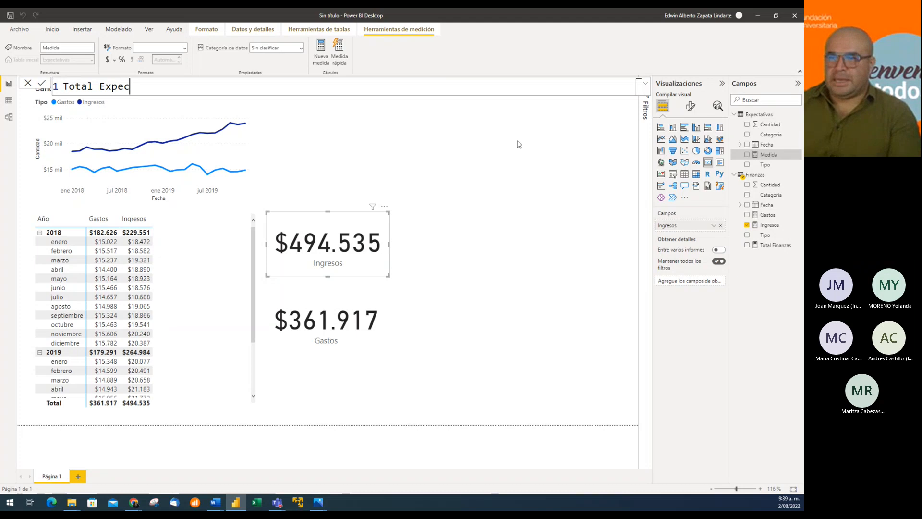
{"action": "type", "text": "t"}
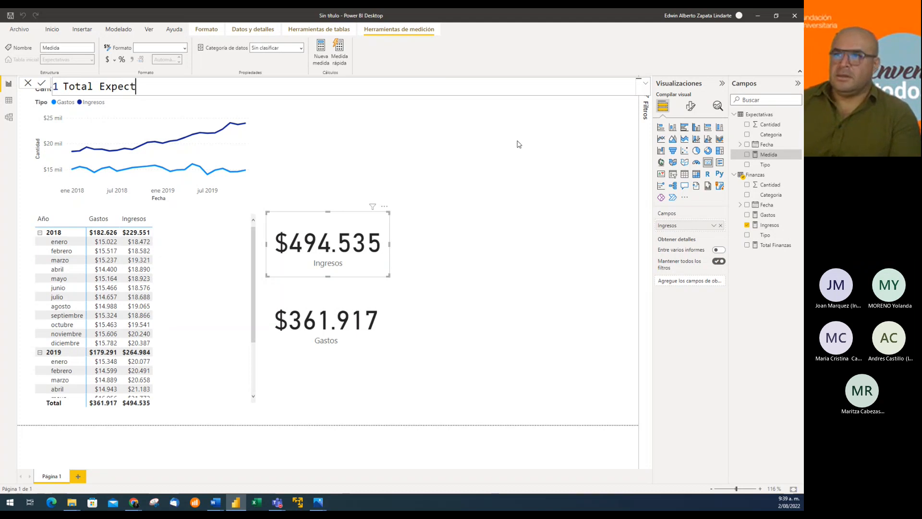
{"action": "key", "text": "BackSpace"}
{"action": "type", "text": "tativa"}
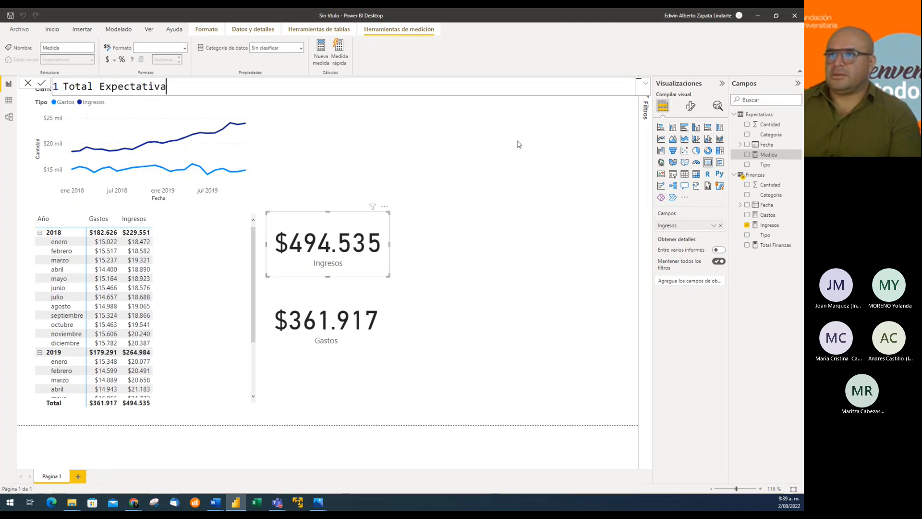
{"action": "type", "text": "s="}
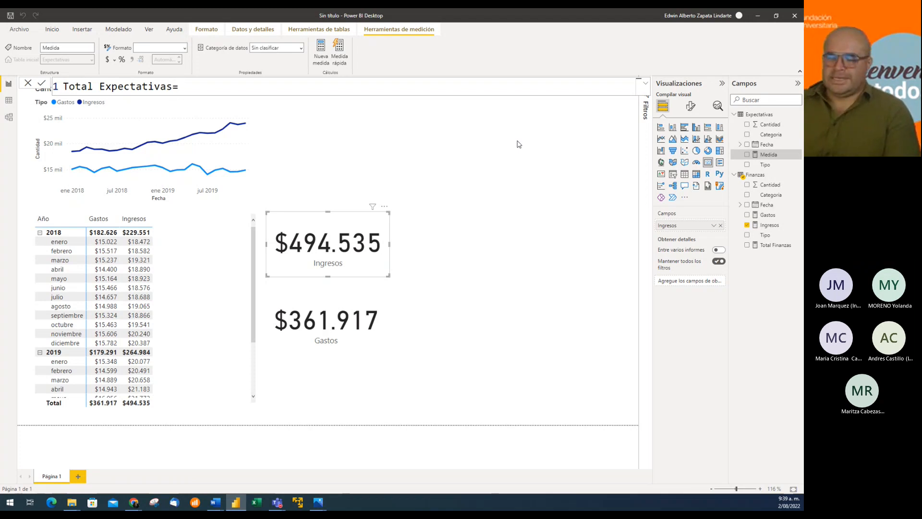
Step: Define the Total Expectativas measure as sum(Expectativas[Cantidad]) and commit the formula
{"action": "type", "text": "sum"}
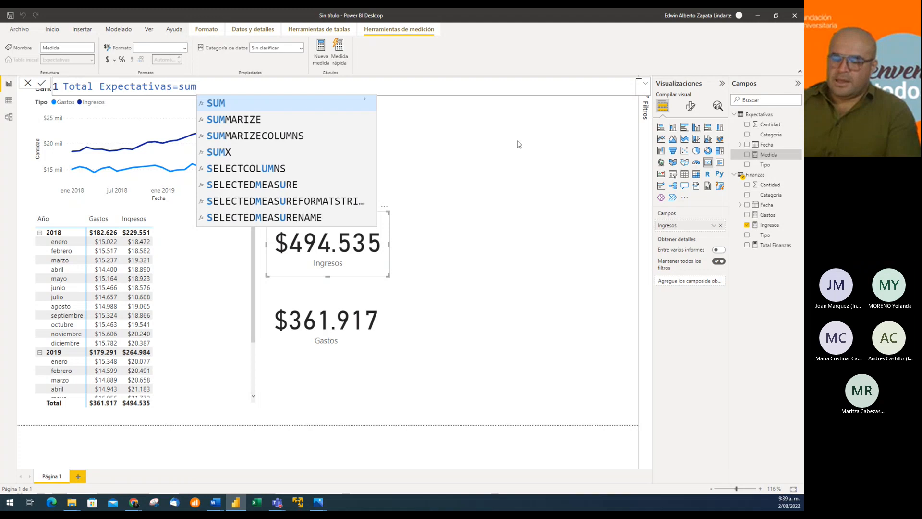
{"action": "type", "text": "("}
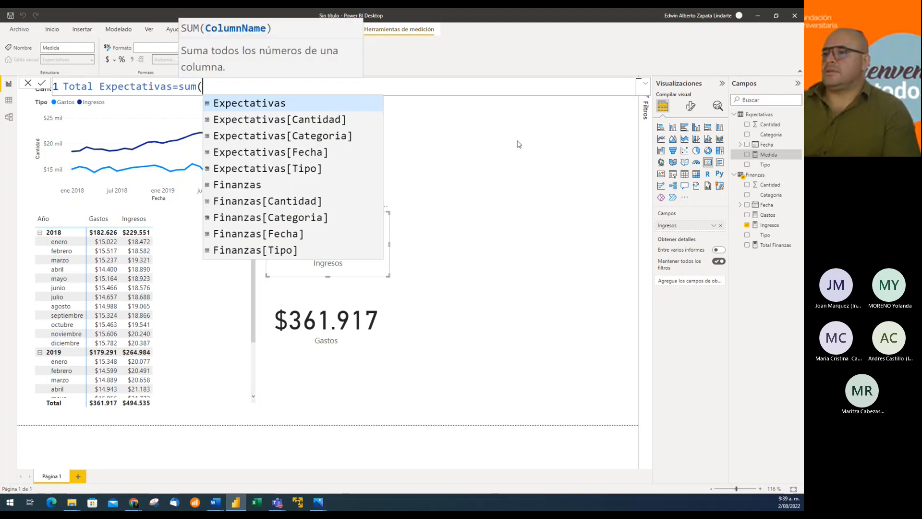
{"action": "key", "text": "Down"}
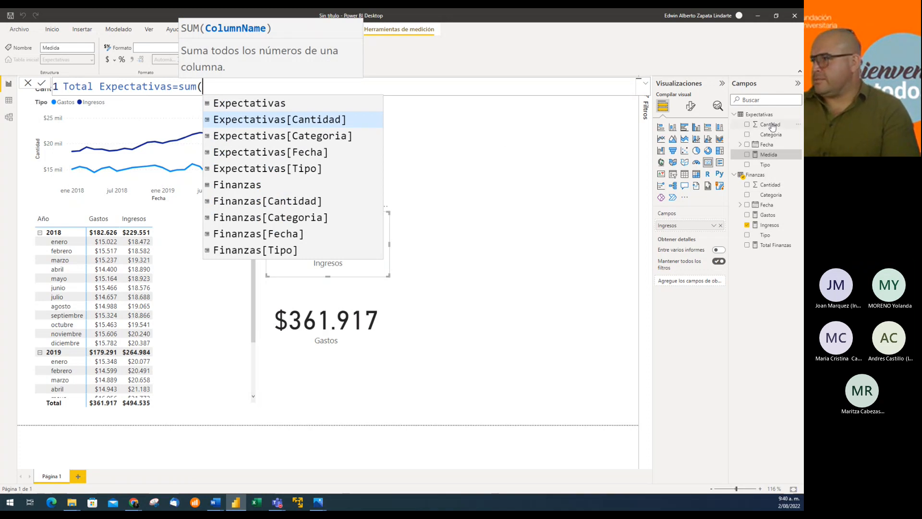
{"action": "left_click", "coordinate": [297, 120]}
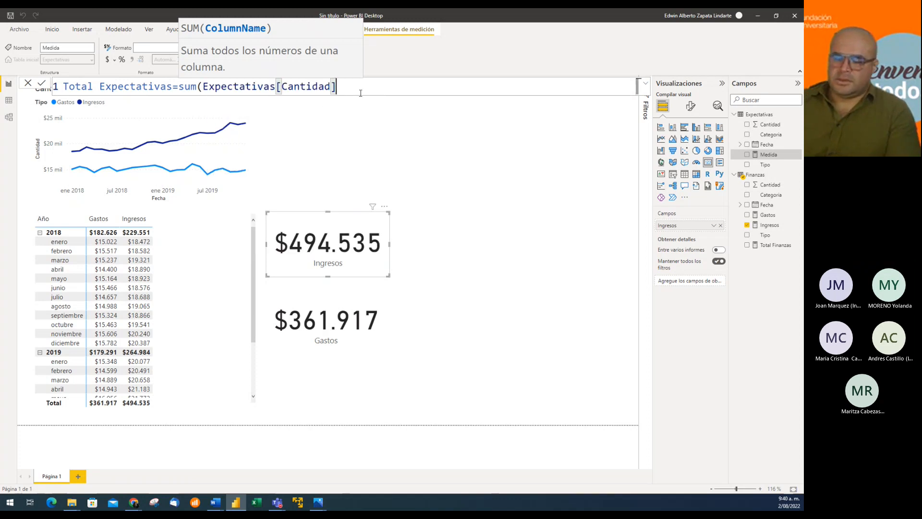
{"action": "type", "text": ")"}
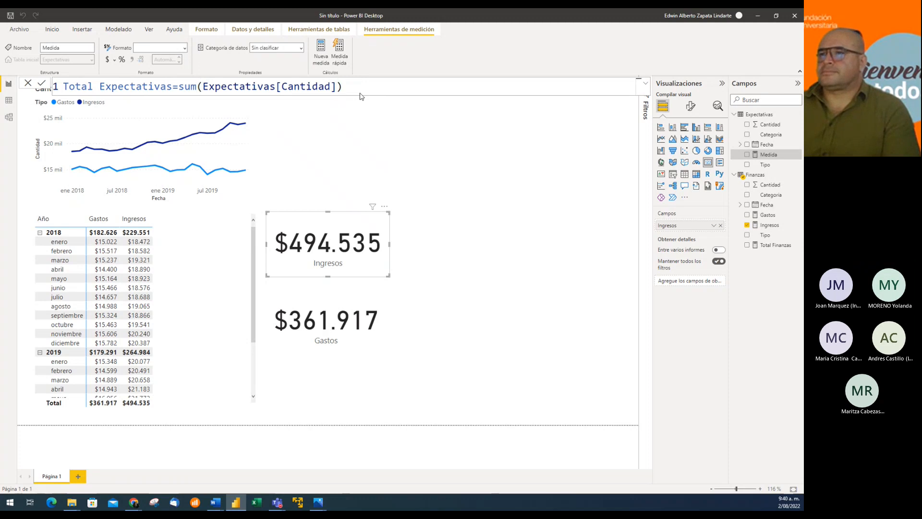
{"action": "key", "text": "Return"}
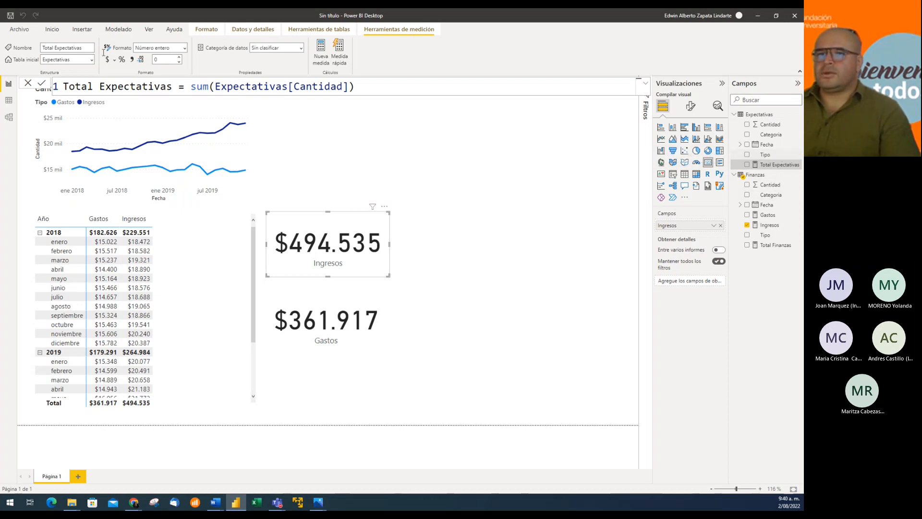
Step: Examine the Expectativas table data and the distinct values of its Tipo column, then return to the report
{"action": "left_click", "coordinate": [10, 100]}
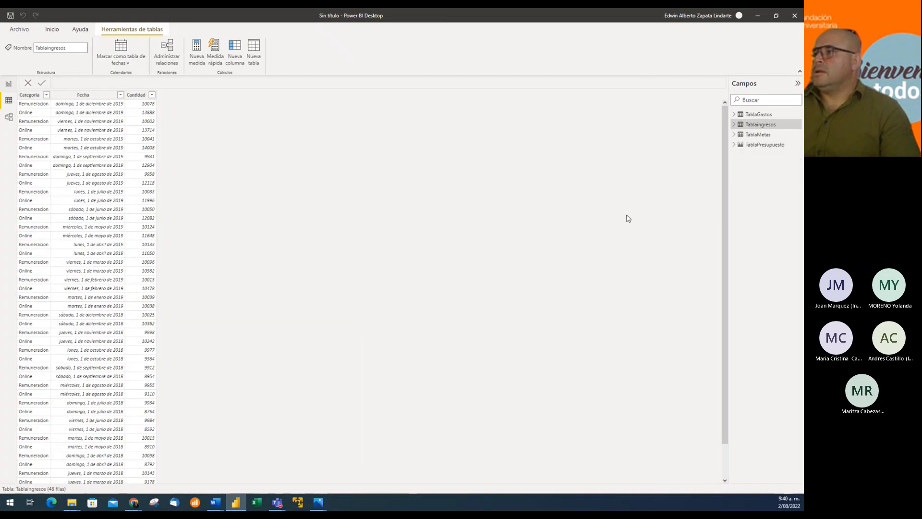
{"action": "left_click", "coordinate": [762, 115]}
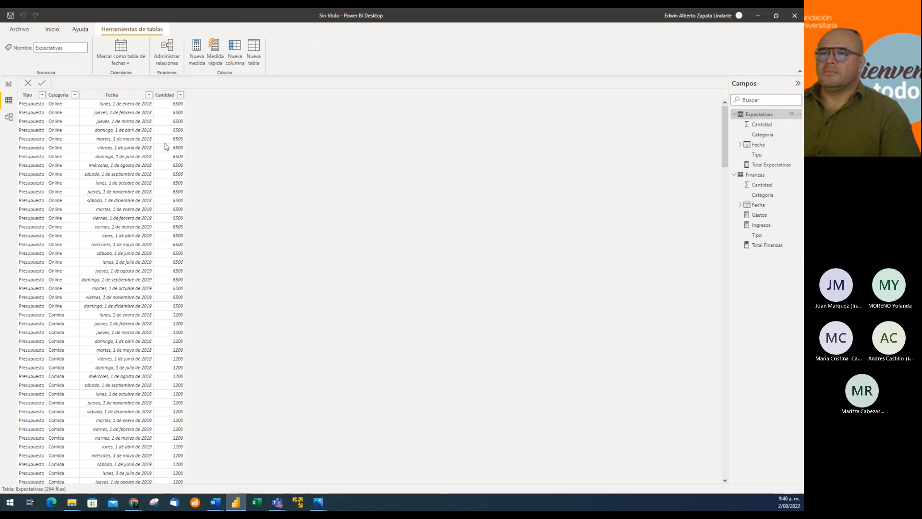
{"action": "left_click", "coordinate": [42, 97]}
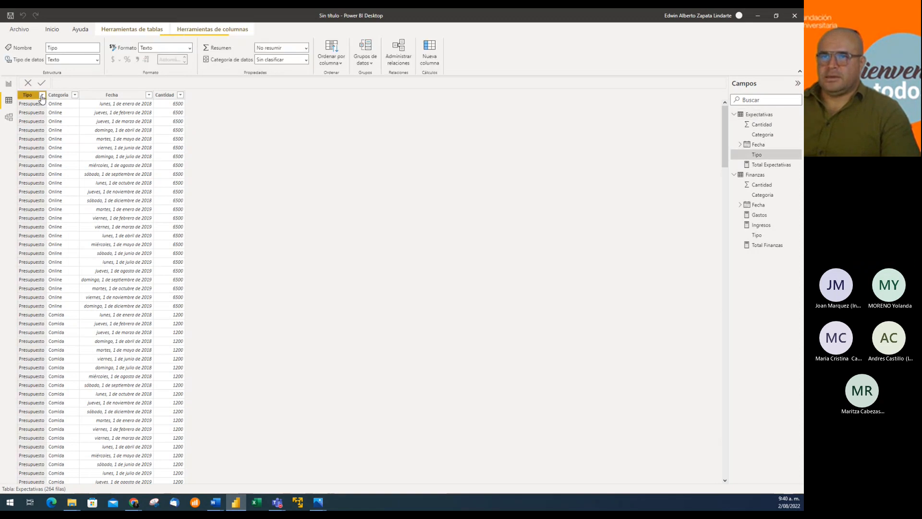
{"action": "left_click", "coordinate": [42, 96]}
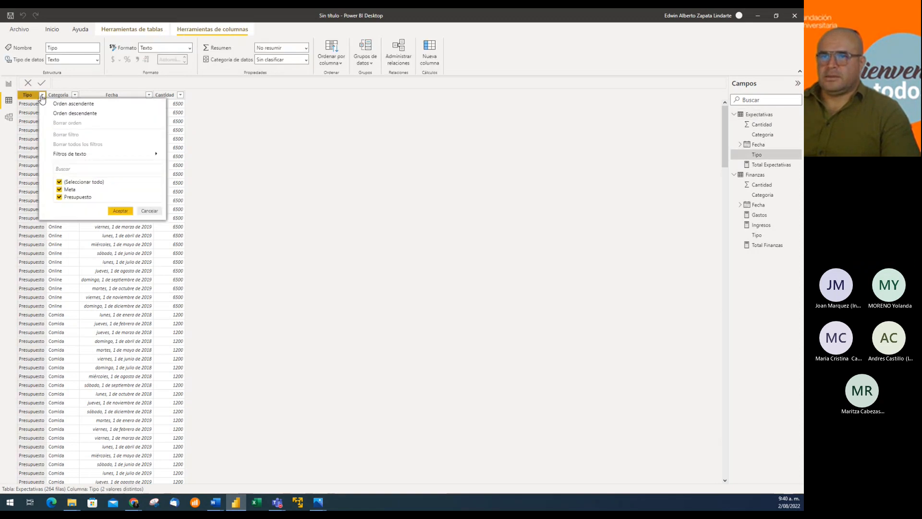
{"action": "left_click", "coordinate": [279, 211]}
{"action": "left_click", "coordinate": [9, 84]}
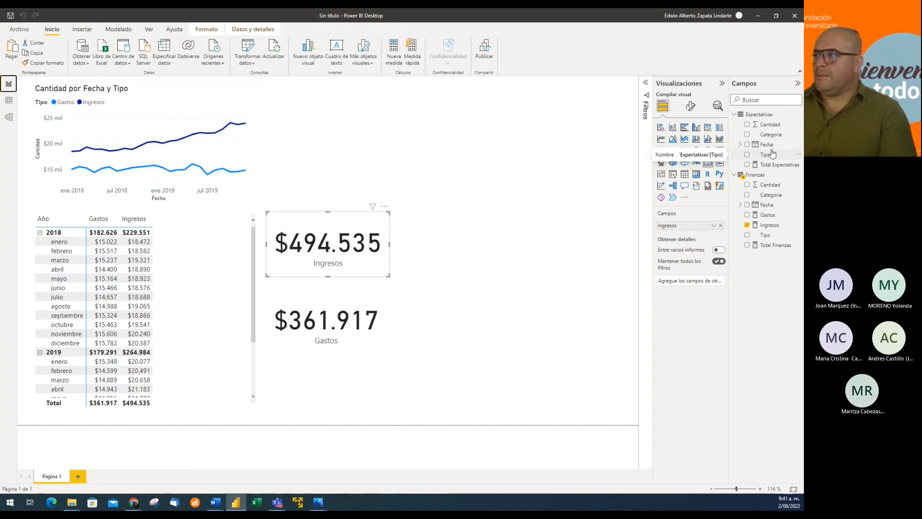
Step: Add another new measure to the Expectativas table and name it Presupuesto
{"action": "right_click", "coordinate": [769, 115]}
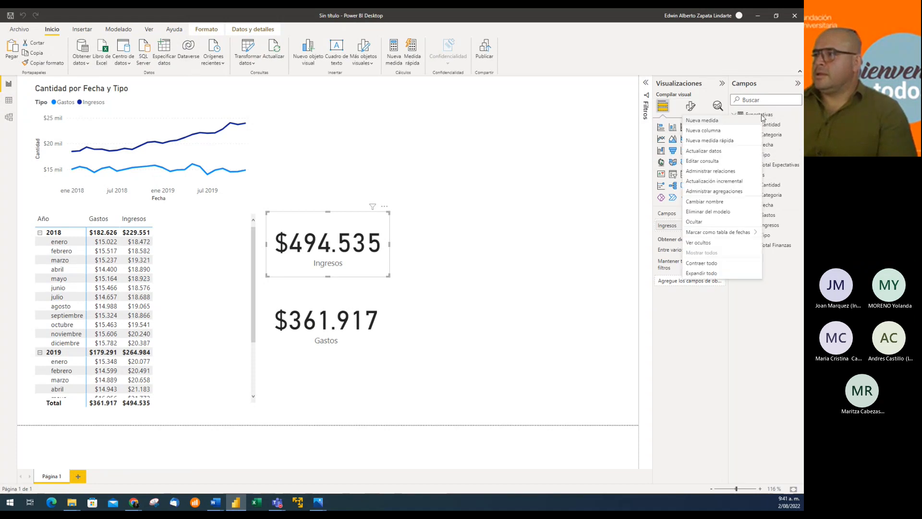
{"action": "left_click", "coordinate": [702, 121]}
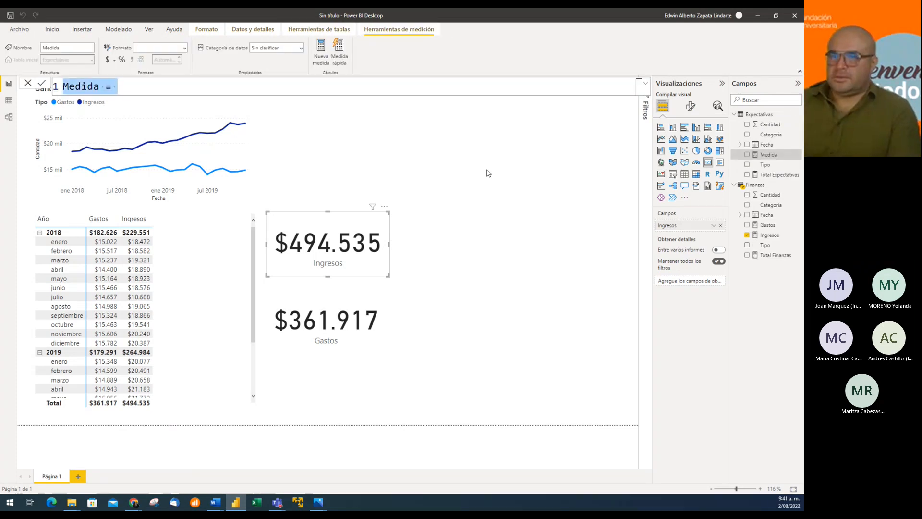
{"action": "key", "text": "BackSpace"}
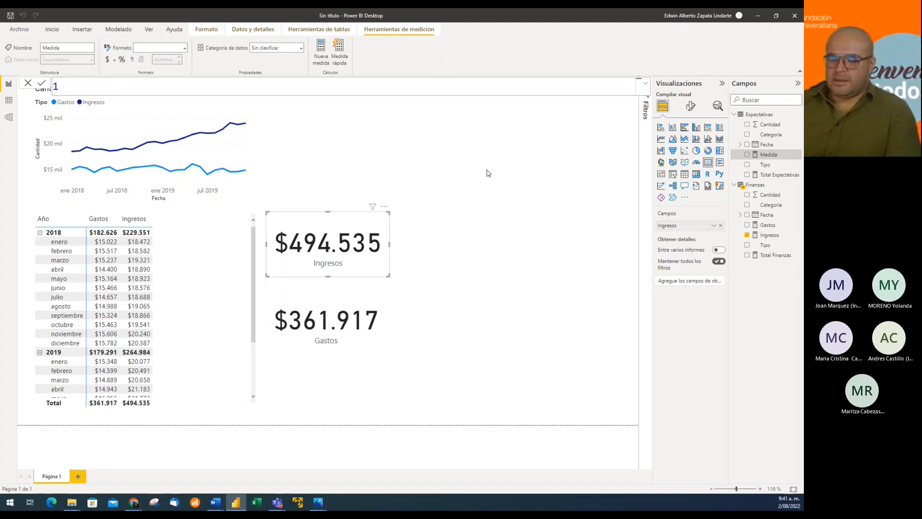
{"action": "type", "text": "Presupu"}
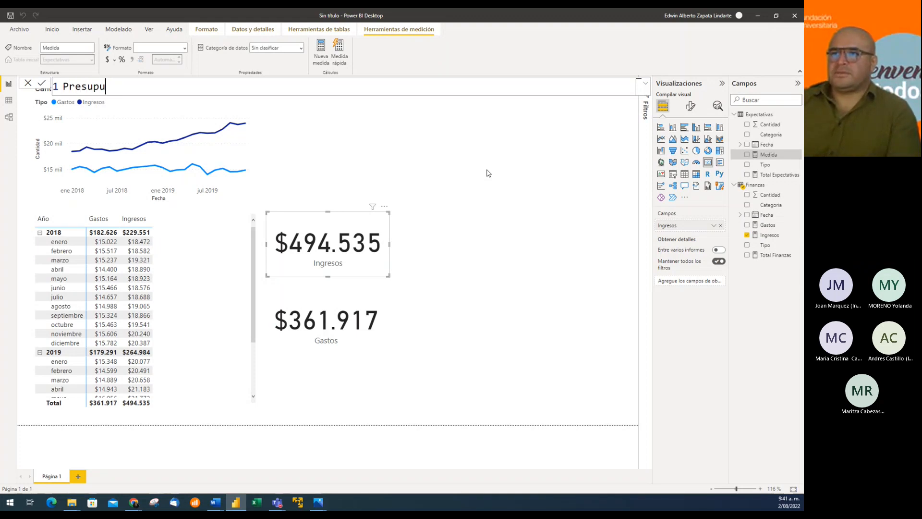
{"action": "type", "text": "esto = "}
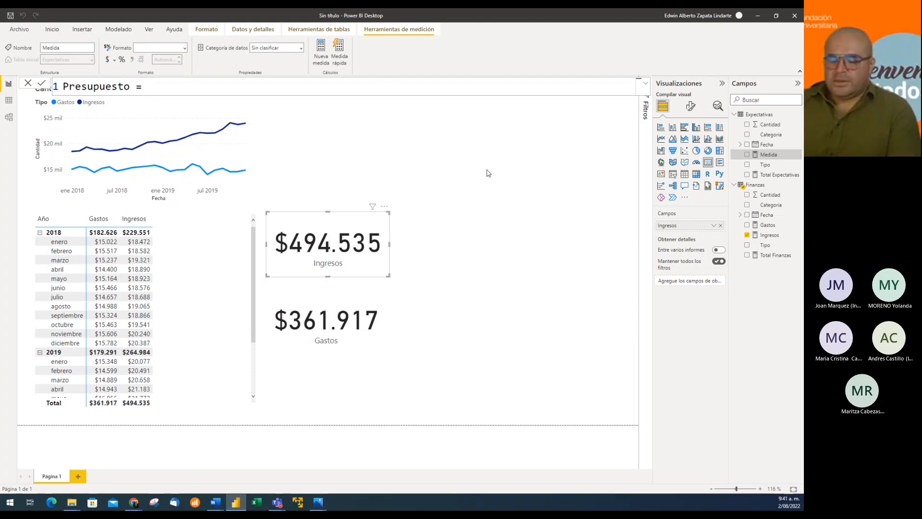
Step: Begin the Presupuesto formula with CALCULATE, using Expectativas[Total Expectativas] as the expression to evaluate
{"action": "type", "text": "cal"}
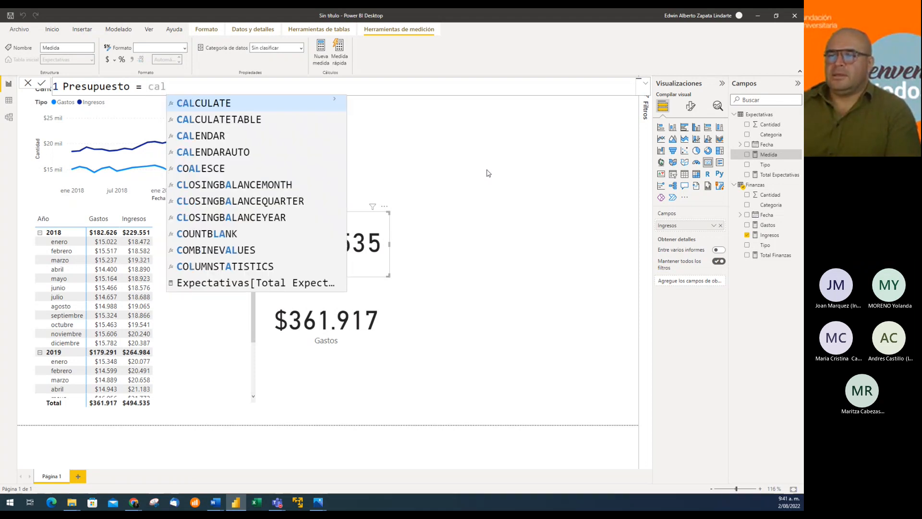
{"action": "key", "text": "Tab"}
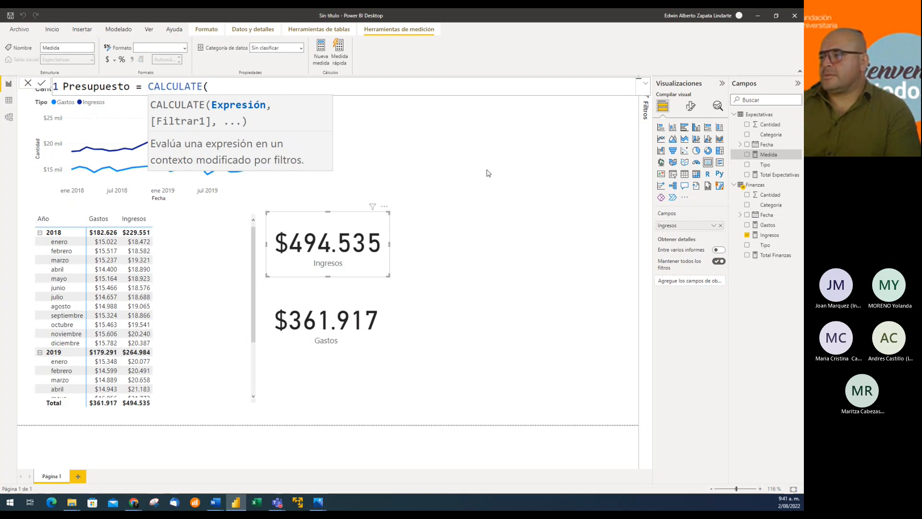
{"action": "type", "text": "expec"}
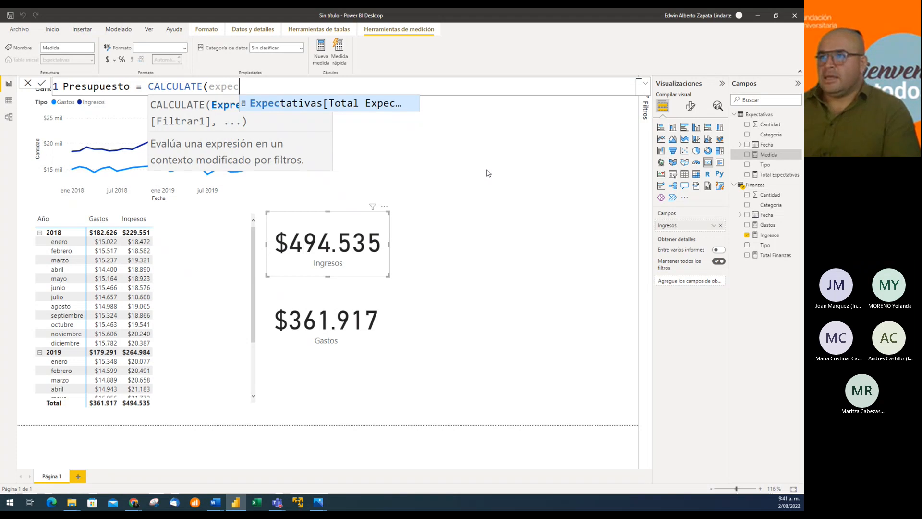
{"action": "key", "text": "Tab"}
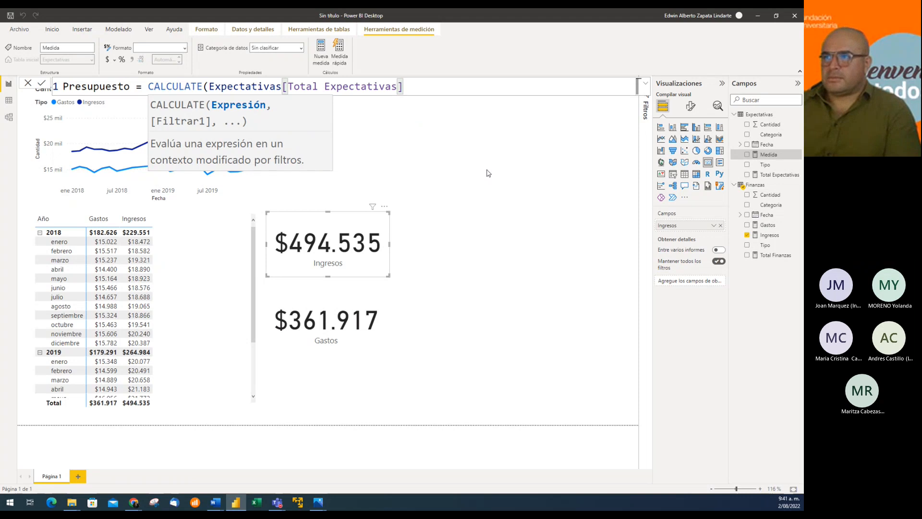
{"action": "type", "text": ","}
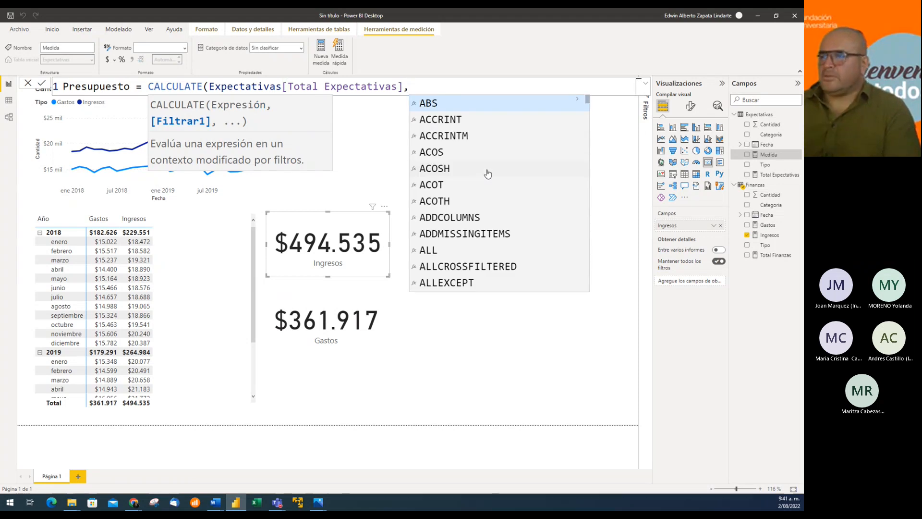
Step: Complete the Presupuesto formula with the filter Expectativas[Tipo]="Presupuesto" and commit the measure
{"action": "type", "text": "tipo"}
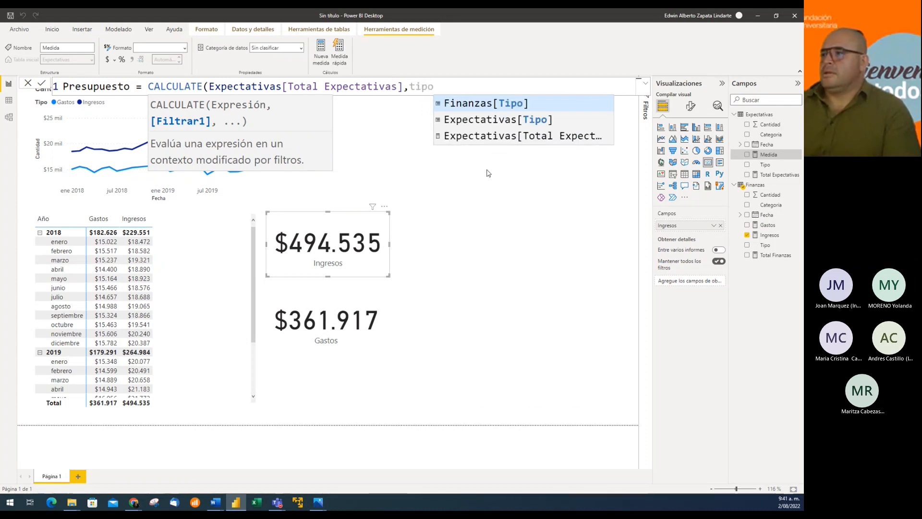
{"action": "key", "text": "Down"}
{"action": "key", "text": "Tab"}
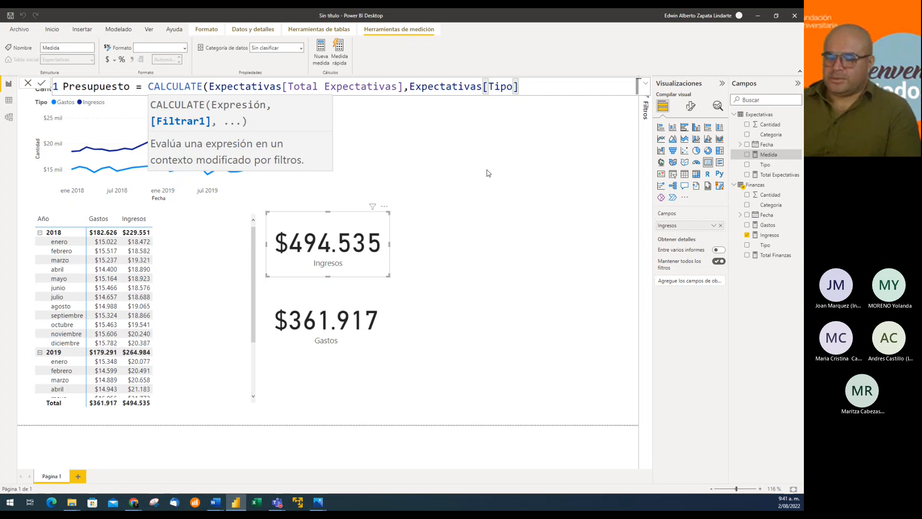
{"action": "type", "text": "="}
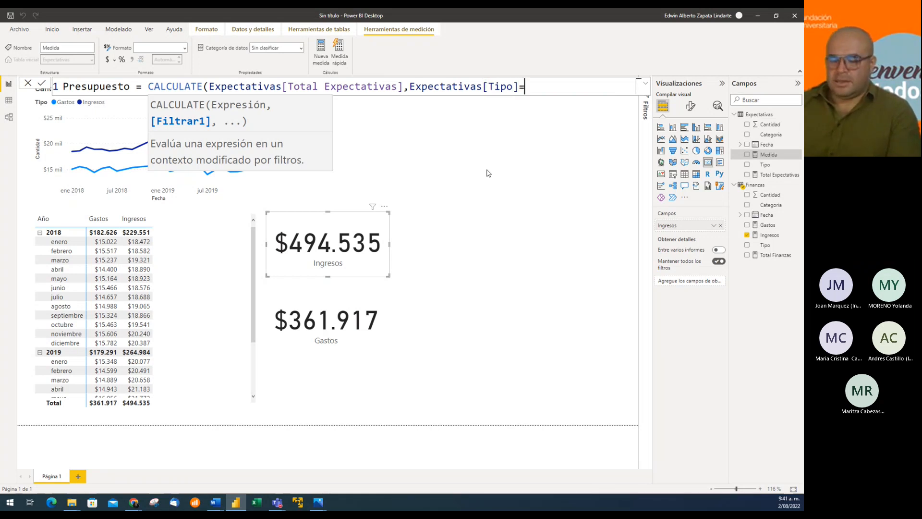
{"action": "type", "text": "\"\""}
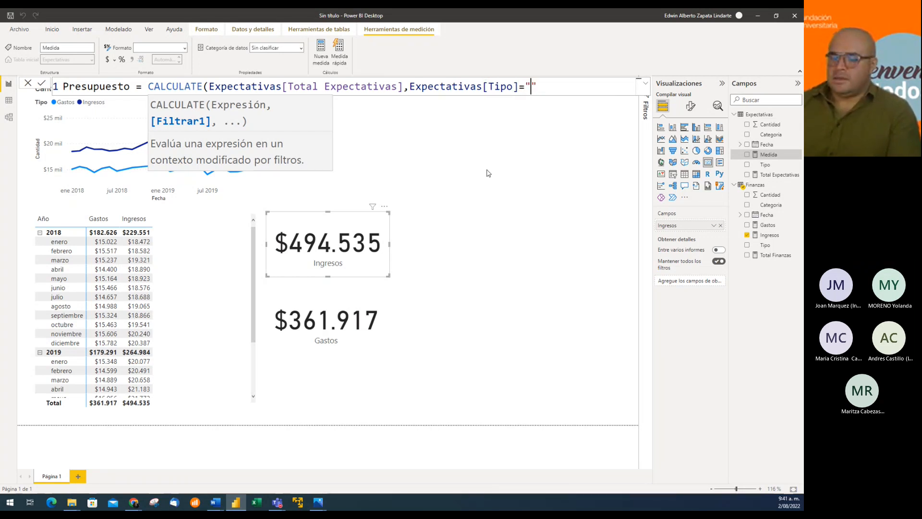
{"action": "type", "text": "Presup"}
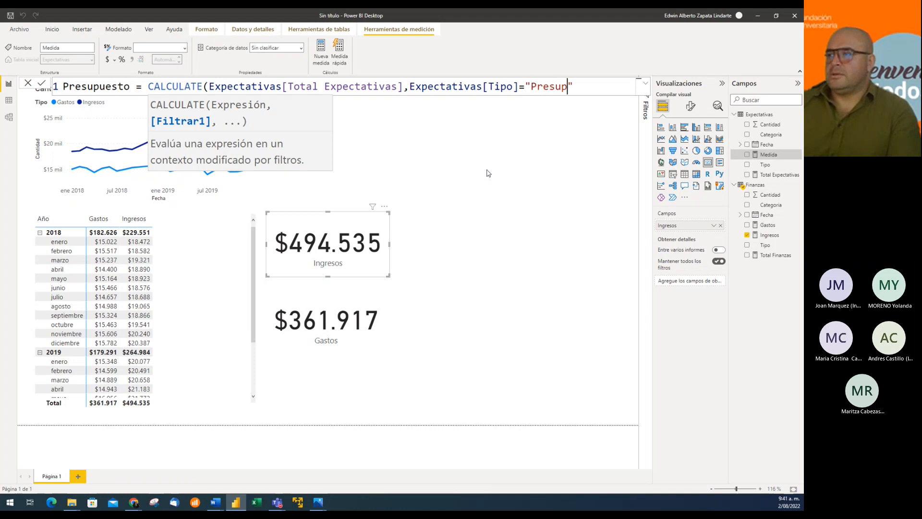
{"action": "type", "text": "uesto"}
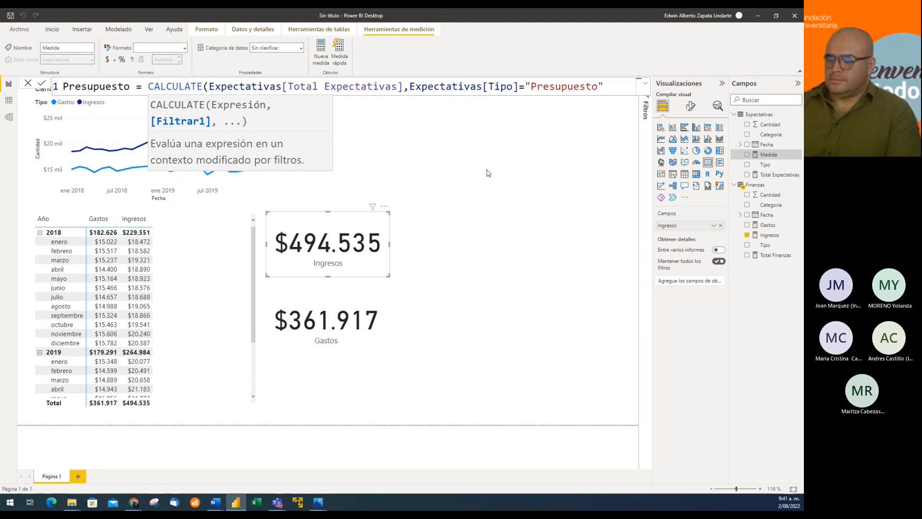
{"action": "key", "text": "Right"}
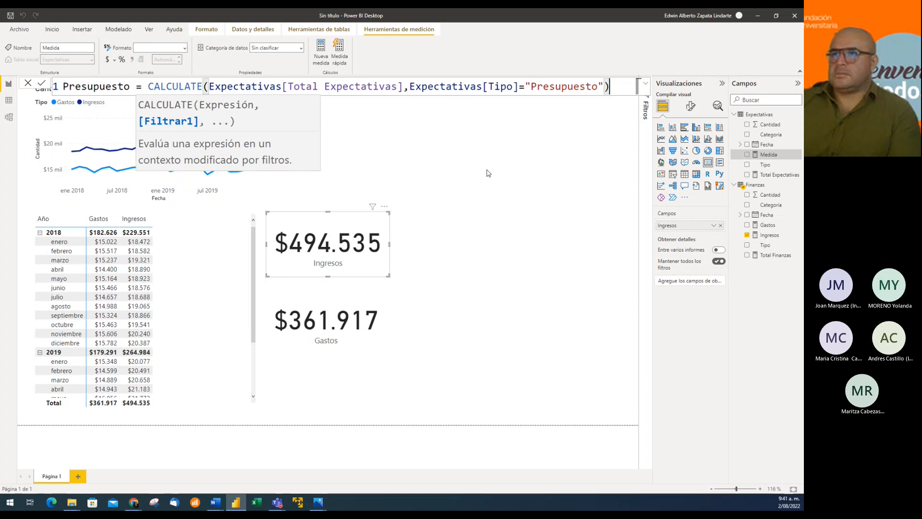
{"action": "type", "text": ")"}
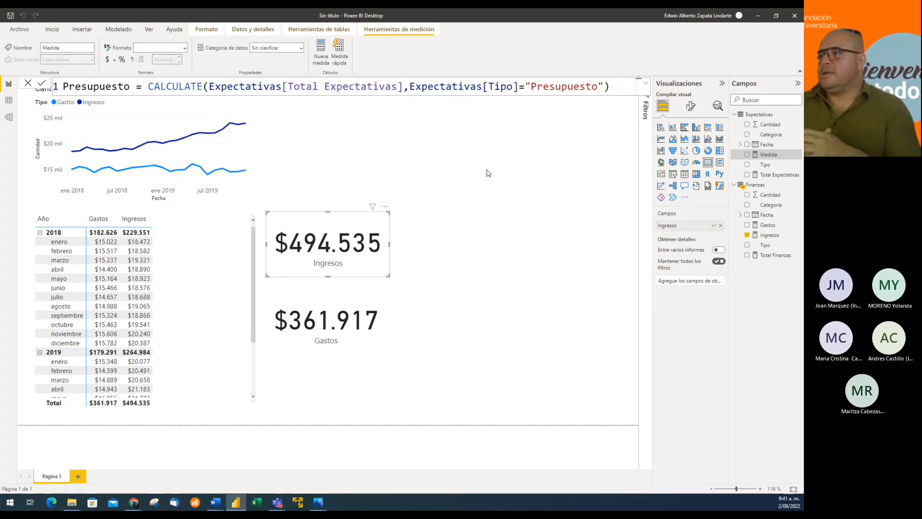
{"action": "key", "text": "Return"}
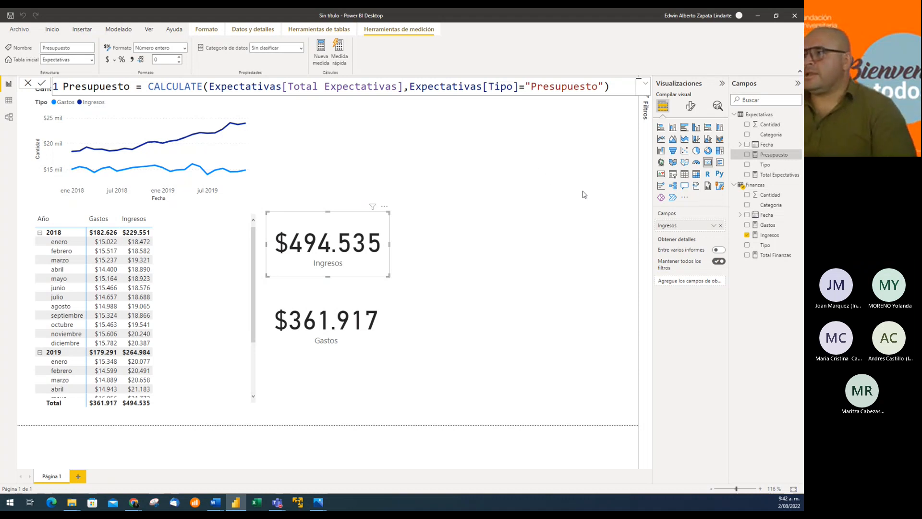
Step: Add another new measure to the Expectativas table and name it Meta
{"action": "right_click", "coordinate": [756, 116]}
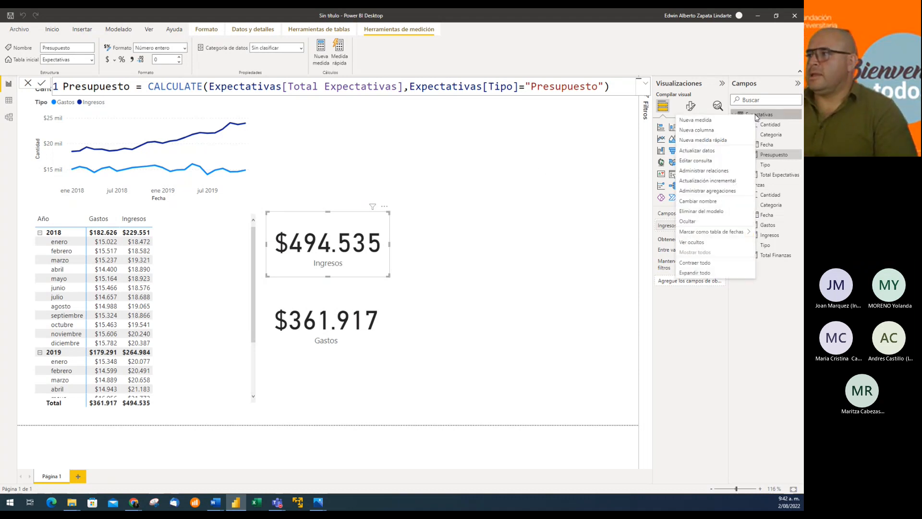
{"action": "left_click", "coordinate": [544, 166]}
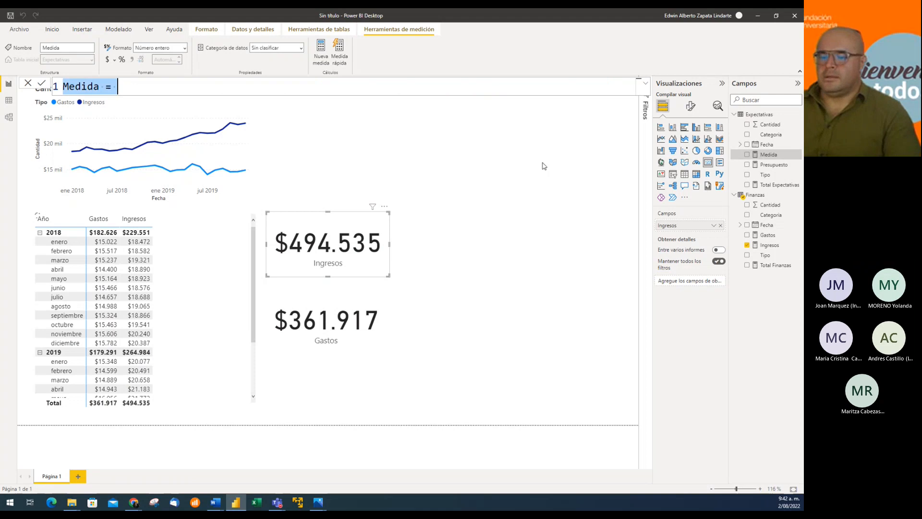
{"action": "key", "text": "BackSpace"}
{"action": "type", "text": "Me"}
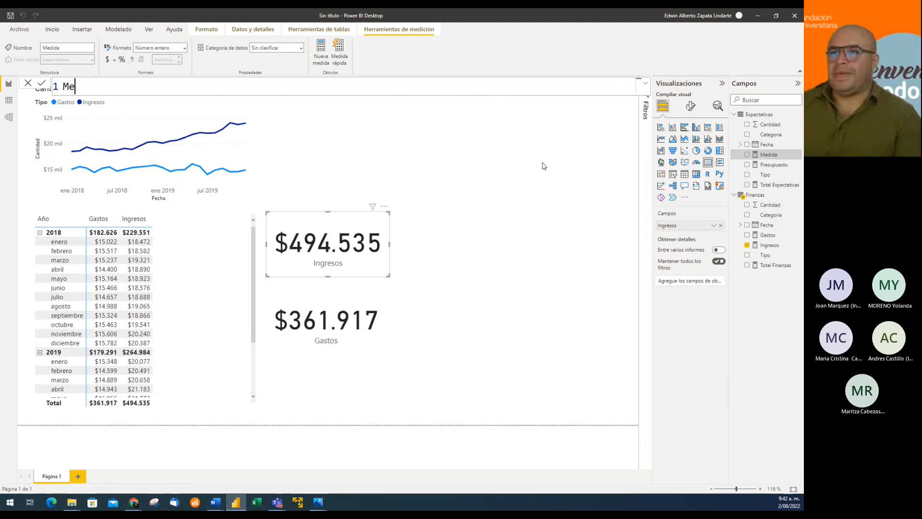
{"action": "type", "text": "ta = "}
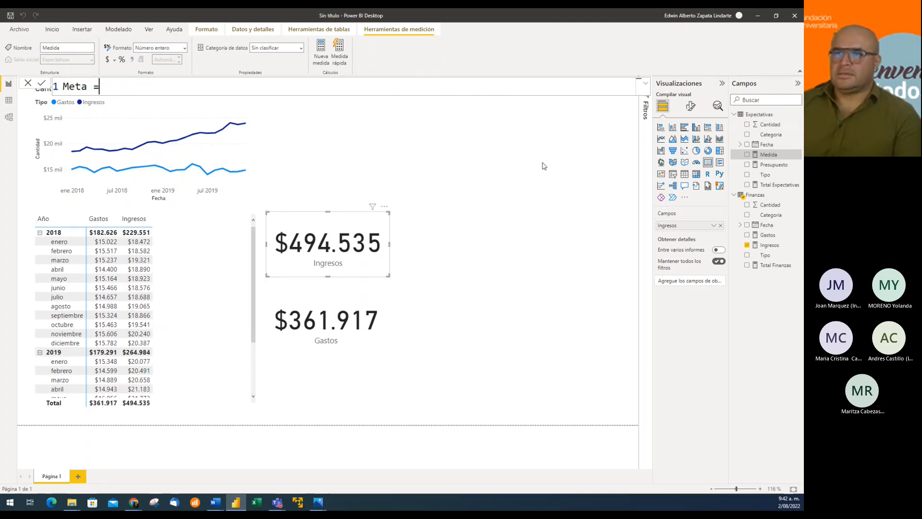
Step: Begin the Meta formula with CALCULATE, using Expectativas[Total Expectativas] as its expression argument
{"action": "type", "text": "CALCULATE("}
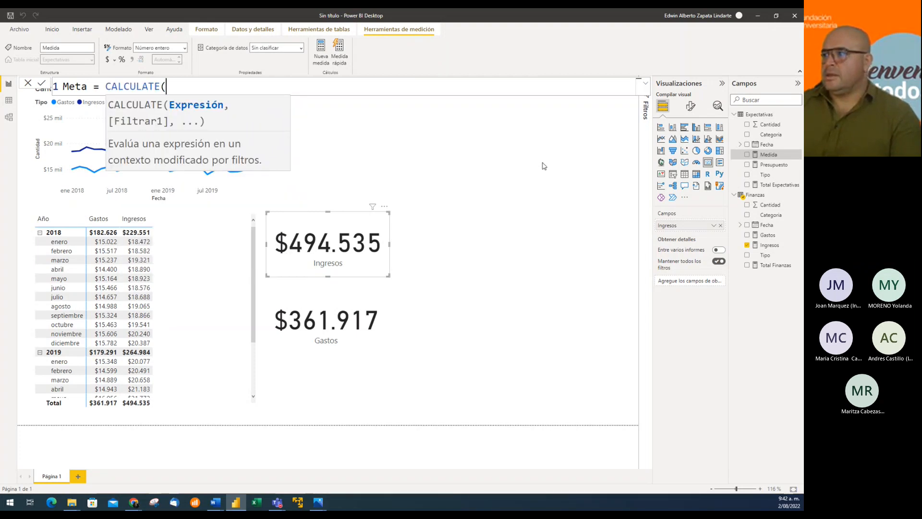
{"action": "type", "text": "total"}
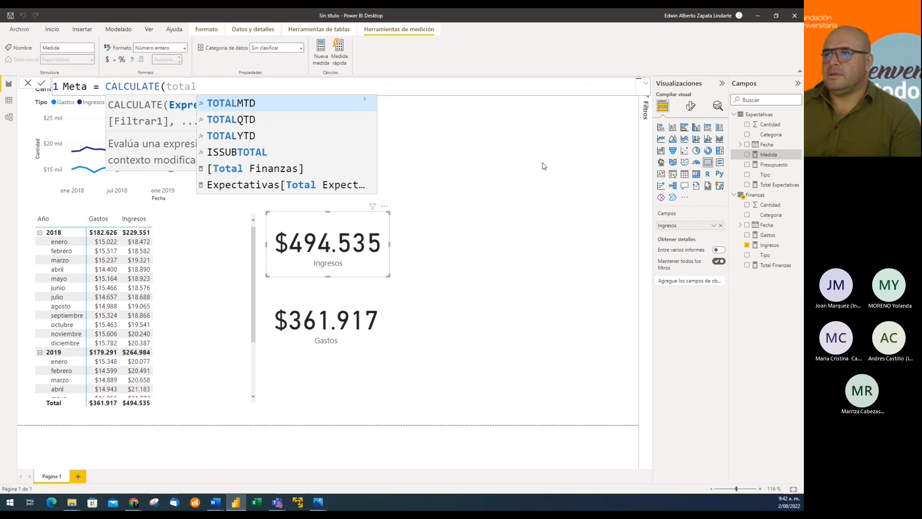
{"action": "key", "text": "Down"}
{"action": "key", "text": "Down"}
{"action": "key", "text": "Down"}
{"action": "key", "text": "Down"}
{"action": "key", "text": "Down"}
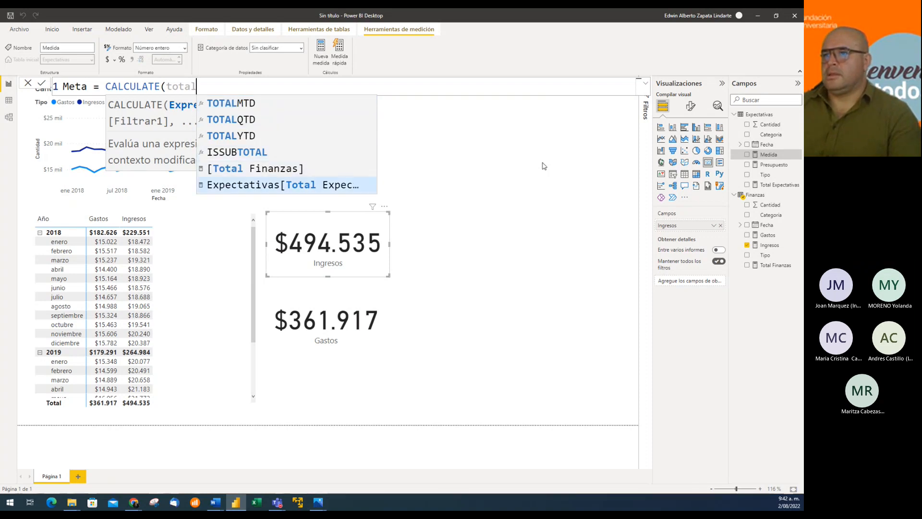
{"action": "key", "text": "Tab"}
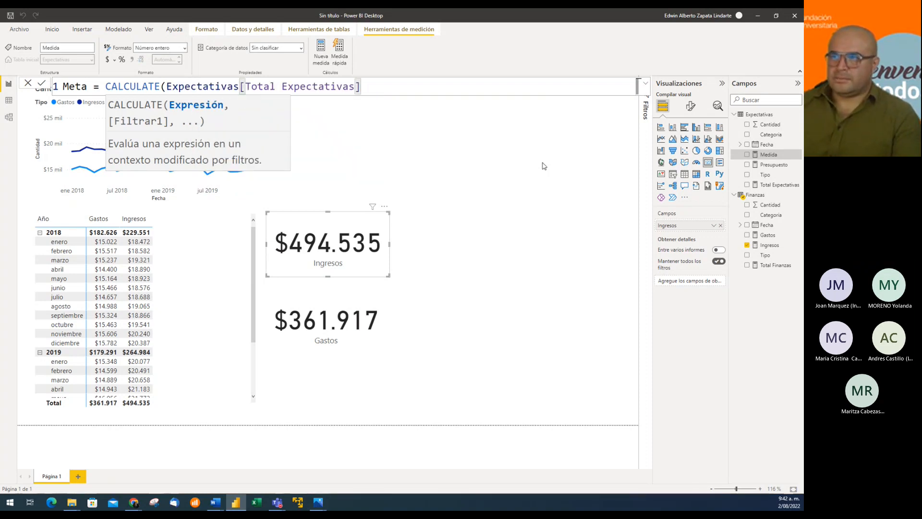
{"action": "type", "text": ","}
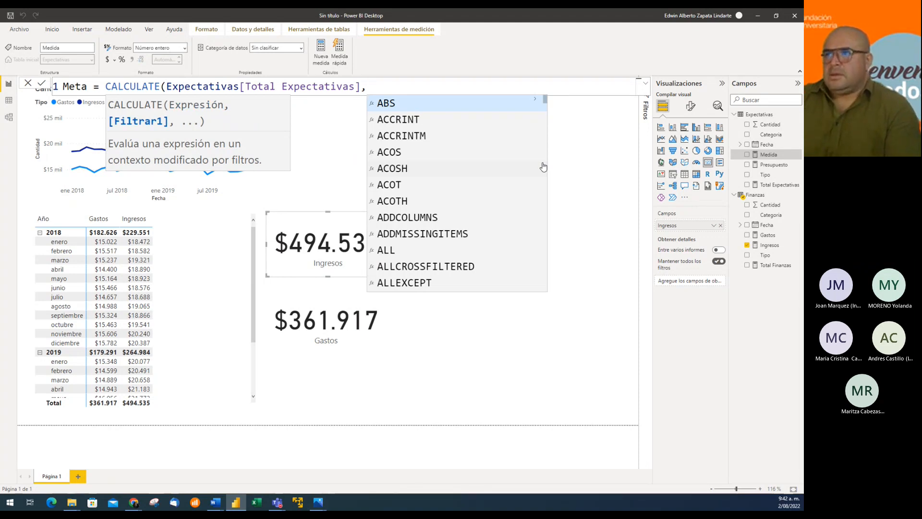
Step: Complete the Meta formula with the filter Expectativas[Tipo]="Meta" and commit the measure
{"action": "type", "text": "tipo"}
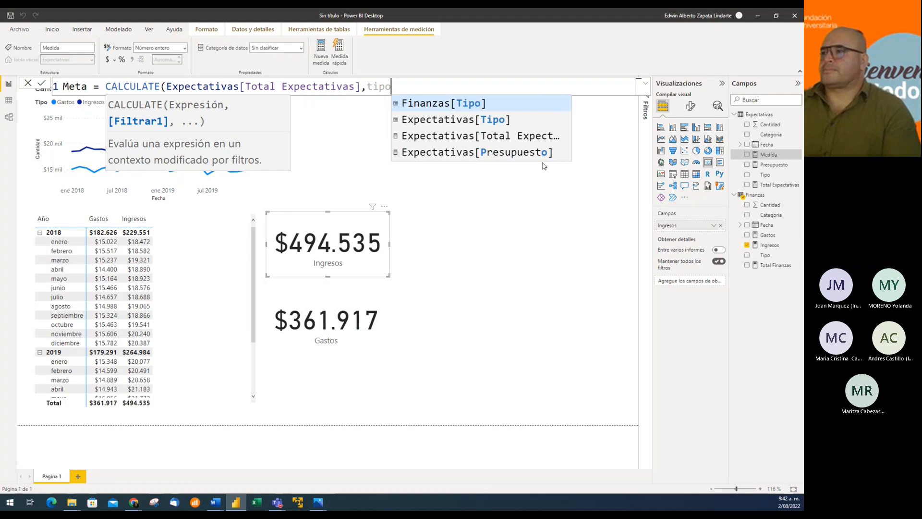
{"action": "key", "text": "Down"}
{"action": "key", "text": "Tab"}
{"action": "type", "text": "="}
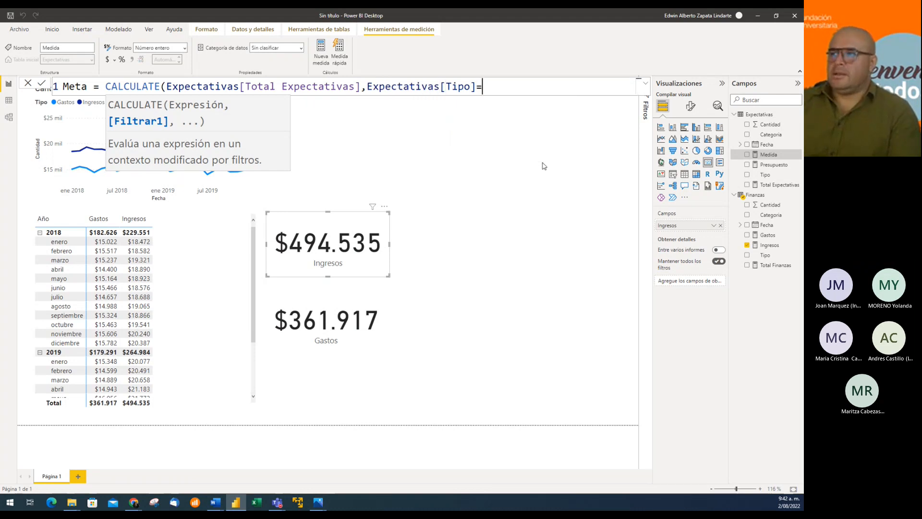
{"action": "type", "text": "\"\""}
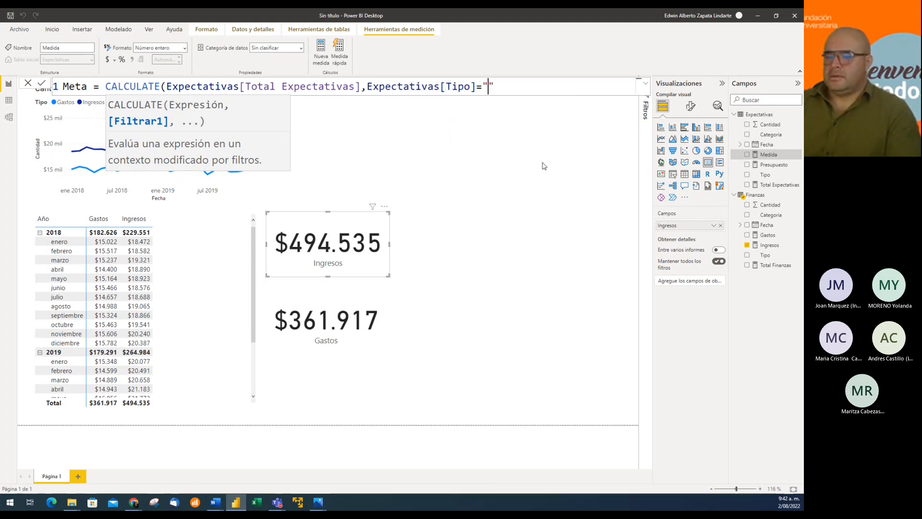
{"action": "type", "text": "Meta"}
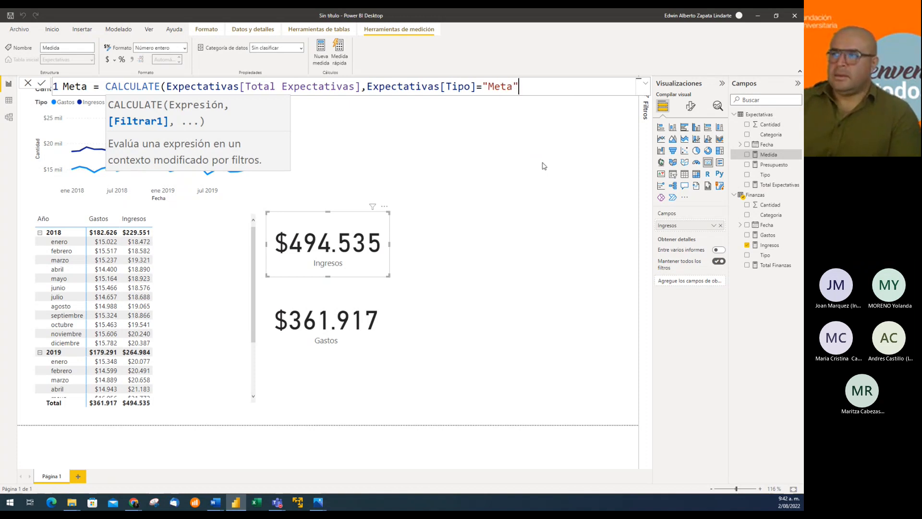
{"action": "type", "text": ")"}
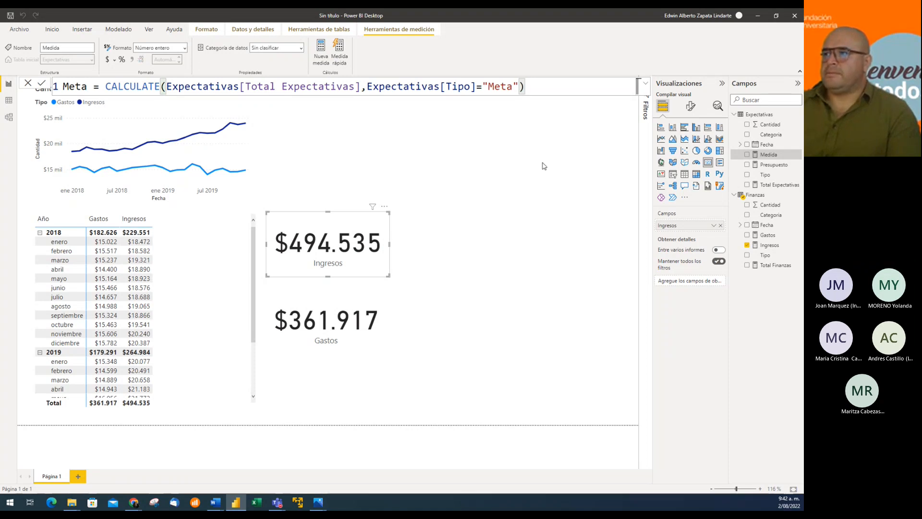
{"action": "key", "text": "Return"}
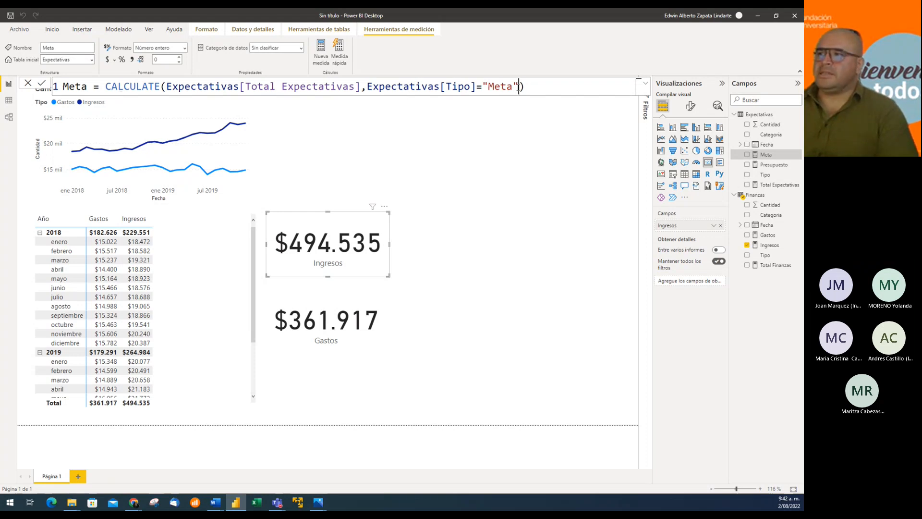
{"action": "left_click", "coordinate": [518, 86]}
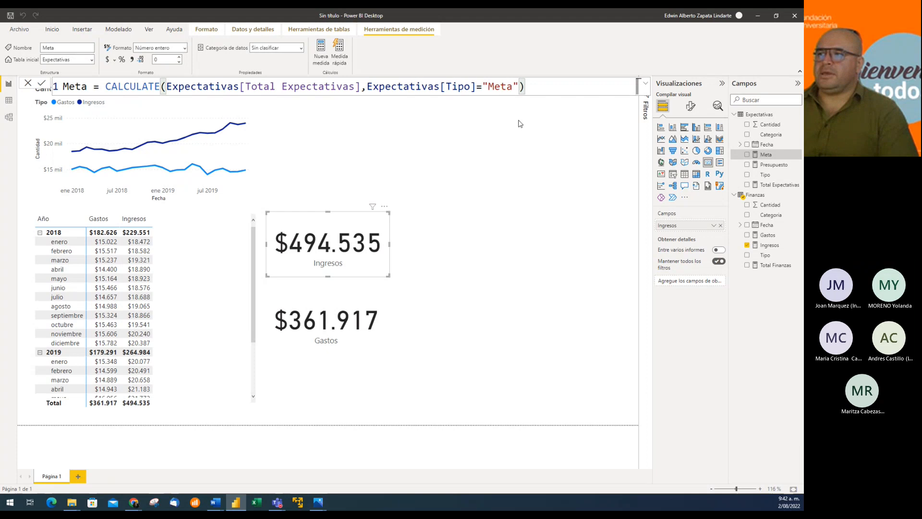
{"action": "left_click", "coordinate": [367, 87]}
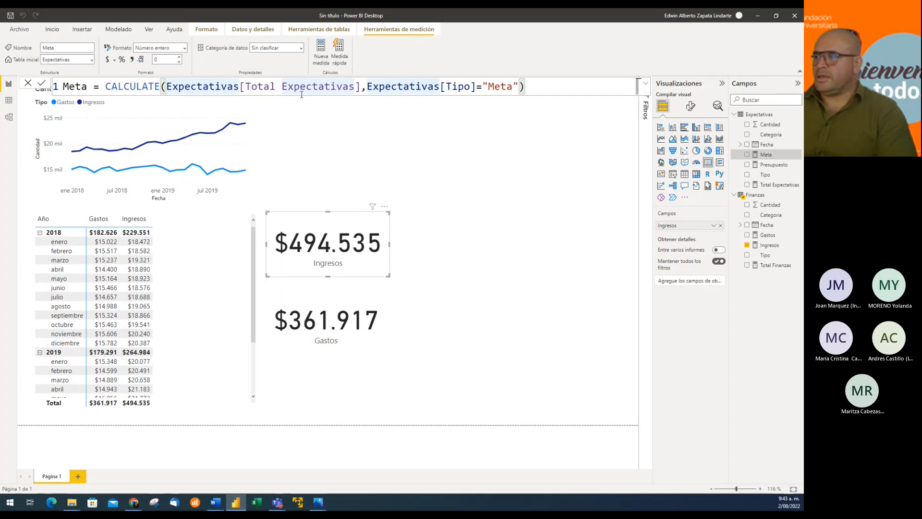
{"action": "left_click", "coordinate": [500, 86]}
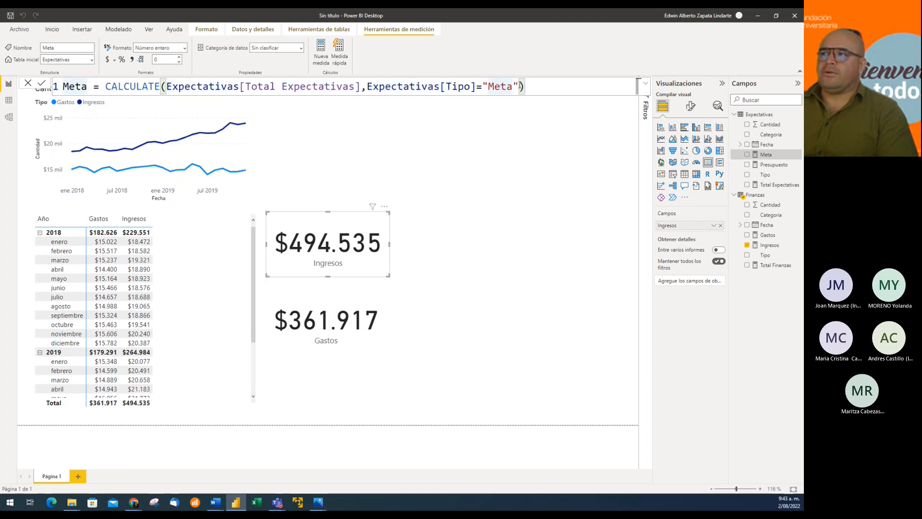
{"action": "left_click", "coordinate": [519, 86]}
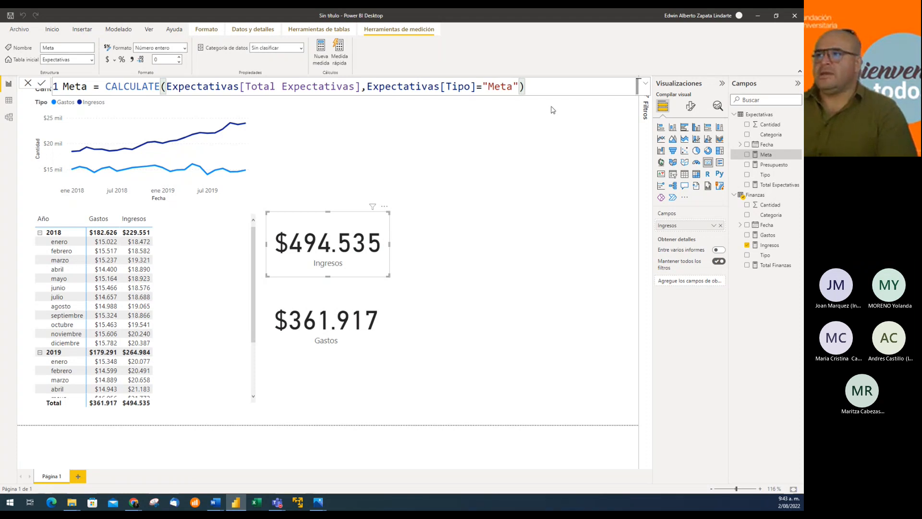
{"action": "left_click", "coordinate": [542, 87]}
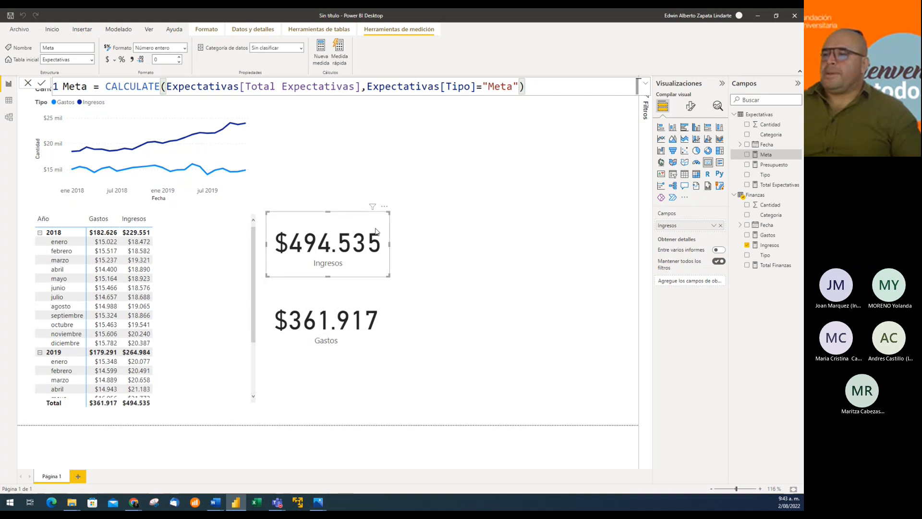
{"action": "key", "text": "alt+Tab"}
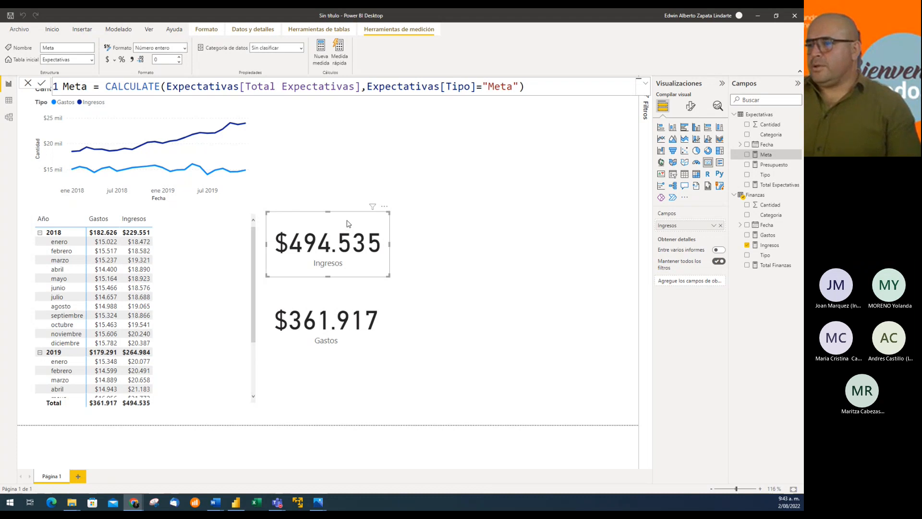
Step: Move the Ingresos and Gastos cards farther from the matrix, keeping them stacked one above the other
{"action": "left_click_drag", "start_coordinate": [348, 224], "coordinate": [407, 265]}
{"action": "left_click", "coordinate": [338, 302]}
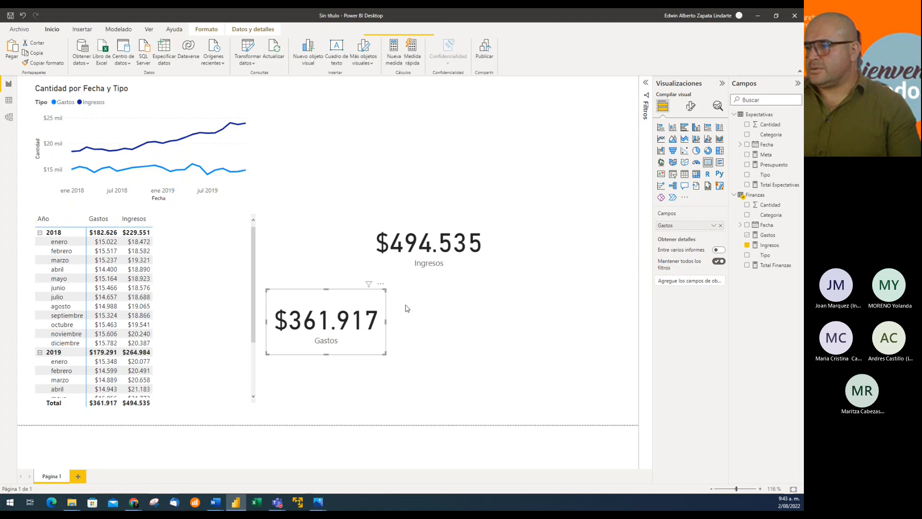
{"action": "left_click_drag", "start_coordinate": [337, 302], "coordinate": [441, 297]}
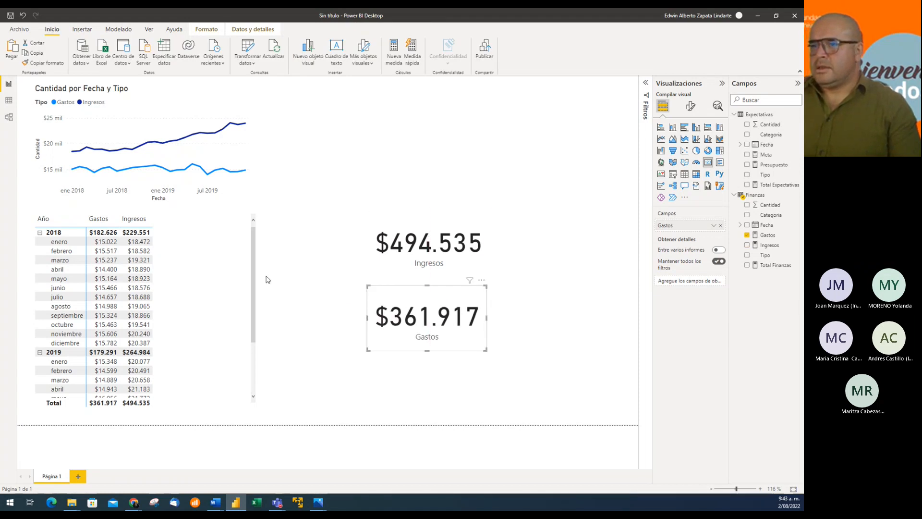
Step: Replace the matrix's Tipo column field and Cantidad value with the Gastos and Ingresos measures as values
{"action": "left_click", "coordinate": [206, 229]}
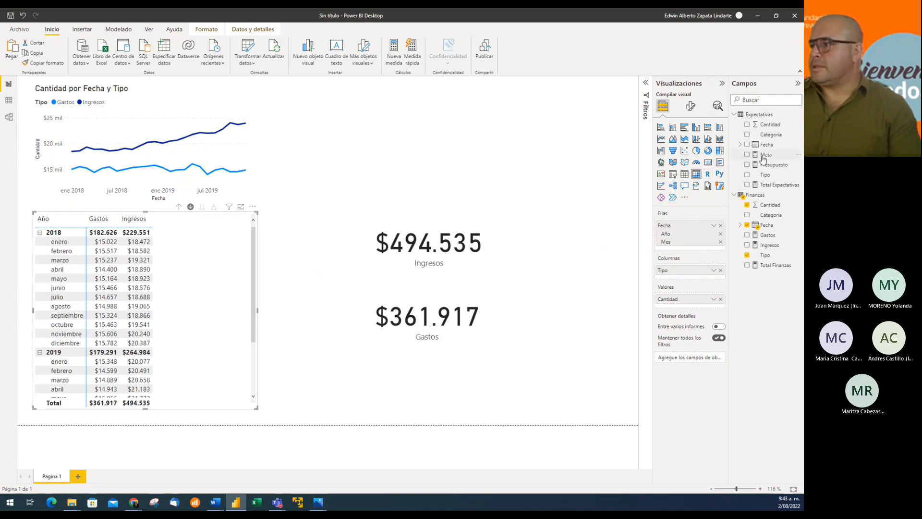
{"action": "mouse_move", "coordinate": [767, 159]}
{"action": "left_mouse_down"}
{"action": "mouse_move", "coordinate": [704, 278]}
{"action": "mouse_move", "coordinate": [759, 160]}
{"action": "left_mouse_up"}
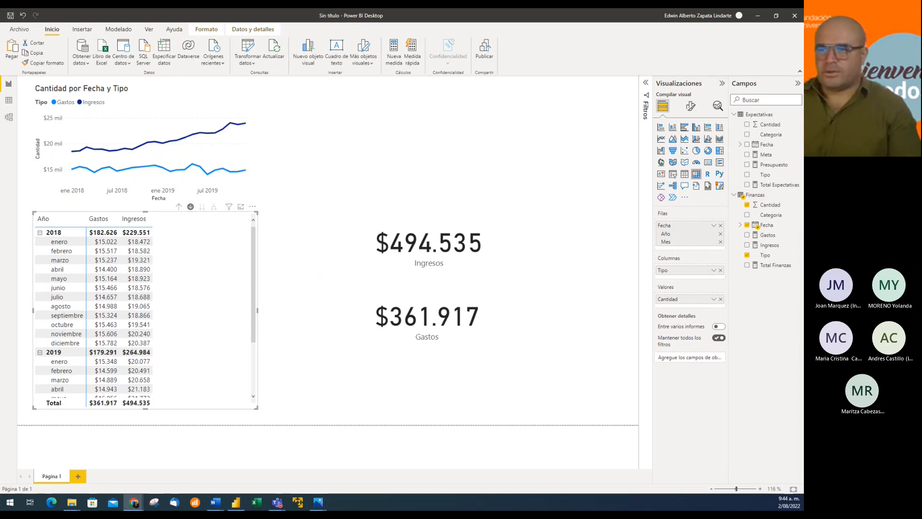
{"action": "left_click", "coordinate": [720, 271]}
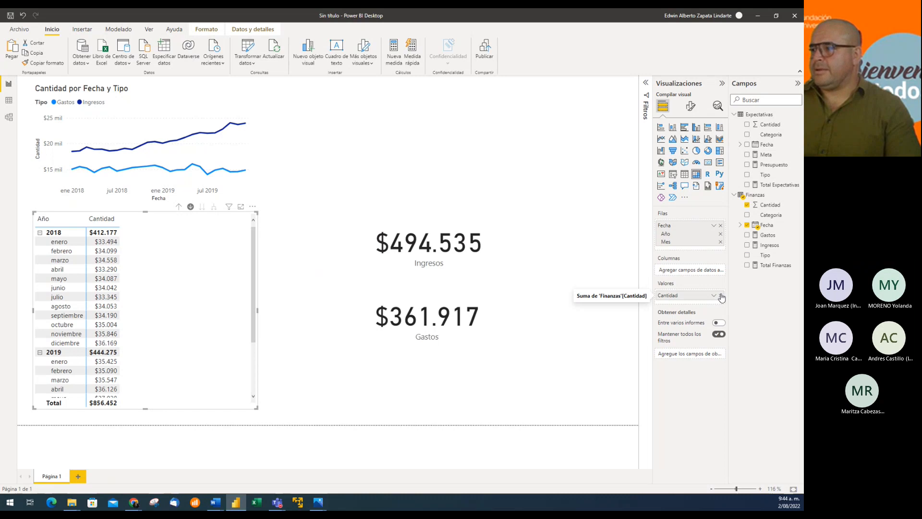
{"action": "left_click", "coordinate": [720, 295]}
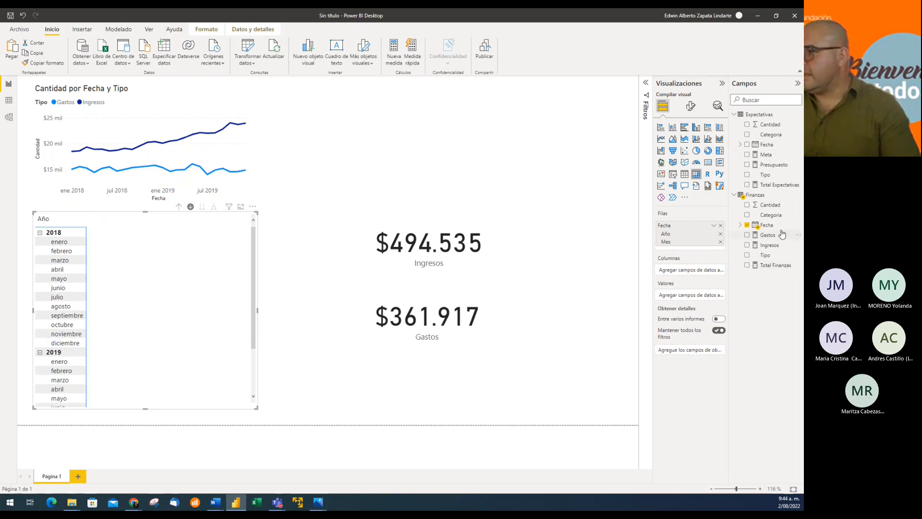
{"action": "left_click_drag", "start_coordinate": [768, 236], "coordinate": [752, 299]}
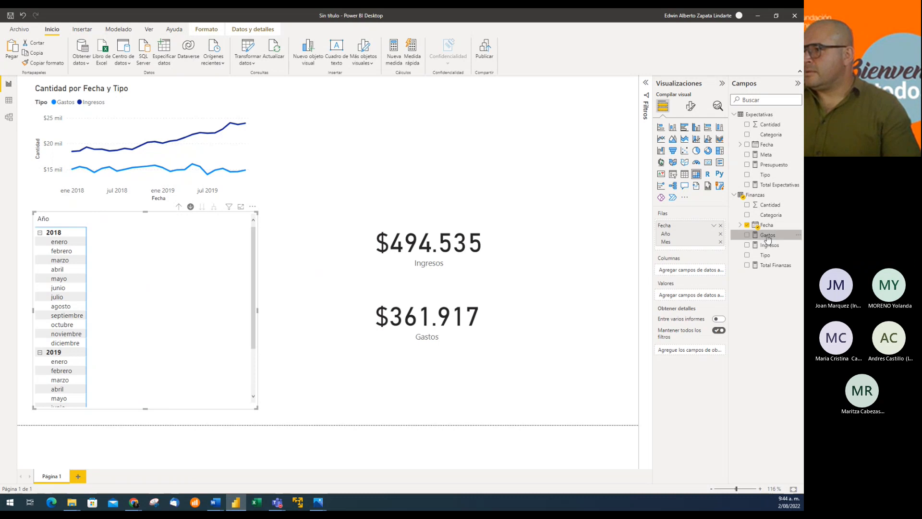
{"action": "left_click_drag", "start_coordinate": [762, 236], "coordinate": [692, 274]}
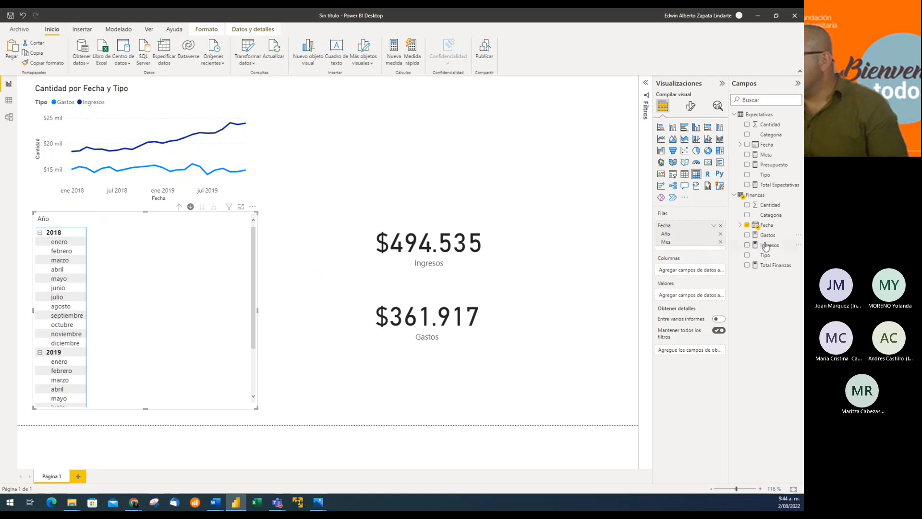
{"action": "left_click_drag", "start_coordinate": [773, 240], "coordinate": [716, 288]}
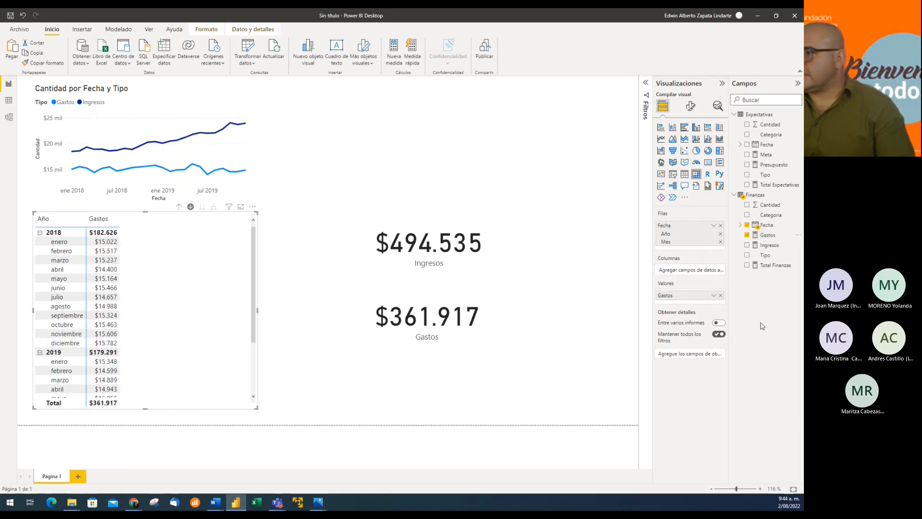
{"action": "left_click_drag", "start_coordinate": [767, 249], "coordinate": [697, 305]}
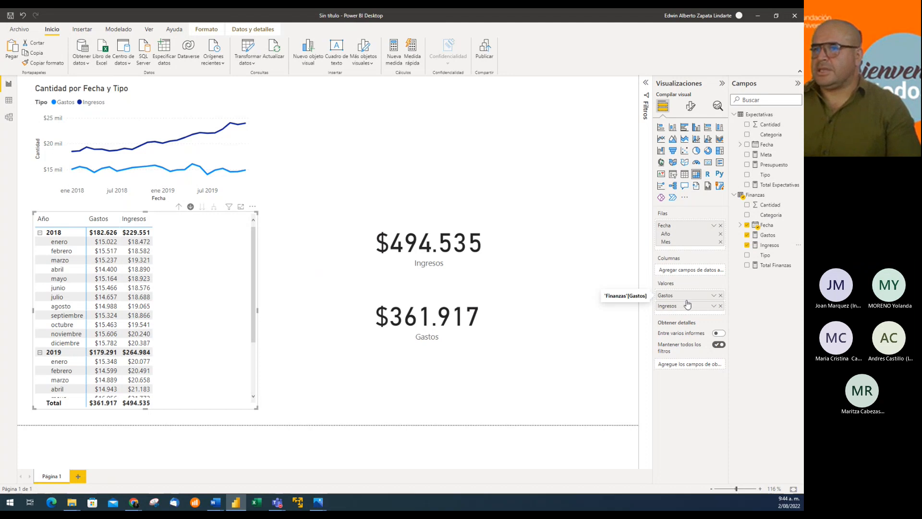
Step: Remove Cantidad and the Tipo legend from the line chart and plot the Gastos and Ingresos measures on its Y axis
{"action": "left_click", "coordinate": [194, 92]}
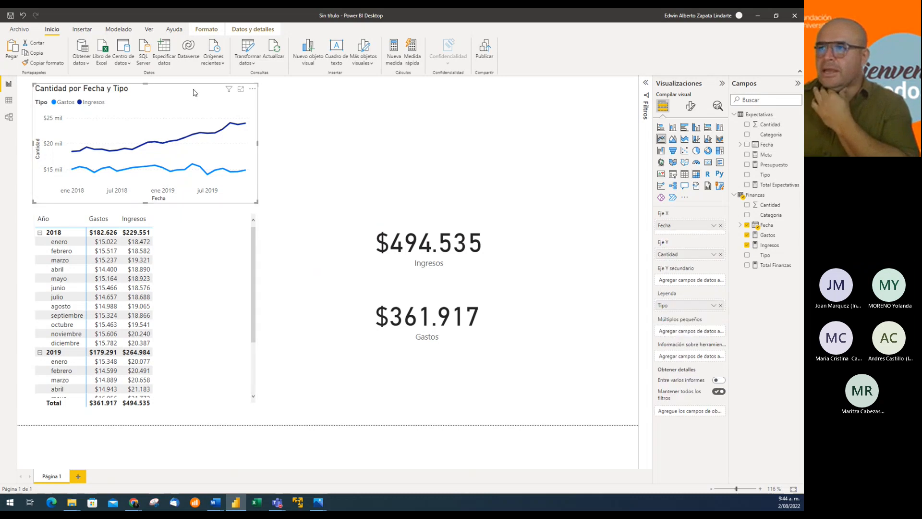
{"action": "left_click", "coordinate": [721, 255]}
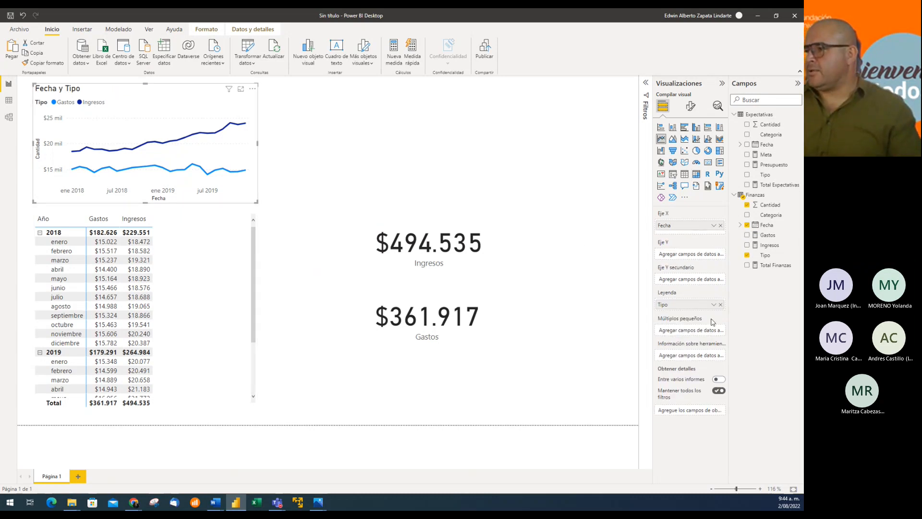
{"action": "left_click", "coordinate": [721, 305]}
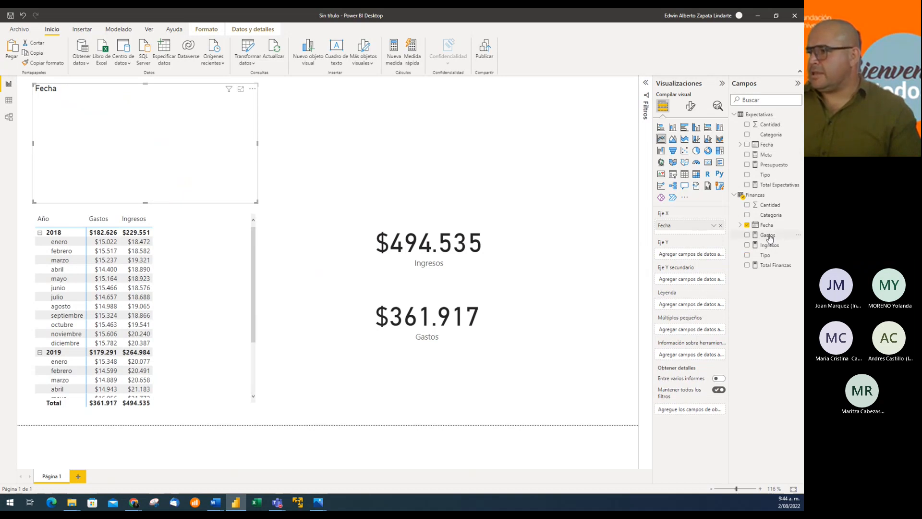
{"action": "left_click_drag", "start_coordinate": [767, 234], "coordinate": [701, 253]}
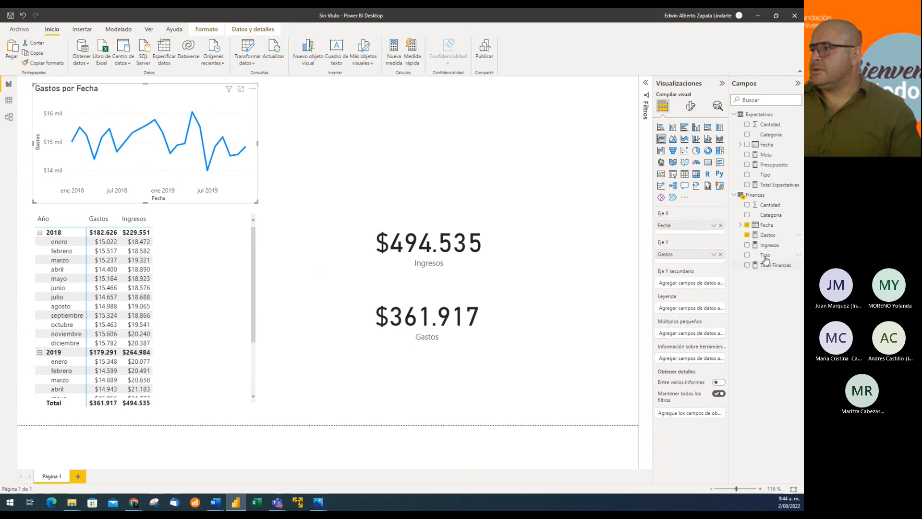
{"action": "left_click_drag", "start_coordinate": [771, 245], "coordinate": [704, 265]}
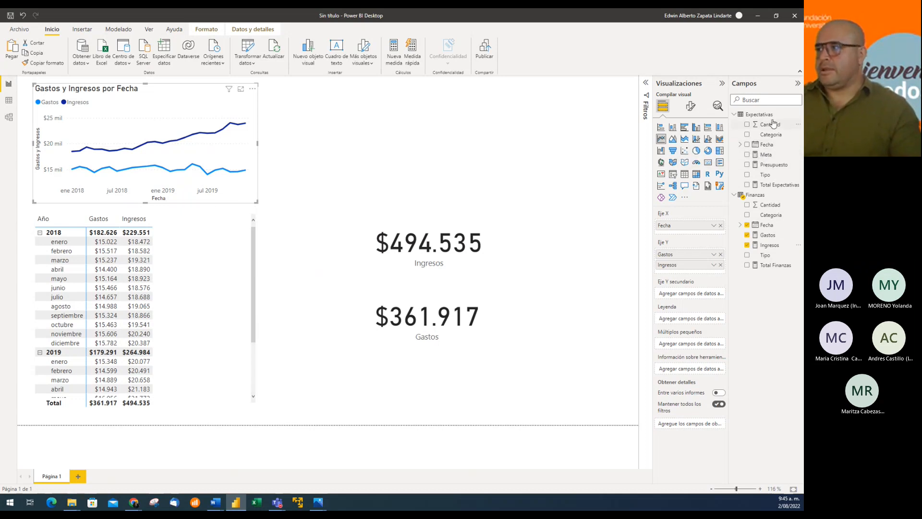
Step: Add the Meta and Presupuesto measures from the Expectativas table to the matrix values
{"action": "left_click", "coordinate": [204, 220]}
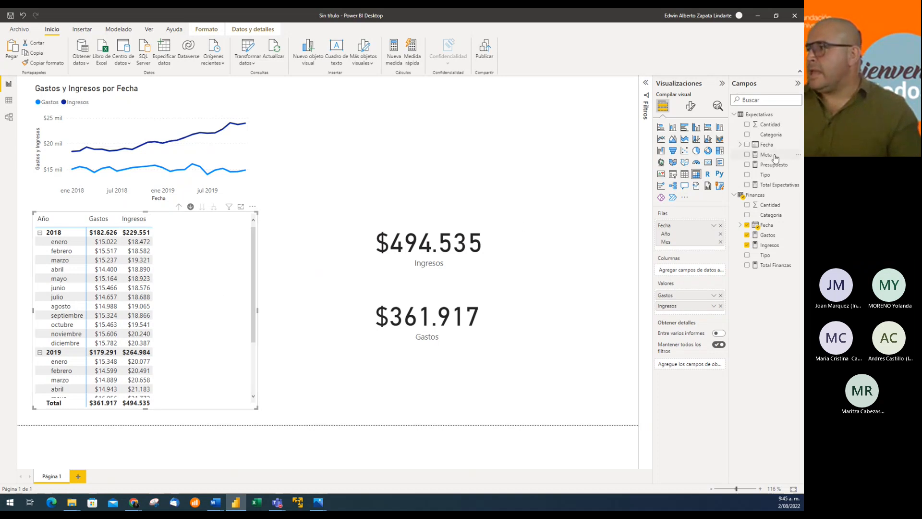
{"action": "left_click_drag", "start_coordinate": [775, 157], "coordinate": [701, 316]}
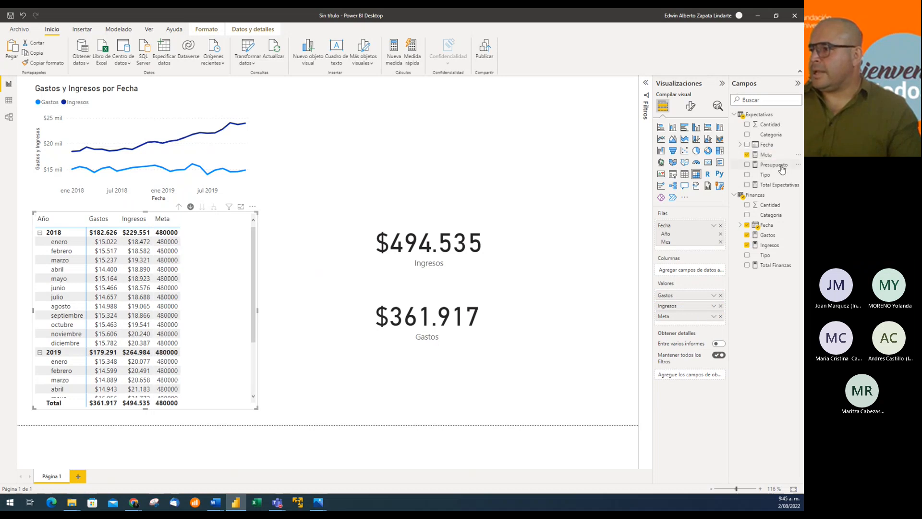
{"action": "left_click_drag", "start_coordinate": [782, 168], "coordinate": [712, 325]}
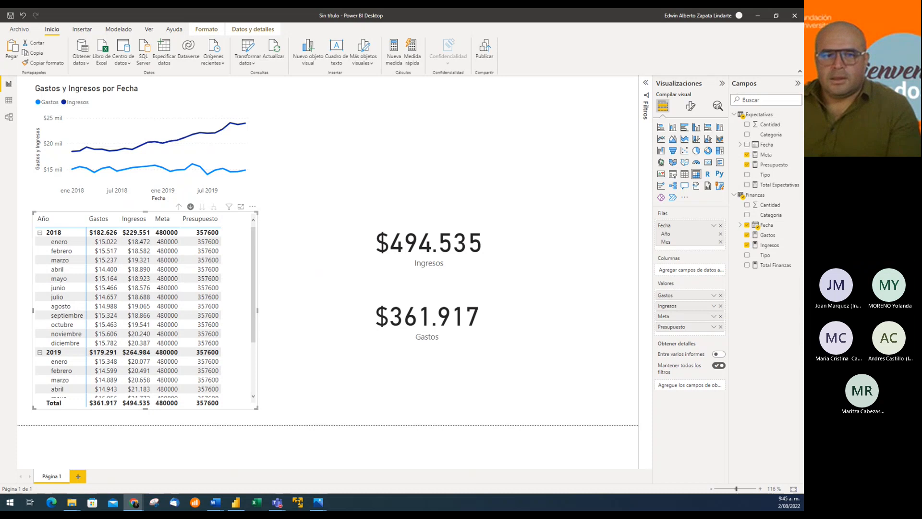
Step: Place the Ingresos card directly beside the matrix with the Gastos card below it, nudging Ingresos into line
{"action": "left_click", "coordinate": [428, 244]}
{"action": "left_click_drag", "start_coordinate": [428, 243], "coordinate": [330, 243]}
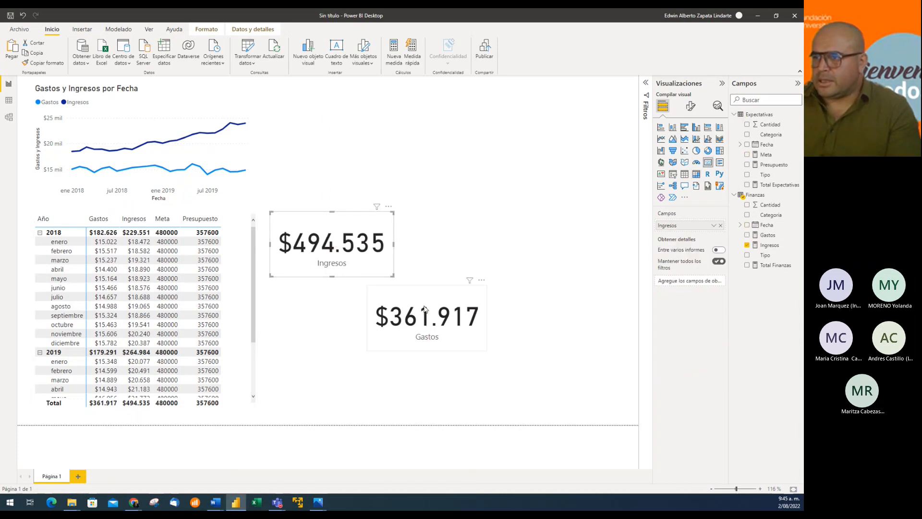
{"action": "left_click_drag", "start_coordinate": [424, 308], "coordinate": [323, 301]}
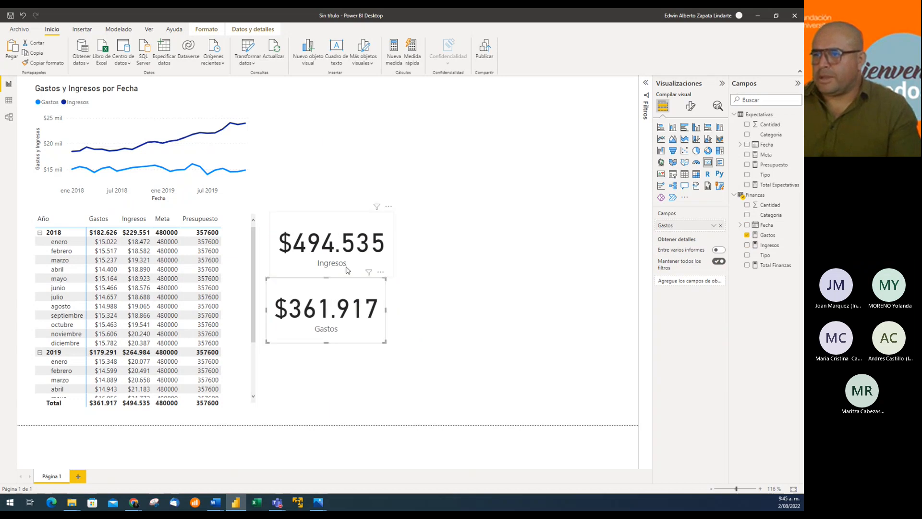
{"action": "left_click", "coordinate": [348, 257]}
{"action": "key", "text": "Left"}
{"action": "key", "text": "Left"}
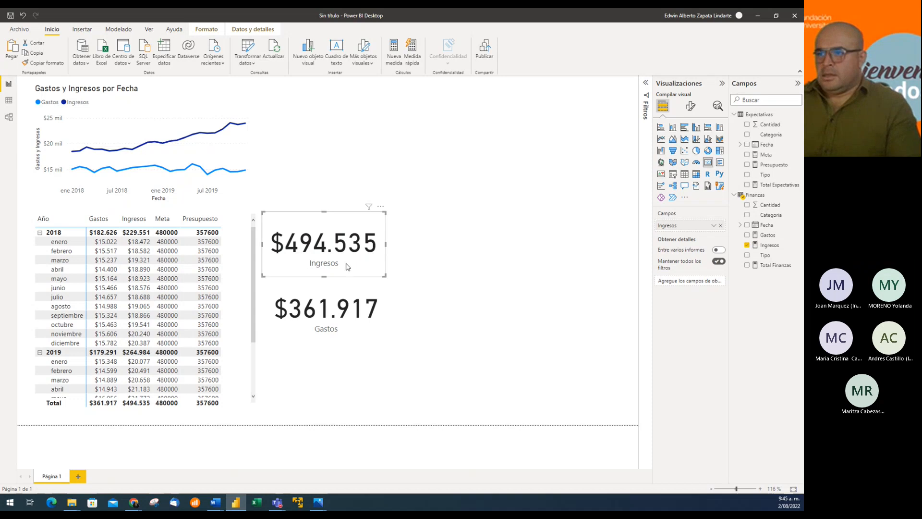
Step: Duplicate the Ingresos and Gastos cards together and place the copies beside the originals
{"action": "left_click", "coordinate": [348, 300], "text": "ctrl"}
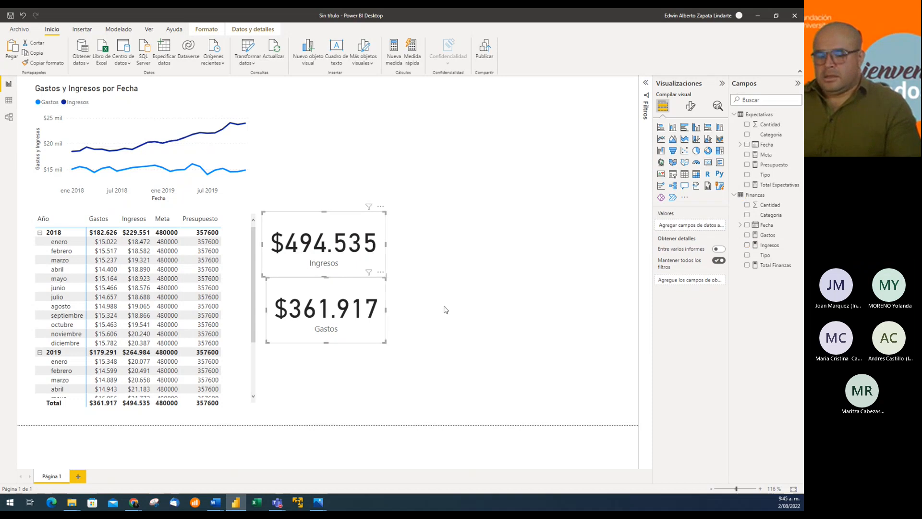
{"action": "left_click", "coordinate": [496, 290]}
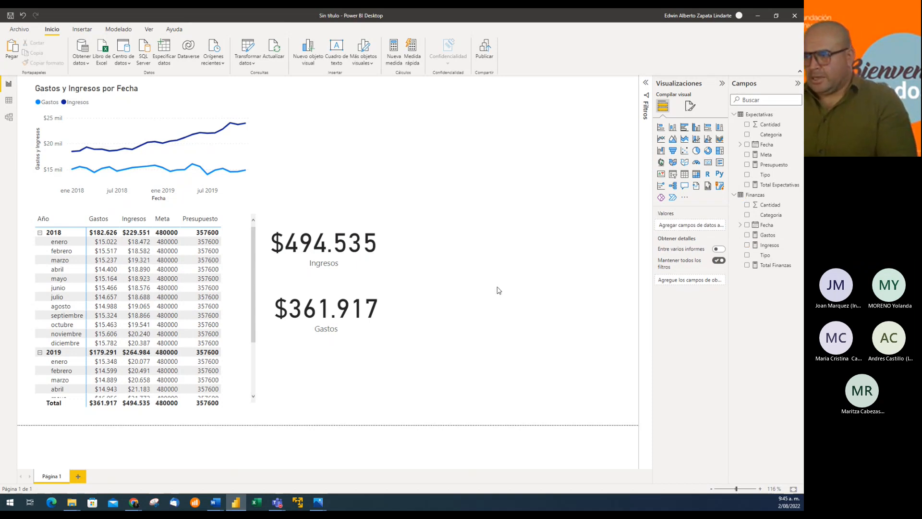
{"action": "key", "text": "ctrl+z"}
{"action": "left_click_drag", "start_coordinate": [343, 239], "coordinate": [473, 234]}
Step: Make the duplicated Ingresos card show Presupuesto and the duplicated Gastos card show Meta
{"action": "left_click", "coordinate": [476, 238]}
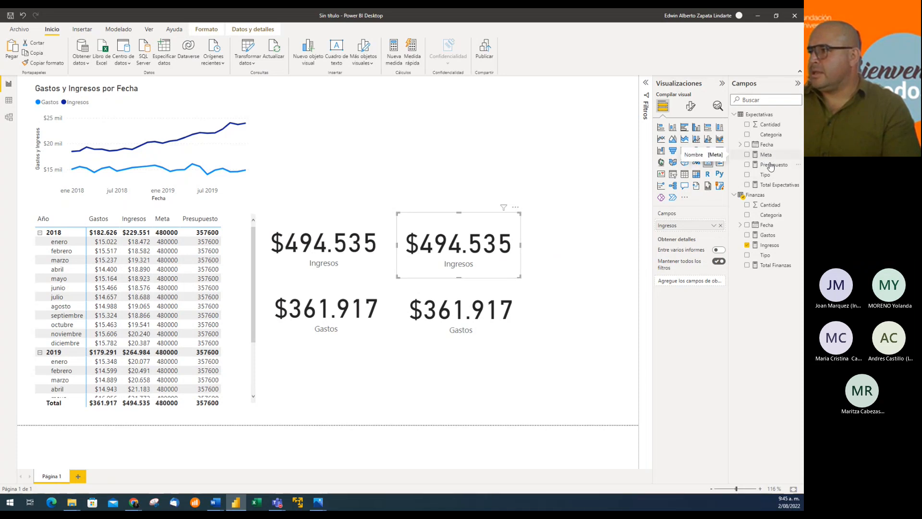
{"action": "left_click_drag", "start_coordinate": [771, 167], "coordinate": [704, 223]}
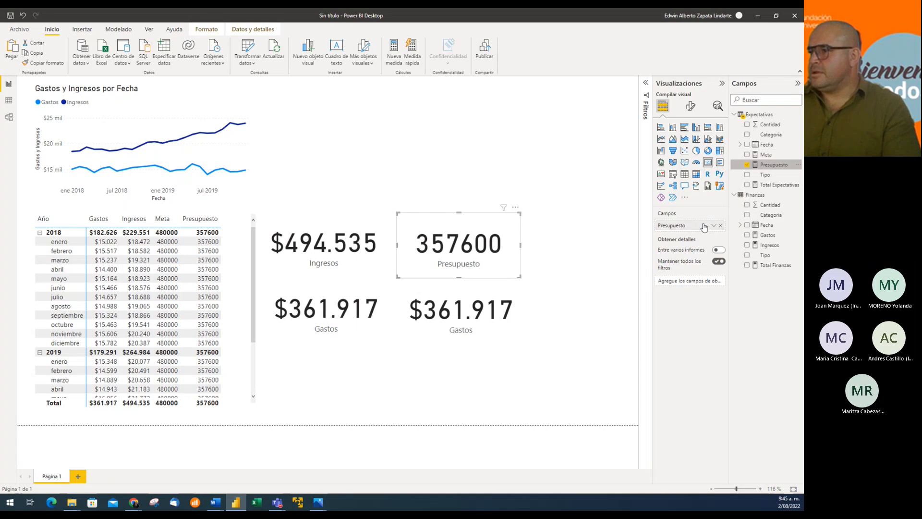
{"action": "left_click", "coordinate": [484, 296]}
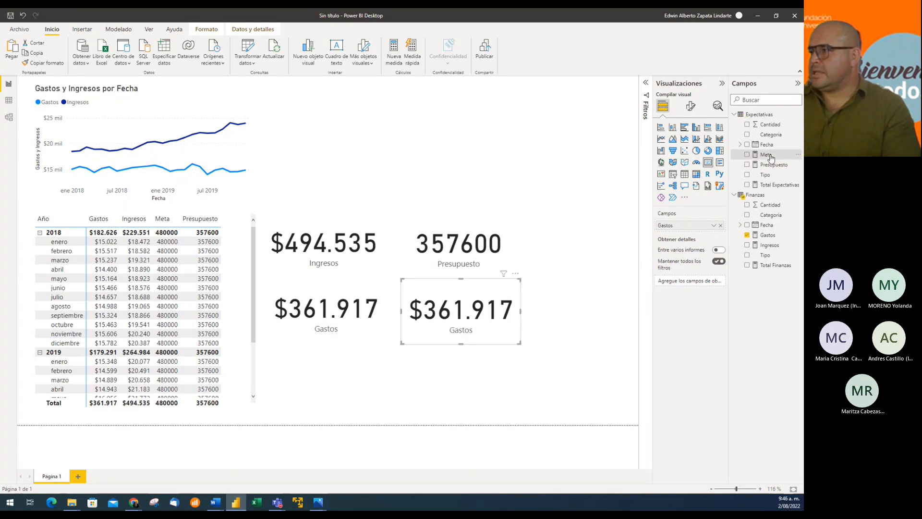
{"action": "left_click_drag", "start_coordinate": [770, 158], "coordinate": [697, 225]}
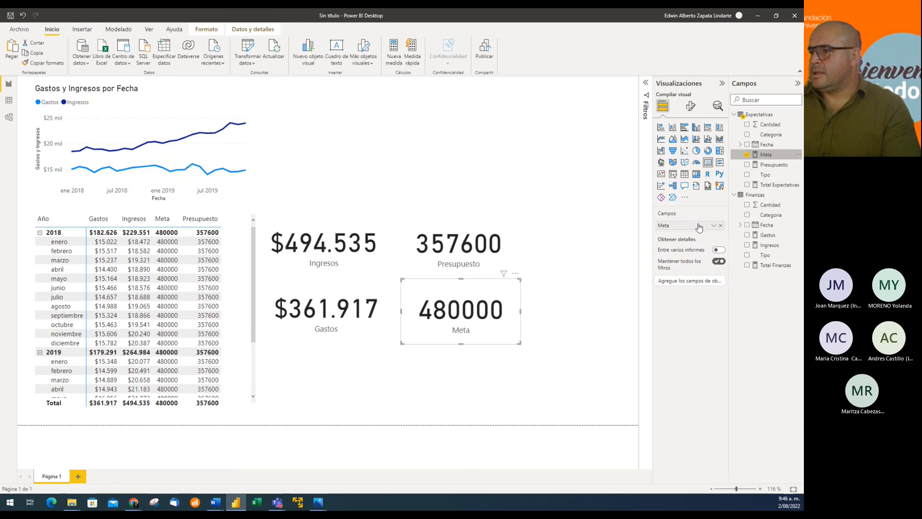
Step: Format the Meta and Presupuesto measures as currency and align their cards with the Ingresos and Gastos cards
{"action": "left_click", "coordinate": [772, 156]}
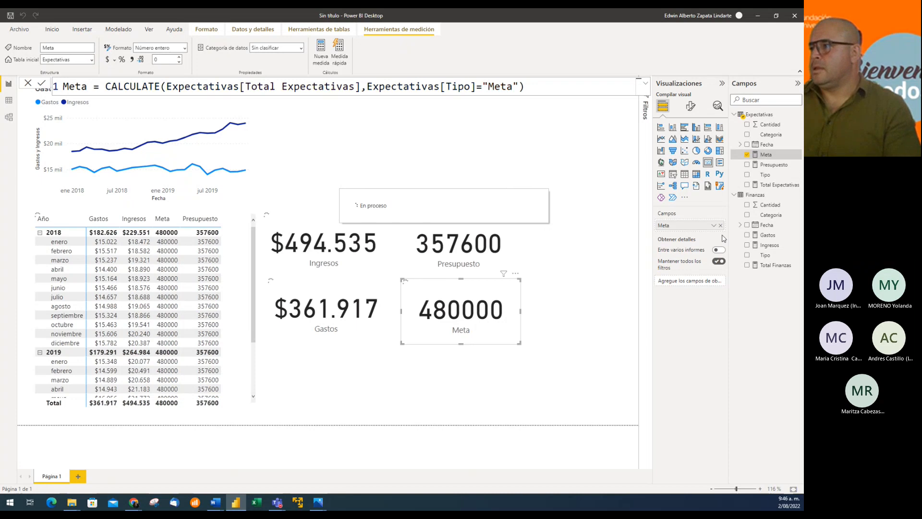
{"action": "left_click", "coordinate": [774, 165]}
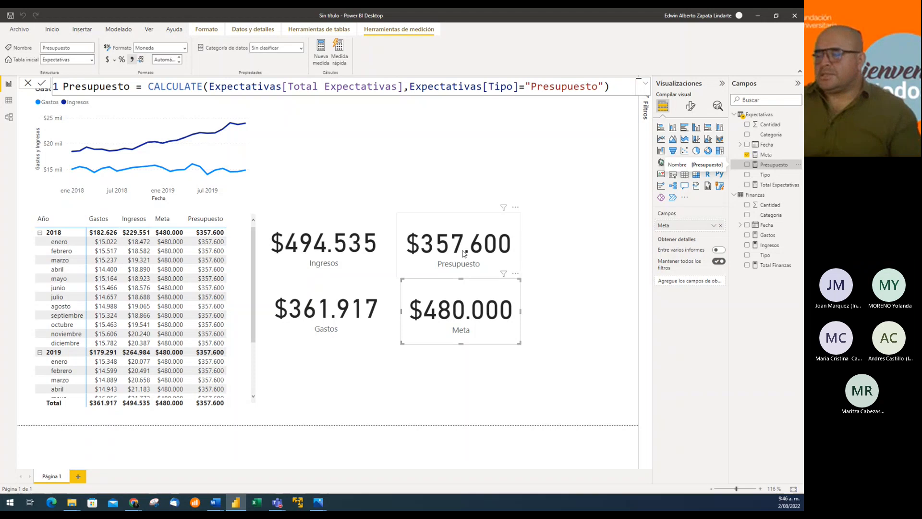
{"action": "left_click_drag", "start_coordinate": [445, 261], "coordinate": [455, 262]}
{"action": "left_click", "coordinate": [469, 311]}
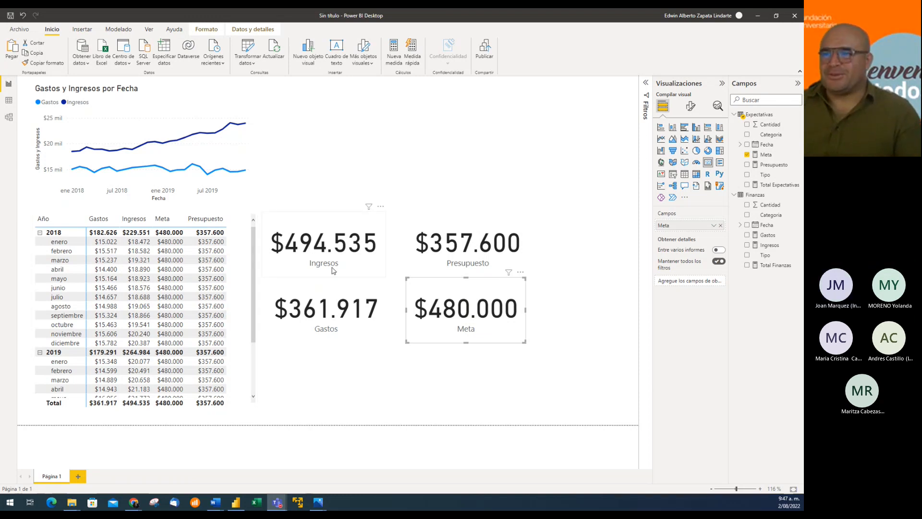
Step: Arrange the Finanzas and Expectativas tables side by side in the model view, and return to the report
{"action": "left_click", "coordinate": [246, 222]}
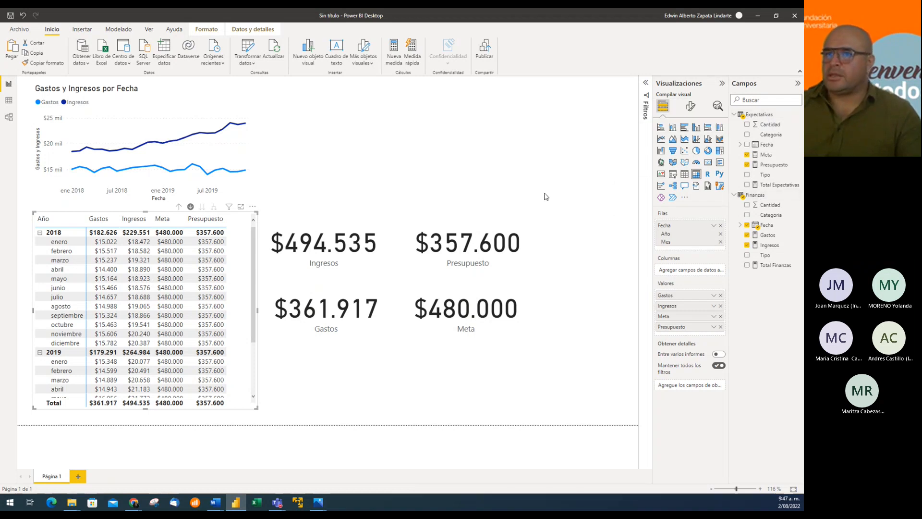
{"action": "left_click", "coordinate": [9, 117]}
{"action": "left_click_drag", "start_coordinate": [155, 124], "coordinate": [137, 160]}
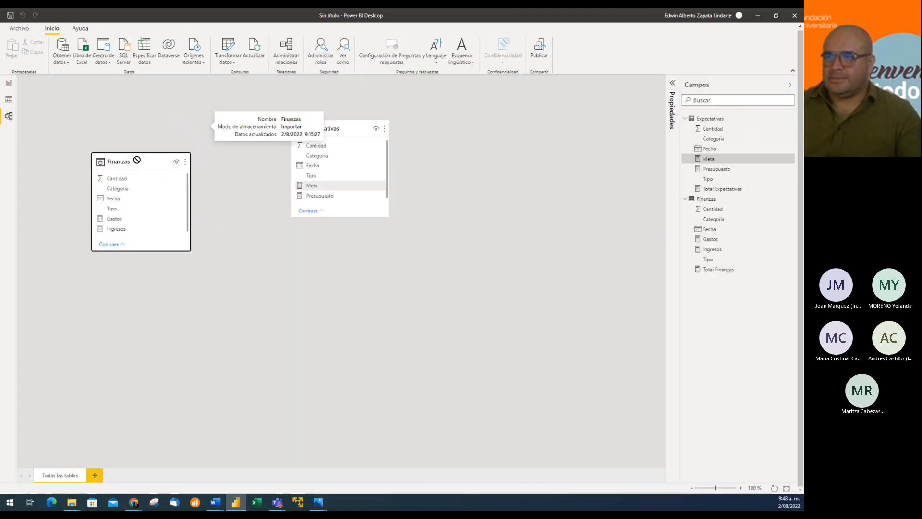
{"action": "left_click_drag", "start_coordinate": [331, 128], "coordinate": [360, 170]}
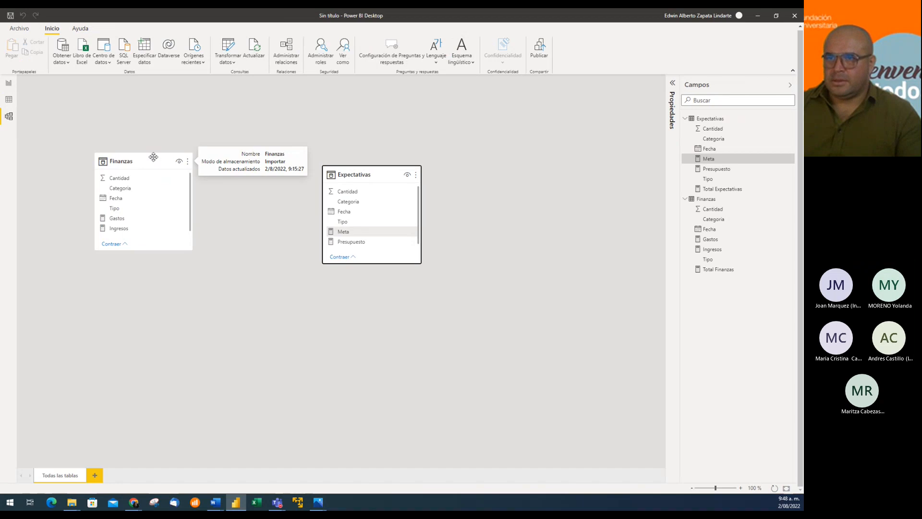
{"action": "left_click_drag", "start_coordinate": [154, 158], "coordinate": [138, 116]}
{"action": "left_click_drag", "start_coordinate": [364, 169], "coordinate": [287, 114]}
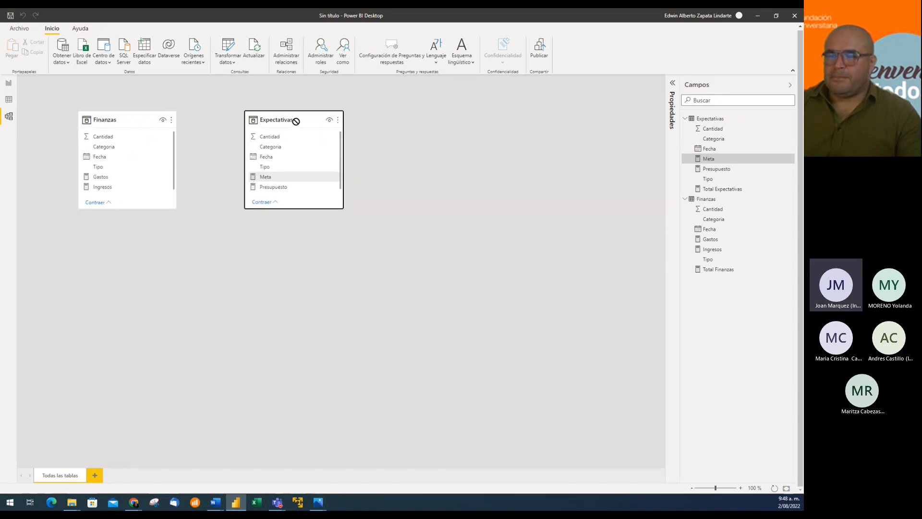
{"action": "left_click", "coordinate": [9, 83]}
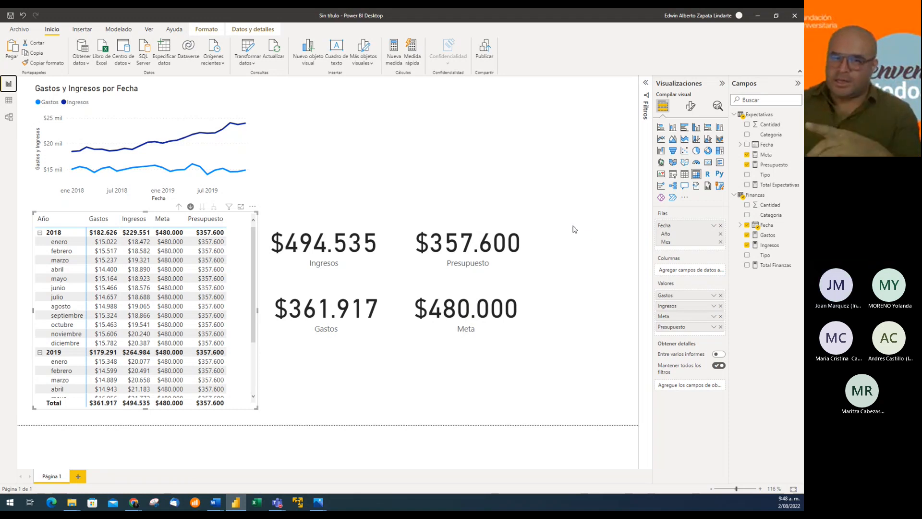
Step: Check the Fecha column in the Expectativas data, and move the Expectativas table farther from Finanzas in the model view
{"action": "left_click", "coordinate": [9, 116]}
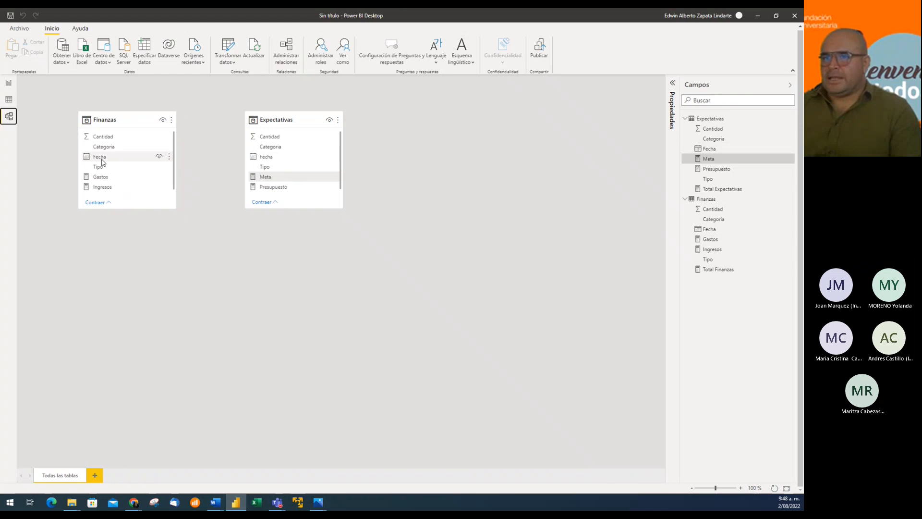
{"action": "left_click", "coordinate": [8, 100]}
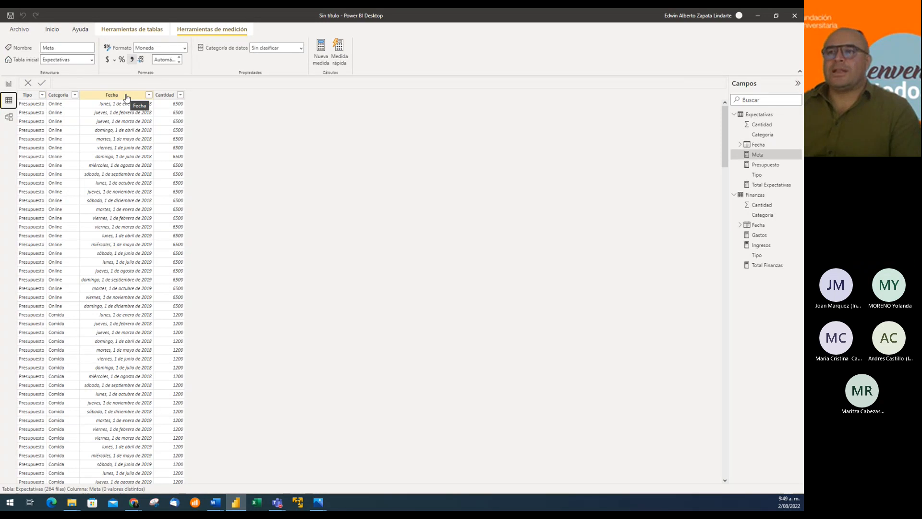
{"action": "left_click", "coordinate": [9, 118]}
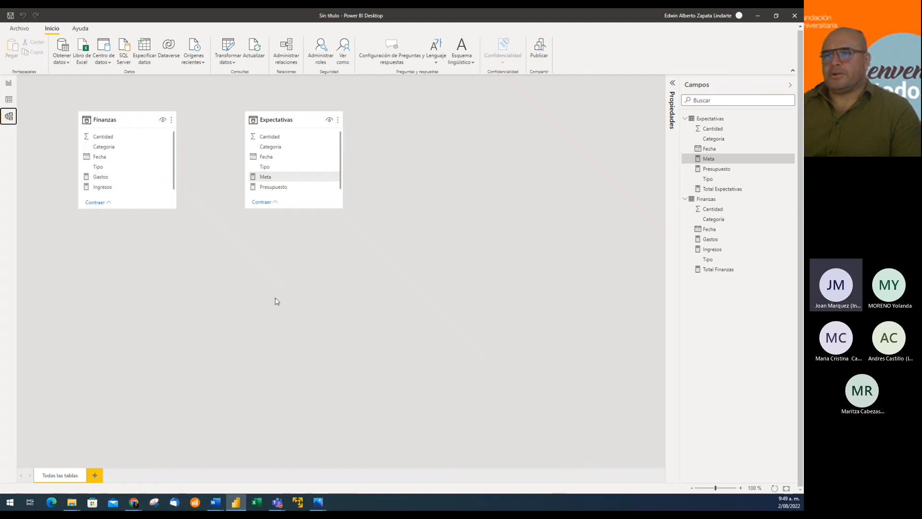
{"action": "left_click_drag", "start_coordinate": [280, 119], "coordinate": [353, 117]}
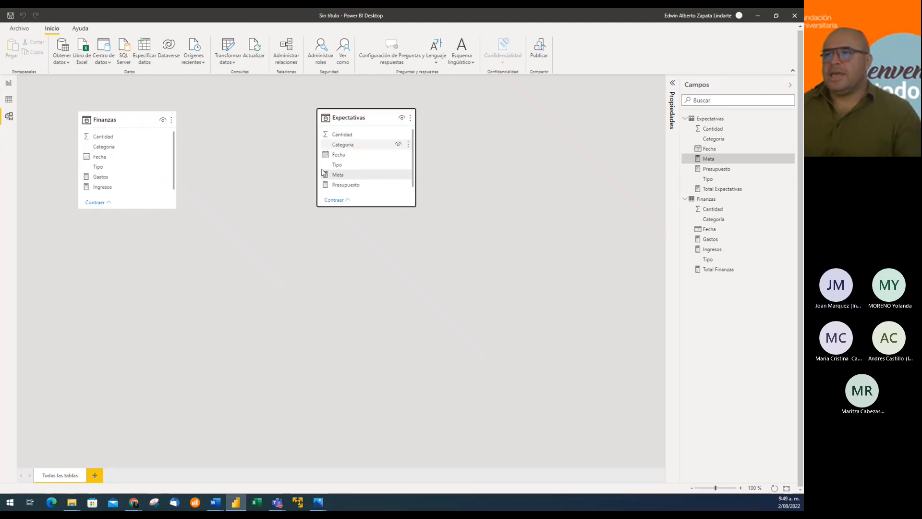
{"action": "left_click", "coordinate": [204, 242]}
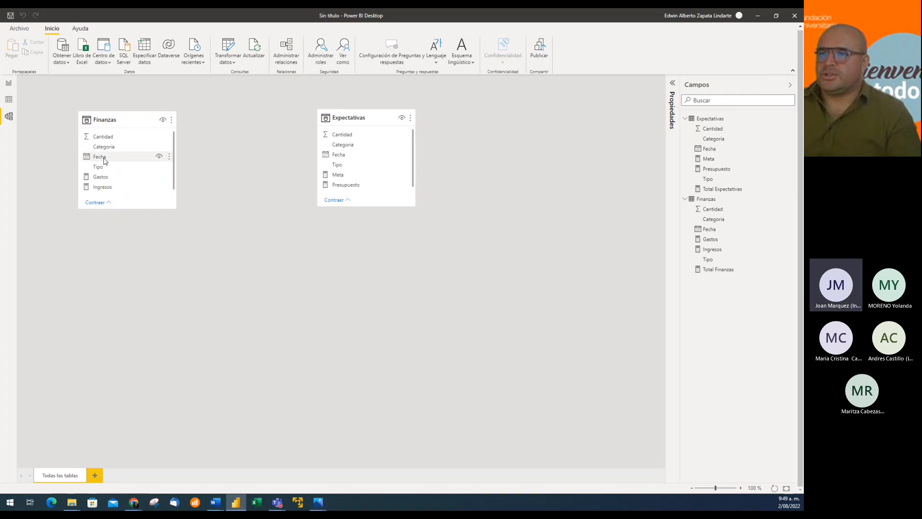
Step: Try to create a relationship between the Fecha fields of the Finanzas and Expectativas tables
{"action": "left_click_drag", "start_coordinate": [104, 162], "coordinate": [339, 156]}
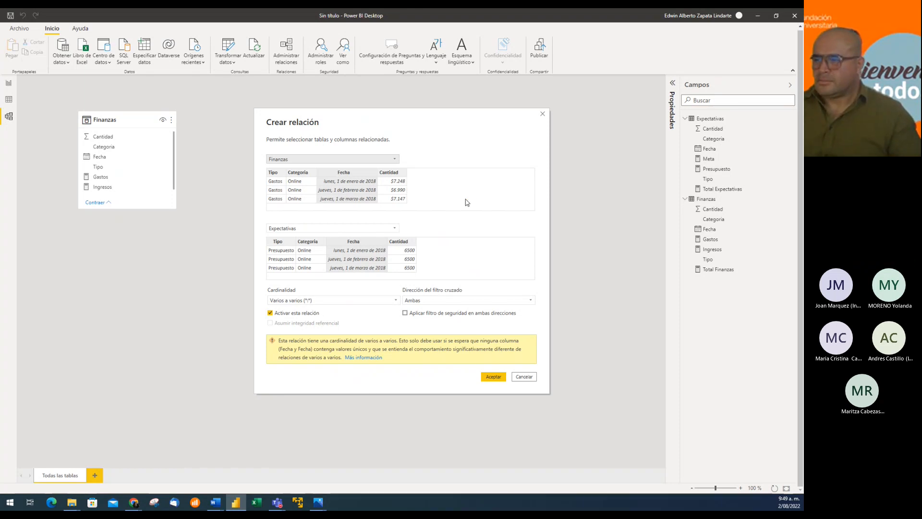
{"action": "left_click", "coordinate": [524, 377]}
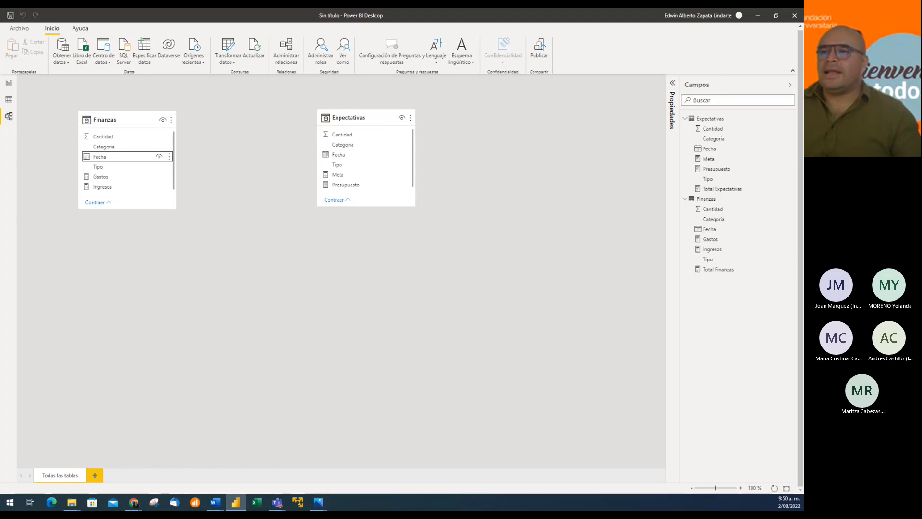
{"action": "left_click", "coordinate": [8, 83]}
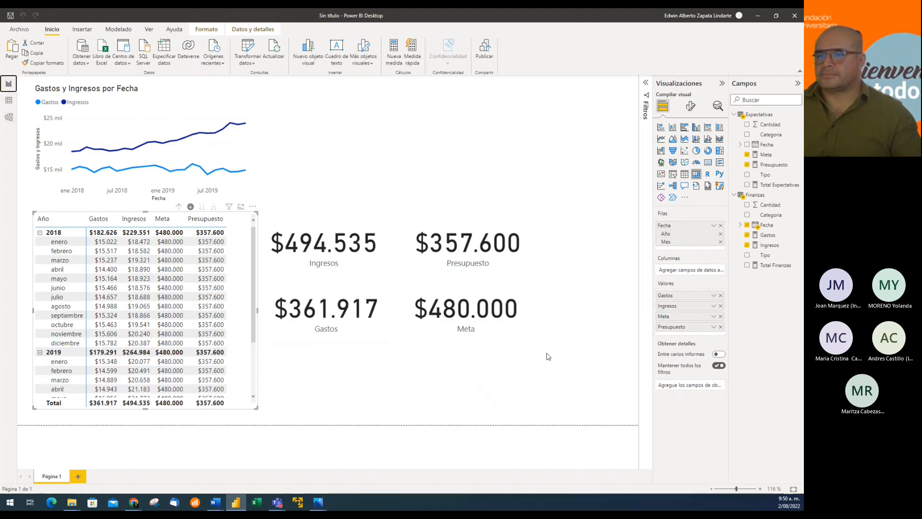
Step: Preview the Calendario2018, Calendario2019 and Calendario2020 workbooks in the Calendarios folder of Proyecto 4 original in File Explorer
{"action": "left_click", "coordinate": [9, 116]}
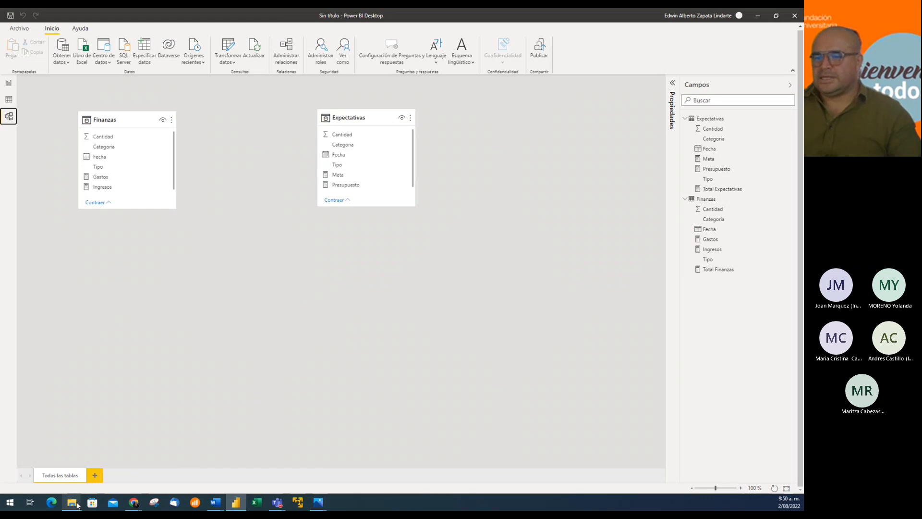
{"action": "mouse_move", "coordinate": [74, 505]}
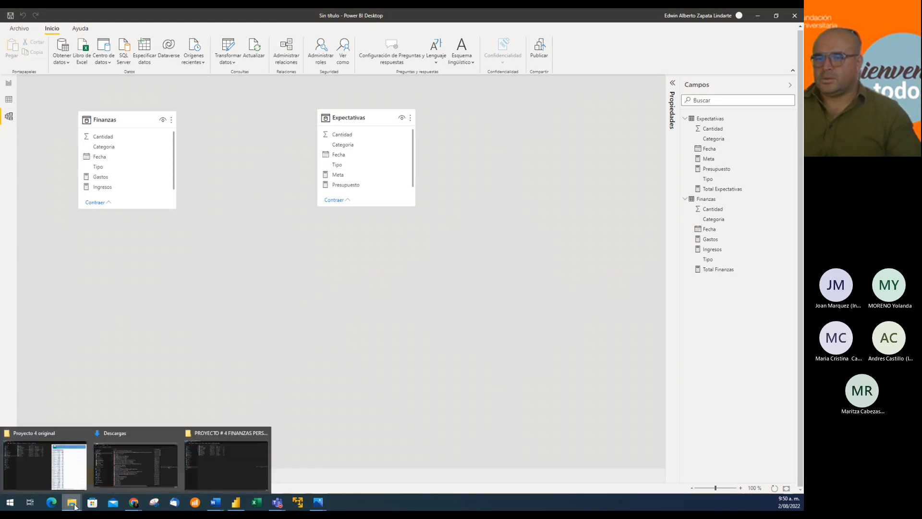
{"action": "left_click", "coordinate": [45, 463]}
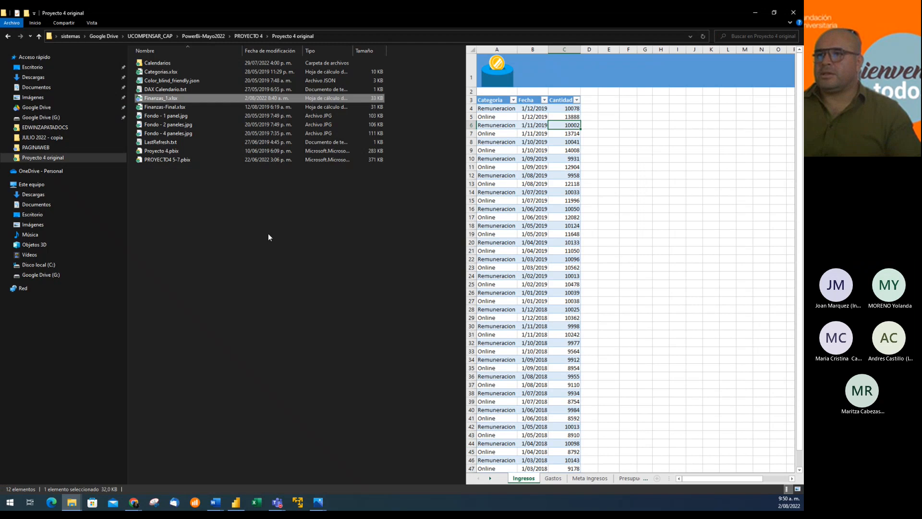
{"action": "double_click", "coordinate": [173, 65]}
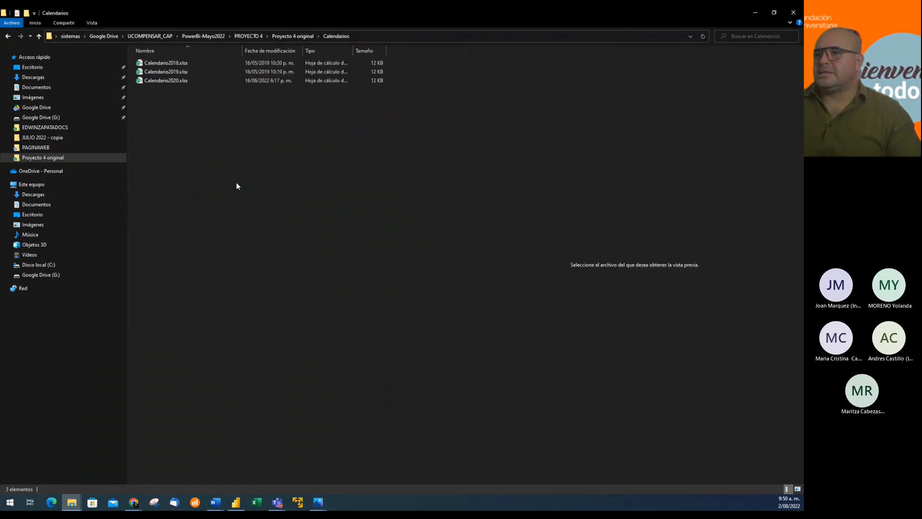
{"action": "left_click", "coordinate": [169, 65]}
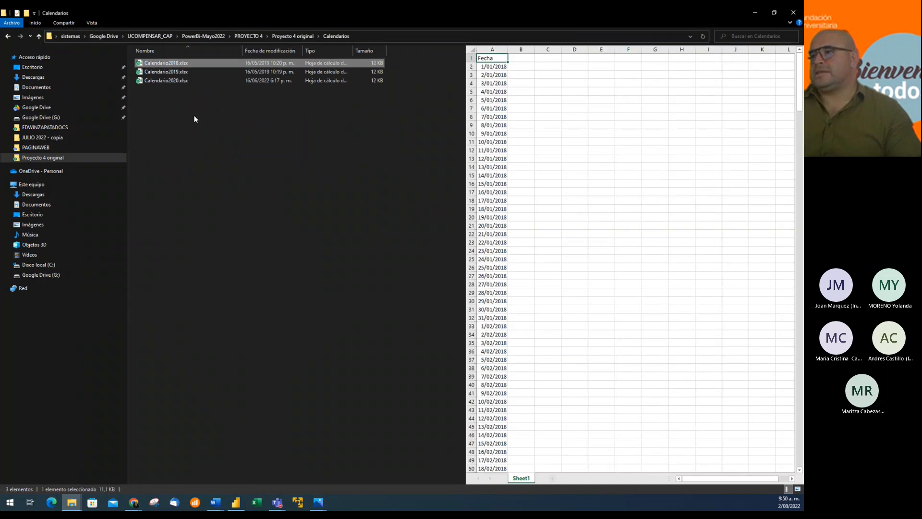
{"action": "left_click", "coordinate": [180, 73]}
{"action": "left_click", "coordinate": [180, 80]}
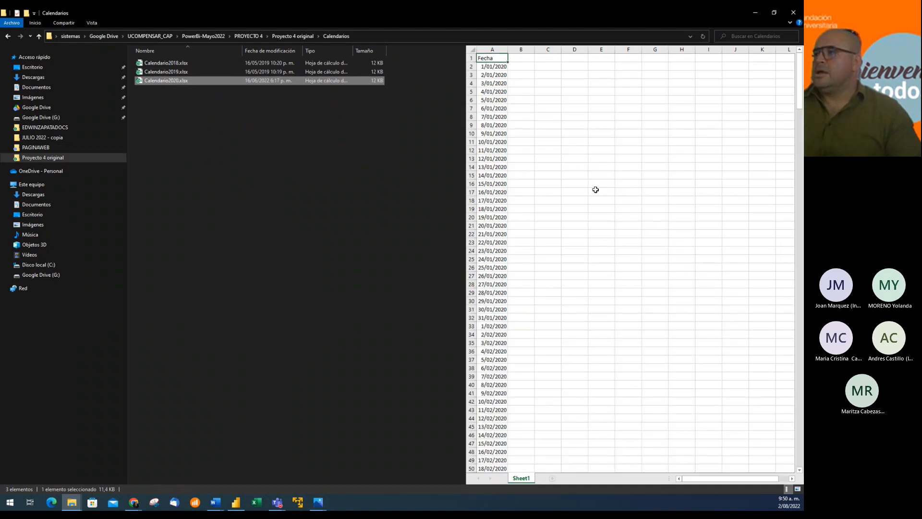
{"action": "left_click_drag", "start_coordinate": [802, 76], "coordinate": [775, 446]}
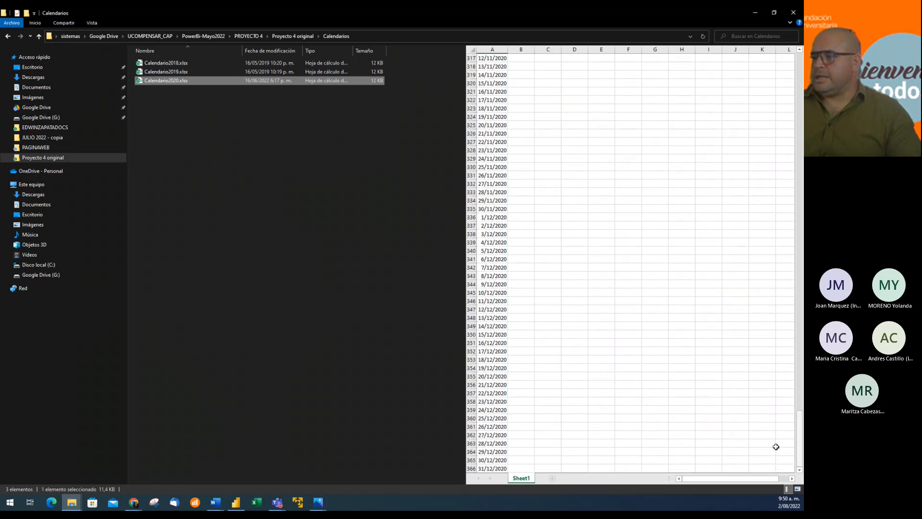
{"action": "left_click", "coordinate": [226, 142]}
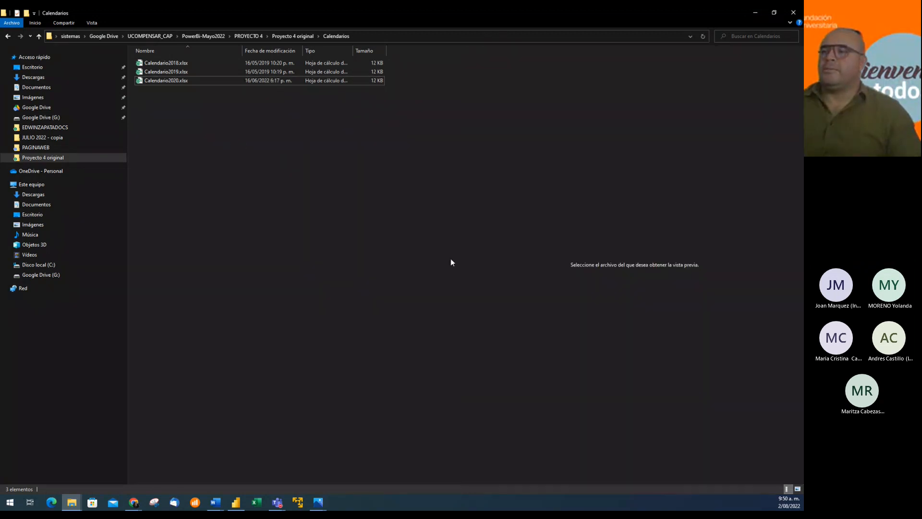
{"action": "left_click", "coordinate": [757, 12]}
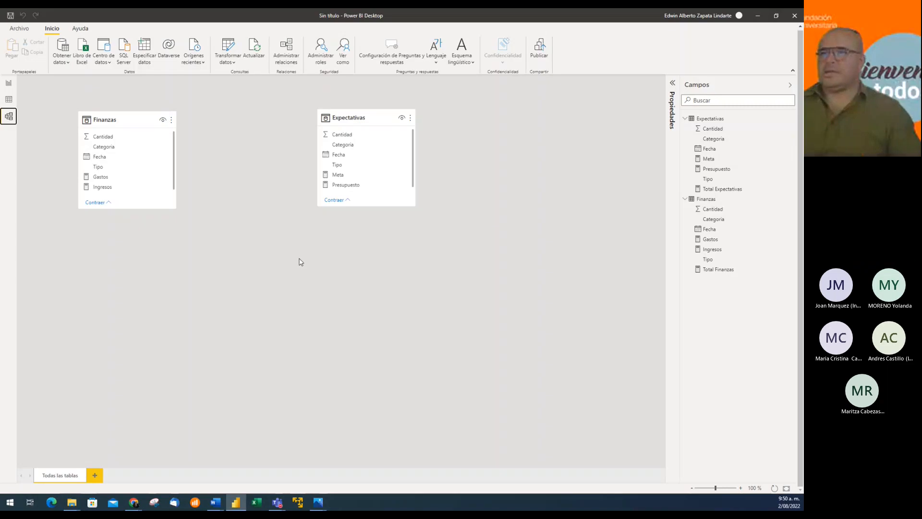
{"action": "left_click", "coordinate": [8, 85]}
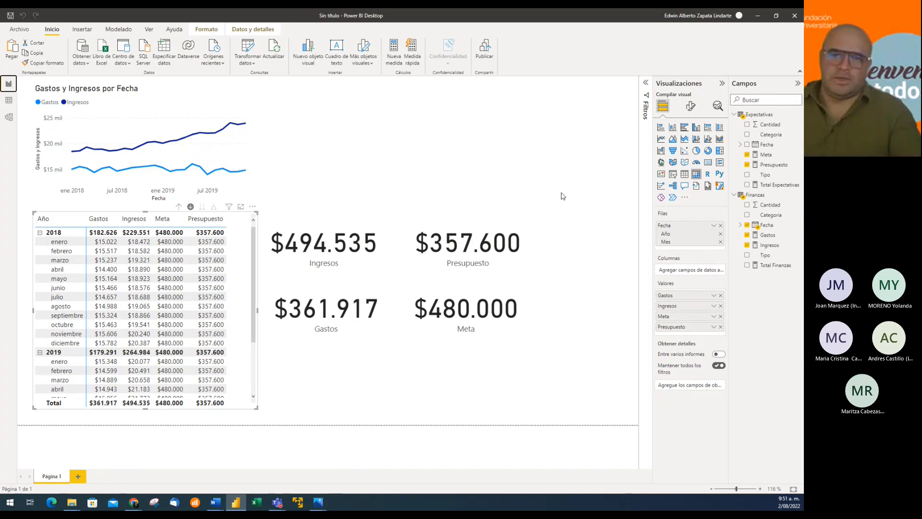
{"action": "left_click", "coordinate": [543, 168]}
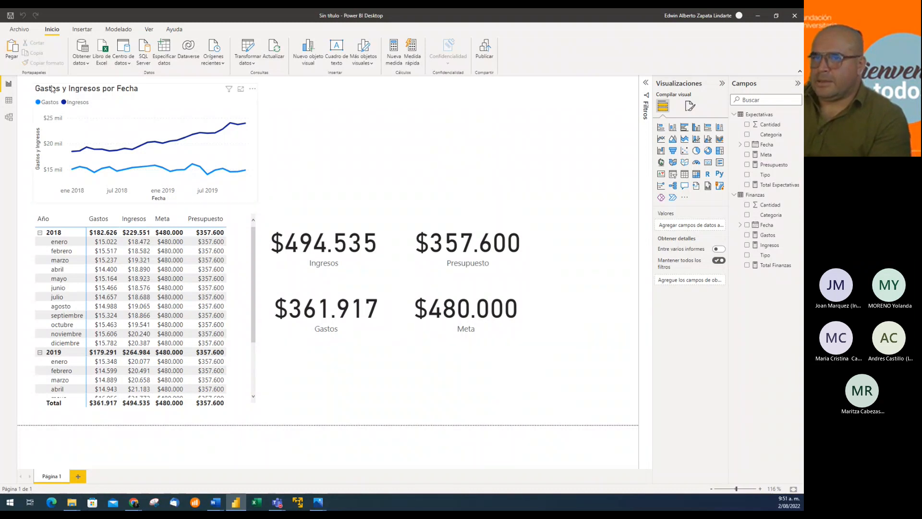
{"action": "left_click", "coordinate": [9, 117]}
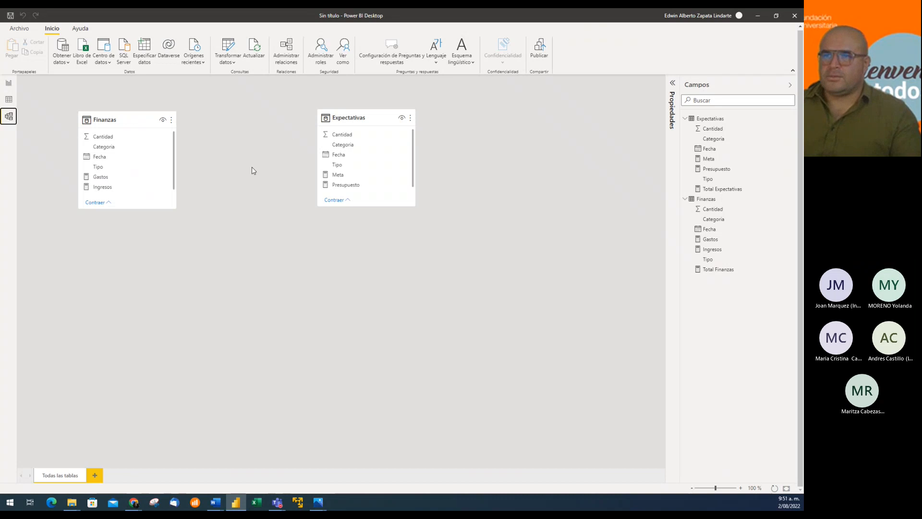
Step: From the report, start a new data import using the Carpeta (folder) connector
{"action": "left_click", "coordinate": [9, 84]}
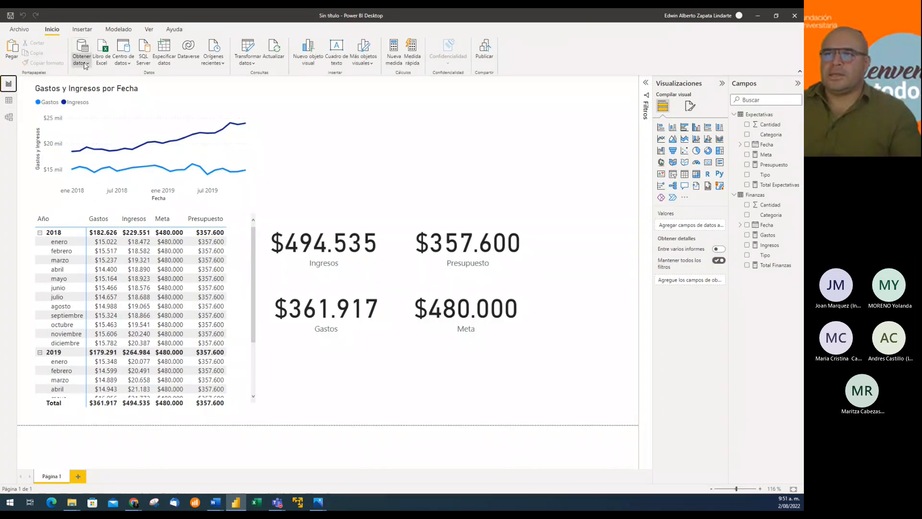
{"action": "left_click", "coordinate": [85, 64]}
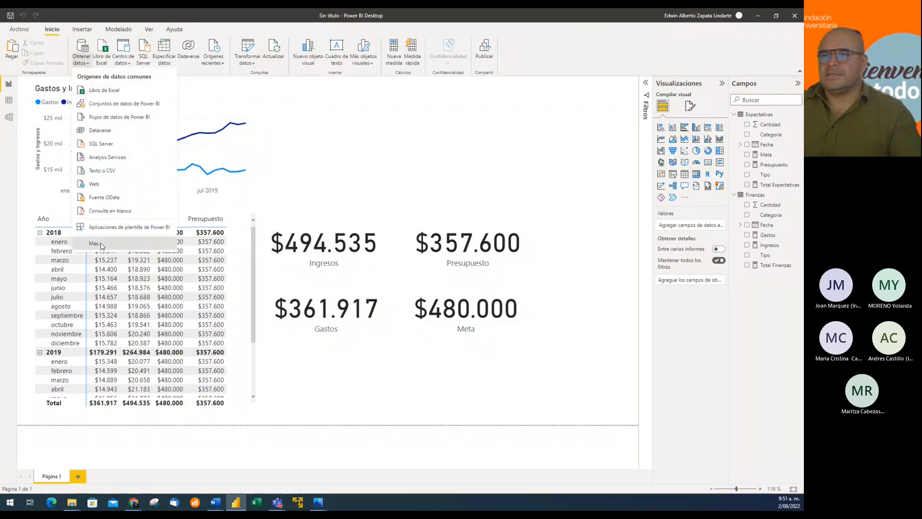
{"action": "left_click", "coordinate": [99, 246]}
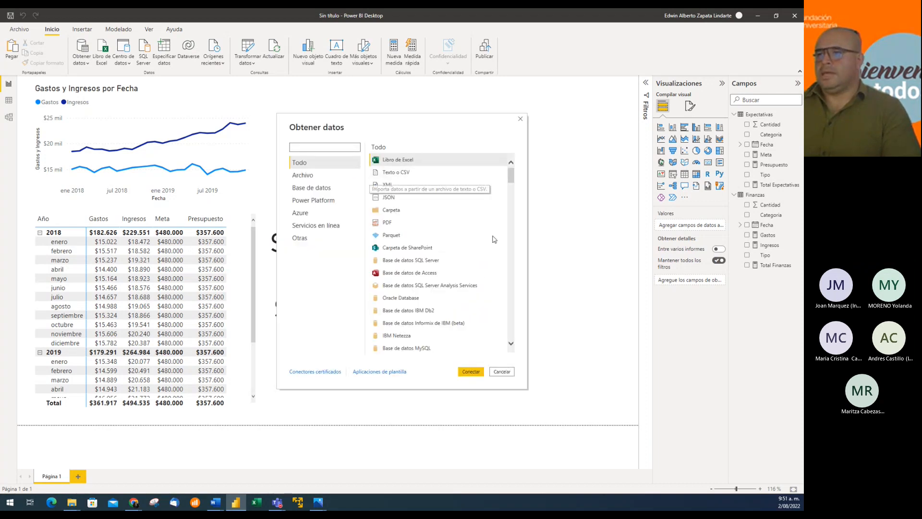
{"action": "left_click", "coordinate": [390, 210]}
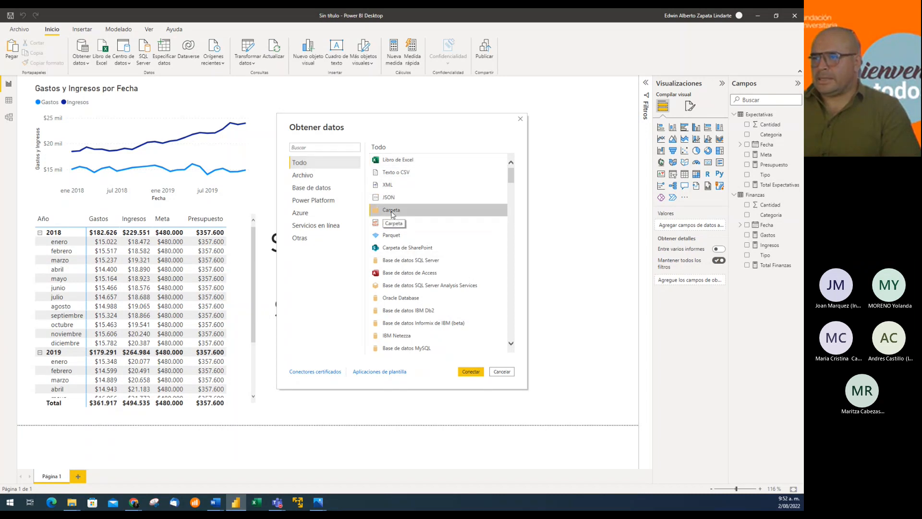
{"action": "left_click", "coordinate": [472, 372]}
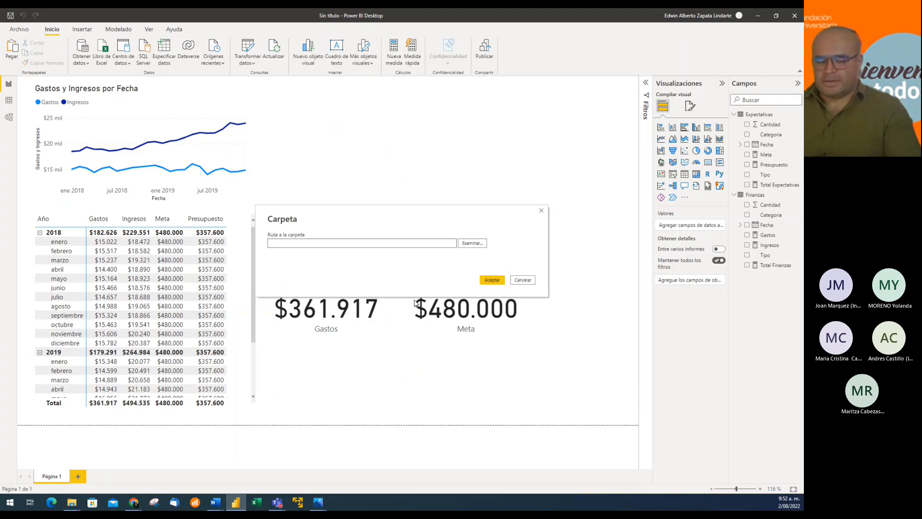
Step: Browse for the source folder through Google Drive and UCOMPENSAR_CAP to PowerBi-Mayo2022
{"action": "left_click", "coordinate": [471, 245]}
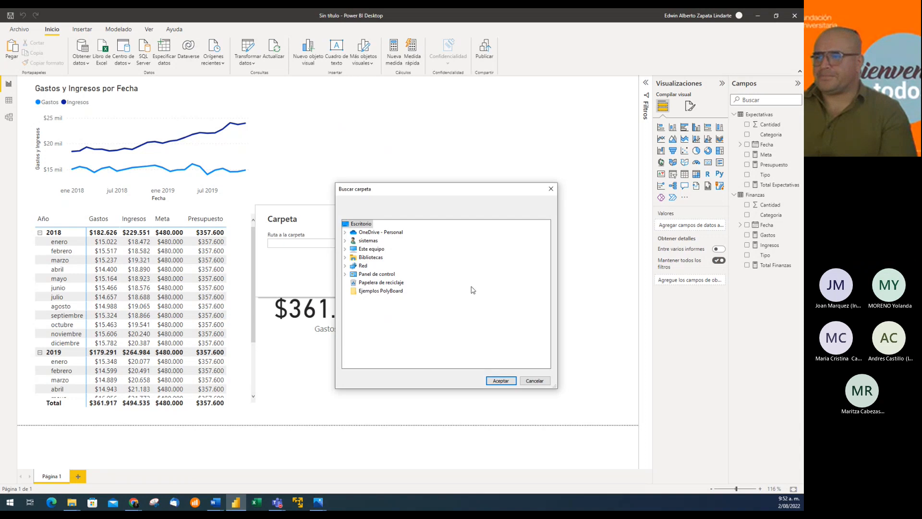
{"action": "left_click", "coordinate": [344, 244]}
{"action": "scroll", "coordinate": [451, 307], "scroll_direction": "down", "scroll_amount": 3}
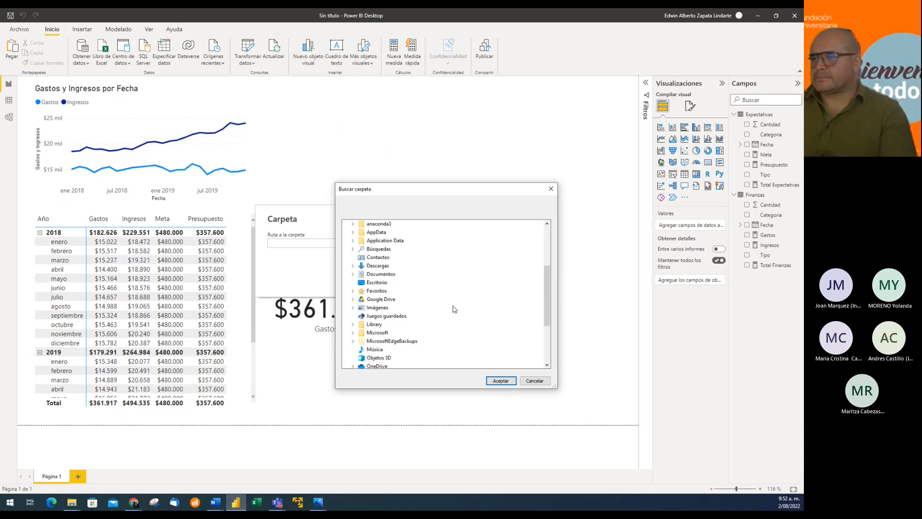
{"action": "left_click", "coordinate": [353, 300]}
{"action": "scroll", "coordinate": [449, 319], "scroll_direction": "down", "scroll_amount": 15}
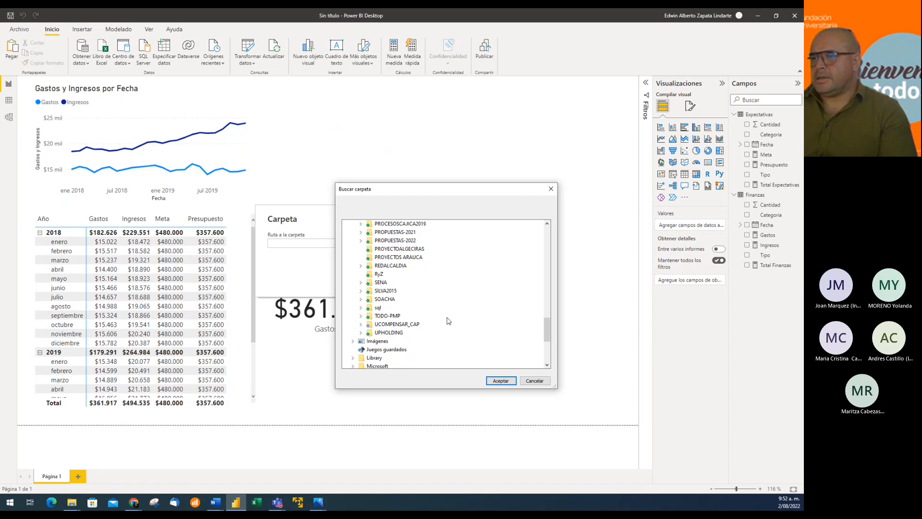
{"action": "left_click", "coordinate": [361, 328]}
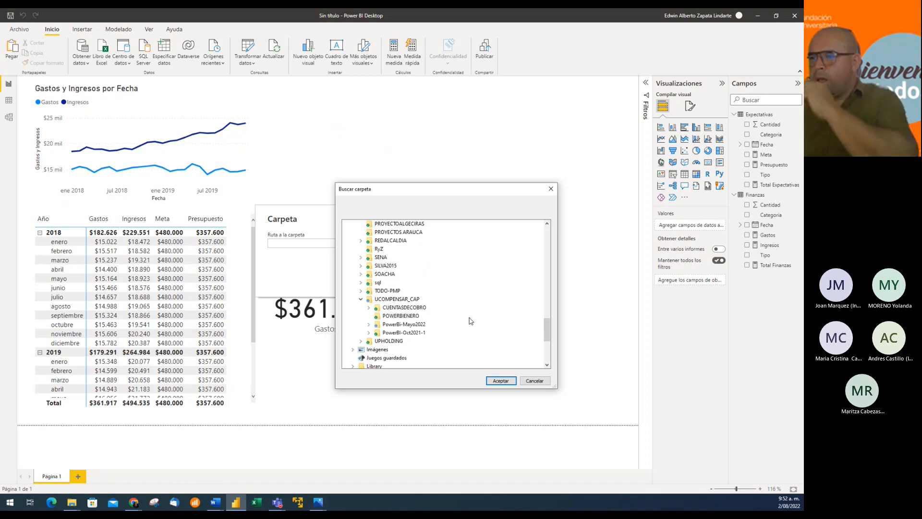
{"action": "double_click", "coordinate": [404, 325]}
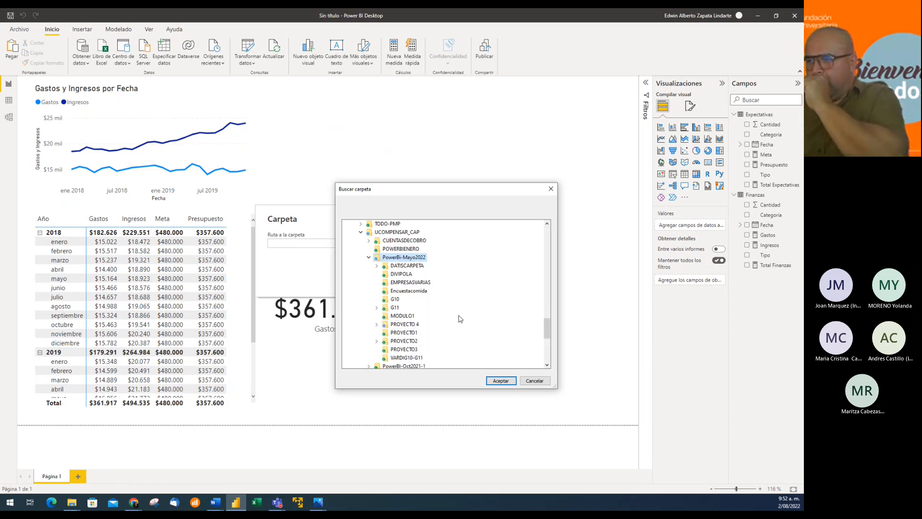
Step: Choose the Calendarios folder inside PROYECTO 4, Proyecto 4 original as the import path and connect to its files
{"action": "scroll", "coordinate": [456, 317], "scroll_direction": "down", "scroll_amount": 2}
{"action": "left_click", "coordinate": [377, 274]}
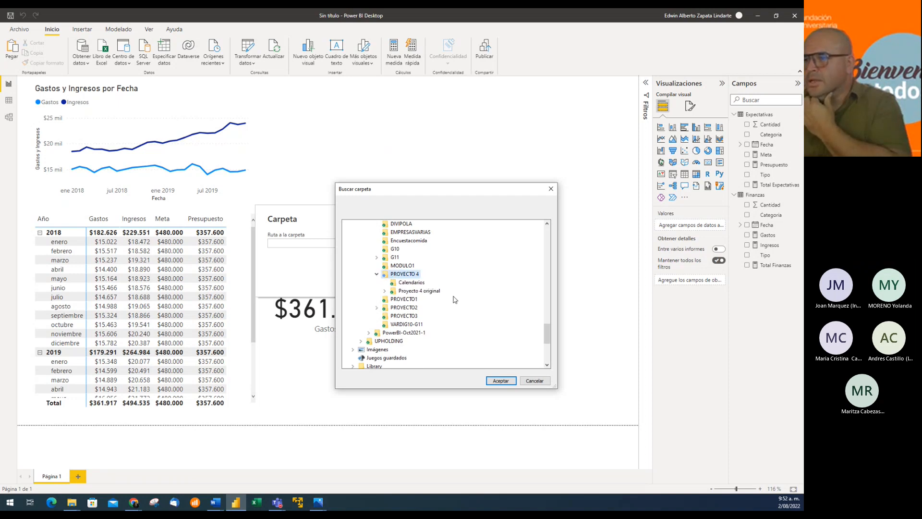
{"action": "double_click", "coordinate": [417, 290]}
{"action": "scroll", "coordinate": [478, 330], "scroll_direction": "down", "scroll_amount": 2}
{"action": "key", "text": "Down"}
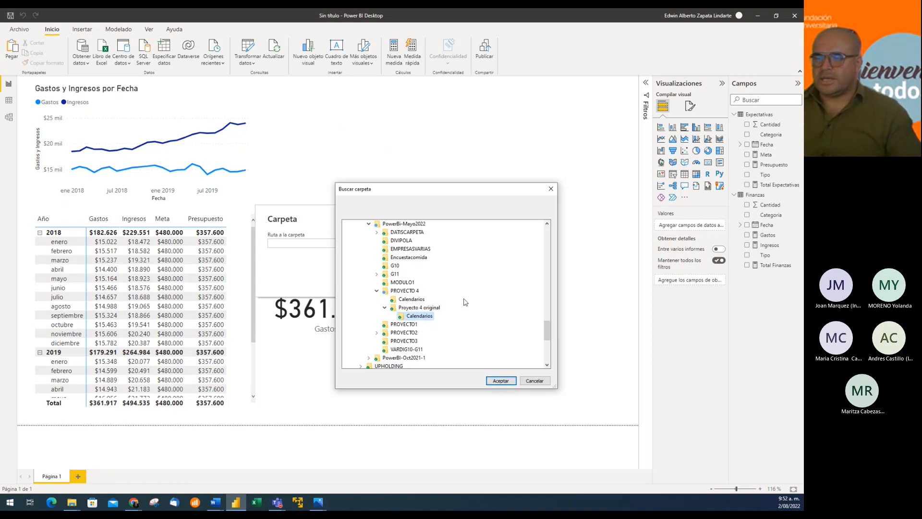
{"action": "left_click", "coordinate": [497, 380]}
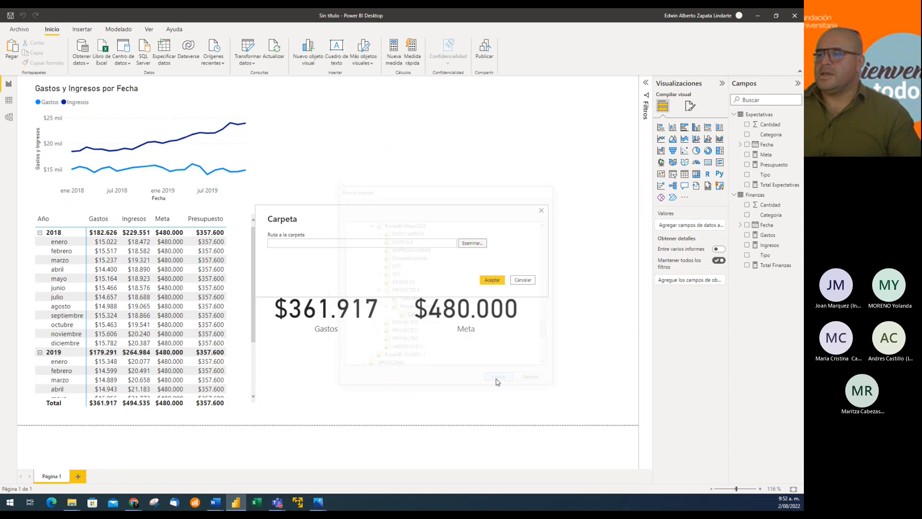
{"action": "left_click", "coordinate": [490, 283]}
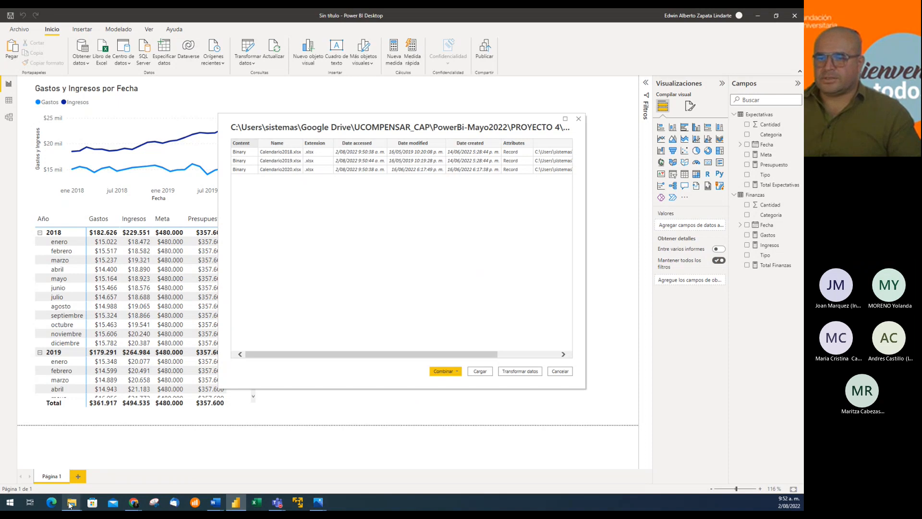
Step: Check the calendar workbooks in the Calendarios folder in File Explorer, and return to the Power BI import preview
{"action": "mouse_move", "coordinate": [71, 503]}
{"action": "left_click", "coordinate": [45, 457]}
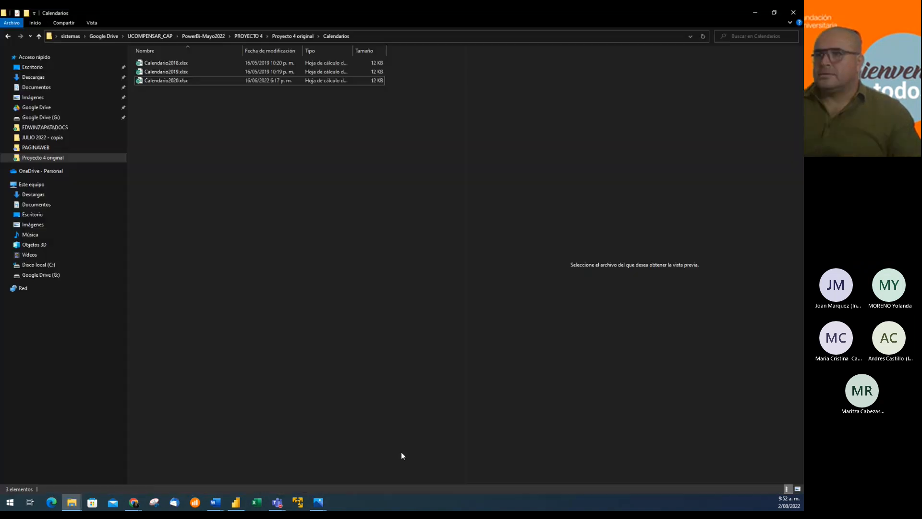
{"action": "left_click", "coordinate": [754, 13]}
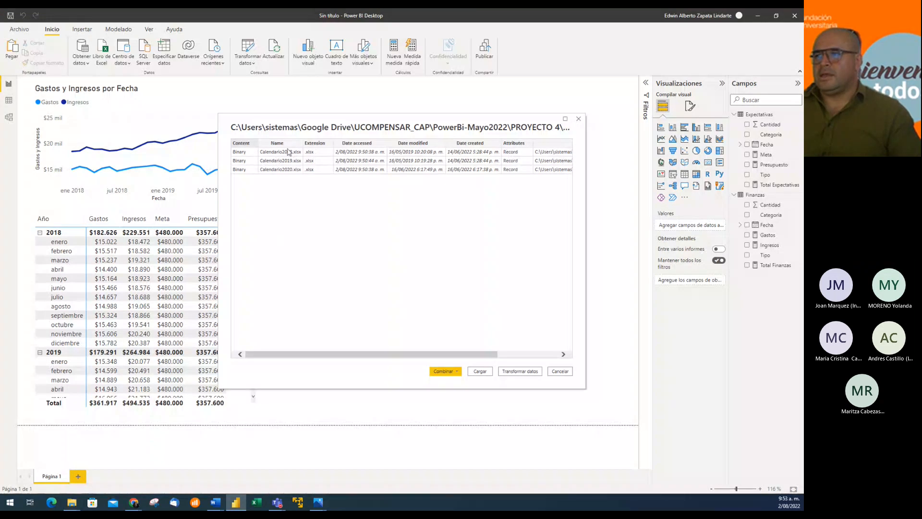
Step: Combine and load the calendar files, extracting Sheet1 with Primer archivo as the sample file
{"action": "left_click", "coordinate": [443, 372]}
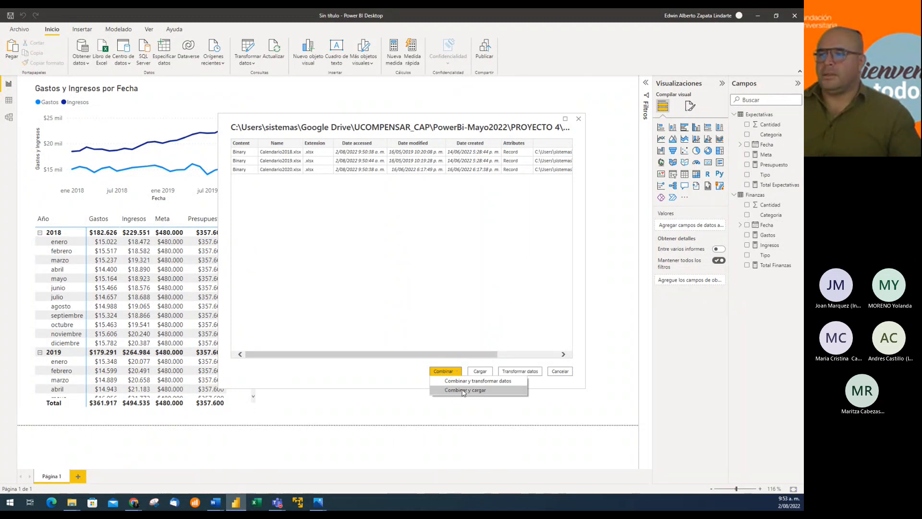
{"action": "left_click", "coordinate": [463, 390]}
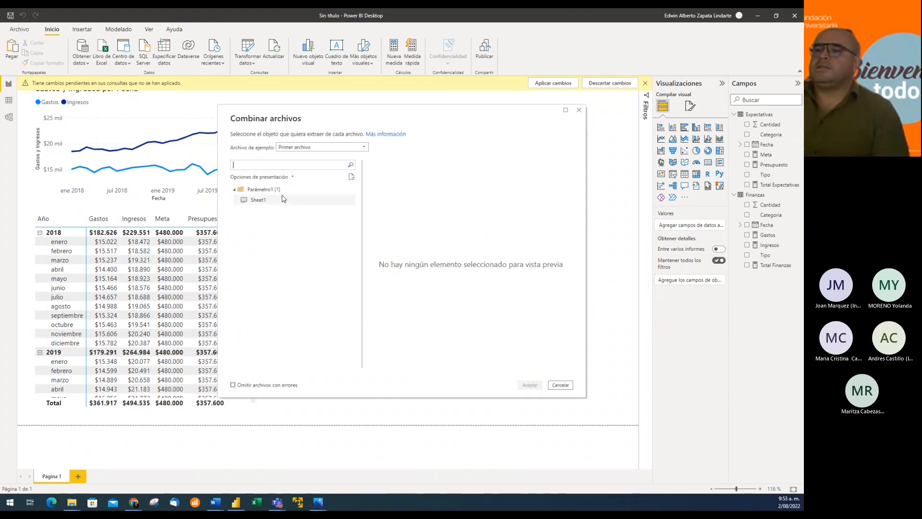
{"action": "left_click", "coordinate": [265, 203]}
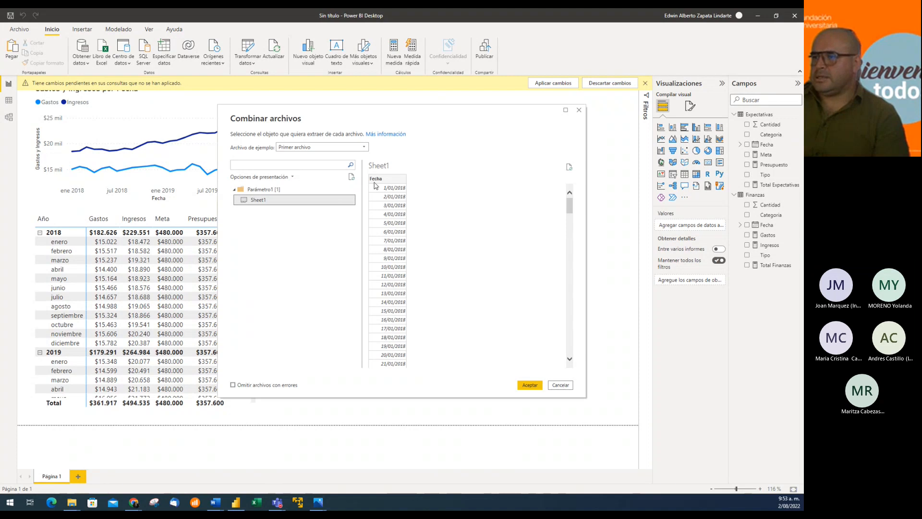
{"action": "left_click", "coordinate": [355, 149]}
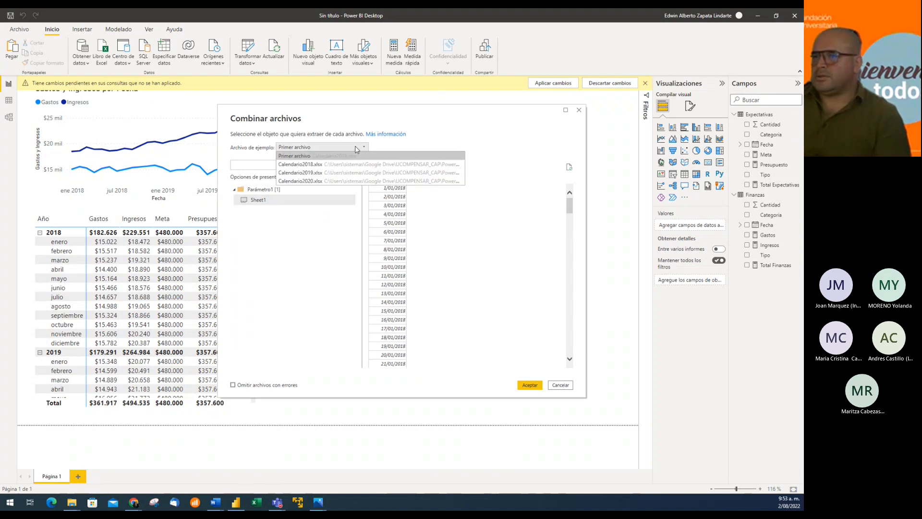
{"action": "left_click", "coordinate": [356, 149]}
{"action": "left_click", "coordinate": [285, 203]}
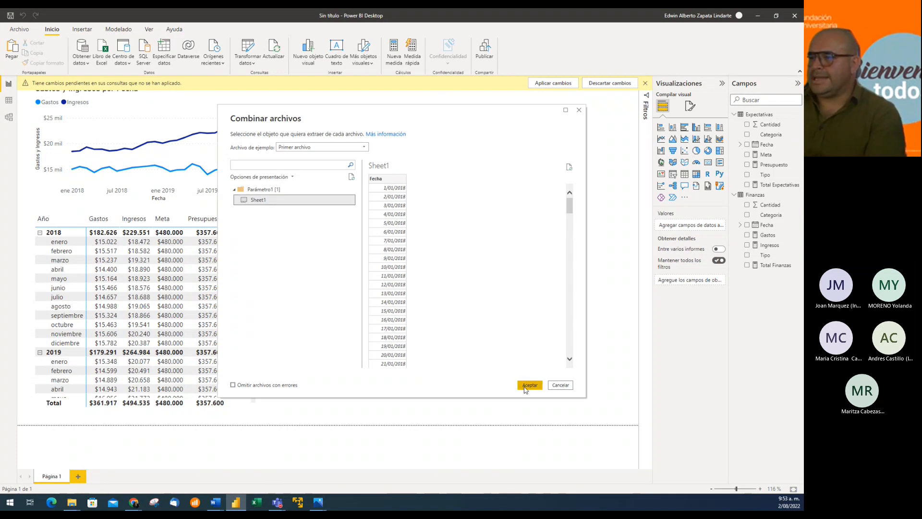
{"action": "left_click", "coordinate": [529, 385]}
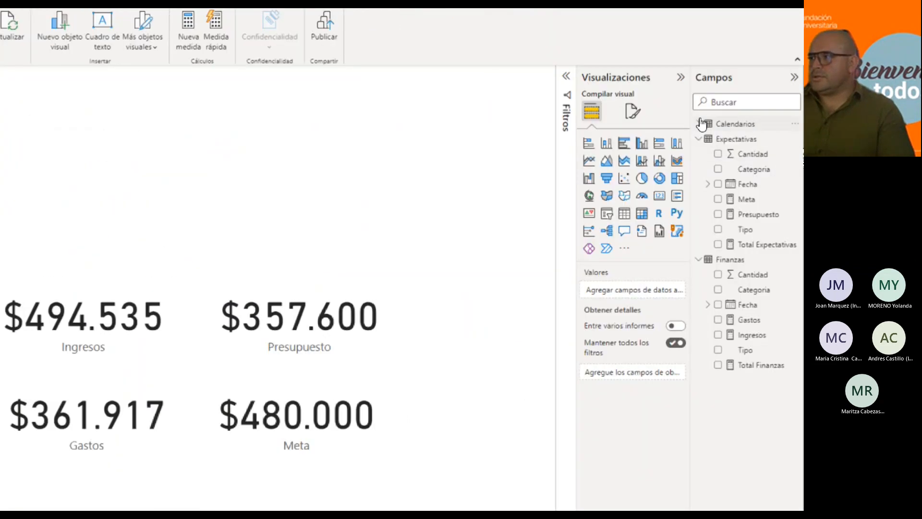
Step: Examine the fields and data rows of the imported Calendarios table
{"action": "left_click", "coordinate": [699, 126]}
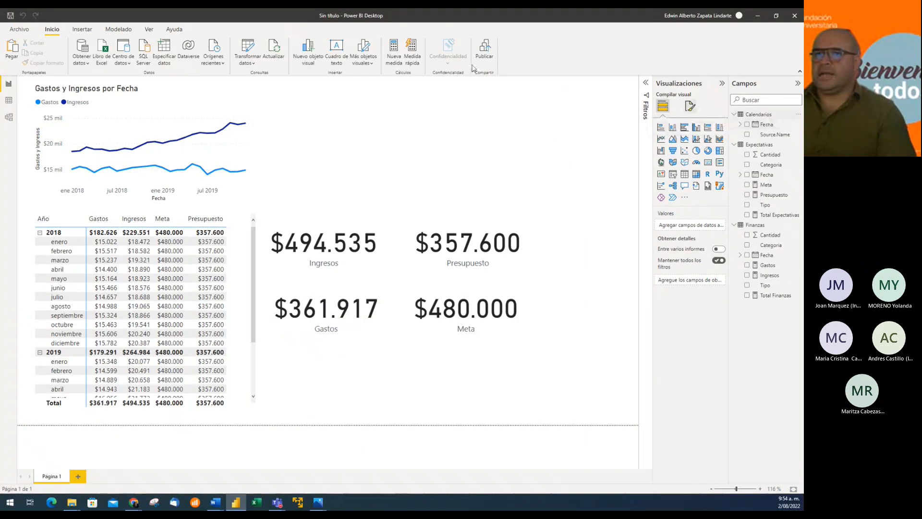
{"action": "left_click", "coordinate": [9, 100]}
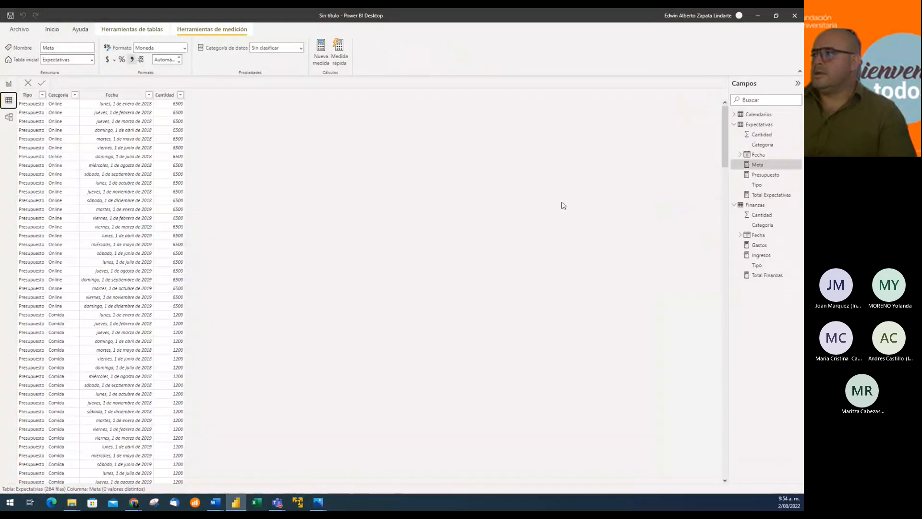
{"action": "left_click", "coordinate": [758, 115]}
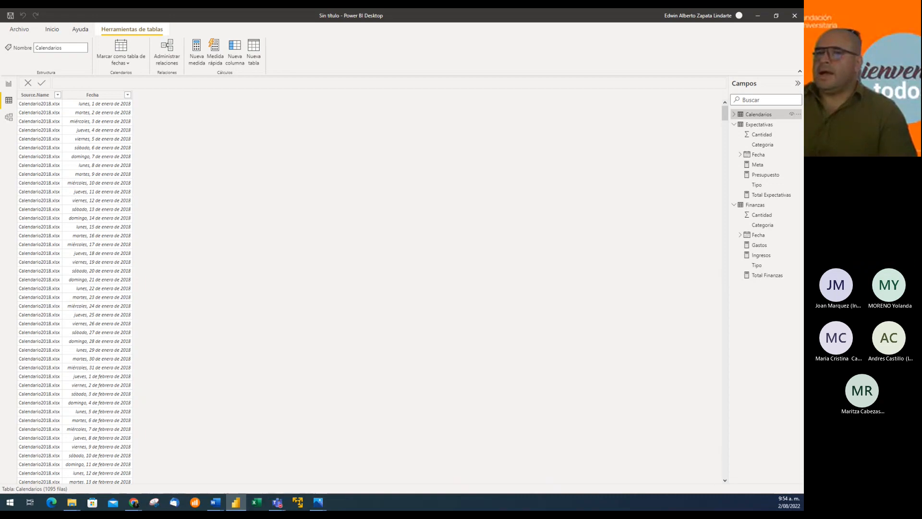
Step: Rearrange the model diagram so the Calendarios table sits between Finanzas and Expectativas
{"action": "left_click", "coordinate": [9, 118]}
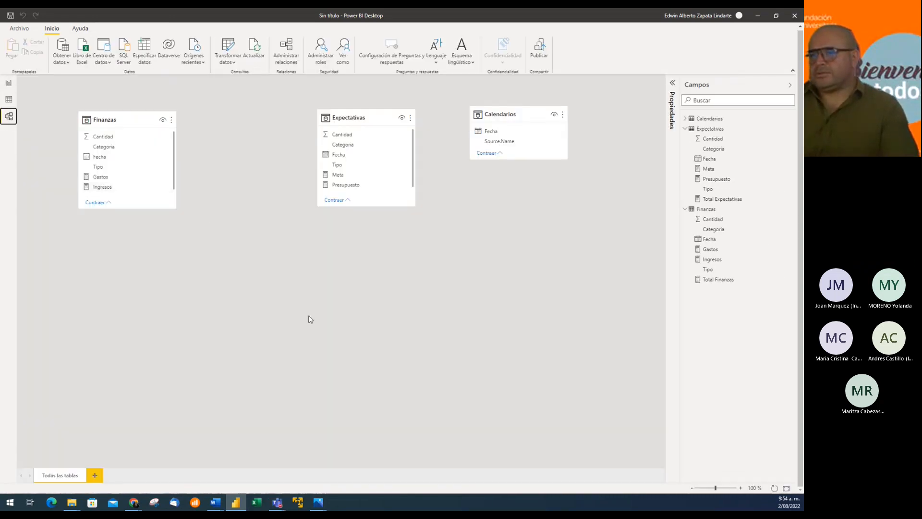
{"action": "left_click_drag", "start_coordinate": [508, 114], "coordinate": [238, 98]}
{"action": "left_click_drag", "start_coordinate": [354, 118], "coordinate": [361, 119]}
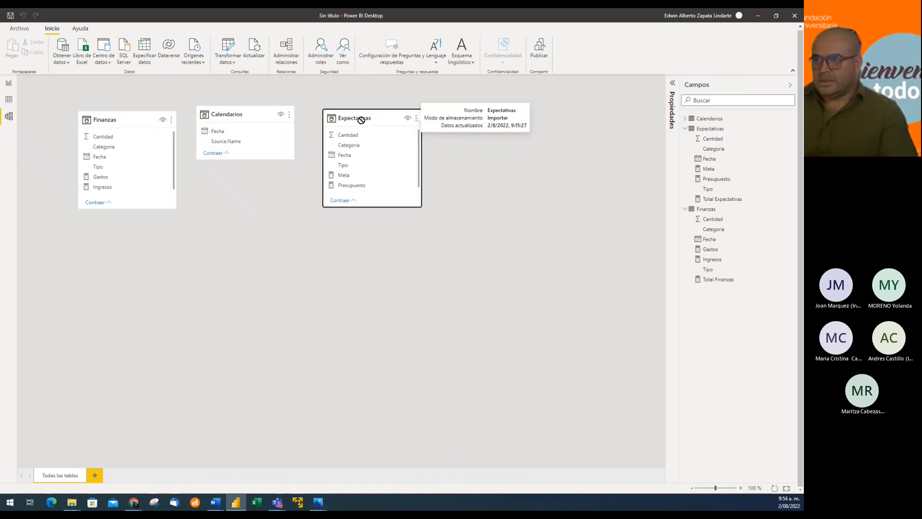
{"action": "left_click_drag", "start_coordinate": [127, 116], "coordinate": [119, 118]}
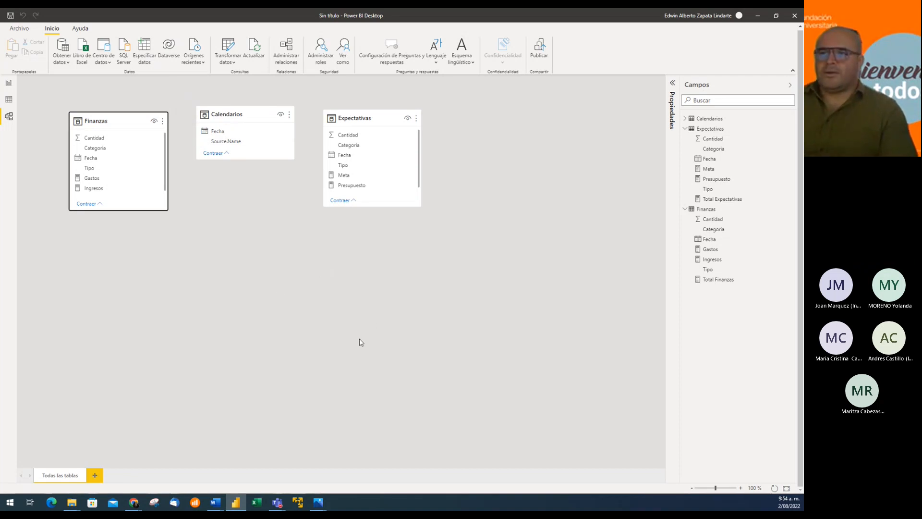
Step: Relate the Fecha fields of Finanzas and Expectativas to Fecha in Calendarios
{"action": "left_click", "coordinate": [94, 161]}
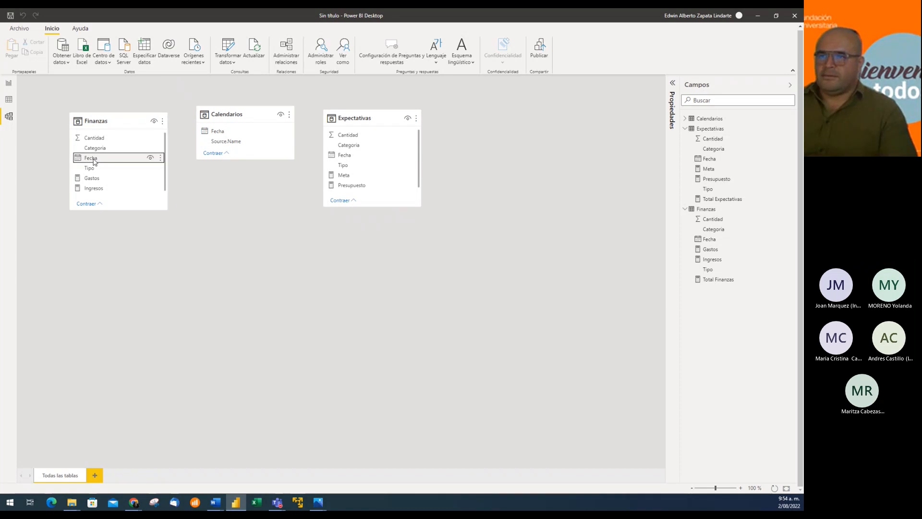
{"action": "left_click_drag", "start_coordinate": [95, 161], "coordinate": [225, 133]}
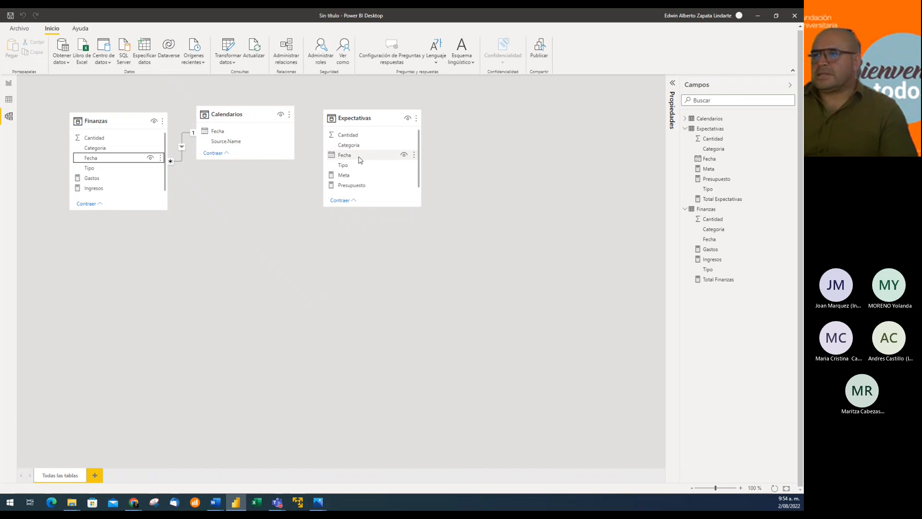
{"action": "left_click_drag", "start_coordinate": [360, 160], "coordinate": [256, 134]}
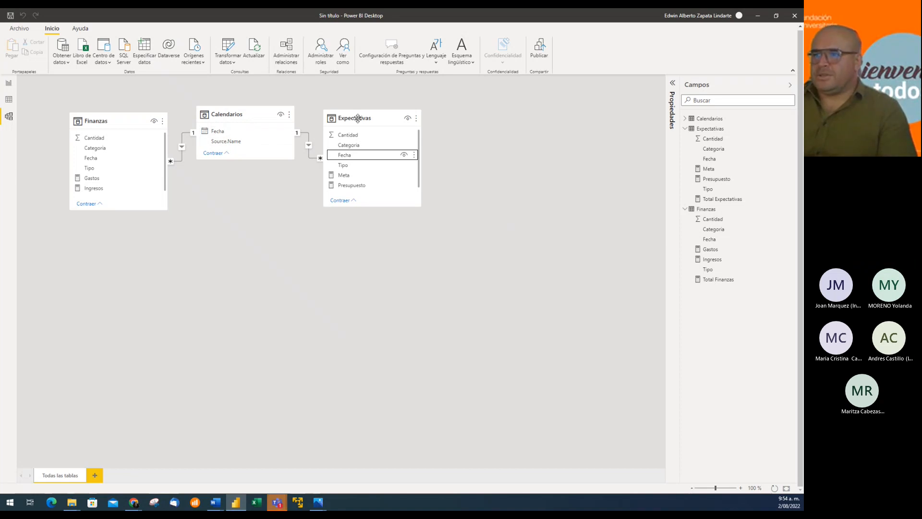
Step: Move the four report cards together away from the matrix, and widen the matrix to fit its Presupuesto column
{"action": "left_click", "coordinate": [9, 83]}
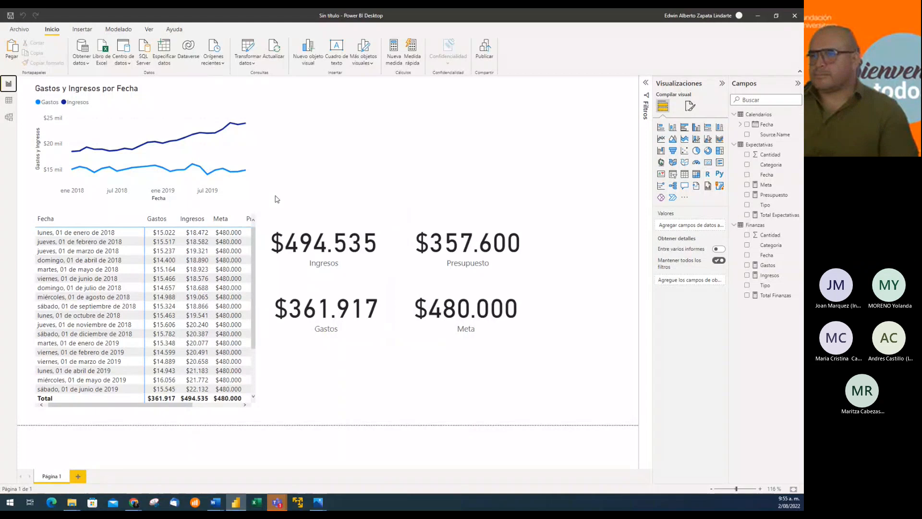
{"action": "left_click_drag", "start_coordinate": [263, 194], "coordinate": [561, 384]}
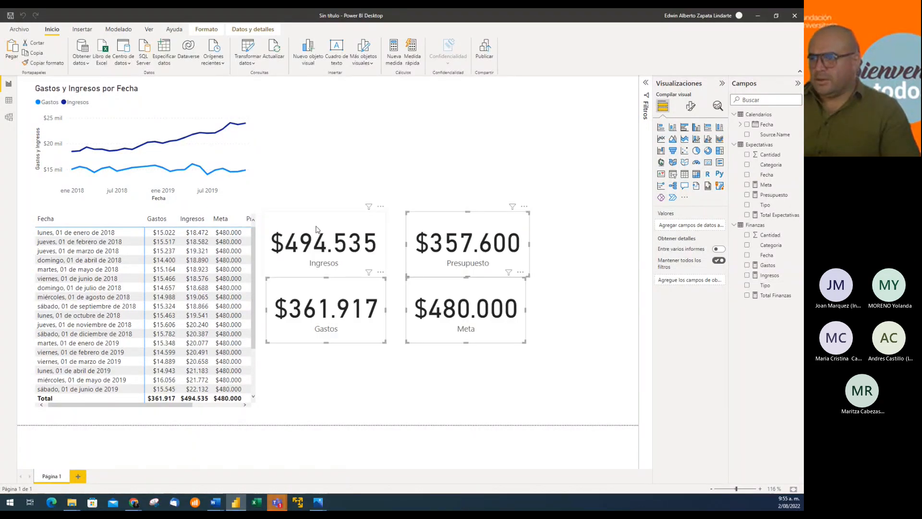
{"action": "left_click_drag", "start_coordinate": [339, 253], "coordinate": [395, 268]}
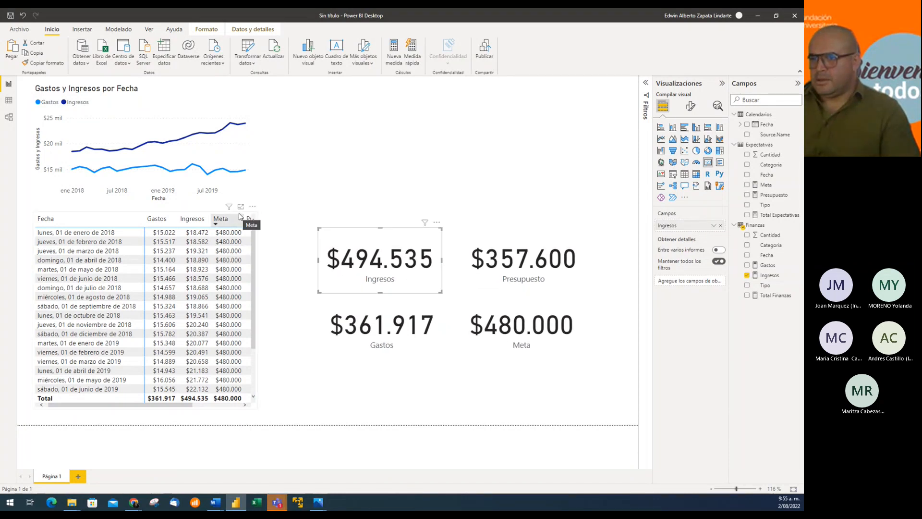
{"action": "left_click", "coordinate": [241, 216]}
{"action": "left_click_drag", "start_coordinate": [258, 316], "coordinate": [315, 326]}
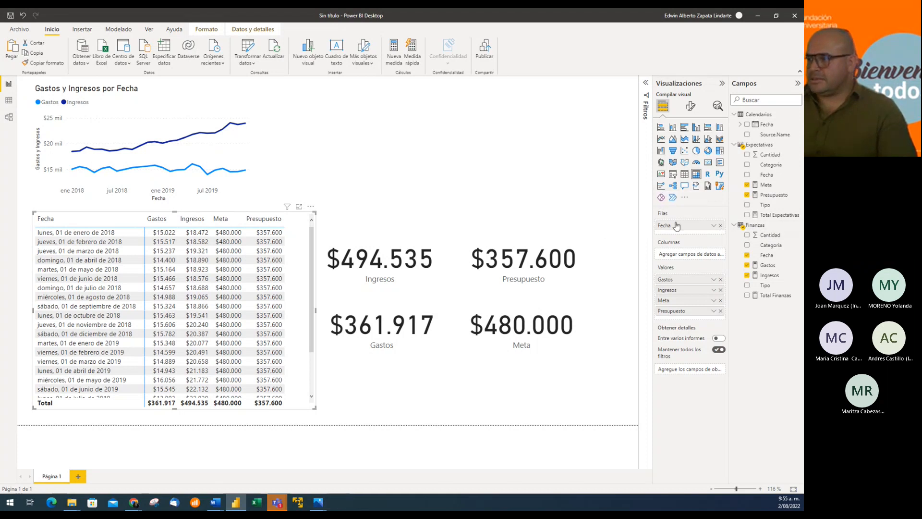
Step: Replace the matrix's Fecha row field with Fecha from Calendarios, and expand the hierarchy one level
{"action": "left_click", "coordinate": [720, 226]}
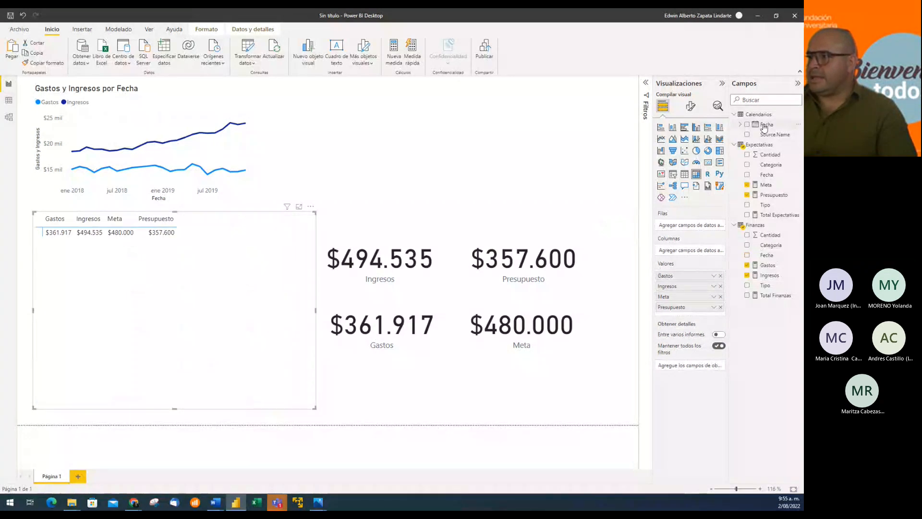
{"action": "left_click", "coordinate": [764, 126]}
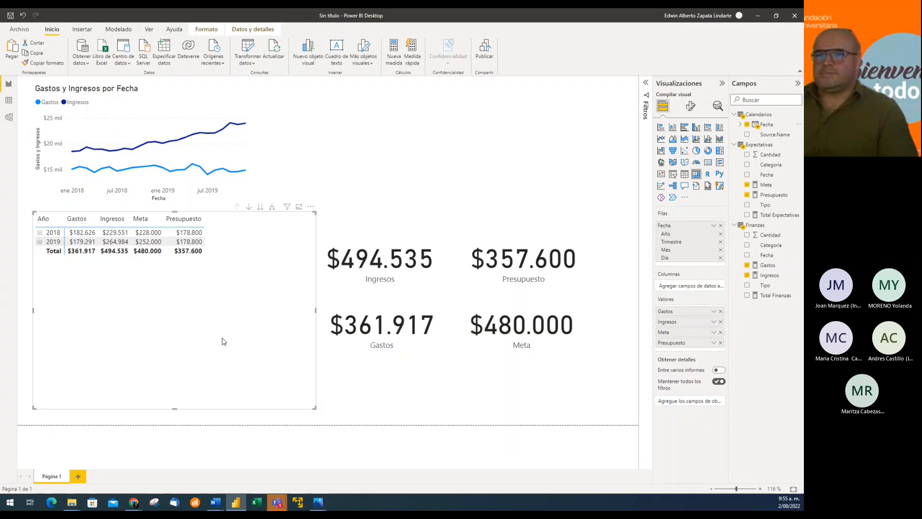
{"action": "left_click", "coordinate": [270, 208]}
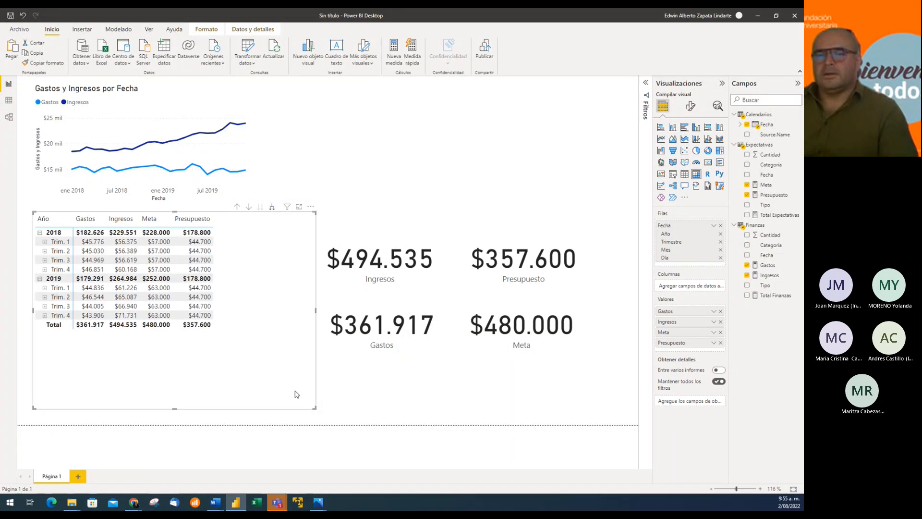
Step: Remove the Trimestre and Día levels from the matrix rows, and expand the years to months
{"action": "left_click", "coordinate": [720, 242]}
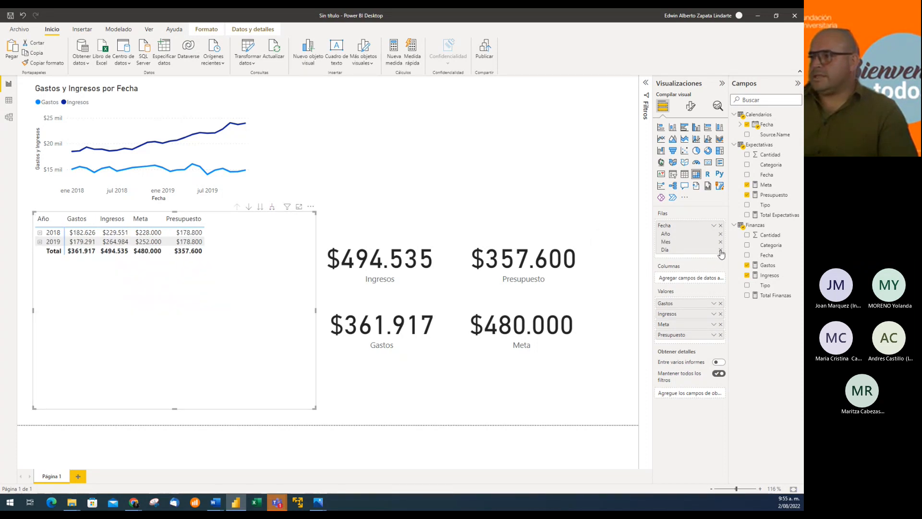
{"action": "left_click", "coordinate": [720, 249]}
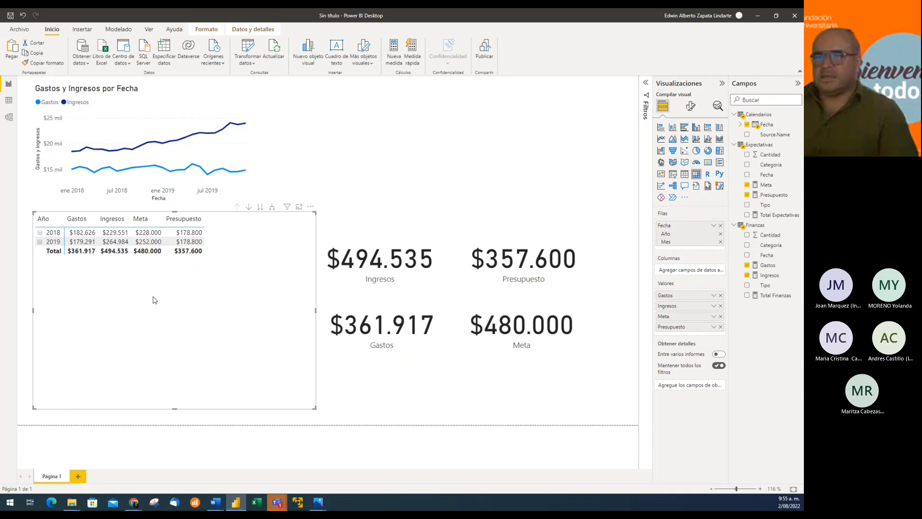
{"action": "left_click", "coordinate": [272, 207]}
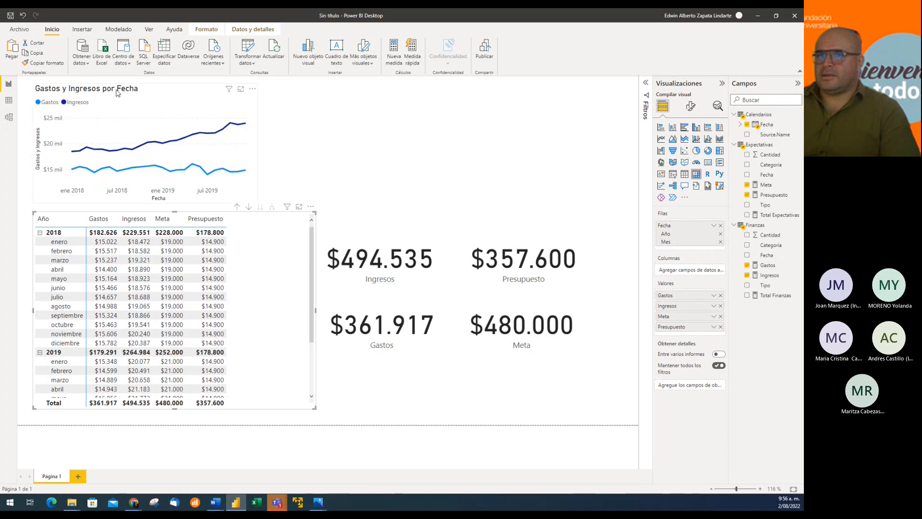
Step: Hide the Source.Name field of Calendarios in the model, and return to the report
{"action": "left_click", "coordinate": [11, 121]}
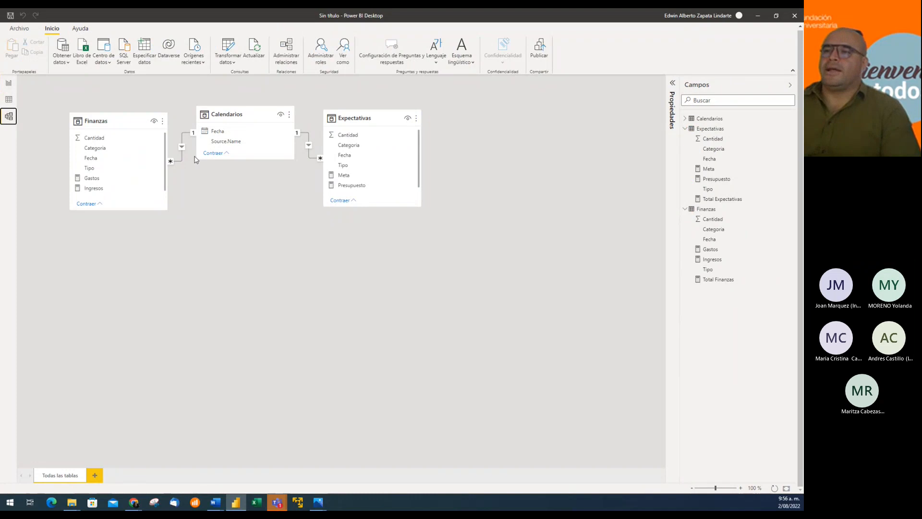
{"action": "left_click", "coordinate": [279, 143]}
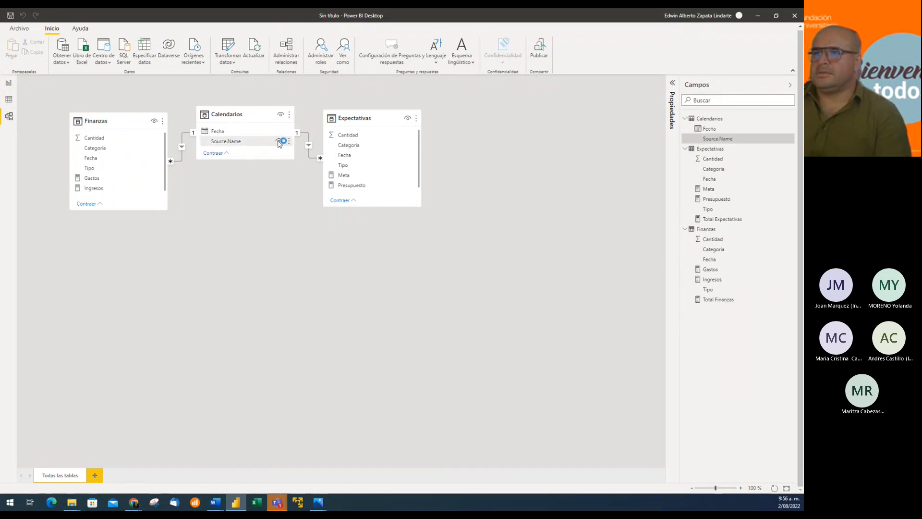
{"action": "left_click", "coordinate": [278, 142]}
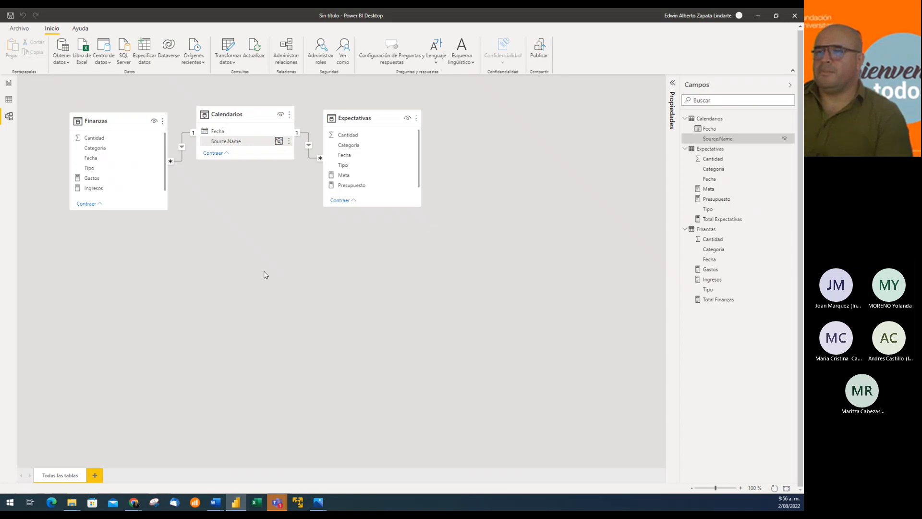
{"action": "left_click", "coordinate": [8, 84]}
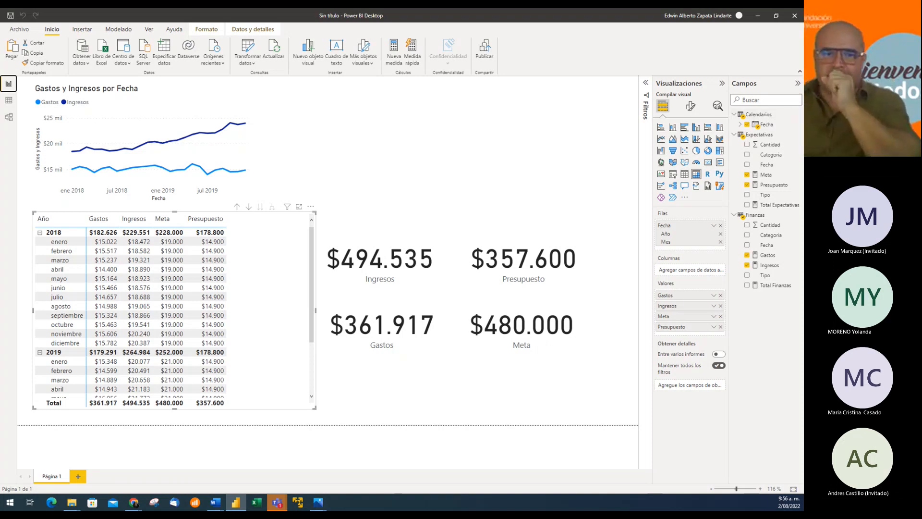
Step: Open the Power Query editor and remove the Source.Name column from the Calendarios query
{"action": "key", "text": "alt+Tab"}
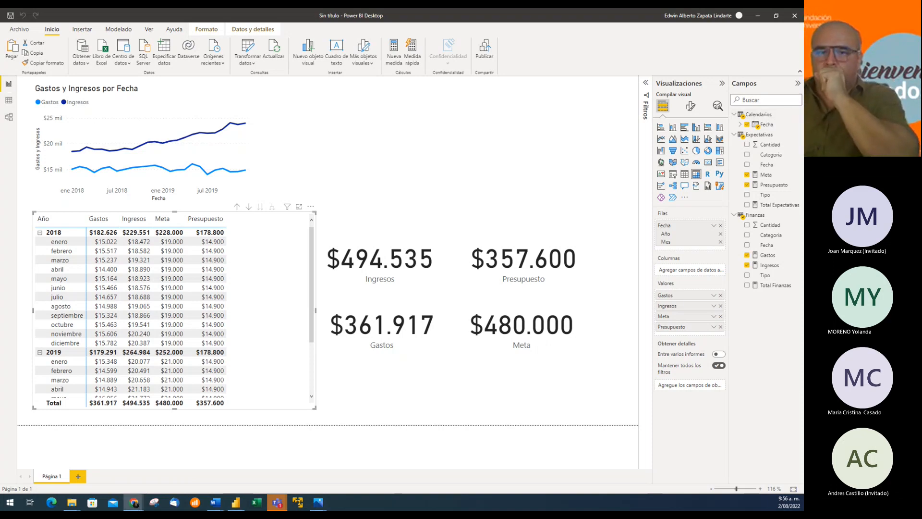
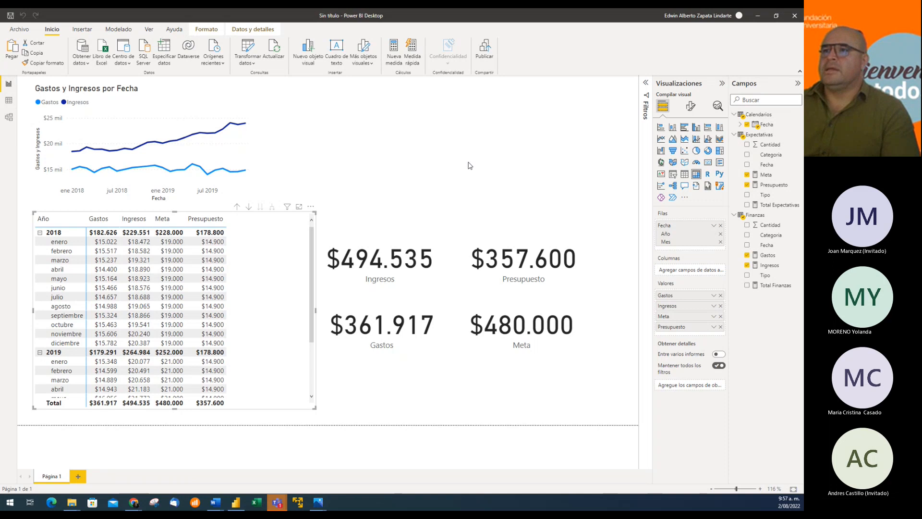
{"action": "left_click", "coordinate": [251, 48]}
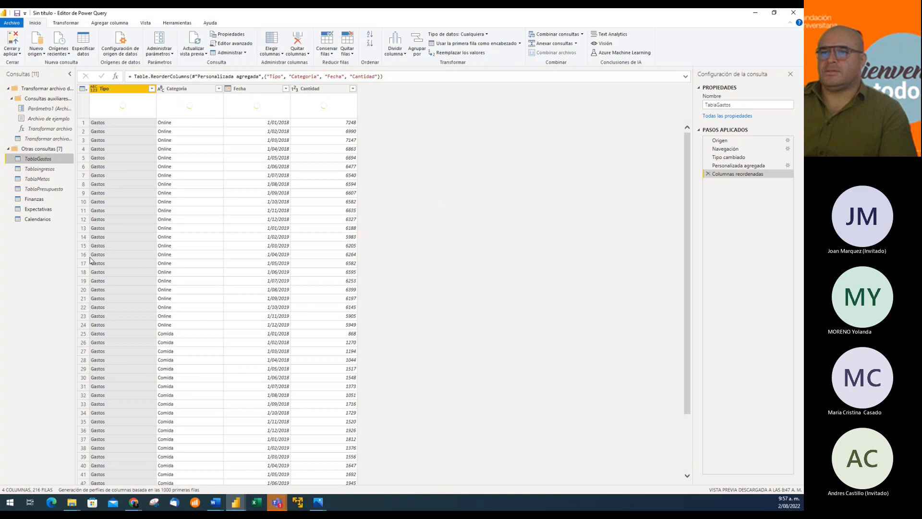
{"action": "left_click", "coordinate": [39, 219]}
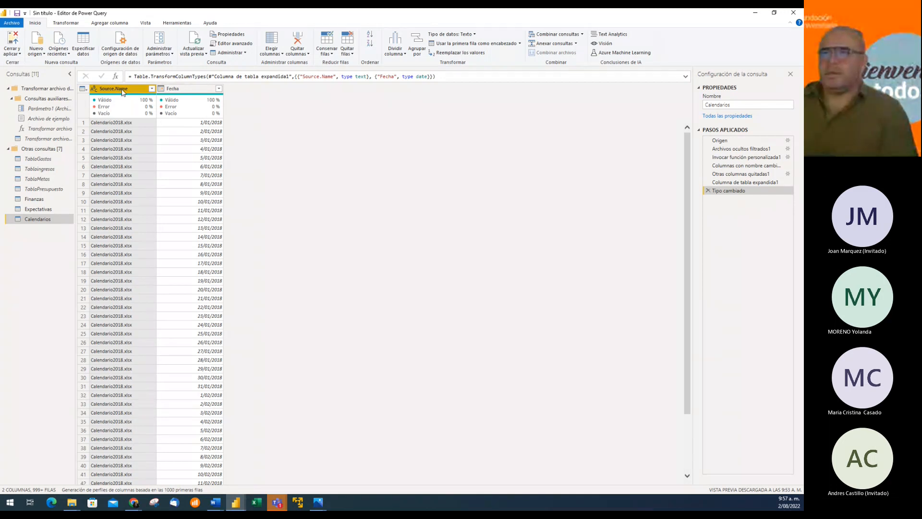
{"action": "right_click", "coordinate": [122, 91]}
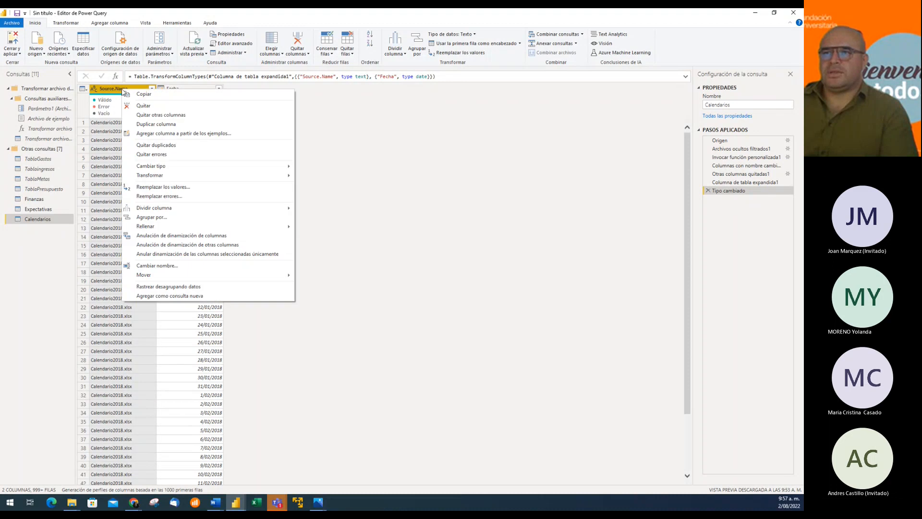
{"action": "left_click", "coordinate": [143, 105]}
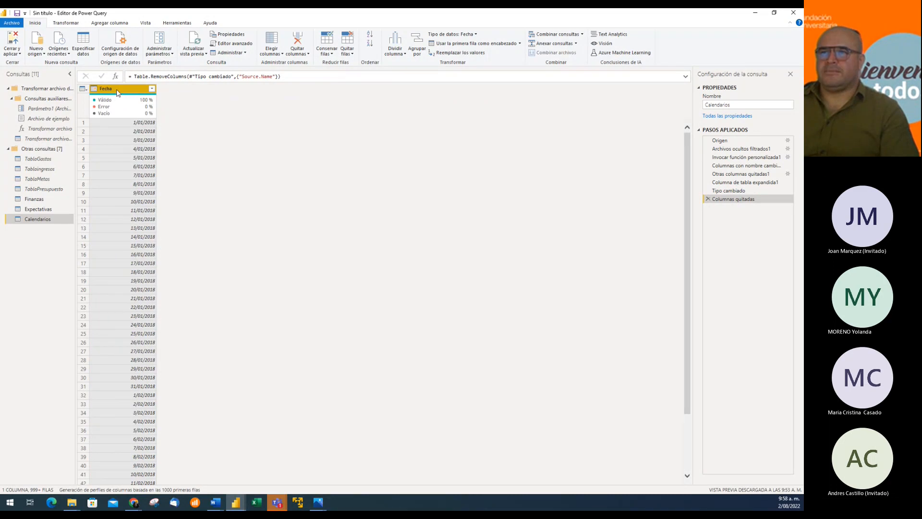
Step: Add Año and Mes number columns to Calendarios, both derived from the Fecha column
{"action": "left_click", "coordinate": [111, 23]}
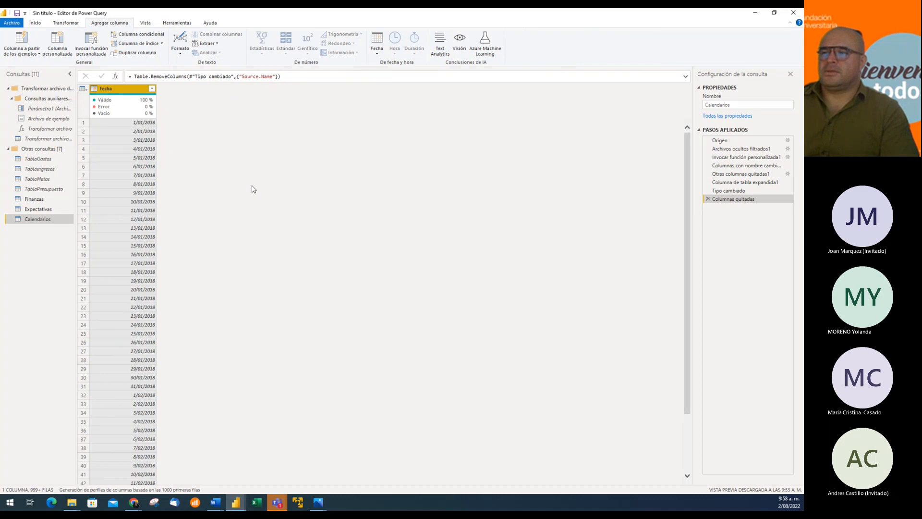
{"action": "left_click", "coordinate": [377, 56]}
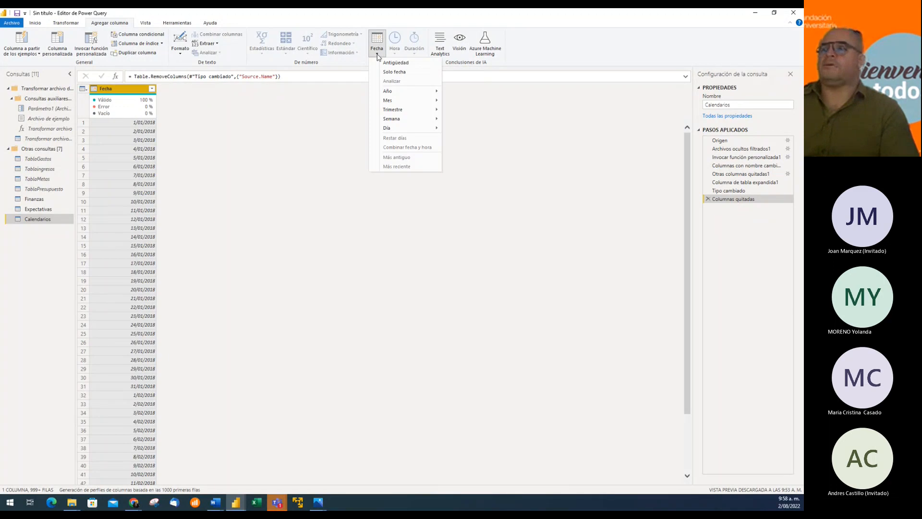
{"action": "mouse_move", "coordinate": [395, 93]}
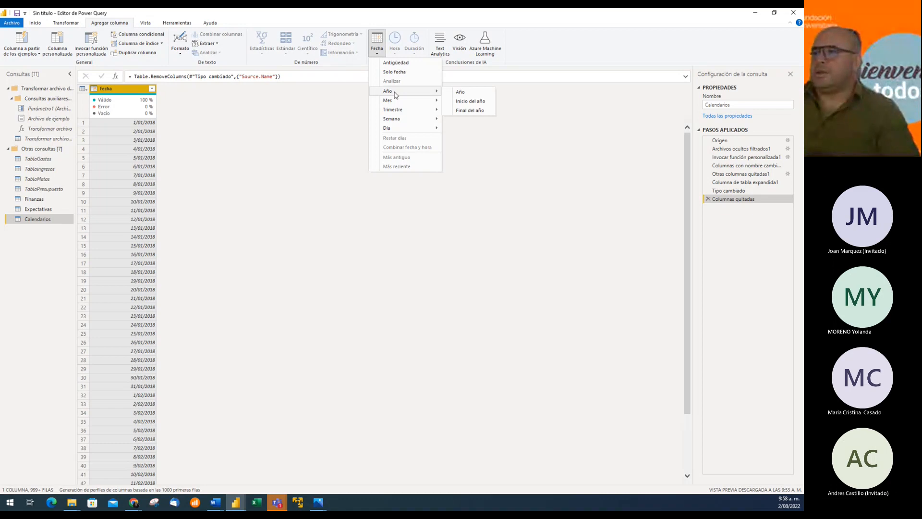
{"action": "left_click", "coordinate": [470, 94]}
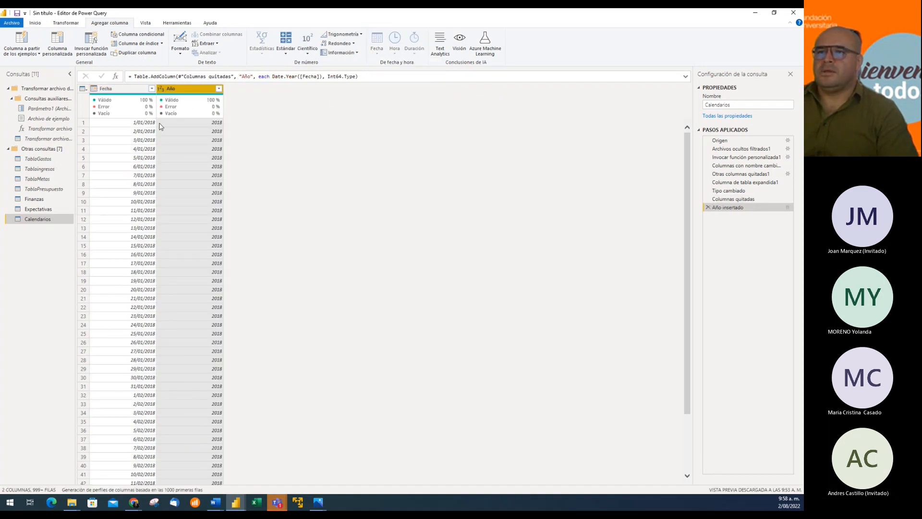
{"action": "left_click", "coordinate": [120, 92]}
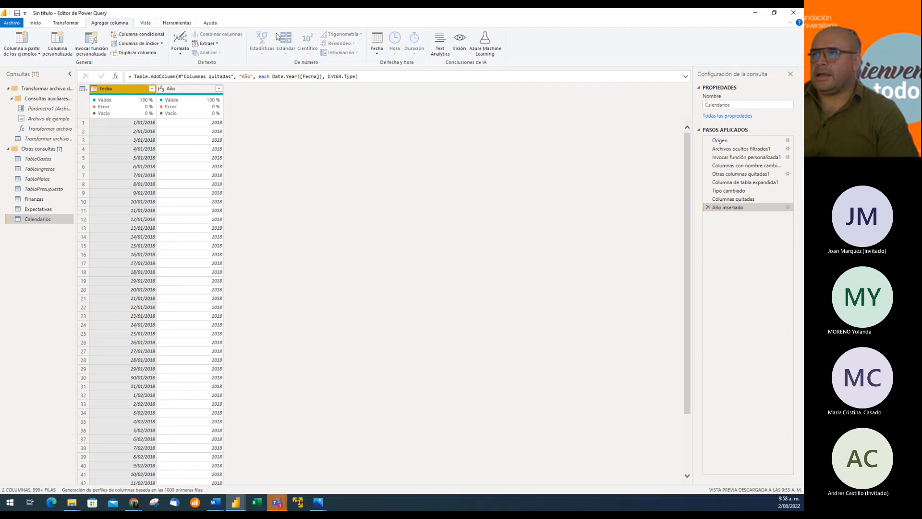
{"action": "left_click", "coordinate": [378, 48]}
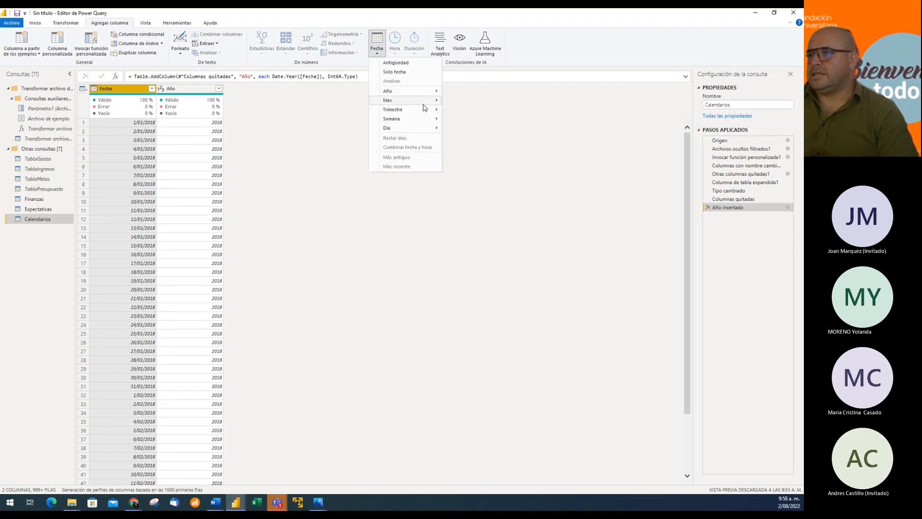
{"action": "mouse_move", "coordinate": [422, 101]}
{"action": "left_click", "coordinate": [474, 102]}
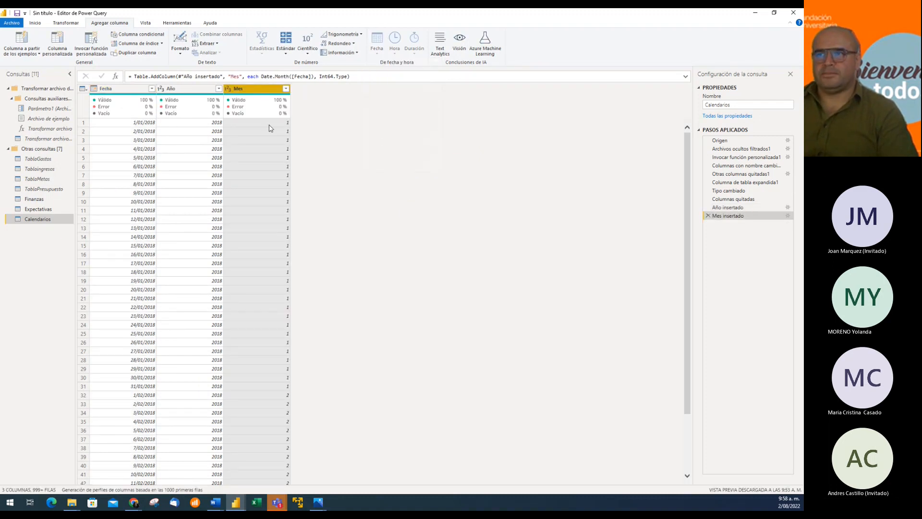
Step: Add a Nombre del mes column and a Trimestre del año column to Calendarios, derived from Fecha
{"action": "left_click", "coordinate": [128, 89]}
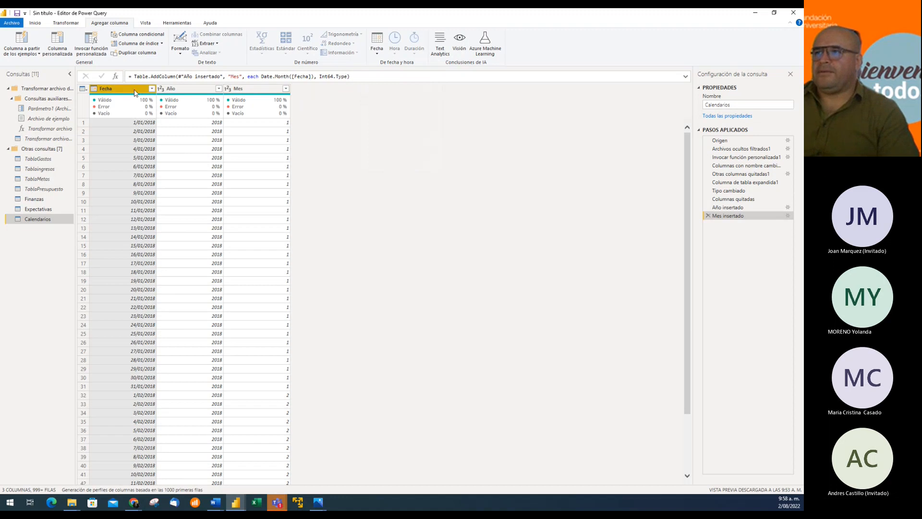
{"action": "left_click", "coordinate": [377, 48]}
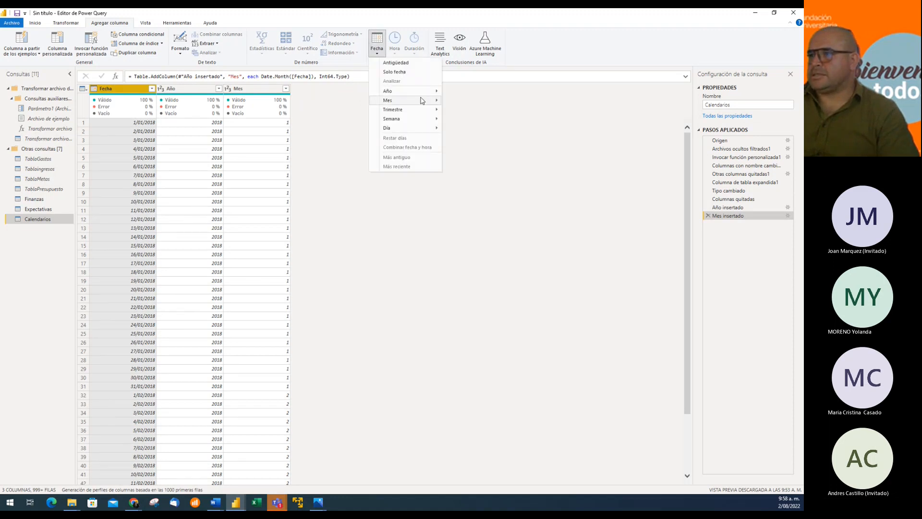
{"action": "mouse_move", "coordinate": [428, 105]}
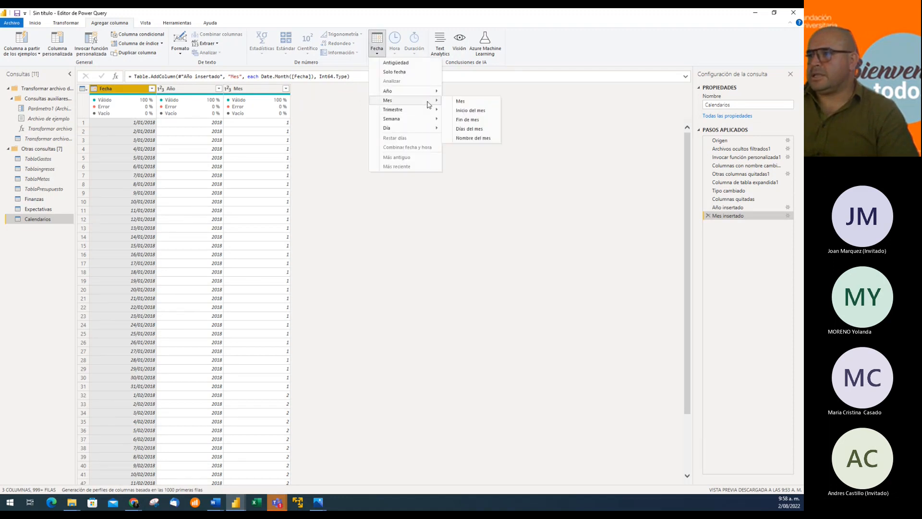
{"action": "left_click", "coordinate": [475, 137]}
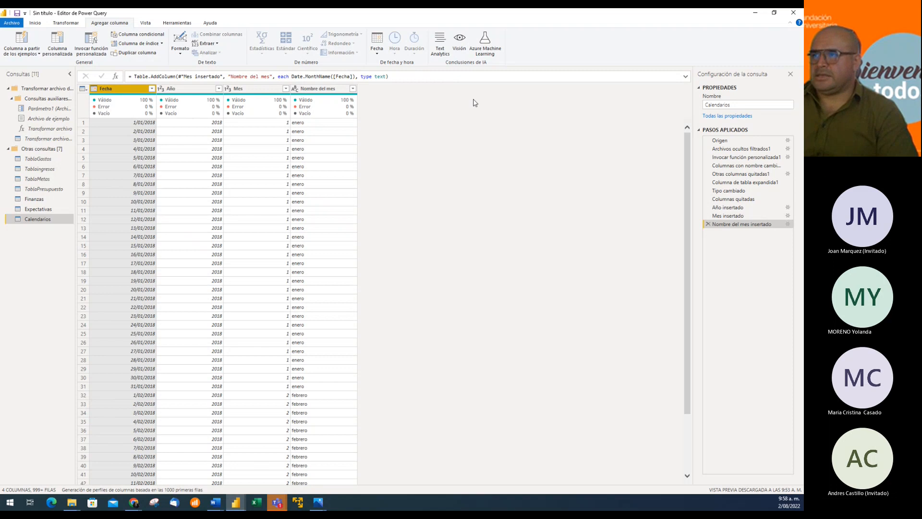
{"action": "left_click", "coordinate": [379, 51]}
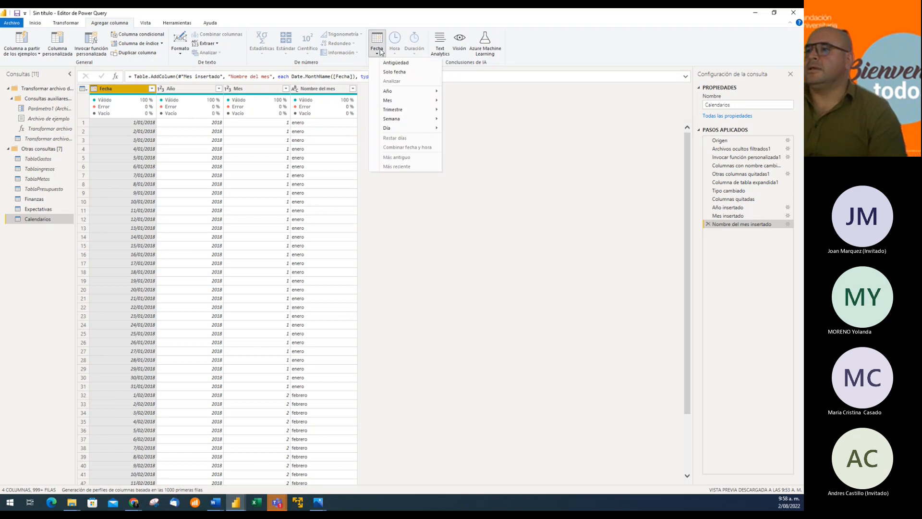
{"action": "mouse_move", "coordinate": [422, 109]}
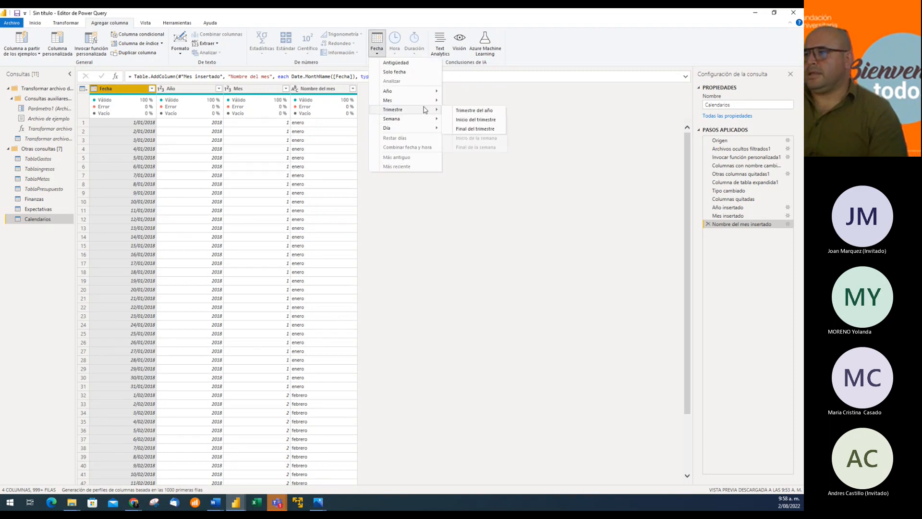
{"action": "left_click", "coordinate": [477, 112]}
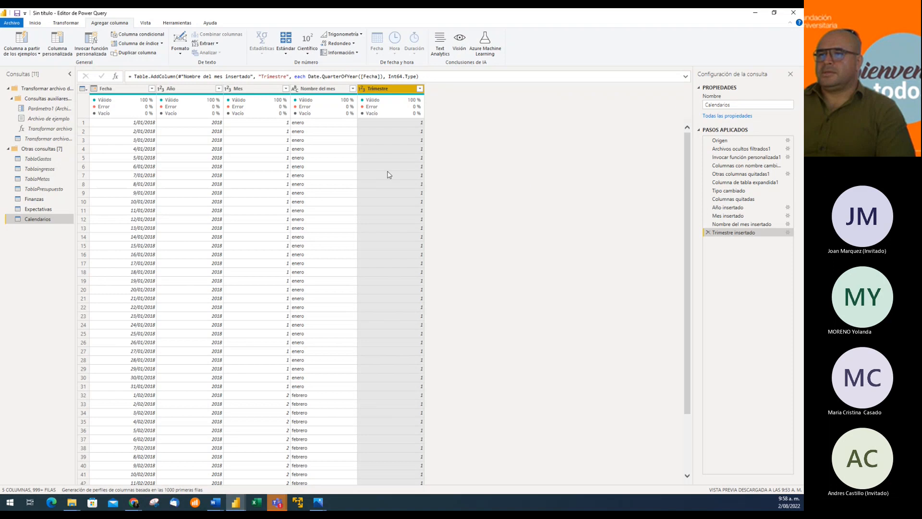
Step: Add a column extracting the text after the "/" delimiter from Fecha, and check its values down the rows
{"action": "left_click", "coordinate": [124, 92]}
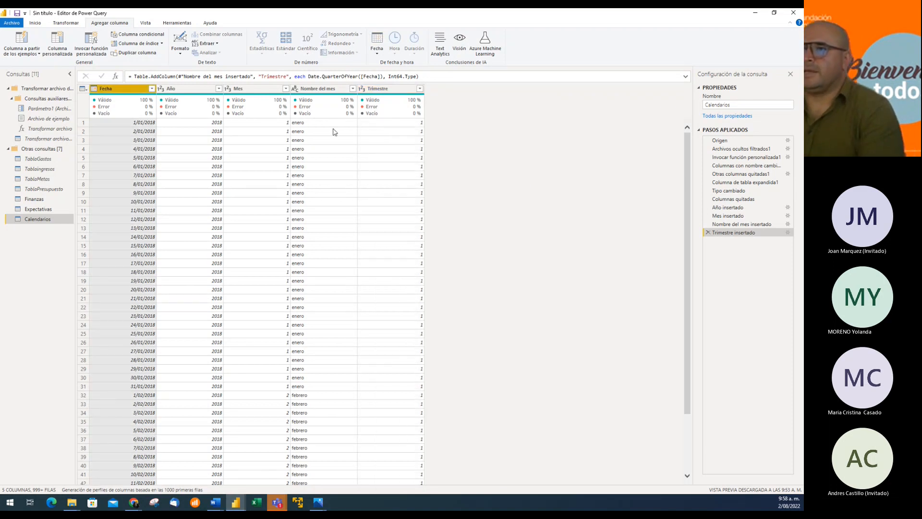
{"action": "left_click", "coordinate": [210, 43]}
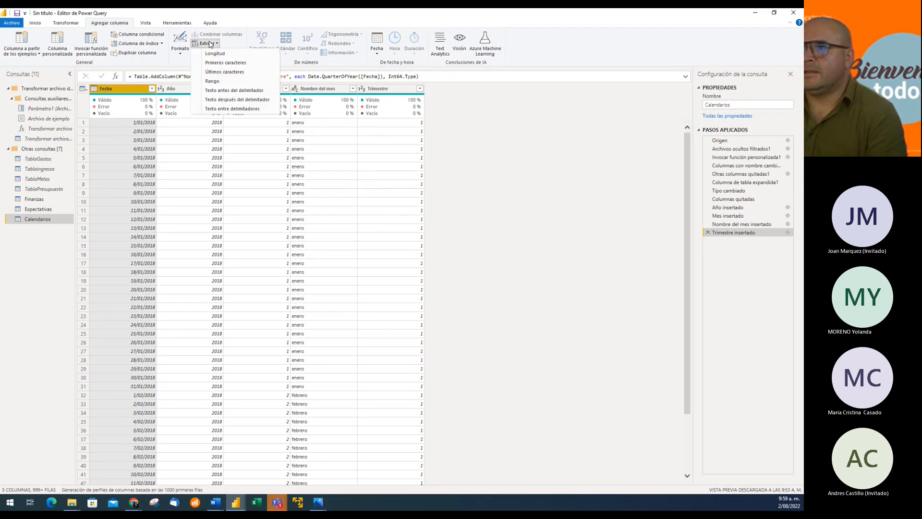
{"action": "left_click", "coordinate": [241, 101]}
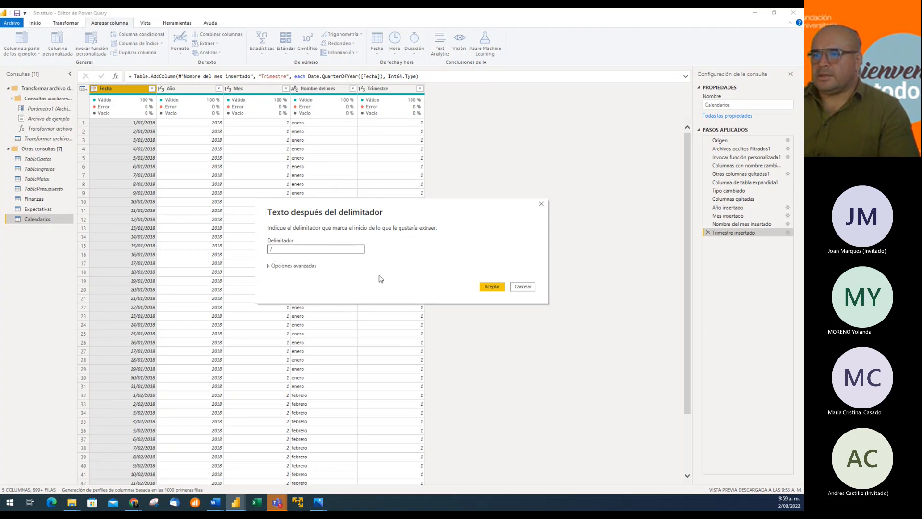
{"action": "left_click", "coordinate": [491, 287]}
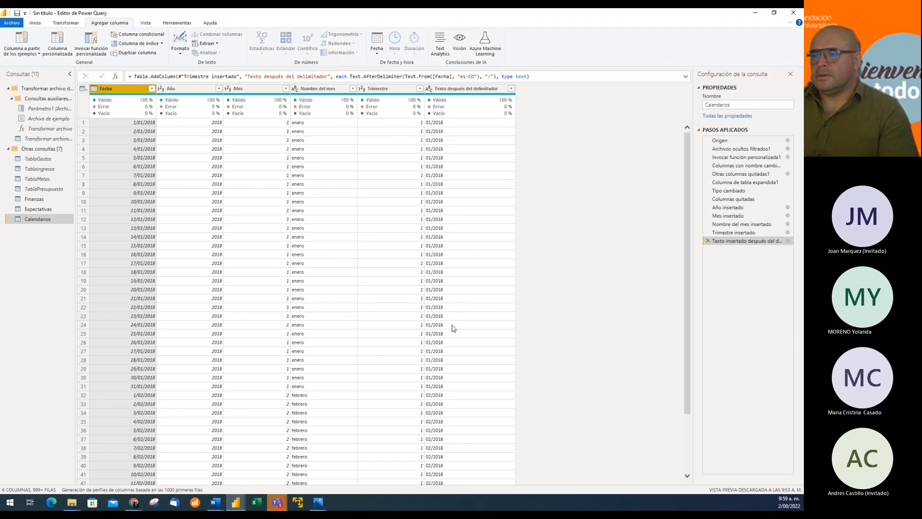
{"action": "scroll", "coordinate": [455, 325], "scroll_direction": "down", "scroll_amount": 15}
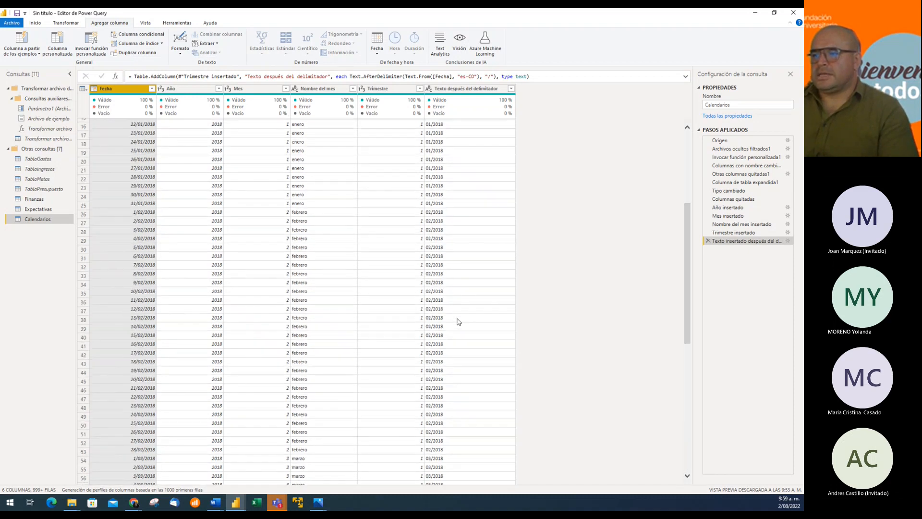
{"action": "scroll", "coordinate": [458, 323], "scroll_direction": "down", "scroll_amount": 4}
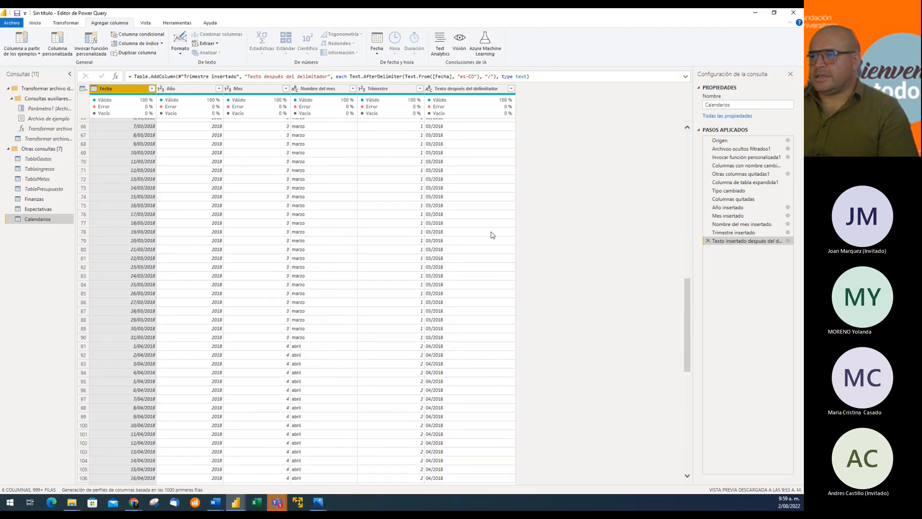
{"action": "scroll", "coordinate": [449, 263], "scroll_direction": "up", "scroll_amount": 19}
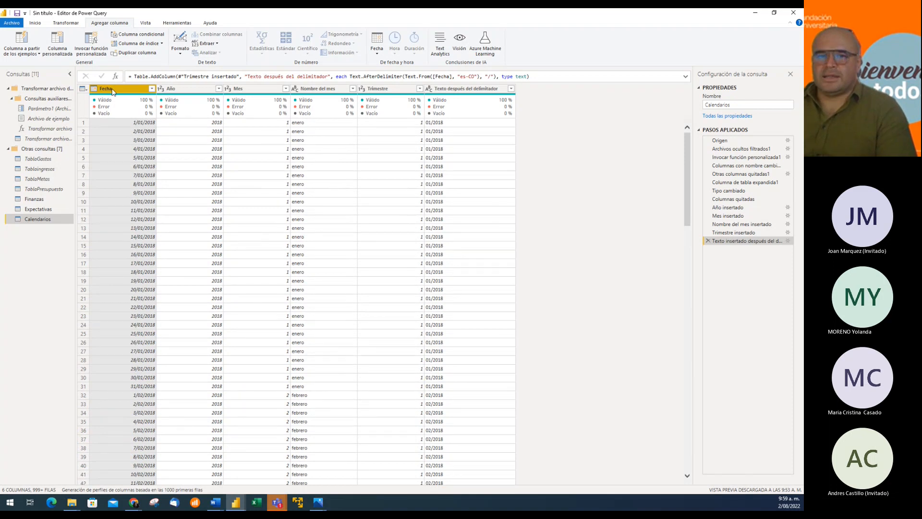
{"action": "left_click", "coordinate": [375, 45]}
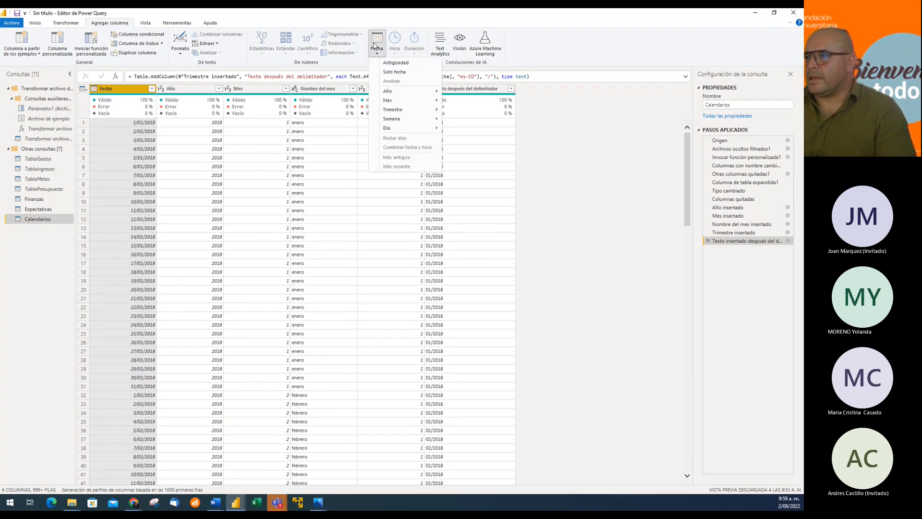
{"action": "mouse_move", "coordinate": [425, 105]}
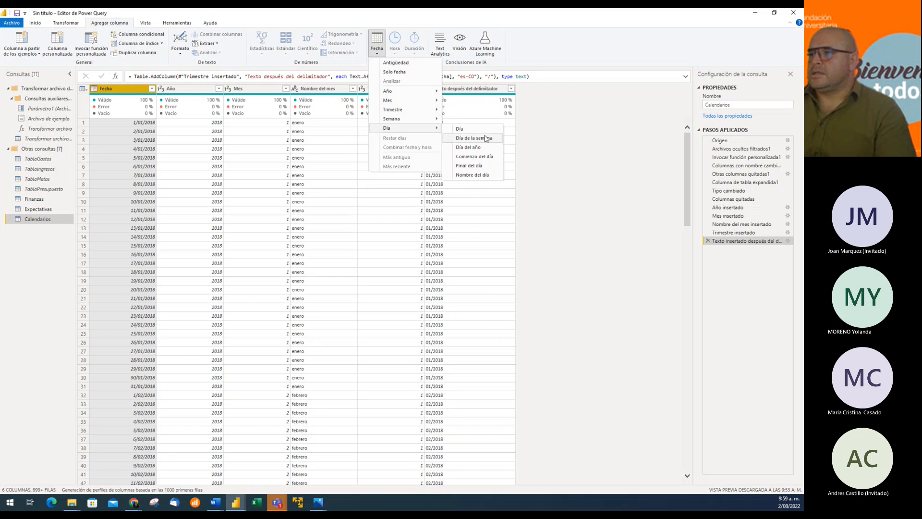
{"action": "left_click", "coordinate": [591, 147]}
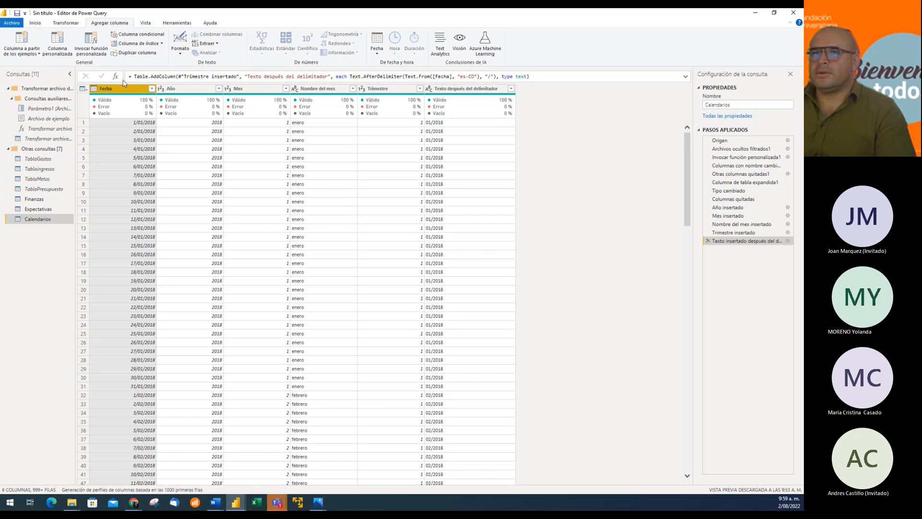
Step: Close the query editor applying the changes, and review the rows of the Calendarios table in the data view
{"action": "left_click", "coordinate": [35, 22]}
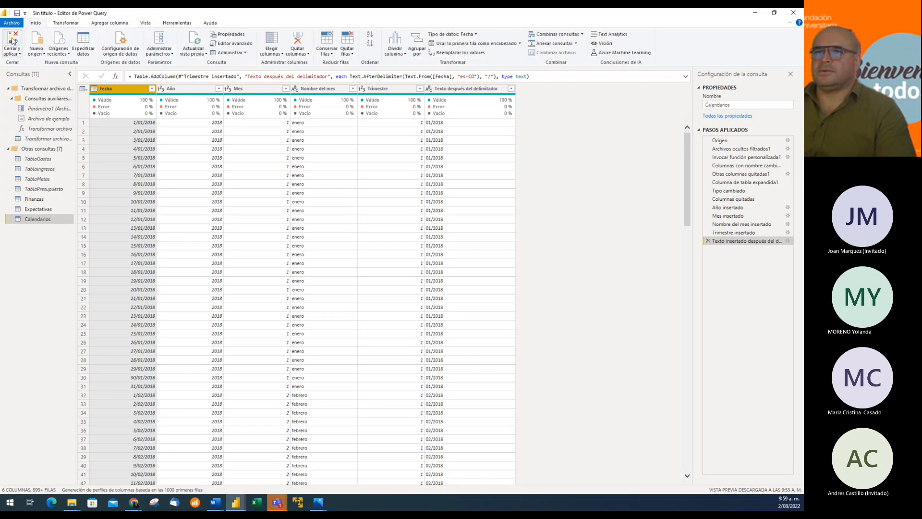
{"action": "left_click", "coordinate": [13, 42]}
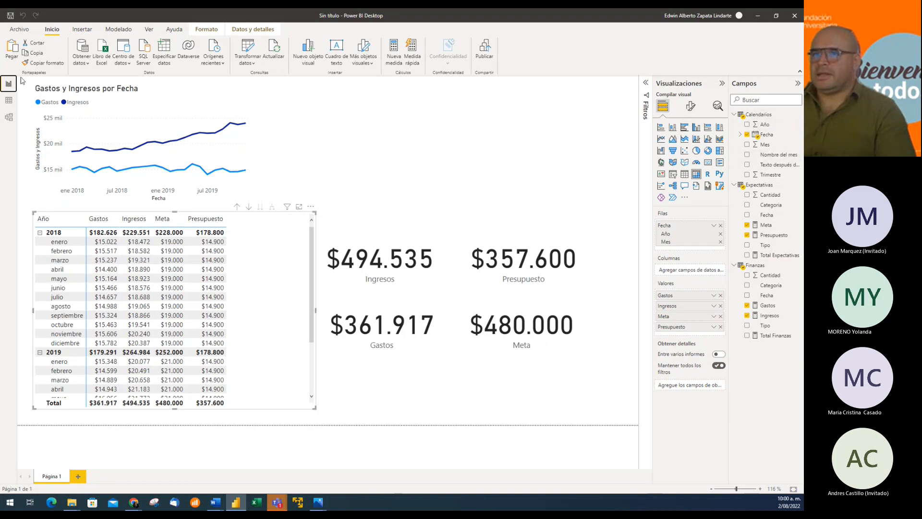
{"action": "left_click", "coordinate": [8, 100]}
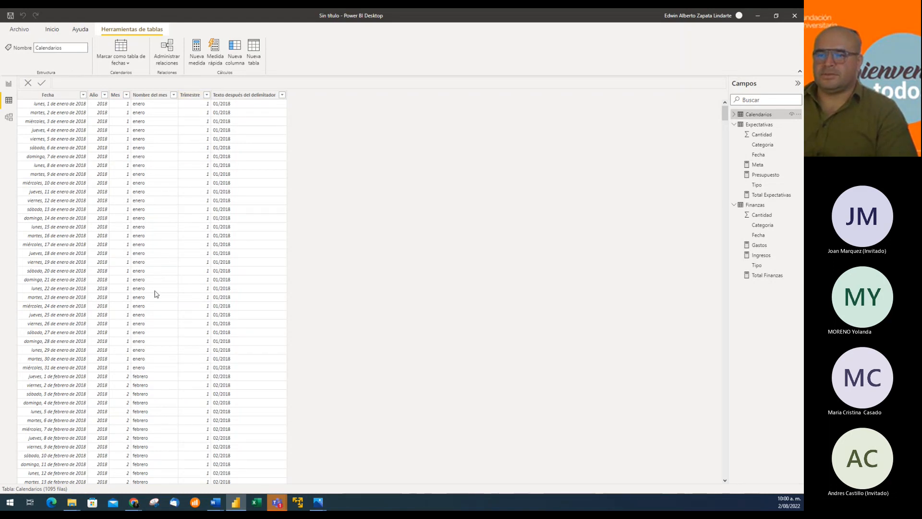
{"action": "scroll", "coordinate": [156, 293], "scroll_direction": "down", "scroll_amount": 20}
{"action": "scroll", "coordinate": [158, 297], "scroll_direction": "down", "scroll_amount": 12}
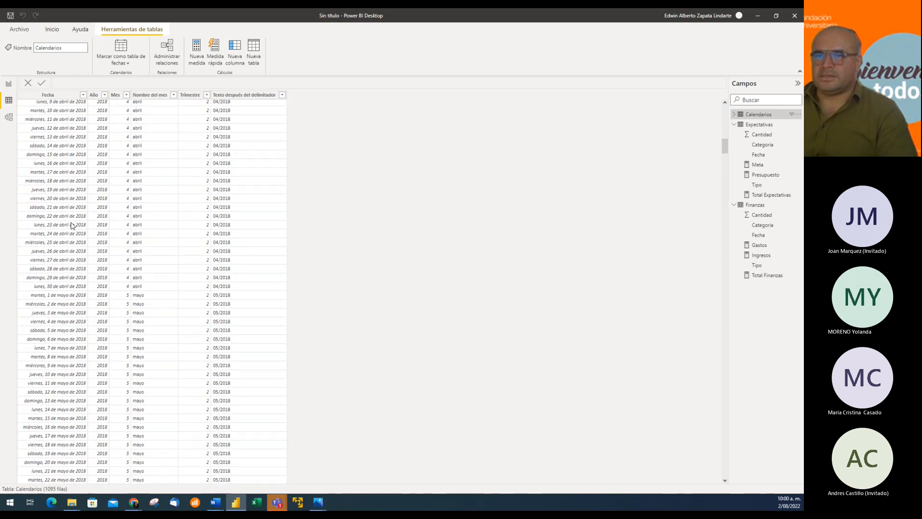
{"action": "scroll", "coordinate": [336, 259], "scroll_direction": "up", "scroll_amount": 20}
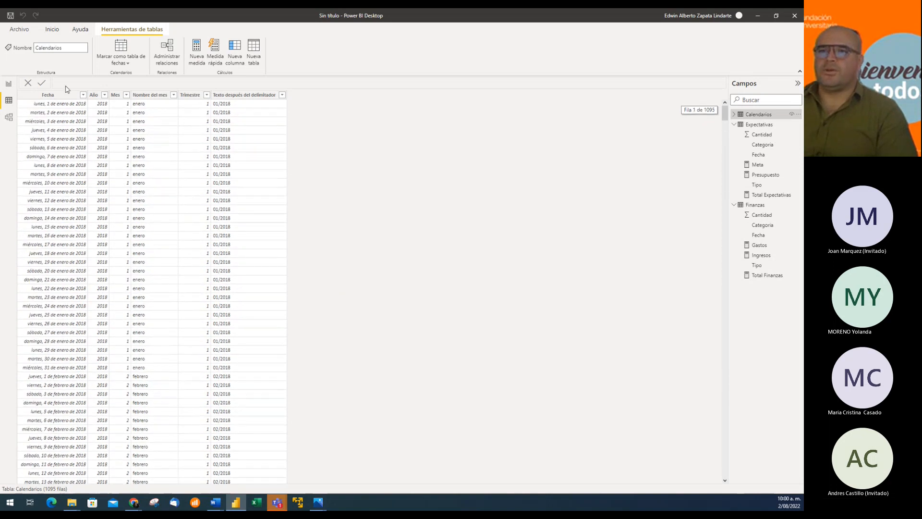
Step: Return to the report page and save it in the Proyecto 4 original folder as "proyecto4" plus the presenter's first name and "8-10"
{"action": "left_click", "coordinate": [9, 84]}
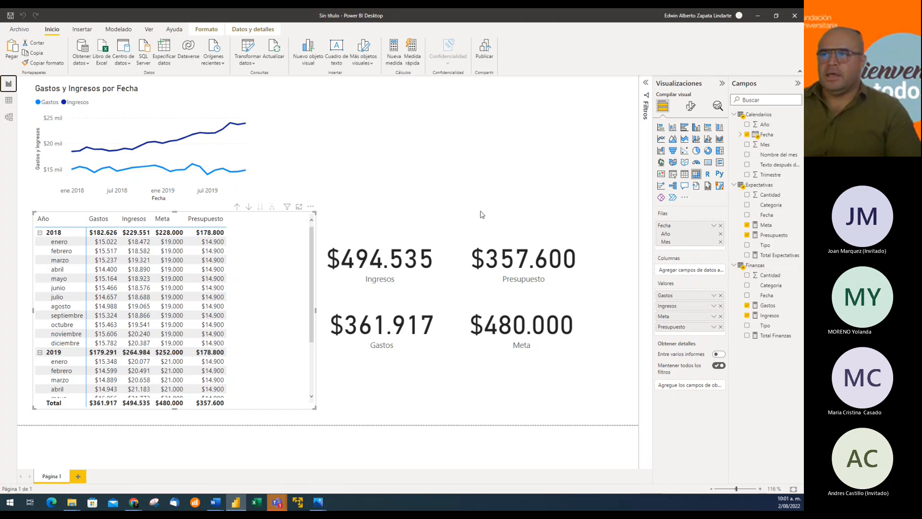
{"action": "left_click", "coordinate": [444, 201]}
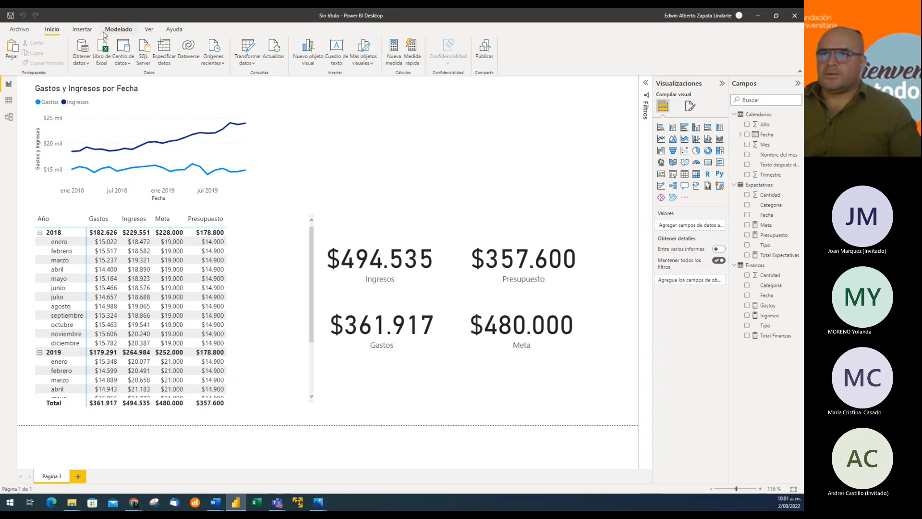
{"action": "left_click", "coordinate": [10, 15]}
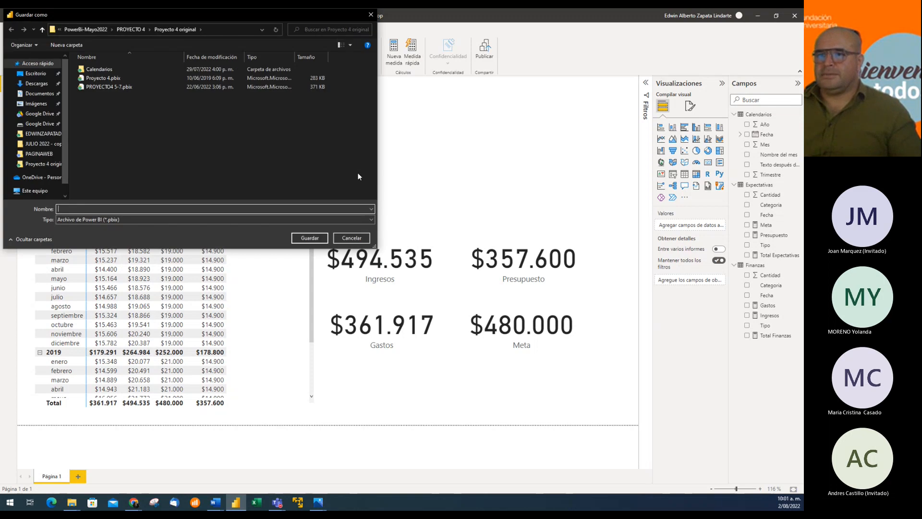
{"action": "type", "text": "pro"}
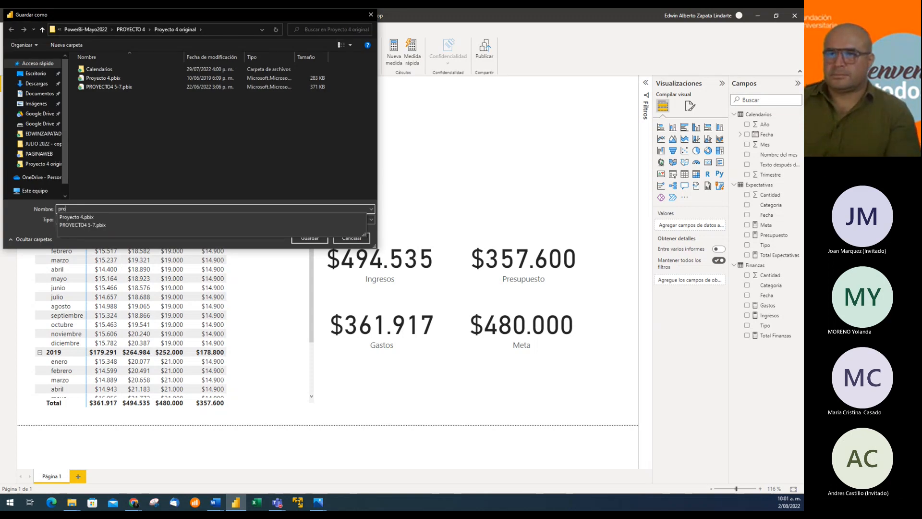
{"action": "type", "text": "yecto4"}
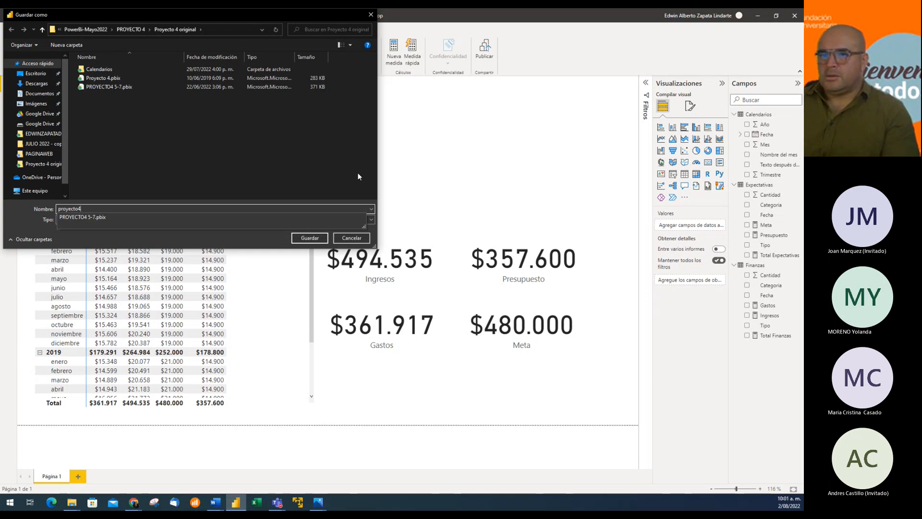
{"action": "type", "text": "edwin8-10"}
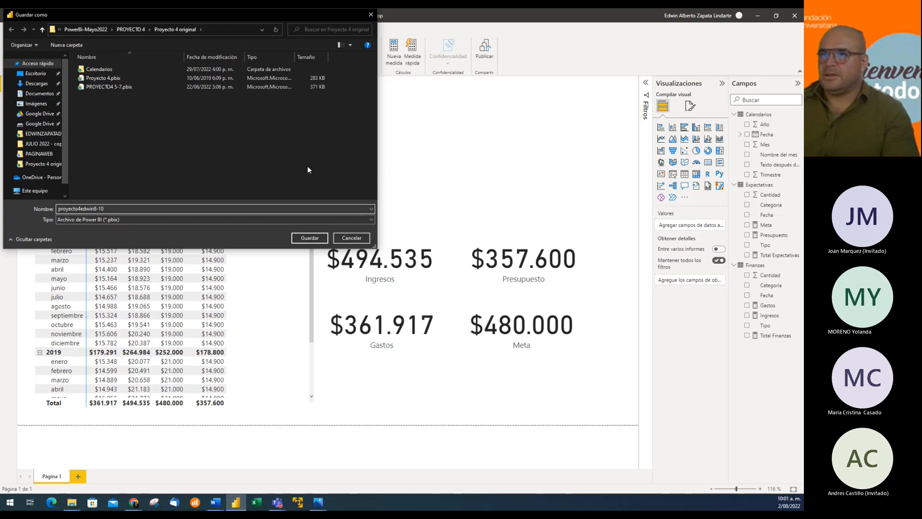
{"action": "left_click", "coordinate": [309, 238]}
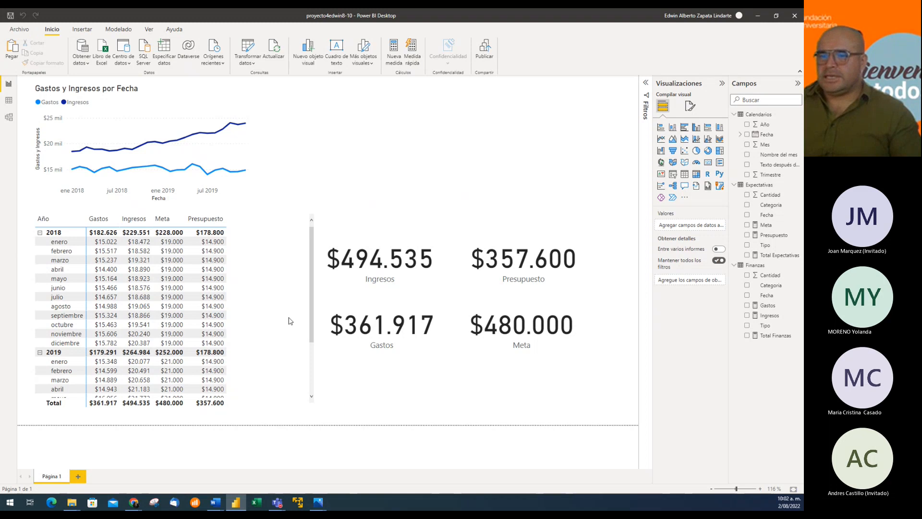
Step: Switch to the course site in Chrome and open the Bienvenida section's Asistencia register for the 2 de agosto de 2022, 8AM - 10AM session
{"action": "mouse_move", "coordinate": [135, 500]}
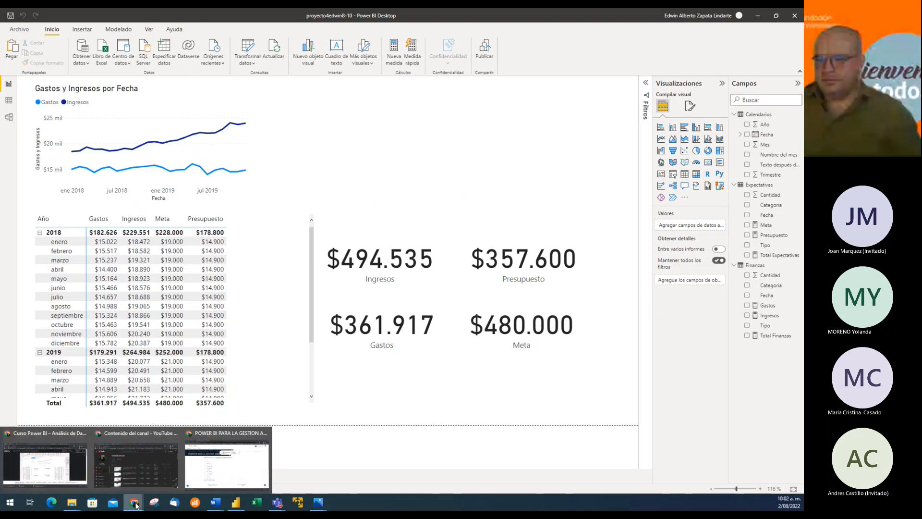
{"action": "left_click", "coordinate": [228, 463]}
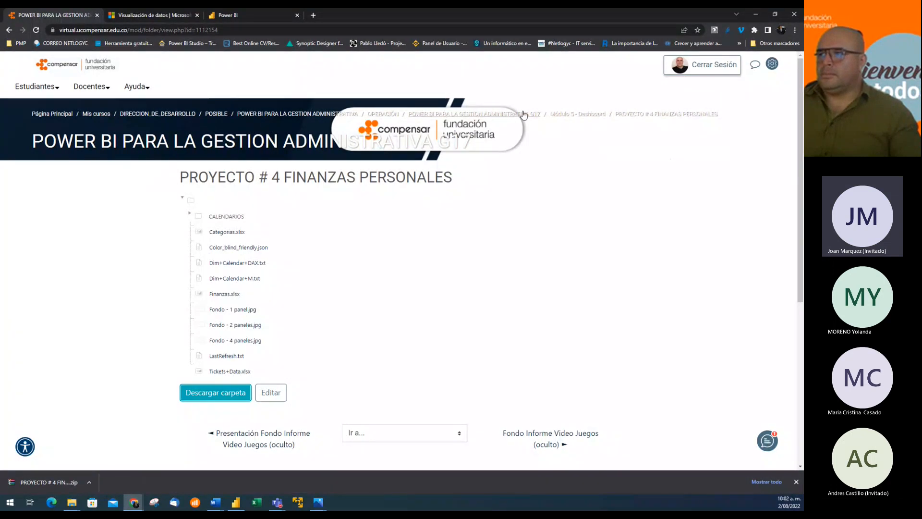
{"action": "left_click", "coordinate": [503, 117]}
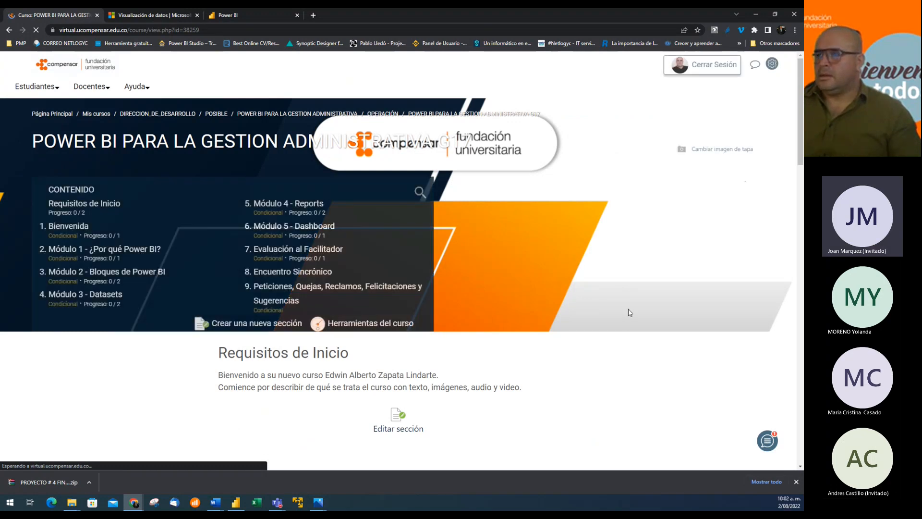
{"action": "left_click", "coordinate": [76, 229]}
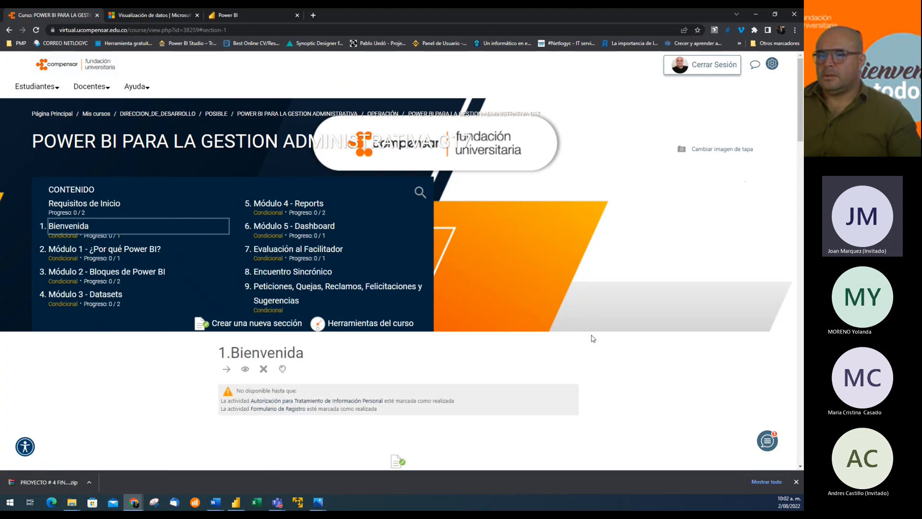
{"action": "scroll", "coordinate": [594, 332], "scroll_direction": "down", "scroll_amount": 10}
{"action": "scroll", "coordinate": [596, 334], "scroll_direction": "down", "scroll_amount": 12}
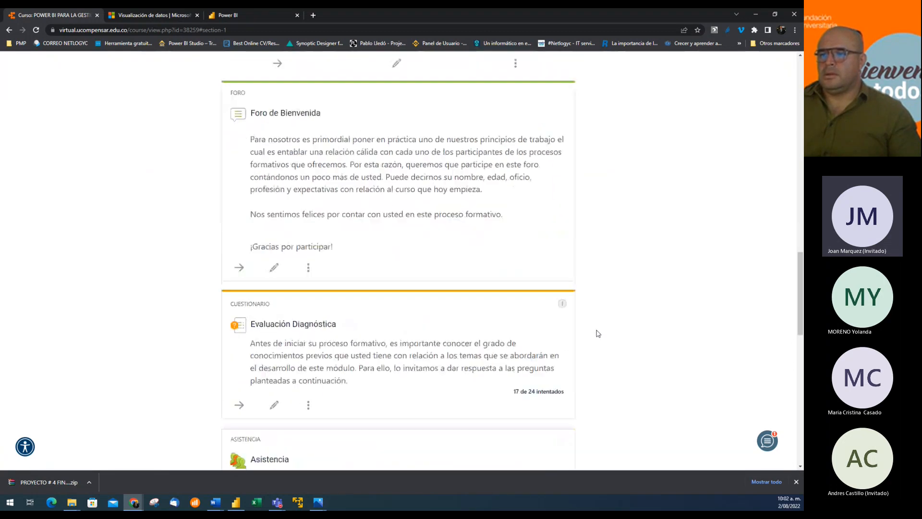
{"action": "left_click", "coordinate": [238, 304]}
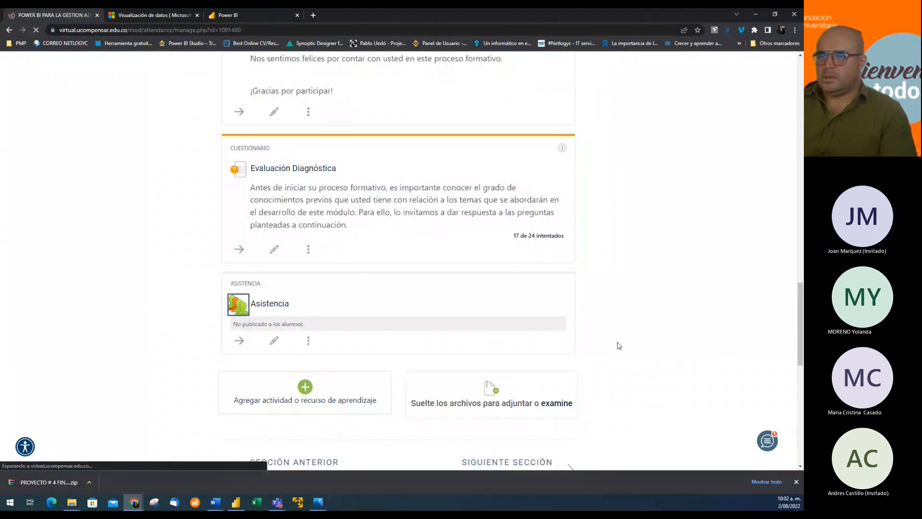
{"action": "left_click", "coordinate": [560, 309]}
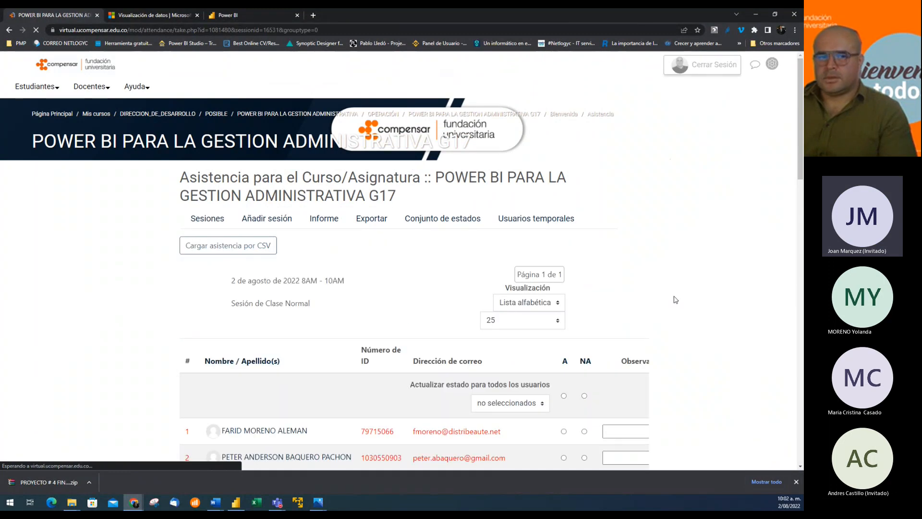
Step: Mark the participant in row 17 as attending (A) and check the attendance marks across the rest of the list
{"action": "scroll", "coordinate": [670, 364], "scroll_direction": "down", "scroll_amount": 10}
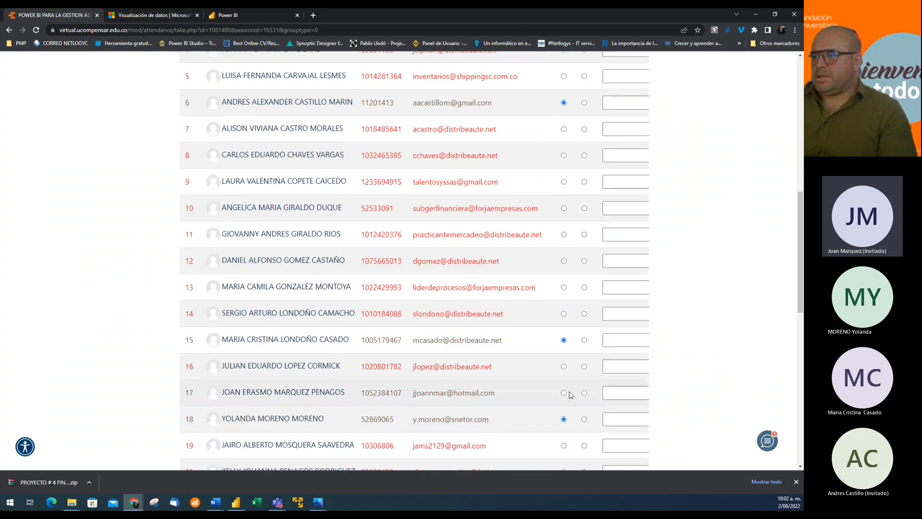
{"action": "left_click", "coordinate": [563, 393]}
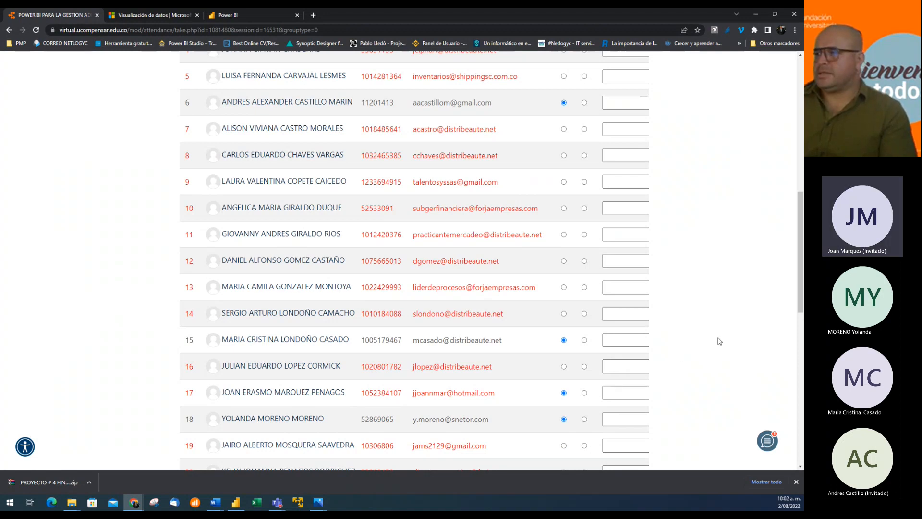
{"action": "scroll", "coordinate": [722, 388], "scroll_direction": "down", "scroll_amount": 3}
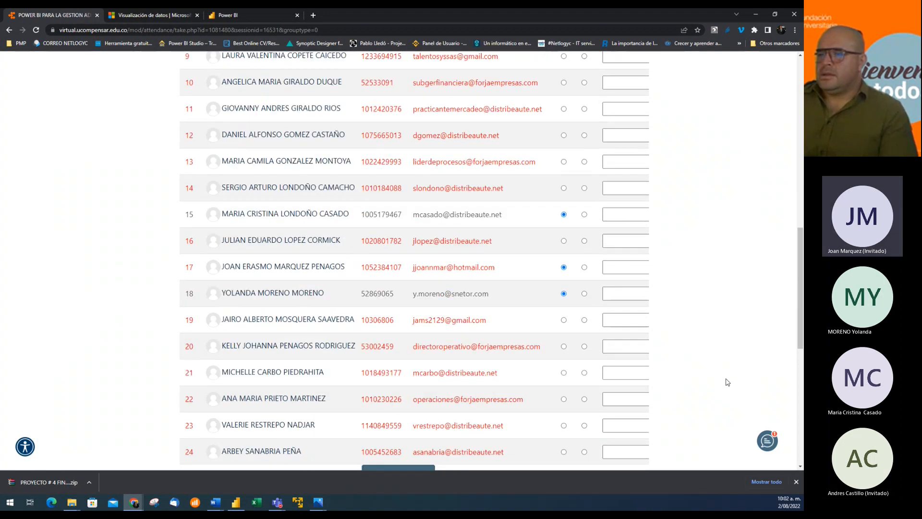
{"action": "scroll", "coordinate": [725, 382], "scroll_direction": "down", "scroll_amount": 2}
{"action": "scroll", "coordinate": [727, 382], "scroll_direction": "up", "scroll_amount": 15}
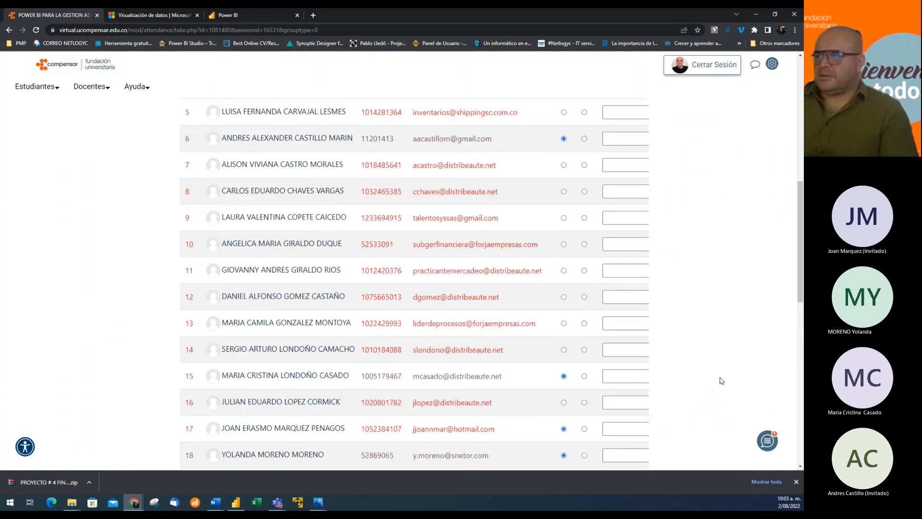
{"action": "scroll", "coordinate": [726, 379], "scroll_direction": "down", "scroll_amount": 4}
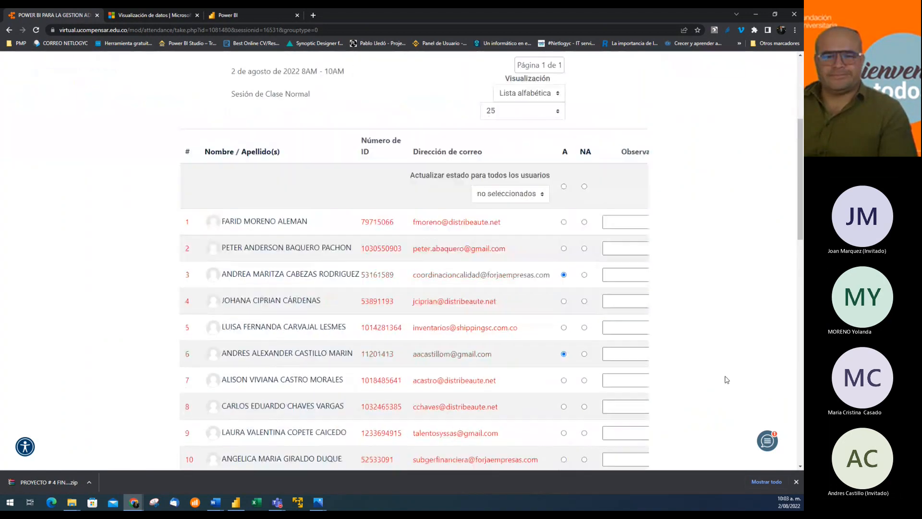